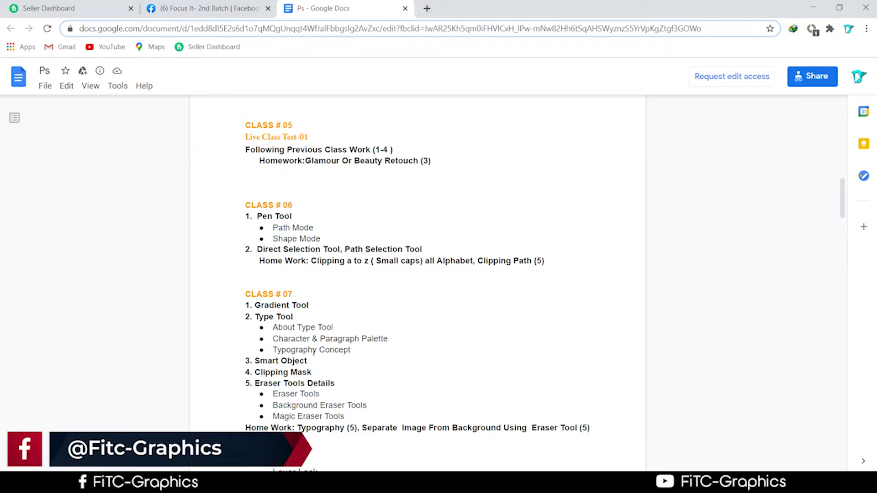
Step: Scroll through the Ps class outline, then minimise Chrome to reveal the desktop
{"action": "scroll", "coordinate": [404, 323], "scroll_direction": "down", "scroll_amount": 1}
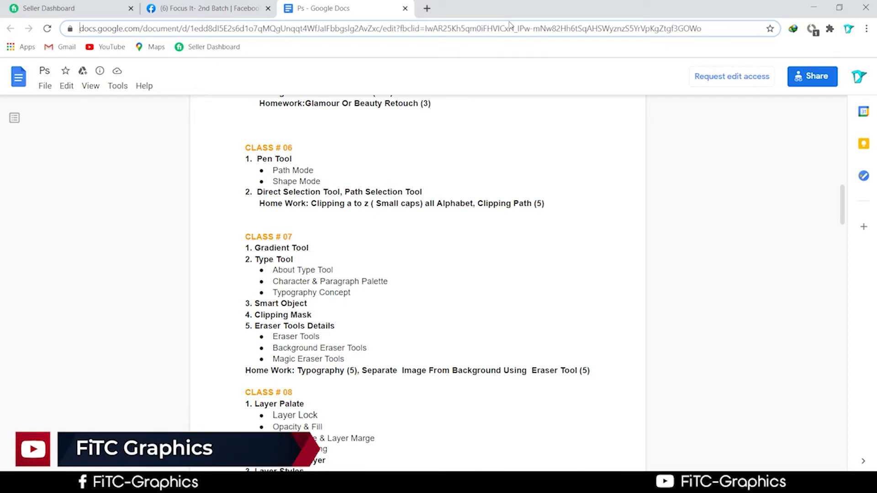
{"action": "left_click", "coordinate": [814, 7]}
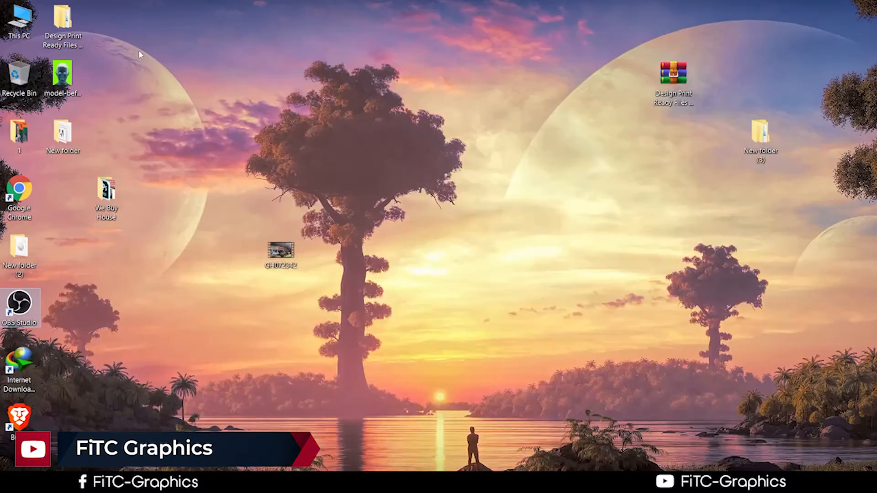
Step: Open This PC, centre the Explorer window, and look inside Downloads and Documents
{"action": "double_click", "coordinate": [26, 35]}
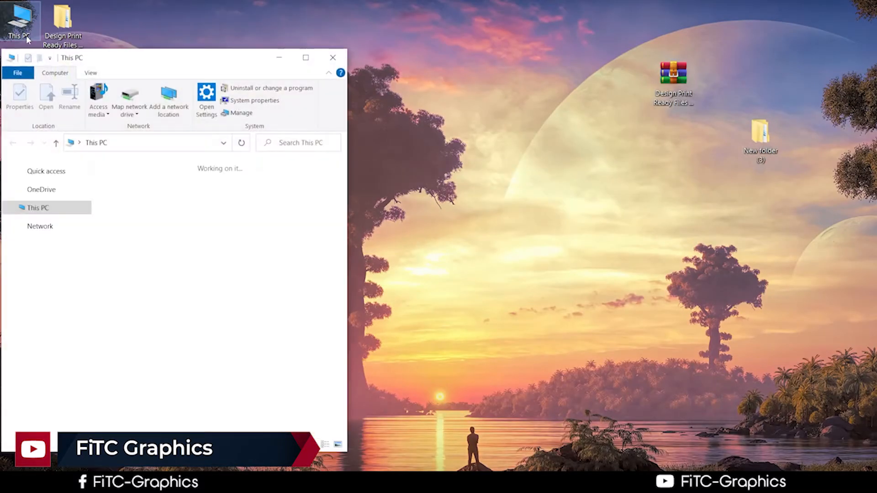
{"action": "left_click_drag", "start_coordinate": [206, 58], "coordinate": [355, 30]}
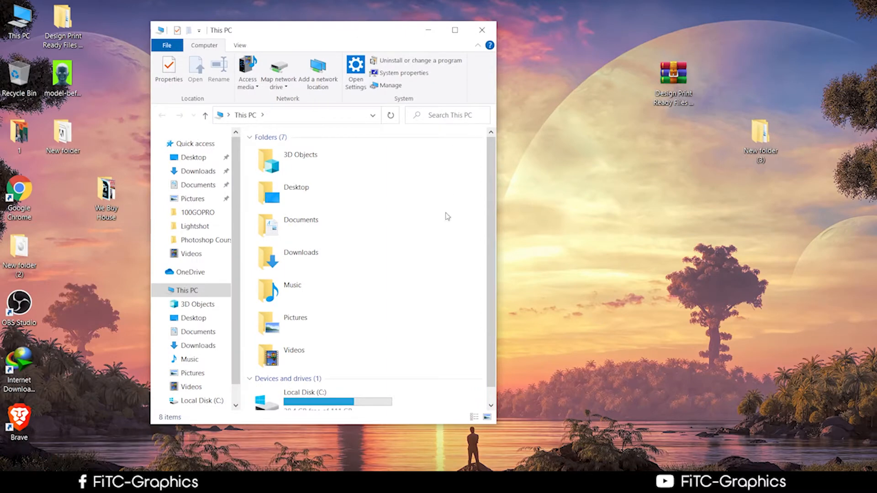
{"action": "scroll", "coordinate": [319, 276], "scroll_direction": "down", "scroll_amount": 1}
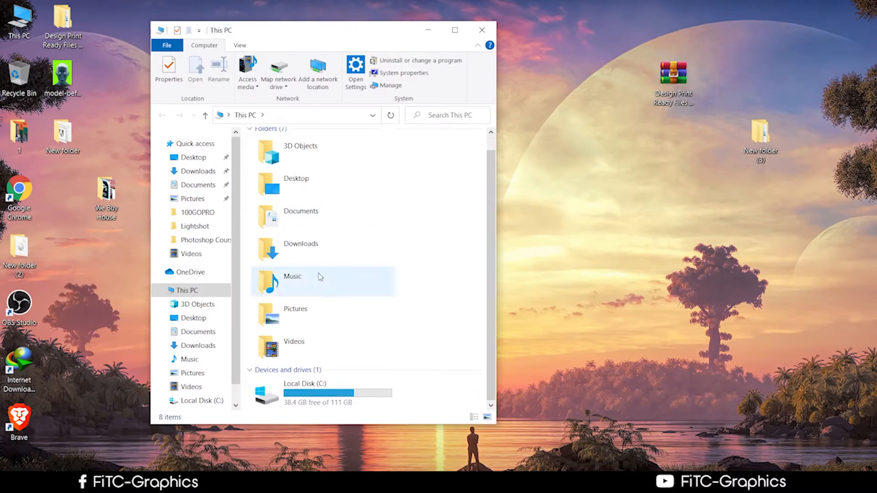
{"action": "double_click", "coordinate": [304, 240]}
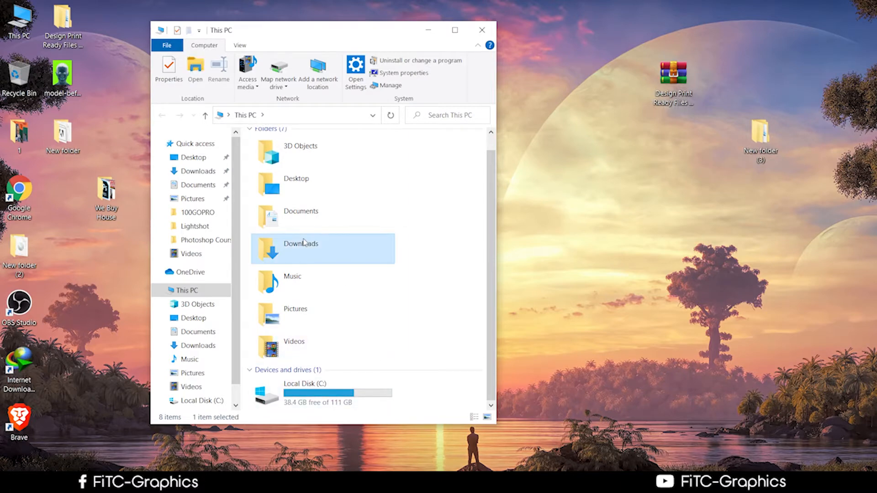
{"action": "left_click", "coordinate": [205, 115]}
{"action": "left_click", "coordinate": [311, 231]}
{"action": "double_click", "coordinate": [311, 231]}
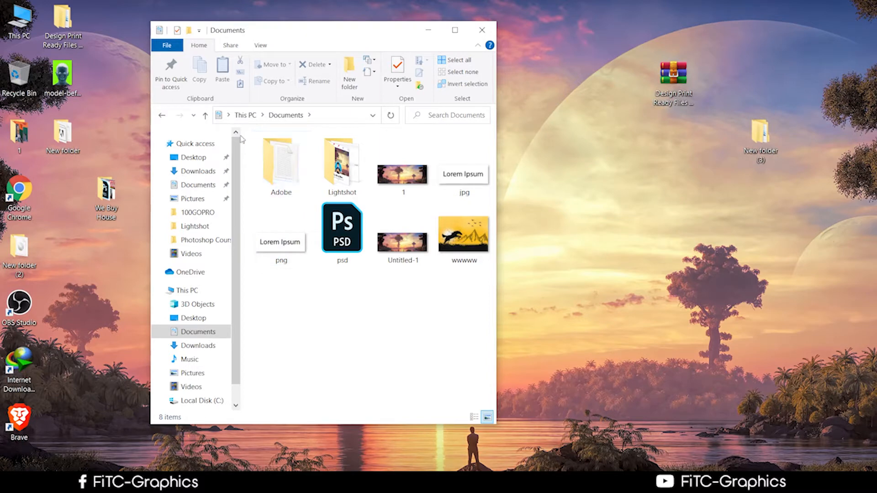
{"action": "left_click", "coordinate": [205, 116]}
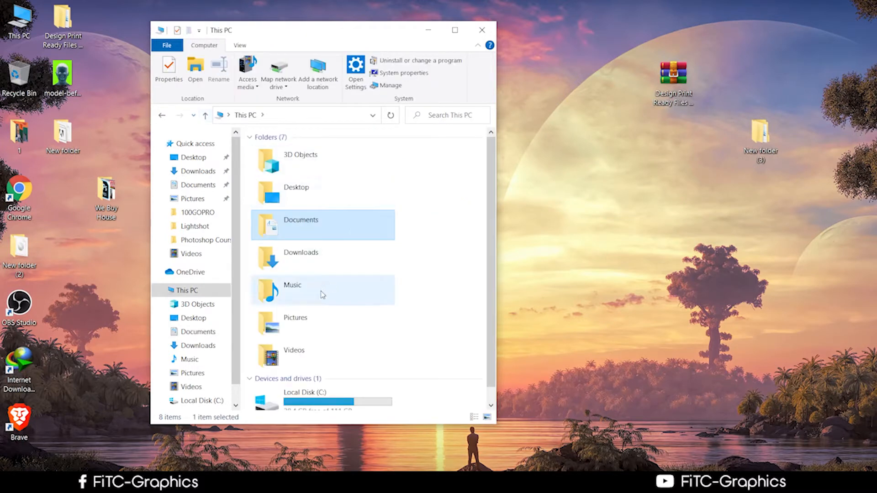
Step: Browse the Downloads, Desktop and Documents folders again from This PC
{"action": "scroll", "coordinate": [320, 296], "scroll_direction": "down", "scroll_amount": 1}
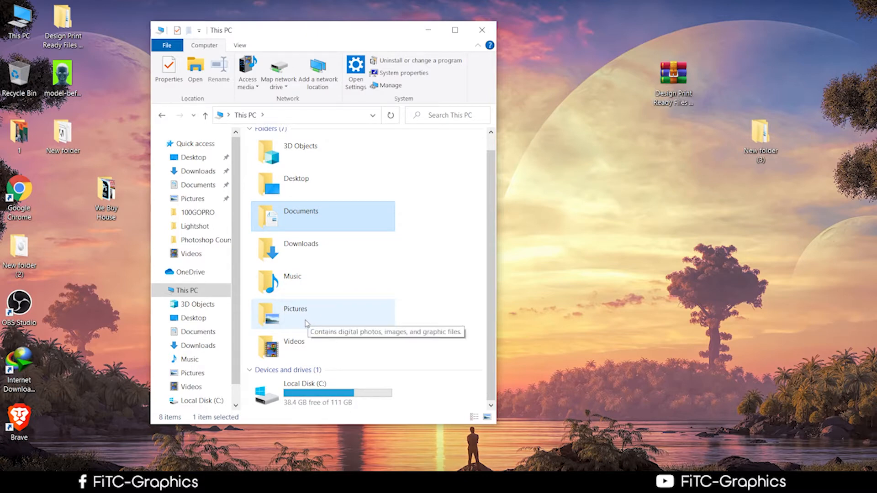
{"action": "left_click", "coordinate": [302, 246]}
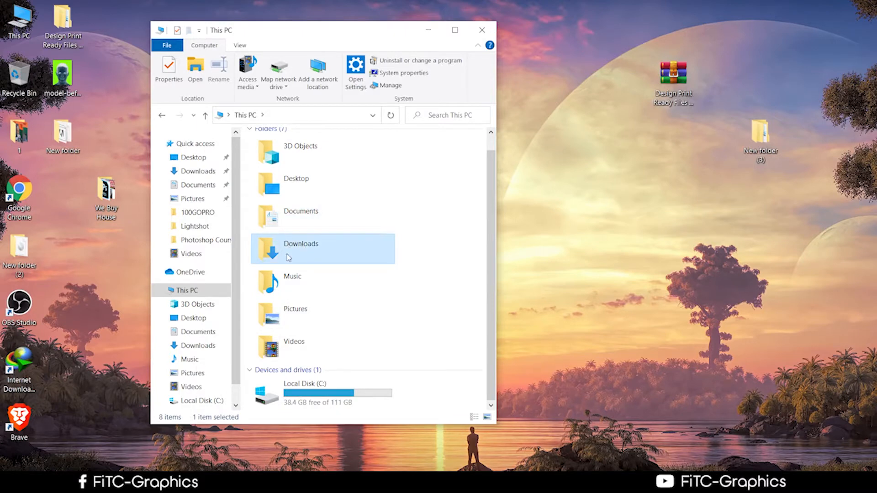
{"action": "double_click", "coordinate": [297, 256]}
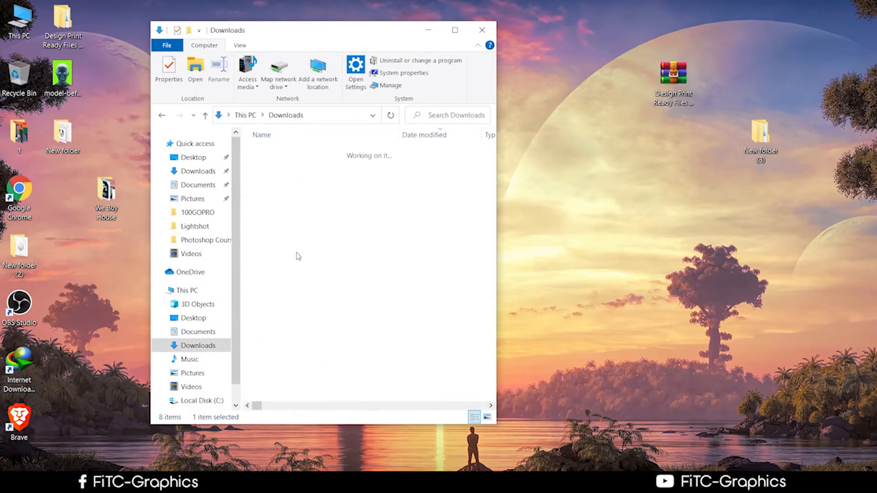
{"action": "left_click", "coordinate": [209, 116]}
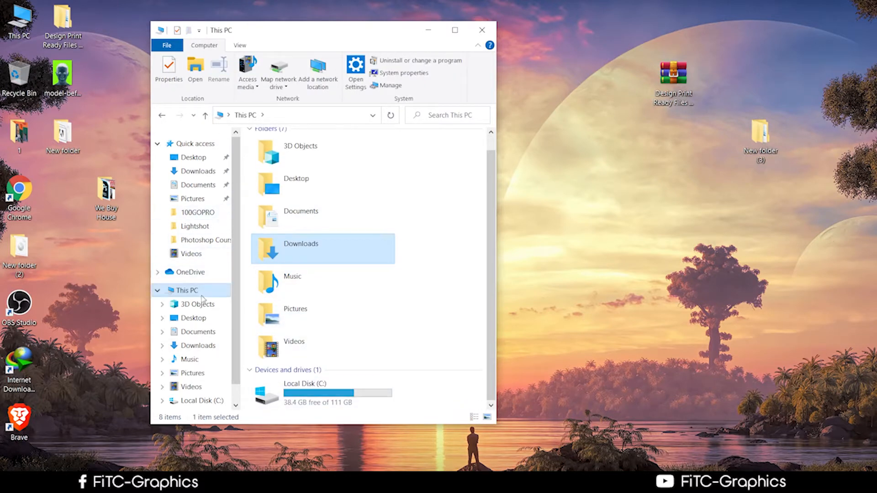
{"action": "left_click", "coordinate": [195, 318]}
{"action": "left_click", "coordinate": [209, 336]}
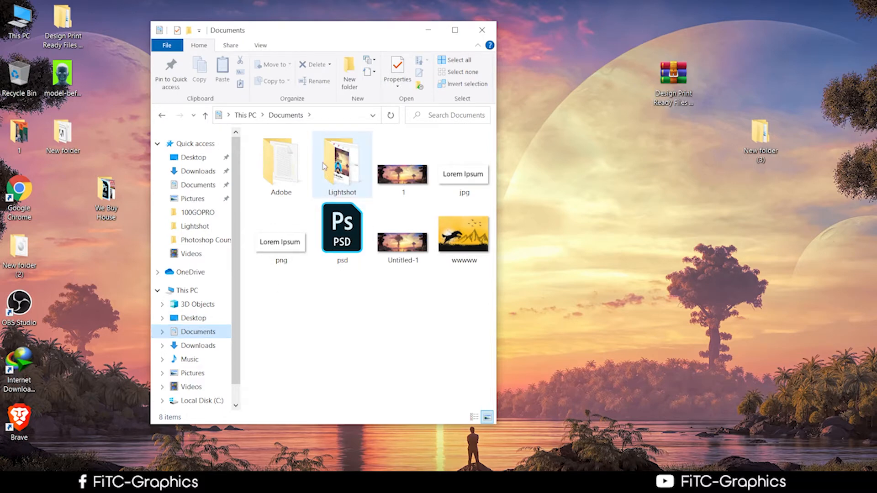
{"action": "left_click", "coordinate": [206, 115]}
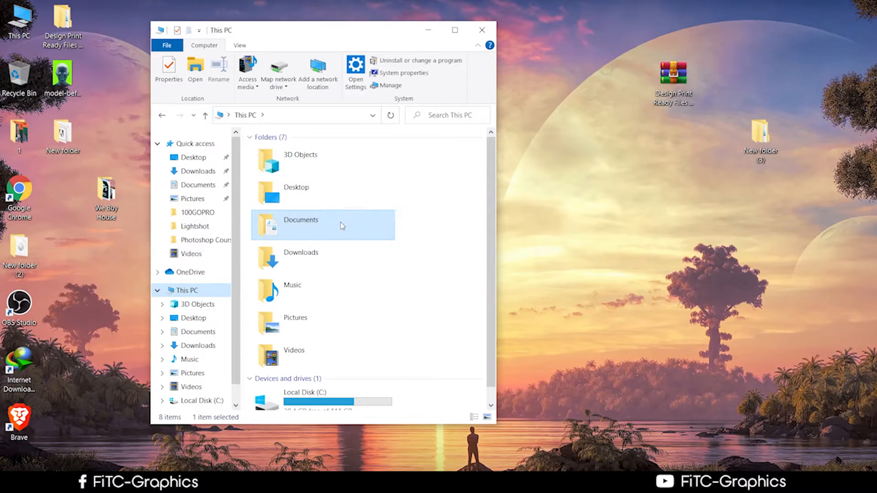
Step: Launch QiPress from the portable QiPress folder in Downloads > Compressed
{"action": "double_click", "coordinate": [306, 259]}
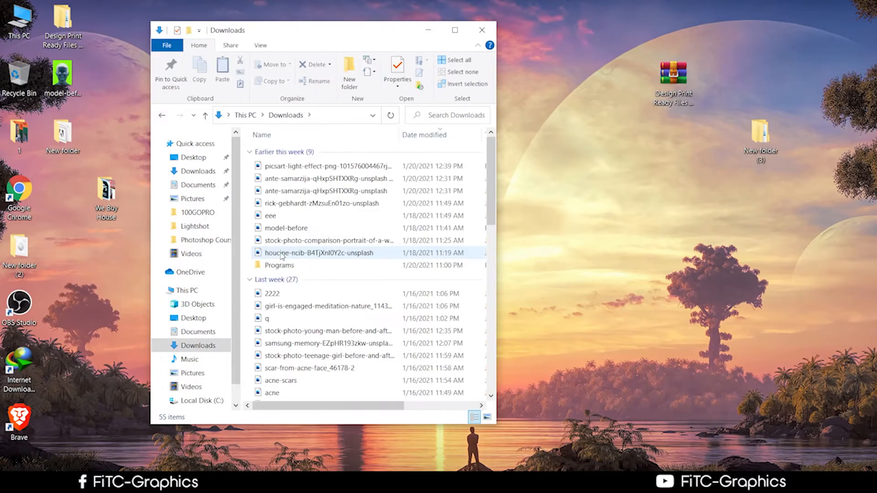
{"action": "scroll", "coordinate": [286, 297], "scroll_direction": "down", "scroll_amount": 4}
{"action": "scroll", "coordinate": [286, 294], "scroll_direction": "up", "scroll_amount": 2}
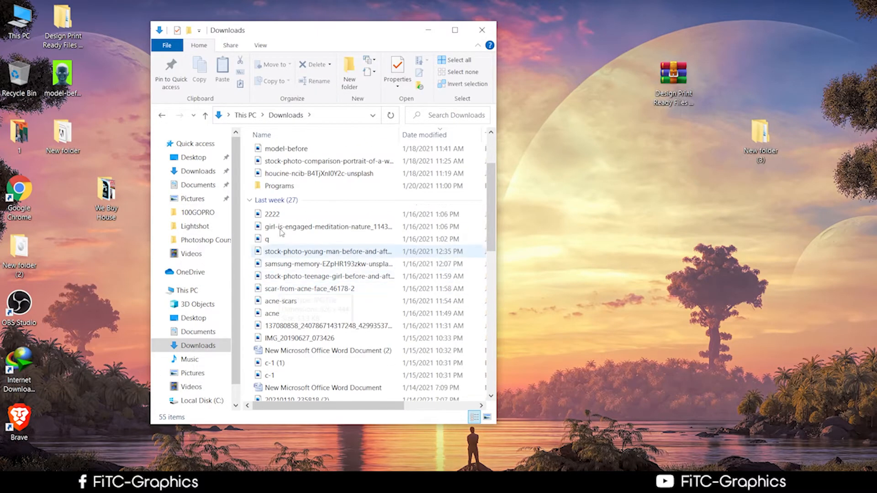
{"action": "double_click", "coordinate": [289, 188]}
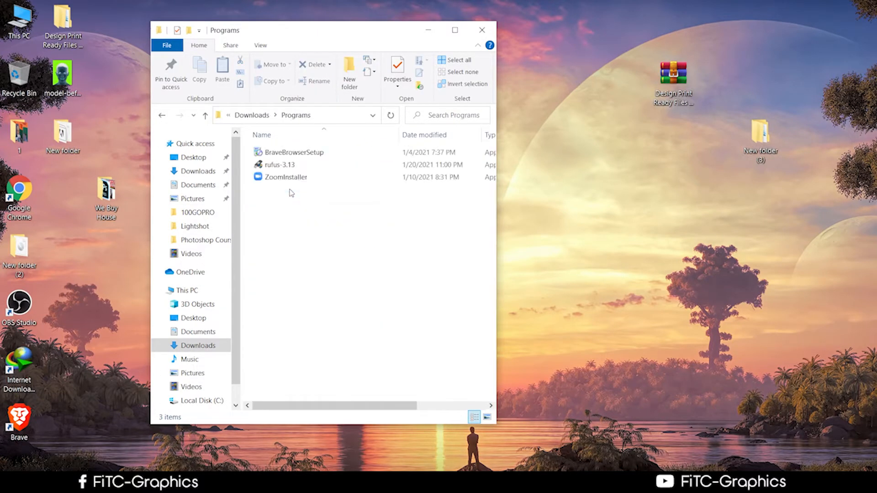
{"action": "left_click", "coordinate": [205, 115]}
{"action": "scroll", "coordinate": [340, 316], "scroll_direction": "down", "scroll_amount": 6}
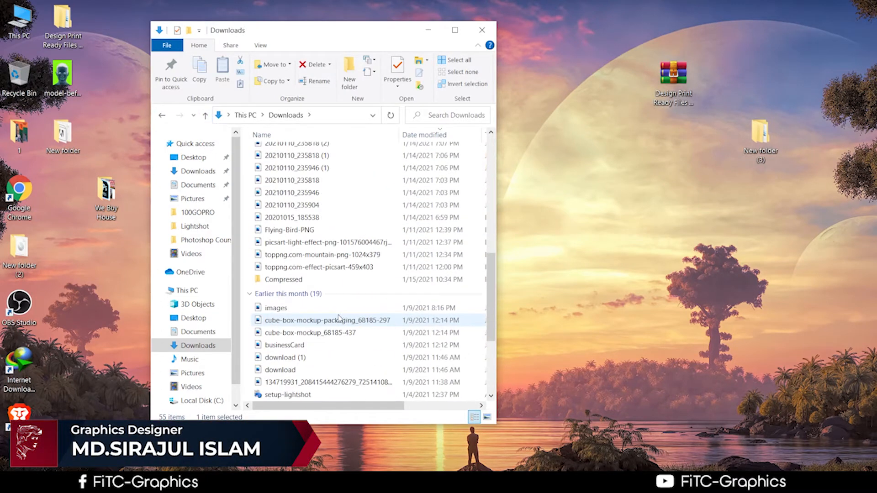
{"action": "double_click", "coordinate": [280, 279]}
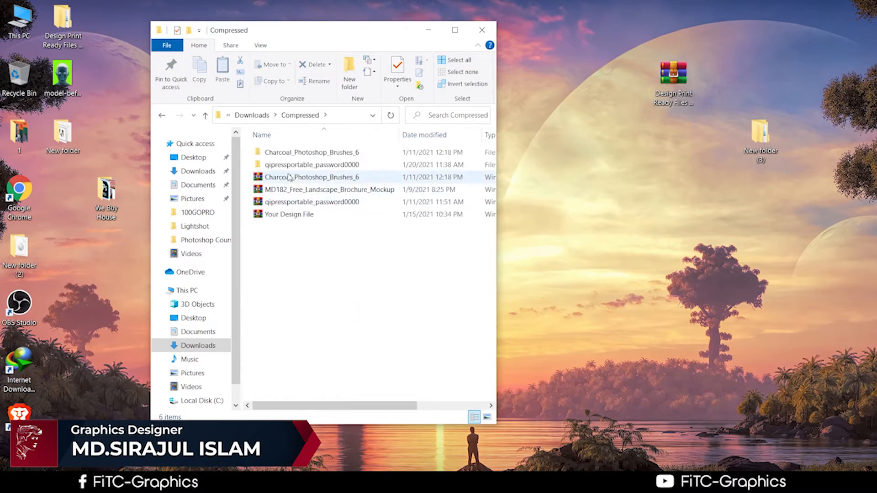
{"action": "double_click", "coordinate": [286, 166]}
{"action": "double_click", "coordinate": [280, 190]}
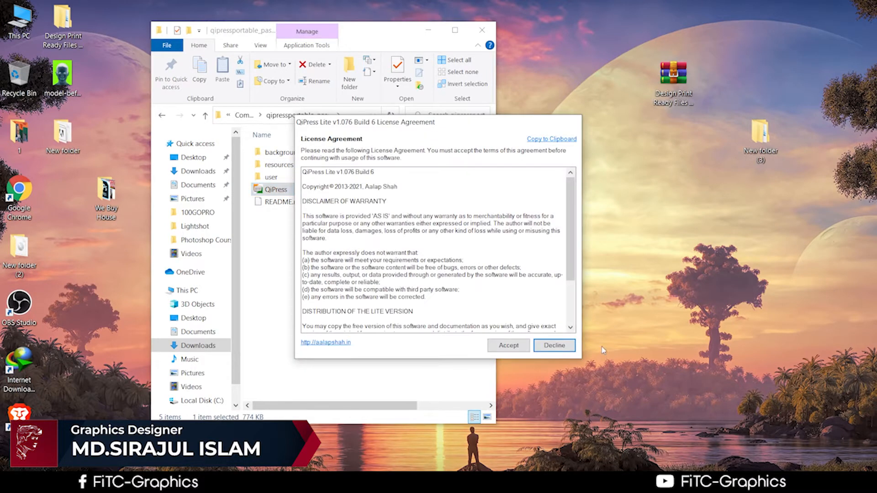
Step: Accept the QiPress licence, dismiss its welcome notification, and reveal the hidden tray icons
{"action": "left_click", "coordinate": [509, 348]}
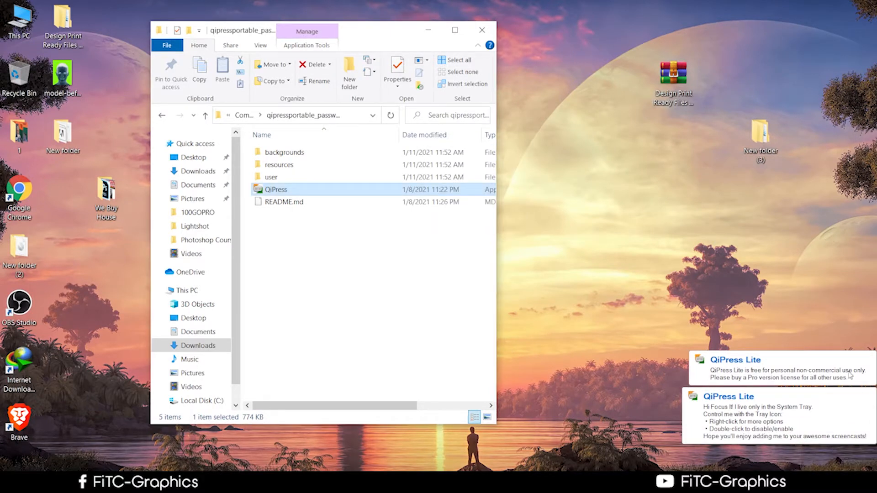
{"action": "left_click", "coordinate": [874, 420]}
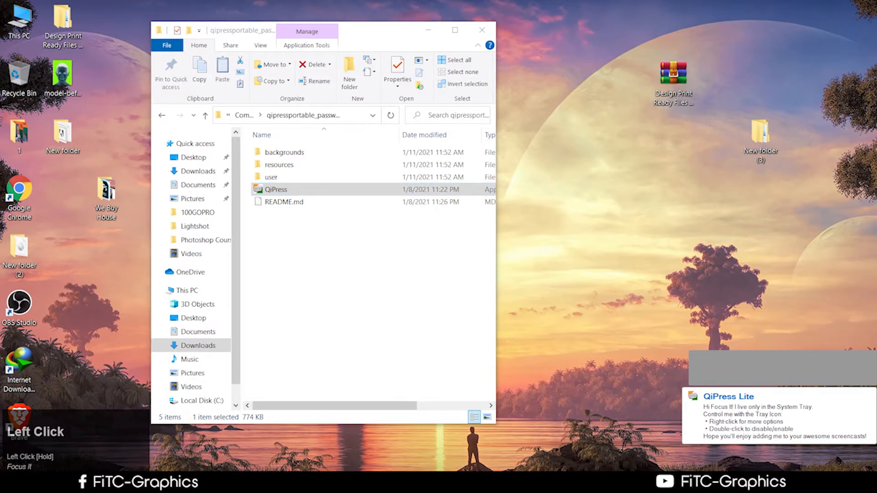
{"action": "left_click", "coordinate": [751, 483]}
{"action": "left_click", "coordinate": [737, 464]}
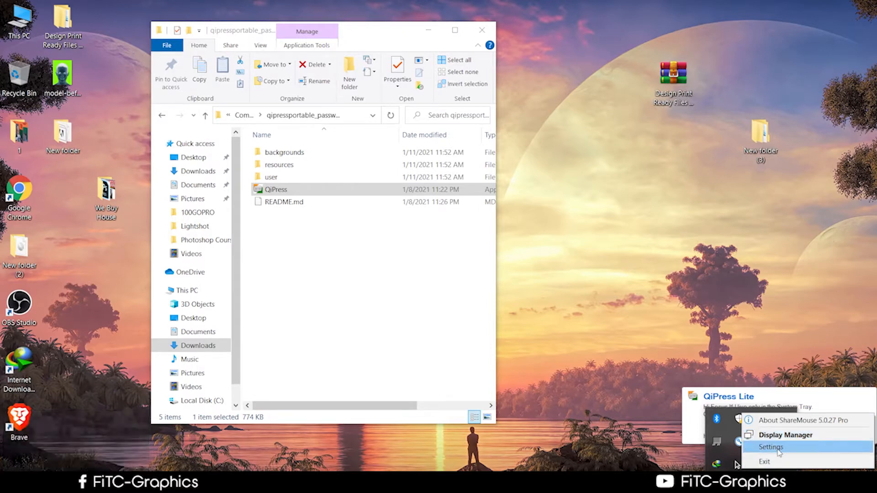
{"action": "left_click", "coordinate": [751, 483]}
{"action": "left_click", "coordinate": [751, 484]}
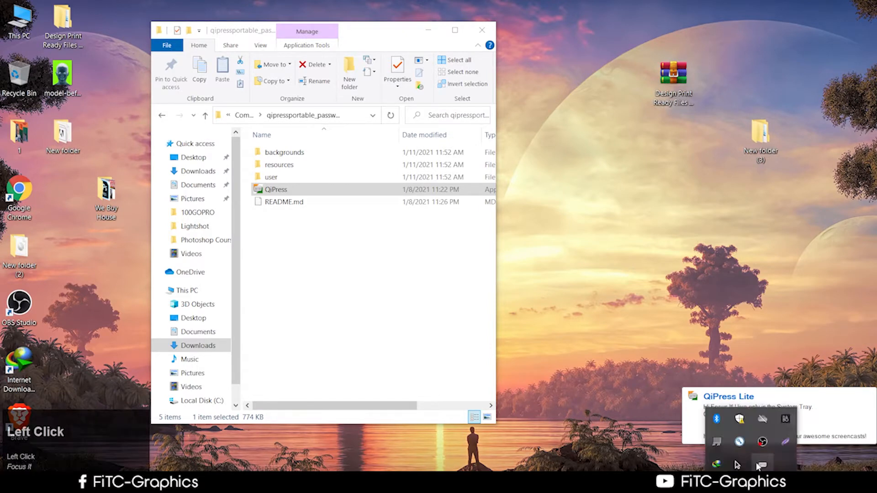
Step: Set QiPress On-Screen Display to Click-Through, move it aside, and test the click captions
{"action": "right_click", "coordinate": [762, 466]}
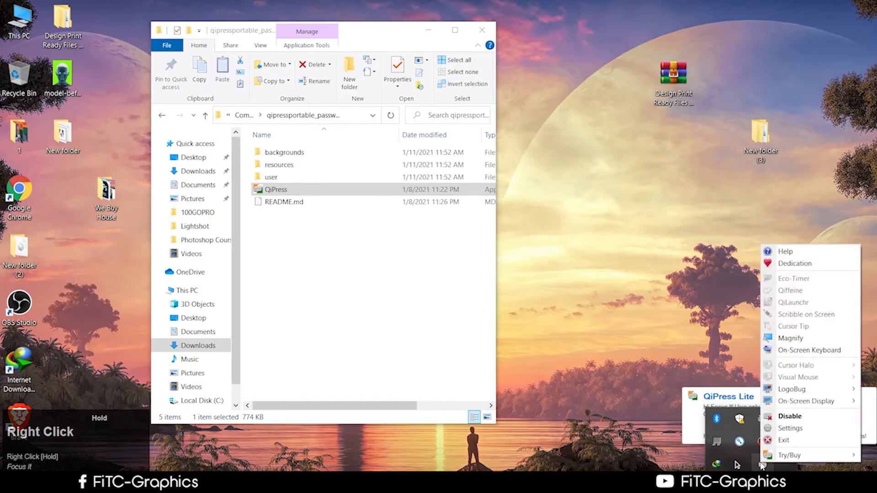
{"action": "mouse_move", "coordinate": [807, 400]}
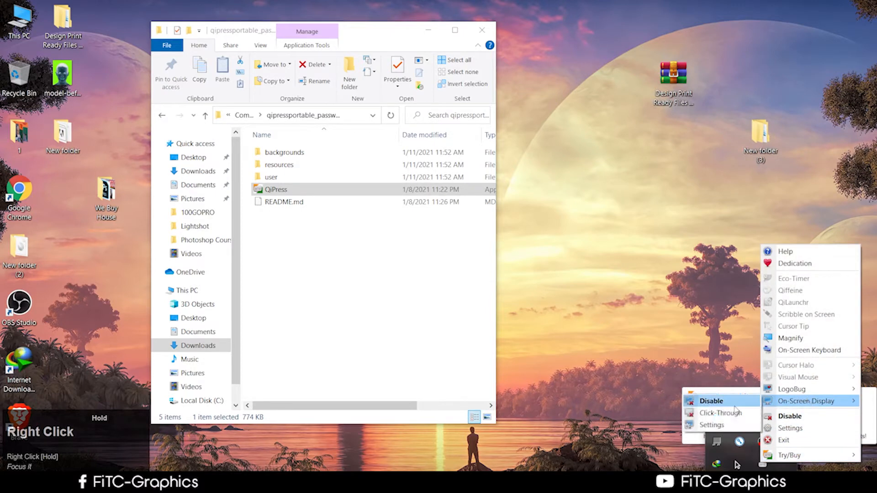
{"action": "left_click", "coordinate": [721, 413]}
{"action": "left_click_drag", "start_coordinate": [53, 449], "coordinate": [850, 438]}
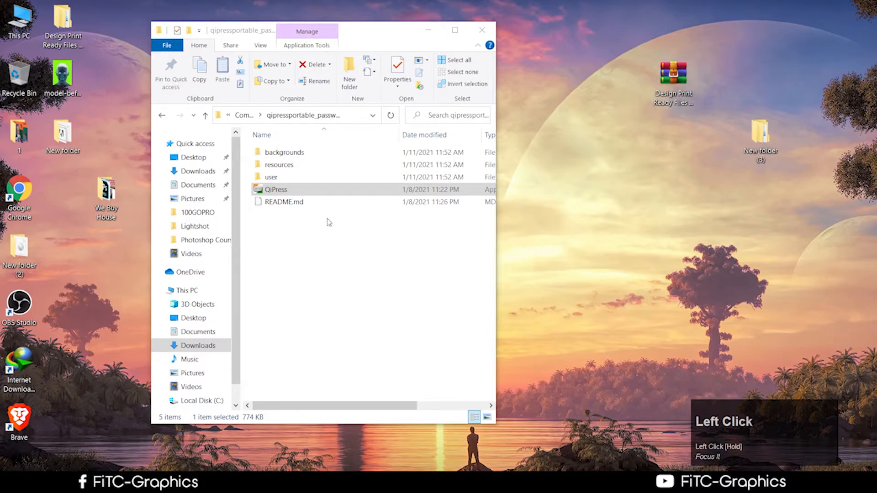
{"action": "left_click", "coordinate": [316, 193]}
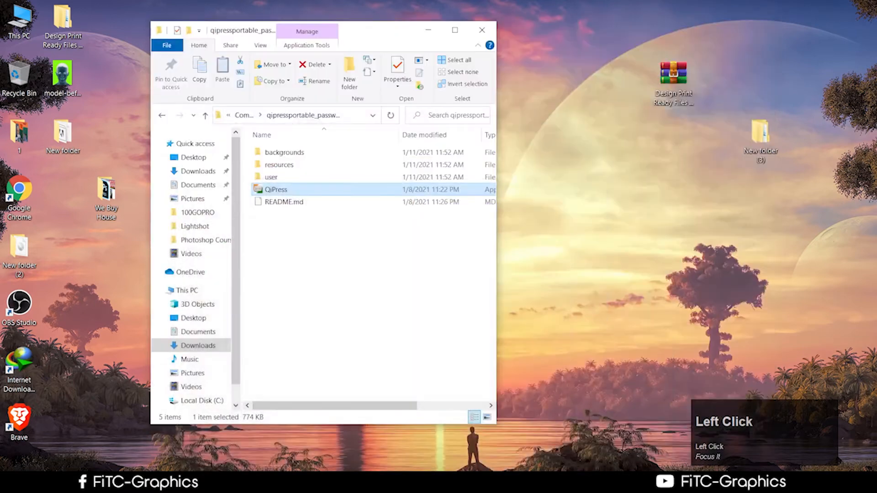
{"action": "double_click", "coordinate": [276, 189]}
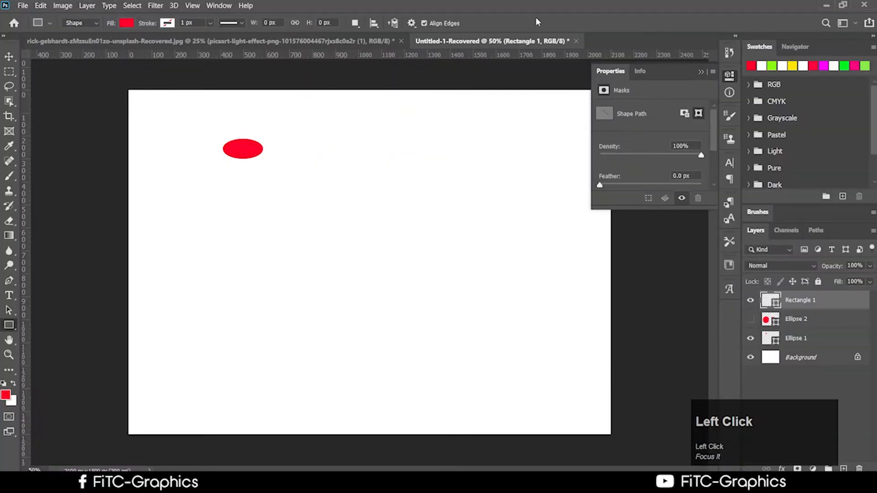
Step: Close Untitled-1 and the portrait document, discarding unsaved changes
{"action": "left_click", "coordinate": [576, 41]}
{"action": "left_click", "coordinate": [450, 197]}
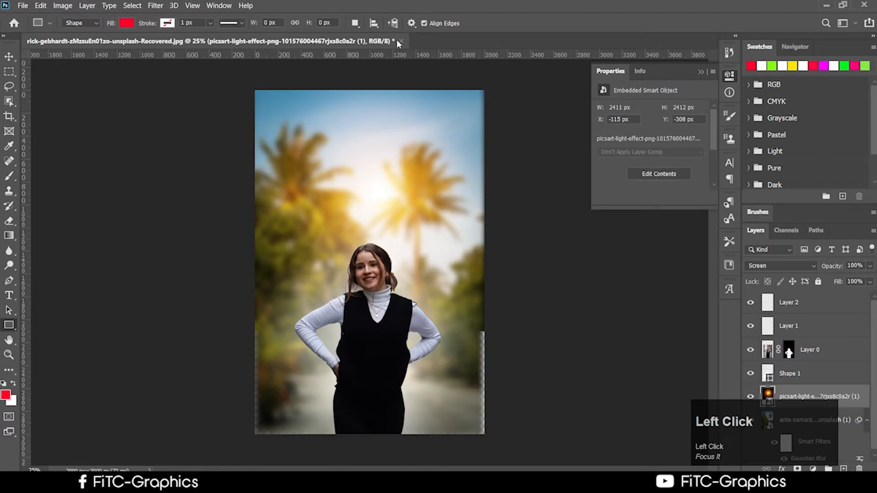
{"action": "left_click", "coordinate": [401, 41]}
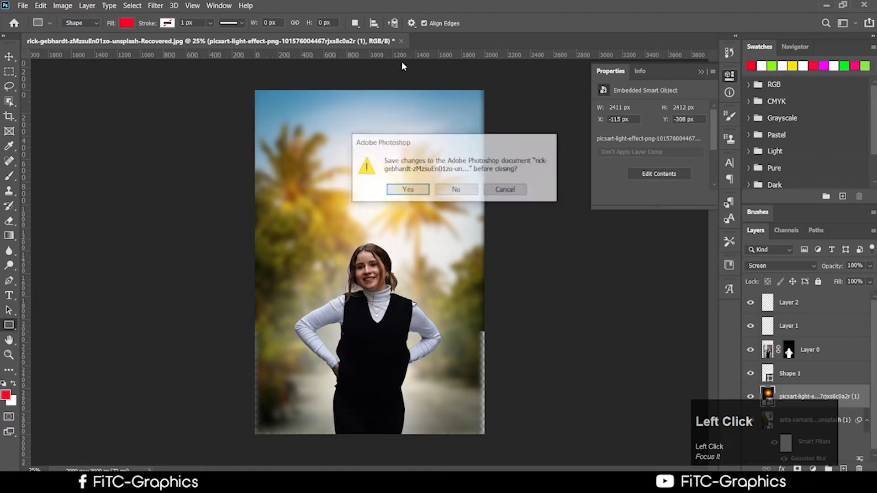
{"action": "left_click", "coordinate": [454, 190]}
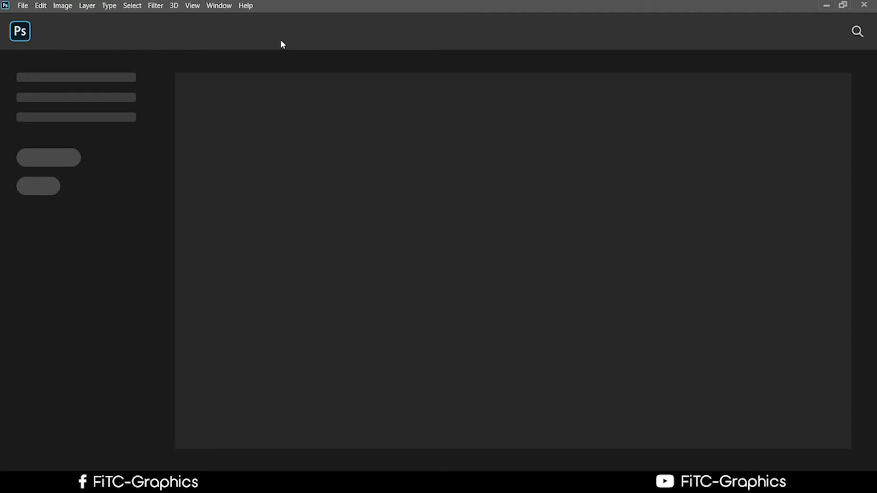
Step: Open 2222.jpg and the unsplash portrait from Open Recent, then show 2222.jpg
{"action": "scroll", "coordinate": [266, 101], "scroll_direction": "up", "scroll_amount": 1}
{"action": "left_click", "coordinate": [23, 6]}
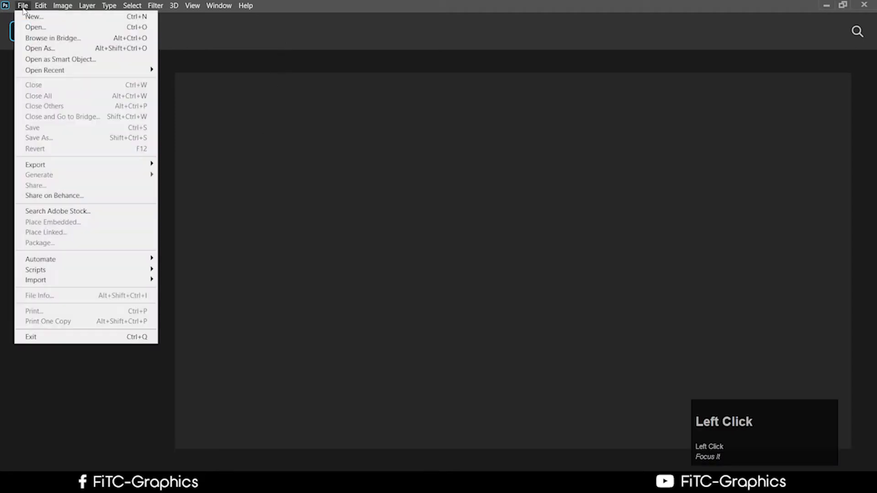
{"action": "left_click", "coordinate": [411, 40]}
{"action": "left_click", "coordinate": [24, 6]}
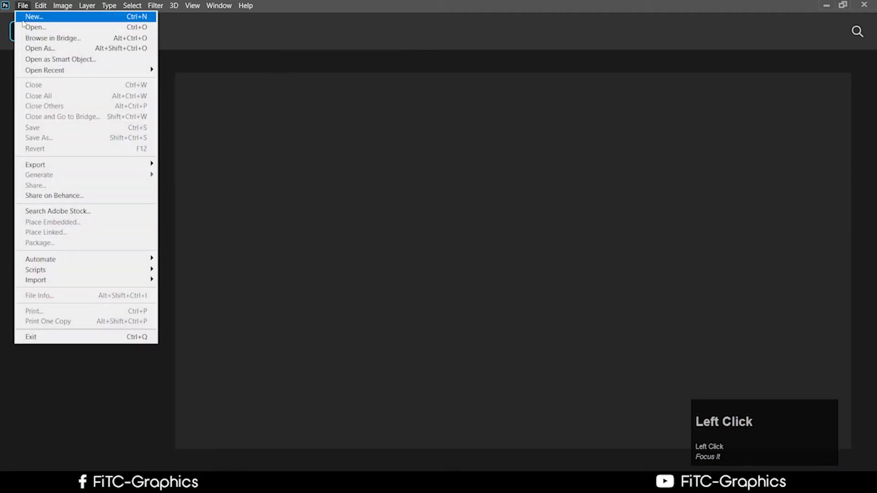
{"action": "mouse_move", "coordinate": [46, 70]}
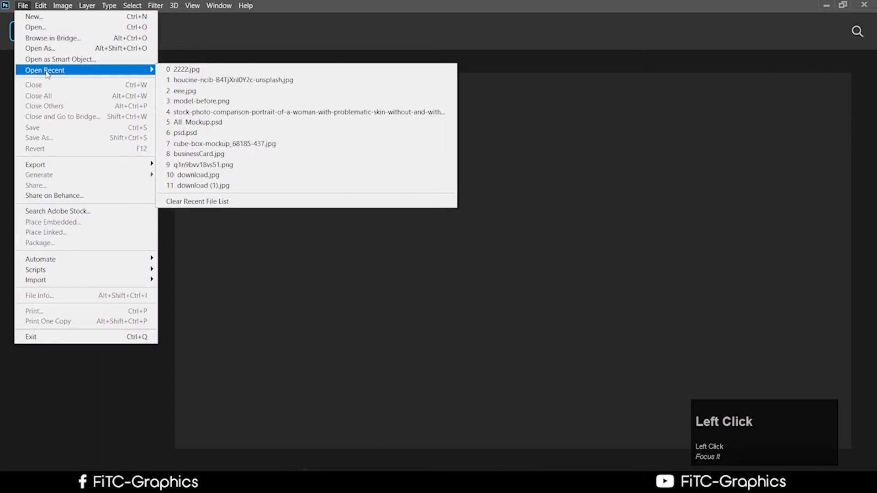
{"action": "left_click", "coordinate": [236, 71]}
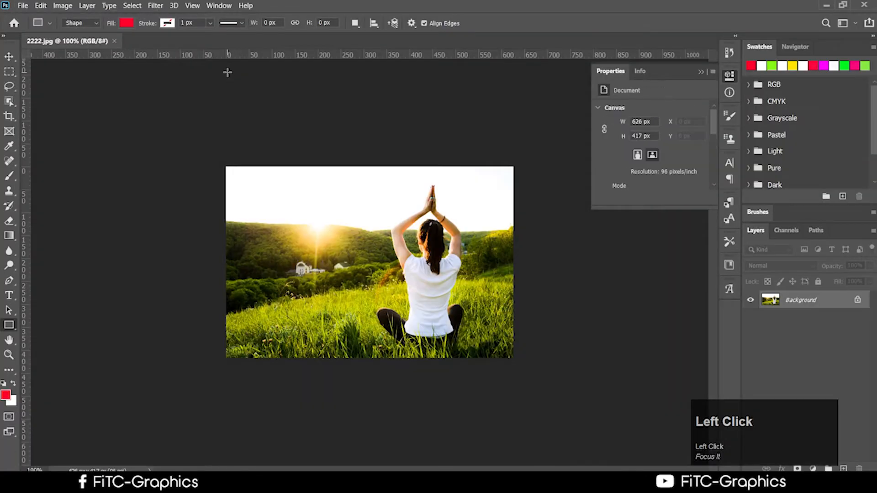
{"action": "left_click", "coordinate": [23, 6]}
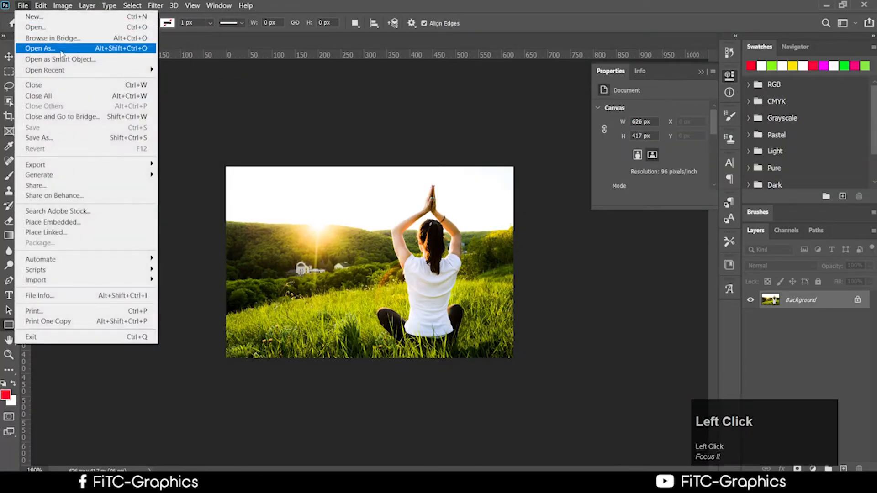
{"action": "mouse_move", "coordinate": [46, 69]}
{"action": "left_click", "coordinate": [231, 81]}
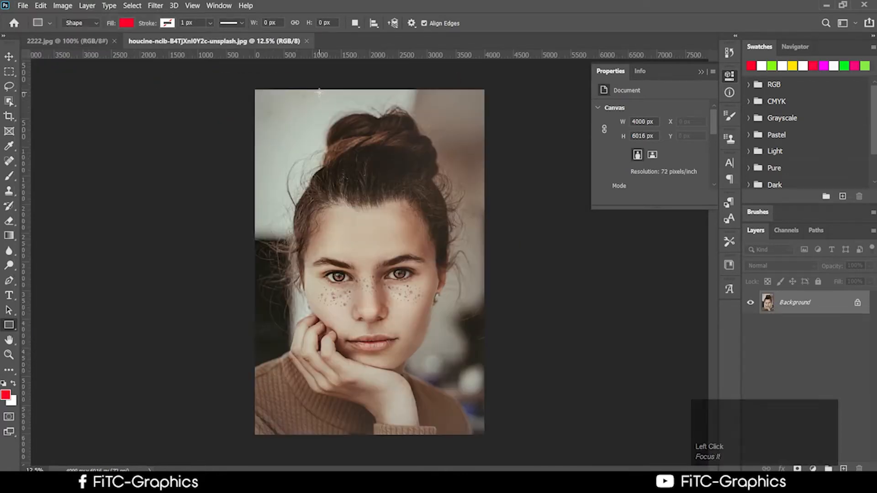
{"action": "left_click", "coordinate": [70, 41]}
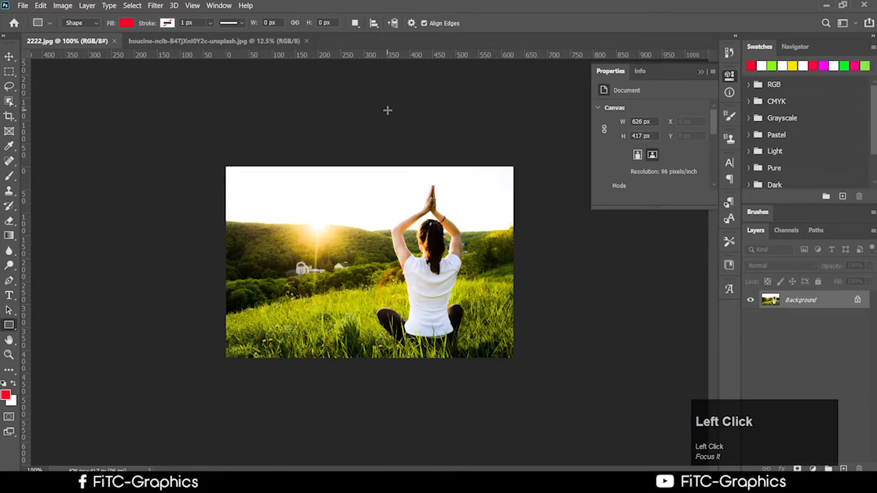
Step: Unlock the yoga photo's Background into Layer 0, view Chrome's Downloads, and minimise Chrome and Explorer
{"action": "left_click", "coordinate": [857, 300]}
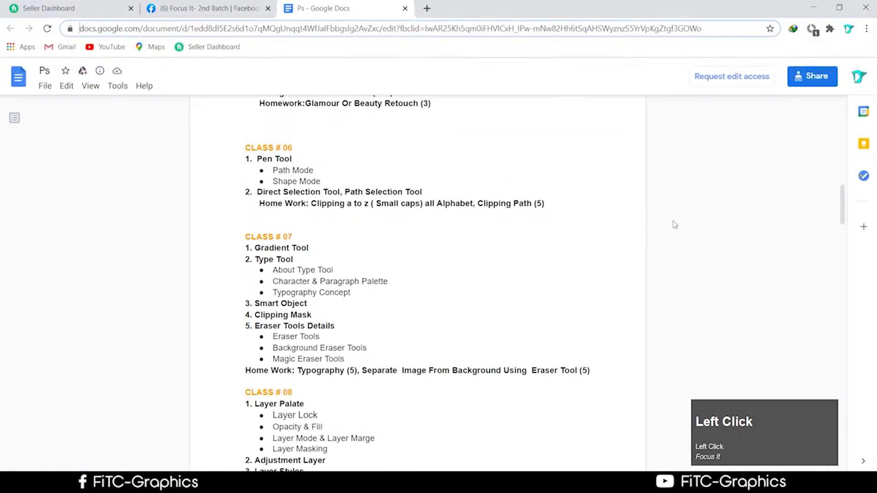
{"action": "left_click", "coordinate": [866, 29]}
{"action": "left_click", "coordinate": [799, 104]}
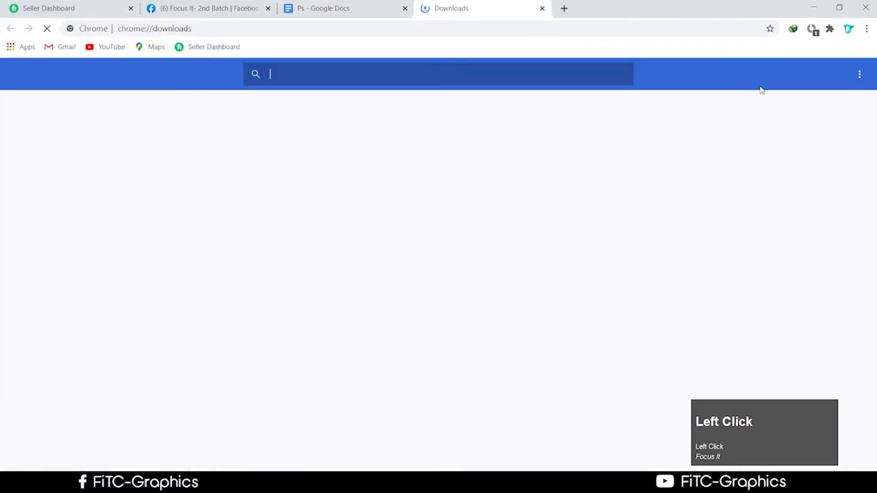
{"action": "left_click", "coordinate": [818, 8]}
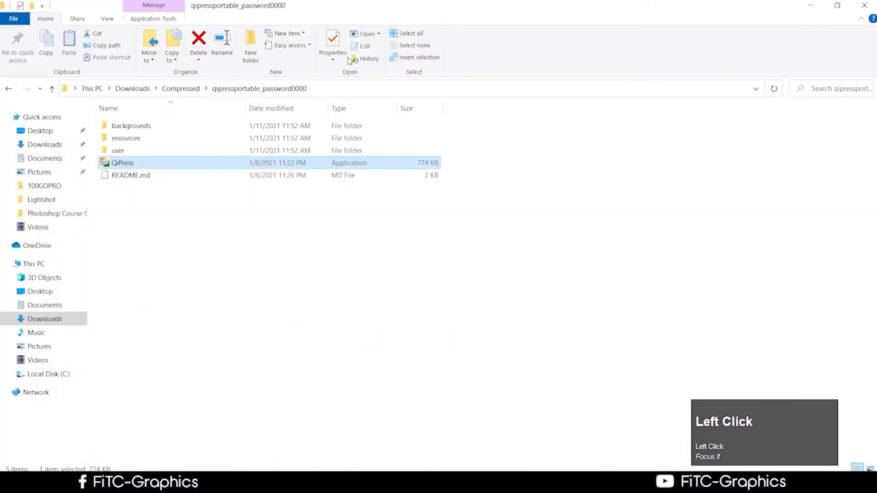
{"action": "left_click", "coordinate": [812, 5]}
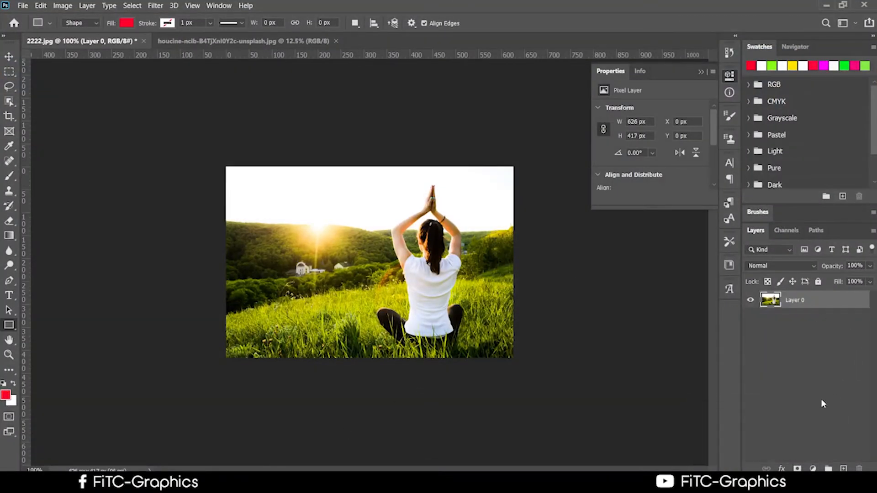
Step: Add an empty Layer 1 above Layer 0 and select the Gradient Tool
{"action": "left_click", "coordinate": [844, 469]}
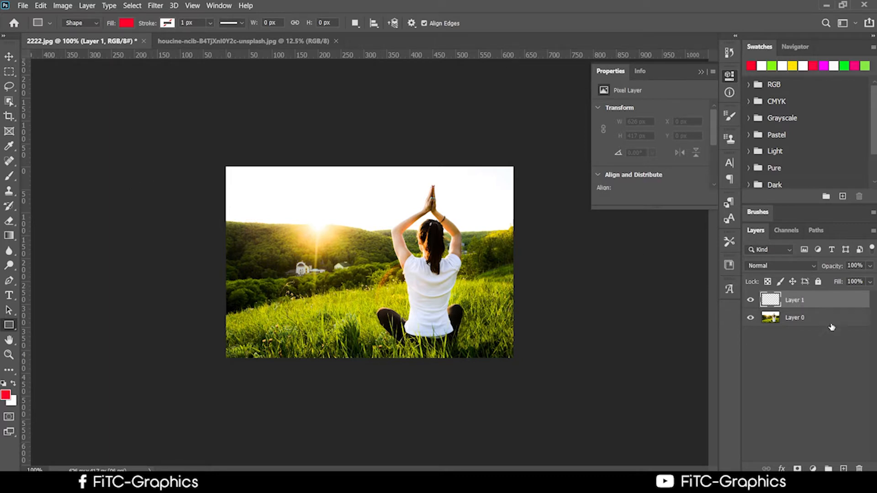
{"action": "left_click", "coordinate": [9, 235]}
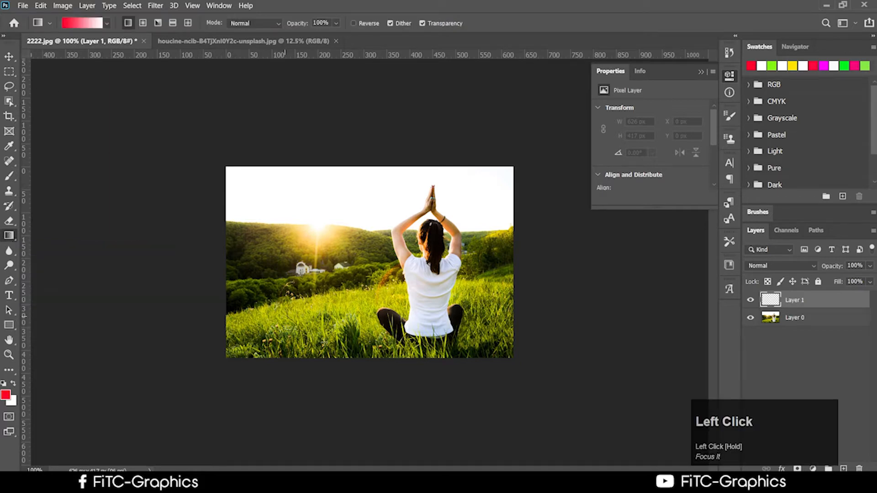
Step: Drag red-to-white gradients upward on Layer 1, ending with a red band along the bottom
{"action": "left_click_drag", "start_coordinate": [367, 391], "coordinate": [357, 279]}
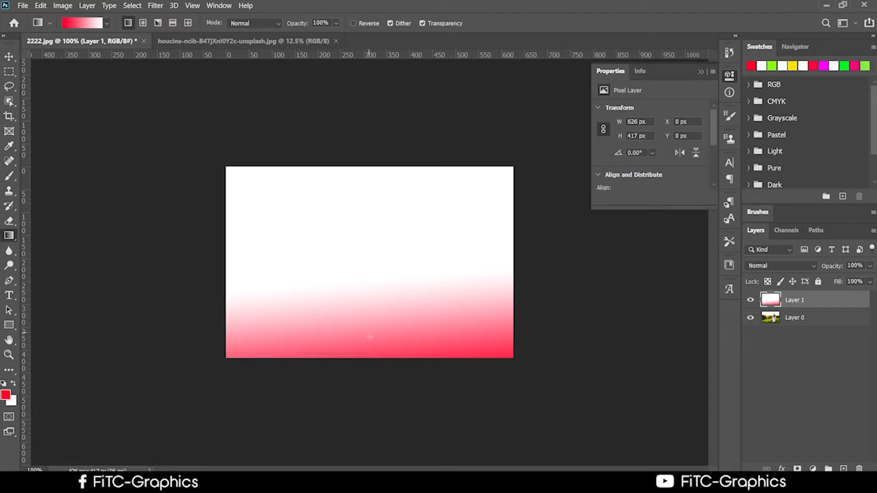
{"action": "left_click_drag", "start_coordinate": [338, 425], "coordinate": [327, 189]}
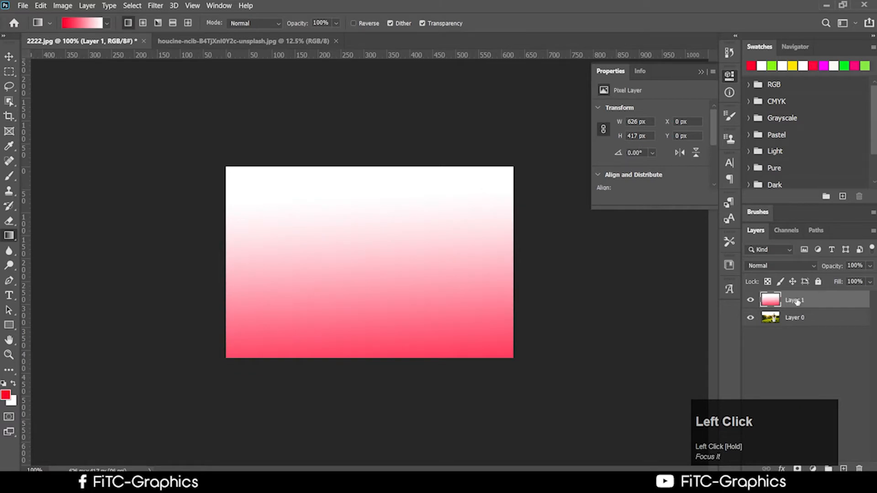
{"action": "left_click_drag", "start_coordinate": [450, 421], "coordinate": [431, 251]}
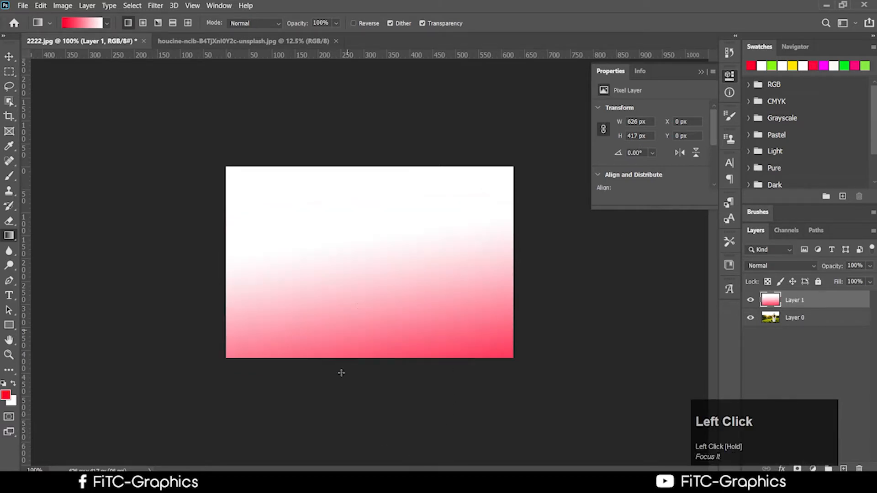
{"action": "left_click_drag", "start_coordinate": [341, 372], "coordinate": [347, 311]}
{"action": "left_click", "coordinate": [106, 23]}
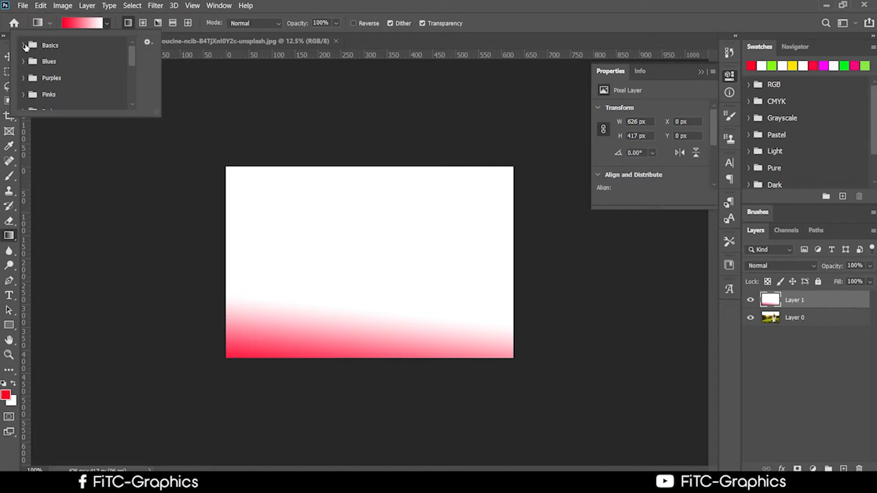
Step: Expand the Basics presets, switch to Radial Gradient, and cancel out of the Gradient Editor
{"action": "left_click", "coordinate": [24, 45]}
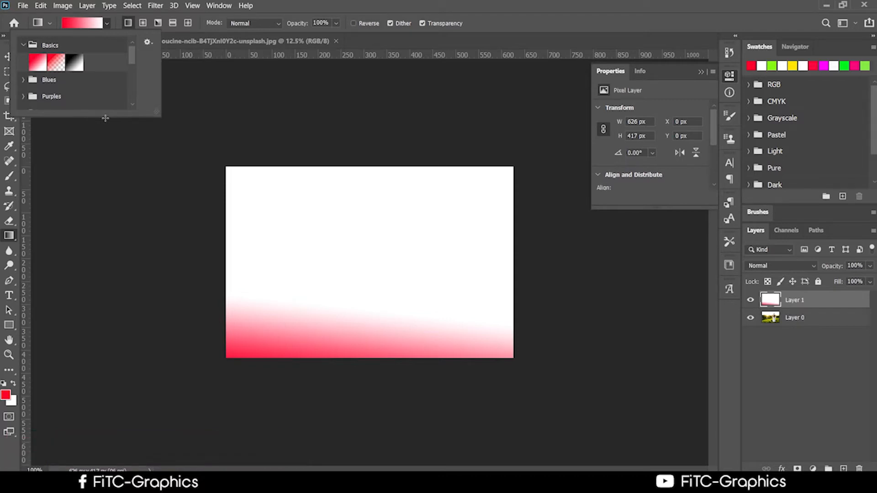
{"action": "left_click", "coordinate": [143, 26]}
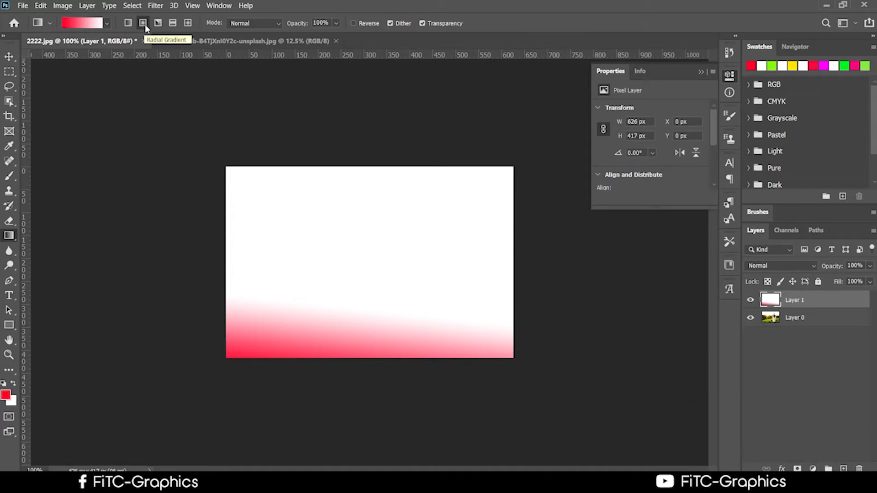
{"action": "left_click", "coordinate": [81, 23]}
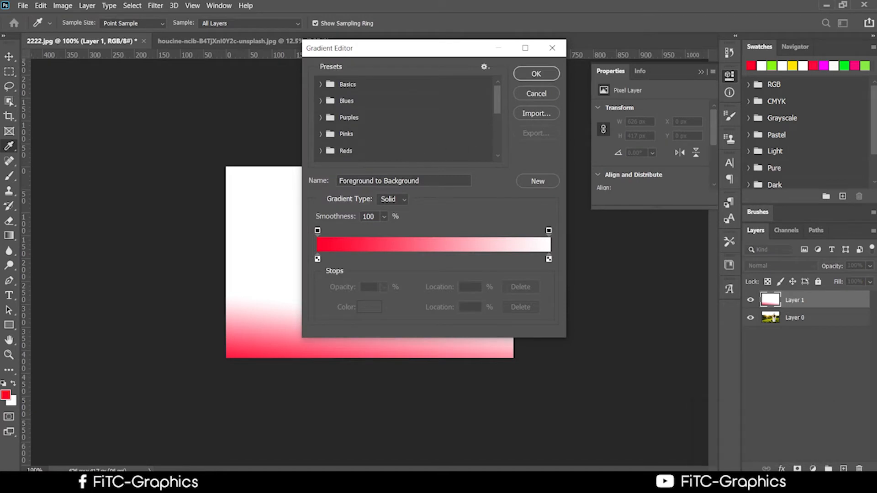
{"action": "left_click_drag", "start_coordinate": [428, 51], "coordinate": [539, 18]}
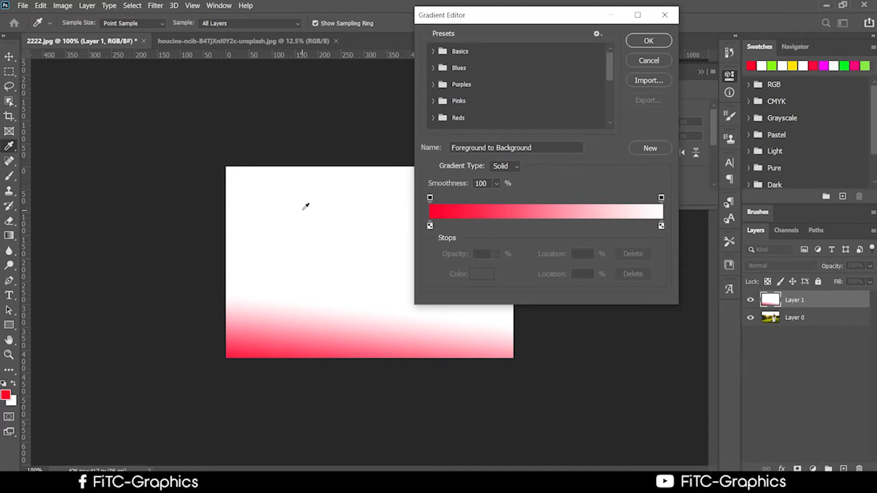
{"action": "left_click", "coordinate": [669, 58]}
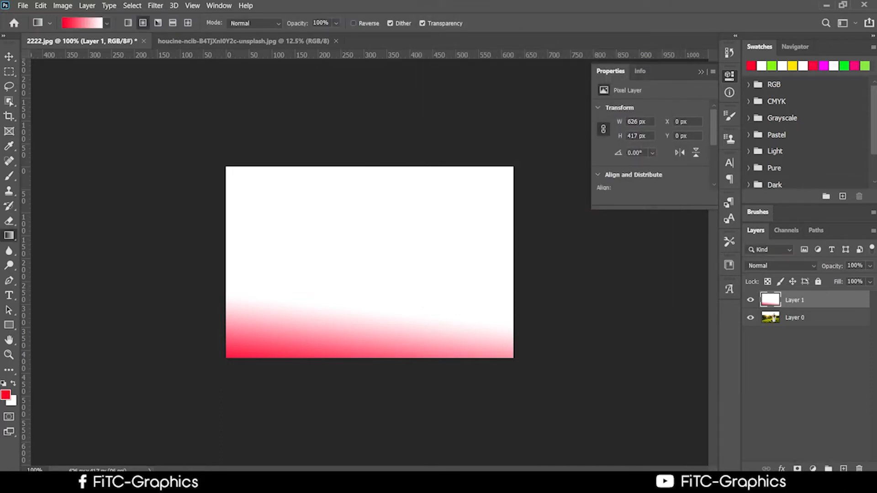
Step: Set the foreground colour to a bright saturated lime green
{"action": "left_click", "coordinate": [6, 395]}
{"action": "left_click", "coordinate": [293, 242]}
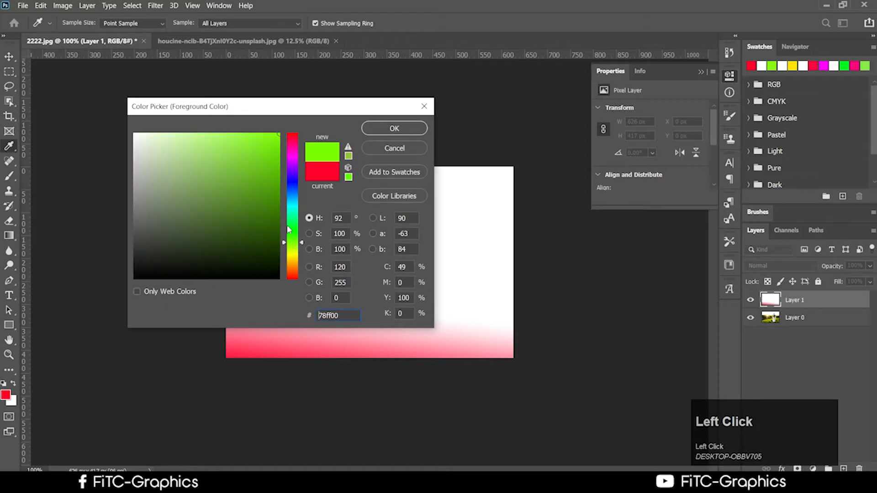
{"action": "left_click_drag", "start_coordinate": [272, 136], "coordinate": [276, 134]}
{"action": "left_click", "coordinate": [401, 133]}
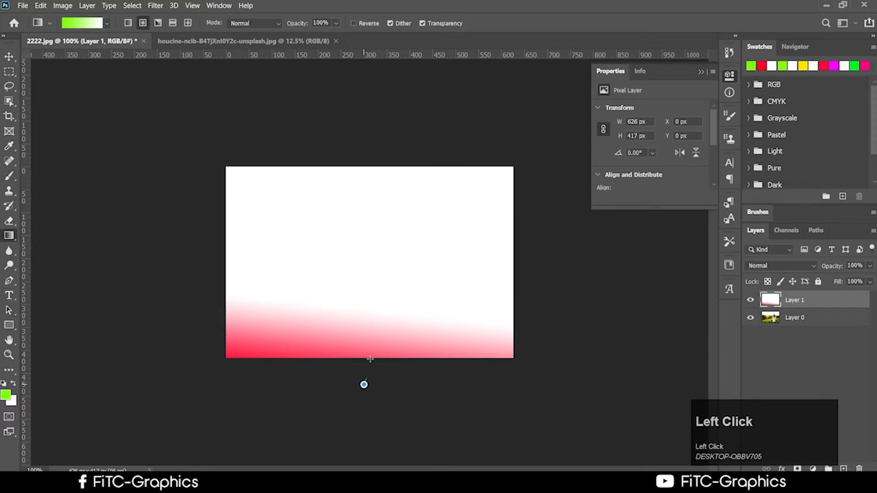
Step: Draw a green radial gradient rising from the bottom centre of Layer 1
{"action": "left_click_drag", "start_coordinate": [364, 384], "coordinate": [378, 237]}
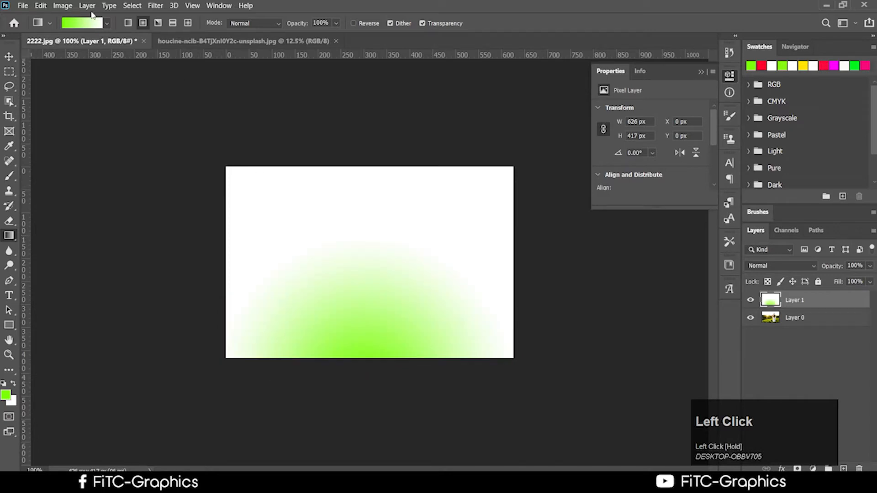
{"action": "left_click", "coordinate": [131, 24]}
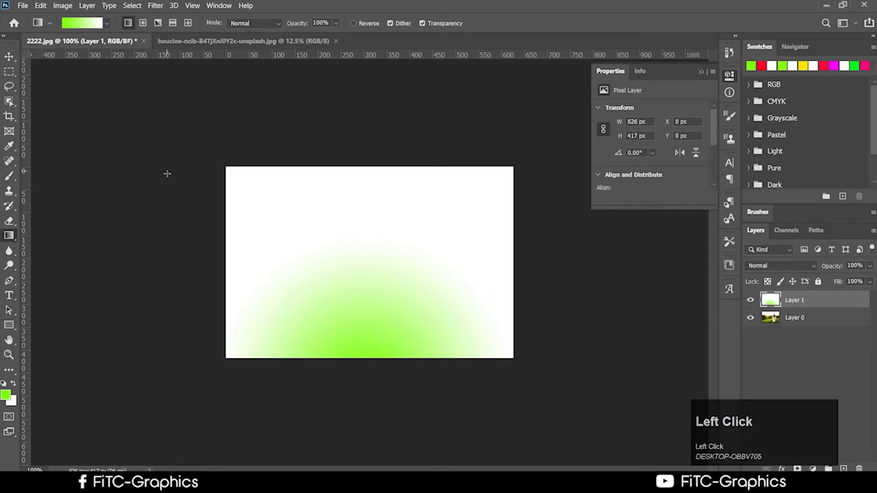
{"action": "left_click", "coordinate": [9, 56]}
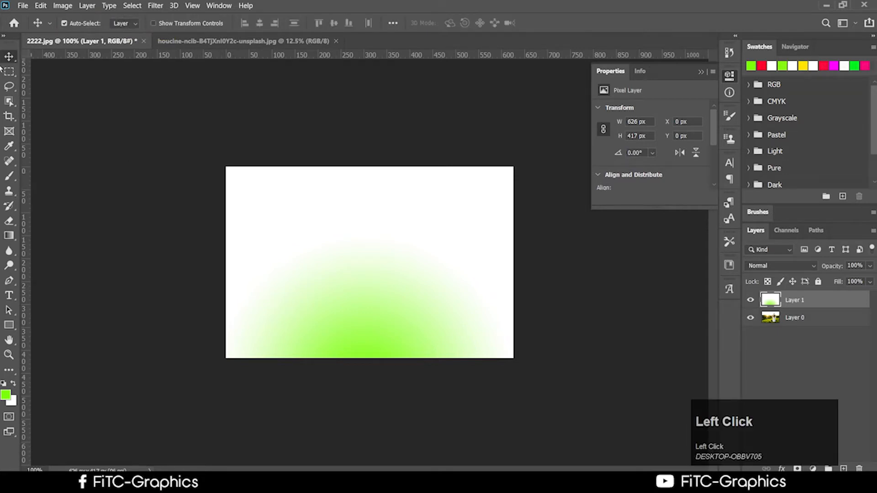
{"action": "left_click", "coordinate": [9, 235]}
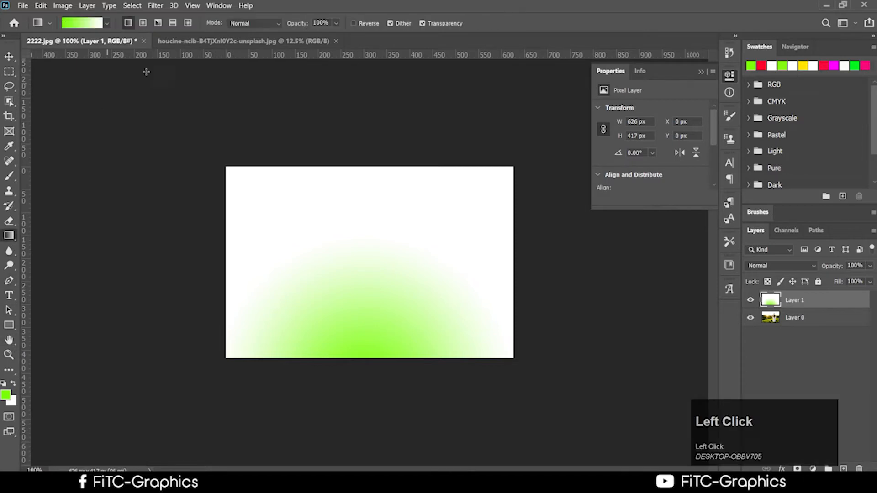
Step: Redraw Layer 1 with linear green-to-white gradients, ending green at the bottom
{"action": "left_click", "coordinate": [129, 24]}
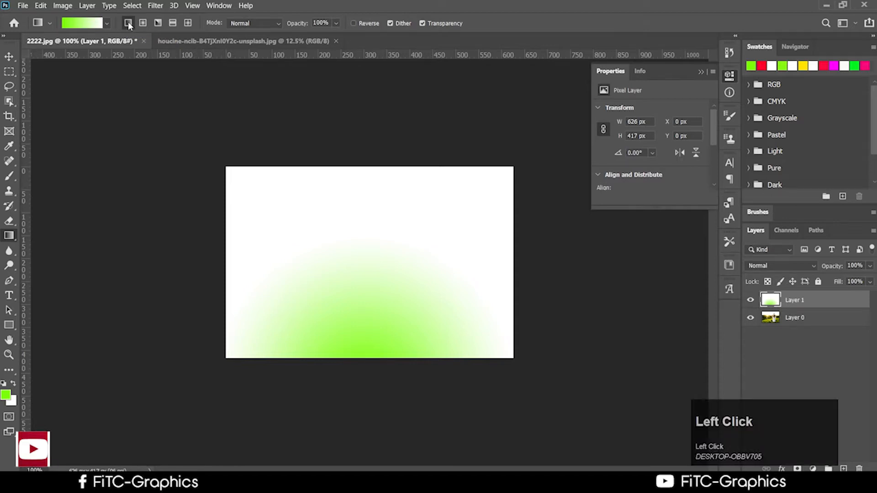
{"action": "left_click_drag", "start_coordinate": [155, 235], "coordinate": [458, 269]}
{"action": "left_click_drag", "start_coordinate": [200, 260], "coordinate": [403, 252]}
{"action": "left_click_drag", "start_coordinate": [357, 400], "coordinate": [397, 151]}
{"action": "left_click_drag", "start_coordinate": [364, 410], "coordinate": [503, 348]}
Step: Try the Radial style, then set the gradient type to Angle
{"action": "left_click", "coordinate": [143, 23]}
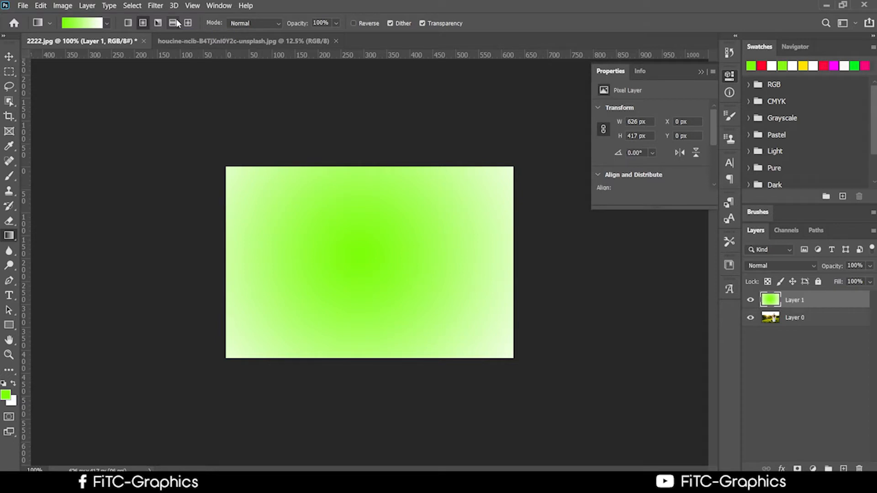
{"action": "left_click", "coordinate": [158, 23]}
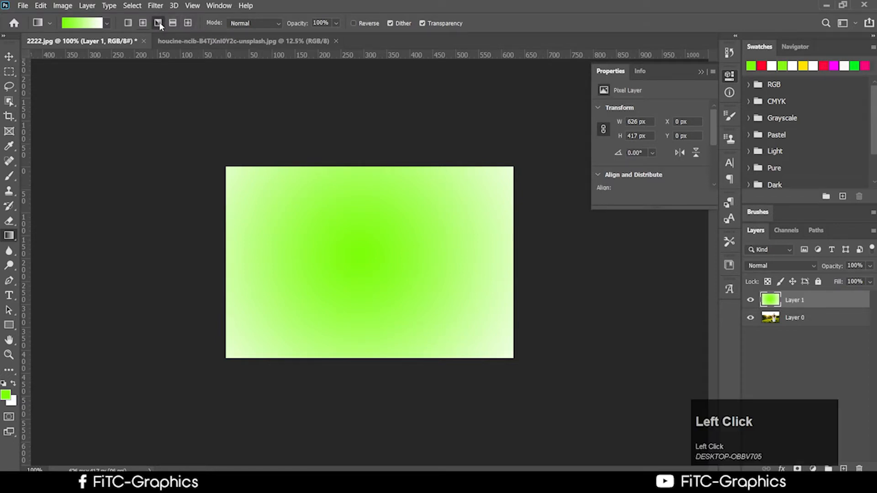
{"action": "left_click", "coordinate": [9, 56]}
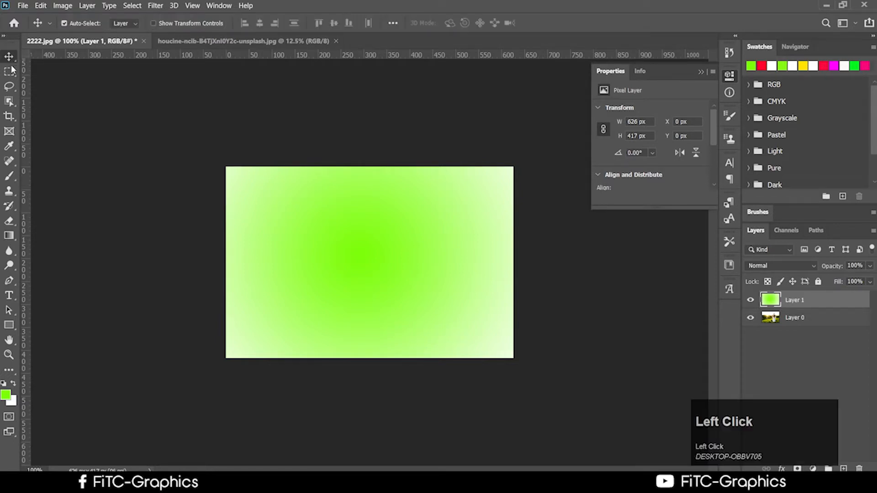
{"action": "left_click", "coordinate": [9, 235]}
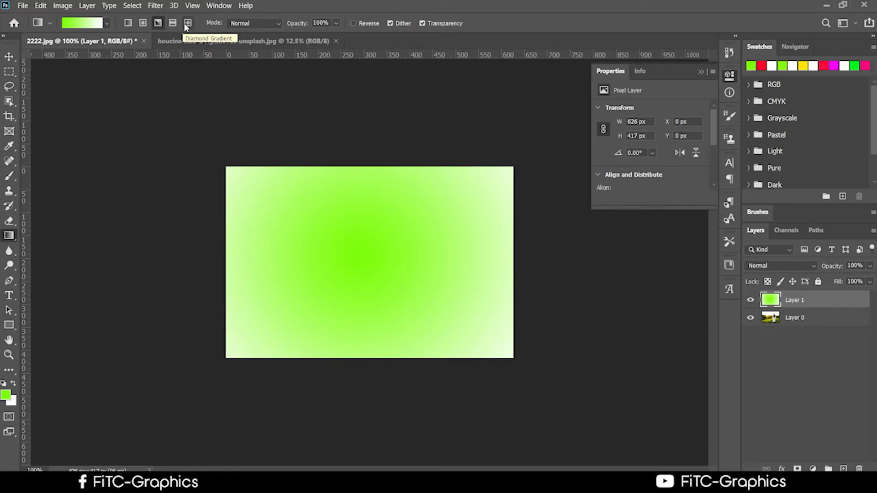
{"action": "left_click", "coordinate": [156, 23]}
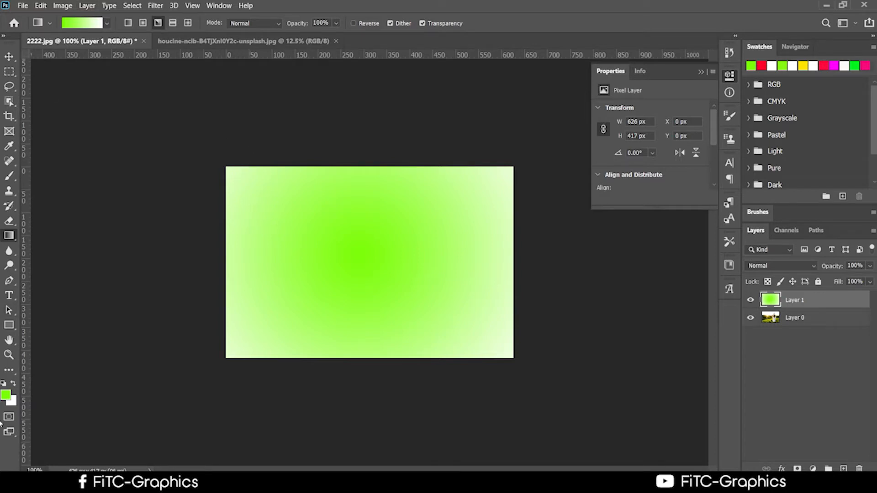
Step: Set the foreground colour to red ff0e08 and draw an angle gradient from the canvas centre
{"action": "left_click", "coordinate": [6, 396]}
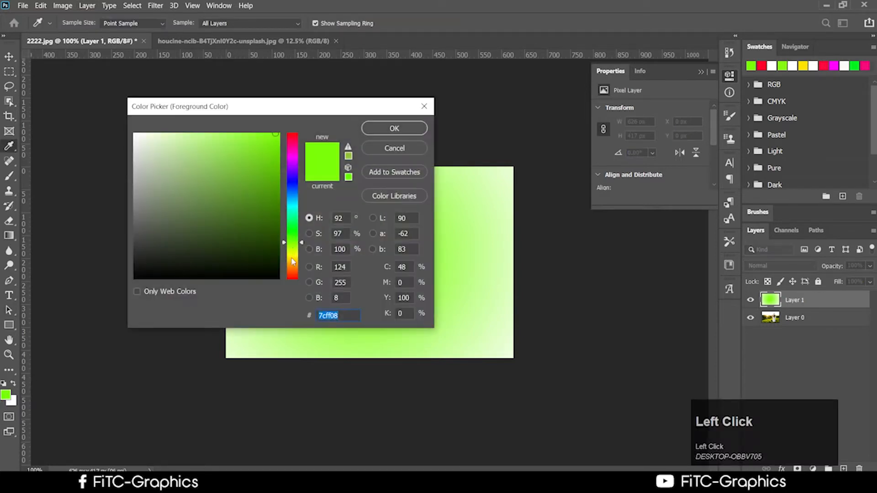
{"action": "left_click", "coordinate": [294, 282]}
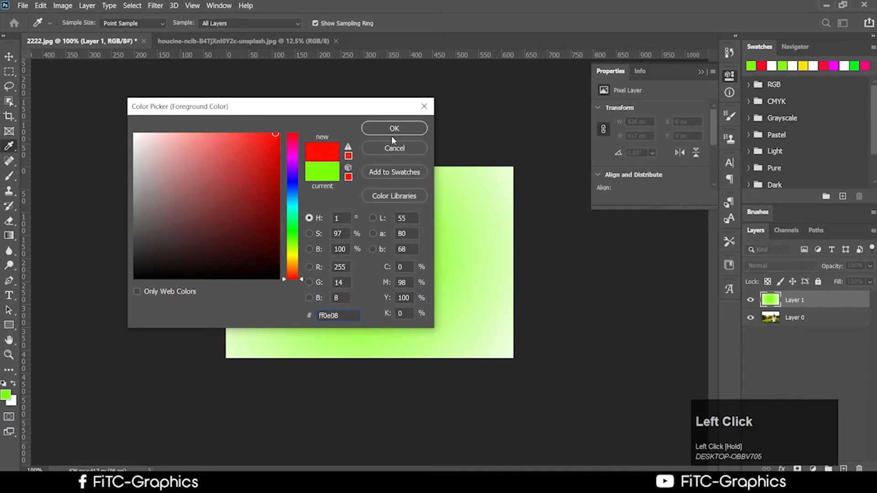
{"action": "left_click", "coordinate": [392, 129]}
{"action": "left_click_drag", "start_coordinate": [225, 168], "coordinate": [466, 345]}
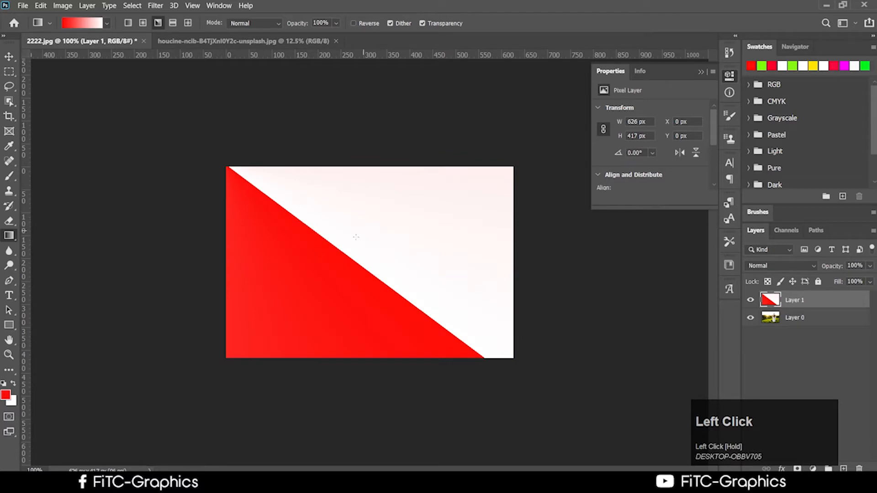
{"action": "left_click_drag", "start_coordinate": [356, 237], "coordinate": [441, 289]}
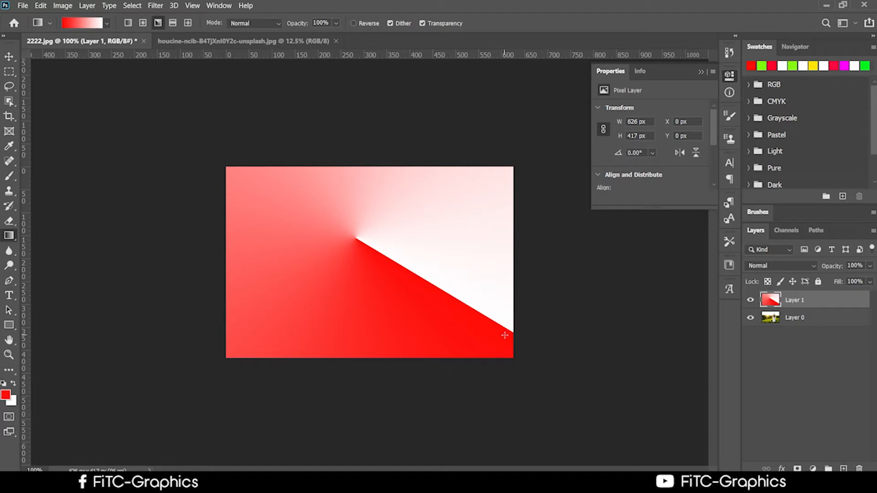
Step: Switch to the Reflected Gradient and draw several red bands across Layer 1
{"action": "left_click", "coordinate": [174, 23]}
{"action": "left_click_drag", "start_coordinate": [333, 216], "coordinate": [410, 328]}
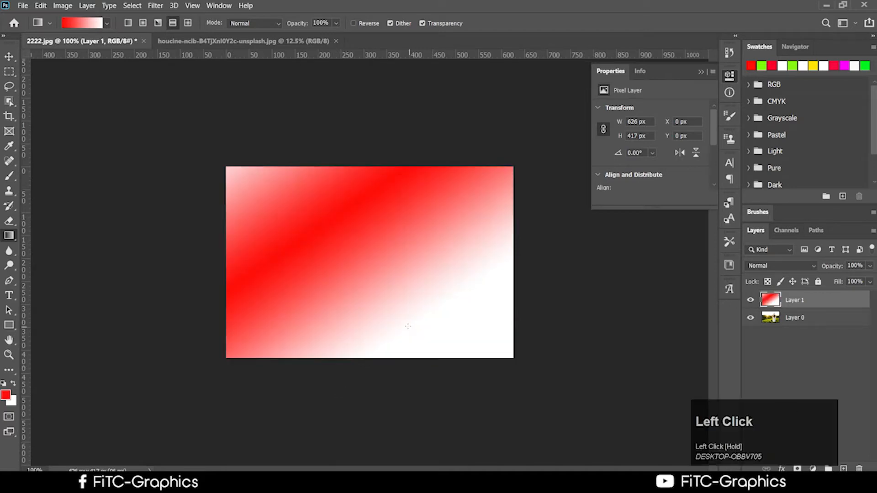
{"action": "left_click_drag", "start_coordinate": [369, 260], "coordinate": [463, 352]}
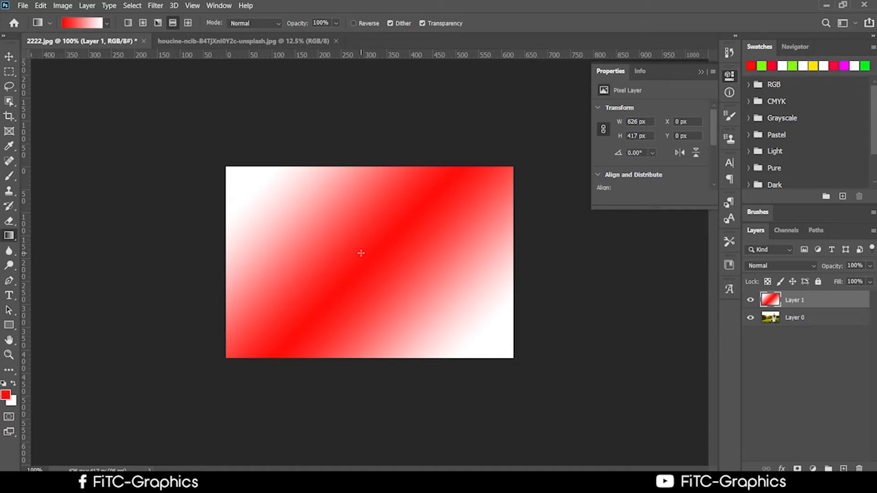
{"action": "left_click_drag", "start_coordinate": [342, 238], "coordinate": [362, 280]}
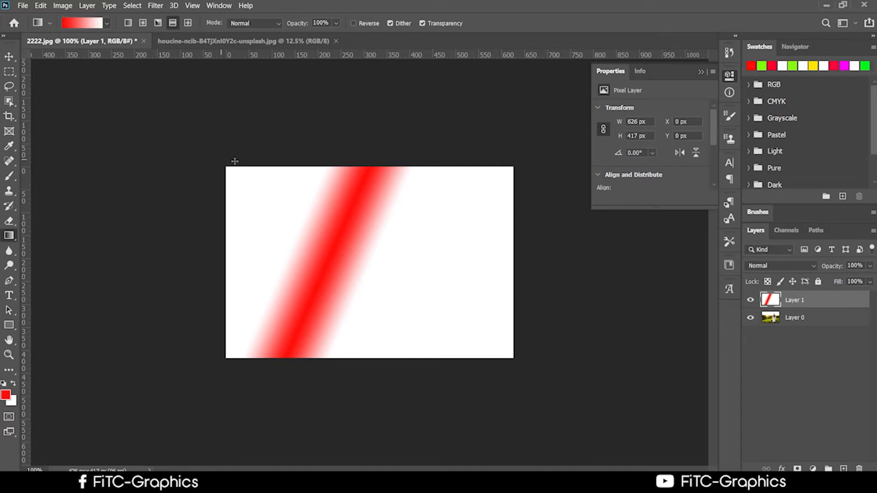
{"action": "left_click_drag", "start_coordinate": [364, 237], "coordinate": [460, 309]}
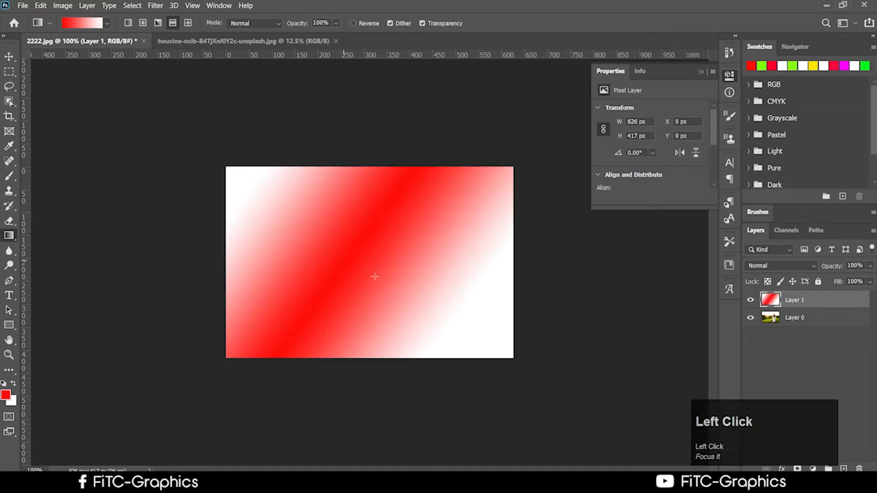
{"action": "left_click_drag", "start_coordinate": [344, 259], "coordinate": [479, 324]}
{"action": "left_click_drag", "start_coordinate": [254, 199], "coordinate": [412, 296]}
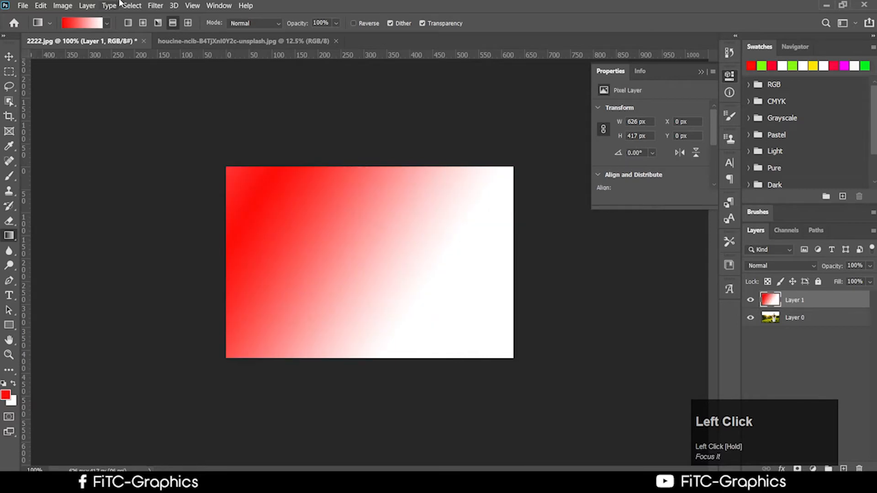
Step: Switch to the Diamond Gradient and redraw until a small red diamond sits near the top centre
{"action": "left_click", "coordinate": [186, 26]}
{"action": "left_click_drag", "start_coordinate": [339, 235], "coordinate": [458, 333]}
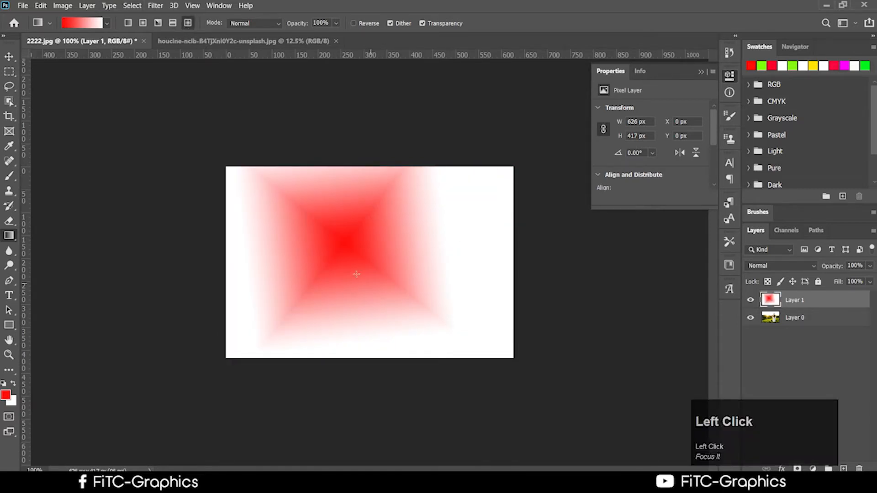
{"action": "mouse_move", "coordinate": [356, 270]}
{"action": "left_mouse_down"}
{"action": "mouse_move", "coordinate": [445, 348]}
{"action": "mouse_move", "coordinate": [503, 320]}
{"action": "left_mouse_up"}
{"action": "left_click_drag", "start_coordinate": [391, 302], "coordinate": [611, 362]}
{"action": "left_click_drag", "start_coordinate": [402, 296], "coordinate": [193, 208]}
{"action": "left_click_drag", "start_coordinate": [389, 282], "coordinate": [312, 228]}
{"action": "left_click_drag", "start_coordinate": [394, 236], "coordinate": [294, 265]}
{"action": "left_click_drag", "start_coordinate": [407, 217], "coordinate": [396, 218]}
{"action": "left_click_drag", "start_coordinate": [421, 223], "coordinate": [418, 223]}
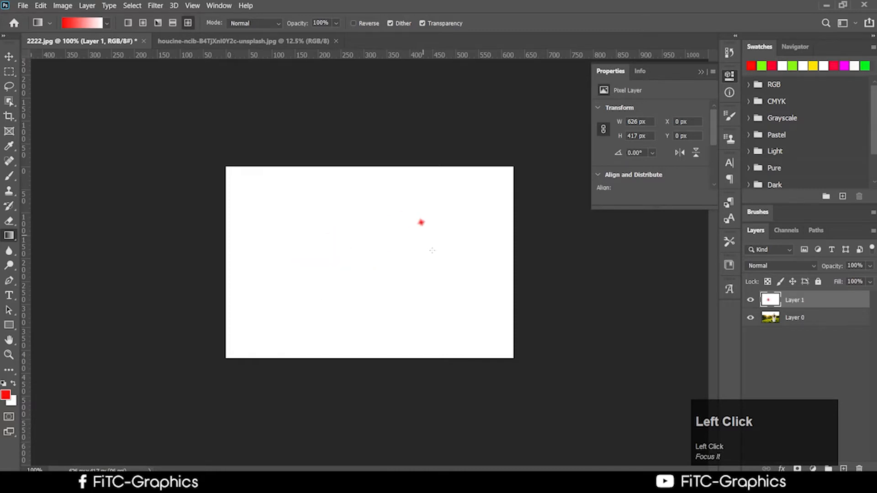
{"action": "left_click_drag", "start_coordinate": [431, 258], "coordinate": [422, 265]}
{"action": "left_click_drag", "start_coordinate": [395, 269], "coordinate": [371, 268]}
{"action": "left_click_drag", "start_coordinate": [345, 228], "coordinate": [294, 255]}
{"action": "left_click_drag", "start_coordinate": [302, 267], "coordinate": [315, 302]}
{"action": "left_click_drag", "start_coordinate": [356, 300], "coordinate": [386, 314]}
{"action": "left_click_drag", "start_coordinate": [452, 319], "coordinate": [468, 281]}
{"action": "left_click_drag", "start_coordinate": [472, 252], "coordinate": [460, 219]}
{"action": "left_click_drag", "start_coordinate": [405, 209], "coordinate": [356, 209]}
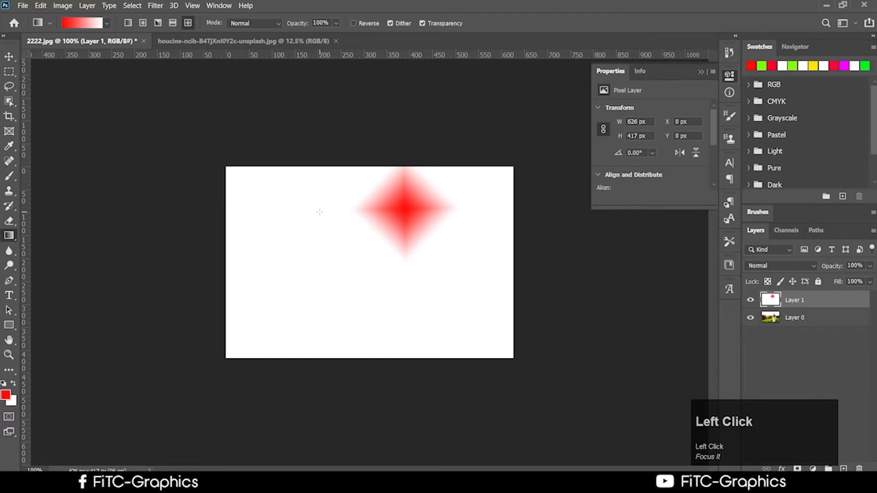
Step: Try the Dissolve, Behind and Screen gradient blend modes, drawing Screen gradients over the diamond
{"action": "left_click", "coordinate": [243, 24]}
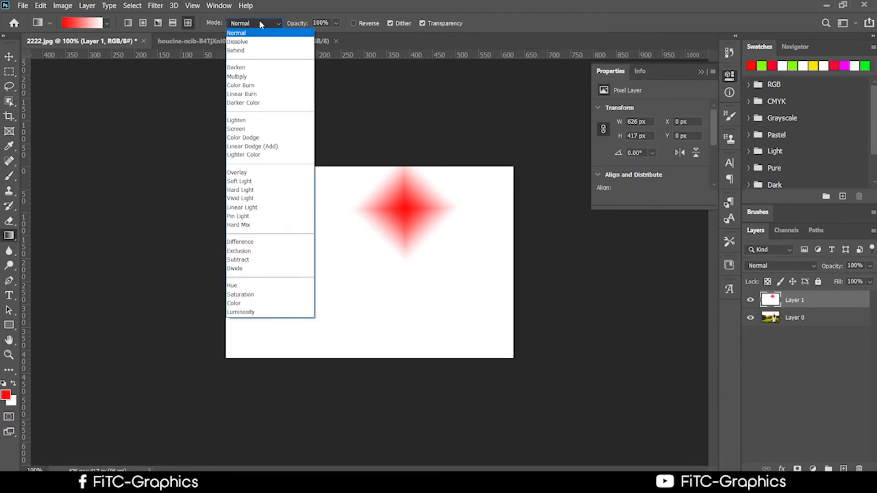
{"action": "left_click", "coordinate": [252, 44]}
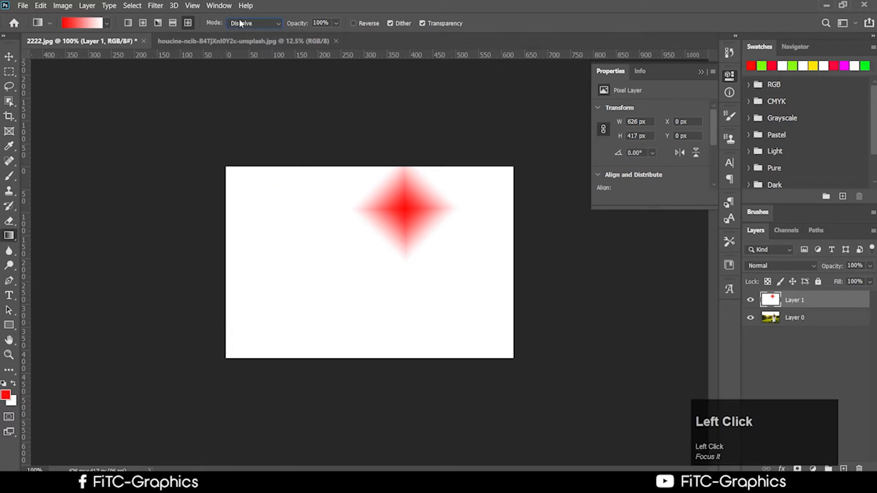
{"action": "left_click", "coordinate": [242, 22]}
{"action": "left_click", "coordinate": [256, 49]}
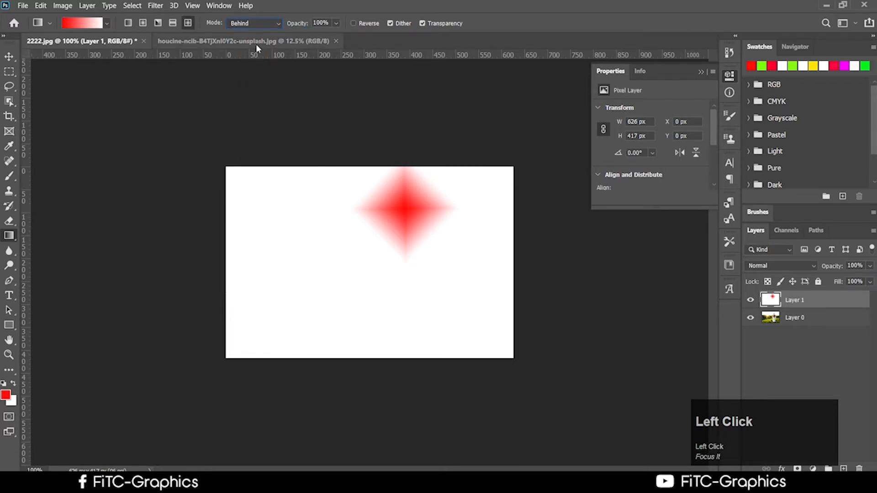
{"action": "left_click", "coordinate": [271, 26]}
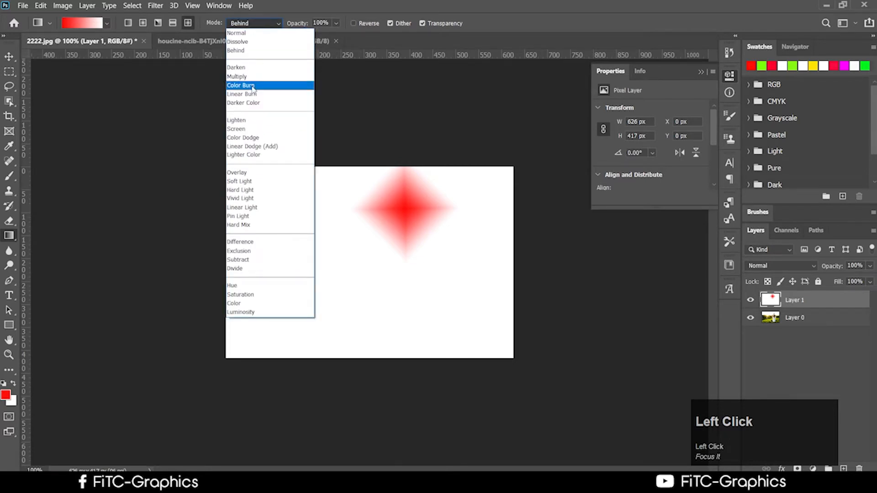
{"action": "left_click", "coordinate": [244, 128]}
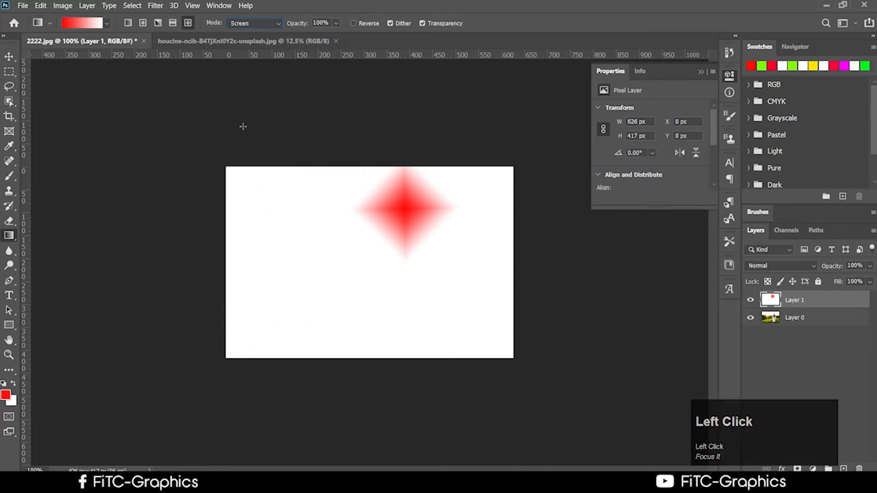
{"action": "left_click_drag", "start_coordinate": [397, 207], "coordinate": [375, 289]}
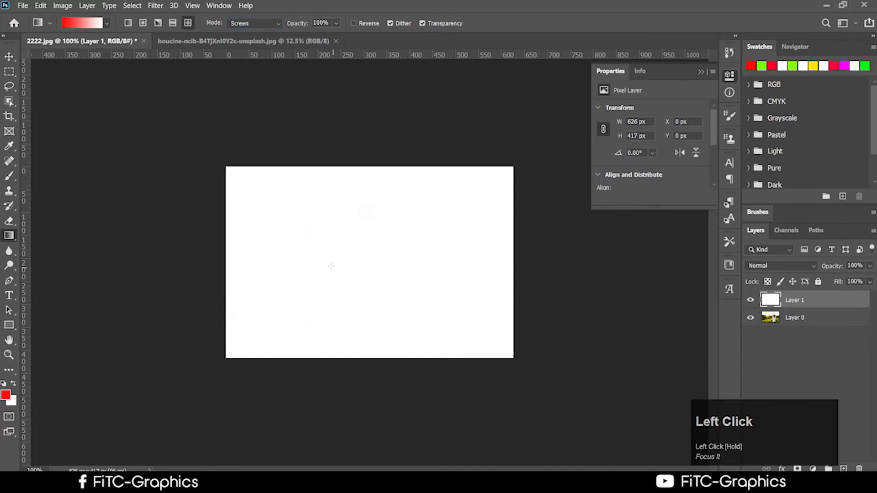
{"action": "left_click_drag", "start_coordinate": [318, 213], "coordinate": [454, 307]}
Step: Set the gradient blend mode back to Normal and draw a new red diamond
{"action": "left_click", "coordinate": [261, 23]}
{"action": "left_click", "coordinate": [242, 29]}
{"action": "left_click_drag", "start_coordinate": [313, 251], "coordinate": [467, 292]}
Step: Try Hard Light and Vivid Light, then wash out the red star with Screen gradients
{"action": "left_click", "coordinate": [251, 23]}
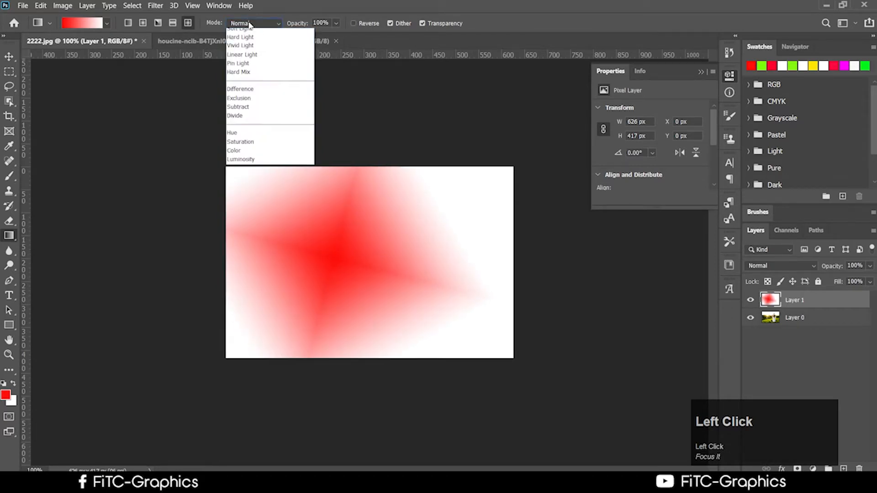
{"action": "left_click", "coordinate": [256, 189]}
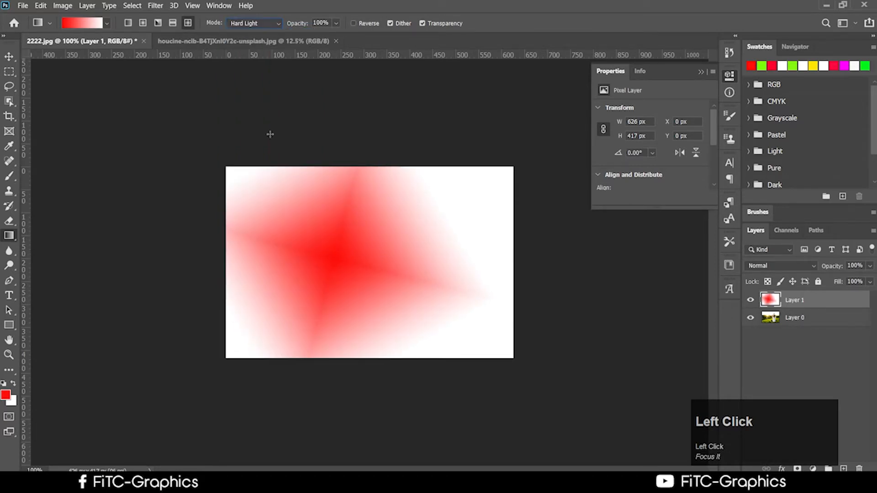
{"action": "left_click", "coordinate": [251, 26]}
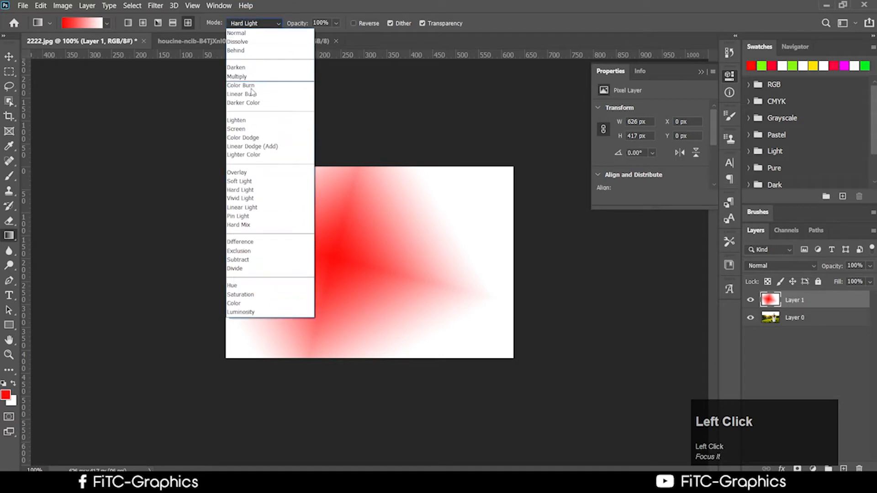
{"action": "left_click", "coordinate": [245, 197]}
{"action": "left_click", "coordinate": [253, 23]}
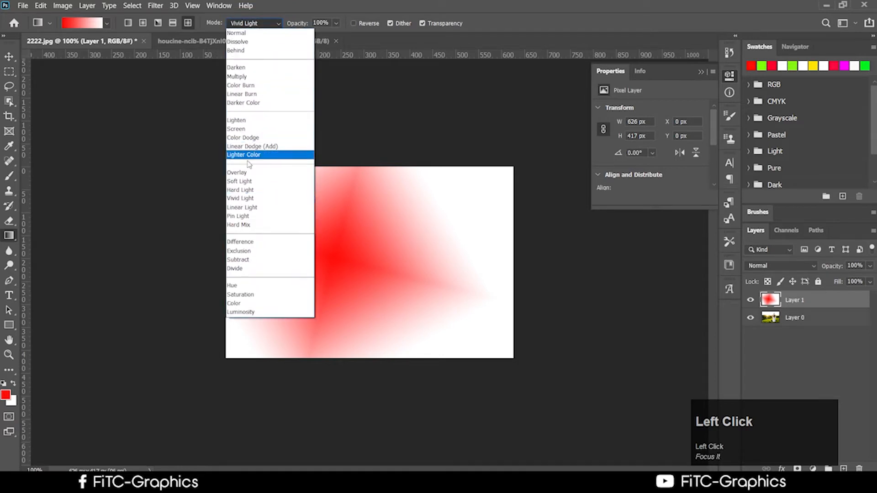
{"action": "left_click", "coordinate": [242, 128]}
{"action": "left_click_drag", "start_coordinate": [407, 209], "coordinate": [501, 250]}
{"action": "left_click_drag", "start_coordinate": [344, 233], "coordinate": [447, 256]}
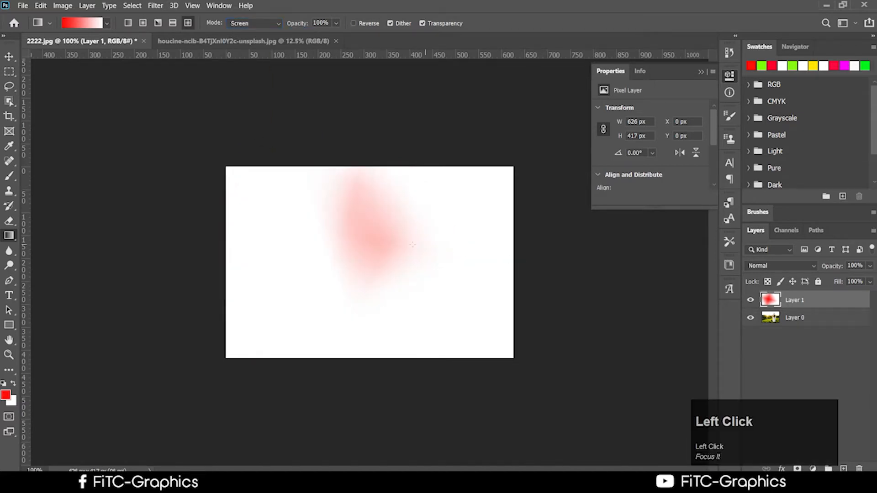
{"action": "left_click_drag", "start_coordinate": [398, 221], "coordinate": [504, 256]}
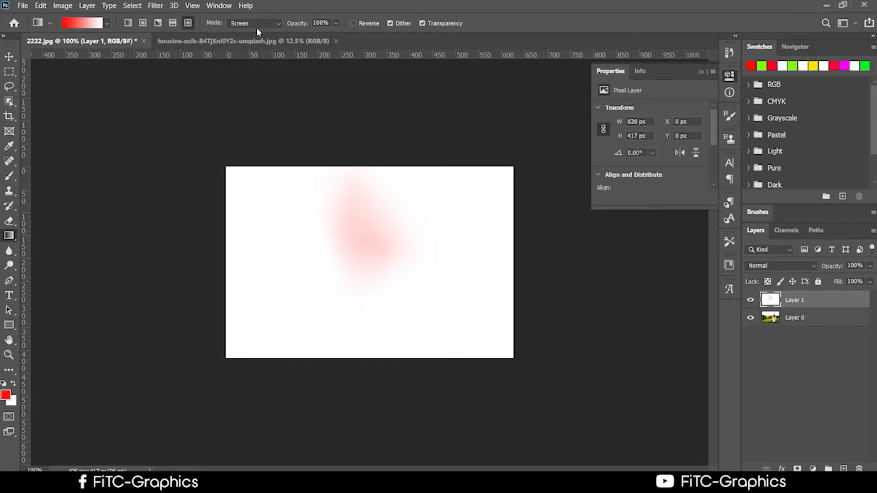
{"action": "left_click_drag", "start_coordinate": [304, 198], "coordinate": [459, 329]}
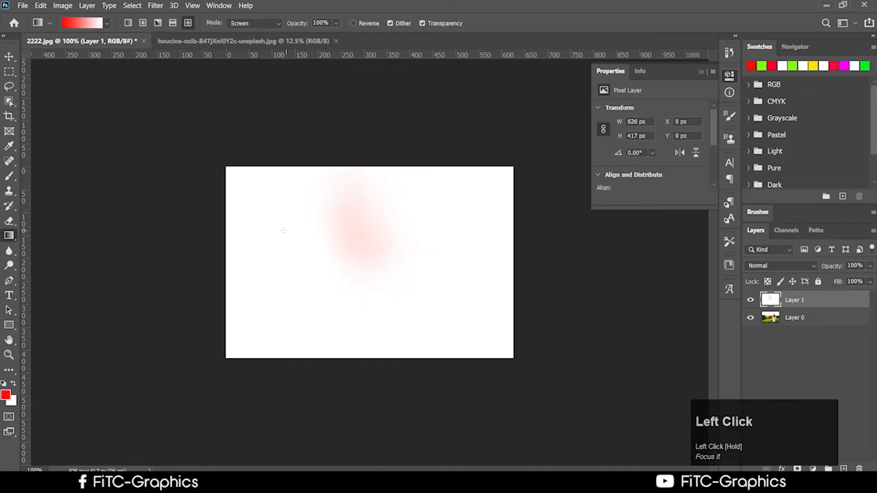
{"action": "left_click_drag", "start_coordinate": [284, 231], "coordinate": [338, 297]}
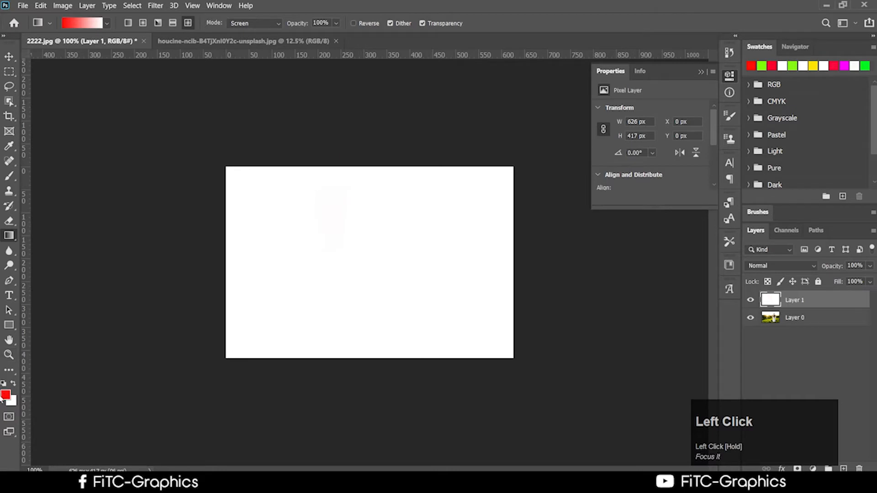
Step: Set the gradient blend mode to Multiply and draw a red gradient from the top-left
{"action": "left_click", "coordinate": [243, 23]}
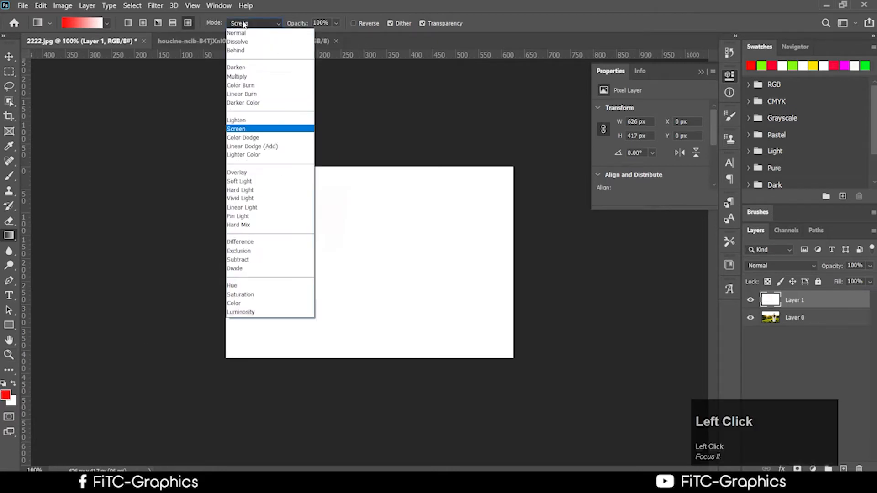
{"action": "left_click", "coordinate": [244, 77]}
{"action": "left_click_drag", "start_coordinate": [258, 167], "coordinate": [431, 335]}
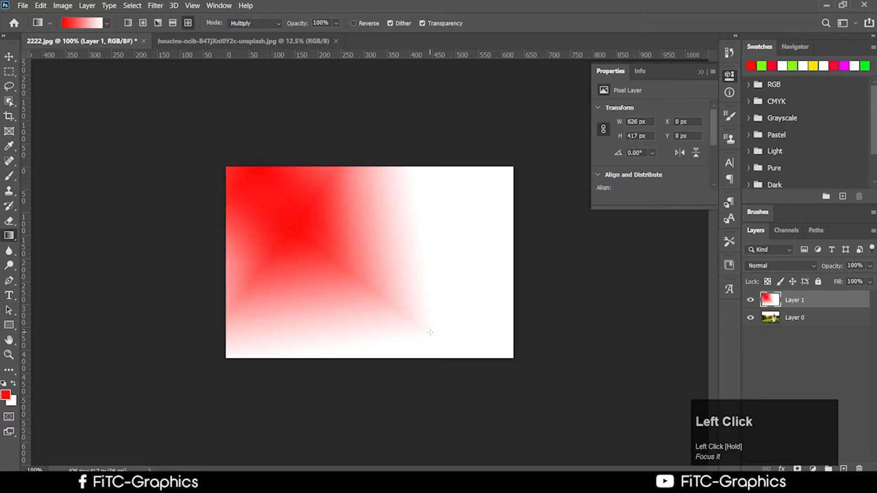
Step: Keep Multiply as the blend mode and hide Layer 1 to reveal the yoga photo
{"action": "left_click", "coordinate": [267, 24]}
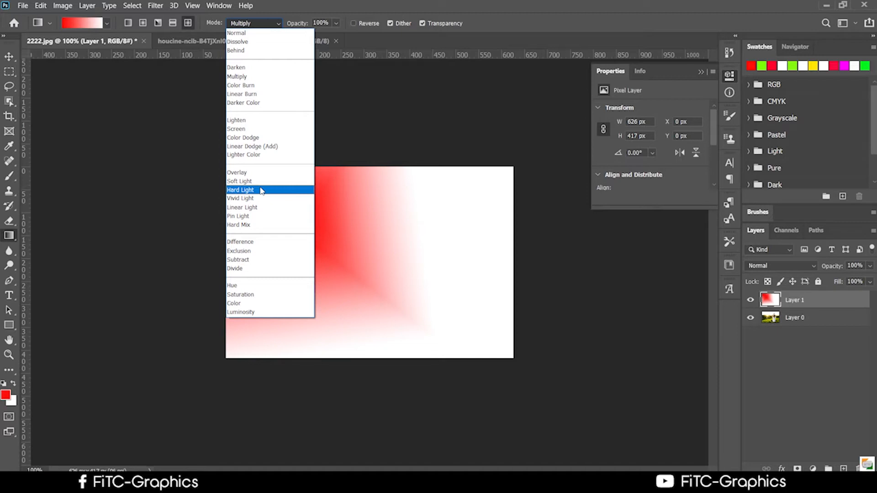
{"action": "left_click", "coordinate": [515, 6]}
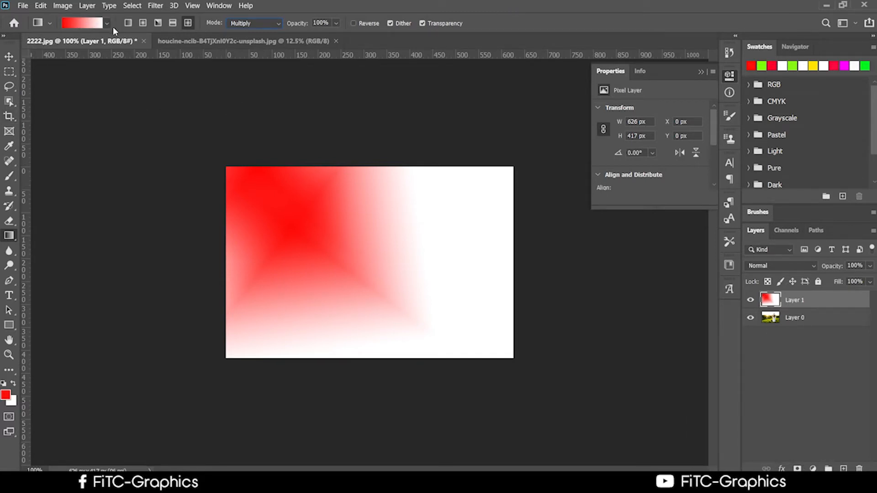
{"action": "left_click", "coordinate": [751, 299]}
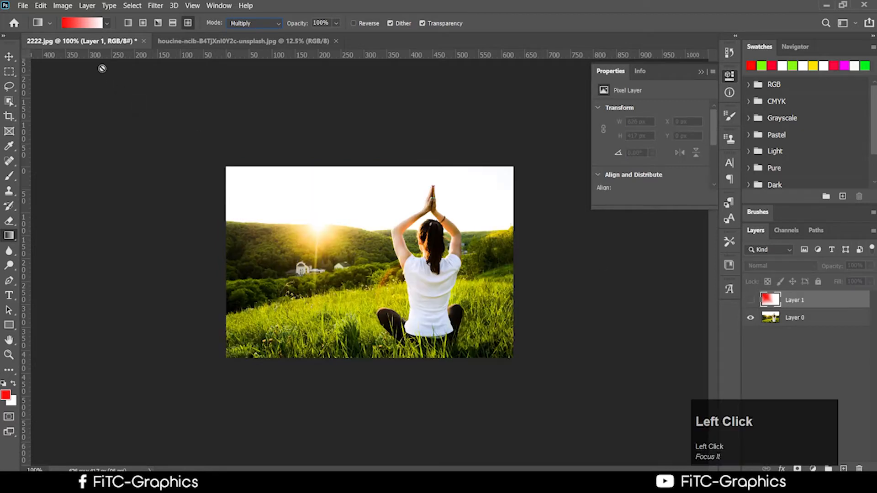
Step: Choose the Black, White gradient preset and add a new Layer 2
{"action": "left_click", "coordinate": [106, 26]}
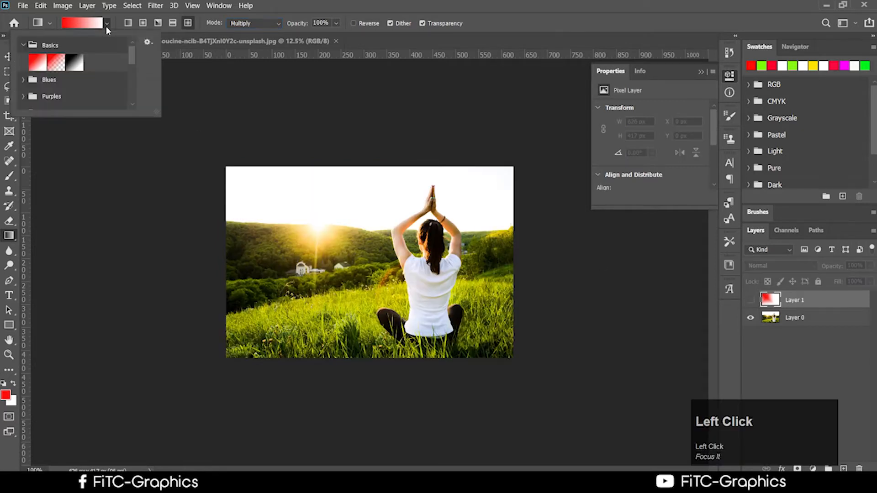
{"action": "left_click", "coordinate": [77, 64]}
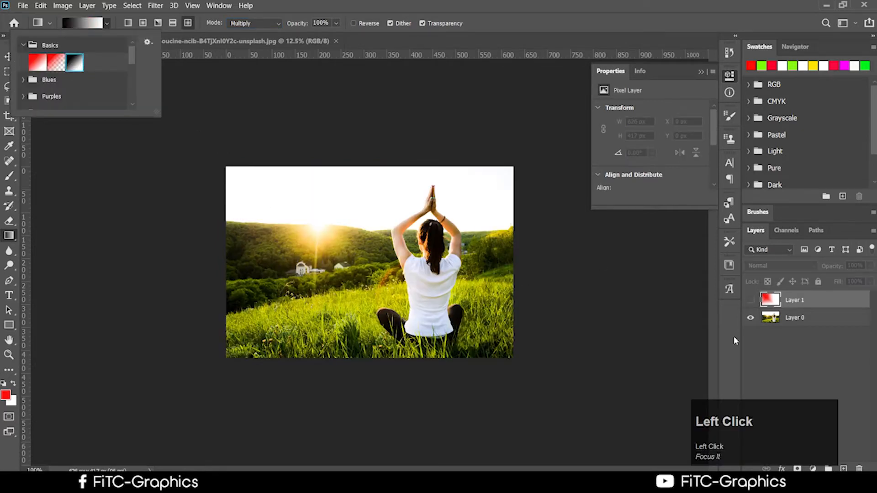
{"action": "left_click", "coordinate": [844, 469]}
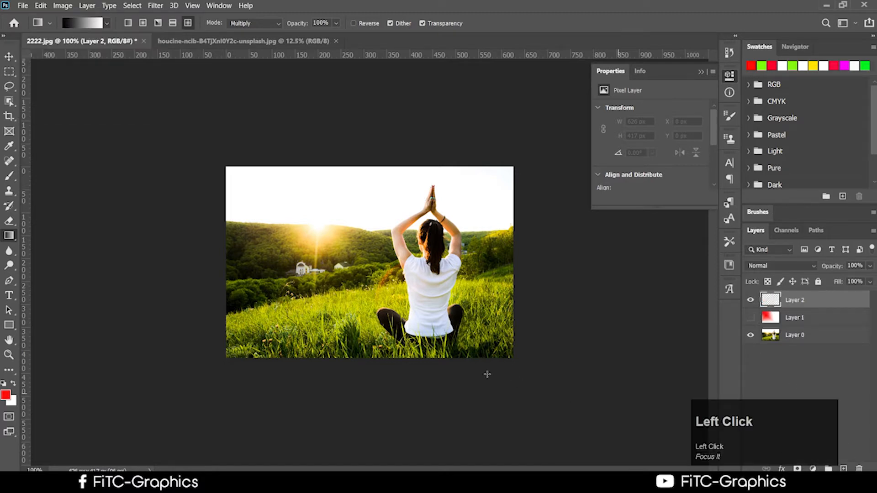
Step: Fill Layer 2 with a diagonal linear white-to-black gradient darkening toward the lower right
{"action": "left_click_drag", "start_coordinate": [460, 383], "coordinate": [393, 310]}
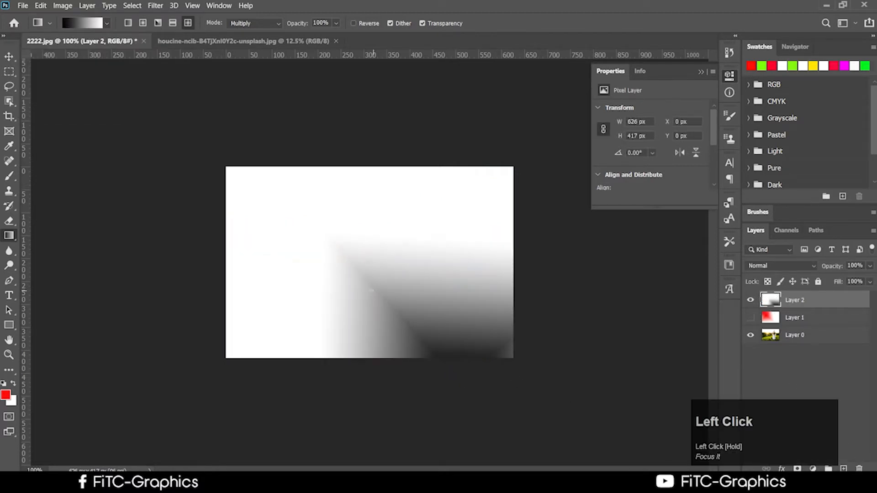
{"action": "left_click", "coordinate": [129, 23]}
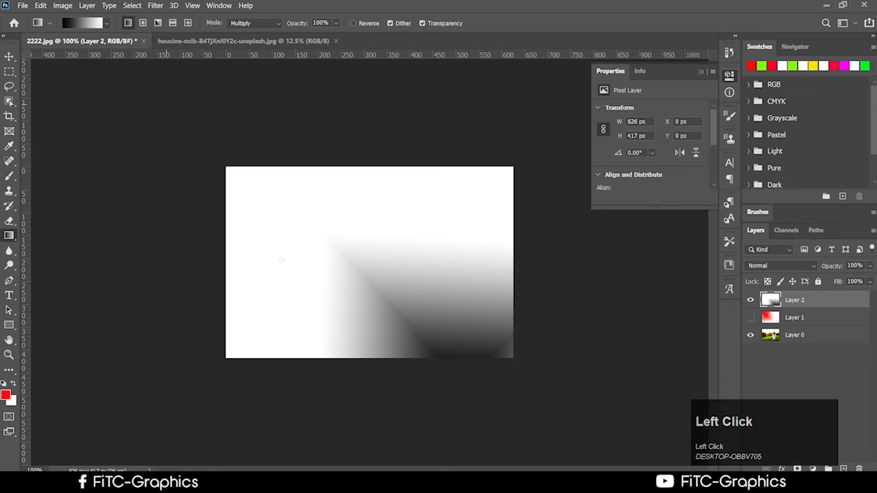
{"action": "left_click_drag", "start_coordinate": [451, 417], "coordinate": [374, 351]}
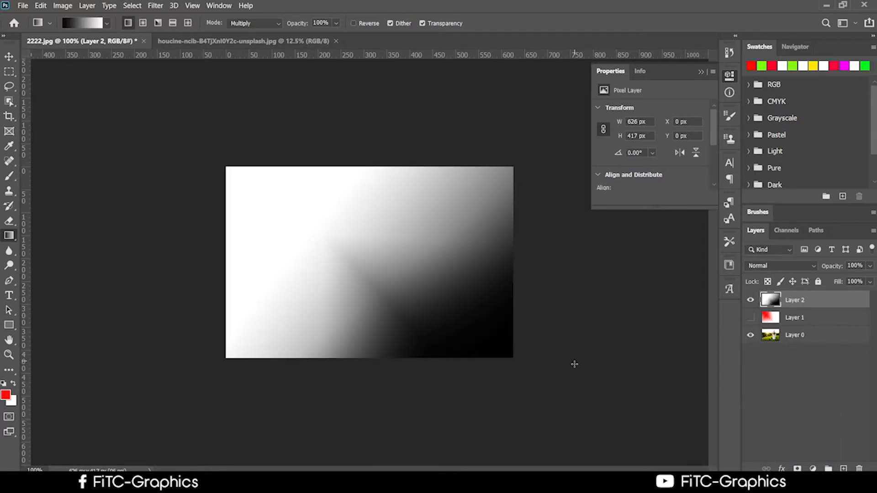
{"action": "key", "text": "ctrl+z"}
{"action": "key", "text": "ctrl+z"}
{"action": "key", "text": "ctrl+z"}
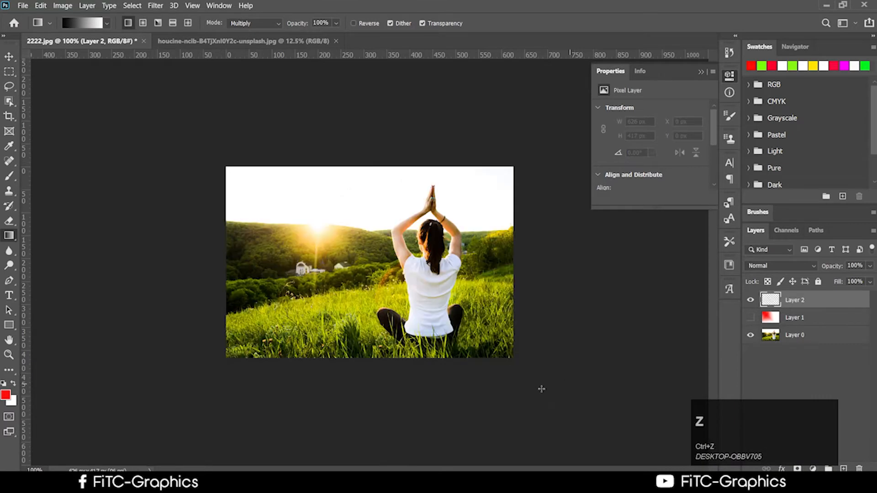
{"action": "left_click_drag", "start_coordinate": [462, 362], "coordinate": [508, 395]}
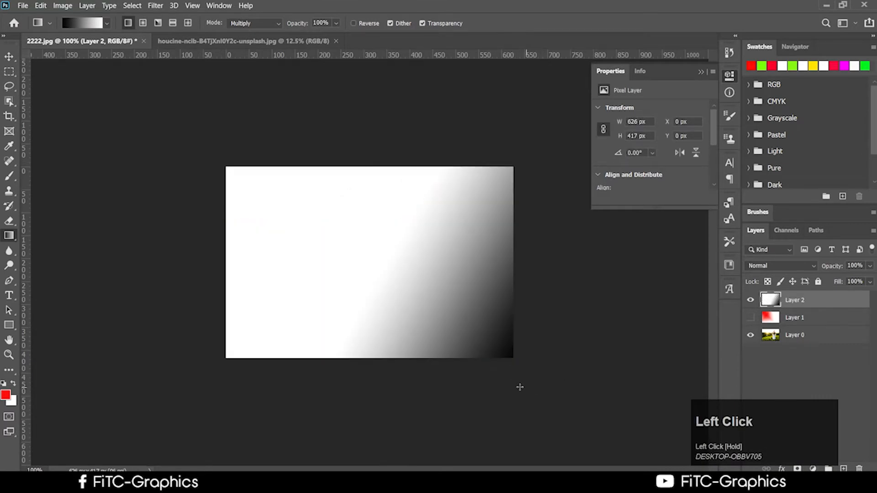
{"action": "left_click_drag", "start_coordinate": [408, 332], "coordinate": [501, 380]}
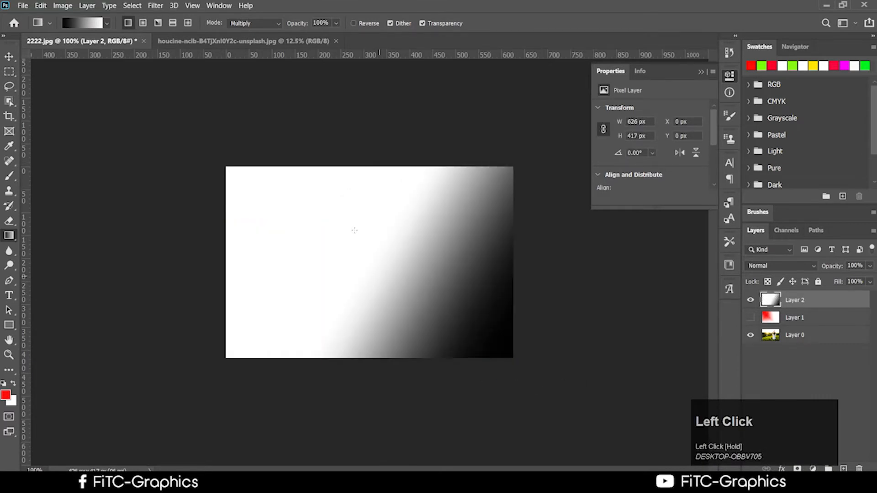
{"action": "left_click", "coordinate": [91, 23]}
{"action": "left_click", "coordinate": [658, 64]}
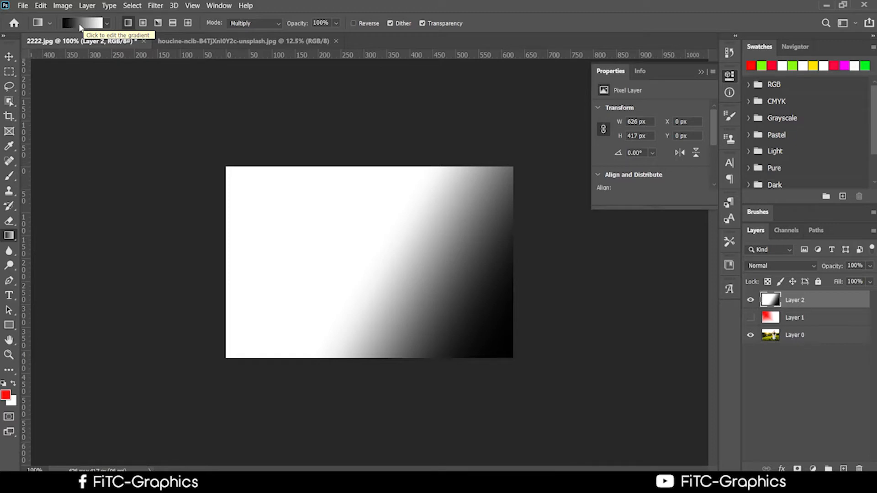
Step: Set gradient smoothness to 93% and add a black stop, placing black at 33% and white at 70%
{"action": "left_click", "coordinate": [80, 25]}
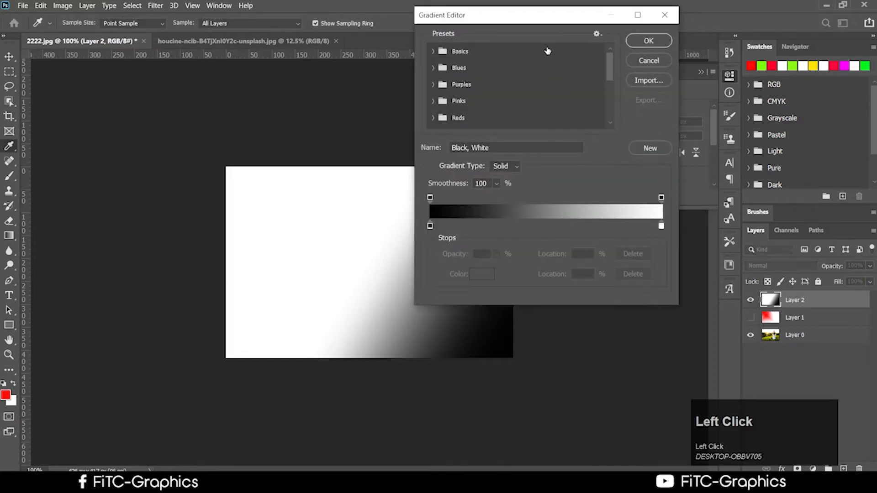
{"action": "left_click_drag", "start_coordinate": [534, 15], "coordinate": [632, 54]}
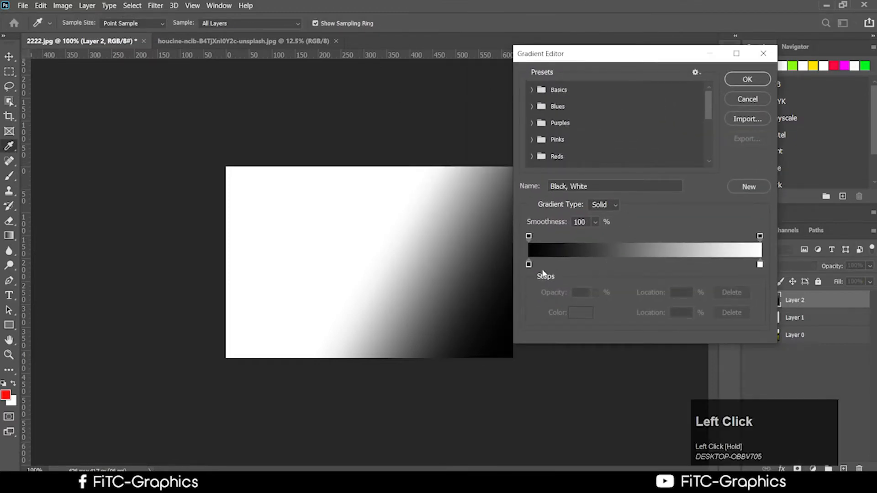
{"action": "left_click", "coordinate": [528, 267]}
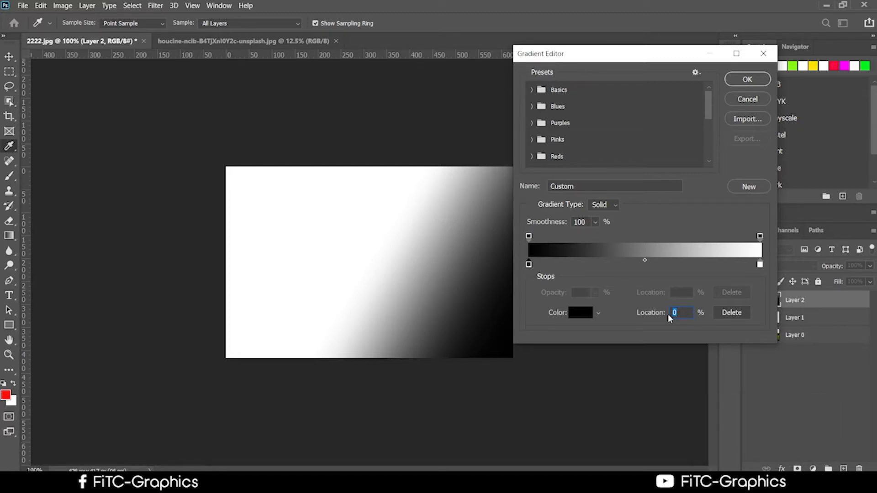
{"action": "left_click_drag", "start_coordinate": [595, 222], "coordinate": [547, 242]}
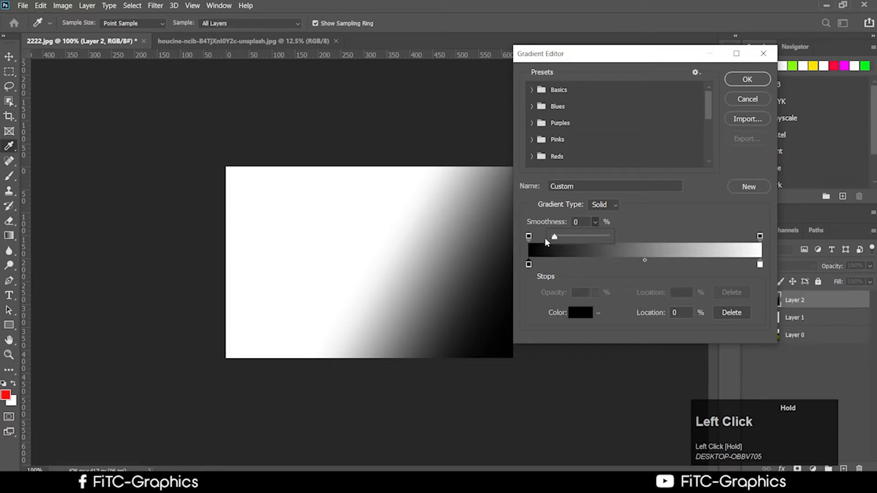
{"action": "left_click_drag", "start_coordinate": [604, 240], "coordinate": [604, 240]}
{"action": "left_click_drag", "start_coordinate": [646, 270], "coordinate": [606, 270]}
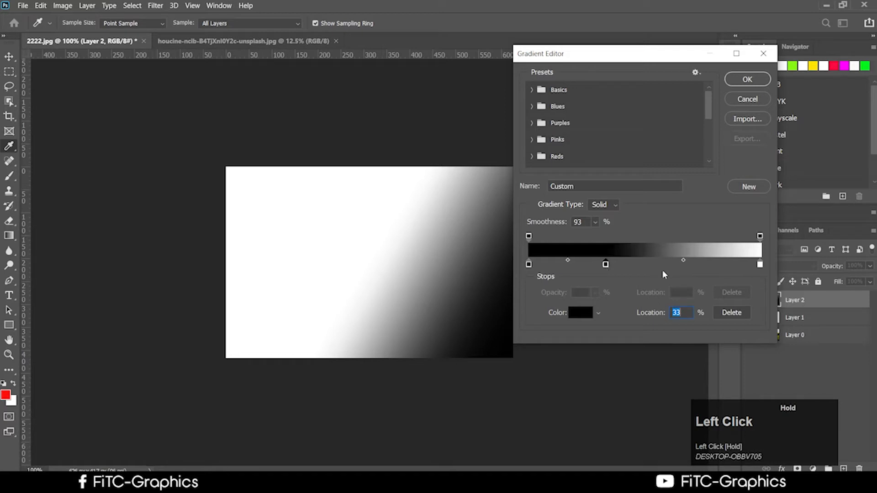
{"action": "left_click_drag", "start_coordinate": [762, 266], "coordinate": [721, 268]}
Step: Move the left opacity stop to 29% and colour stop to 21%, make it blue 4d4dff, and apply
{"action": "left_click_drag", "start_coordinate": [530, 236], "coordinate": [595, 237]}
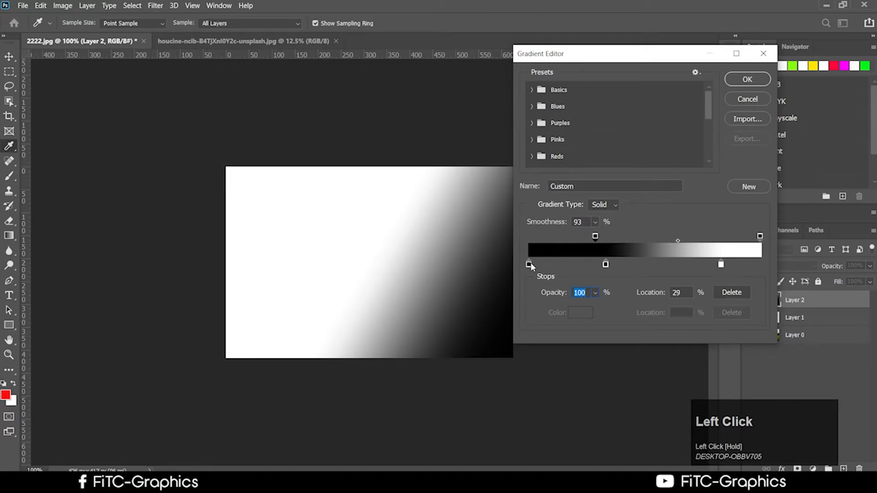
{"action": "left_click_drag", "start_coordinate": [529, 265], "coordinate": [578, 264]}
{"action": "left_click", "coordinate": [577, 311]}
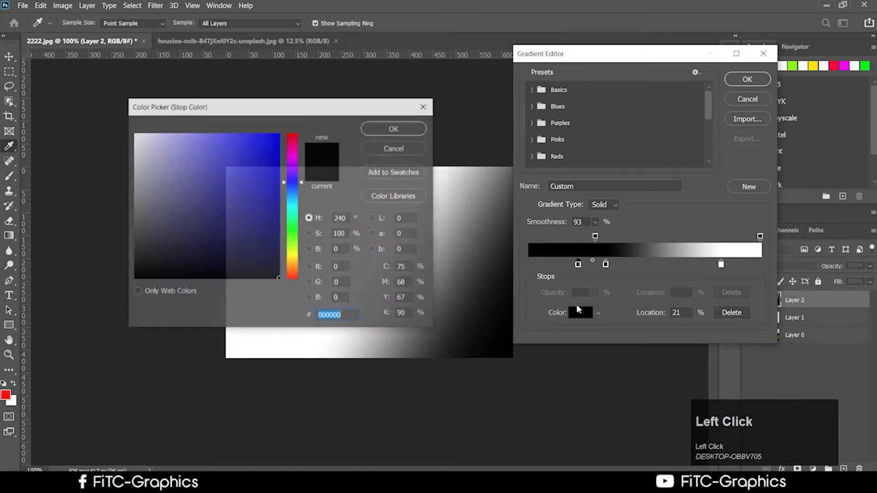
{"action": "left_click", "coordinate": [236, 134]}
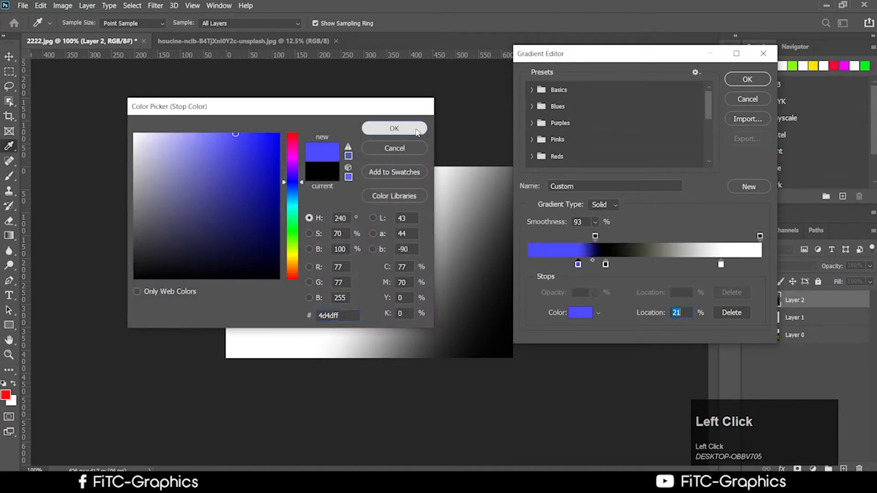
{"action": "left_click", "coordinate": [414, 133]}
{"action": "left_click", "coordinate": [757, 79]}
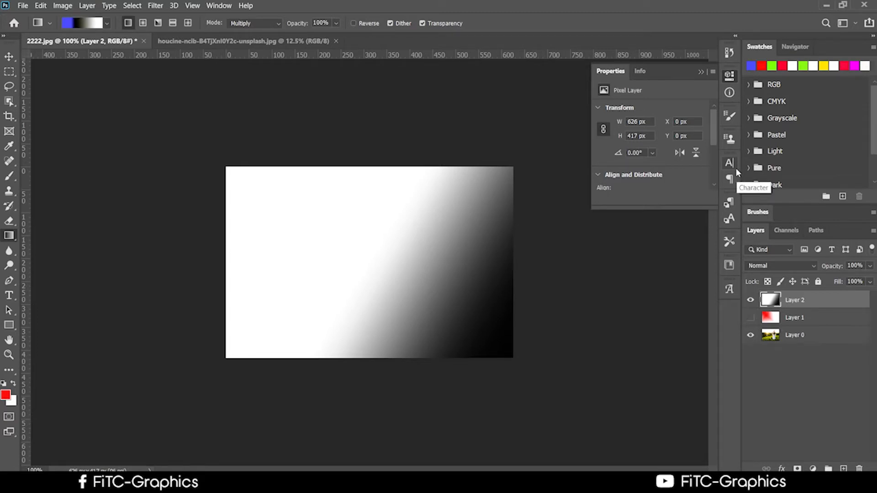
Step: Draw a diagonal blue-black-silver gradient on Layer 2 from the top-left corner
{"action": "left_click_drag", "start_coordinate": [220, 166], "coordinate": [462, 337]}
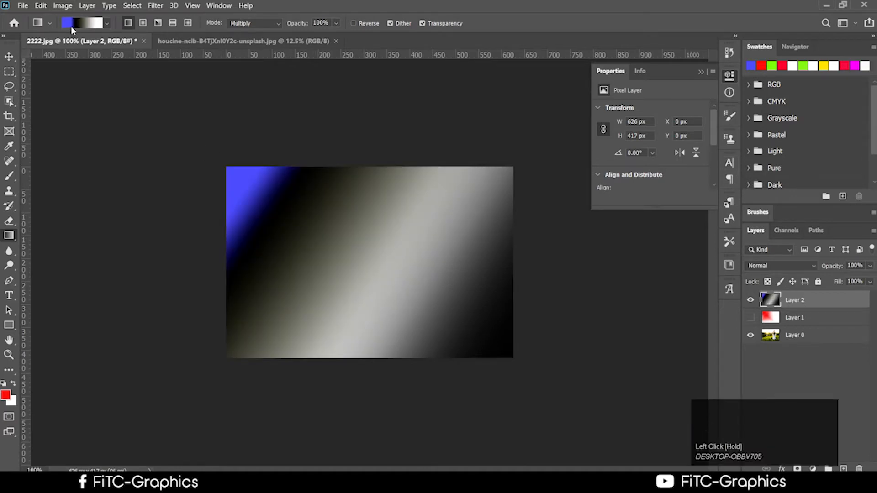
{"action": "left_click_drag", "start_coordinate": [298, 189], "coordinate": [329, 231]}
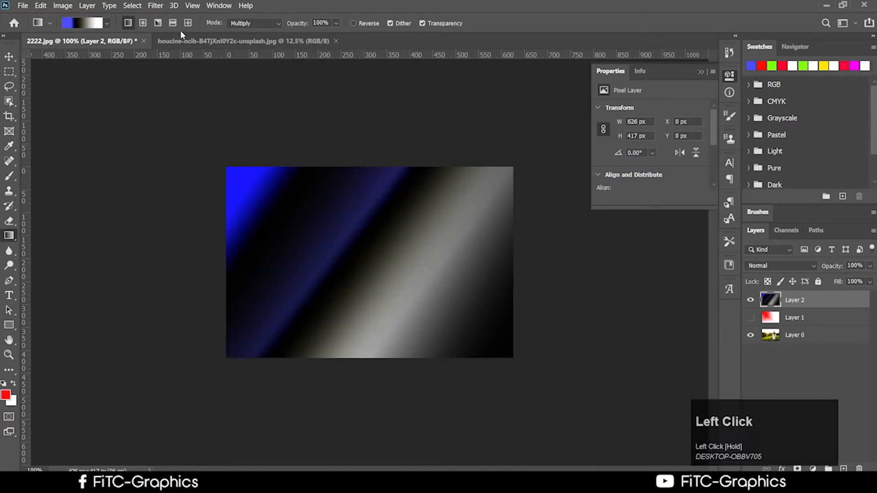
{"action": "left_click", "coordinate": [98, 24]}
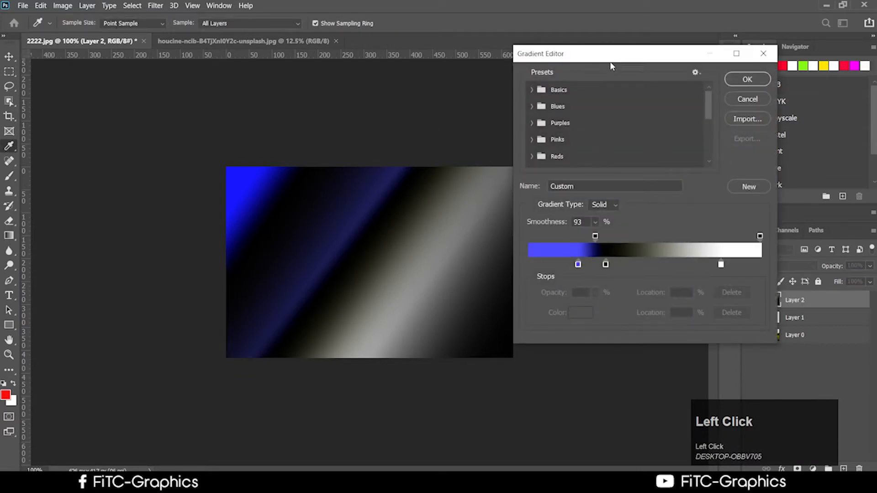
{"action": "left_click_drag", "start_coordinate": [610, 62], "coordinate": [353, 50]}
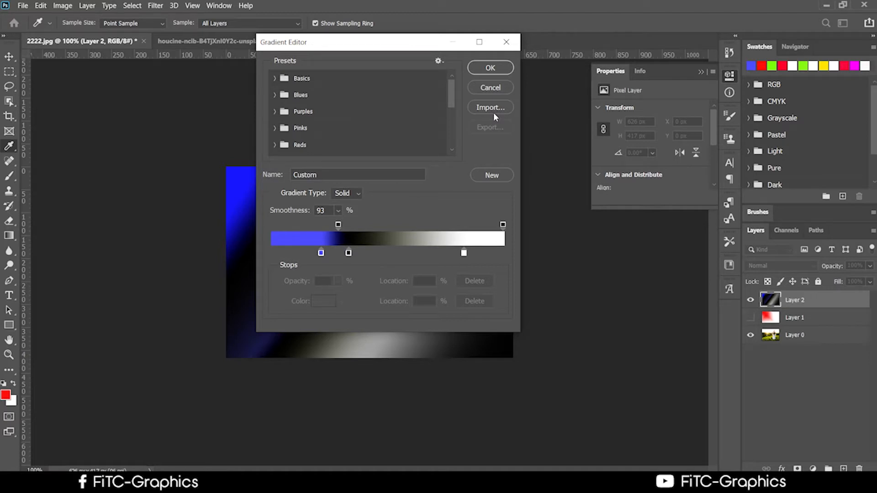
Step: Browse the Pinks, Blues and Purples gradient presets, then cancel the editor unchanged
{"action": "left_click", "coordinate": [273, 129]}
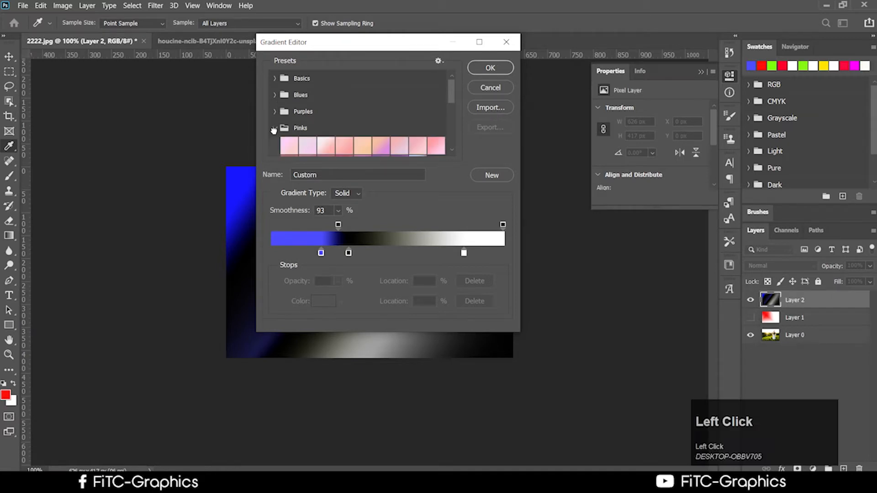
{"action": "scroll", "coordinate": [384, 125], "scroll_direction": "down", "scroll_amount": 3}
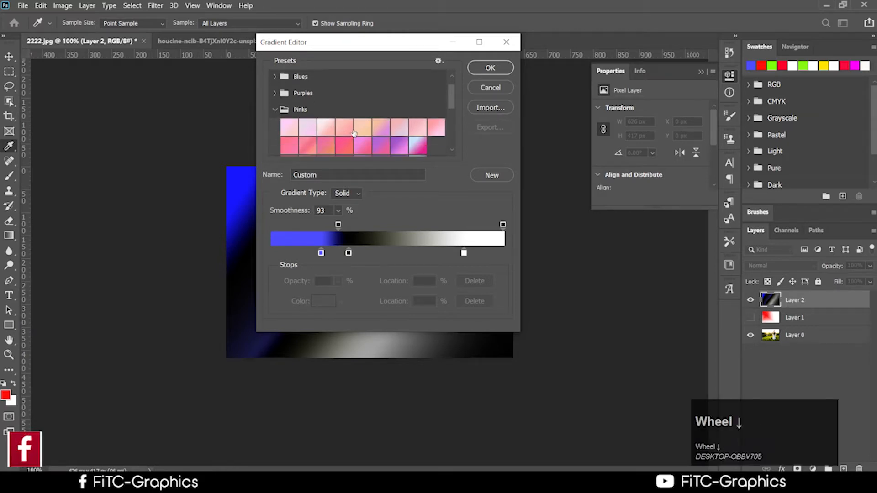
{"action": "scroll", "coordinate": [355, 125], "scroll_direction": "down", "scroll_amount": 2}
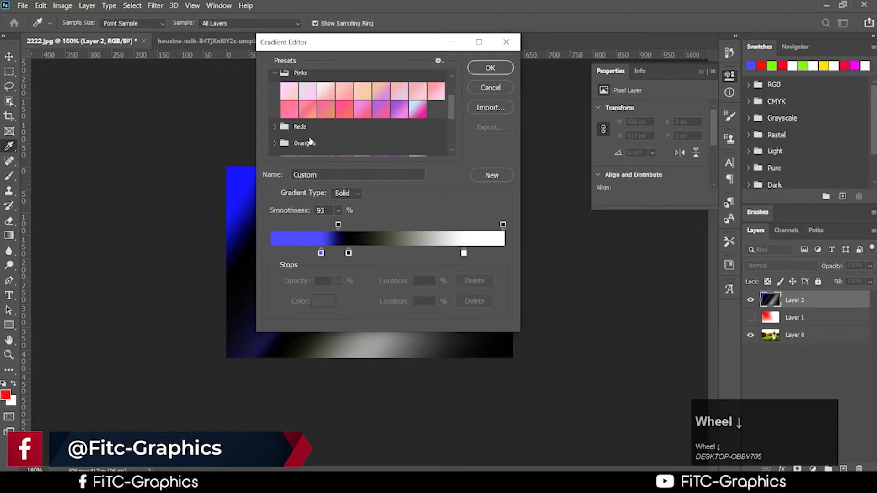
{"action": "scroll", "coordinate": [293, 150], "scroll_direction": "down", "scroll_amount": 3}
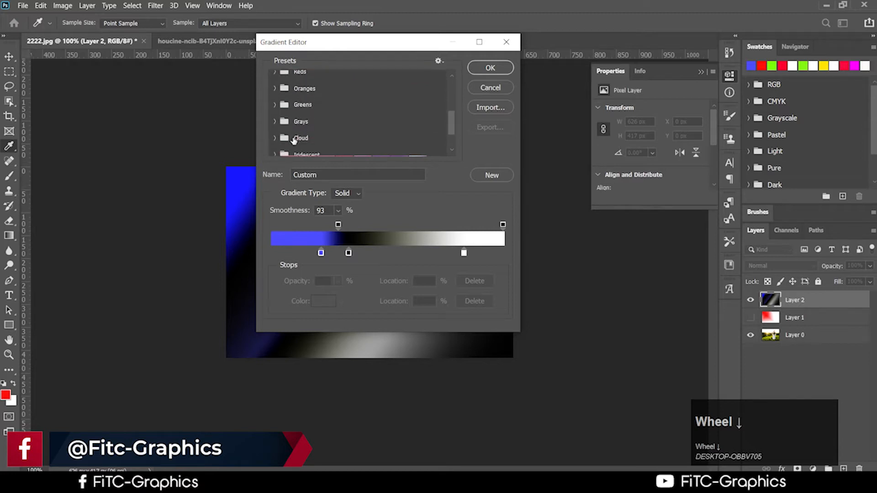
{"action": "scroll", "coordinate": [294, 141], "scroll_direction": "up", "scroll_amount": 1}
{"action": "scroll", "coordinate": [293, 140], "scroll_direction": "up", "scroll_amount": 5}
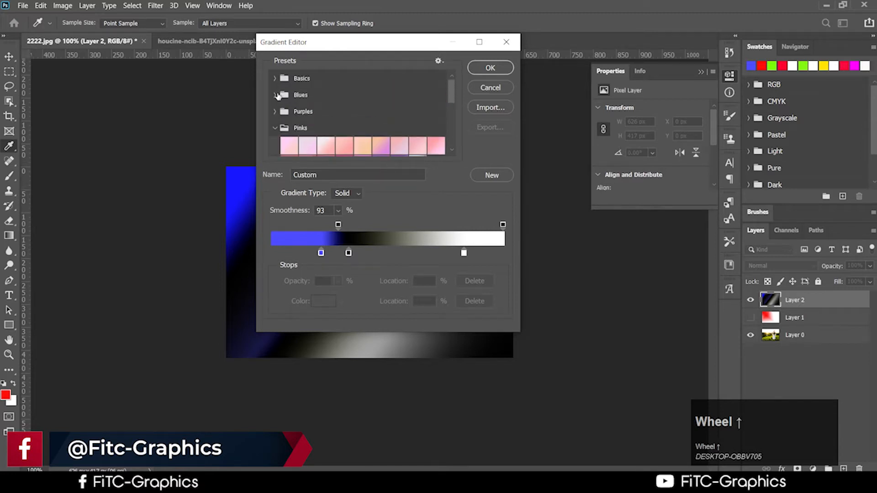
{"action": "left_click", "coordinate": [274, 94]}
{"action": "scroll", "coordinate": [329, 119], "scroll_direction": "down", "scroll_amount": 4}
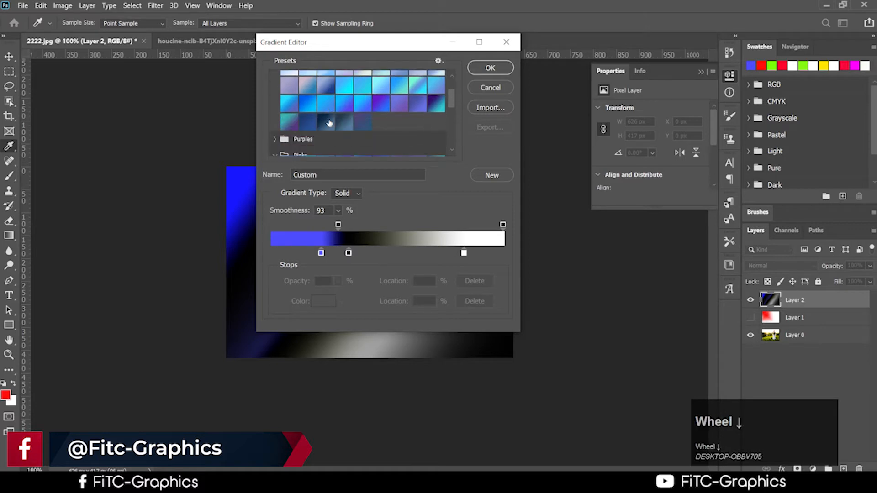
{"action": "left_click", "coordinate": [274, 121]}
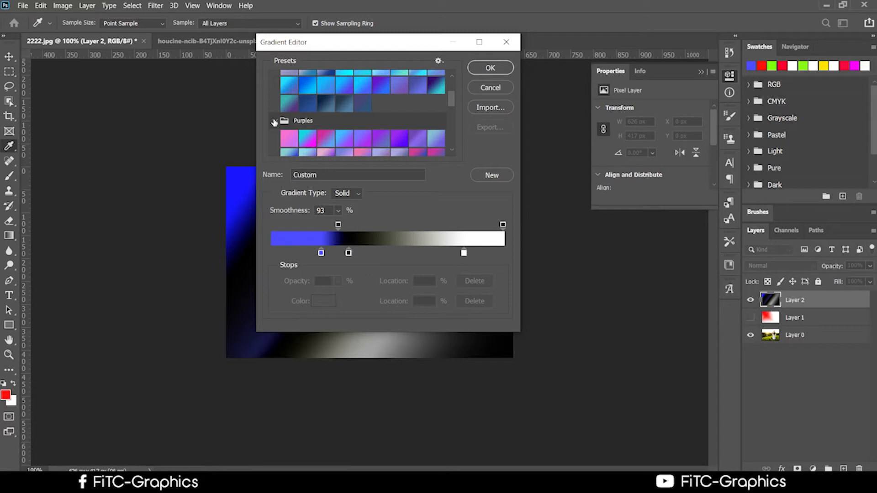
{"action": "left_click", "coordinate": [503, 91]}
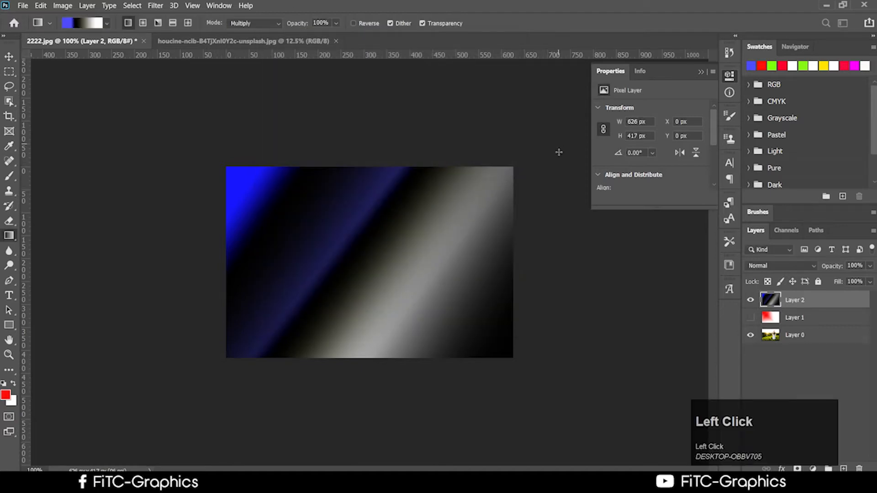
Step: Open a new Chrome tab and search Google Images for 'design'
{"action": "left_click", "coordinate": [293, 484]}
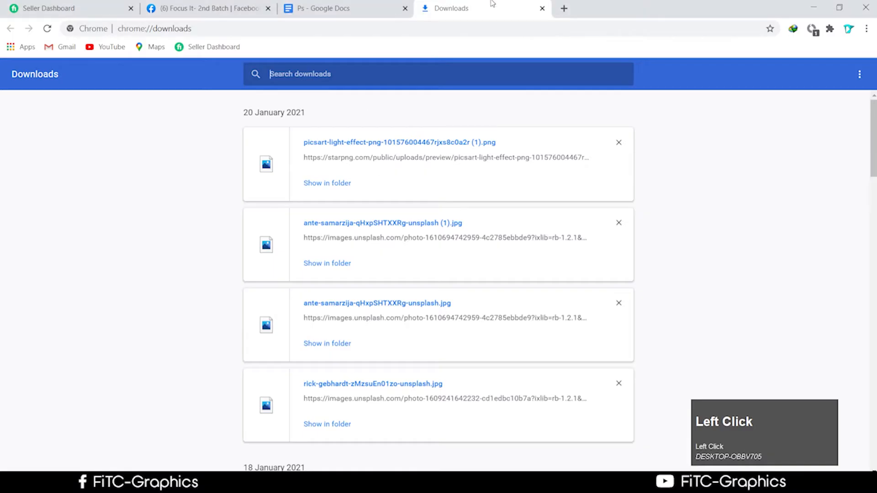
{"action": "left_click", "coordinate": [563, 9]}
{"action": "left_click", "coordinate": [405, 26]}
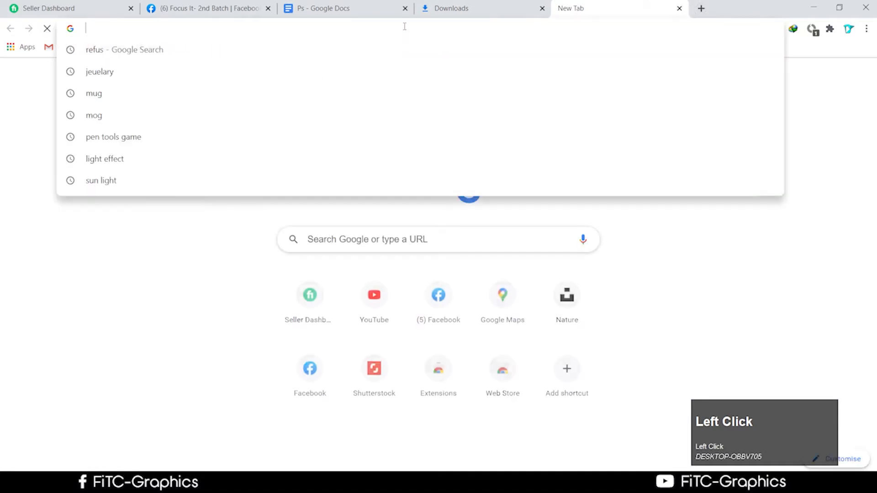
{"action": "type", "text": "desi"}
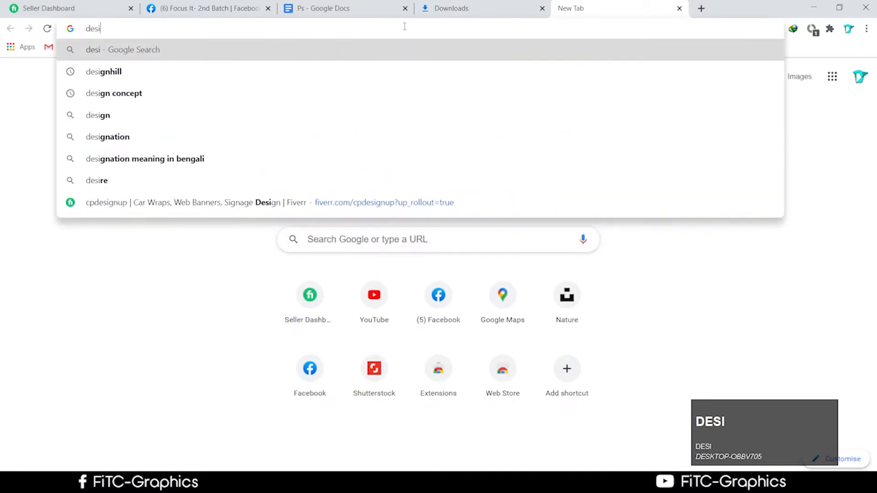
{"action": "type", "text": "gn"}
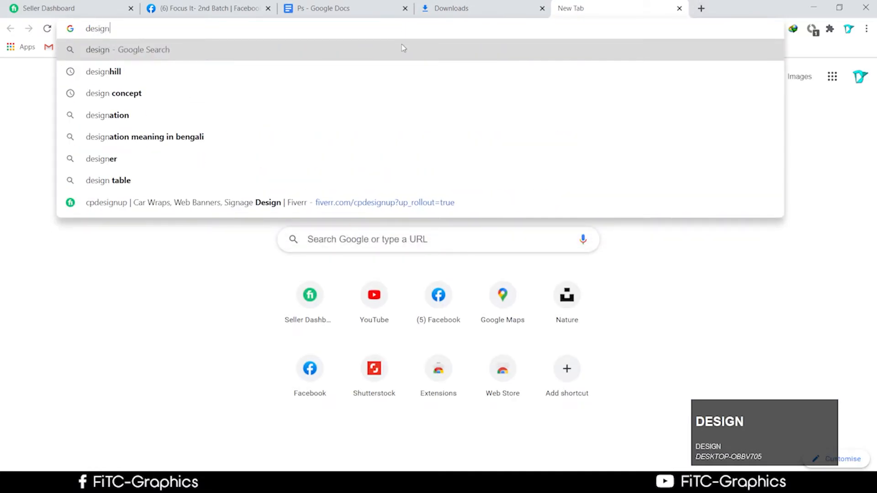
{"action": "key", "text": "Return"}
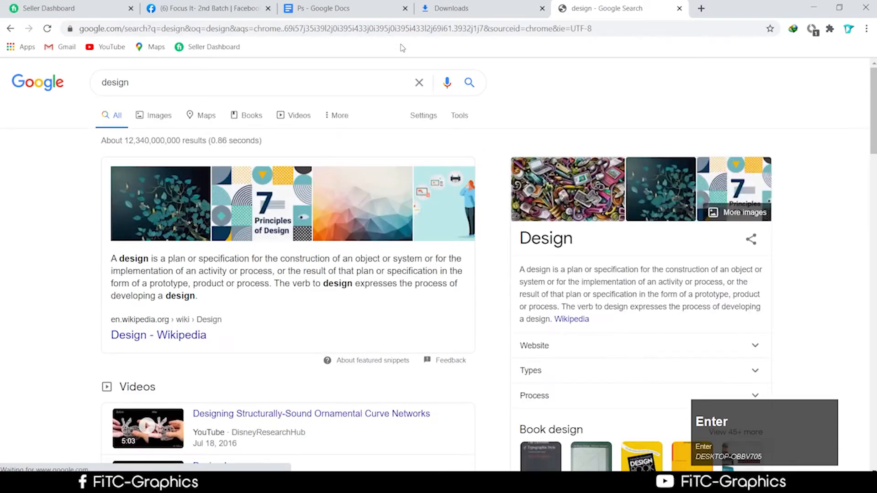
{"action": "left_click", "coordinate": [156, 122]}
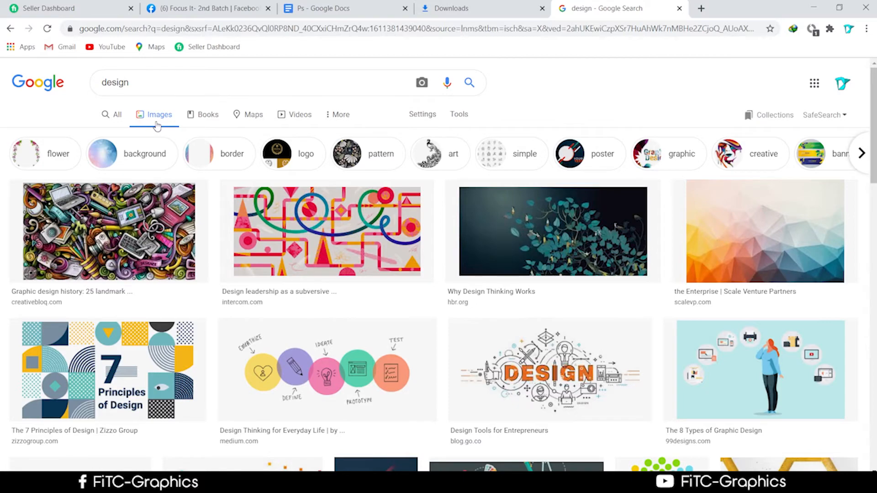
Step: Scroll the results and preview the 'Social Media Design Trends of 2020' image
{"action": "scroll", "coordinate": [722, 265], "scroll_direction": "down", "scroll_amount": 1}
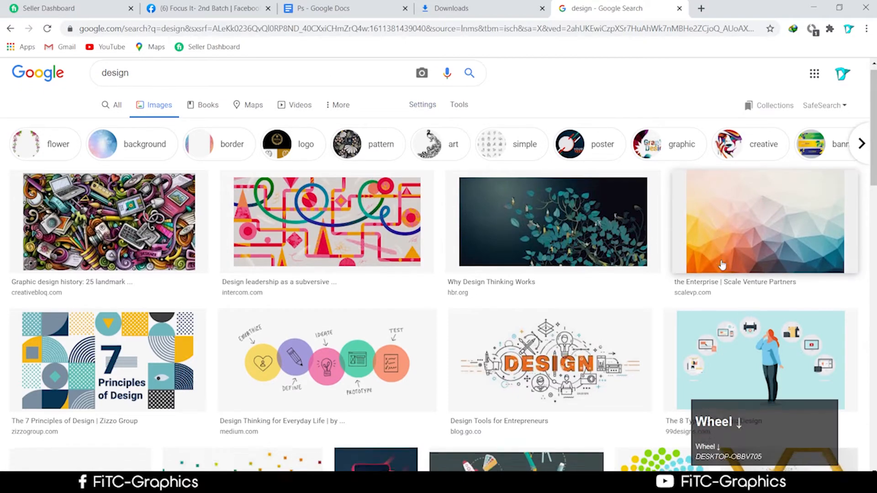
{"action": "scroll", "coordinate": [722, 265], "scroll_direction": "down", "scroll_amount": 4}
{"action": "scroll", "coordinate": [726, 270], "scroll_direction": "down", "scroll_amount": 2}
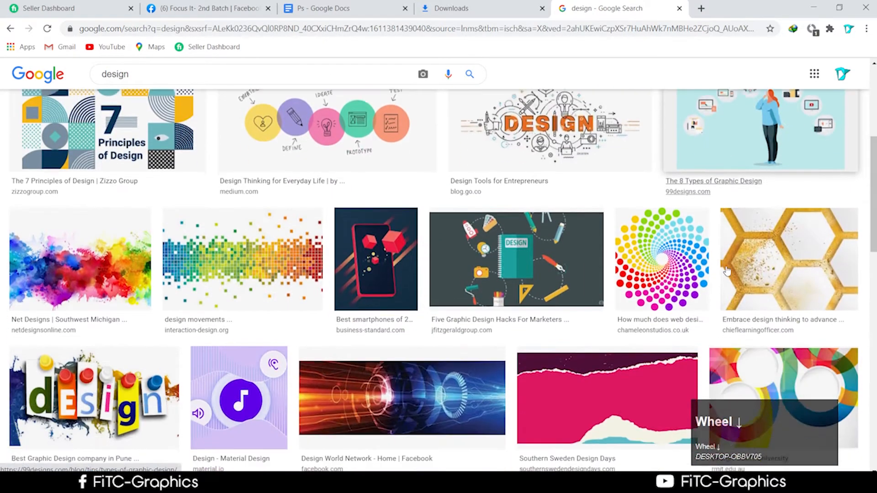
{"action": "scroll", "coordinate": [728, 270], "scroll_direction": "down", "scroll_amount": 7}
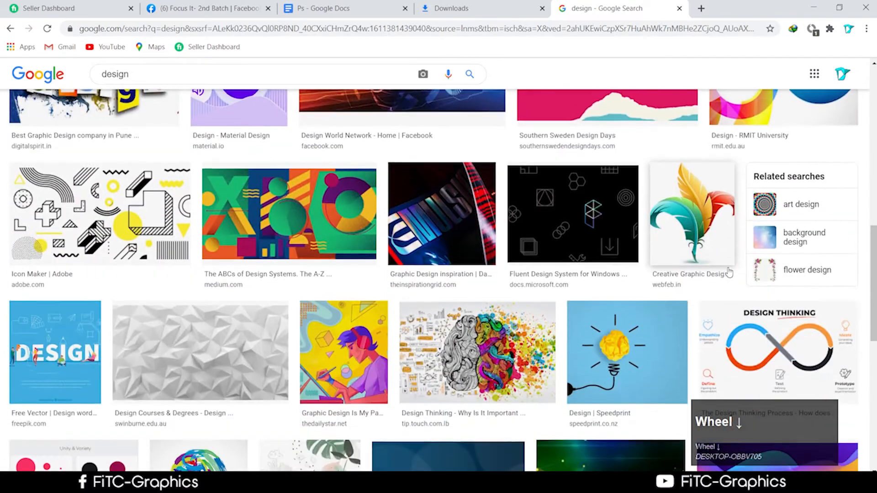
{"action": "scroll", "coordinate": [726, 275], "scroll_direction": "down", "scroll_amount": 4}
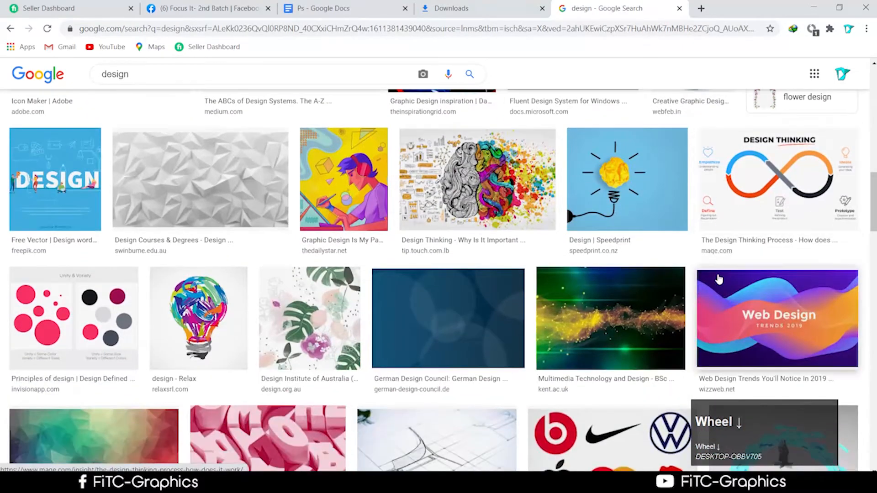
{"action": "scroll", "coordinate": [719, 279], "scroll_direction": "down", "scroll_amount": 1}
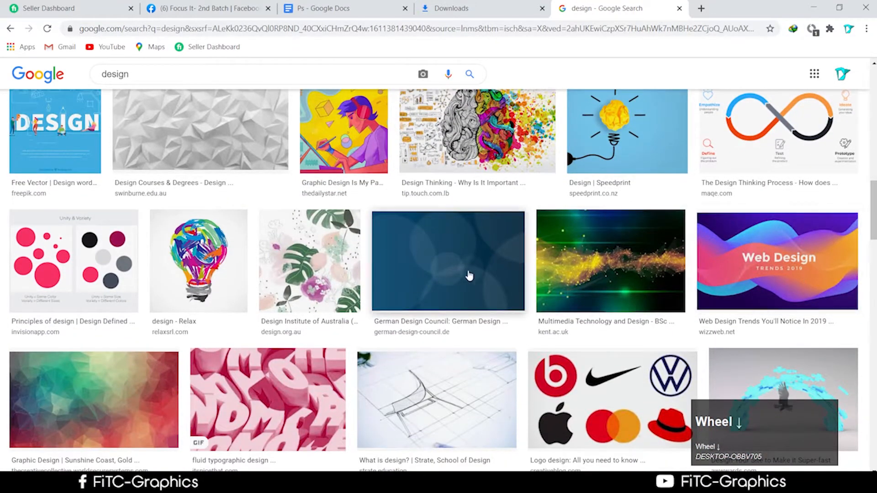
{"action": "scroll", "coordinate": [470, 275], "scroll_direction": "down", "scroll_amount": 4}
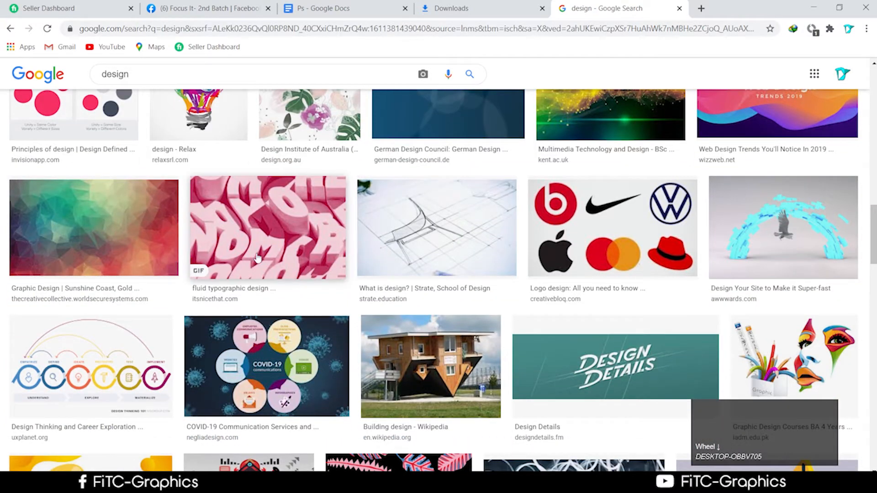
{"action": "scroll", "coordinate": [396, 366], "scroll_direction": "down", "scroll_amount": 5}
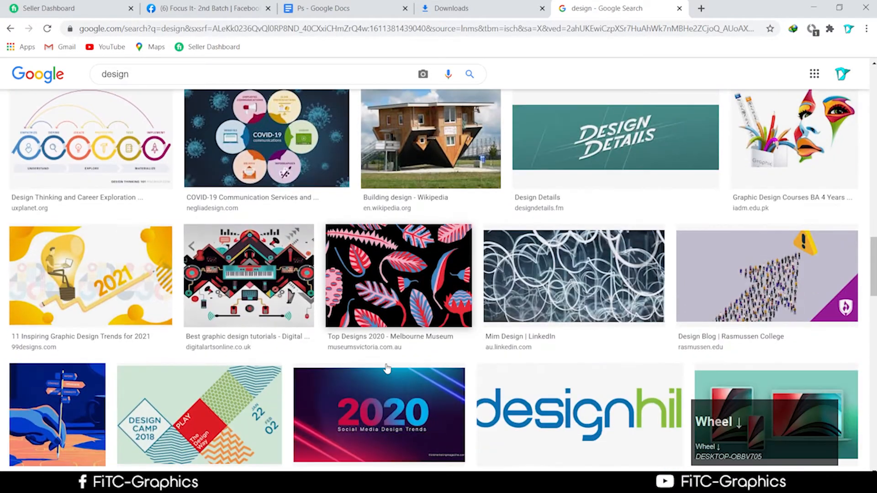
{"action": "scroll", "coordinate": [387, 368], "scroll_direction": "down", "scroll_amount": 6}
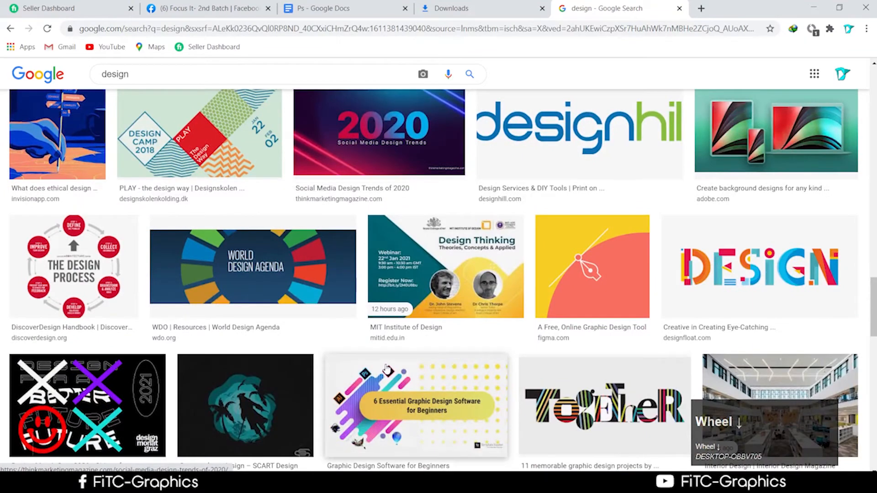
{"action": "scroll", "coordinate": [646, 264], "scroll_direction": "up", "scroll_amount": 1}
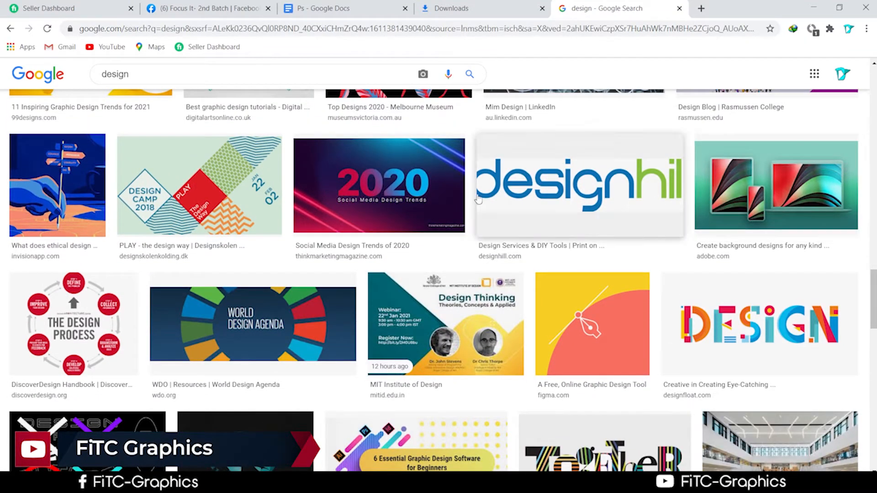
{"action": "left_click", "coordinate": [439, 199]}
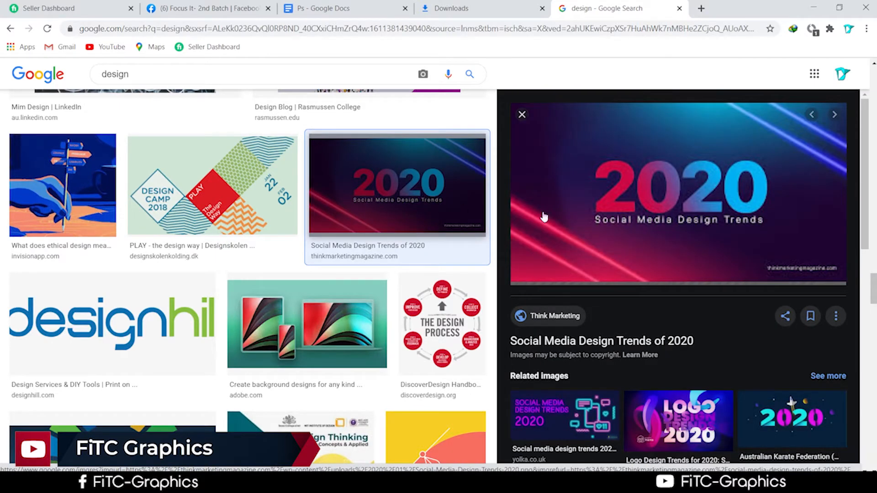
Step: Save the previewed image to disk as a PNG
{"action": "right_click", "coordinate": [634, 188]}
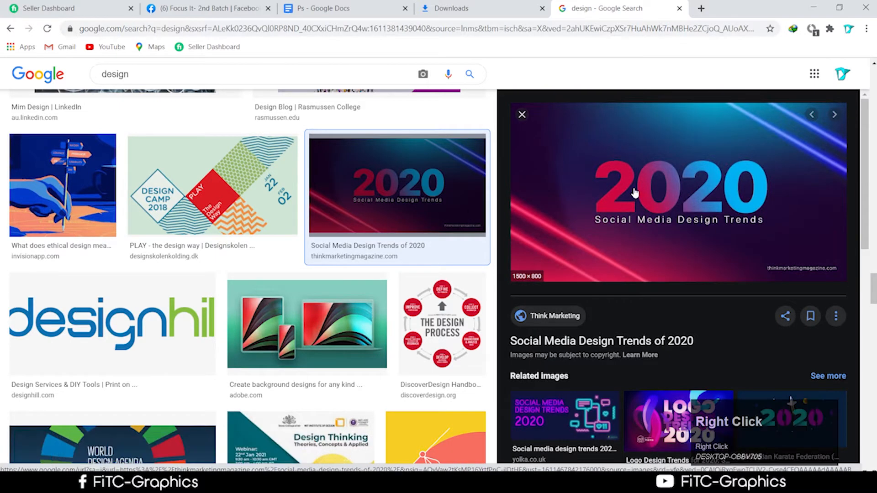
{"action": "left_click", "coordinate": [685, 289]}
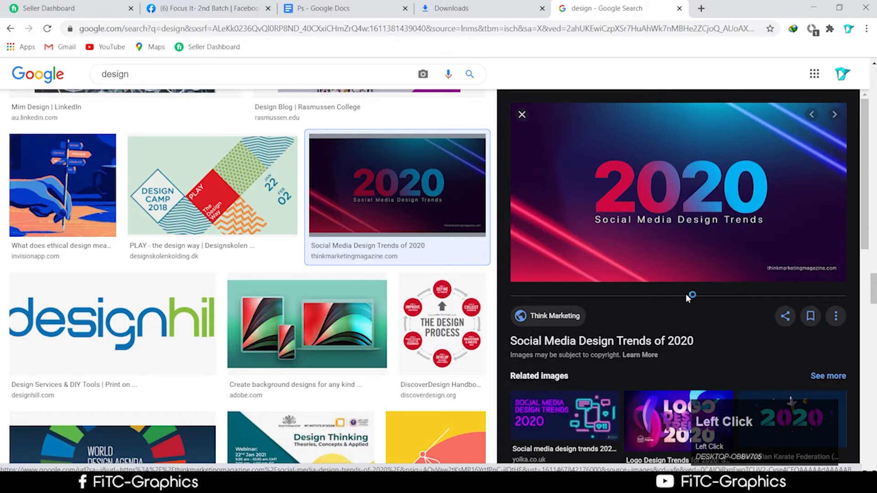
{"action": "left_click", "coordinate": [425, 322]}
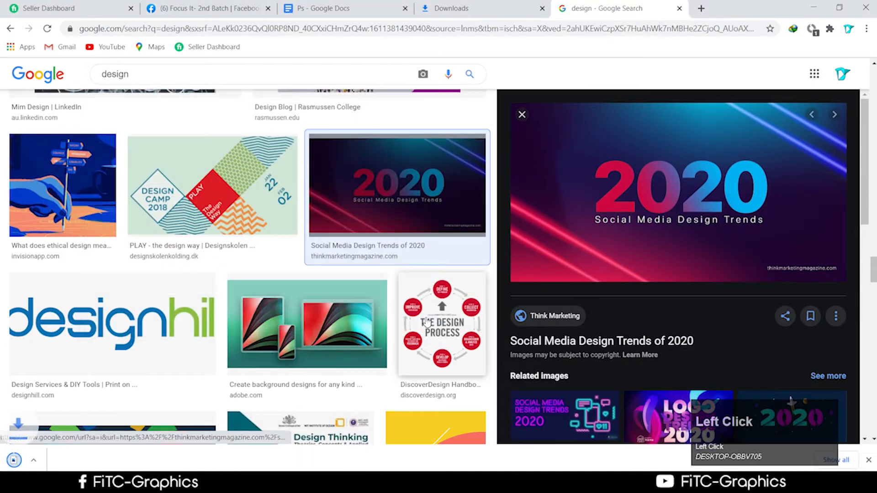
Step: Show the Social-Media-Design-Trends-2020 PNG in Downloads and drag it into Photoshop
{"action": "right_click", "coordinate": [50, 461]}
{"action": "left_click", "coordinate": [84, 438]}
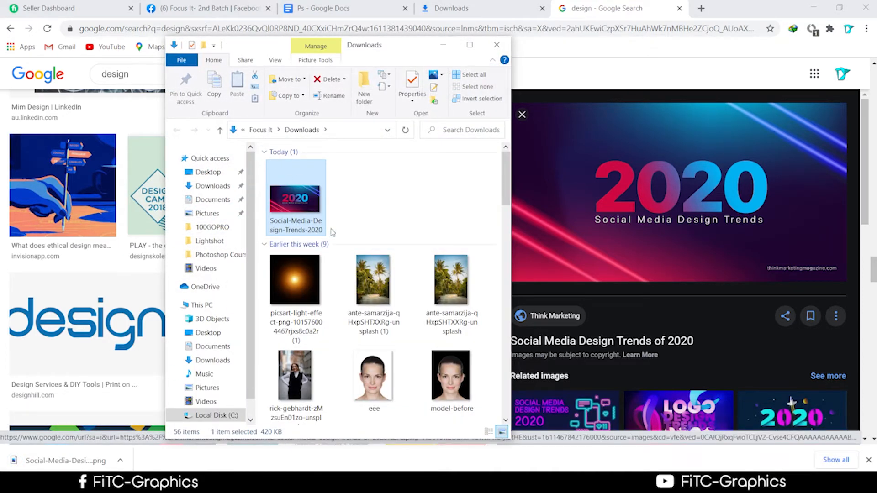
{"action": "left_click_drag", "start_coordinate": [322, 226], "coordinate": [484, 44]}
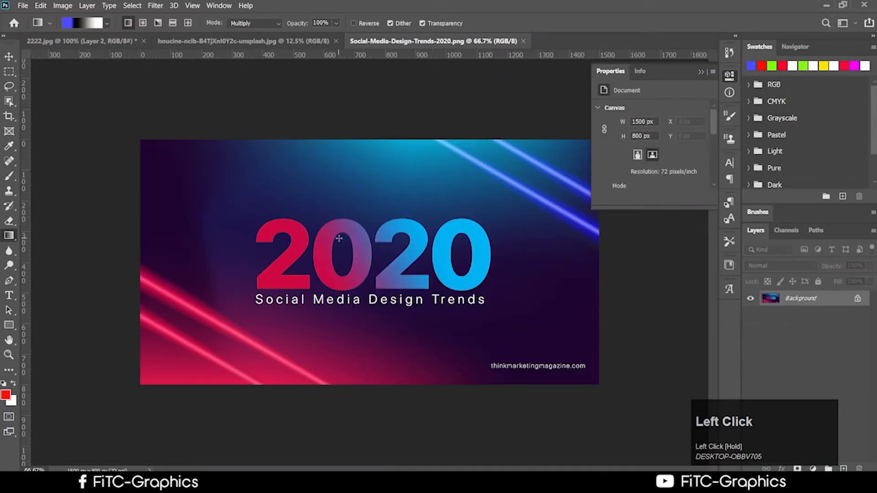
Step: Recolour a gradient stop with pink sampled from the 2020 image and apply the gradient
{"action": "left_click", "coordinate": [90, 23]}
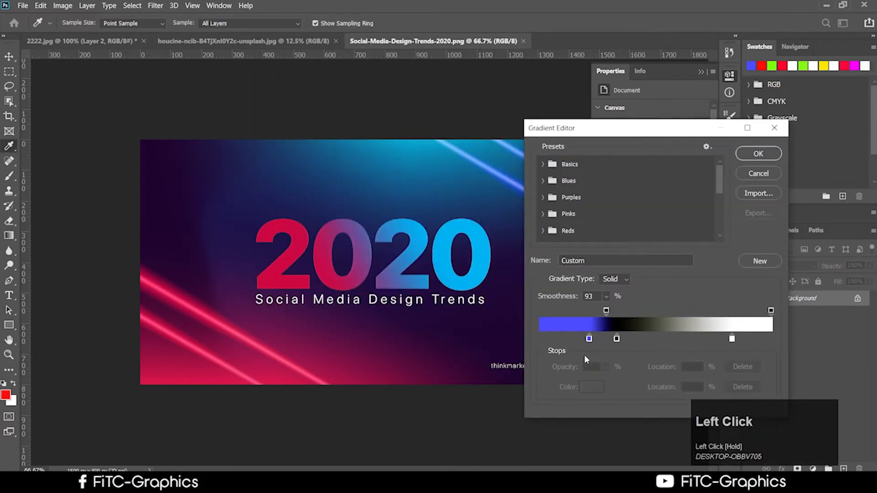
{"action": "left_click", "coordinate": [584, 340]}
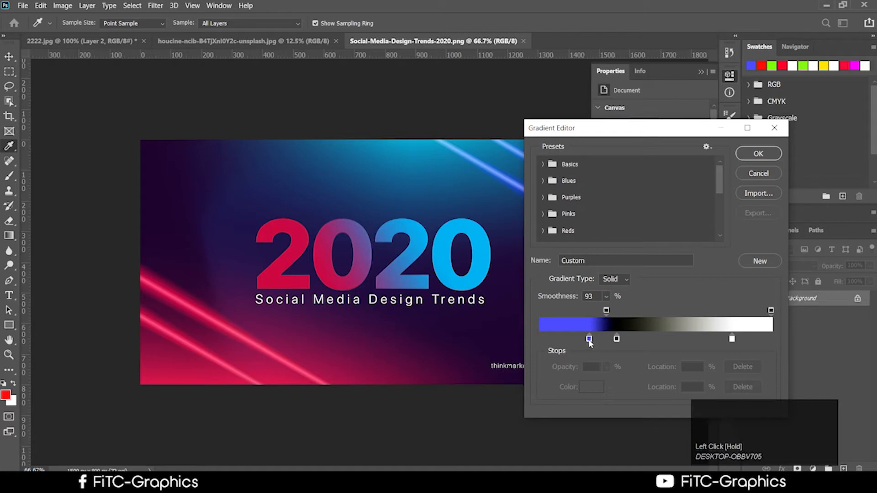
{"action": "left_click", "coordinate": [589, 339]}
{"action": "left_click", "coordinate": [582, 388]}
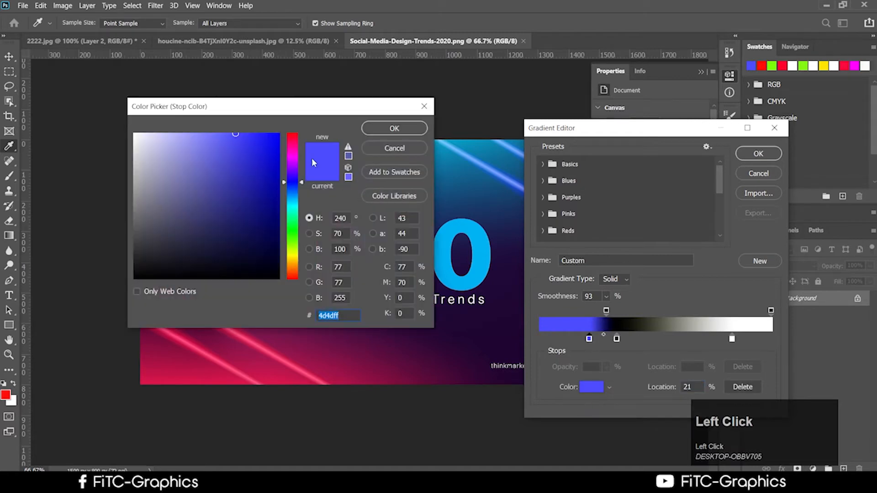
{"action": "left_click_drag", "start_coordinate": [320, 108], "coordinate": [221, 130]}
{"action": "left_click", "coordinate": [279, 150]}
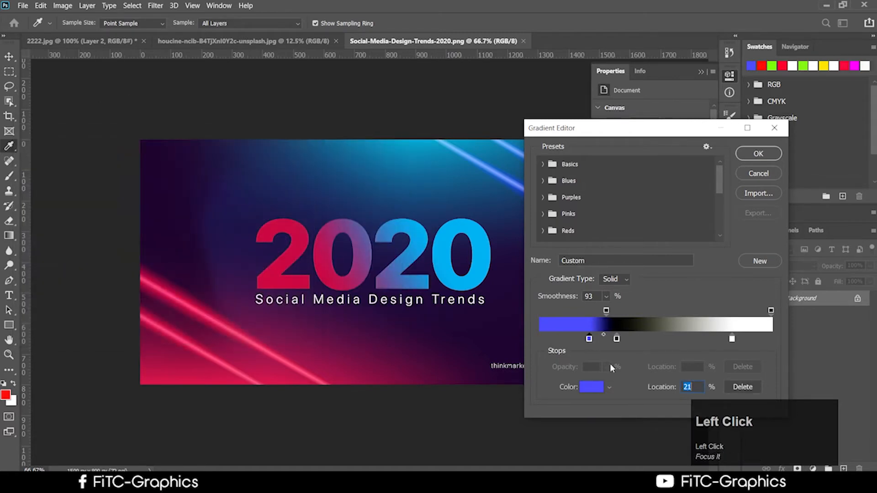
{"action": "left_click", "coordinate": [586, 388]}
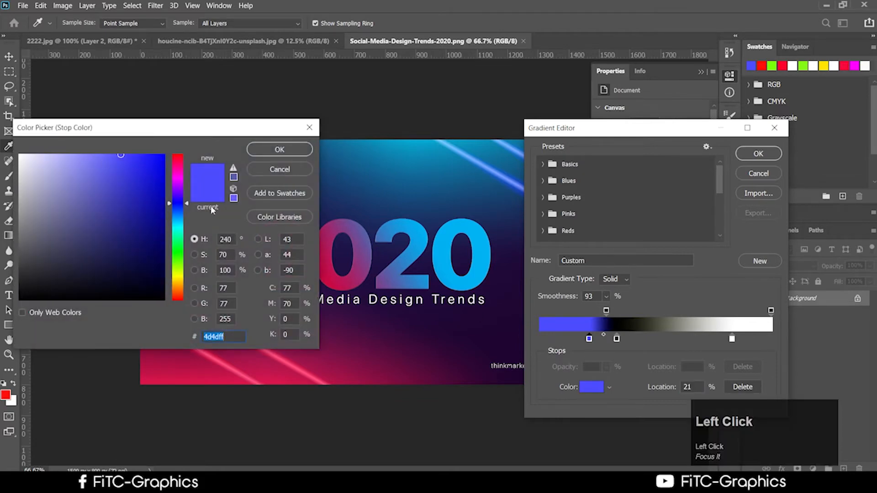
{"action": "left_click", "coordinate": [329, 269]}
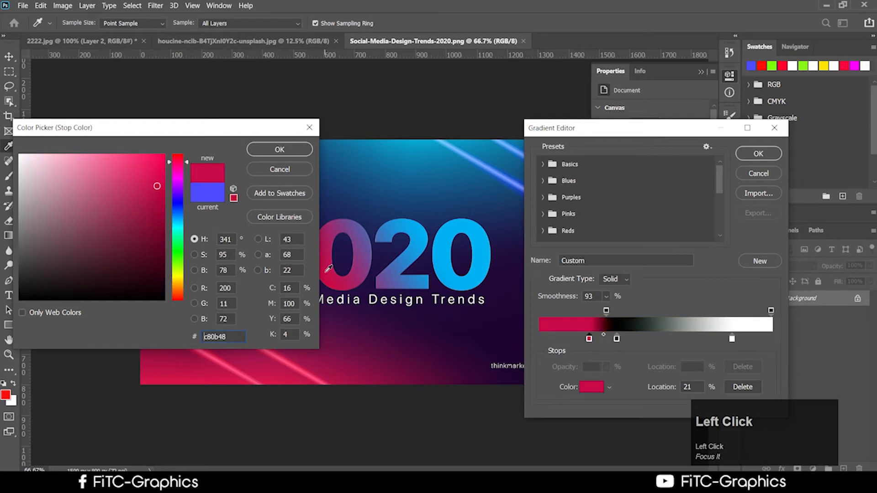
{"action": "left_click", "coordinate": [290, 152]}
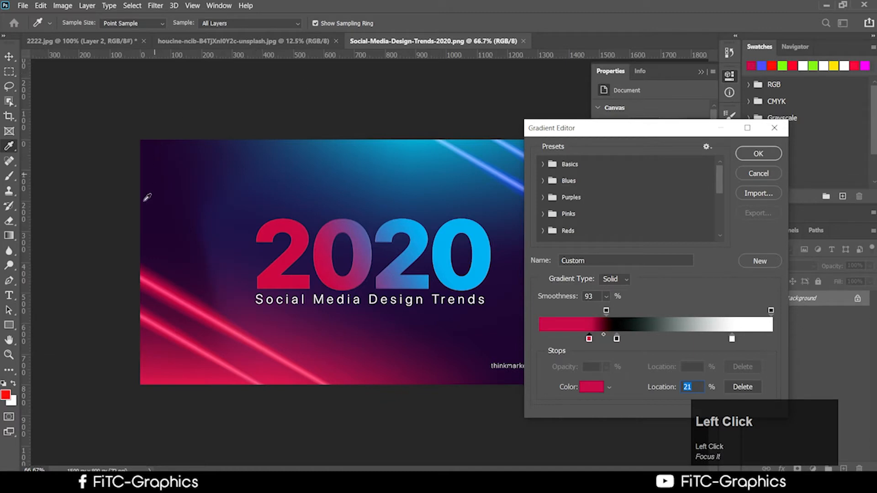
{"action": "left_click", "coordinate": [755, 155]}
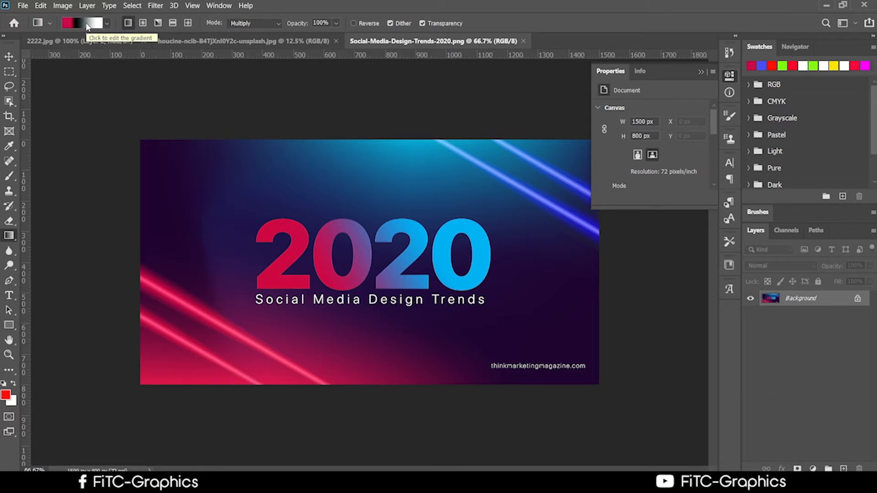
Step: Set the 83% end stop to the blue sampled from the 2020 lettering and confirm
{"action": "left_click", "coordinate": [87, 27]}
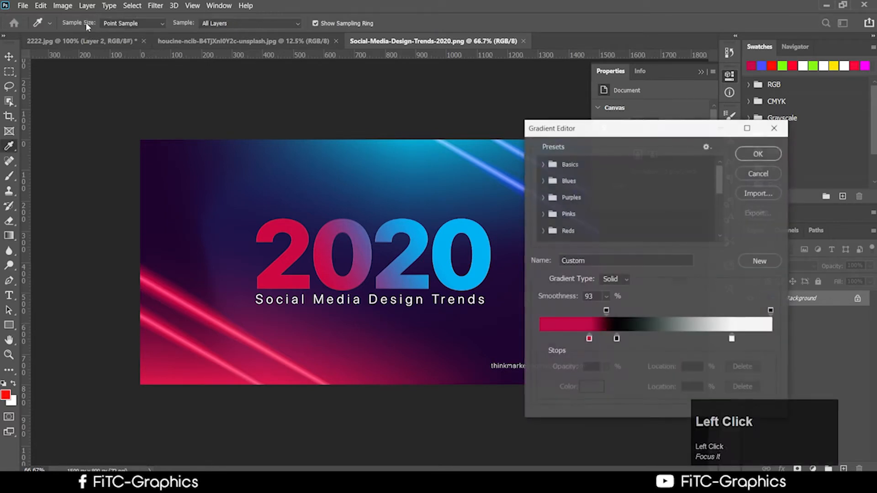
{"action": "left_click", "coordinate": [732, 339]}
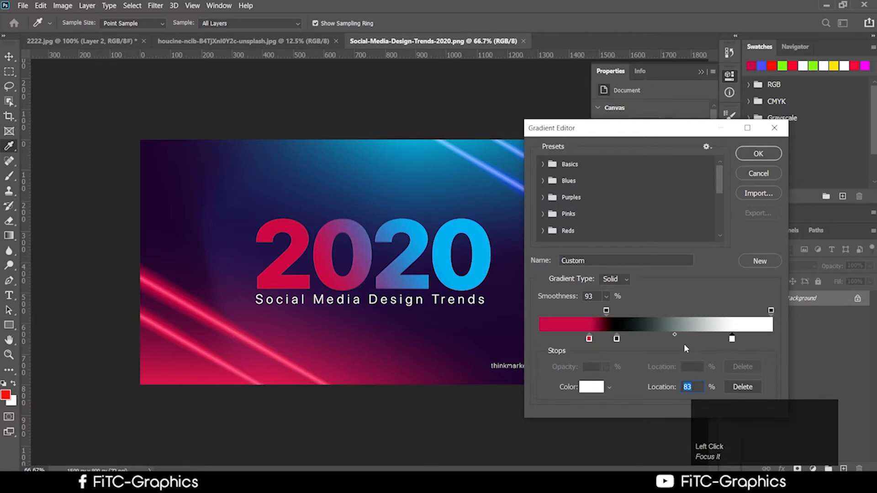
{"action": "left_click", "coordinate": [593, 387]}
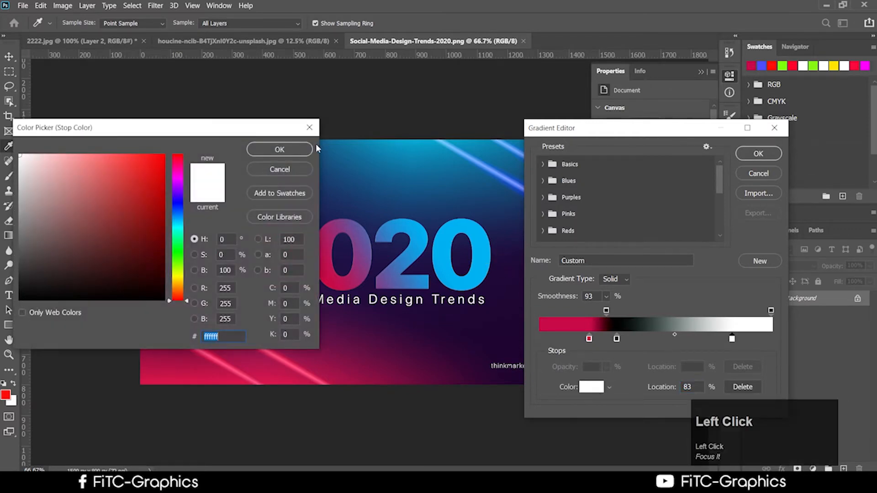
{"action": "left_click", "coordinate": [310, 128]}
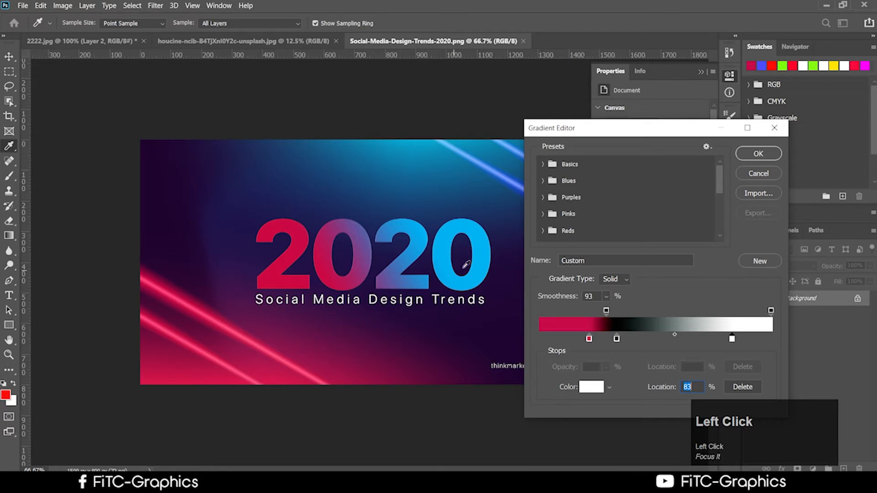
{"action": "left_click", "coordinate": [481, 264]}
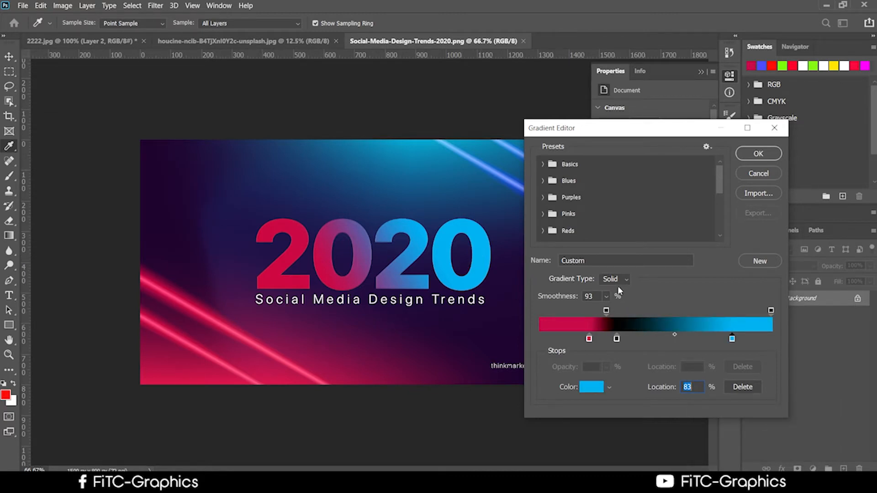
{"action": "left_click", "coordinate": [524, 363]}
{"action": "left_click", "coordinate": [758, 156]}
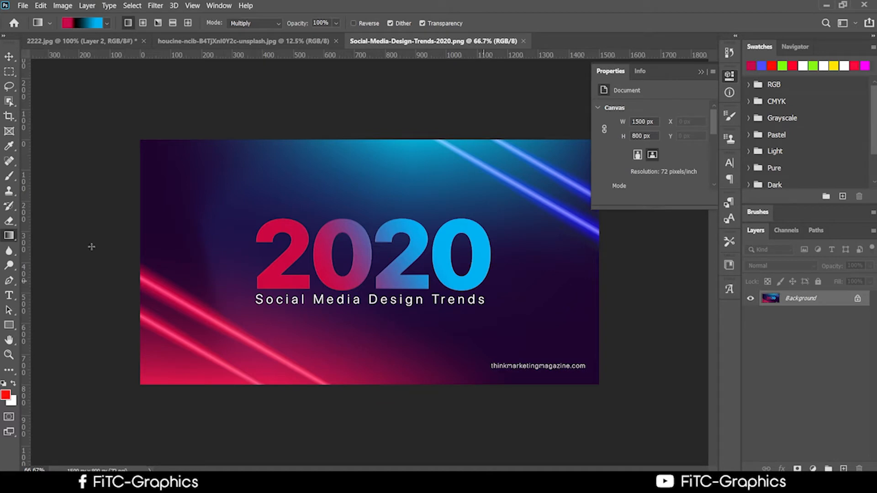
Step: Drag Multiply gradients left-to-right and right-to-left across the Social Media image, darkening it nearly black
{"action": "left_click", "coordinate": [9, 236]}
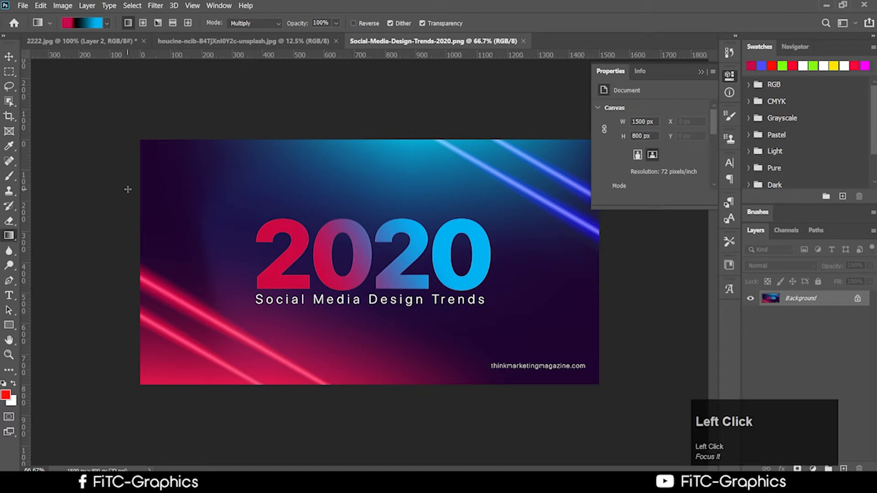
{"action": "left_click_drag", "start_coordinate": [129, 190], "coordinate": [605, 241]}
{"action": "left_click_drag", "start_coordinate": [603, 274], "coordinate": [239, 280]}
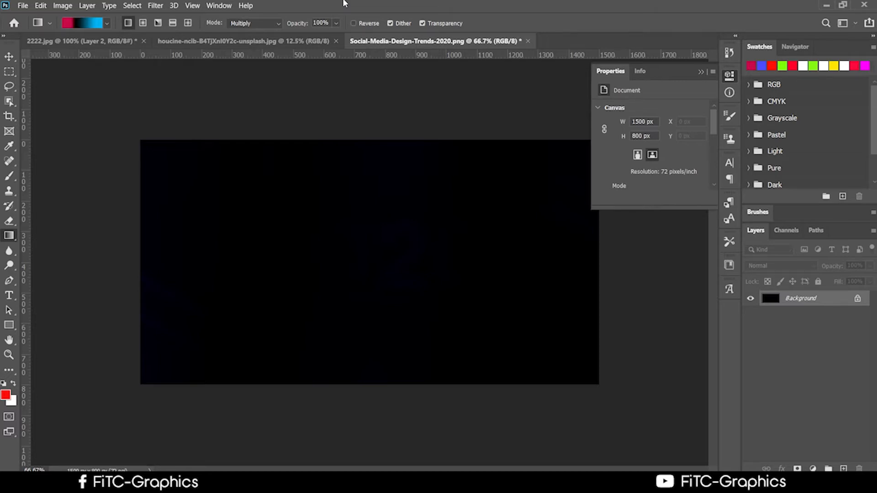
Step: Switch to the freckled woman's portrait and unlock its Background into an editable Layer 0
{"action": "left_click", "coordinate": [315, 41]}
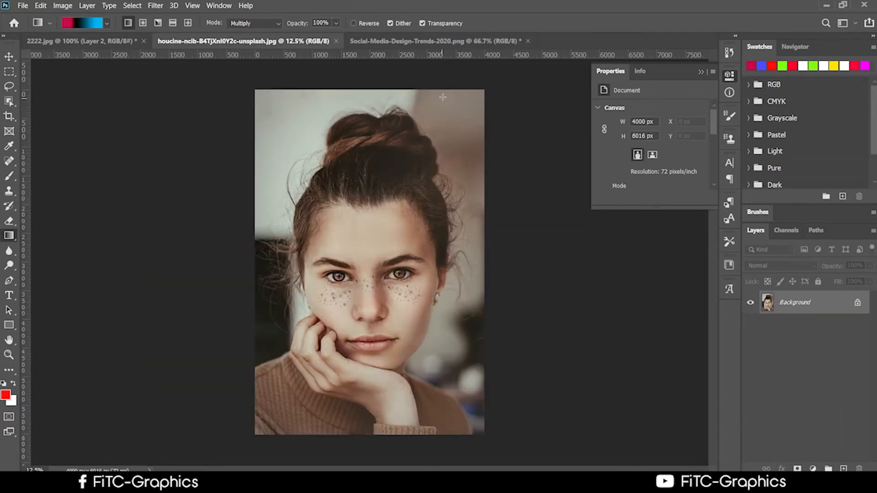
{"action": "left_click", "coordinate": [418, 48]}
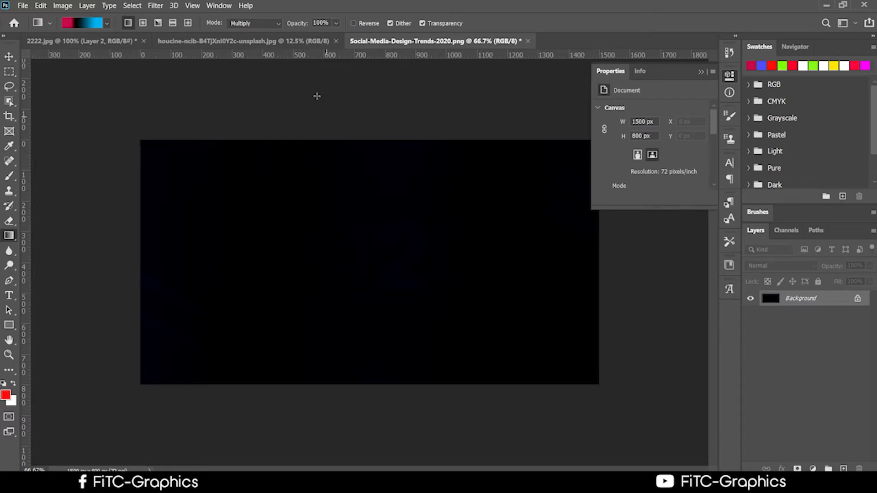
{"action": "left_click", "coordinate": [256, 41]}
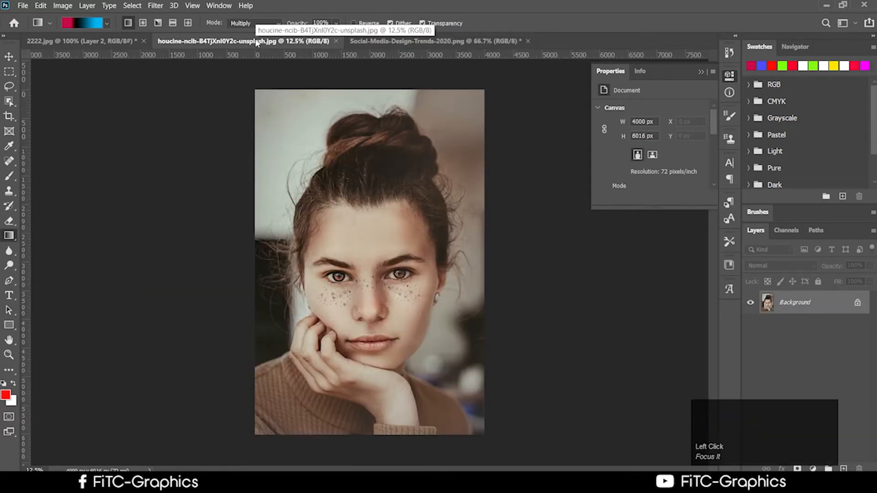
{"action": "left_click", "coordinate": [862, 303]}
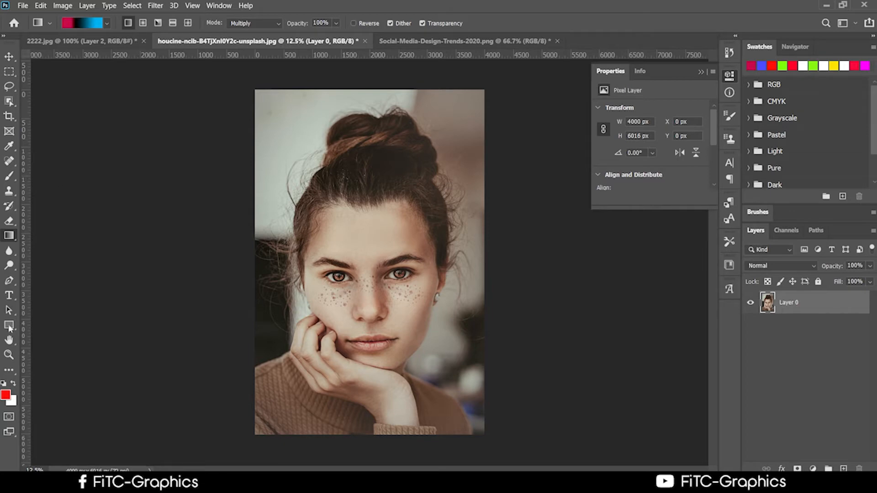
Step: Drag several trial gradients across the portrait, lowering gradient opacity to 39%
{"action": "left_click", "coordinate": [9, 237]}
{"action": "left_click_drag", "start_coordinate": [263, 83], "coordinate": [408, 239]}
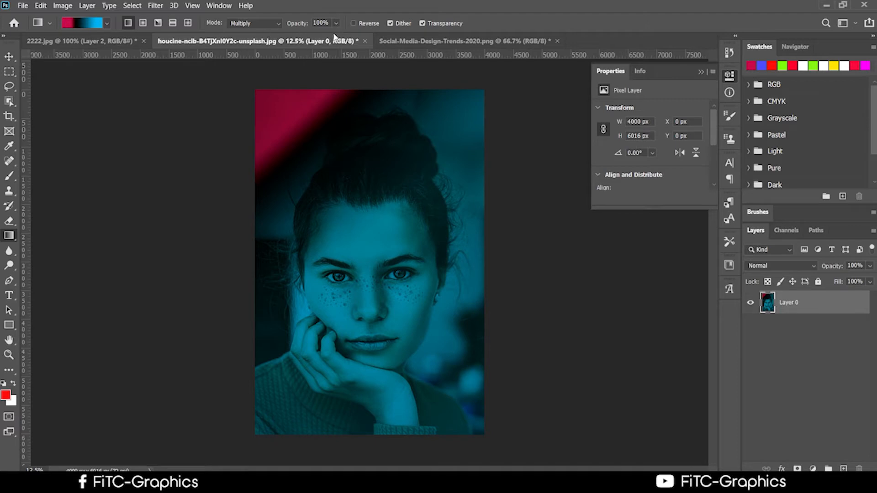
{"action": "left_click_drag", "start_coordinate": [338, 23], "coordinate": [316, 40]}
{"action": "left_click_drag", "start_coordinate": [252, 79], "coordinate": [337, 230]}
{"action": "left_click_drag", "start_coordinate": [252, 112], "coordinate": [384, 305]}
{"action": "left_click_drag", "start_coordinate": [262, 112], "coordinate": [399, 330]}
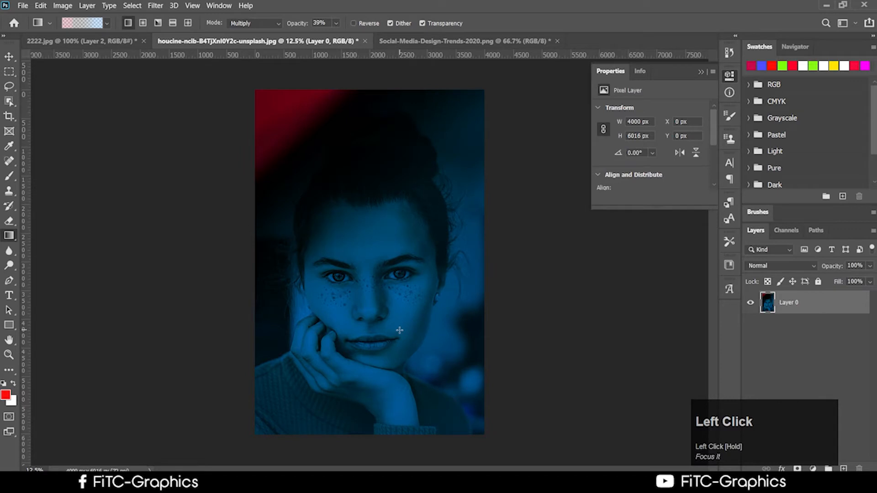
{"action": "left_click_drag", "start_coordinate": [455, 435], "coordinate": [269, 190]}
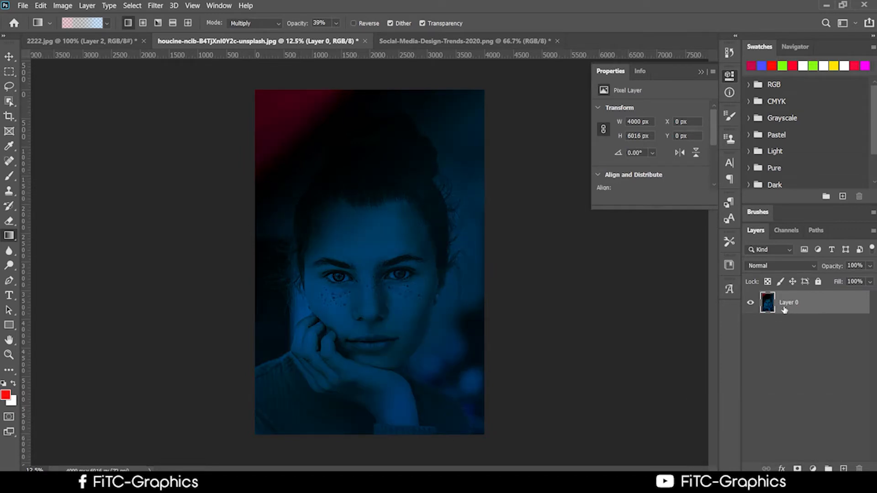
Step: Undo the trial gradients and unlock the Background as Layer 0 again
{"action": "key", "text": "ctrl+z"}
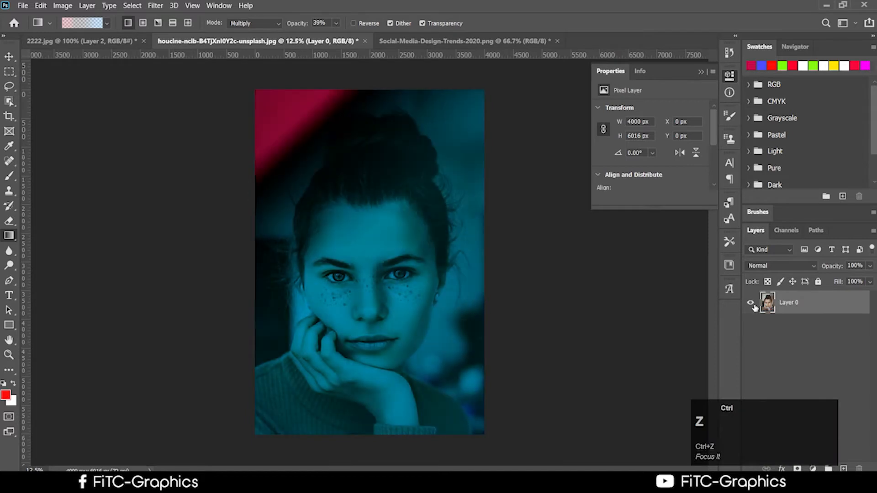
{"action": "key", "text": "ctrl+z"}
{"action": "key", "text": "ctrl+z"}
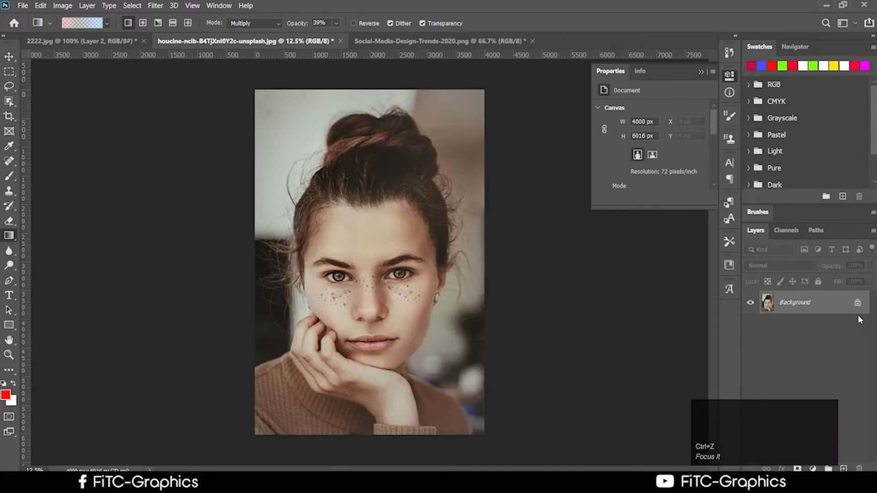
{"action": "left_click", "coordinate": [858, 303]}
Step: Add a new Layer 1, fill it with a top-left gradient, and give it a white layer mask
{"action": "left_click", "coordinate": [844, 469]}
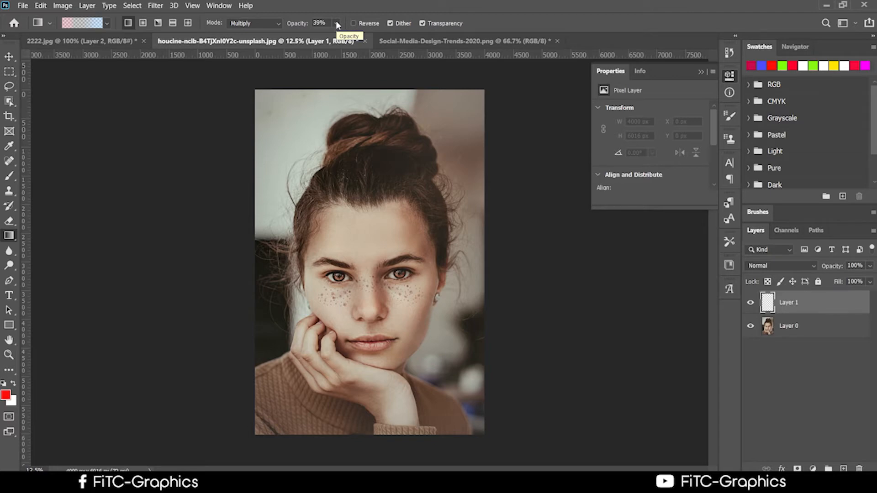
{"action": "left_click_drag", "start_coordinate": [253, 79], "coordinate": [392, 242]}
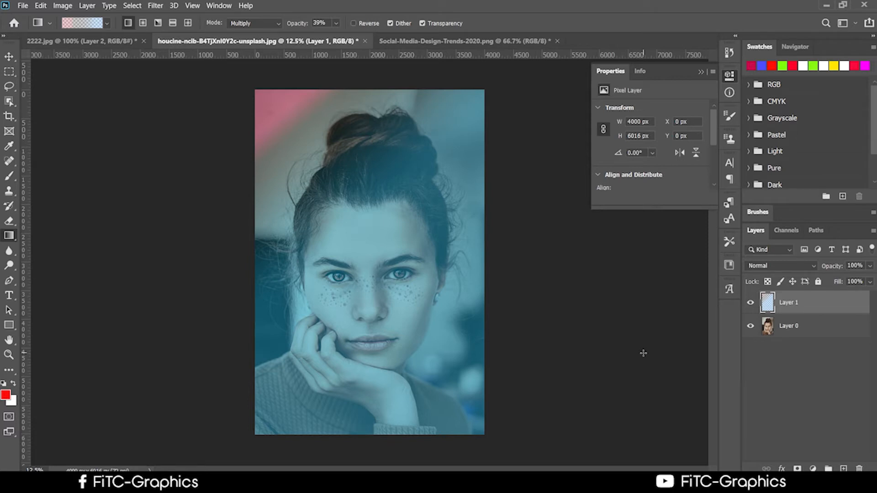
{"action": "left_click", "coordinate": [797, 469]}
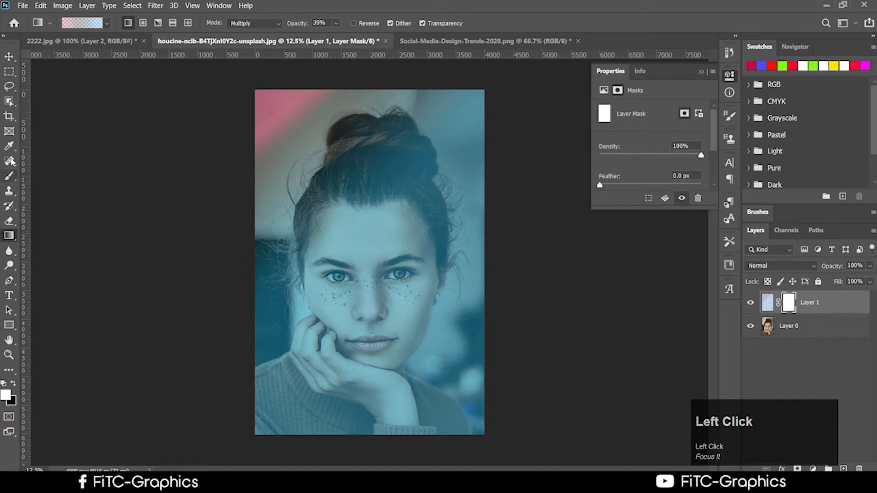
Step: Switch to the Brush tool and set a soft brush, enlarging it to 322 px
{"action": "left_click", "coordinate": [10, 177]}
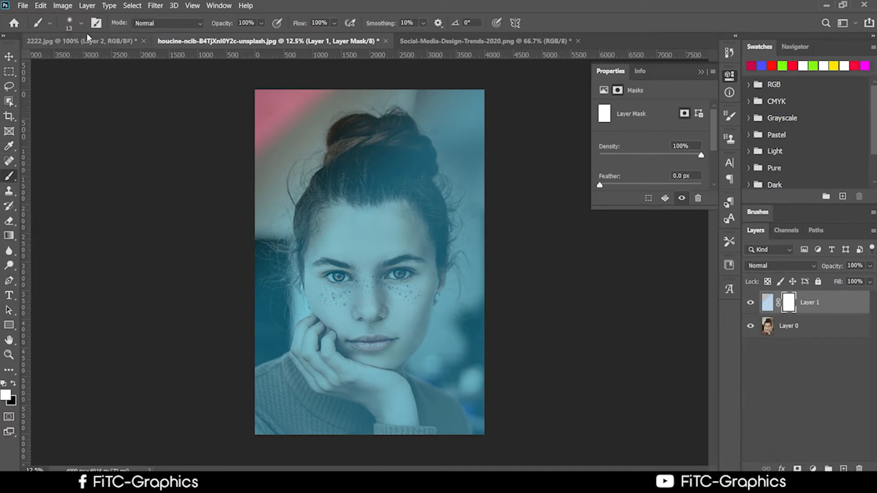
{"action": "left_click", "coordinate": [74, 26]}
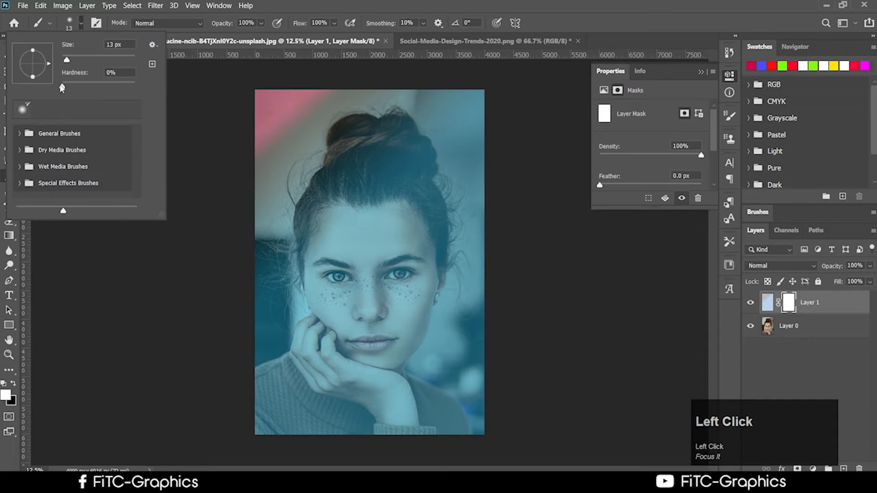
{"action": "left_click_drag", "start_coordinate": [63, 87], "coordinate": [70, 86]}
{"action": "left_click", "coordinate": [396, 218]}
{"action": "right_click", "coordinate": [396, 215]}
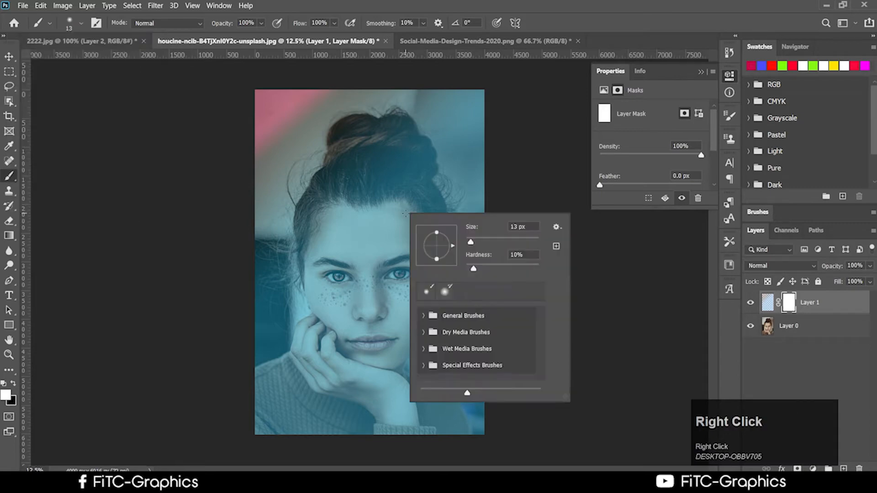
{"action": "left_click", "coordinate": [394, 203]}
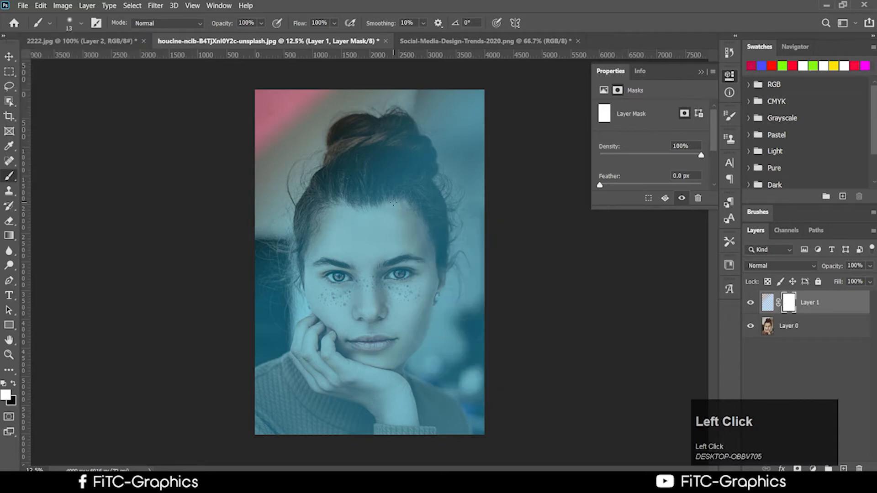
{"action": "right_click", "coordinate": [388, 255]}
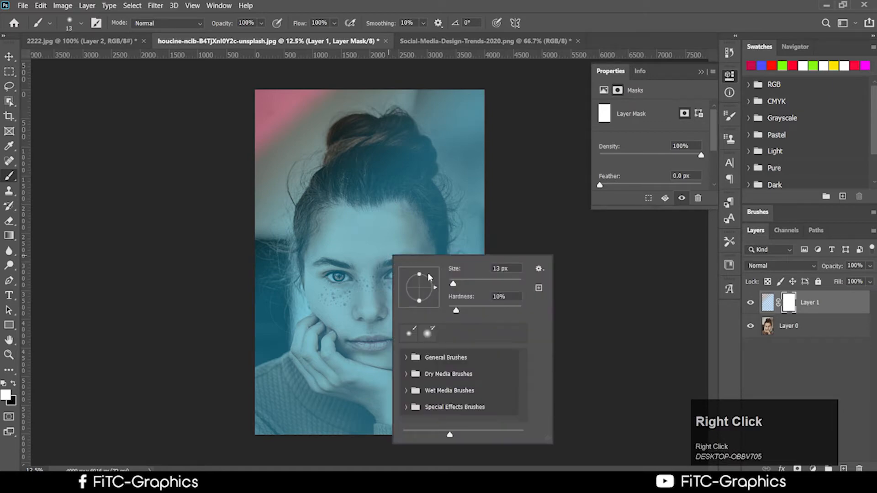
{"action": "mouse_move", "coordinate": [456, 309]}
{"action": "left_mouse_down"}
{"action": "mouse_move", "coordinate": [458, 284]}
{"action": "mouse_move", "coordinate": [468, 284]}
{"action": "left_mouse_up"}
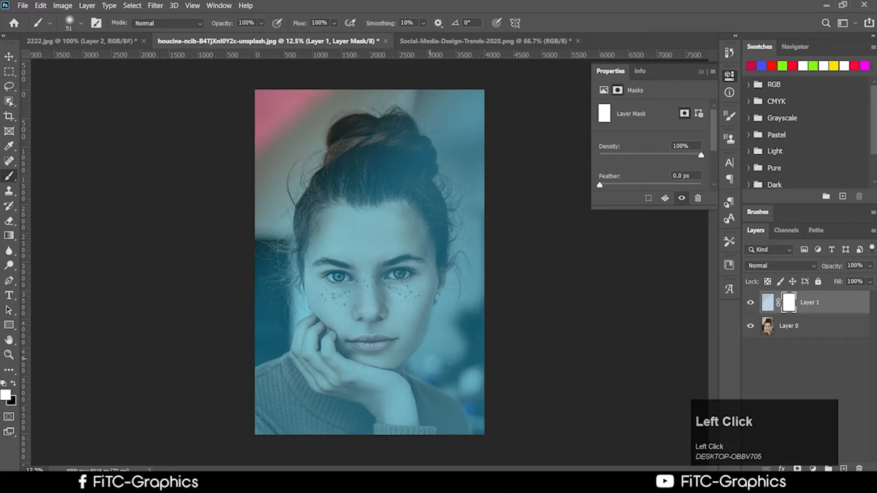
{"action": "right_click", "coordinate": [414, 289]}
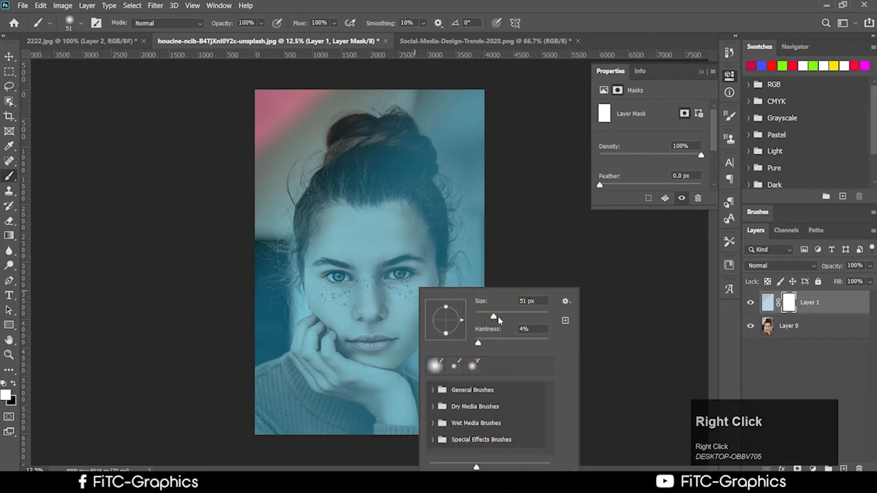
{"action": "left_click_drag", "start_coordinate": [499, 316], "coordinate": [519, 316]}
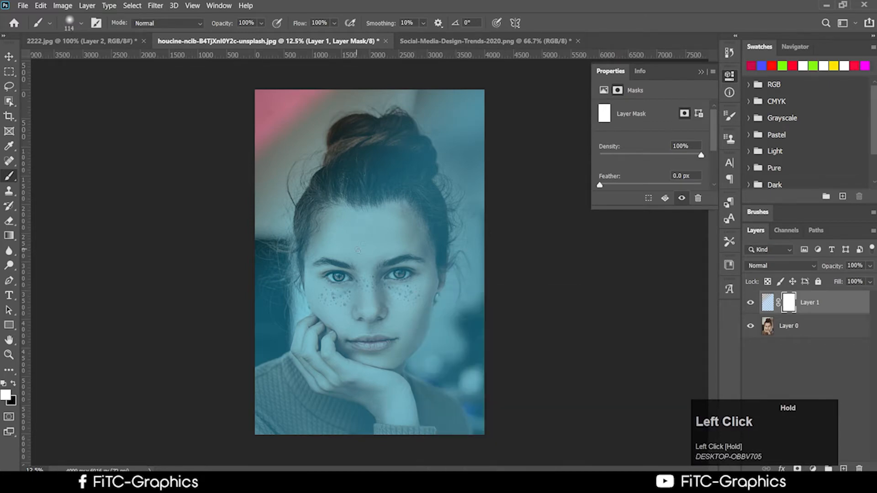
{"action": "right_click", "coordinate": [358, 250]}
{"action": "left_click_drag", "start_coordinate": [461, 265], "coordinate": [483, 265]}
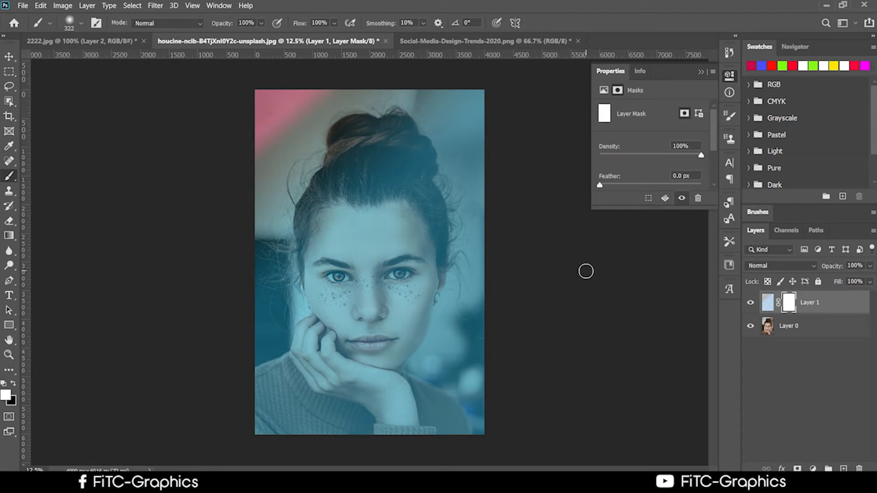
Step: Paint black on the mask to reveal natural skin on the left brow, hairline, cheek and hand
{"action": "left_click", "coordinate": [13, 386]}
{"action": "mouse_move", "coordinate": [340, 232]}
{"action": "left_mouse_down"}
{"action": "mouse_move", "coordinate": [320, 258]}
{"action": "mouse_move", "coordinate": [326, 238]}
{"action": "left_mouse_up"}
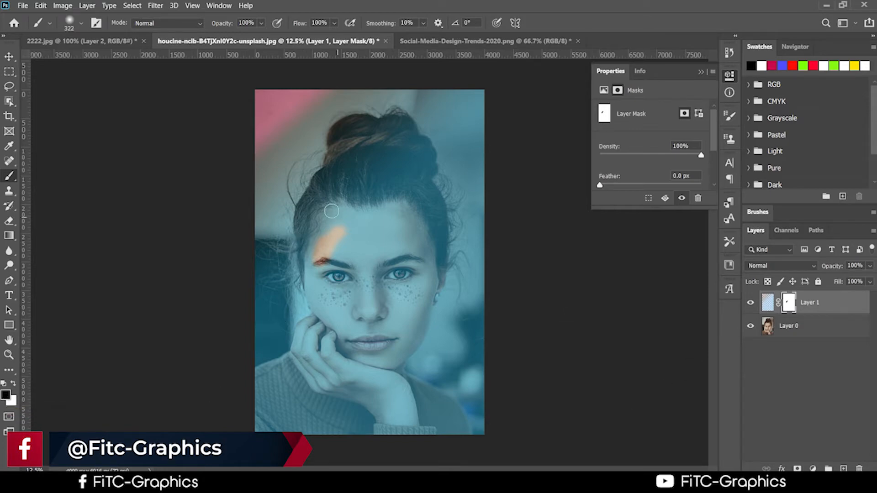
{"action": "mouse_move", "coordinate": [331, 226]}
{"action": "left_mouse_down"}
{"action": "mouse_move", "coordinate": [304, 215]}
{"action": "mouse_move", "coordinate": [294, 250]}
{"action": "mouse_move", "coordinate": [296, 313]}
{"action": "mouse_move", "coordinate": [315, 336]}
{"action": "left_mouse_up"}
{"action": "mouse_move", "coordinate": [315, 292]}
{"action": "left_mouse_down"}
{"action": "mouse_move", "coordinate": [325, 331]}
{"action": "mouse_move", "coordinate": [338, 249]}
{"action": "mouse_move", "coordinate": [345, 274]}
{"action": "left_mouse_up"}
{"action": "mouse_move", "coordinate": [290, 333]}
{"action": "left_mouse_down"}
{"action": "mouse_move", "coordinate": [293, 371]}
{"action": "mouse_move", "coordinate": [281, 353]}
{"action": "mouse_move", "coordinate": [260, 383]}
{"action": "mouse_move", "coordinate": [254, 378]}
{"action": "mouse_move", "coordinate": [263, 369]}
{"action": "mouse_move", "coordinate": [252, 408]}
{"action": "mouse_move", "coordinate": [262, 424]}
{"action": "mouse_move", "coordinate": [288, 395]}
{"action": "mouse_move", "coordinate": [275, 389]}
{"action": "mouse_move", "coordinate": [242, 412]}
{"action": "mouse_move", "coordinate": [253, 418]}
{"action": "mouse_move", "coordinate": [270, 407]}
{"action": "left_mouse_up"}
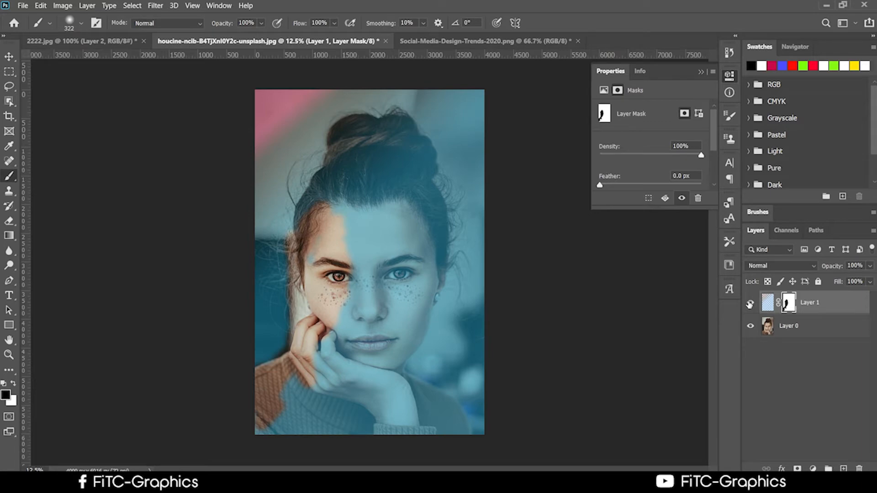
Step: Target Layer 1's mask and enlarge the brush to 1300 px
{"action": "left_click", "coordinate": [787, 303]}
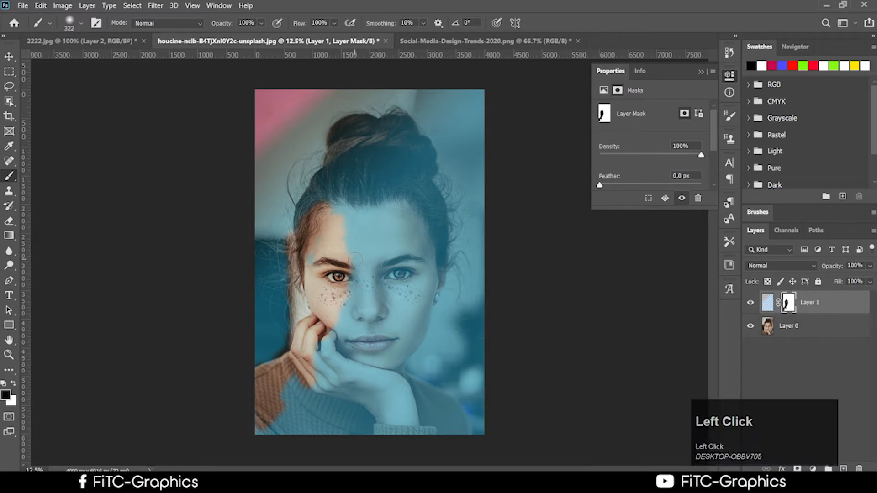
{"action": "key", "text": "bracketright"}
{"action": "key", "text": "bracketright"}
{"action": "key", "text": "bracketright"}
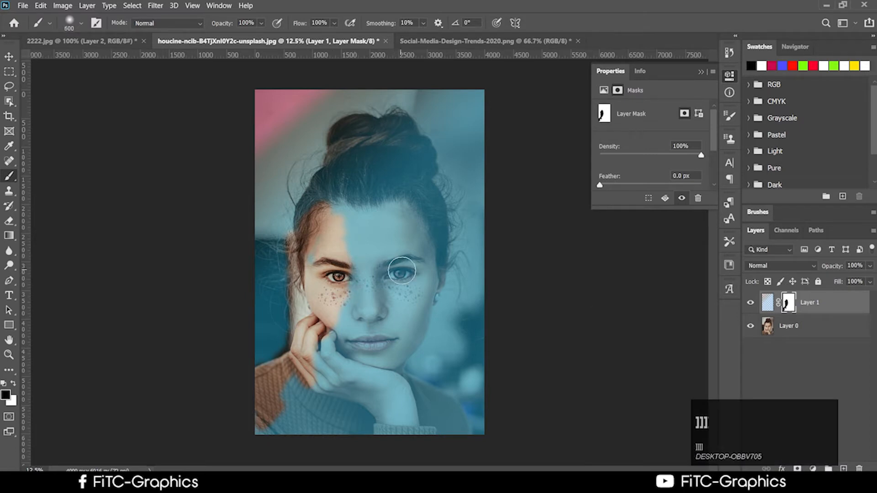
{"action": "key", "text": "bracketright"}
{"action": "key", "text": "bracketright"}
{"action": "key", "text": "bracketright"}
{"action": "key", "text": "bracketright"}
{"action": "key", "text": "bracketright"}
{"action": "key", "text": "bracketright"}
{"action": "key", "text": "bracketright"}
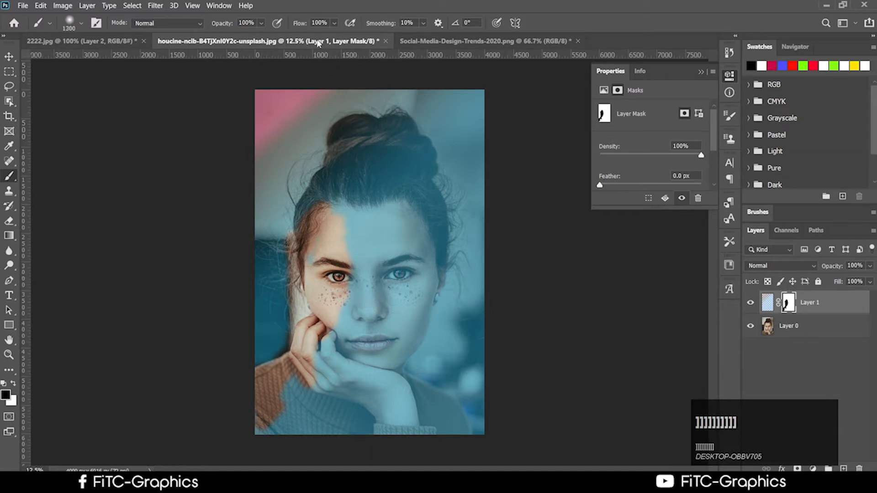
Step: Lower brush flow to 39% and partly restore skin tone on forehead, nose and right eye
{"action": "left_click", "coordinate": [336, 23]}
{"action": "left_click_drag", "start_coordinate": [335, 37], "coordinate": [313, 36]}
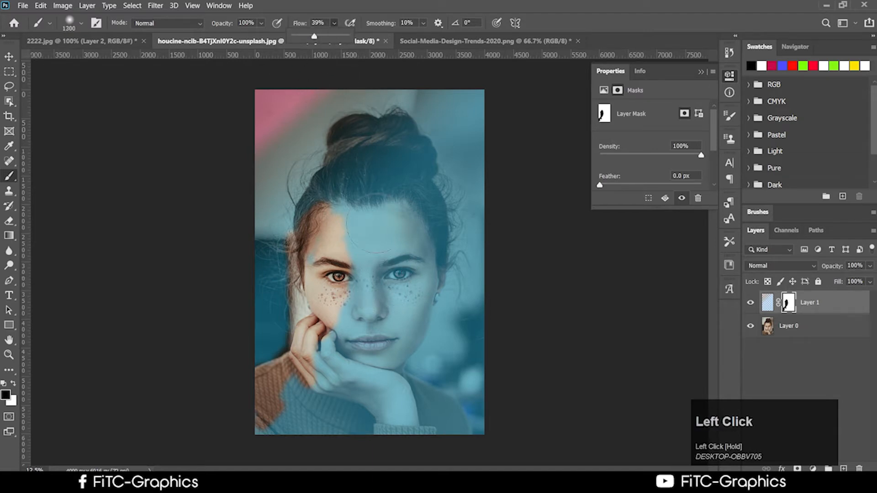
{"action": "mouse_move", "coordinate": [376, 223]}
{"action": "left_mouse_down"}
{"action": "mouse_move", "coordinate": [368, 278]}
{"action": "mouse_move", "coordinate": [371, 177]}
{"action": "mouse_move", "coordinate": [320, 201]}
{"action": "mouse_move", "coordinate": [287, 274]}
{"action": "mouse_move", "coordinate": [297, 384]}
{"action": "mouse_move", "coordinate": [267, 443]}
{"action": "mouse_move", "coordinate": [304, 457]}
{"action": "mouse_move", "coordinate": [324, 402]}
{"action": "mouse_move", "coordinate": [361, 366]}
{"action": "left_mouse_up"}
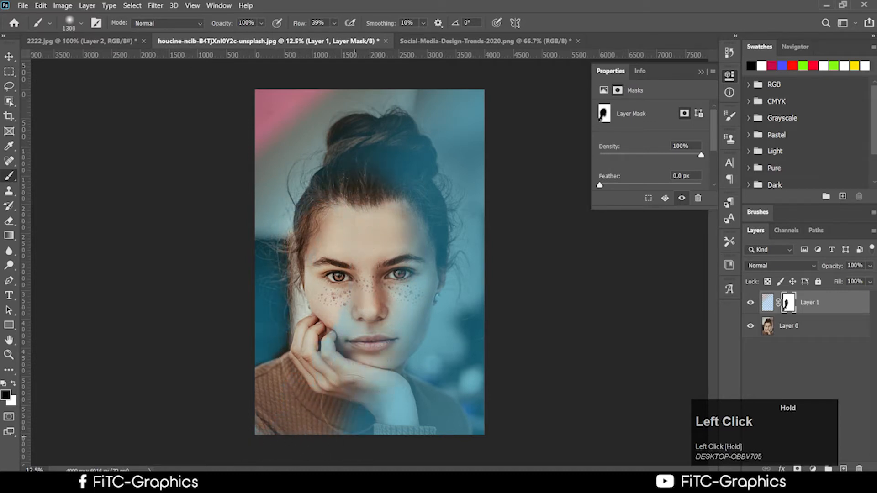
Step: Clear the tint from sweater, hand, cheek and fingers, toggling Layer 1 to compare
{"action": "mouse_move", "coordinate": [361, 420]}
{"action": "left_mouse_down"}
{"action": "mouse_move", "coordinate": [377, 439]}
{"action": "mouse_move", "coordinate": [437, 434]}
{"action": "mouse_move", "coordinate": [381, 406]}
{"action": "mouse_move", "coordinate": [372, 419]}
{"action": "mouse_move", "coordinate": [393, 370]}
{"action": "mouse_move", "coordinate": [417, 197]}
{"action": "mouse_move", "coordinate": [379, 155]}
{"action": "mouse_move", "coordinate": [397, 137]}
{"action": "mouse_move", "coordinate": [429, 215]}
{"action": "left_mouse_up"}
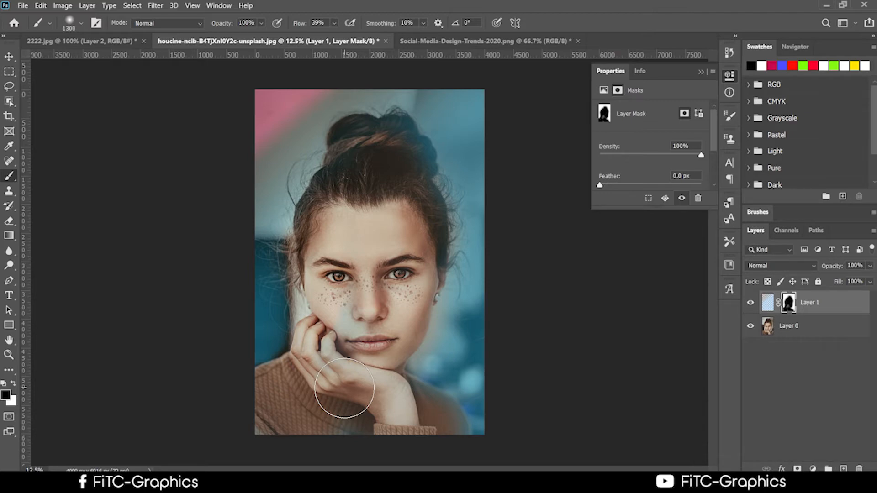
{"action": "mouse_move", "coordinate": [354, 315]}
{"action": "left_mouse_down"}
{"action": "mouse_move", "coordinate": [344, 319]}
{"action": "mouse_move", "coordinate": [333, 381]}
{"action": "mouse_move", "coordinate": [361, 443]}
{"action": "mouse_move", "coordinate": [348, 438]}
{"action": "left_mouse_up"}
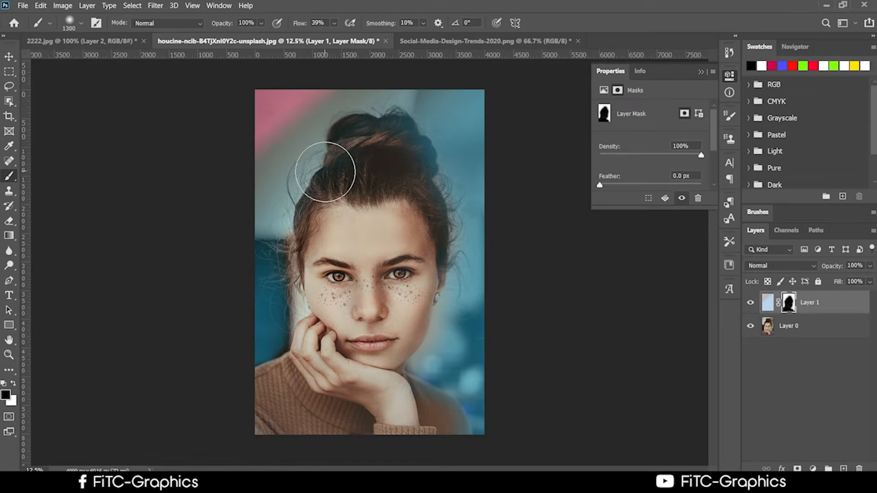
{"action": "left_click", "coordinate": [750, 304]}
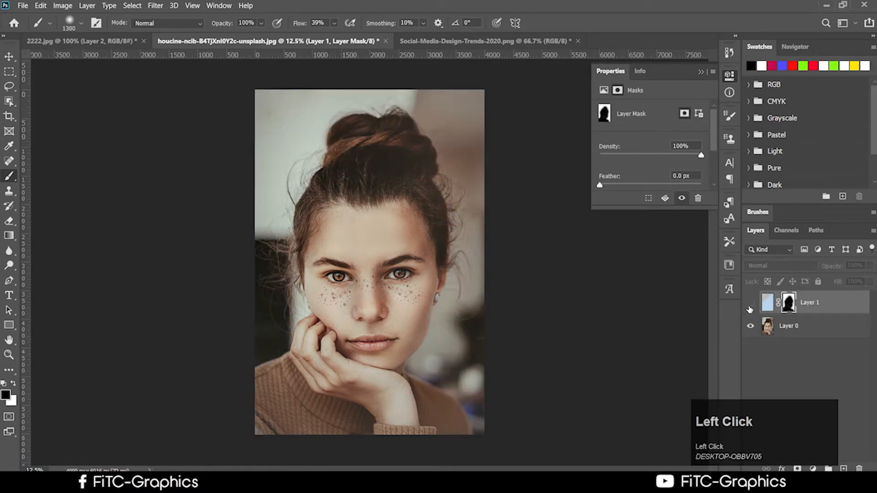
{"action": "left_click", "coordinate": [750, 302]}
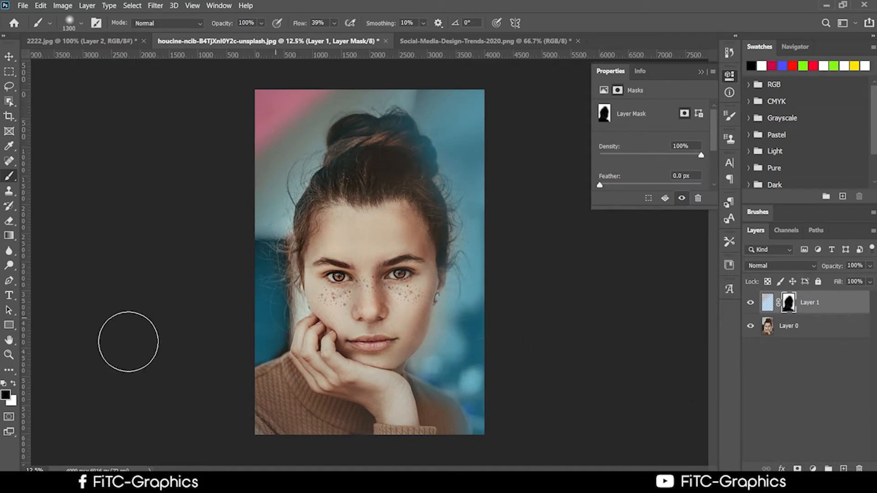
Step: Paint white on the mask to bring the tint back over the hair bun, left side and forehead
{"action": "left_click", "coordinate": [15, 387]}
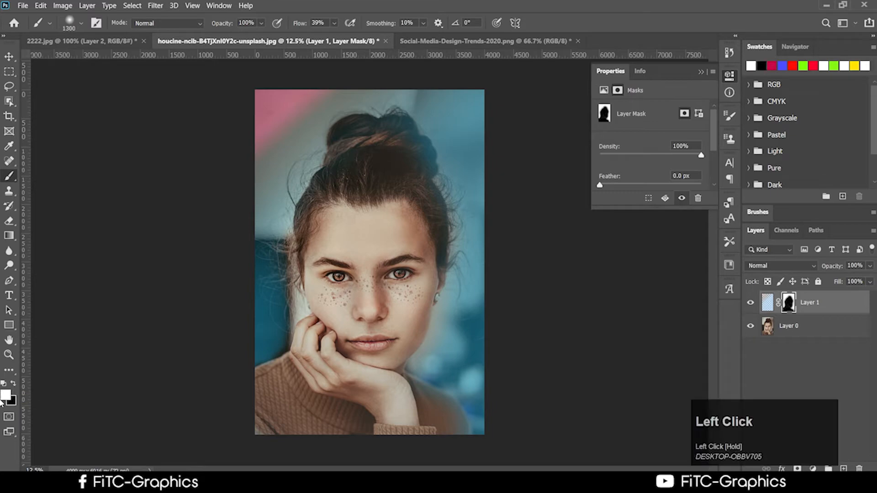
{"action": "mouse_move", "coordinate": [411, 163]}
{"action": "left_mouse_down"}
{"action": "mouse_move", "coordinate": [321, 154]}
{"action": "mouse_move", "coordinate": [315, 171]}
{"action": "mouse_move", "coordinate": [412, 180]}
{"action": "mouse_move", "coordinate": [282, 232]}
{"action": "mouse_move", "coordinate": [333, 179]}
{"action": "left_mouse_up"}
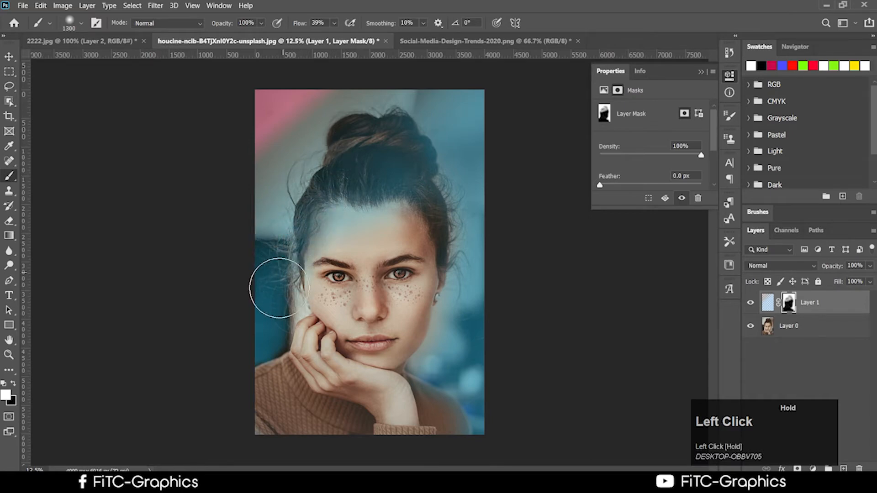
{"action": "mouse_move", "coordinate": [399, 225]}
{"action": "left_mouse_down"}
{"action": "mouse_move", "coordinate": [382, 218]}
{"action": "mouse_move", "coordinate": [283, 323]}
{"action": "left_mouse_up"}
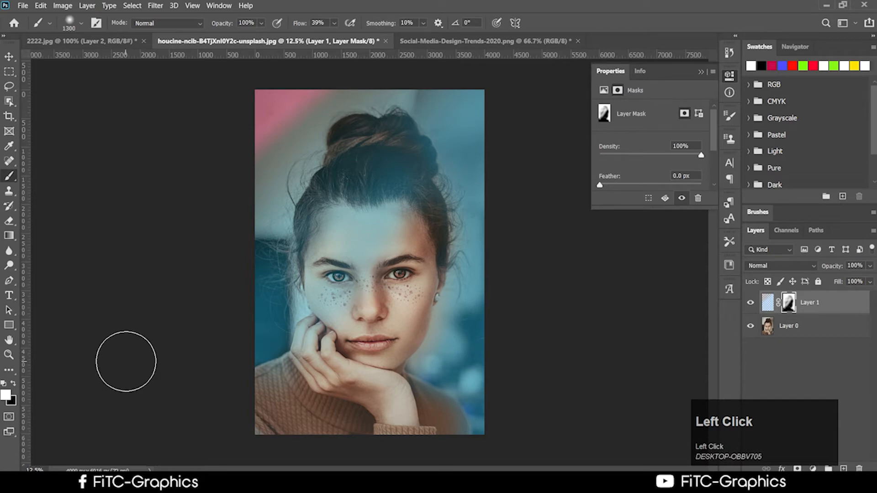
Step: Adjust controls in the Layers panel and reselect Layer 1's mask
{"action": "left_click", "coordinate": [815, 427]}
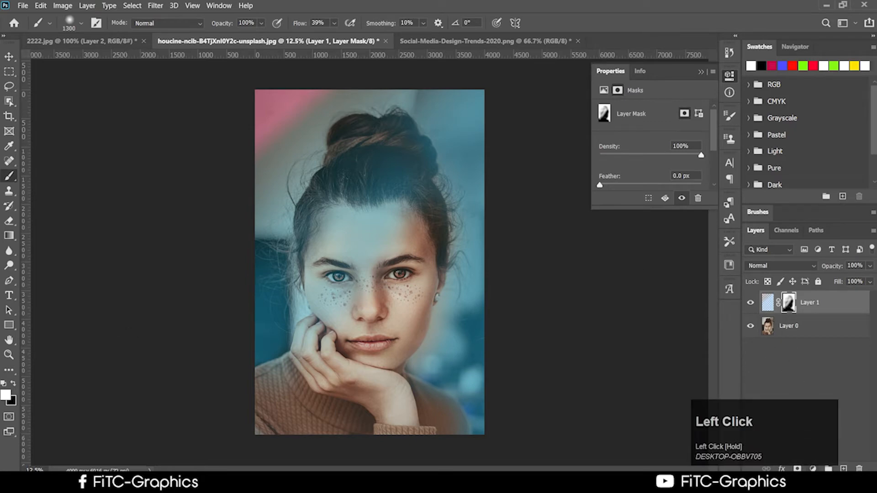
{"action": "left_click_drag", "start_coordinate": [790, 442], "coordinate": [657, 453]}
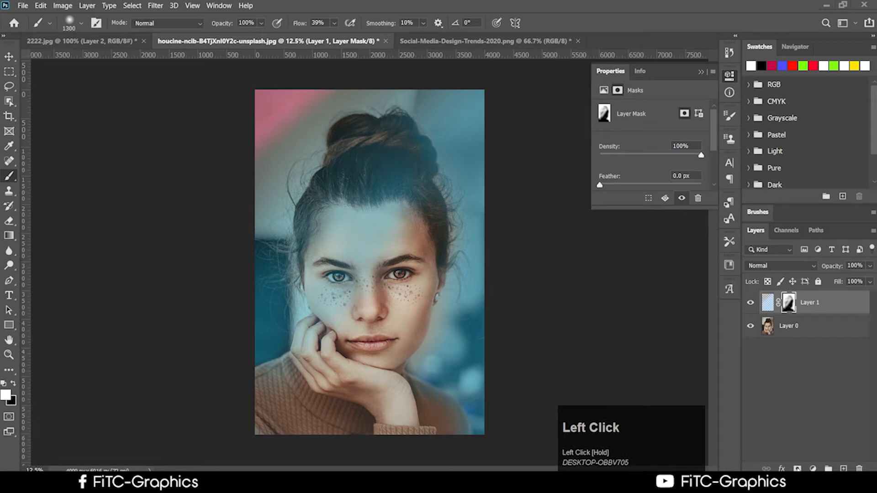
{"action": "left_click_drag", "start_coordinate": [676, 450], "coordinate": [680, 445]}
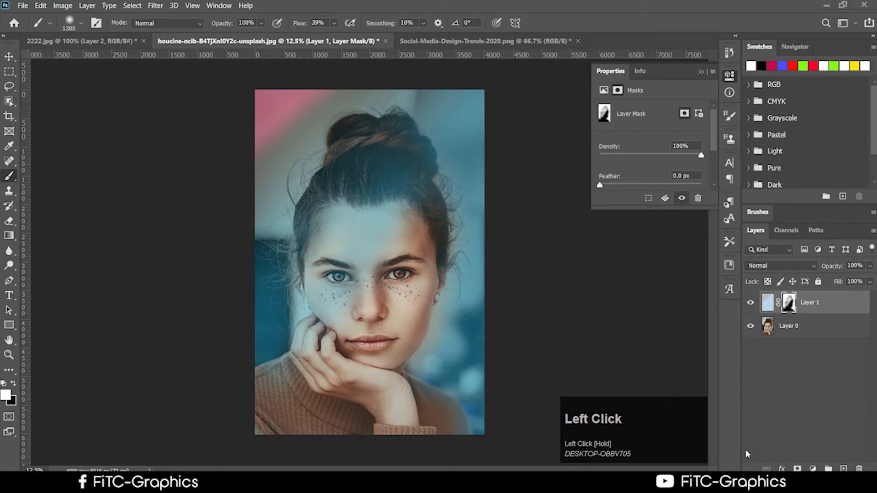
{"action": "left_click", "coordinate": [789, 302]}
Step: Delete Layer 1's painted mask and add a fresh all-white mask
{"action": "right_click", "coordinate": [789, 304]}
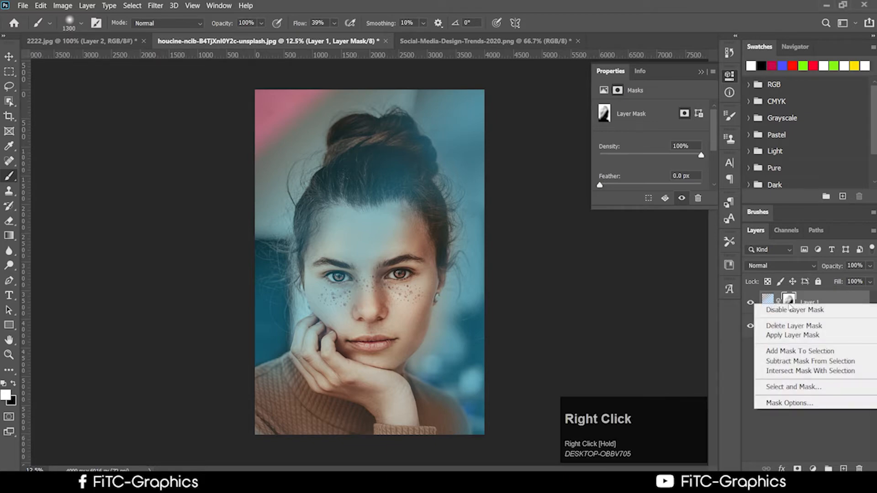
{"action": "left_click", "coordinate": [794, 325]}
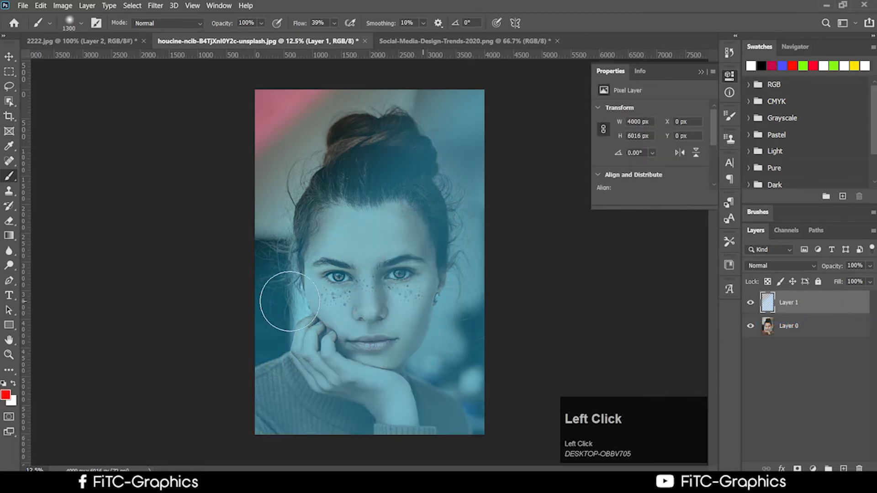
{"action": "left_click", "coordinate": [798, 469]}
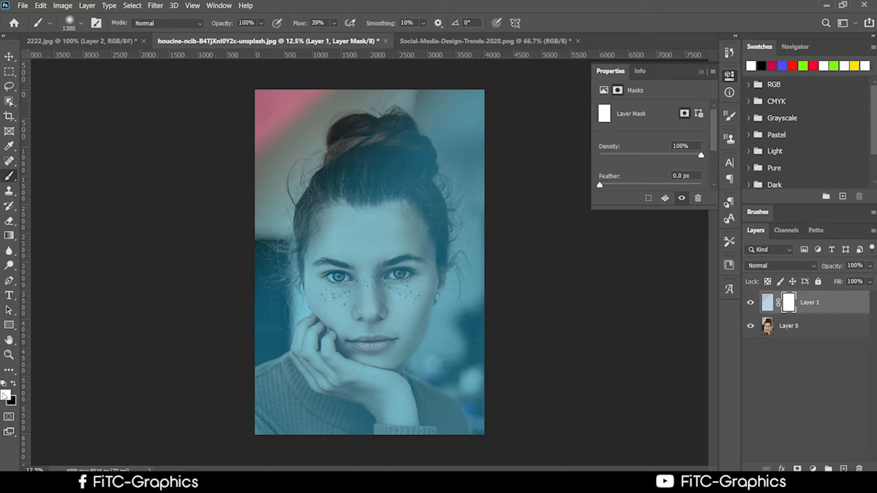
Step: Test-paint the new mask, paint black over forehead, hair and nose, then undo the strokes
{"action": "mouse_move", "coordinate": [428, 264]}
{"action": "left_mouse_down"}
{"action": "mouse_move", "coordinate": [366, 247]}
{"action": "mouse_move", "coordinate": [343, 256]}
{"action": "mouse_move", "coordinate": [361, 251]}
{"action": "left_mouse_up"}
{"action": "mouse_move", "coordinate": [367, 316]}
{"action": "left_mouse_down"}
{"action": "mouse_move", "coordinate": [378, 228]}
{"action": "mouse_move", "coordinate": [350, 286]}
{"action": "mouse_move", "coordinate": [360, 311]}
{"action": "mouse_move", "coordinate": [371, 208]}
{"action": "left_mouse_up"}
{"action": "left_click_drag", "start_coordinate": [368, 247], "coordinate": [379, 252]}
{"action": "left_click", "coordinate": [14, 385]}
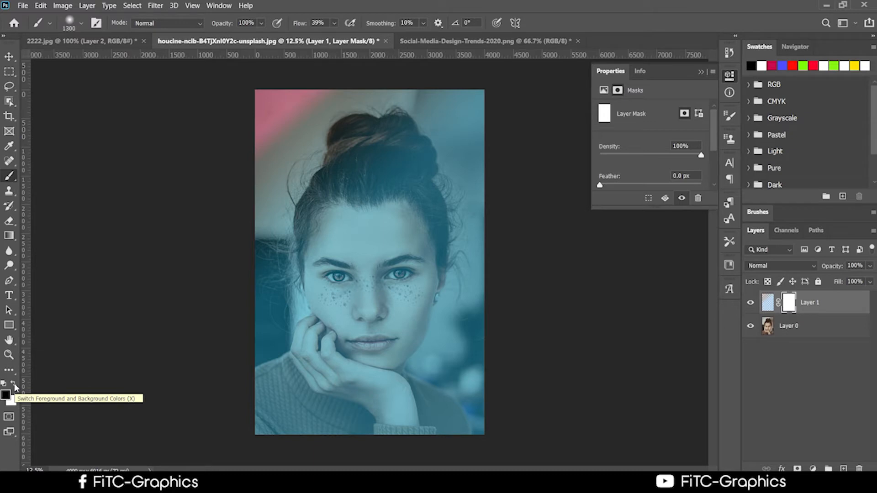
{"action": "mouse_move", "coordinate": [364, 192]}
{"action": "left_mouse_down"}
{"action": "mouse_move", "coordinate": [325, 309]}
{"action": "mouse_move", "coordinate": [345, 334]}
{"action": "left_mouse_up"}
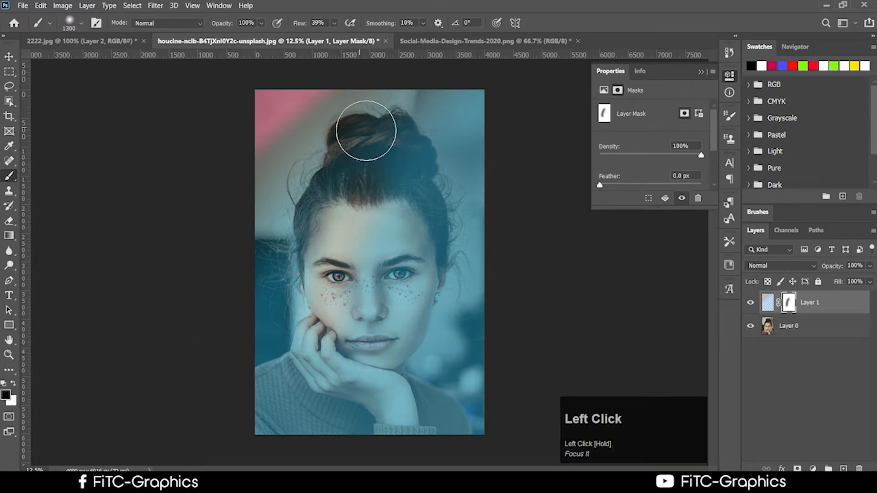
{"action": "left_click_drag", "start_coordinate": [367, 131], "coordinate": [366, 295]}
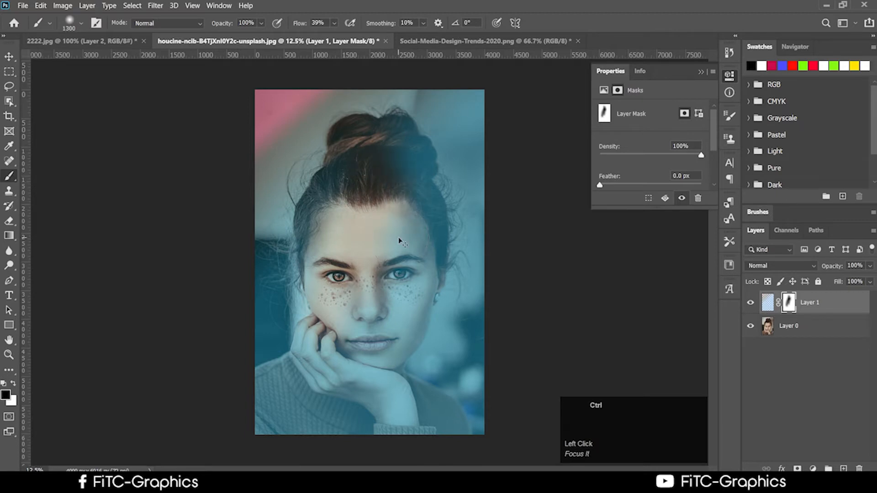
{"action": "key", "text": "ctrl+z"}
{"action": "key", "text": "ctrl+z"}
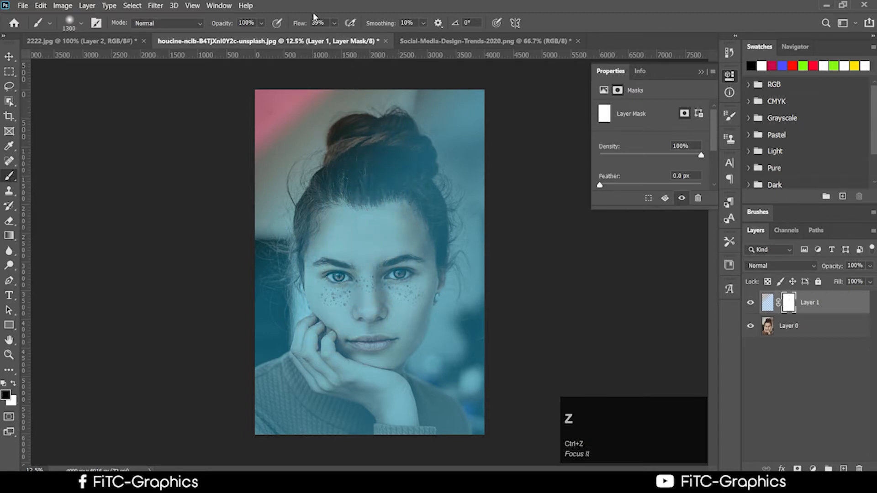
Step: Set brush opacity to 53% and softly paint black over hairline, forehead, chin and hand
{"action": "left_click", "coordinate": [261, 22]}
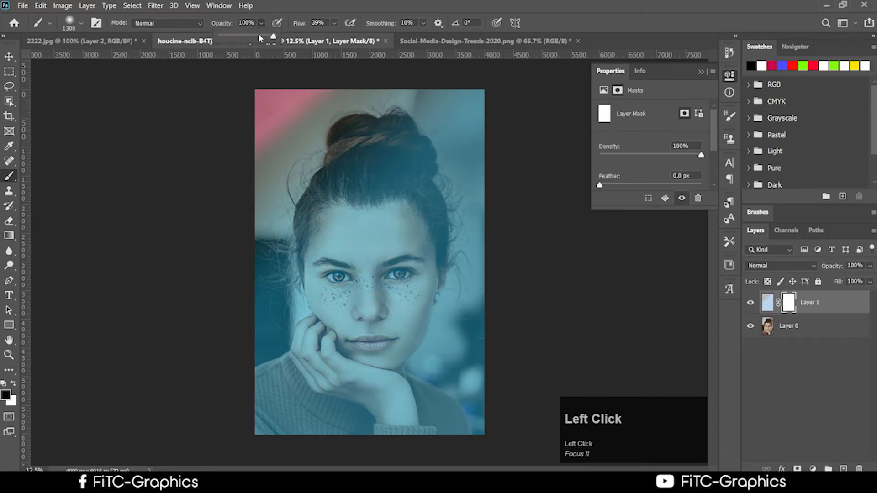
{"action": "left_click_drag", "start_coordinate": [275, 36], "coordinate": [247, 39]}
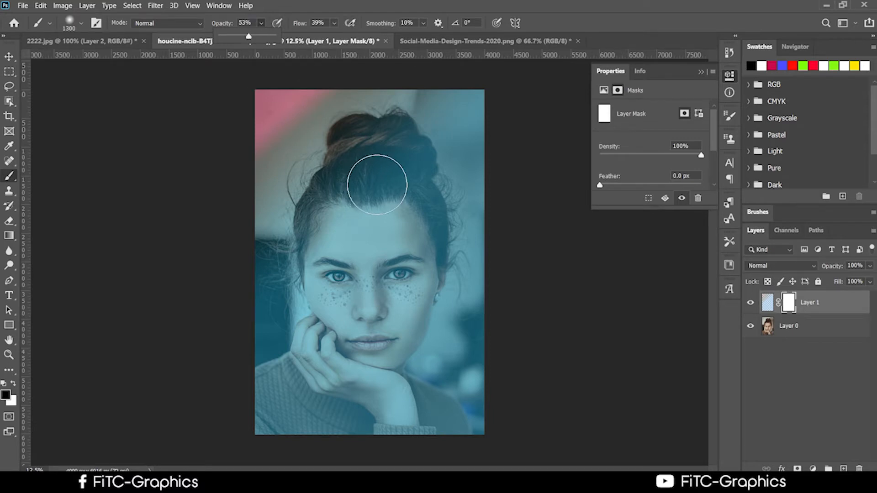
{"action": "mouse_move", "coordinate": [351, 191]}
{"action": "left_mouse_down"}
{"action": "mouse_move", "coordinate": [320, 225]}
{"action": "mouse_move", "coordinate": [320, 293]}
{"action": "mouse_move", "coordinate": [327, 214]}
{"action": "mouse_move", "coordinate": [371, 181]}
{"action": "mouse_move", "coordinate": [322, 296]}
{"action": "mouse_move", "coordinate": [362, 237]}
{"action": "mouse_move", "coordinate": [361, 266]}
{"action": "mouse_move", "coordinate": [348, 286]}
{"action": "mouse_move", "coordinate": [370, 242]}
{"action": "mouse_move", "coordinate": [361, 195]}
{"action": "mouse_move", "coordinate": [368, 173]}
{"action": "mouse_move", "coordinate": [407, 205]}
{"action": "mouse_move", "coordinate": [416, 245]}
{"action": "mouse_move", "coordinate": [403, 297]}
{"action": "mouse_move", "coordinate": [339, 371]}
{"action": "mouse_move", "coordinate": [351, 308]}
{"action": "mouse_move", "coordinate": [306, 339]}
{"action": "mouse_move", "coordinate": [302, 277]}
{"action": "mouse_move", "coordinate": [326, 395]}
{"action": "mouse_move", "coordinate": [377, 349]}
{"action": "mouse_move", "coordinate": [402, 289]}
{"action": "mouse_move", "coordinate": [395, 378]}
{"action": "mouse_move", "coordinate": [366, 440]}
{"action": "mouse_move", "coordinate": [387, 430]}
{"action": "mouse_move", "coordinate": [312, 381]}
{"action": "mouse_move", "coordinate": [290, 403]}
{"action": "mouse_move", "coordinate": [306, 435]}
{"action": "mouse_move", "coordinate": [382, 366]}
{"action": "mouse_move", "coordinate": [417, 285]}
{"action": "mouse_move", "coordinate": [395, 352]}
{"action": "mouse_move", "coordinate": [392, 408]}
{"action": "mouse_move", "coordinate": [401, 469]}
{"action": "mouse_move", "coordinate": [403, 444]}
{"action": "mouse_move", "coordinate": [326, 428]}
{"action": "mouse_move", "coordinate": [313, 405]}
{"action": "mouse_move", "coordinate": [314, 365]}
{"action": "mouse_move", "coordinate": [338, 406]}
{"action": "mouse_move", "coordinate": [327, 351]}
{"action": "mouse_move", "coordinate": [356, 404]}
{"action": "left_mouse_up"}
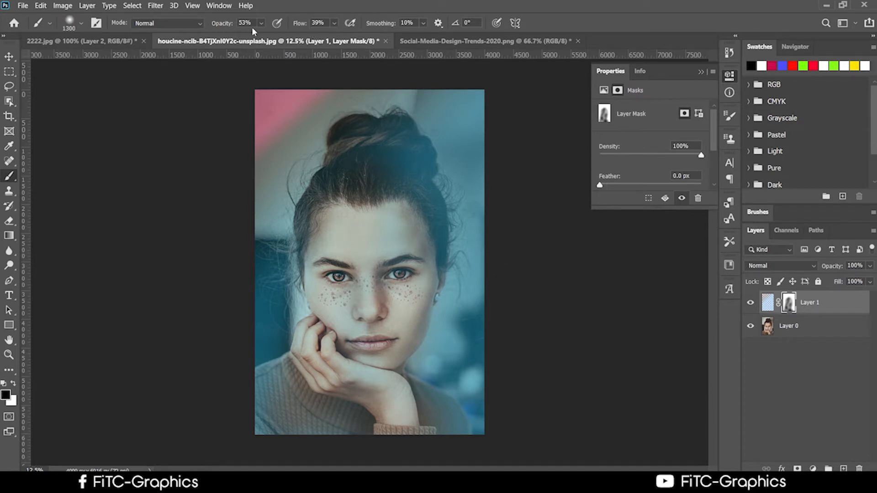
{"action": "mouse_move", "coordinate": [356, 231]}
{"action": "left_mouse_down"}
{"action": "mouse_move", "coordinate": [342, 253]}
{"action": "mouse_move", "coordinate": [386, 343]}
{"action": "left_mouse_up"}
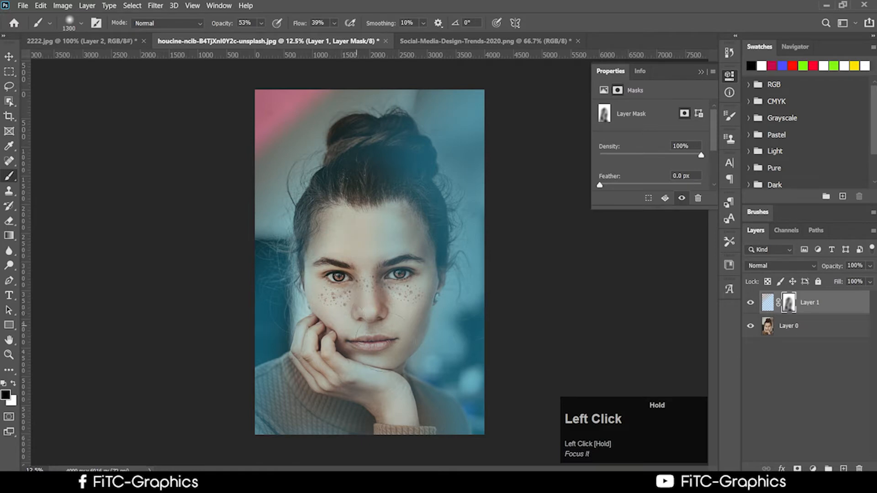
{"action": "mouse_move", "coordinate": [394, 272]}
{"action": "left_mouse_down"}
{"action": "mouse_move", "coordinate": [378, 208]}
{"action": "mouse_move", "coordinate": [396, 227]}
{"action": "left_mouse_up"}
{"action": "mouse_move", "coordinate": [391, 286]}
{"action": "left_mouse_down"}
{"action": "mouse_move", "coordinate": [368, 413]}
{"action": "mouse_move", "coordinate": [393, 411]}
{"action": "mouse_move", "coordinate": [383, 419]}
{"action": "left_mouse_up"}
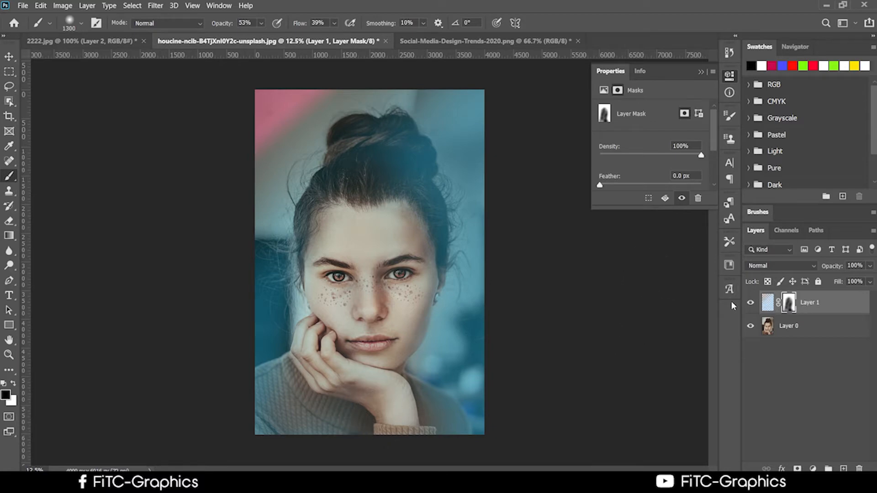
Step: Toggle Layer 1 off and on to compare, then paint more natural tone into the face
{"action": "left_click", "coordinate": [752, 304]}
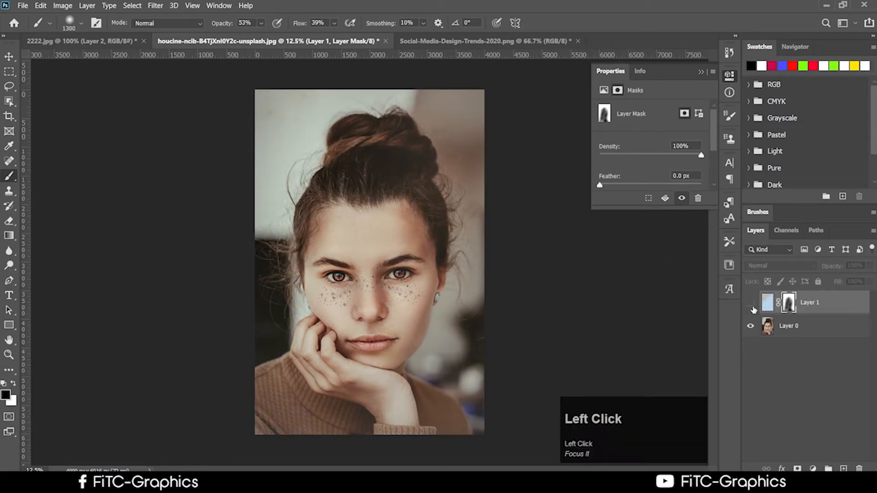
{"action": "left_click", "coordinate": [753, 308]}
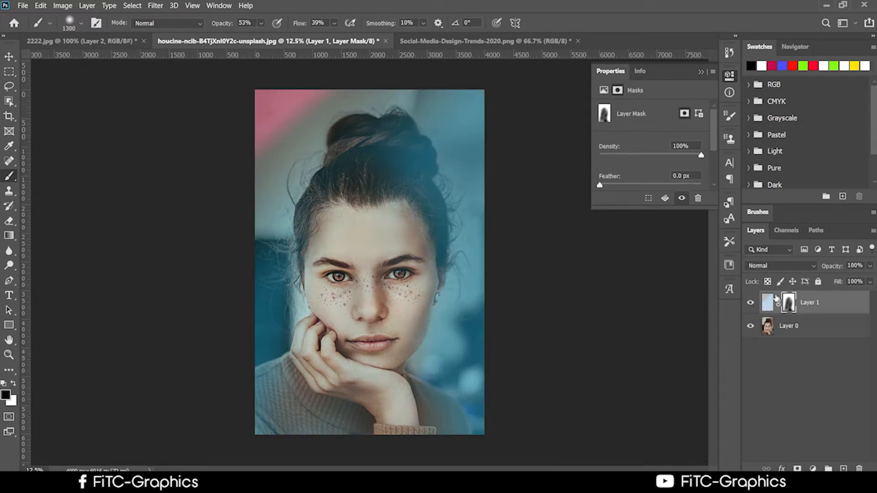
{"action": "left_click_drag", "start_coordinate": [402, 254], "coordinate": [372, 294]}
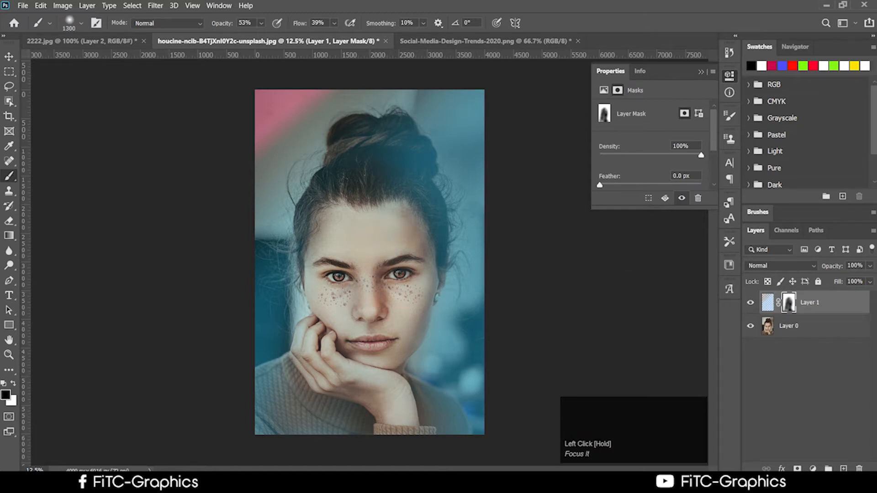
Step: Bring up the Downloads folder and drag the palm-tree JPG into Photoshop as a new document
{"action": "left_click", "coordinate": [114, 483]}
{"action": "left_click", "coordinate": [175, 441]}
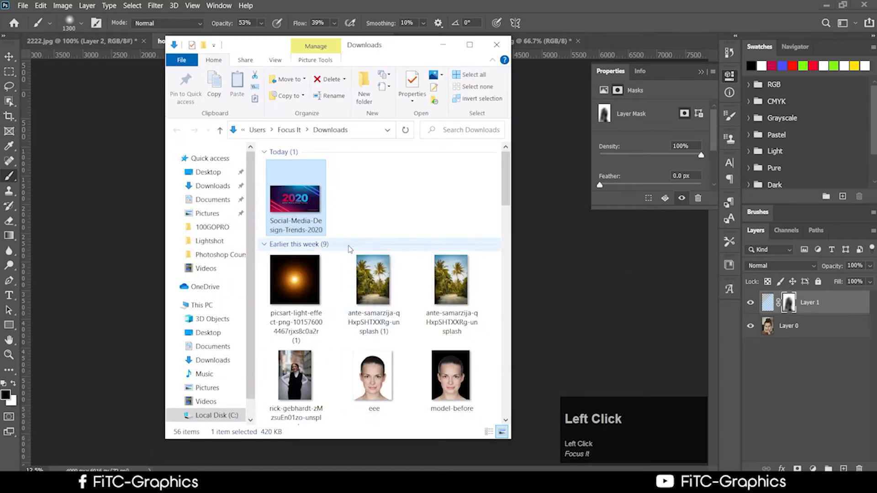
{"action": "left_click", "coordinate": [316, 297]}
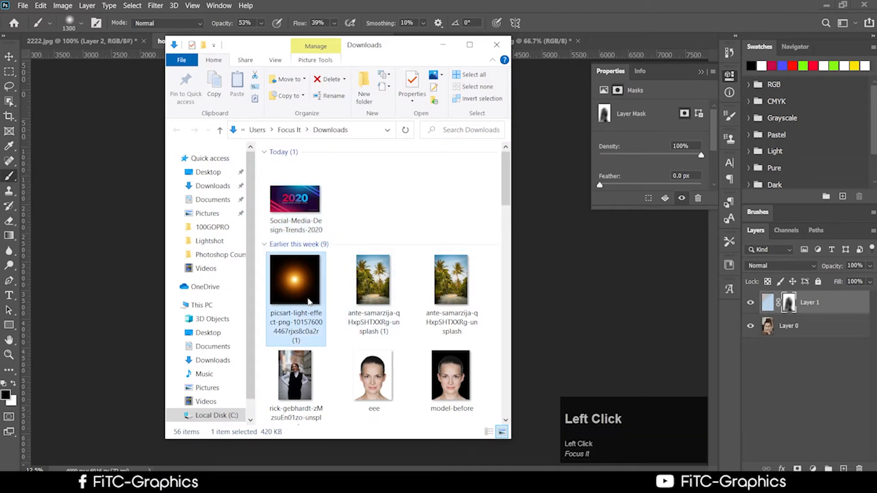
{"action": "left_click", "coordinate": [383, 290]}
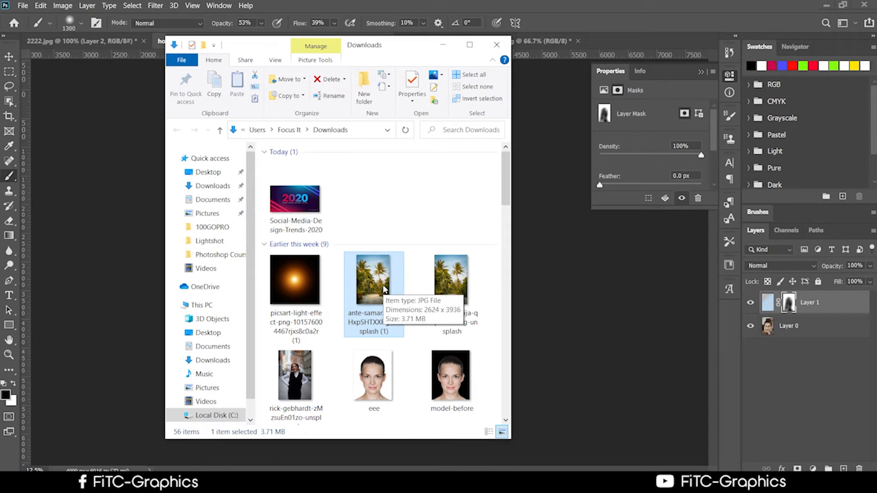
{"action": "left_click_drag", "start_coordinate": [384, 289], "coordinate": [634, 28]}
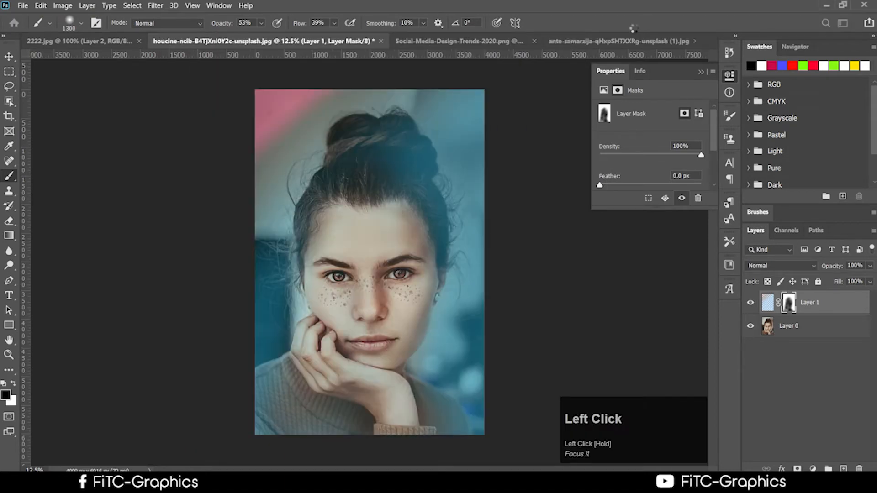
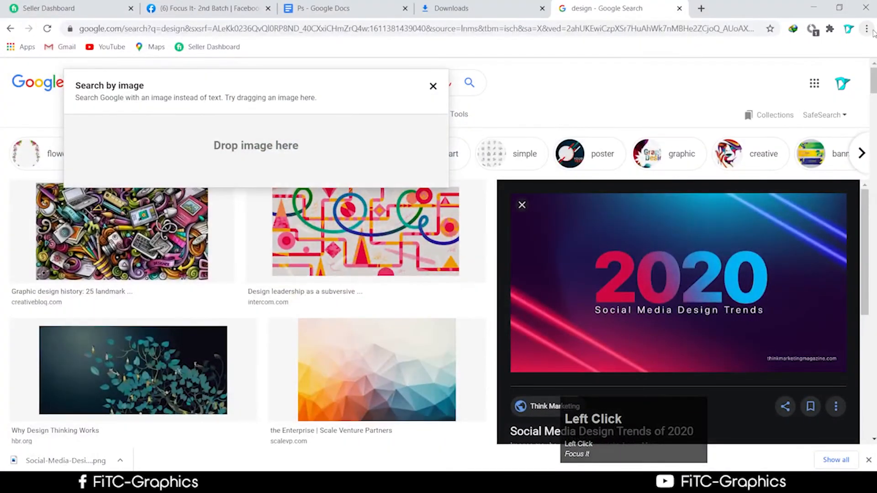
Step: Drag the downloaded picsart light-effect PNG from the Downloads folder onto the palm-tree photo
{"action": "left_click", "coordinate": [866, 30]}
{"action": "left_click", "coordinate": [779, 112]}
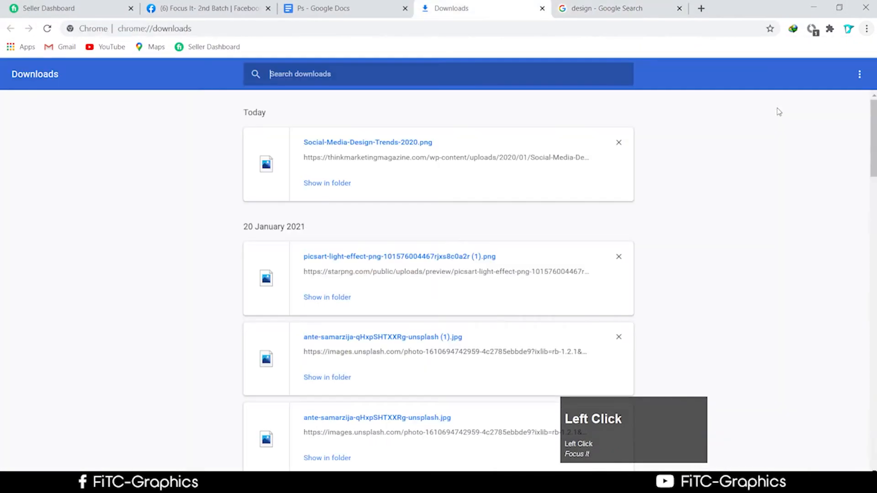
{"action": "left_click", "coordinate": [339, 184]}
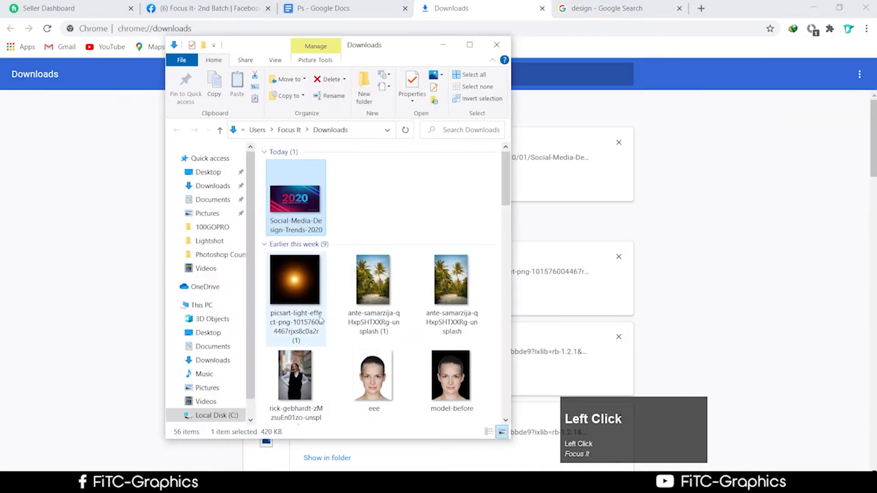
{"action": "left_click_drag", "start_coordinate": [294, 283], "coordinate": [369, 259]}
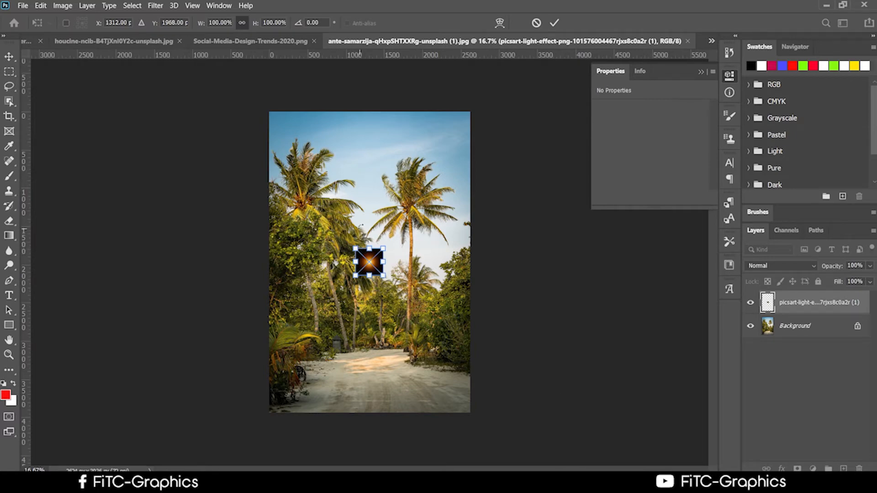
Step: Scale the placed glow to about 458%, commit it, and position it over the palm photo
{"action": "left_click_drag", "start_coordinate": [356, 248], "coordinate": [256, 146]}
{"action": "left_click_drag", "start_coordinate": [297, 220], "coordinate": [361, 194]}
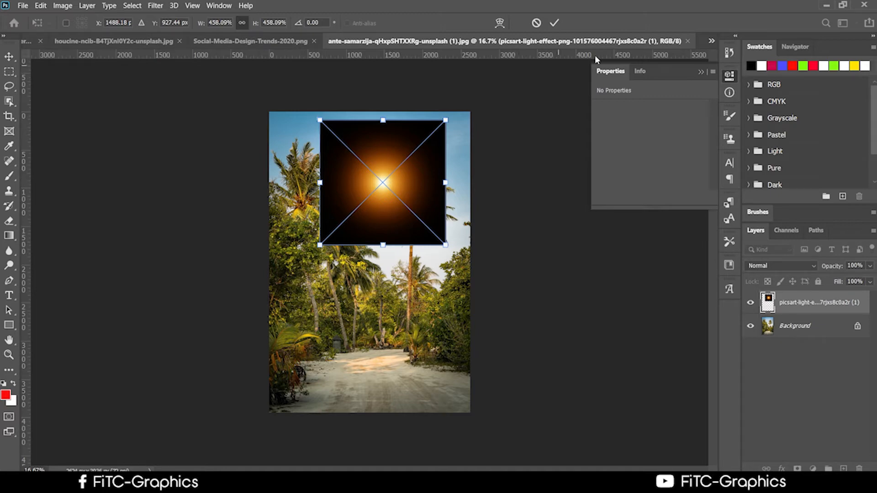
{"action": "left_click", "coordinate": [555, 22]}
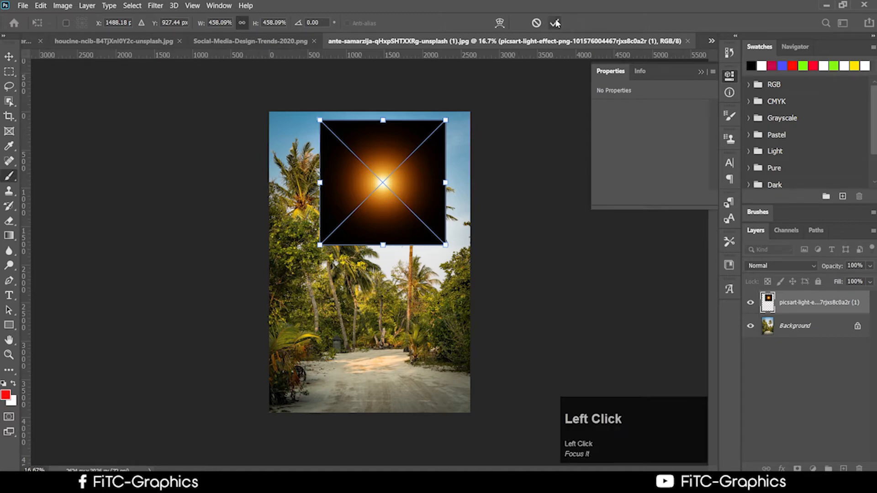
{"action": "left_click", "coordinate": [9, 57]}
{"action": "left_click_drag", "start_coordinate": [417, 210], "coordinate": [404, 191]}
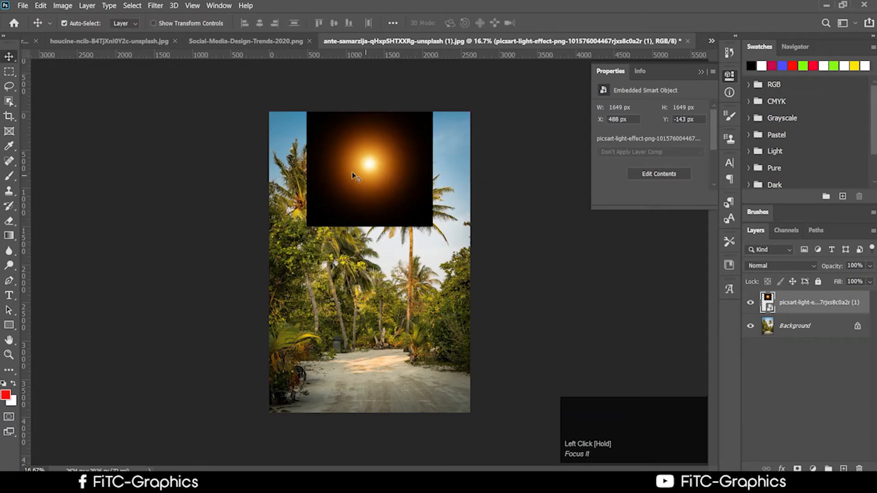
{"action": "left_click_drag", "start_coordinate": [356, 177], "coordinate": [357, 201]}
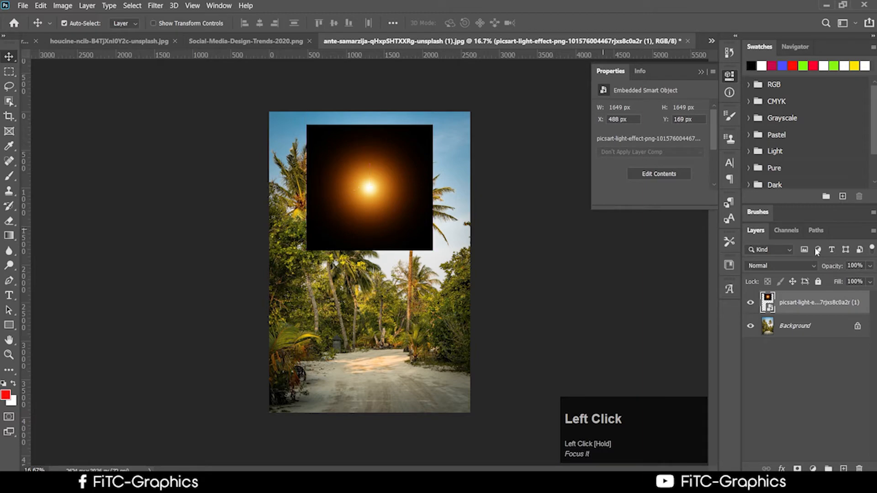
Step: Set the glow layer's blend mode to Screen and shift it up and right
{"action": "left_click", "coordinate": [773, 265]}
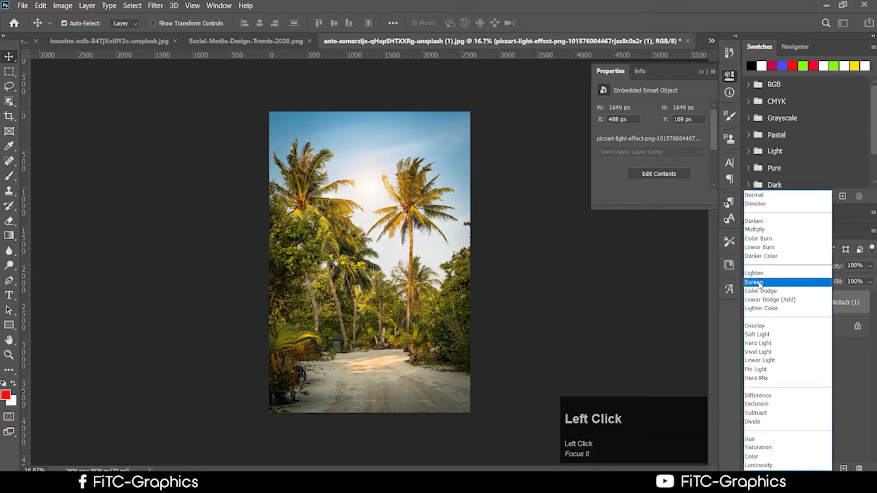
{"action": "left_click", "coordinate": [759, 282]}
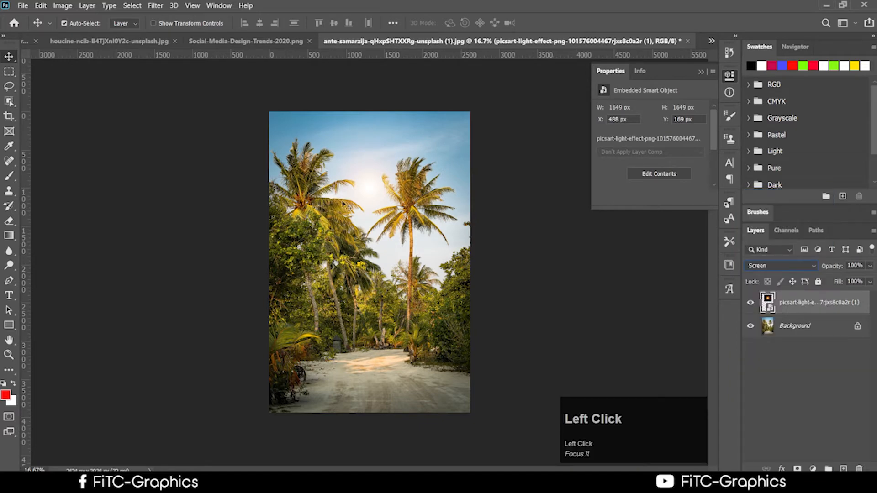
{"action": "left_click_drag", "start_coordinate": [359, 198], "coordinate": [434, 160]}
Step: Free-transform the flare up to about 1094% and align it with the photo's top edge
{"action": "key", "text": "ctrl+t"}
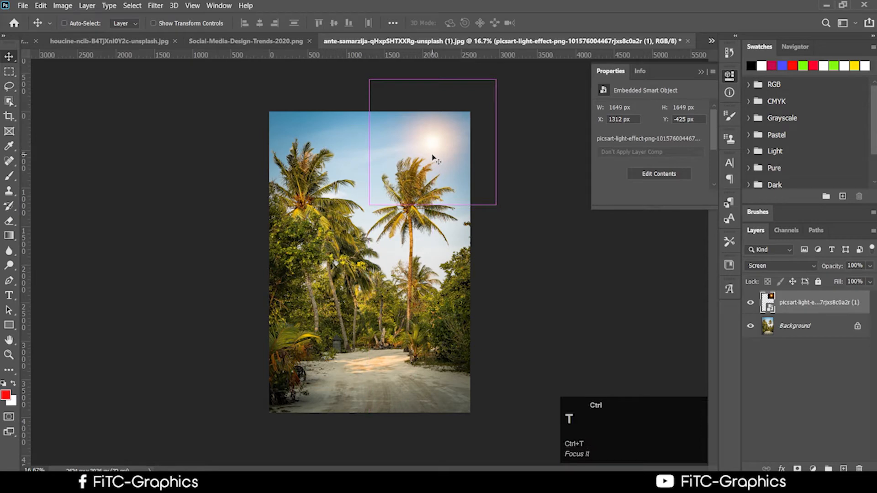
{"action": "left_click_drag", "start_coordinate": [369, 205], "coordinate": [222, 353]}
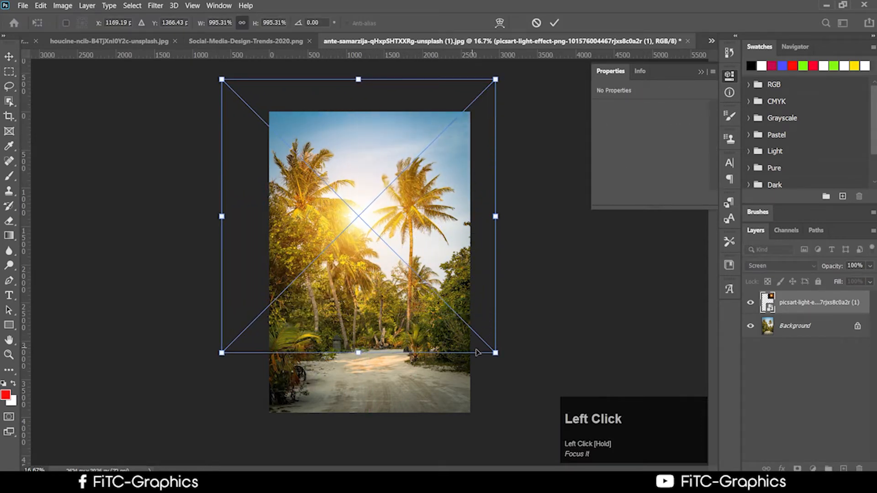
{"action": "left_click_drag", "start_coordinate": [498, 354], "coordinate": [524, 384]}
{"action": "left_click_drag", "start_coordinate": [467, 324], "coordinate": [498, 233]}
{"action": "left_click_drag", "start_coordinate": [497, 216], "coordinate": [508, 232]}
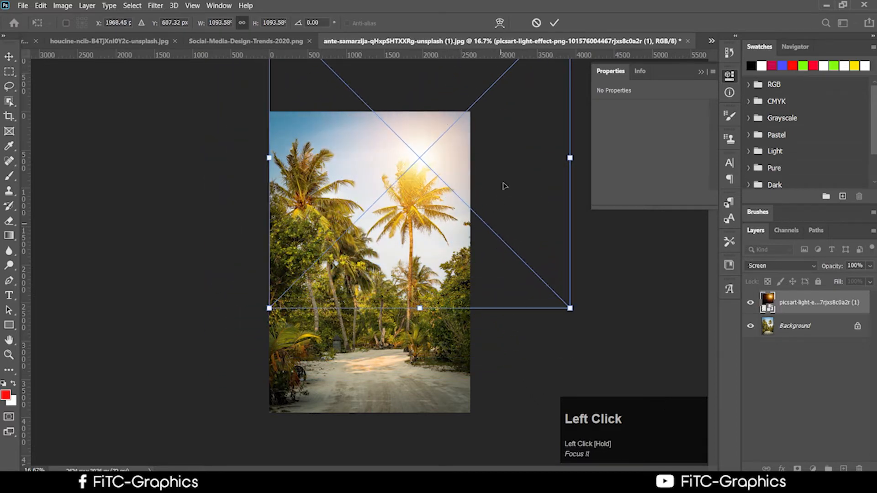
{"action": "left_click", "coordinate": [554, 23]}
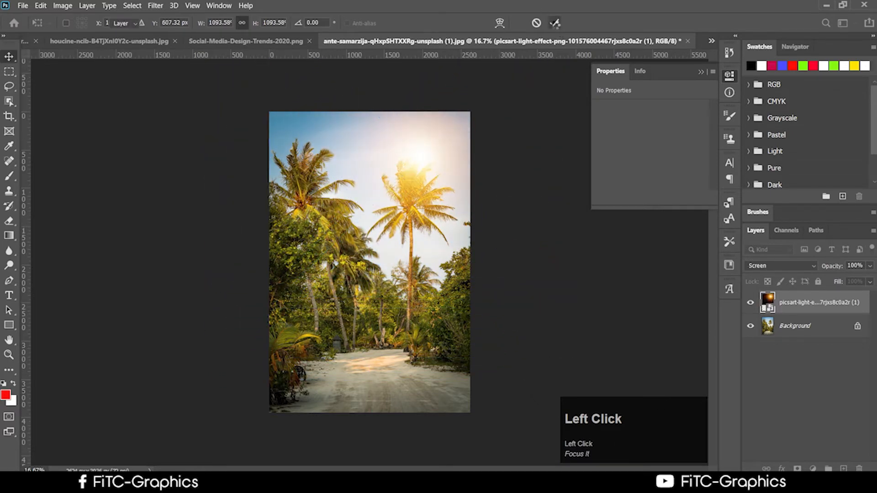
{"action": "left_click", "coordinate": [154, 6]}
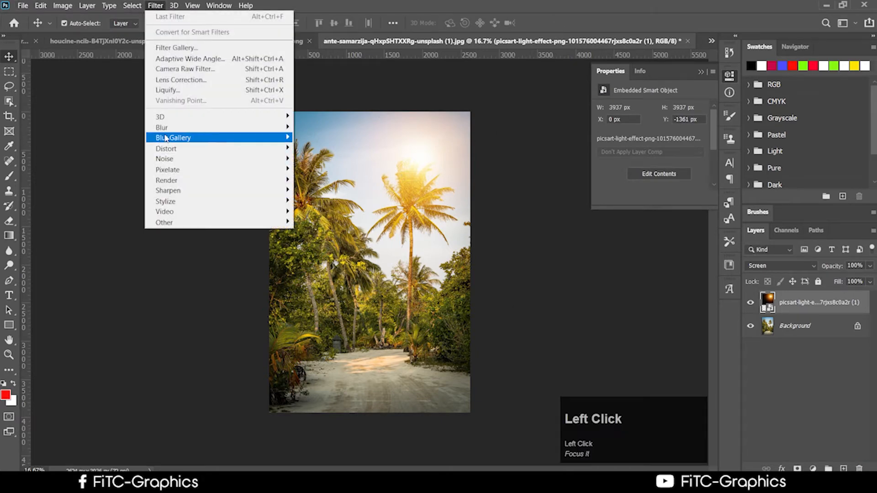
Step: Apply a Gaussian Blur smart filter to the flare layer and keep it in Screen mode
{"action": "mouse_move", "coordinate": [166, 131]}
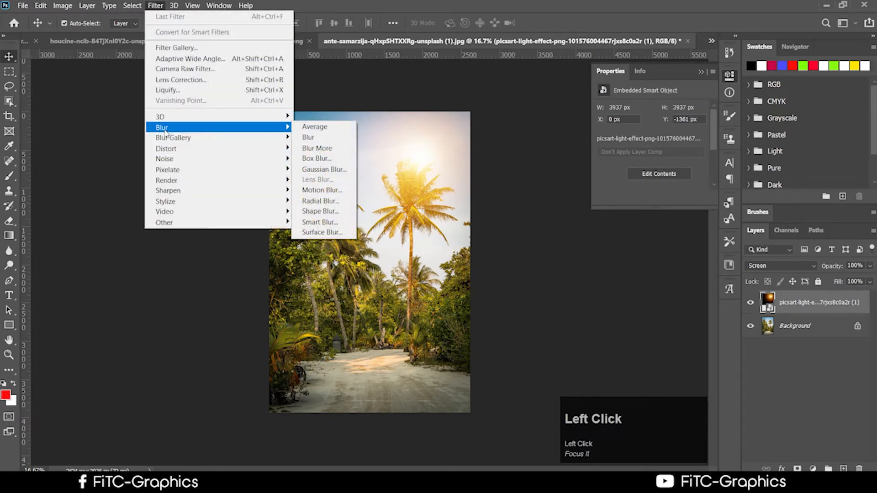
{"action": "left_click", "coordinate": [324, 169]}
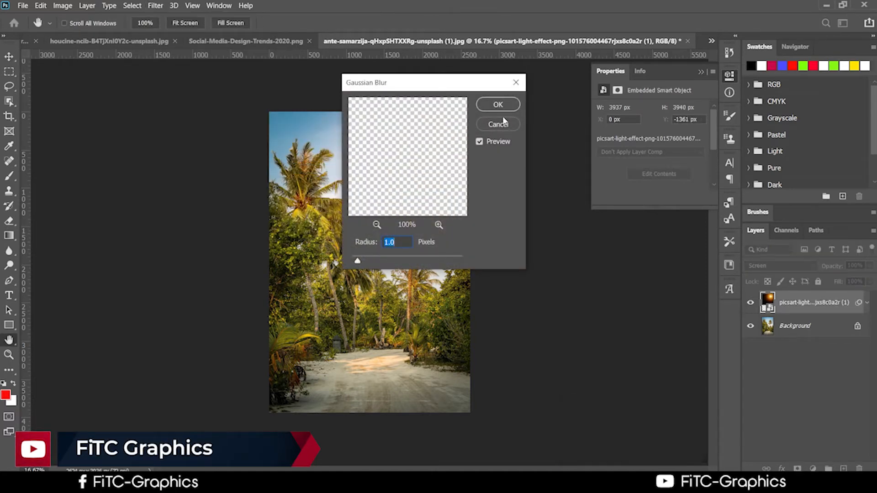
{"action": "left_click", "coordinate": [498, 104]}
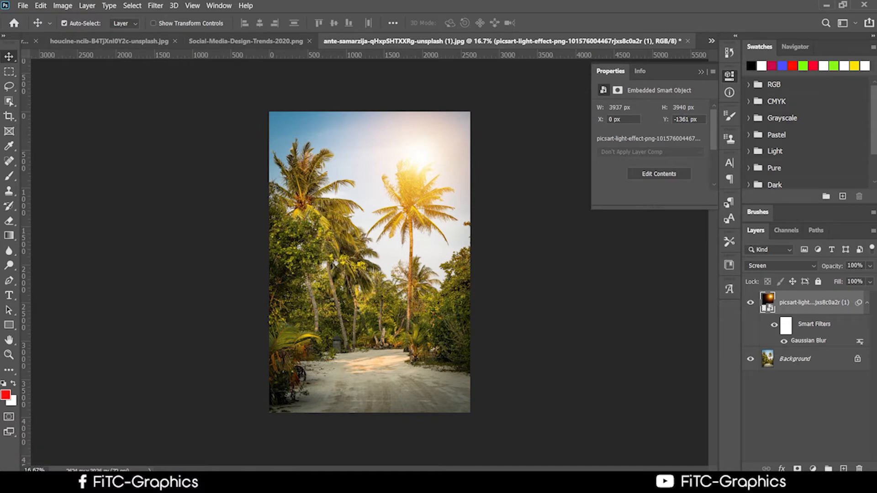
{"action": "left_click", "coordinate": [779, 266]}
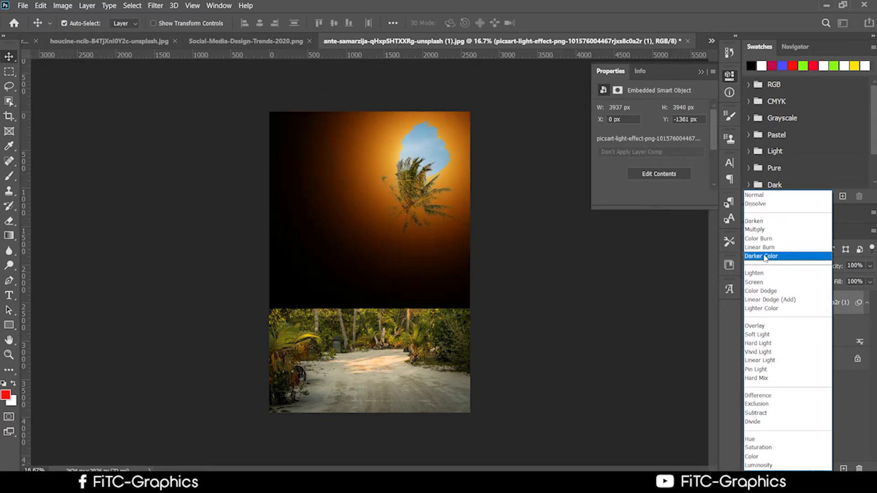
{"action": "left_click", "coordinate": [754, 282]}
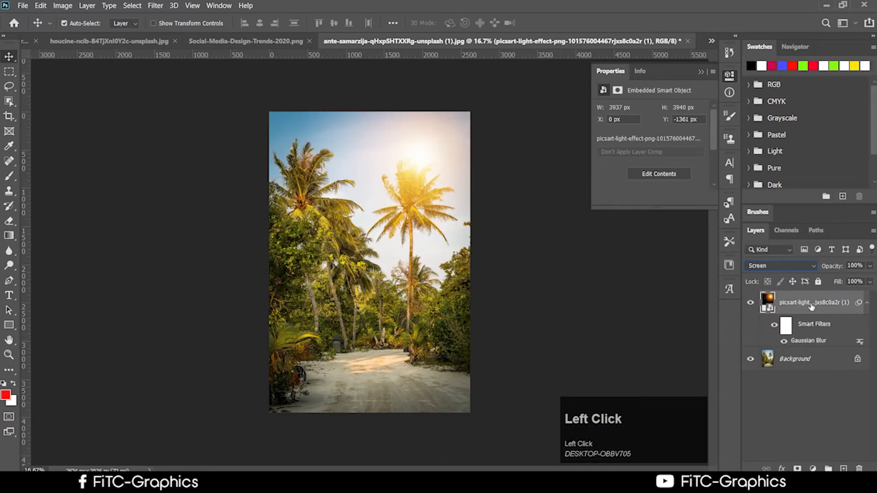
Step: Open the 'Ps' Google Doc outline in Chrome and scroll to the Class #07 and #08 topics
{"action": "mouse_move", "coordinate": [199, 485]}
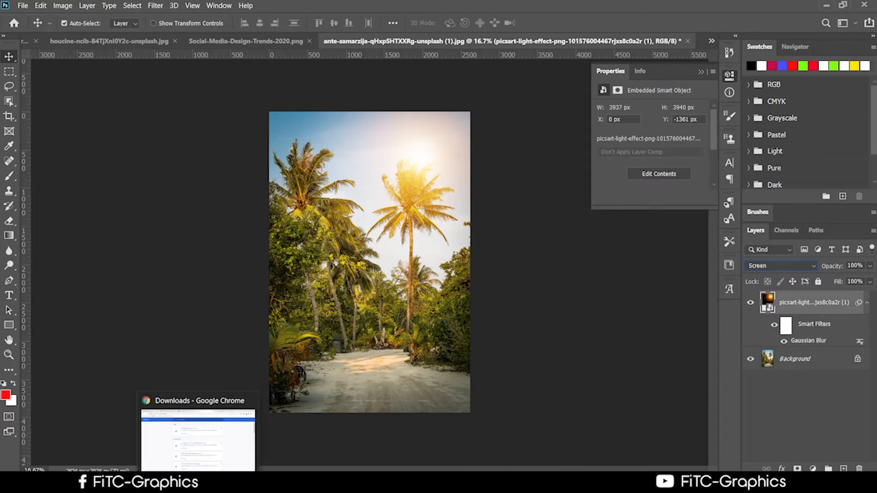
{"action": "left_click", "coordinate": [199, 438]}
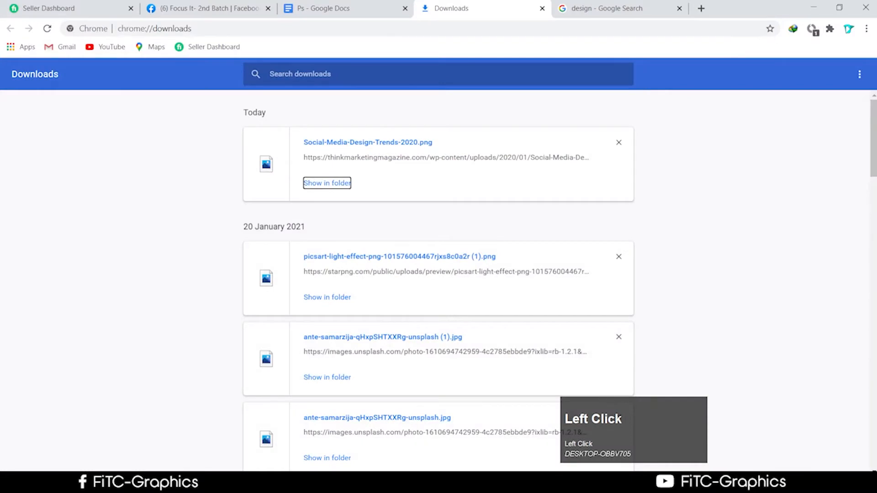
{"action": "left_click", "coordinate": [336, 6]}
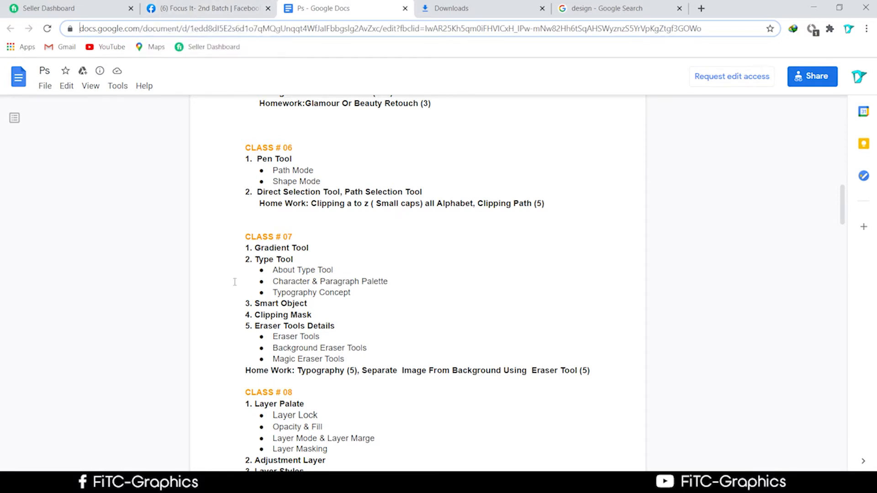
{"action": "scroll", "coordinate": [309, 286], "scroll_direction": "down", "scroll_amount": 1}
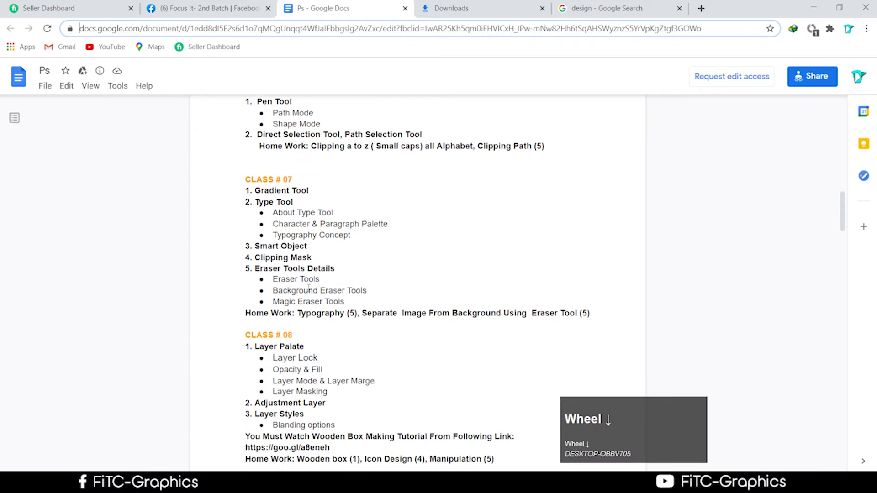
{"action": "left_click", "coordinate": [289, 188]}
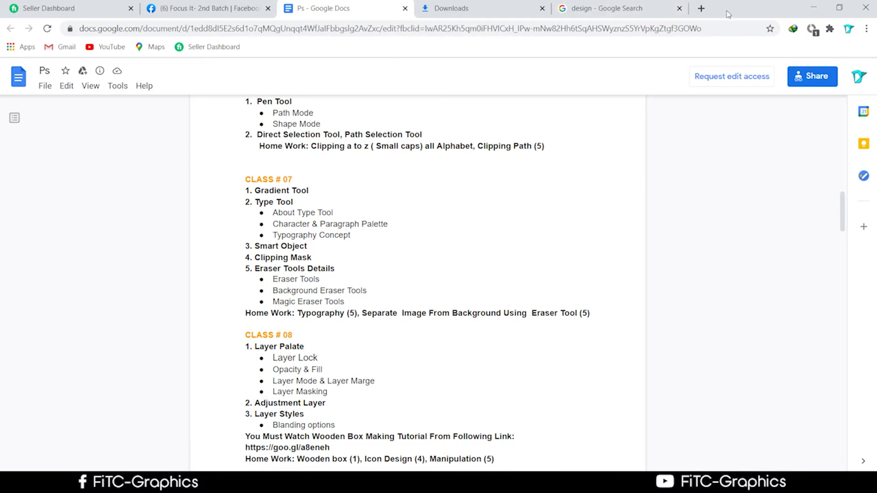
{"action": "left_click_drag", "start_coordinate": [726, 13], "coordinate": [642, 351]}
Step: Create a new Default Photoshop Size document, 2100 × 1500 px at 300 ppi
{"action": "left_click", "coordinate": [22, 5]}
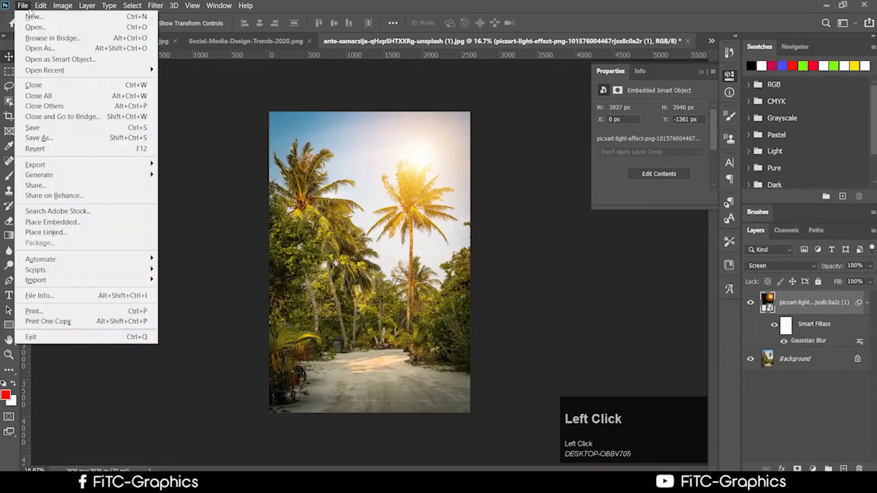
{"action": "left_click", "coordinate": [200, 43]}
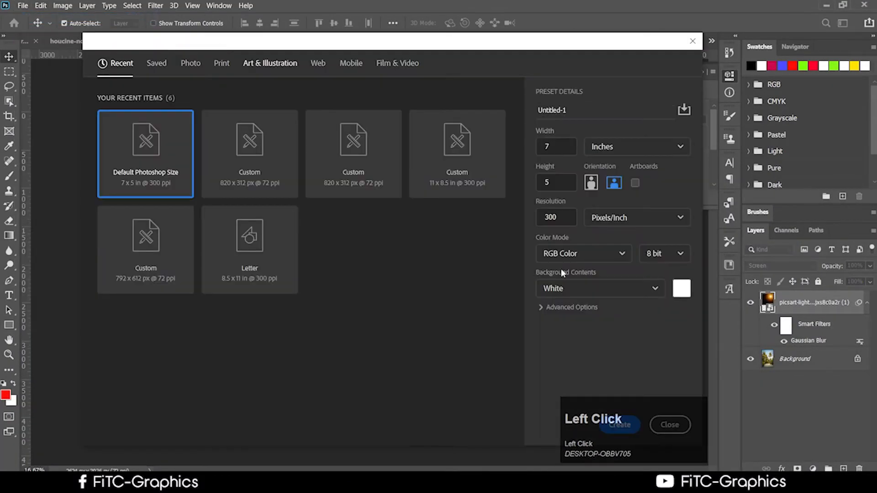
{"action": "double_click", "coordinate": [166, 133]}
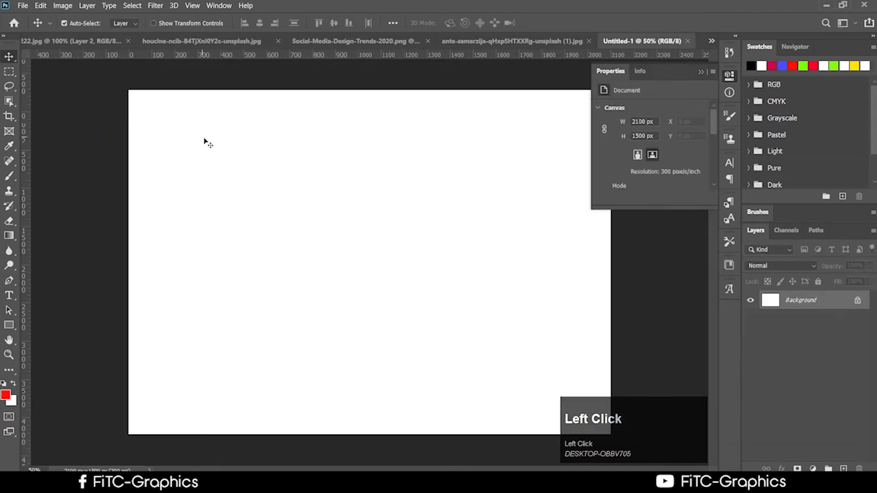
Step: Select the Horizontal Type Tool from the type tool group
{"action": "left_click", "coordinate": [10, 295]}
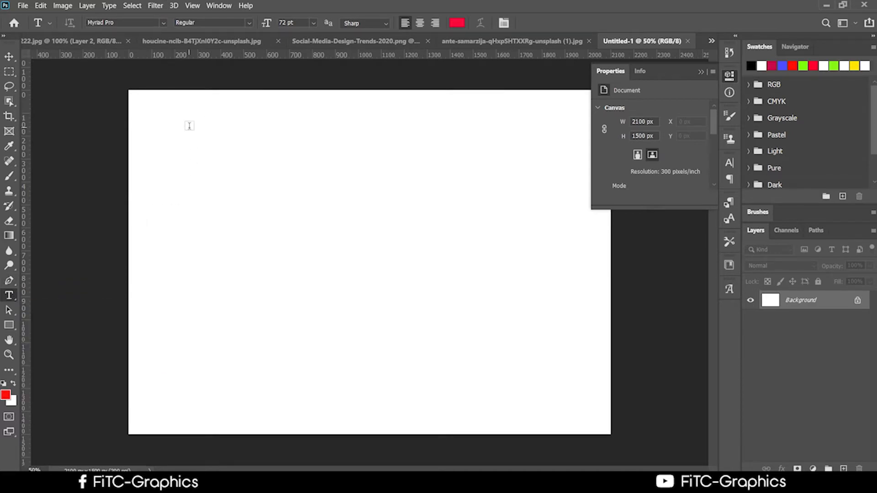
{"action": "left_click", "coordinate": [12, 297]}
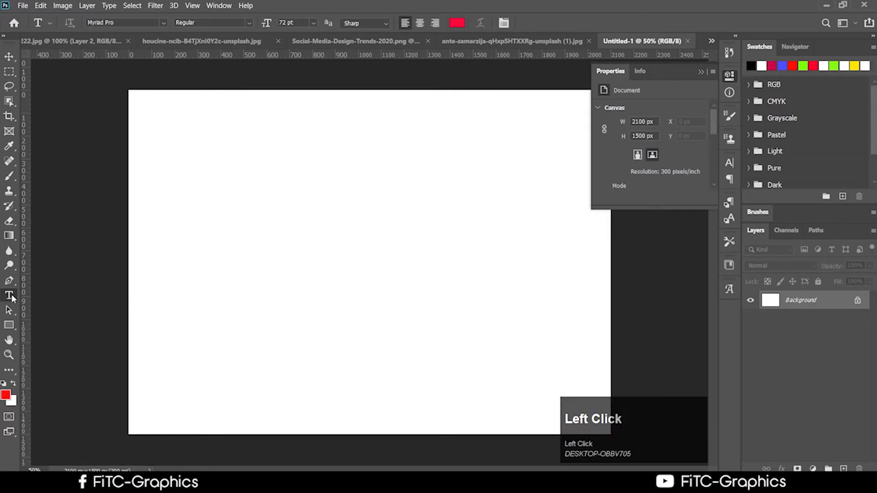
{"action": "left_click", "coordinate": [12, 297]}
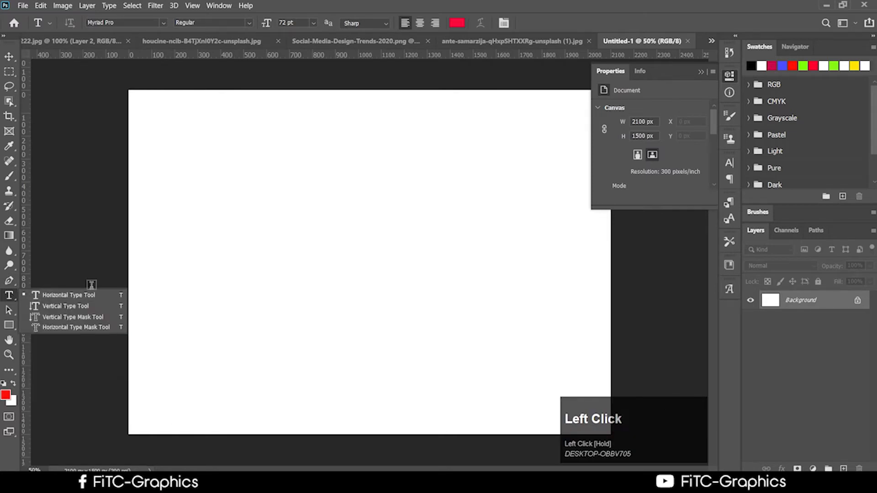
{"action": "left_click", "coordinate": [54, 295]}
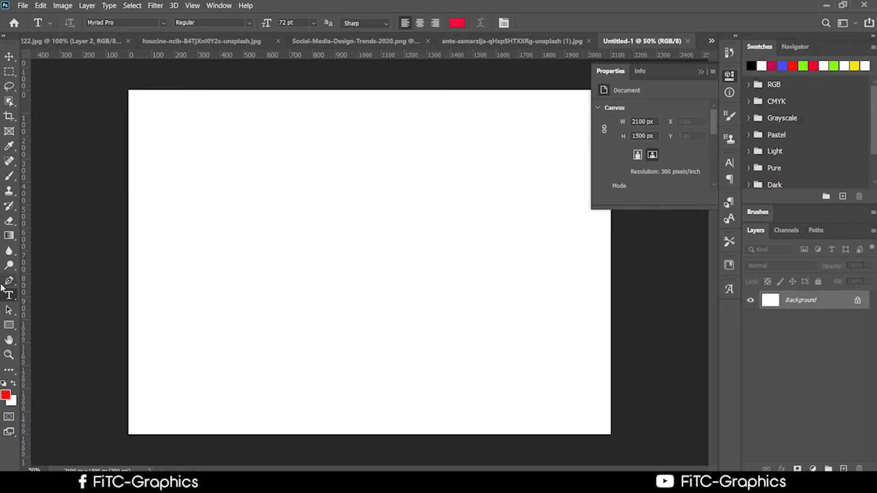
Step: Add the red 72 pt LOREM IPSUM text to the canvas and commit it
{"action": "left_click", "coordinate": [7, 299]}
{"action": "left_click_drag", "start_coordinate": [7, 300], "coordinate": [47, 295]}
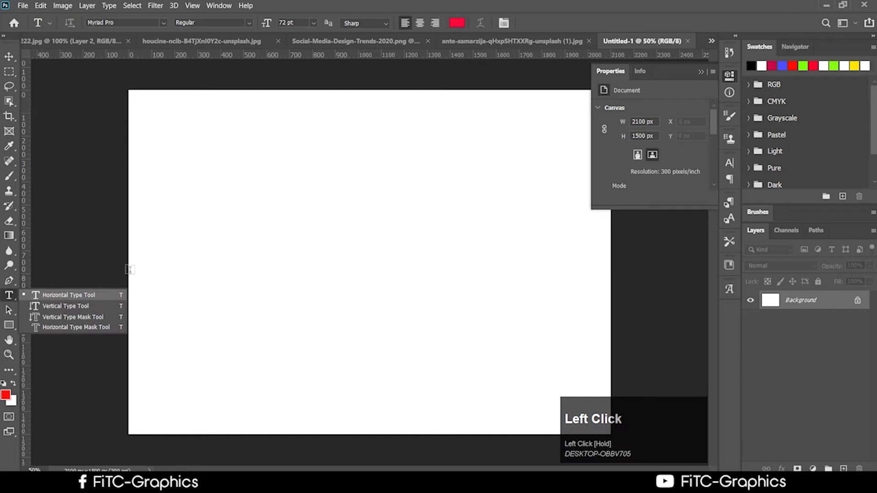
{"action": "left_click", "coordinate": [158, 210]}
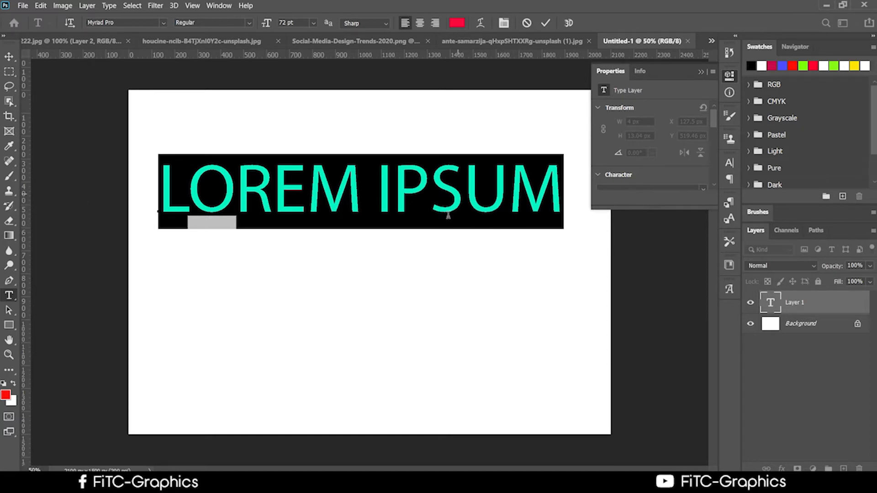
{"action": "left_click", "coordinate": [9, 296]}
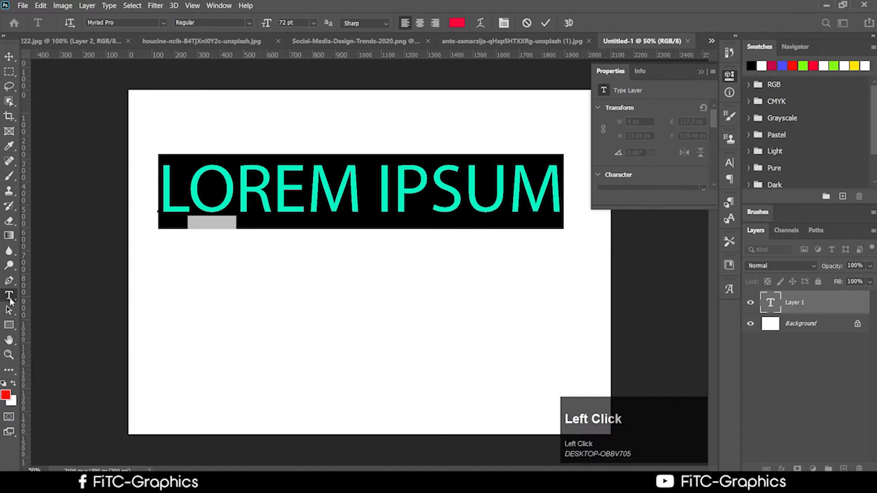
{"action": "left_click", "coordinate": [290, 222]}
{"action": "double_click", "coordinate": [288, 198]}
{"action": "left_click", "coordinate": [556, 196]}
{"action": "left_click_drag", "start_coordinate": [557, 196], "coordinate": [83, 195]}
{"action": "left_click", "coordinate": [9, 297]}
{"action": "left_click", "coordinate": [10, 297]}
{"action": "left_click", "coordinate": [546, 23]}
Step: Move the LOREM IPSUM title up toward the top of the canvas
{"action": "left_click", "coordinate": [9, 56]}
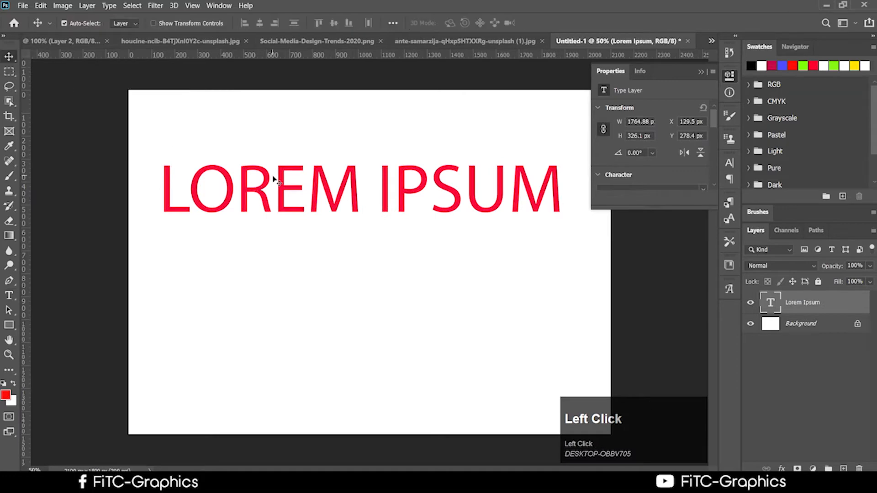
{"action": "left_click_drag", "start_coordinate": [274, 179], "coordinate": [281, 132]}
{"action": "left_click", "coordinate": [14, 296]}
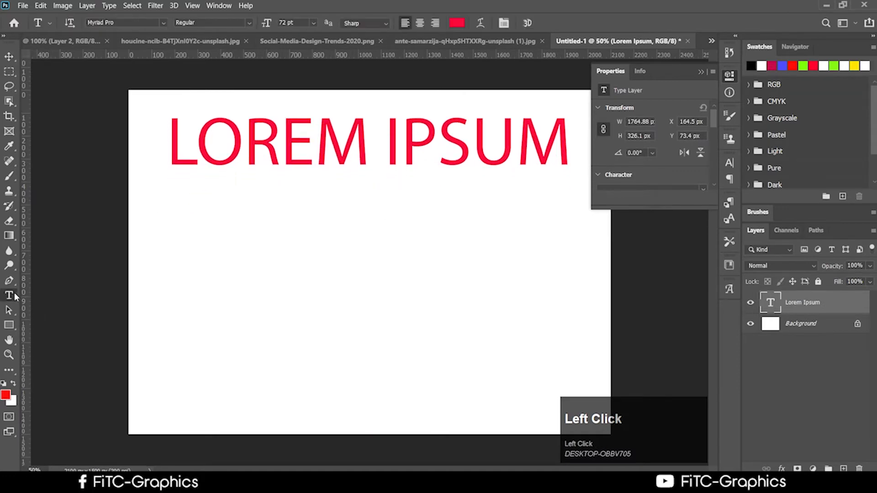
{"action": "left_click_drag", "start_coordinate": [15, 296], "coordinate": [67, 307]}
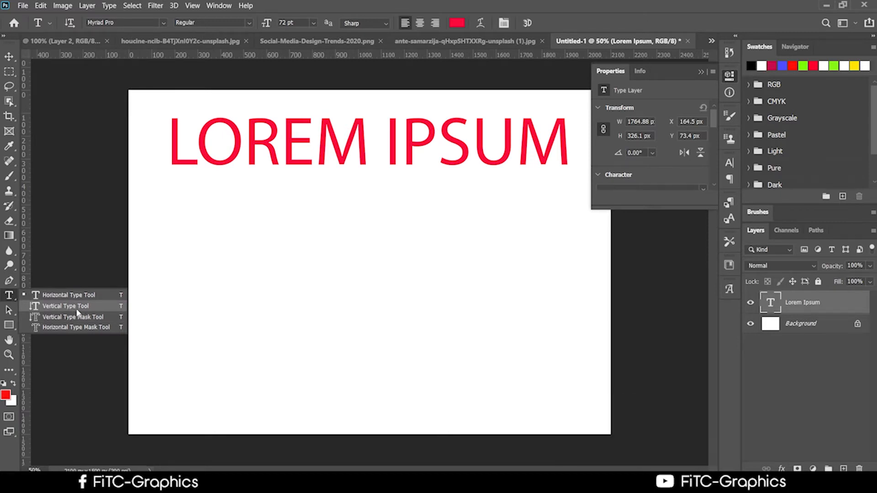
Step: Add vertical LOREM text and move it to the canvas's top-left edge
{"action": "left_click", "coordinate": [78, 310]}
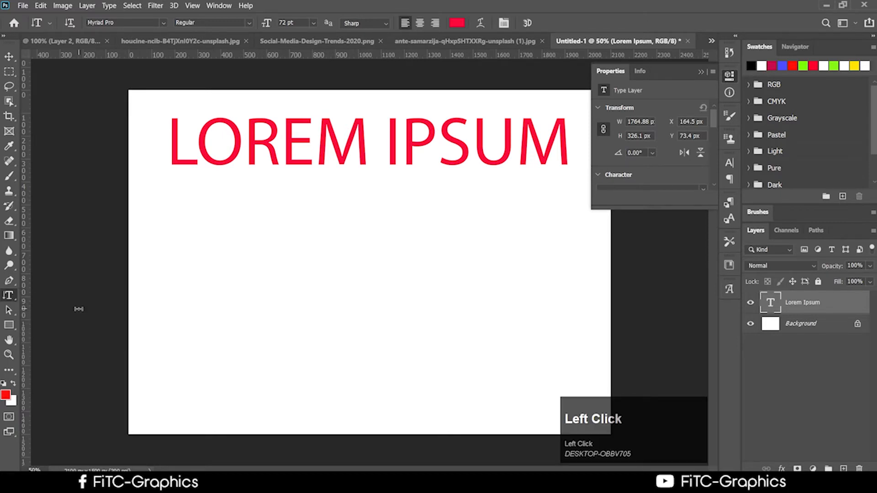
{"action": "left_click", "coordinate": [166, 266]}
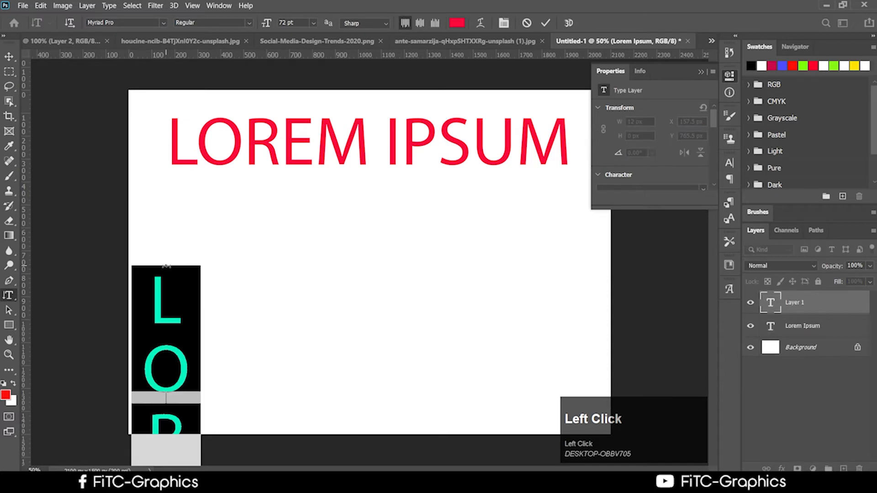
{"action": "left_click", "coordinate": [9, 56]}
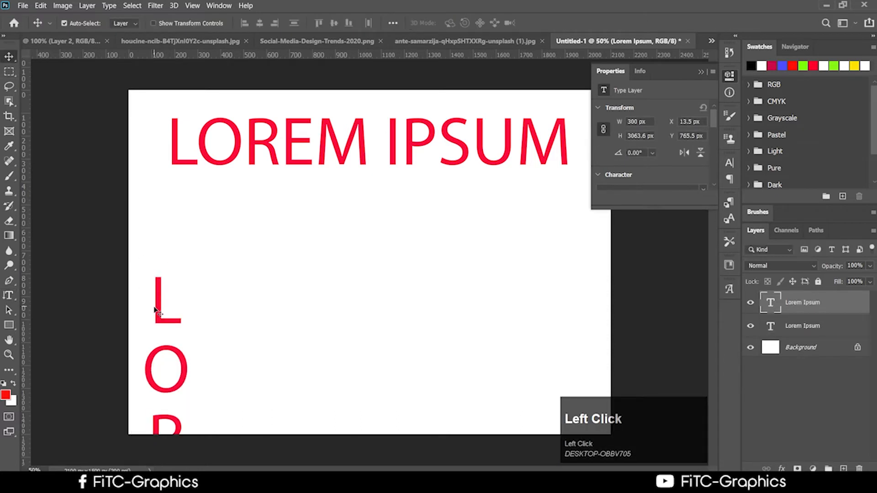
{"action": "left_click_drag", "start_coordinate": [154, 309], "coordinate": [155, 145]}
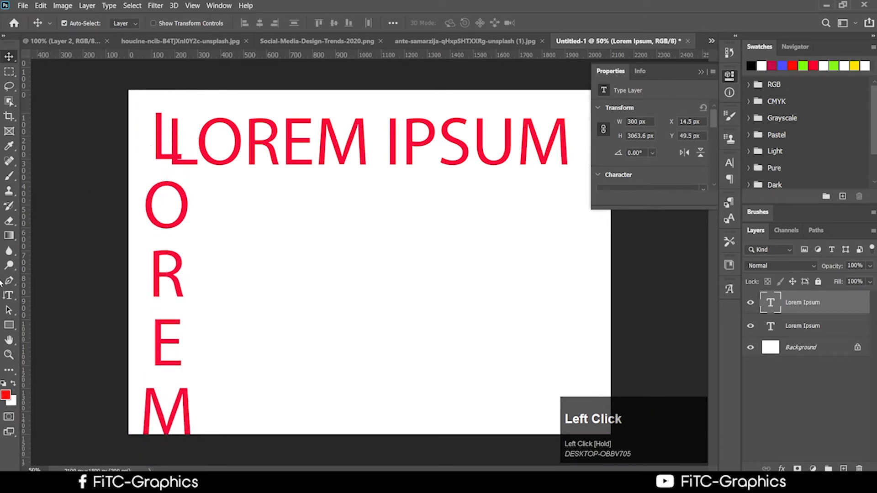
{"action": "left_click", "coordinate": [7, 296]}
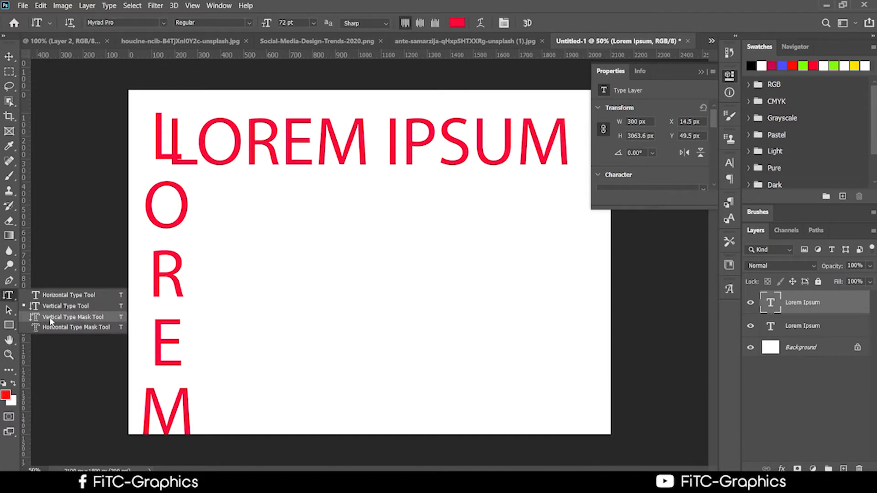
{"action": "left_click", "coordinate": [49, 317]}
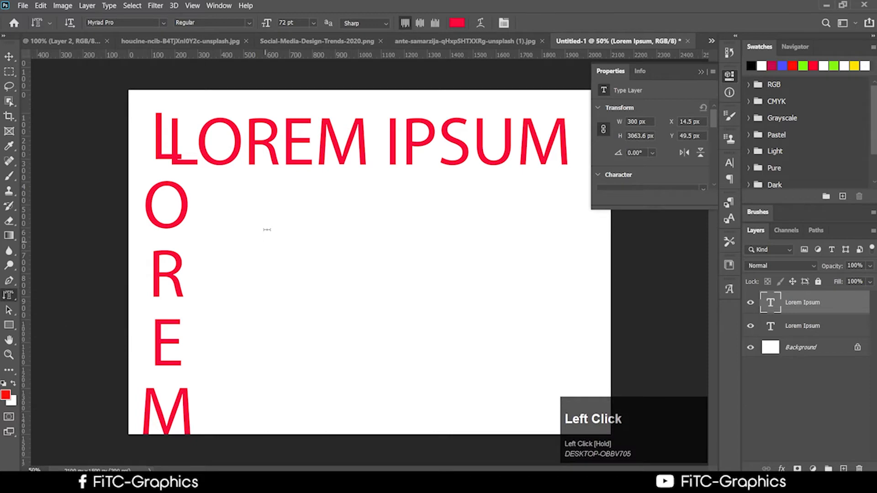
{"action": "left_click", "coordinate": [263, 213]}
{"action": "left_click", "coordinate": [260, 271]}
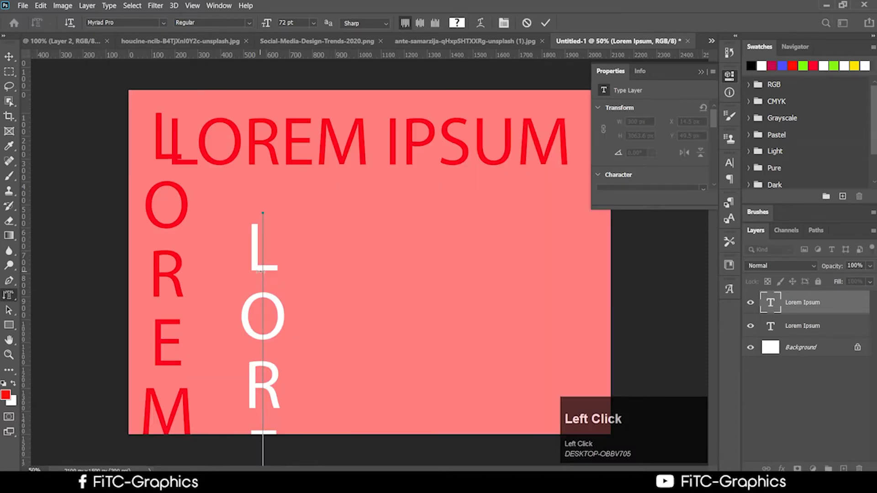
{"action": "left_click", "coordinate": [9, 55]}
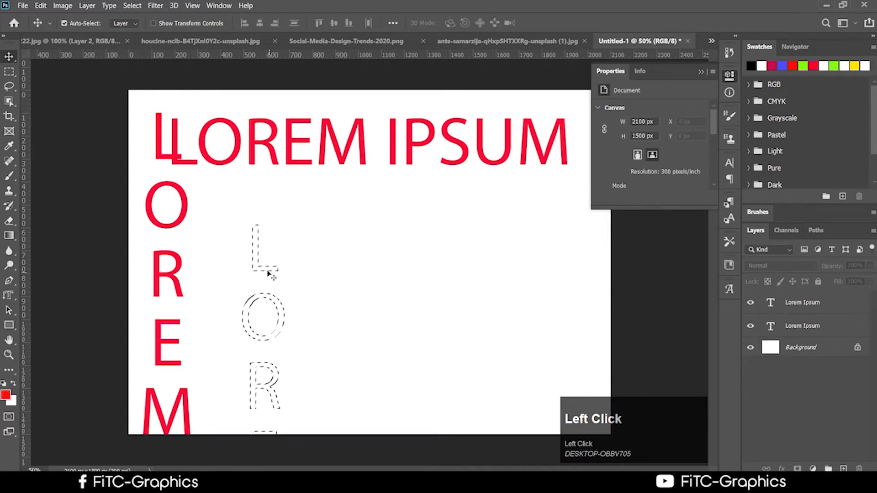
{"action": "left_click", "coordinate": [259, 198]}
{"action": "left_click", "coordinate": [453, 190]}
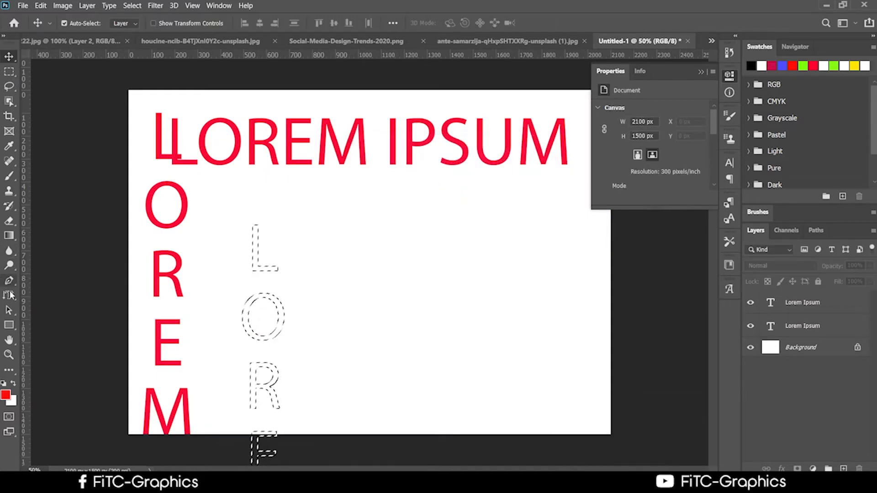
{"action": "left_click", "coordinate": [240, 316], "text": "alt"}
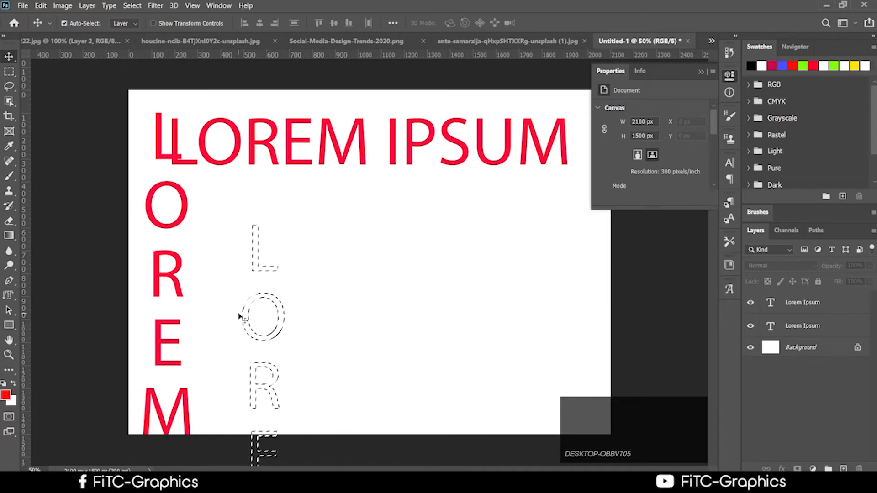
{"action": "left_click", "coordinate": [797, 303]}
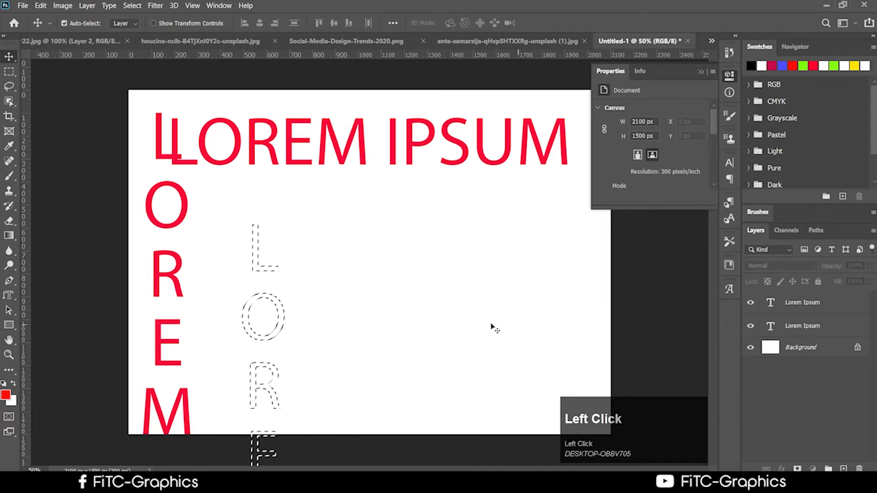
{"action": "left_click", "coordinate": [440, 331]}
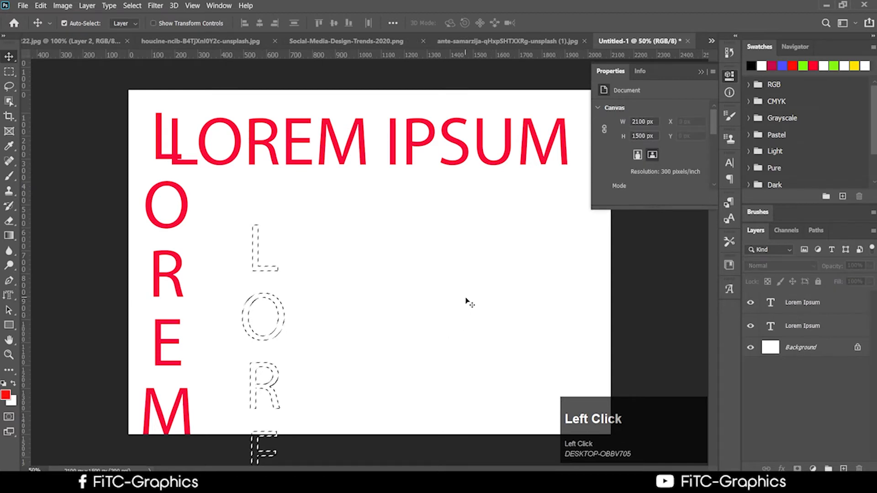
{"action": "left_click", "coordinate": [835, 294]}
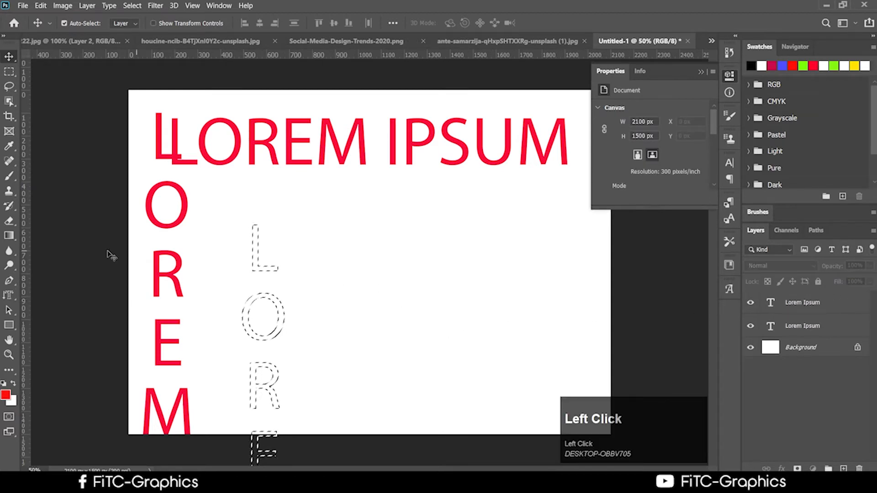
{"action": "left_click", "coordinate": [15, 296]}
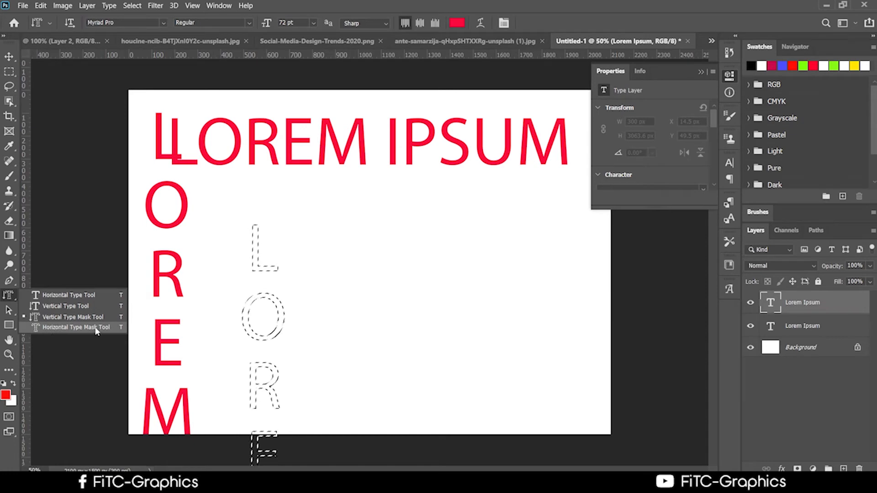
{"action": "left_click", "coordinate": [77, 328]}
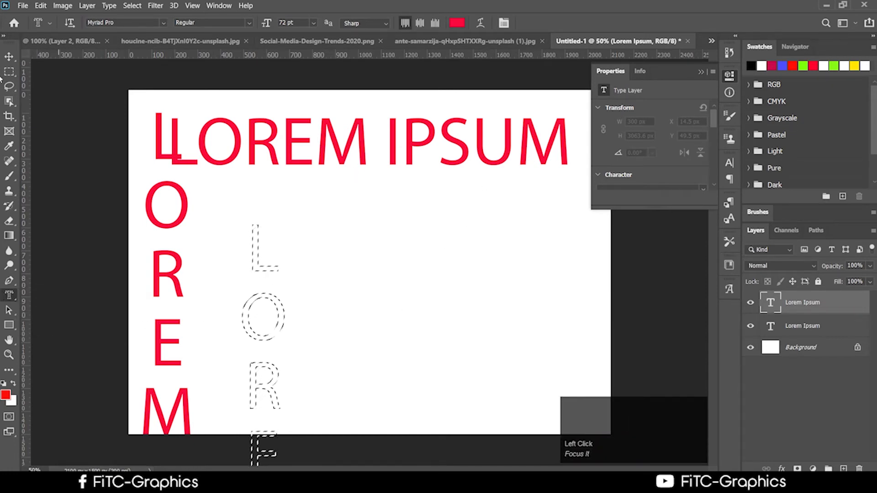
{"action": "left_click", "coordinate": [9, 56]}
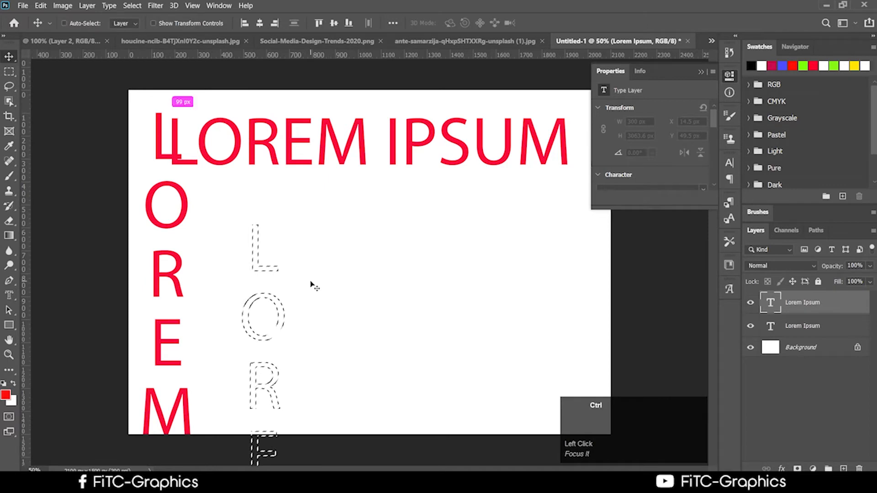
{"action": "key", "text": "ctrl+d"}
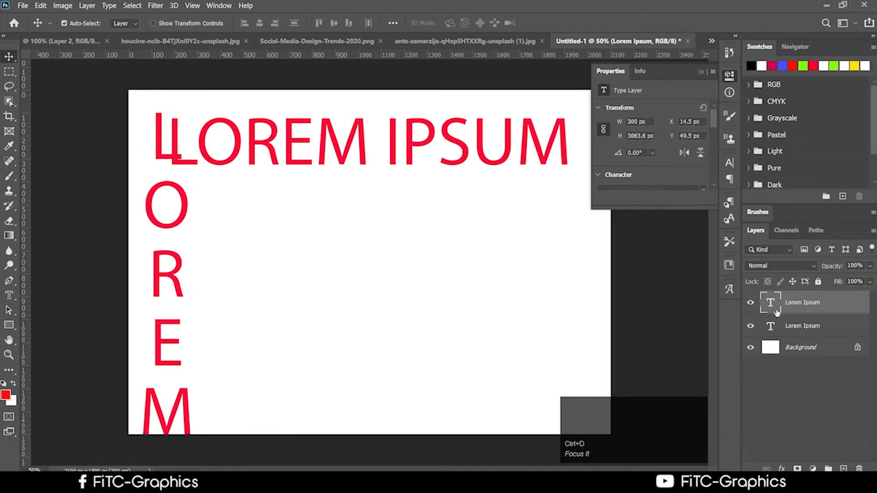
Step: Hide the vertical LOREM layer and move the LOREM IPSUM title down about 62 px
{"action": "left_click", "coordinate": [751, 304]}
{"action": "left_click", "coordinate": [751, 304]}
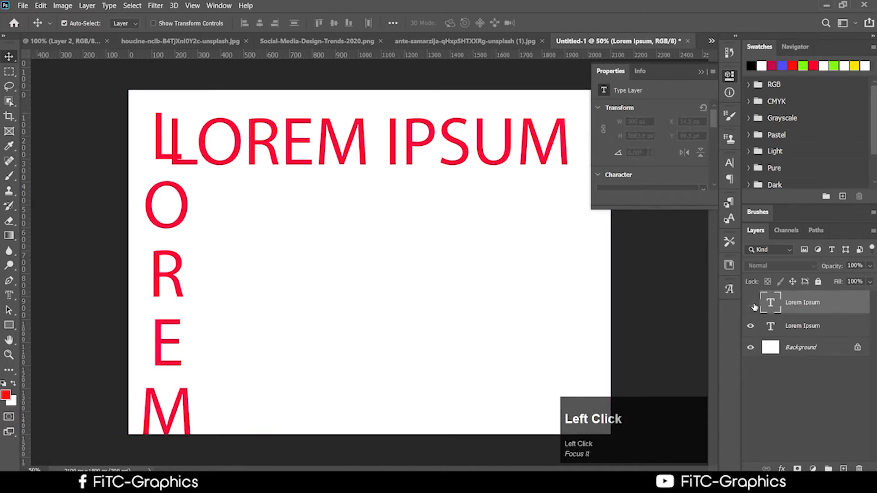
{"action": "left_click", "coordinate": [751, 304]}
{"action": "left_click_drag", "start_coordinate": [322, 136], "coordinate": [302, 168]}
{"action": "key", "text": "ctrl+t"}
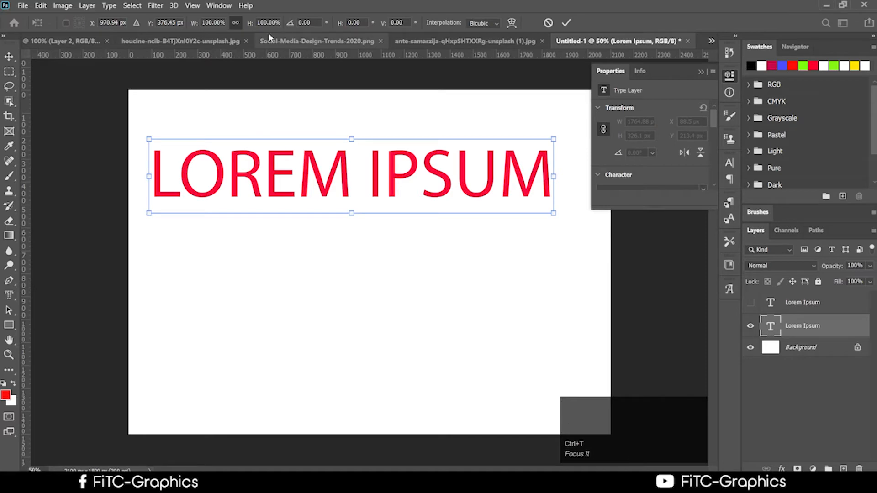
{"action": "left_click", "coordinate": [219, 6]}
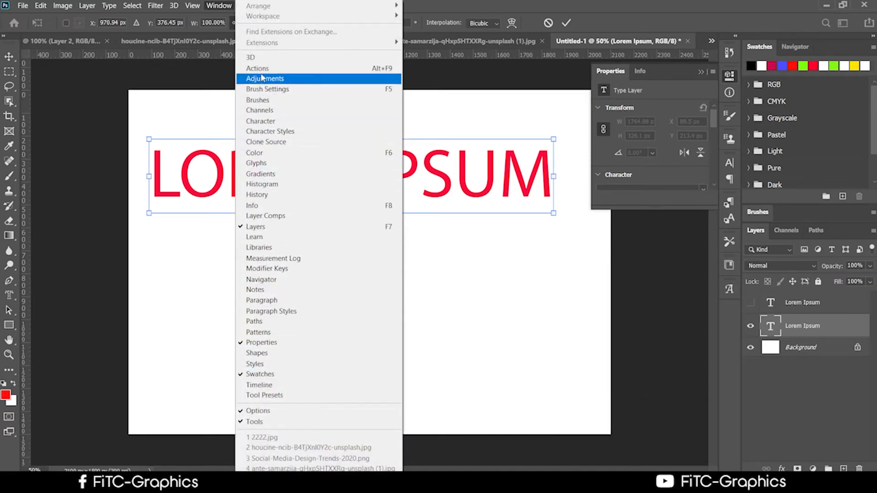
Step: Open the Character panel and browse its flyout menu options
{"action": "left_click", "coordinate": [269, 125]}
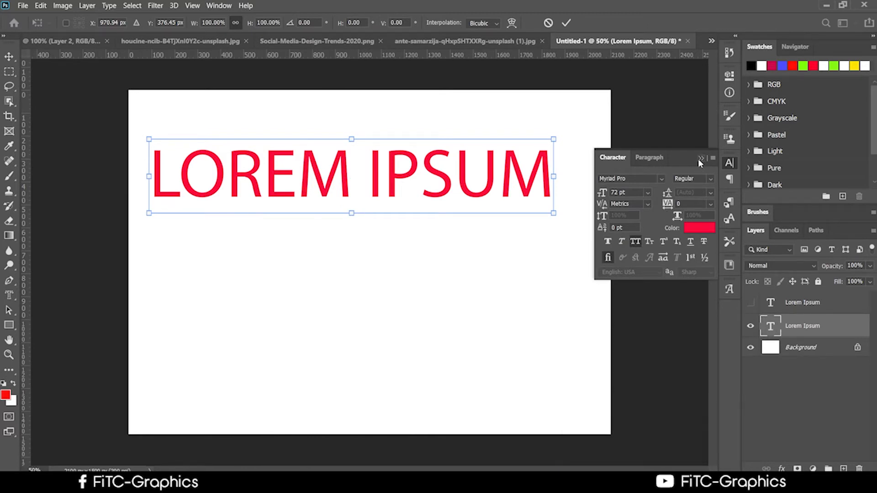
{"action": "left_click", "coordinate": [713, 158]}
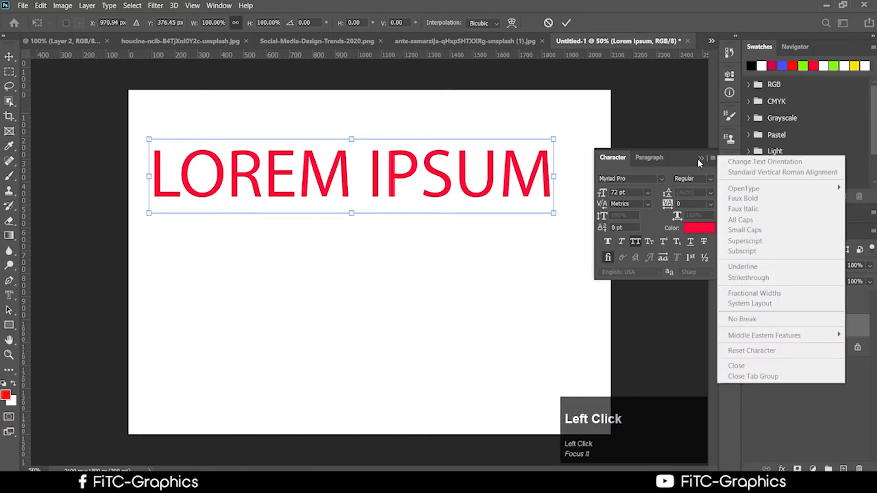
{"action": "left_click", "coordinate": [703, 160]}
{"action": "left_click", "coordinate": [714, 158]}
{"action": "left_click", "coordinate": [696, 160]}
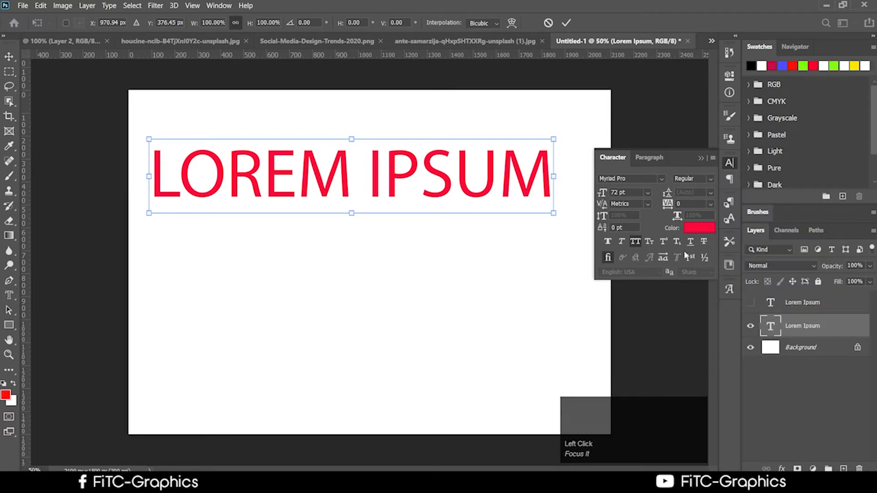
{"action": "left_click", "coordinate": [703, 158]}
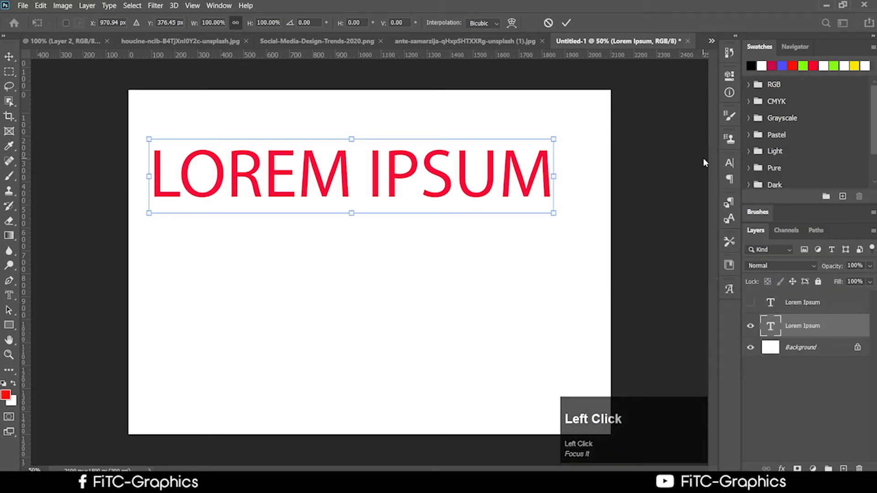
{"action": "left_click", "coordinate": [730, 164]}
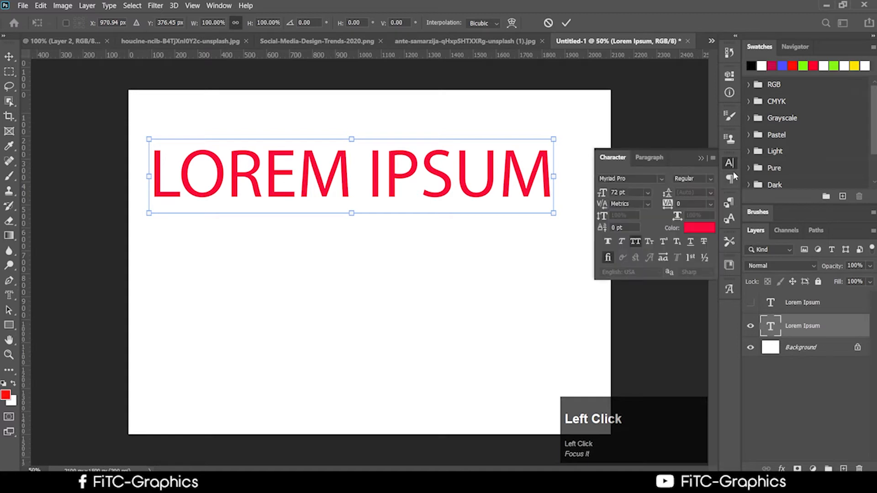
{"action": "left_click", "coordinate": [712, 158]}
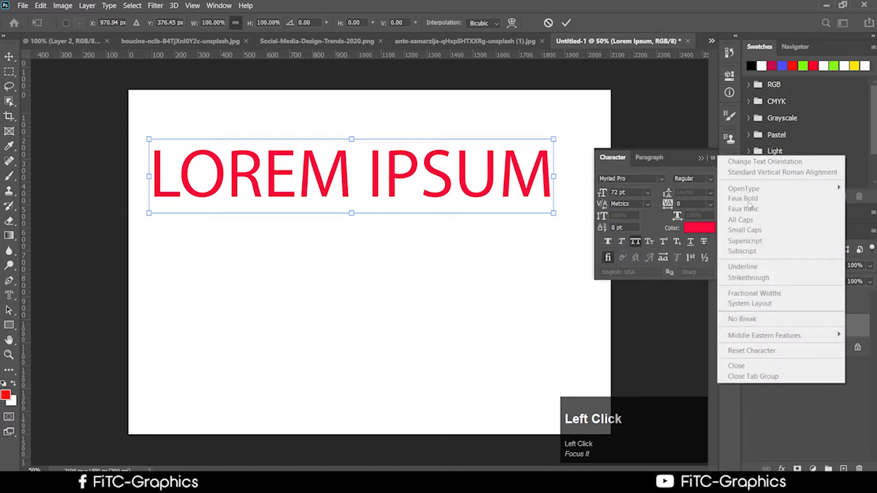
{"action": "left_click", "coordinate": [660, 278]}
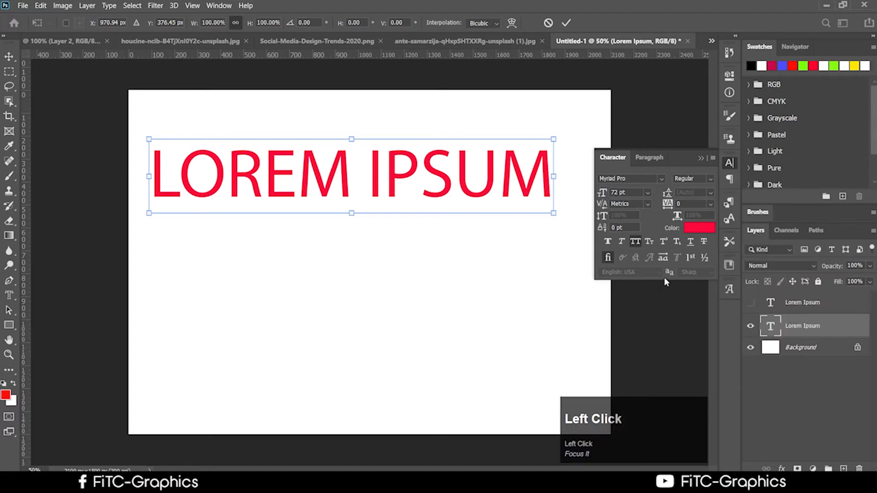
Step: Switch between the Paragraph and Character tabs, then commit the transform on LOREM IPSUM
{"action": "left_click", "coordinate": [708, 159]}
{"action": "left_click", "coordinate": [661, 160]}
{"action": "left_click", "coordinate": [662, 160]}
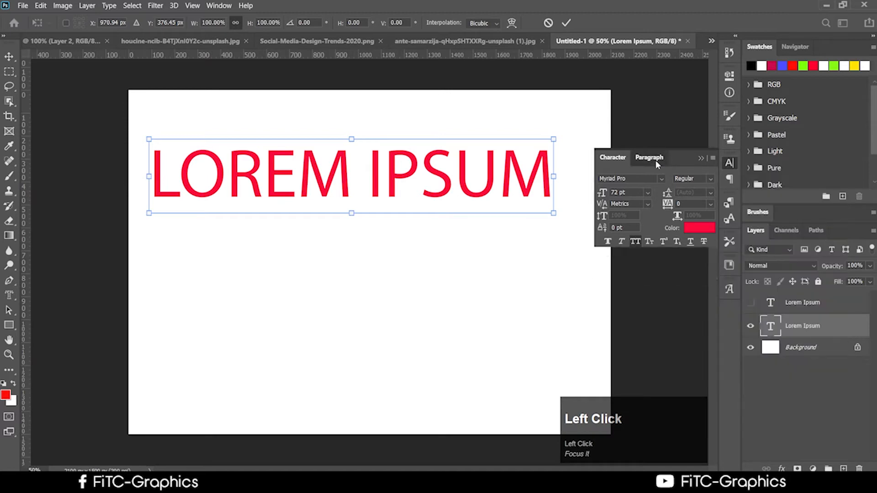
{"action": "left_click", "coordinate": [613, 157]}
{"action": "left_click", "coordinate": [713, 158]}
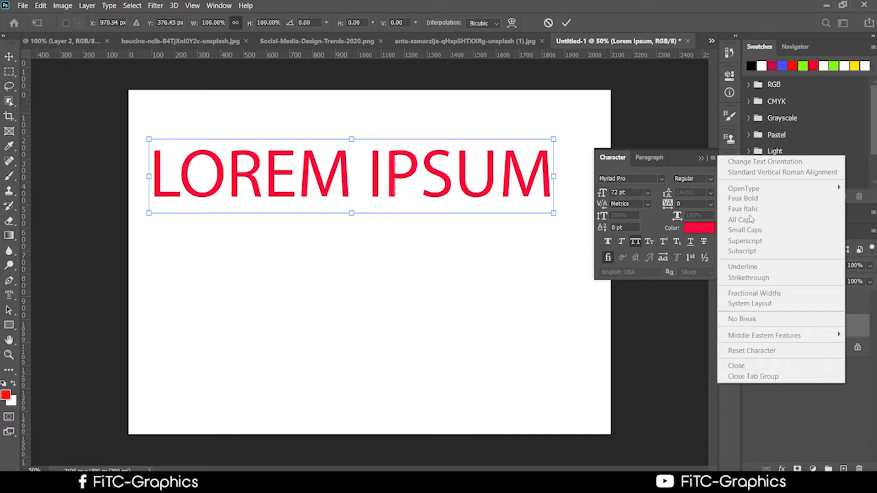
{"action": "left_click", "coordinate": [662, 278]}
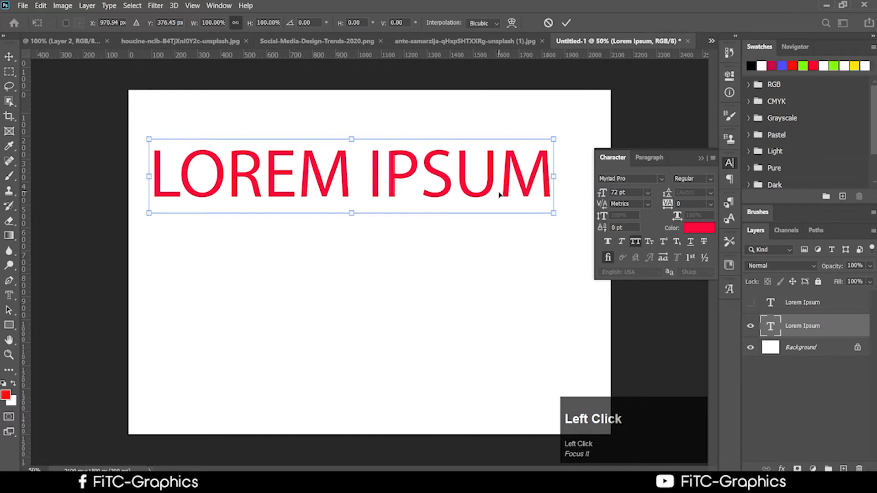
{"action": "key", "text": "Return"}
Step: Select the L of LOREM and set it to 48 pt, then back to 72 pt
{"action": "double_click", "coordinate": [543, 171]}
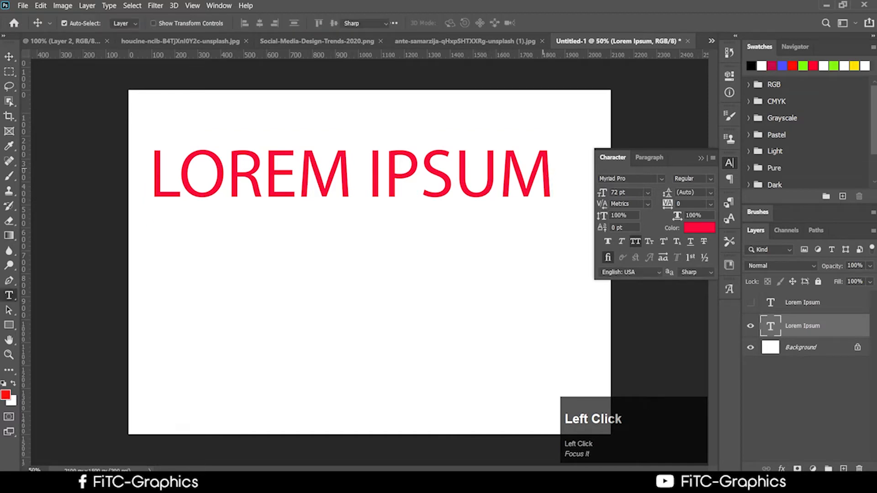
{"action": "left_click", "coordinate": [13, 56]}
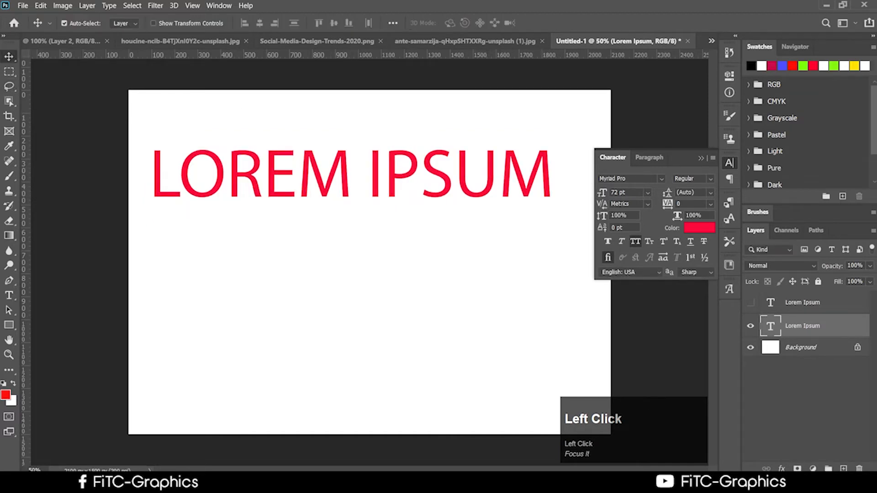
{"action": "left_click", "coordinate": [648, 194]}
{"action": "left_click", "coordinate": [476, 212]}
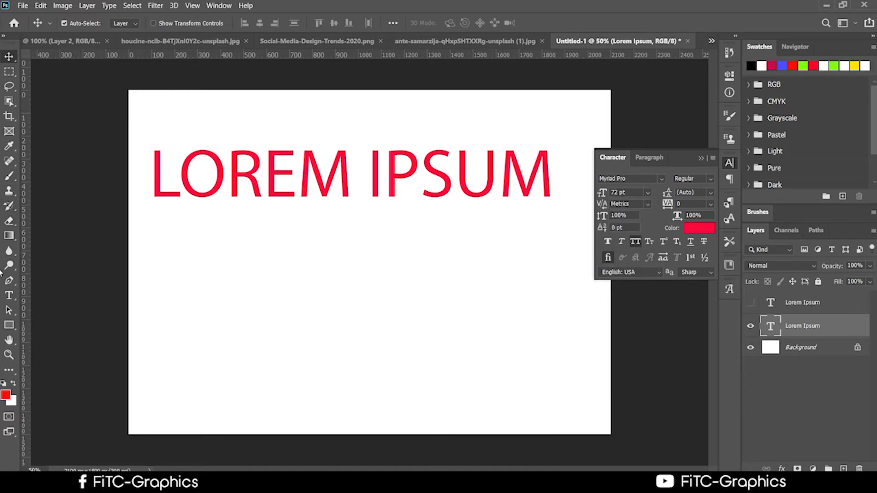
{"action": "left_click", "coordinate": [9, 295]}
{"action": "left_click_drag", "start_coordinate": [174, 191], "coordinate": [144, 177]}
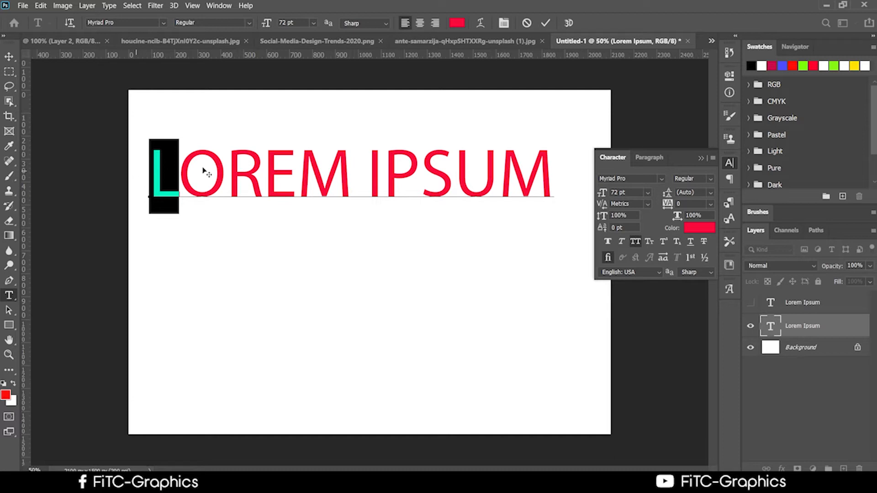
{"action": "left_click", "coordinate": [648, 194]}
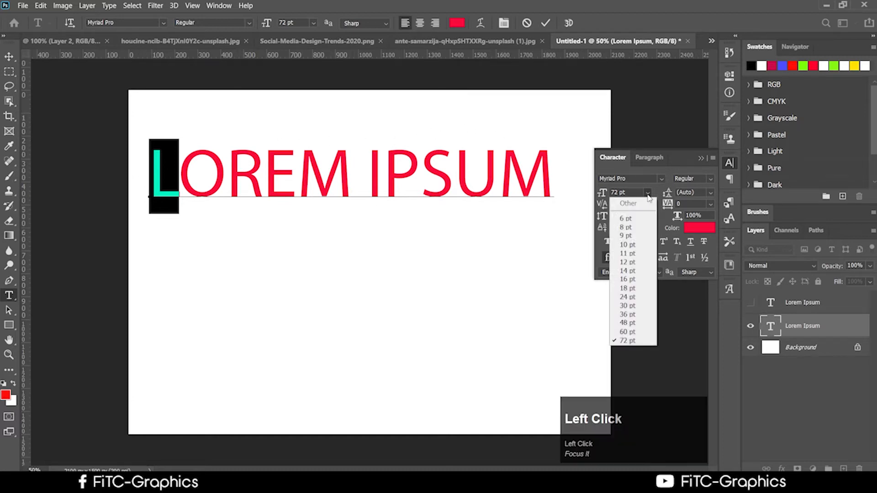
{"action": "left_click", "coordinate": [636, 323]}
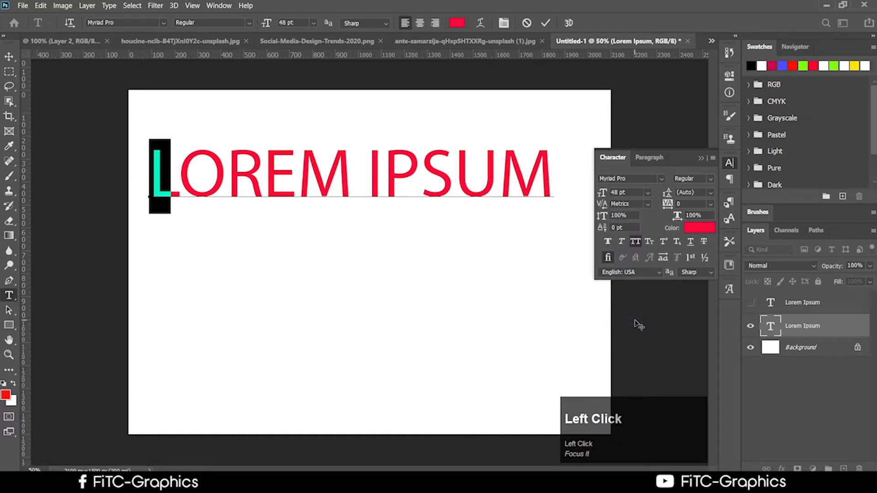
{"action": "left_click", "coordinate": [647, 192]}
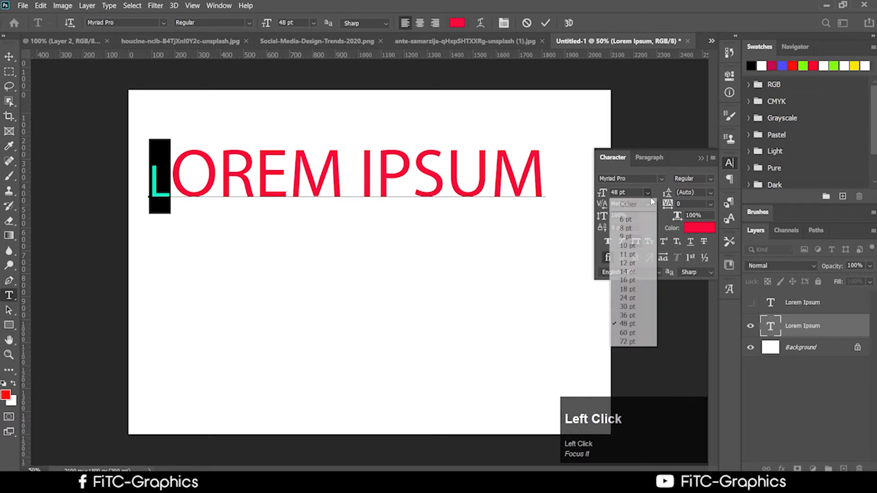
{"action": "left_click", "coordinate": [630, 342]}
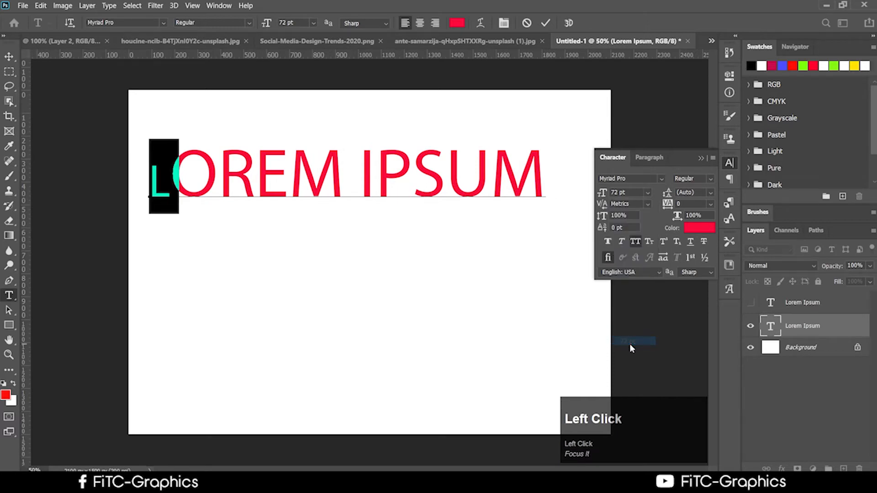
Step: Enter 100 pt for the L in the options-bar font size field
{"action": "left_click", "coordinate": [314, 23]}
{"action": "left_click", "coordinate": [314, 23]}
{"action": "left_click_drag", "start_coordinate": [260, 27], "coordinate": [261, 28]}
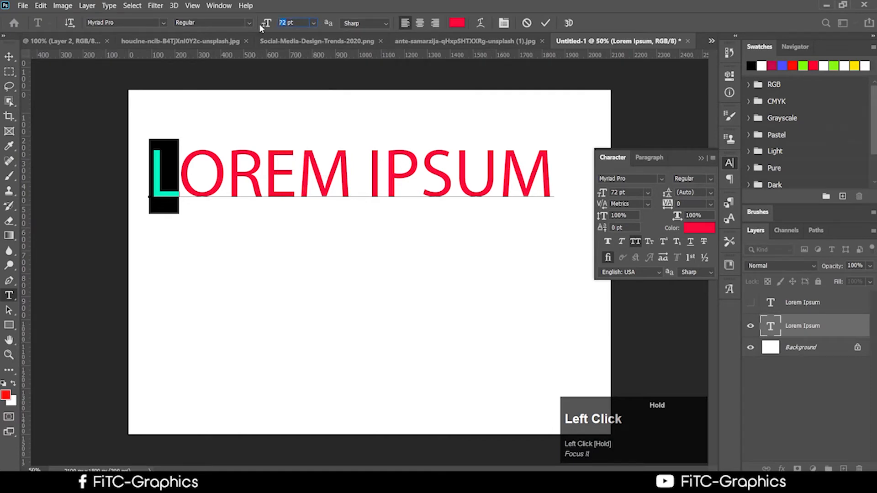
{"action": "type", "text": "10"}
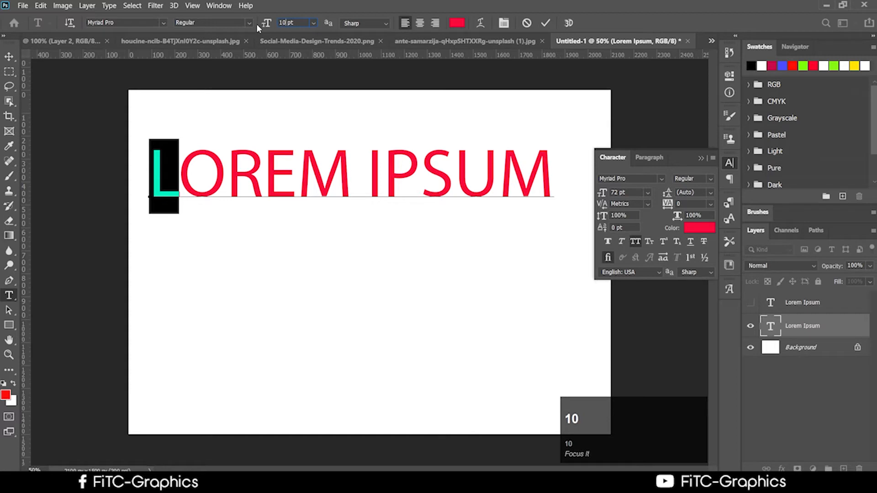
{"action": "type", "text": "0"}
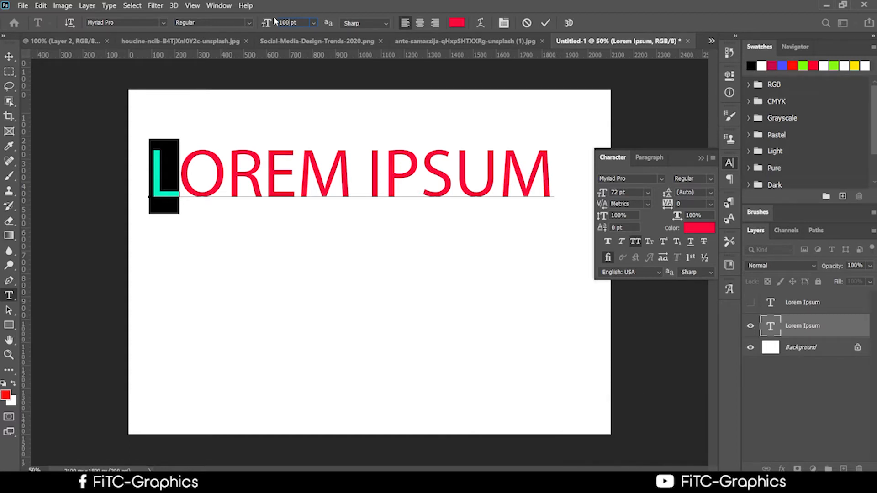
{"action": "left_click", "coordinate": [301, 23]}
Step: Commit the 100 pt L, then check the font style list without changing it
{"action": "left_click", "coordinate": [546, 24]}
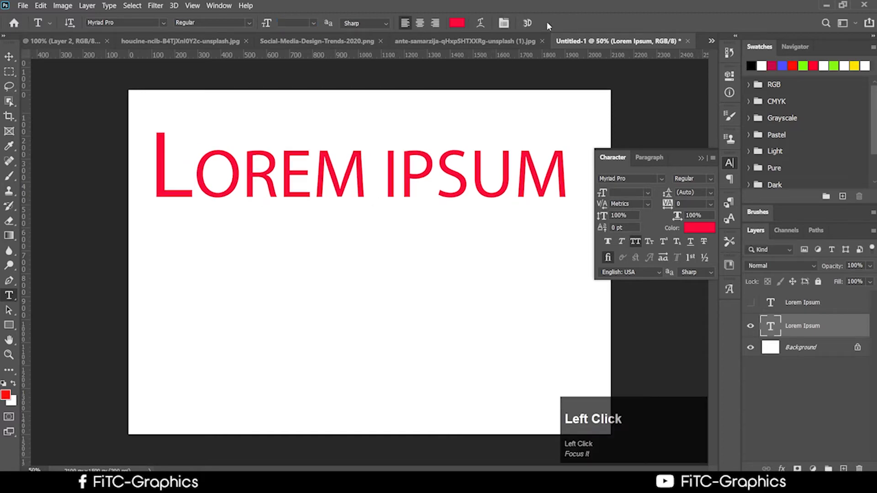
{"action": "left_click", "coordinate": [163, 156]}
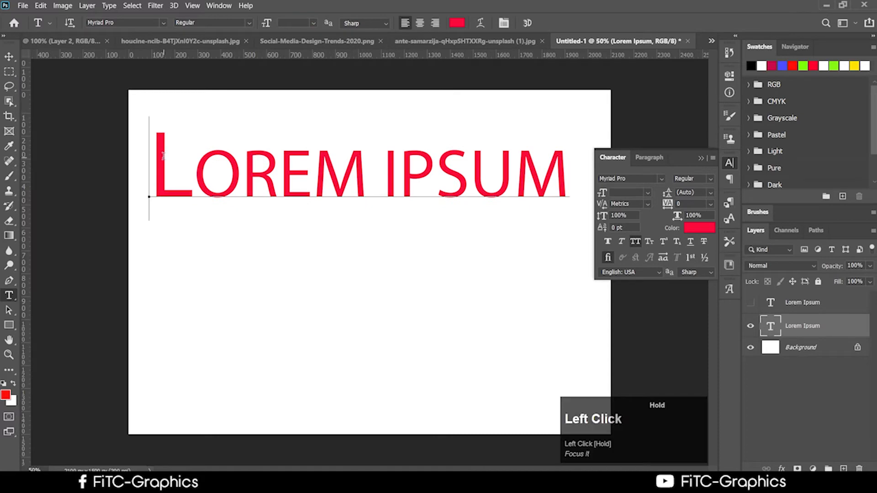
{"action": "left_click_drag", "start_coordinate": [158, 156], "coordinate": [182, 141]}
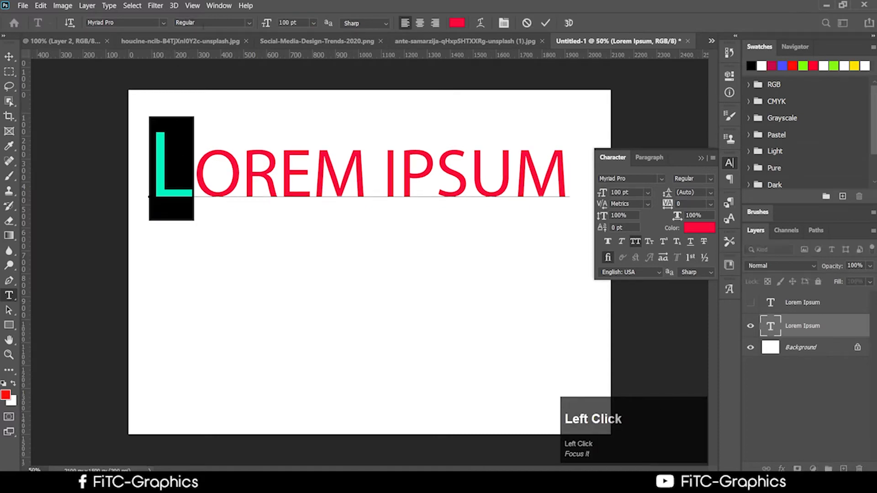
{"action": "left_click", "coordinate": [204, 24]}
{"action": "left_click", "coordinate": [250, 23]}
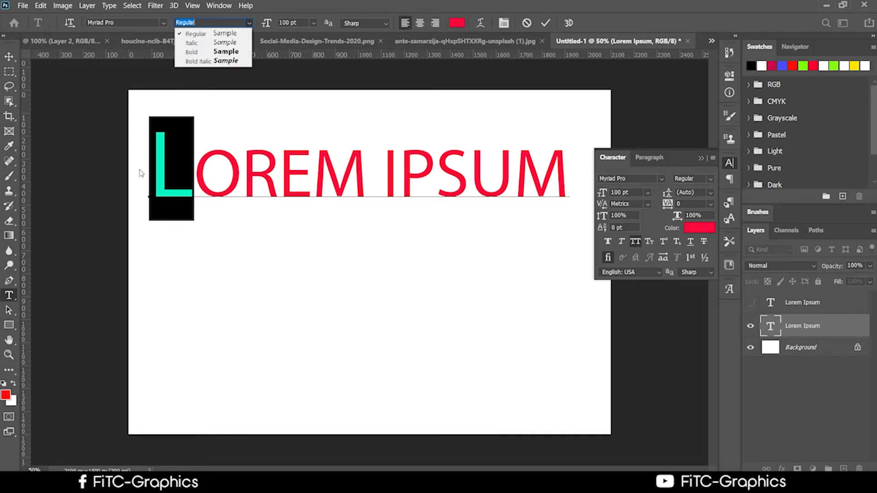
{"action": "left_click", "coordinate": [189, 192]}
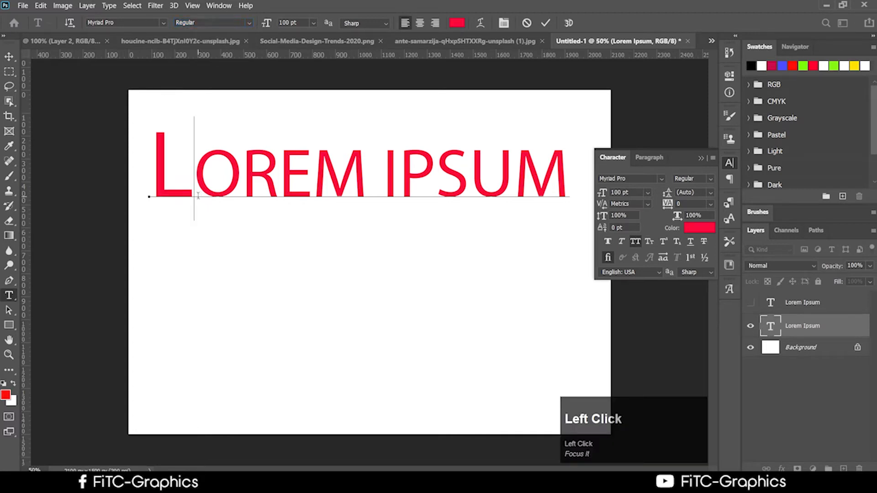
Step: Reselect the enlarged L at the start of the LOREM IPSUM title
{"action": "left_click_drag", "start_coordinate": [197, 195], "coordinate": [138, 186]}
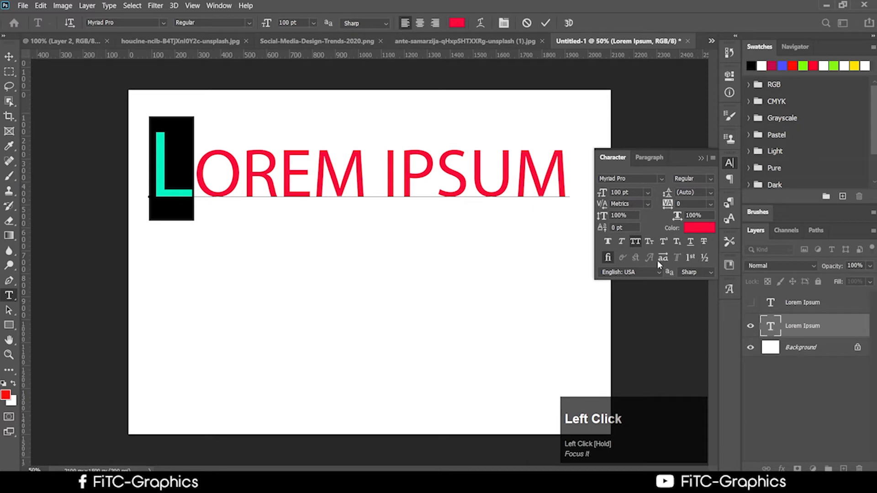
{"action": "left_click", "coordinate": [202, 181]}
{"action": "left_click_drag", "start_coordinate": [196, 191], "coordinate": [138, 186]}
{"action": "left_click", "coordinate": [279, 184]}
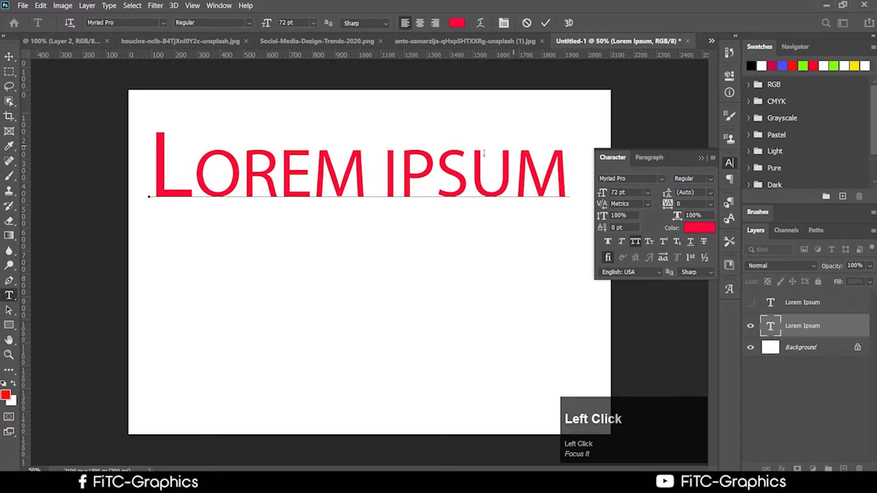
{"action": "left_click_drag", "start_coordinate": [196, 192], "coordinate": [135, 191]}
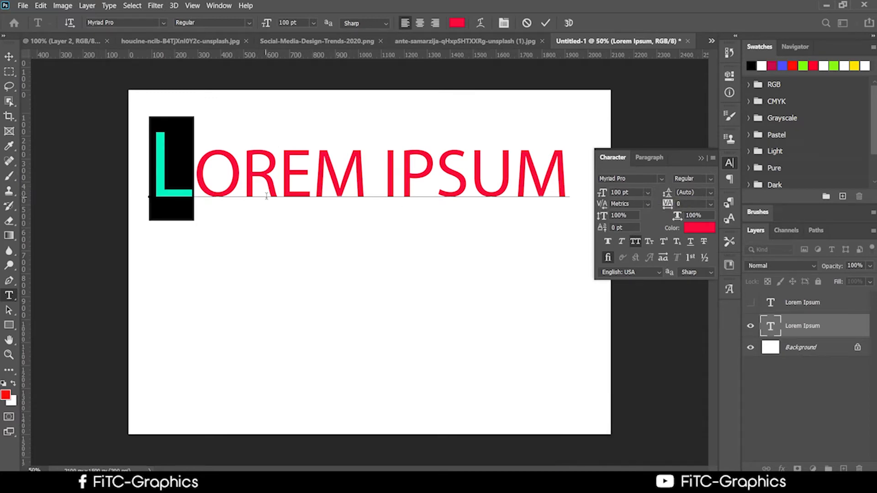
{"action": "left_click", "coordinate": [201, 187]}
{"action": "left_click_drag", "start_coordinate": [201, 187], "coordinate": [141, 174]}
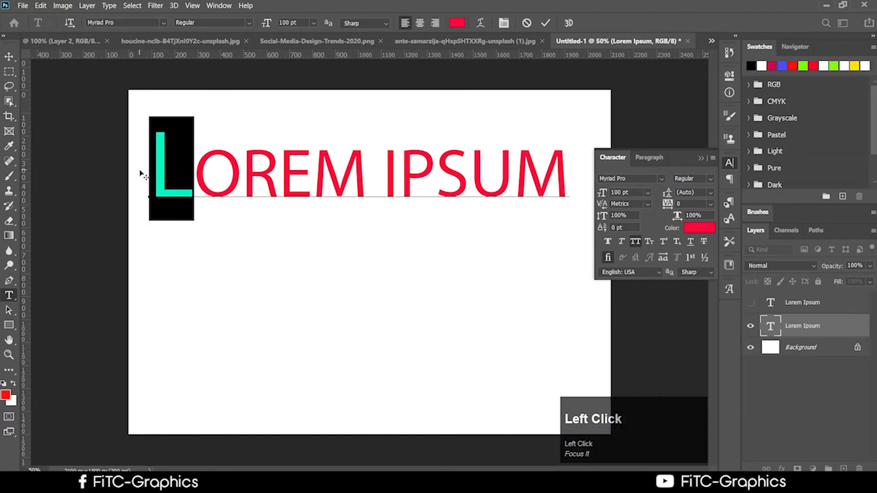
Step: Colour the selected 100 pt L yellow-green (#a5e707)
{"action": "left_click", "coordinate": [5, 395]}
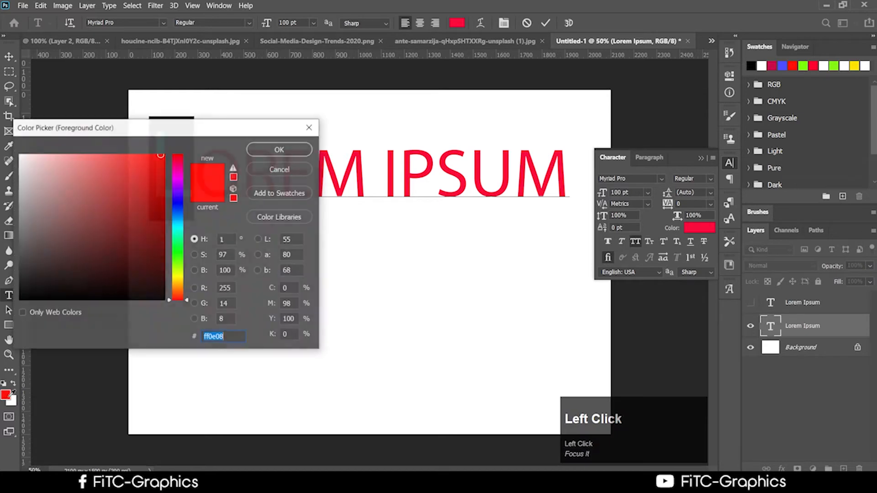
{"action": "left_click", "coordinate": [178, 269]}
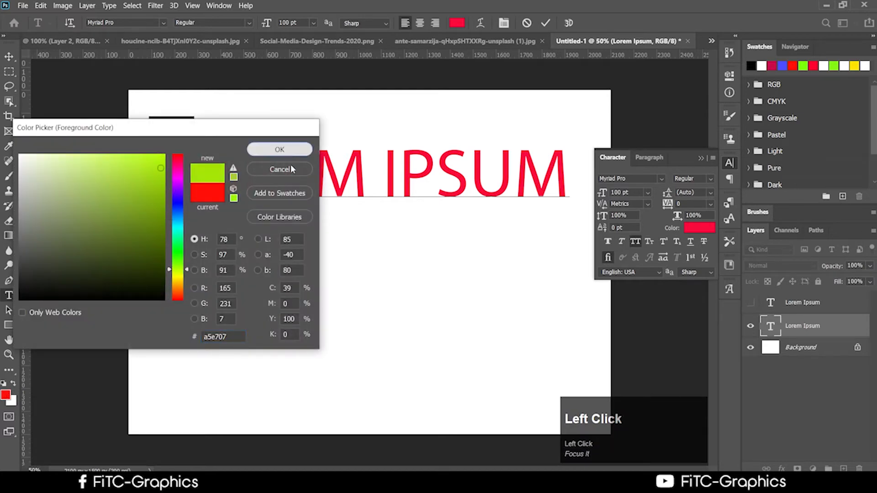
{"action": "left_click", "coordinate": [279, 149]}
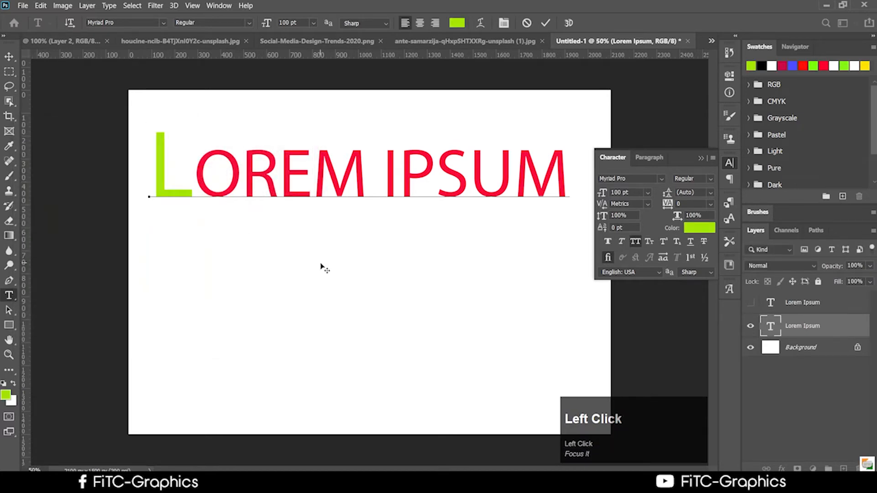
Step: Reselect the green L, check the kerning options unchanged, then deselect it
{"action": "left_click_drag", "start_coordinate": [195, 183], "coordinate": [118, 177]}
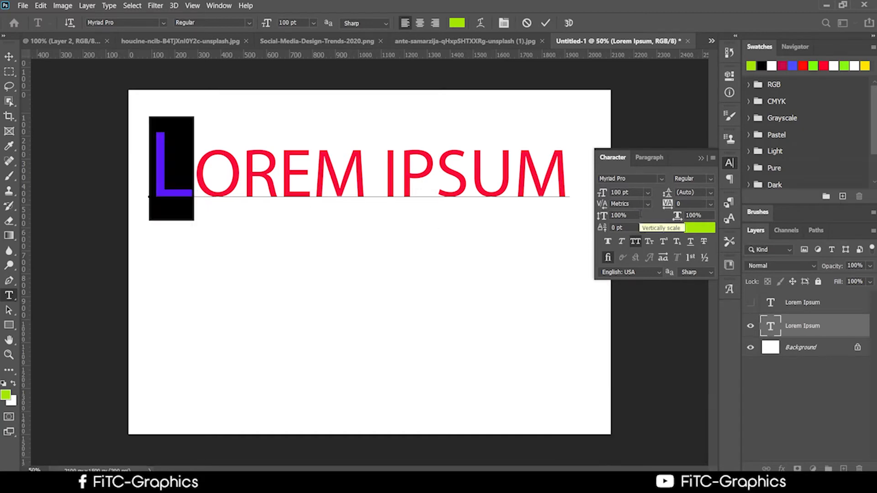
{"action": "left_click", "coordinate": [648, 204]}
{"action": "left_click", "coordinate": [648, 205]}
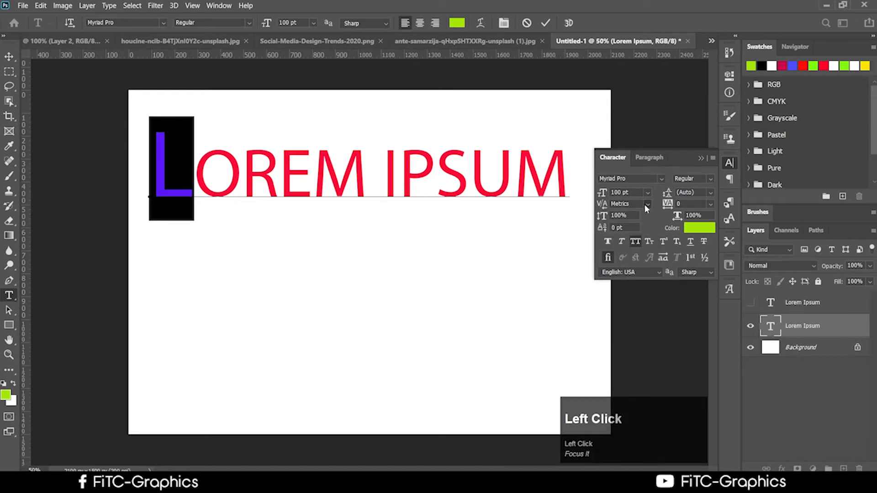
{"action": "left_click", "coordinate": [311, 193]}
Step: Select OREM and switch its kerning from Optical to Metrics
{"action": "left_click_drag", "start_coordinate": [365, 183], "coordinate": [218, 185]}
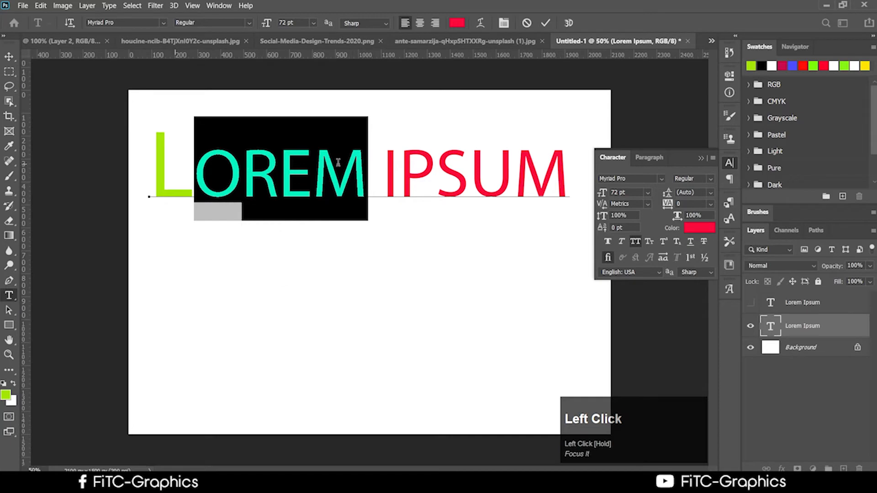
{"action": "left_click", "coordinate": [647, 205]}
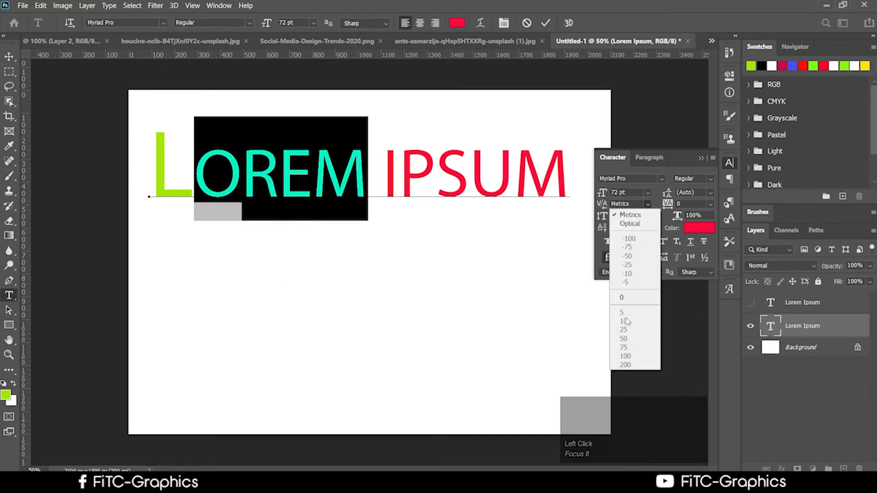
{"action": "left_click", "coordinate": [630, 224]}
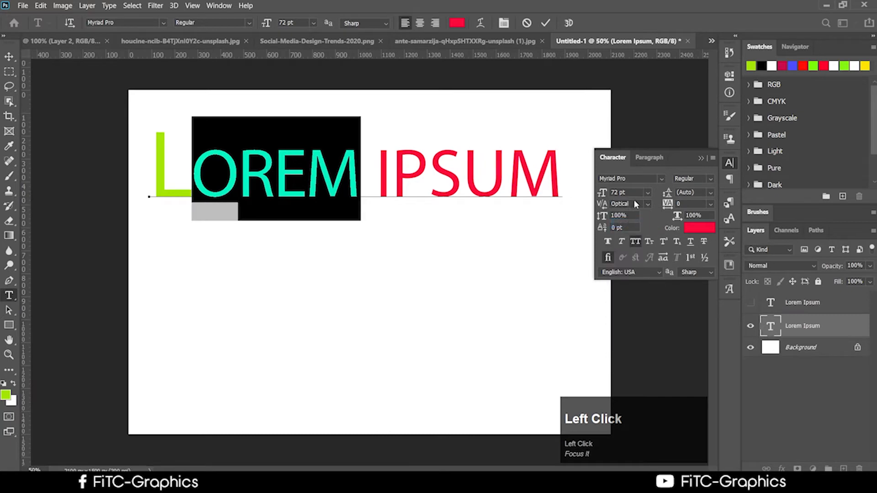
{"action": "left_click", "coordinate": [647, 204]}
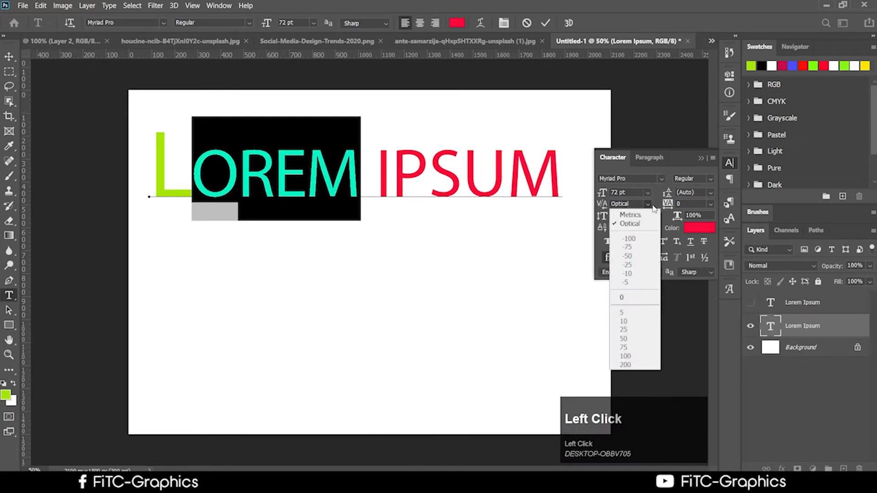
{"action": "left_click", "coordinate": [642, 216]}
{"action": "left_click", "coordinate": [648, 203]}
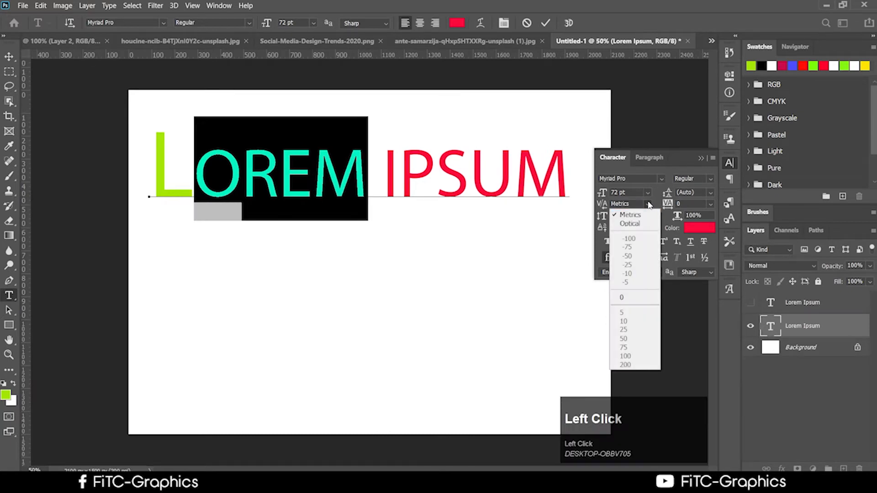
Step: Recheck the kerning list unchanged, then select the whole LOREM IPSUM line
{"action": "left_click", "coordinate": [645, 204]}
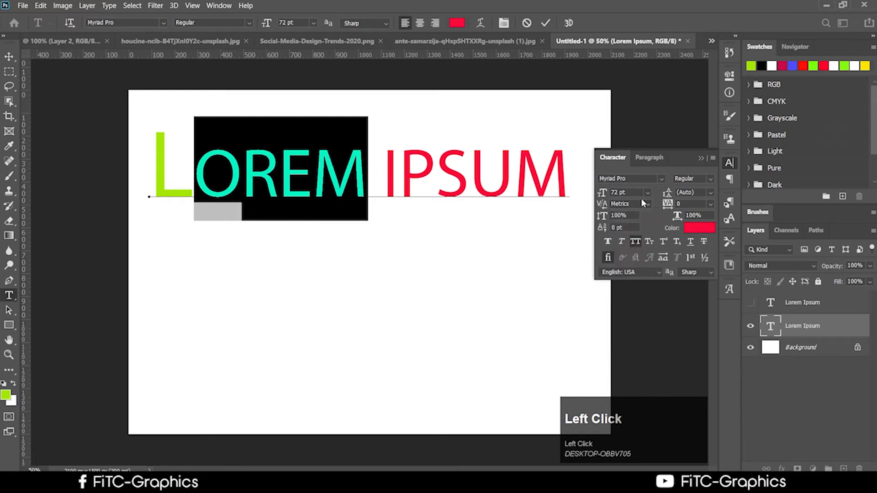
{"action": "left_click", "coordinate": [646, 202]}
{"action": "left_click", "coordinate": [645, 201]}
{"action": "left_click", "coordinate": [645, 201]}
{"action": "left_click", "coordinate": [645, 201]}
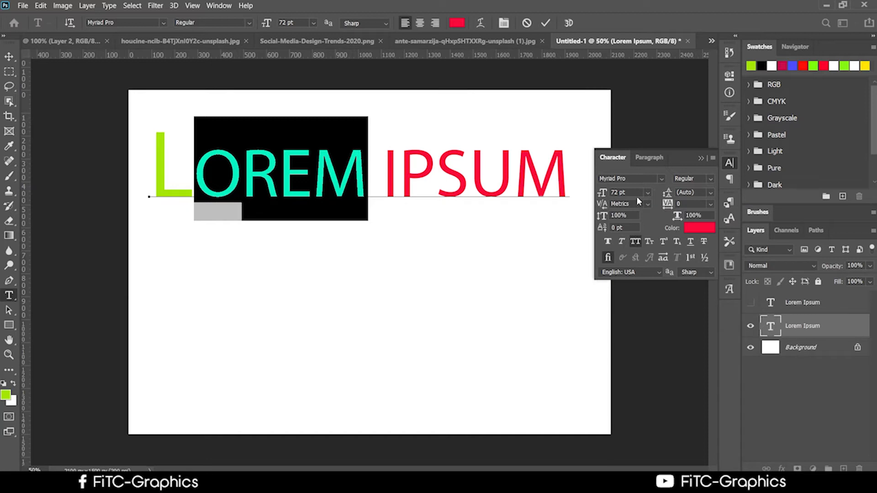
{"action": "left_click", "coordinate": [648, 205]}
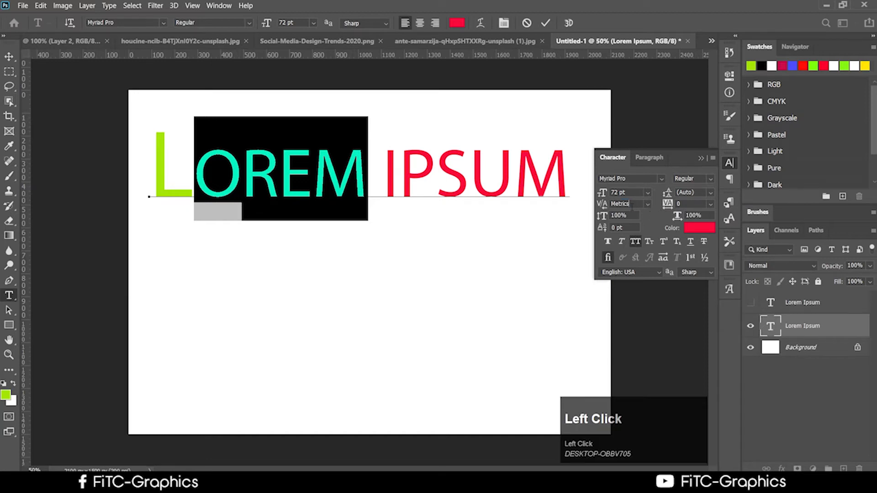
{"action": "left_click", "coordinate": [647, 205]}
{"action": "left_click", "coordinate": [514, 167]}
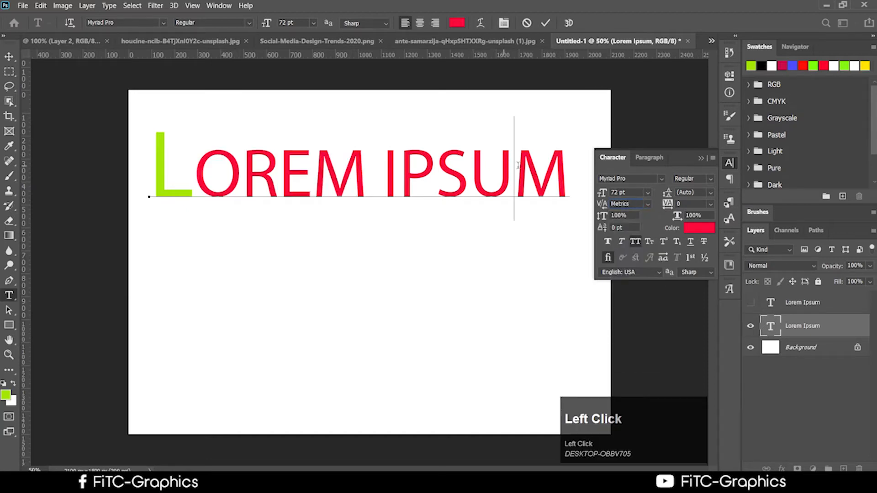
{"action": "left_click_drag", "start_coordinate": [570, 169], "coordinate": [24, 170]}
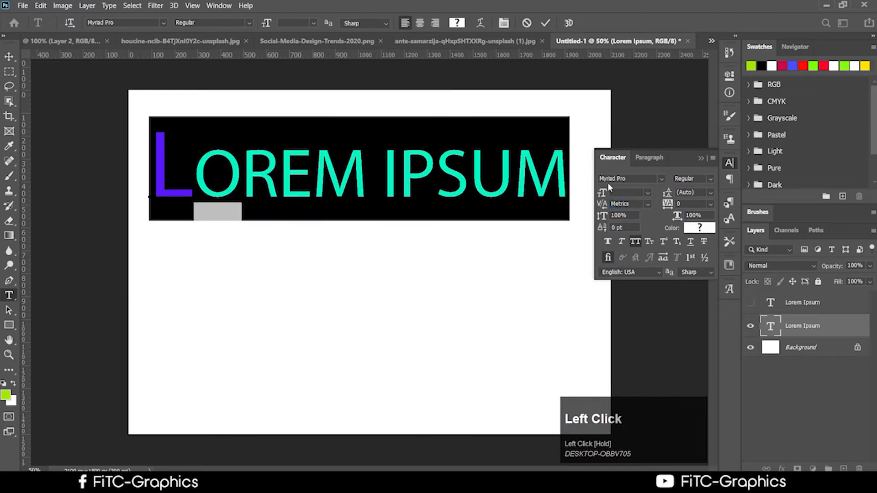
Step: Select the entire LOREM IPSUM title and shrink it to 24 pt
{"action": "left_click", "coordinate": [648, 204]}
{"action": "left_click", "coordinate": [396, 166]}
{"action": "left_click", "coordinate": [9, 57]}
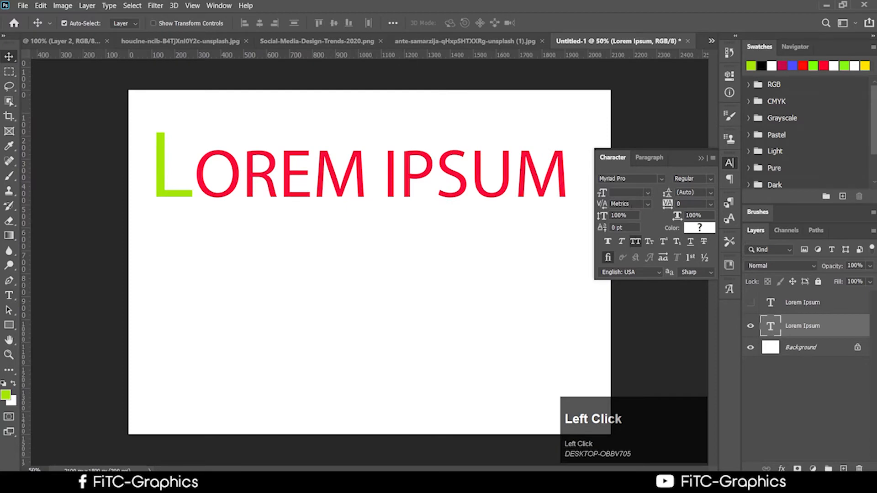
{"action": "left_click", "coordinate": [647, 204]}
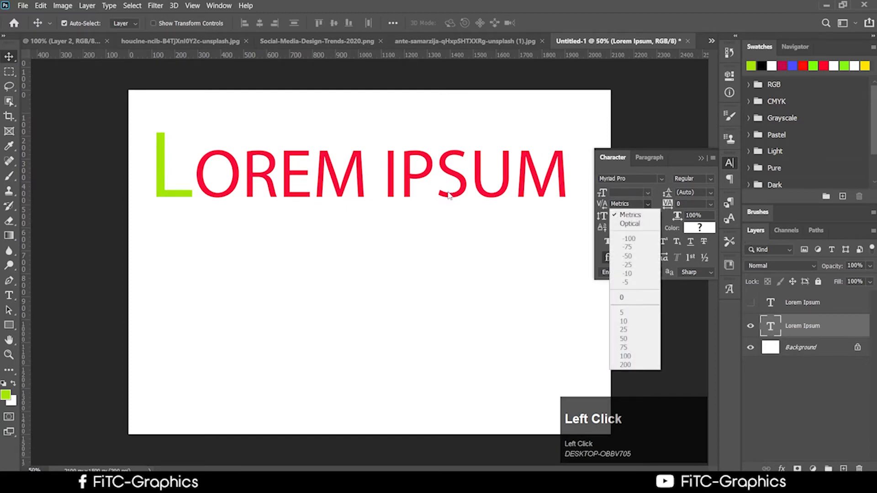
{"action": "left_click", "coordinate": [374, 162]}
{"action": "left_click", "coordinate": [8, 296]}
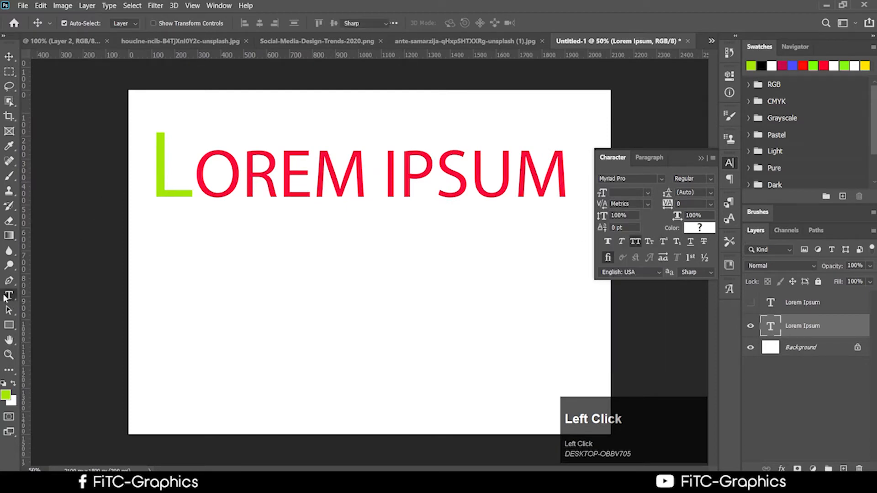
{"action": "left_click", "coordinate": [370, 183]}
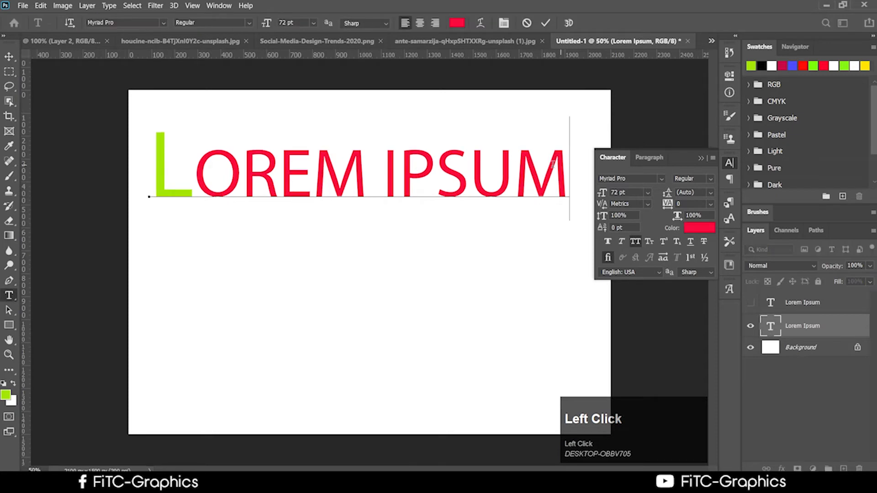
{"action": "left_click_drag", "start_coordinate": [568, 183], "coordinate": [117, 187]}
{"action": "left_click", "coordinate": [648, 193]}
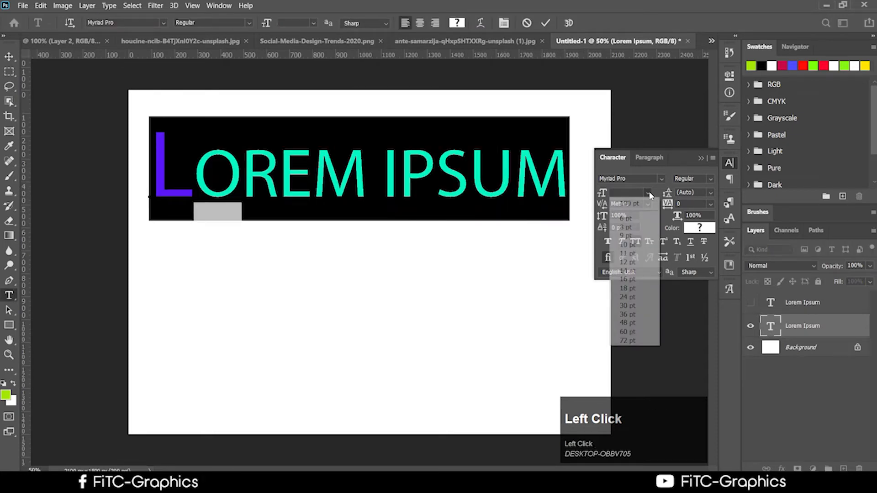
{"action": "left_click", "coordinate": [627, 297]}
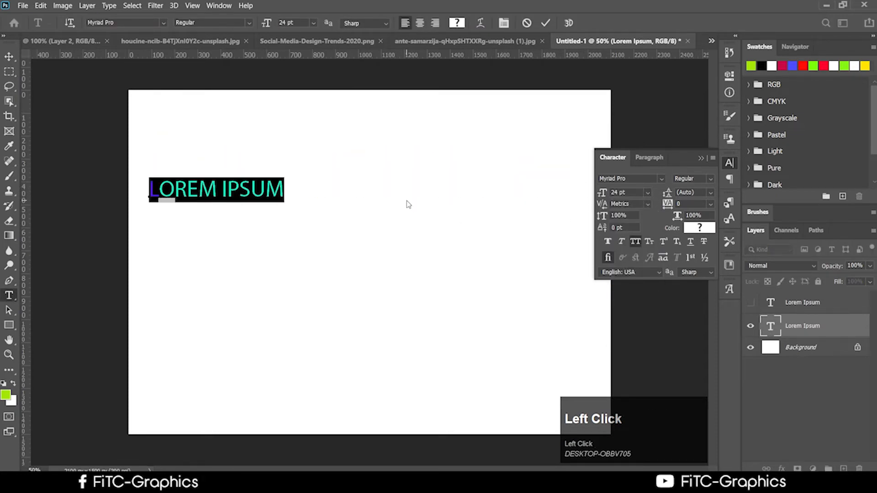
{"action": "left_click", "coordinate": [288, 188]}
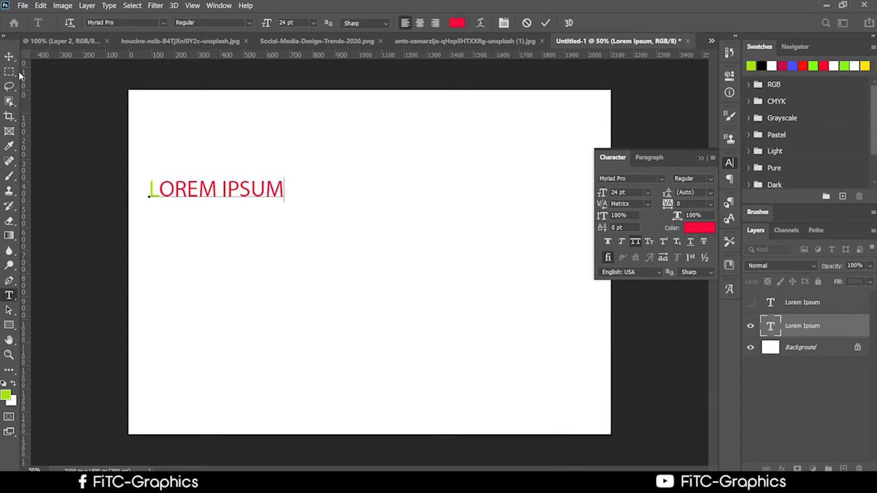
Step: Move the title to the top centre and drag a paragraph text box below it
{"action": "left_click", "coordinate": [9, 56]}
{"action": "left_click_drag", "start_coordinate": [272, 197], "coordinate": [380, 198]}
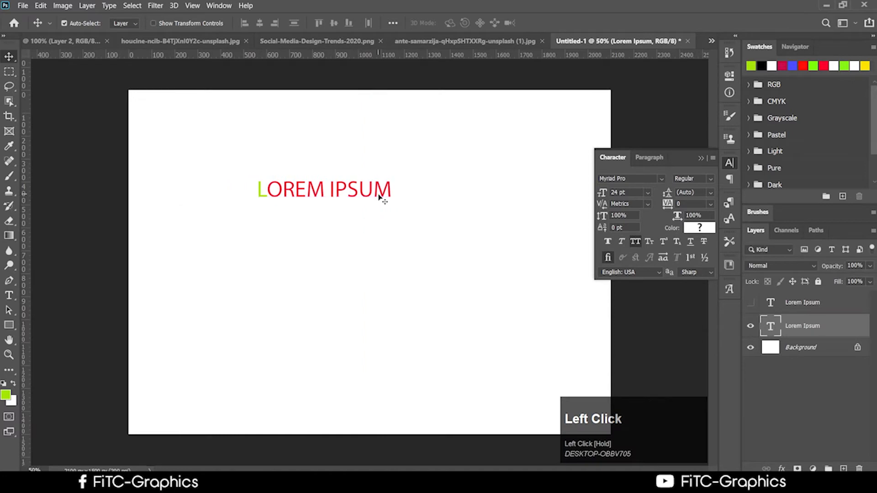
{"action": "right_click", "coordinate": [819, 326]}
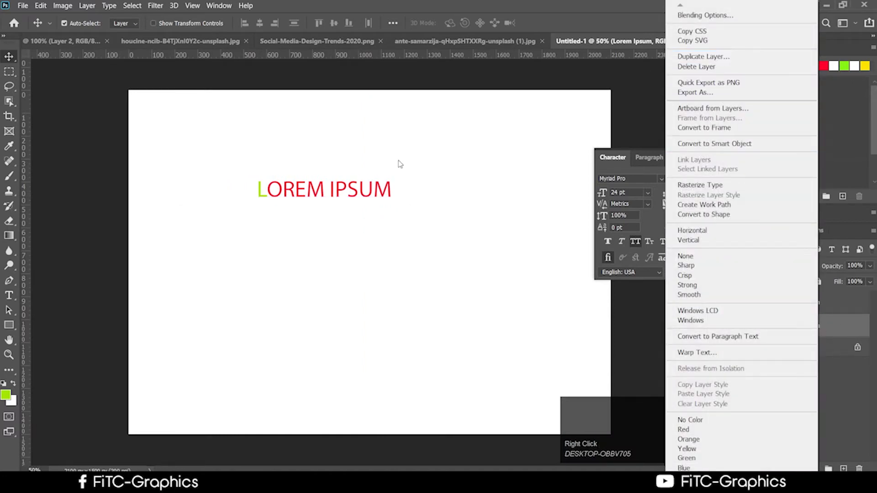
{"action": "left_click", "coordinate": [383, 175]}
{"action": "left_click_drag", "start_coordinate": [351, 196], "coordinate": [387, 150]}
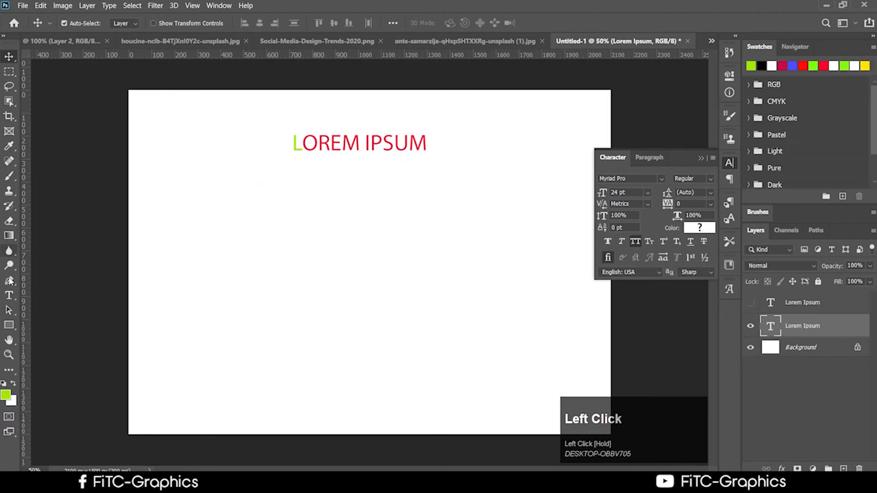
{"action": "left_click", "coordinate": [9, 295]}
{"action": "left_click_drag", "start_coordinate": [198, 196], "coordinate": [510, 353]}
Step: Select all the placeholder paragraph text and set it to 8 pt
{"action": "left_click", "coordinate": [354, 259]}
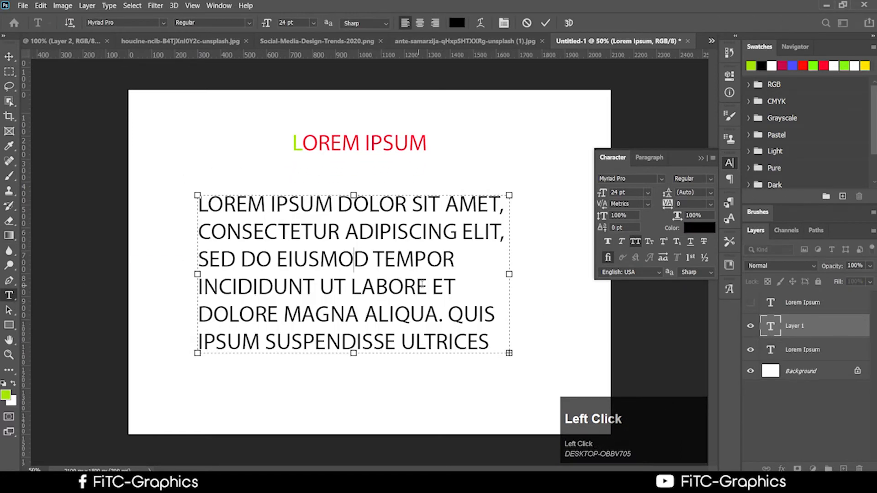
{"action": "left_click", "coordinate": [444, 287]}
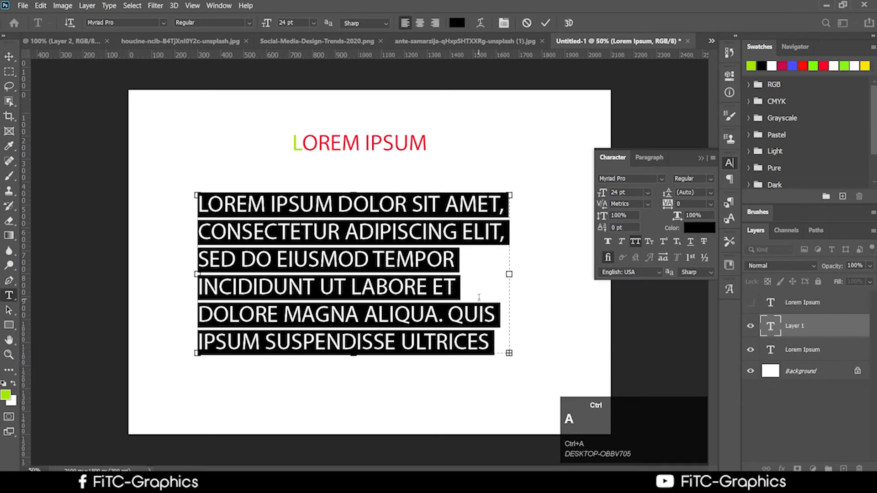
{"action": "key", "text": "ctrl+a"}
{"action": "left_click", "coordinate": [649, 193]}
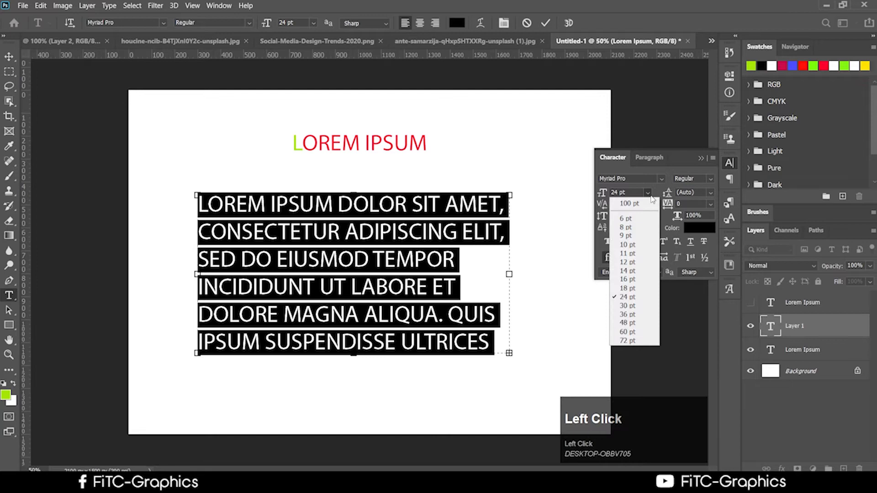
{"action": "left_click", "coordinate": [631, 227]}
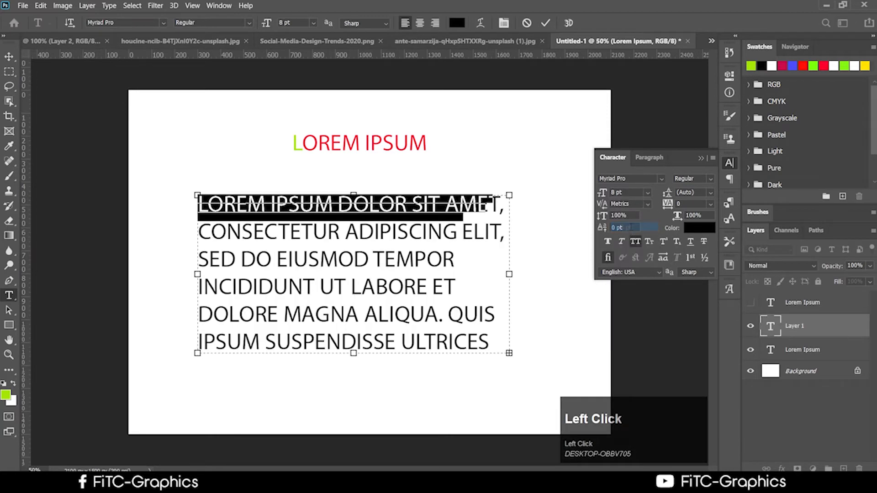
{"action": "left_click", "coordinate": [445, 218]}
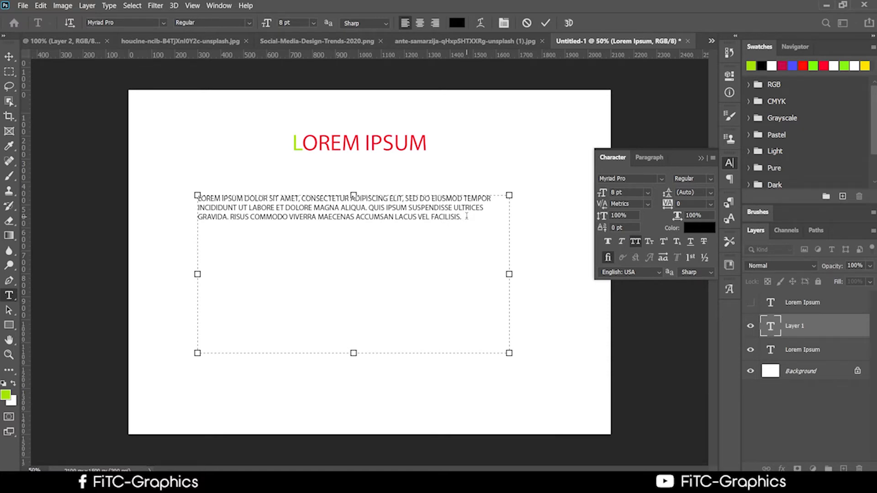
{"action": "left_click_drag", "start_coordinate": [475, 221], "coordinate": [145, 195]}
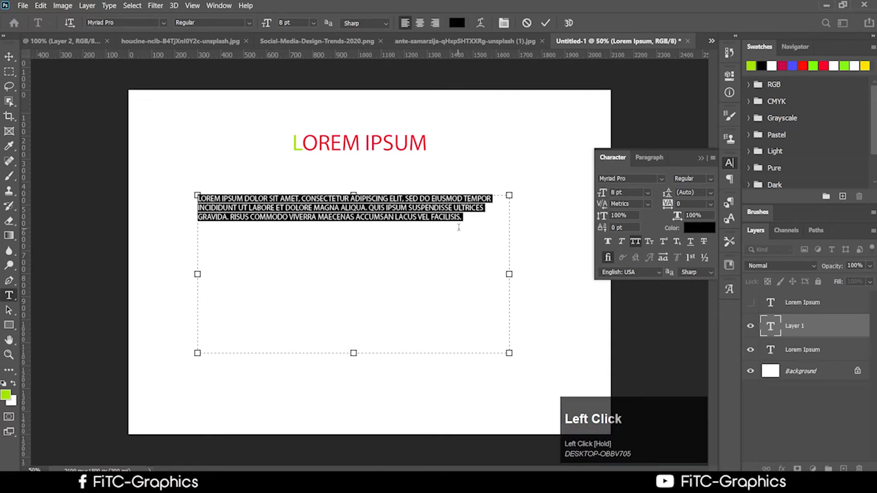
Step: Set the paragraph's kerning to 0 and its line spacing to 8 pt
{"action": "left_click", "coordinate": [646, 204]}
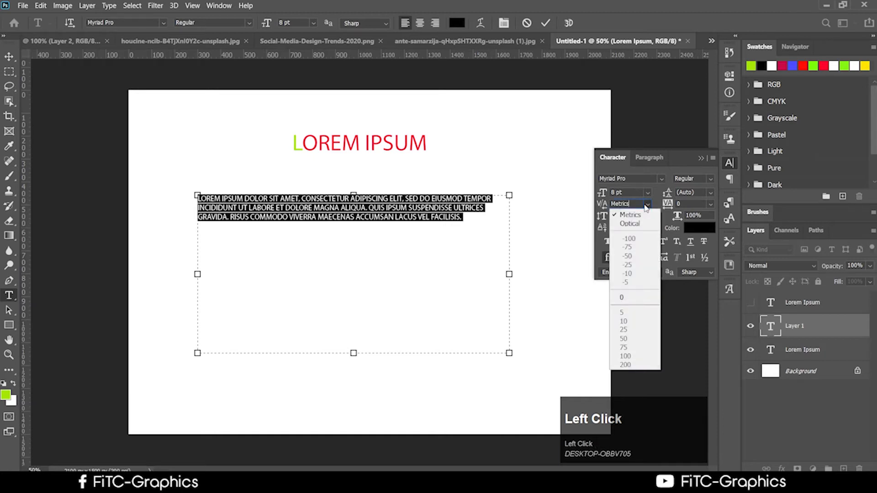
{"action": "left_click", "coordinate": [646, 204]}
{"action": "left_click", "coordinate": [646, 204]}
{"action": "left_click", "coordinate": [621, 298]}
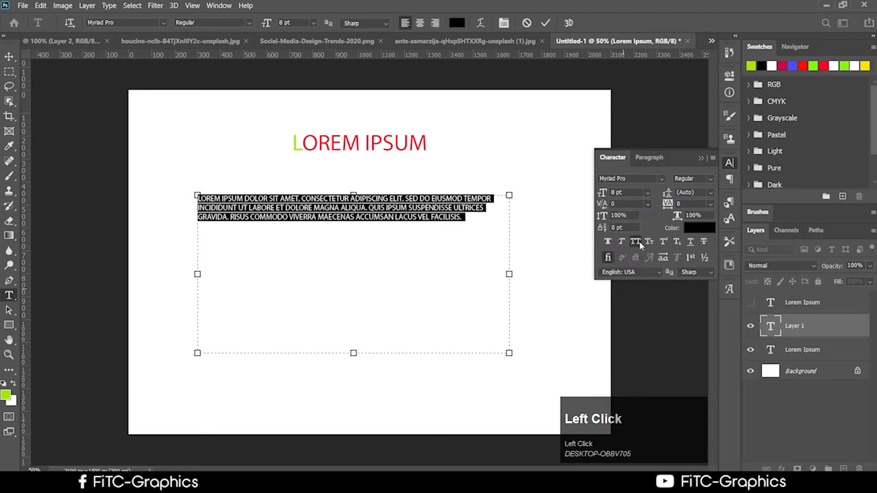
{"action": "left_click", "coordinate": [648, 204]}
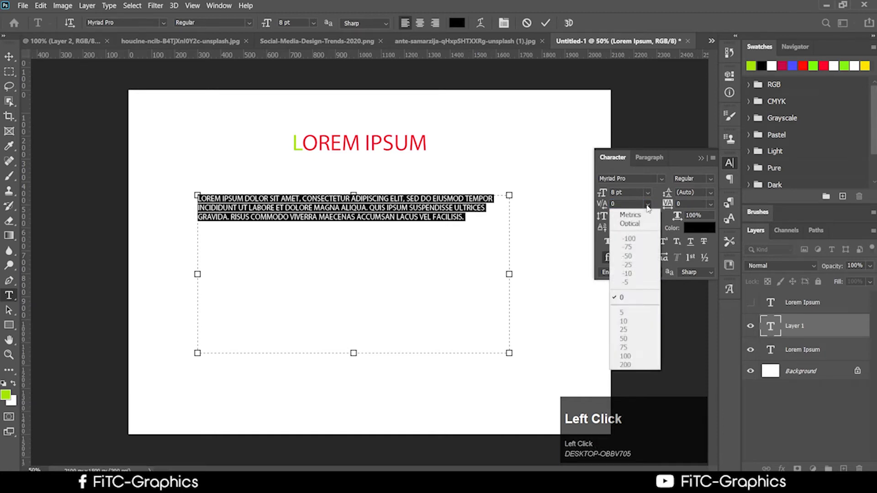
{"action": "left_click", "coordinate": [621, 298]}
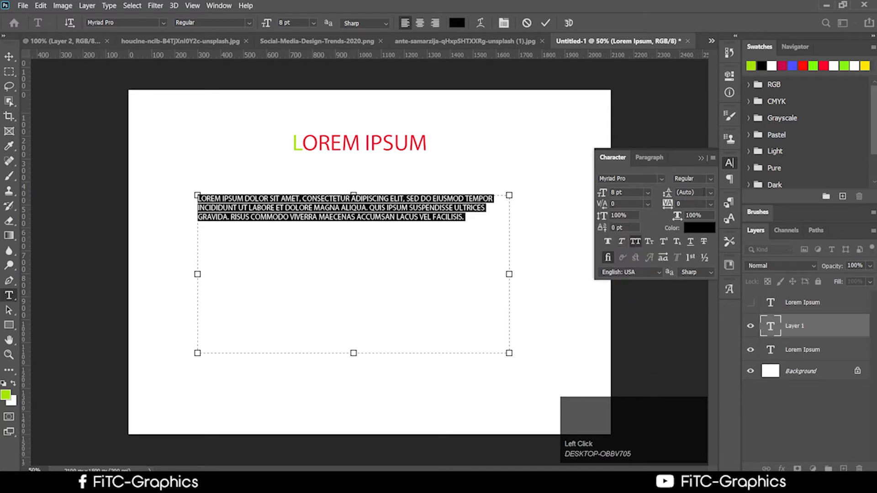
{"action": "left_click", "coordinate": [711, 193]}
{"action": "left_click", "coordinate": [692, 227]}
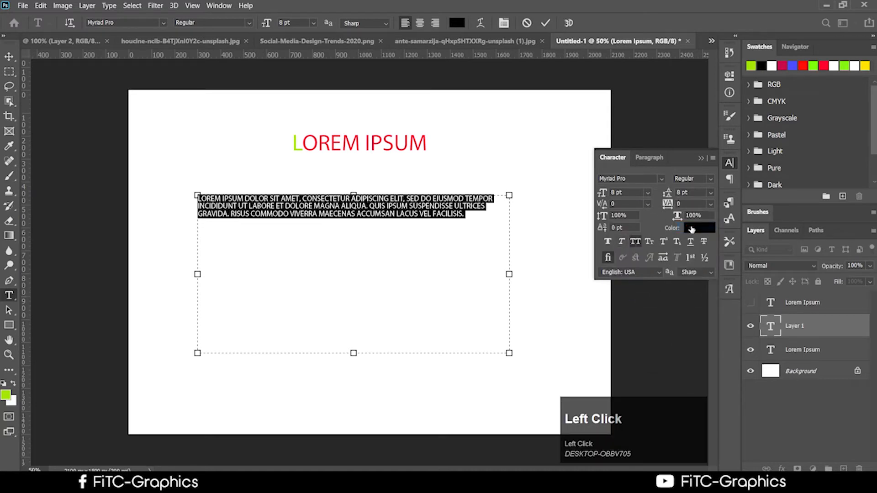
{"action": "left_click", "coordinate": [711, 193]}
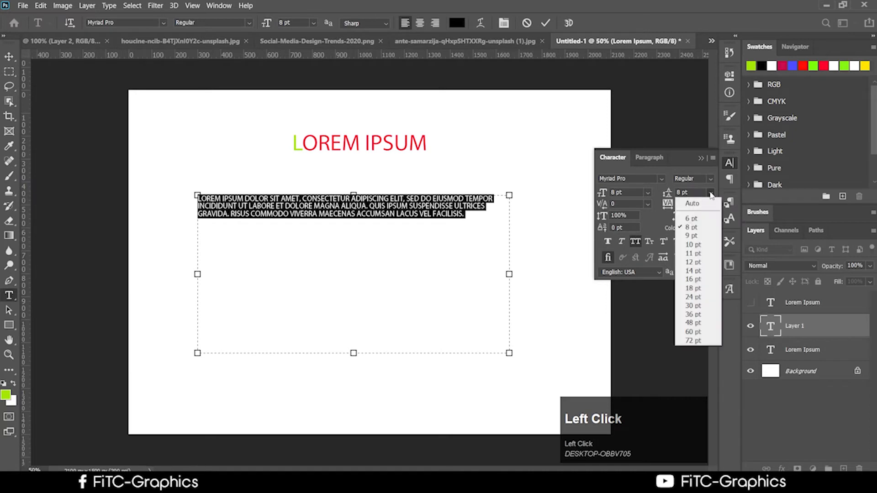
{"action": "left_click", "coordinate": [710, 191]}
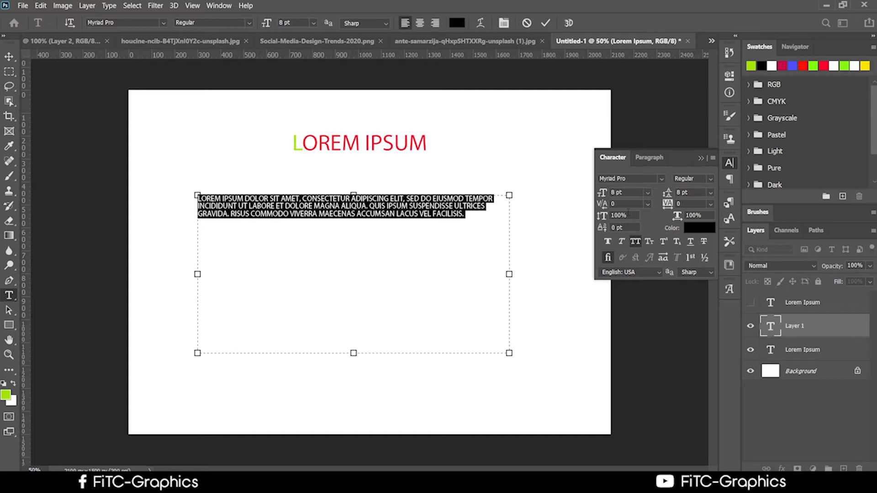
Step: Remove 'AECENAS ACCUMSAN' from the paragraph's last line and commit the text
{"action": "scroll", "coordinate": [298, 199], "scroll_direction": "up", "scroll_amount": 5}
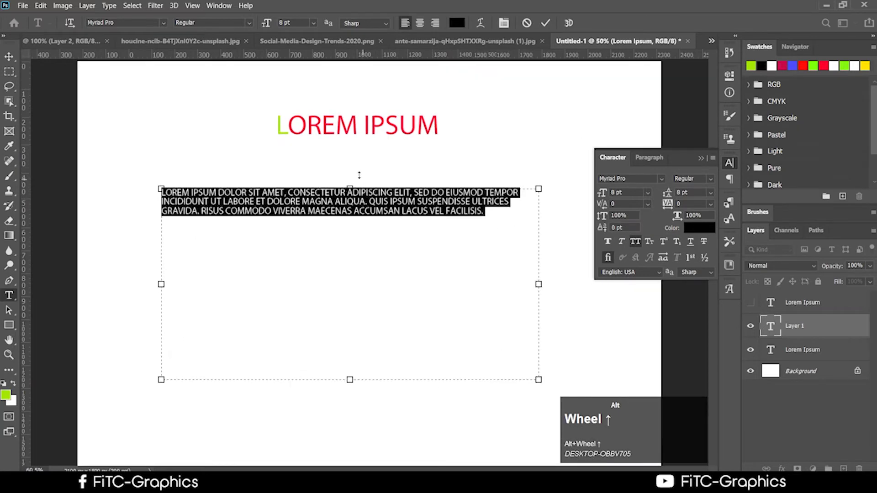
{"action": "scroll", "coordinate": [298, 198], "scroll_direction": "up", "scroll_amount": 3}
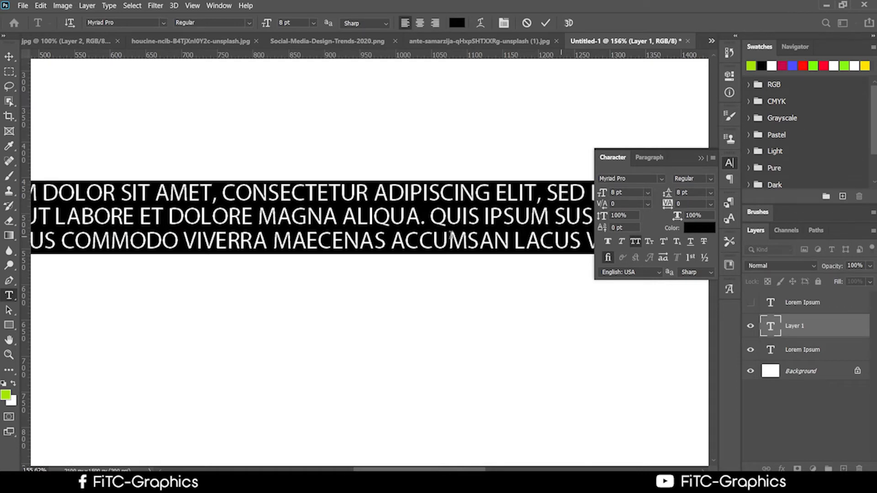
{"action": "scroll", "coordinate": [439, 197], "scroll_direction": "down", "scroll_amount": 4, "text": "alt"}
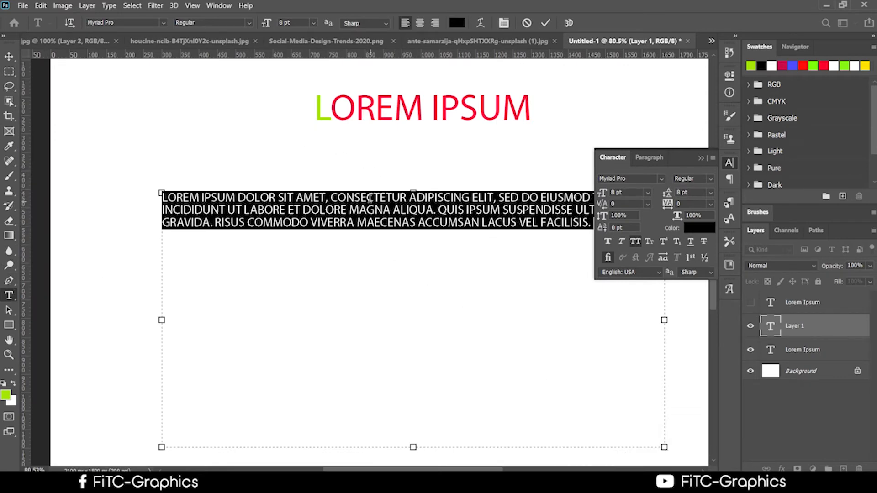
{"action": "scroll", "coordinate": [350, 203], "scroll_direction": "down", "scroll_amount": 1}
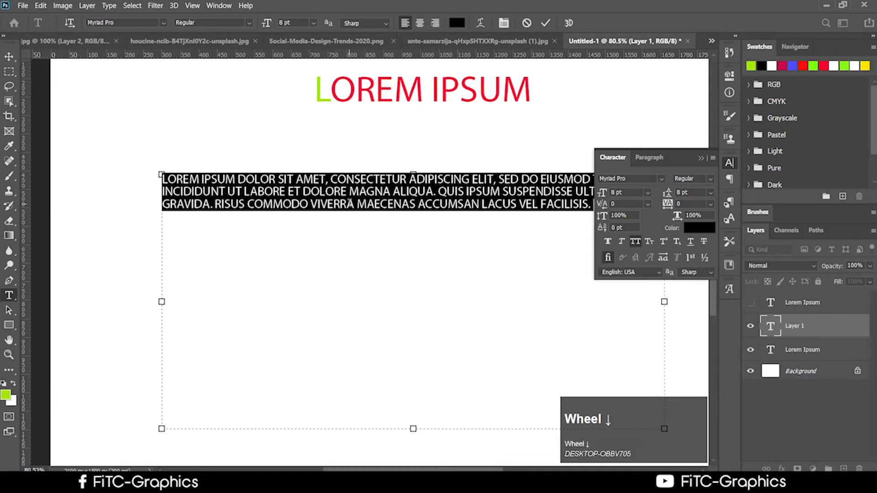
{"action": "scroll", "coordinate": [350, 203], "scroll_direction": "down", "scroll_amount": 1}
{"action": "scroll", "coordinate": [435, 182], "scroll_direction": "up", "scroll_amount": 2}
{"action": "left_click", "coordinate": [491, 268]}
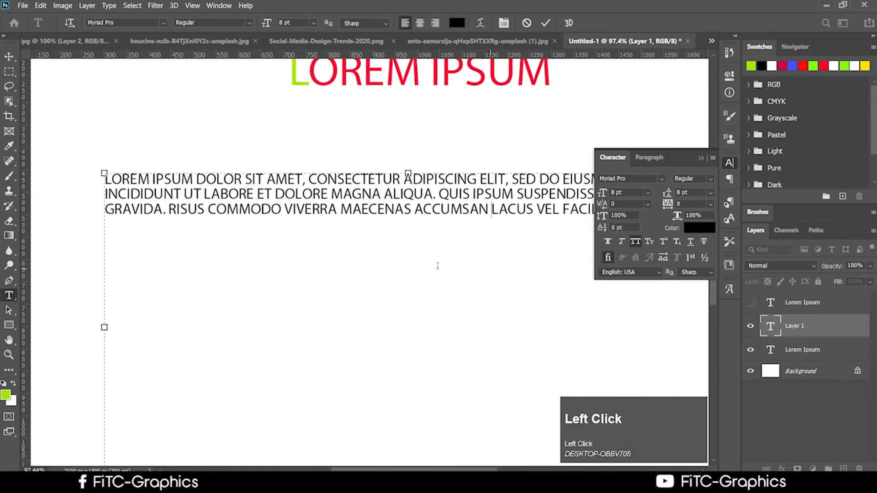
{"action": "left_click_drag", "start_coordinate": [493, 256], "coordinate": [282, 254]}
{"action": "left_click", "coordinate": [9, 55]}
{"action": "key", "text": "space"}
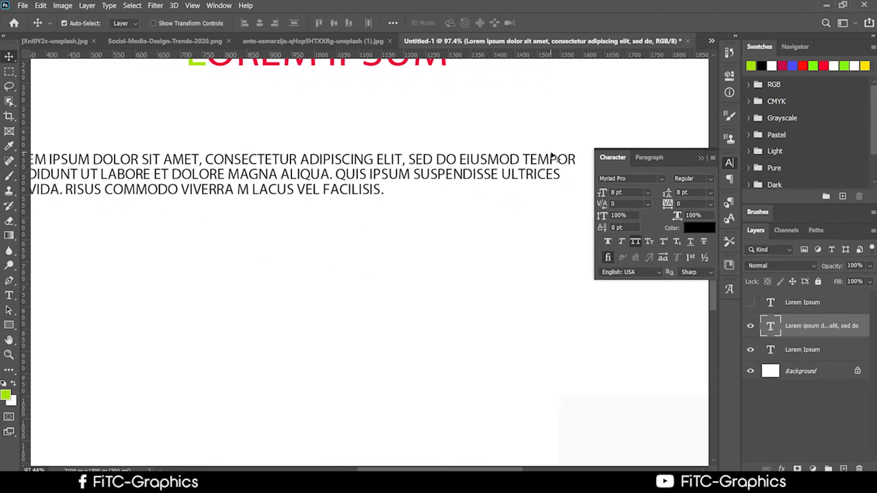
{"action": "scroll", "coordinate": [558, 233], "scroll_direction": "down", "scroll_amount": 1}
{"action": "scroll", "coordinate": [335, 229], "scroll_direction": "down", "scroll_amount": 2, "text": "alt"}
{"action": "scroll", "coordinate": [336, 230], "scroll_direction": "down", "scroll_amount": 1, "text": "alt"}
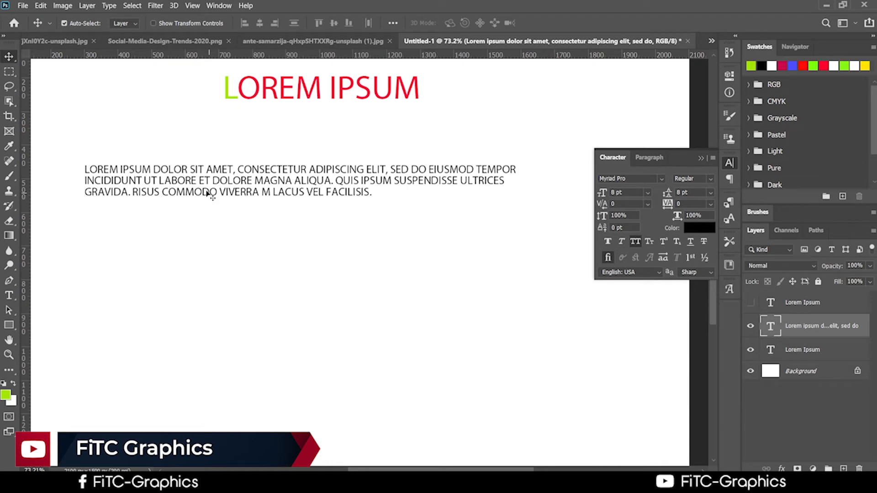
{"action": "scroll", "coordinate": [231, 198], "scroll_direction": "up", "scroll_amount": 2, "text": "alt"}
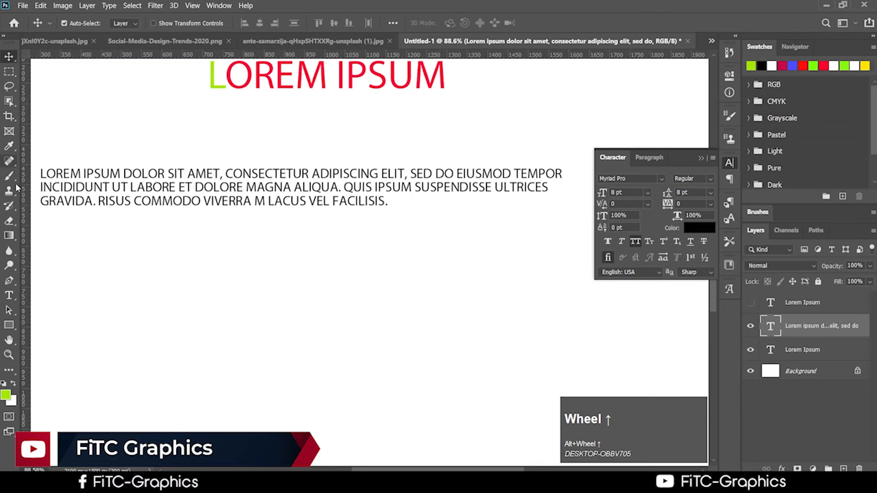
{"action": "left_click", "coordinate": [9, 295]}
{"action": "left_click", "coordinate": [399, 200]}
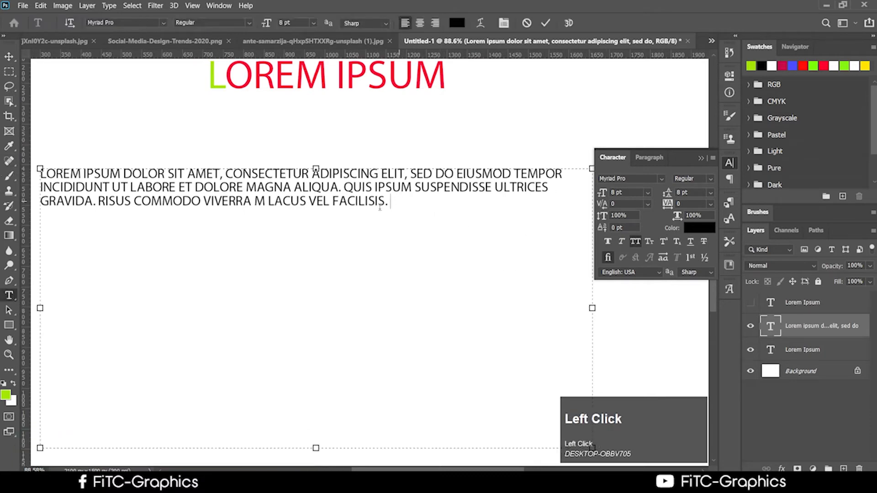
{"action": "key", "text": "ctrl+a"}
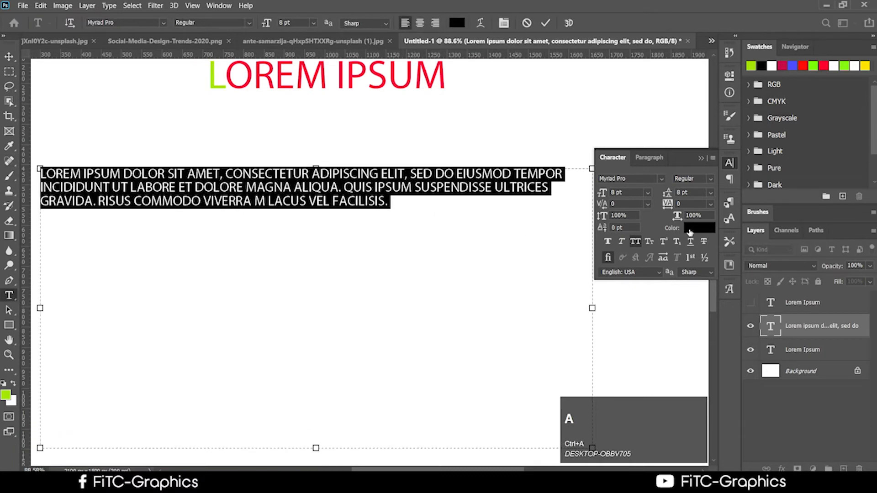
{"action": "left_click", "coordinate": [712, 193]}
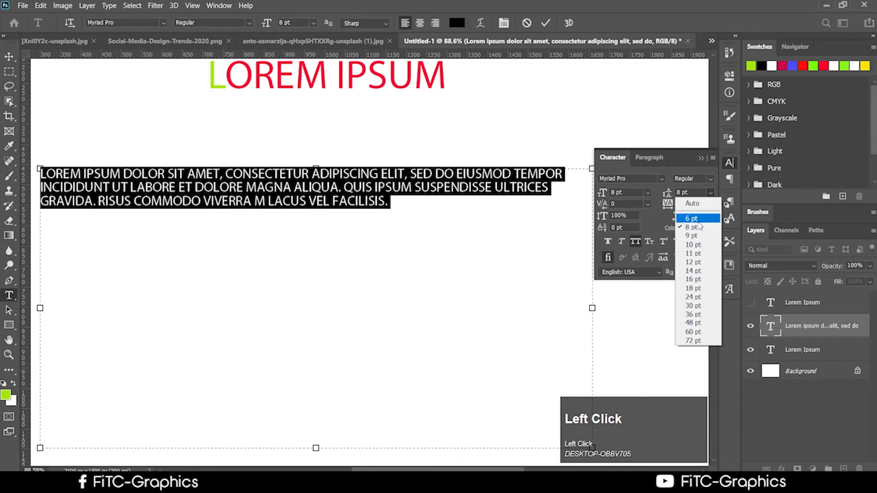
{"action": "left_click", "coordinate": [706, 280]}
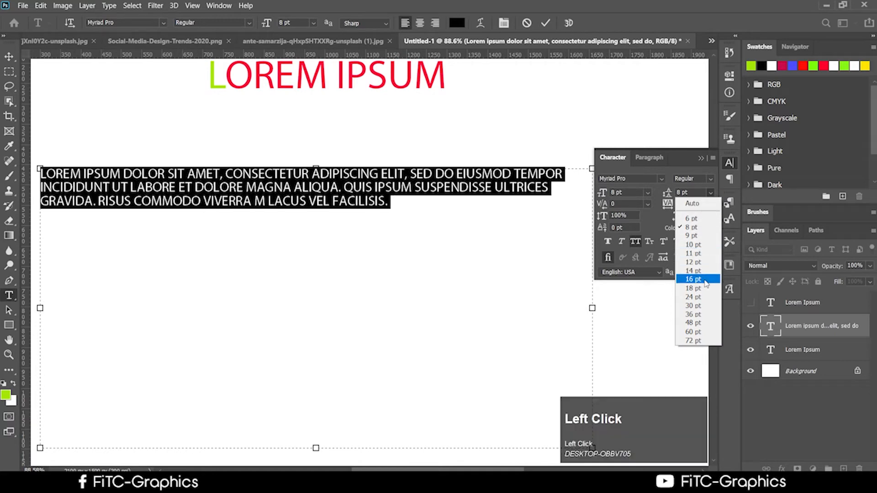
{"action": "left_click", "coordinate": [397, 229]}
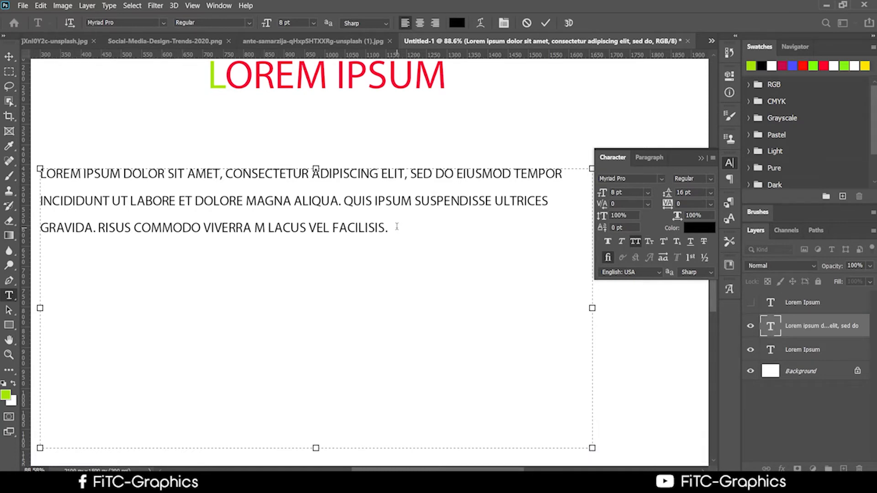
{"action": "key", "text": "ctrl+a"}
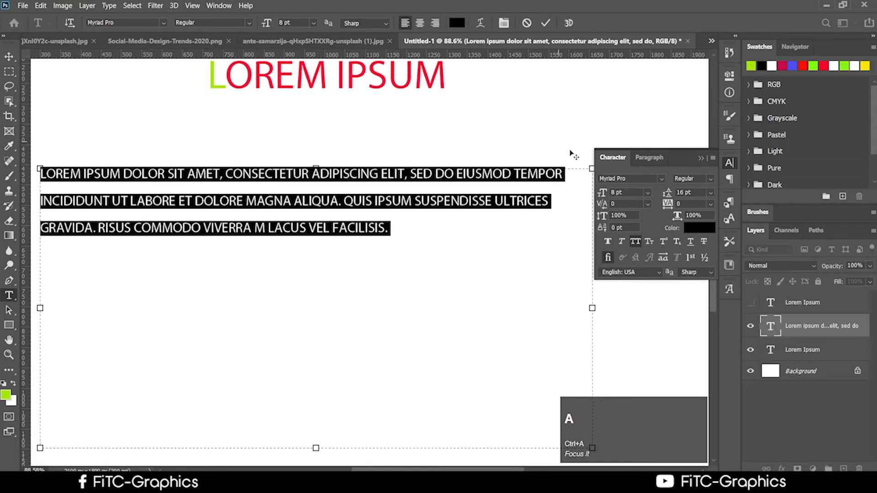
{"action": "left_click", "coordinate": [711, 194]}
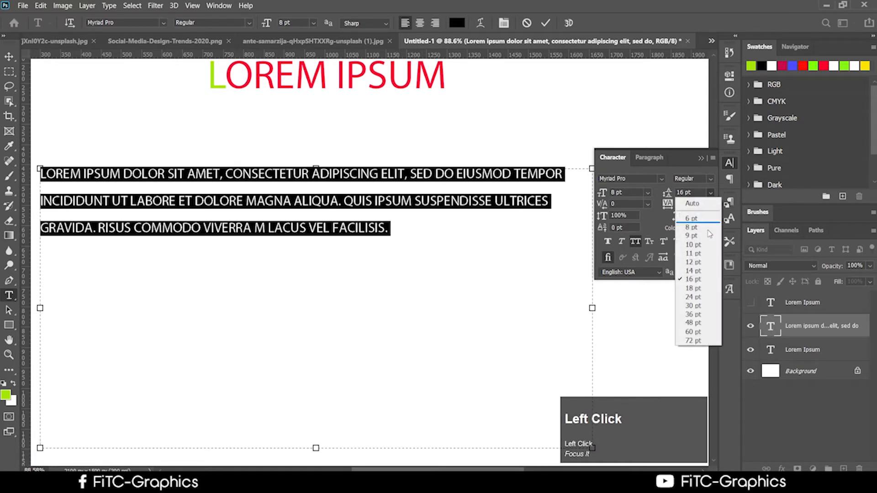
{"action": "left_click", "coordinate": [693, 305]}
{"action": "left_click", "coordinate": [711, 192]}
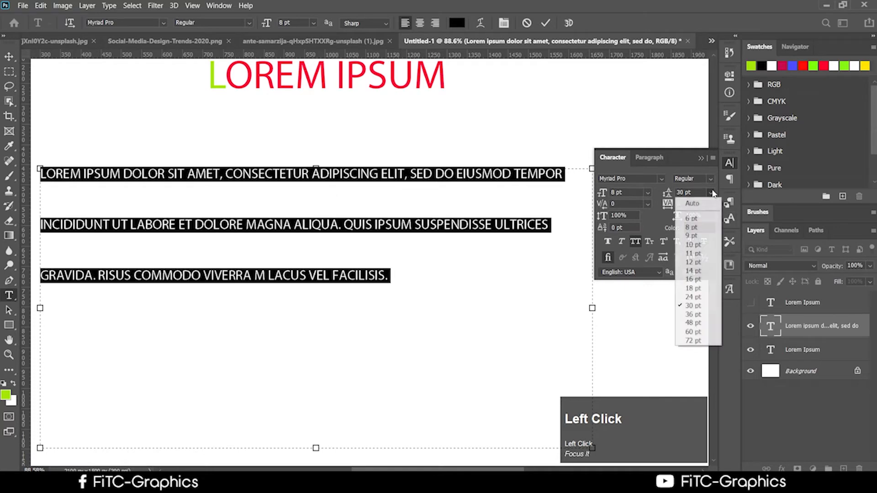
{"action": "left_click", "coordinate": [692, 218]}
{"action": "left_click", "coordinate": [348, 240]}
{"action": "left_click", "coordinate": [398, 257]}
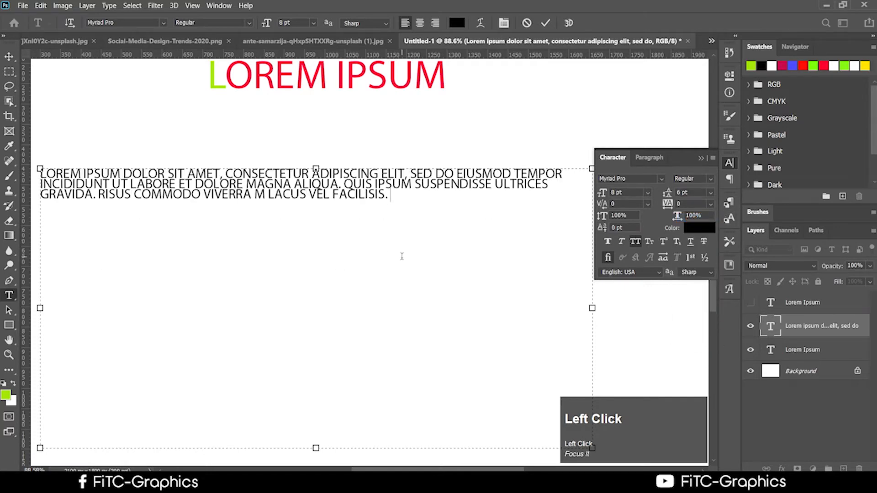
{"action": "left_click", "coordinate": [387, 200]}
{"action": "key", "text": "ctrl+a"}
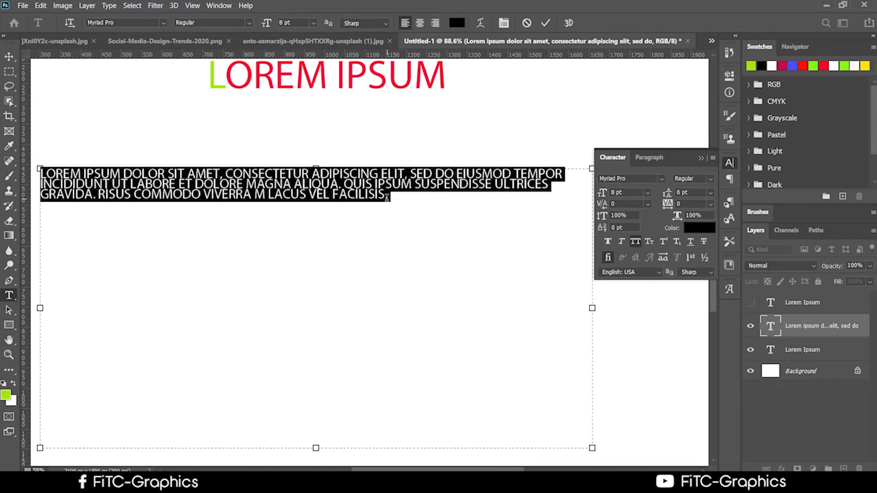
{"action": "left_click", "coordinate": [710, 192]}
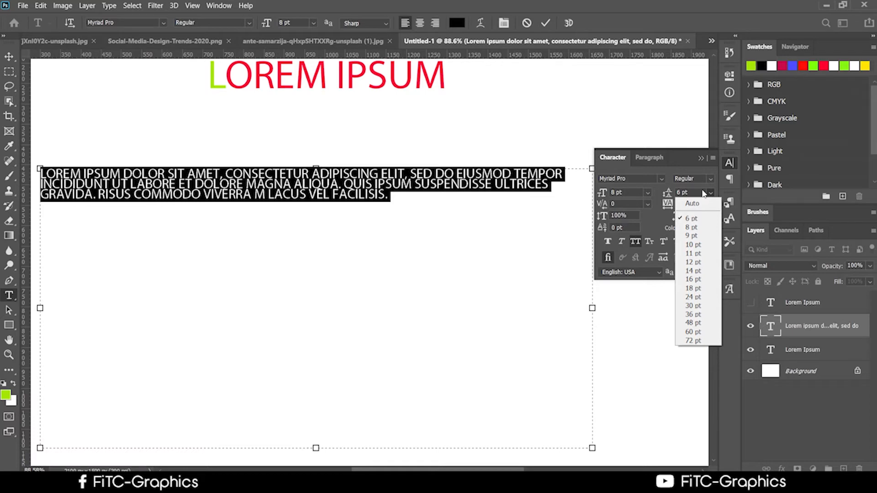
{"action": "left_click", "coordinate": [699, 228]}
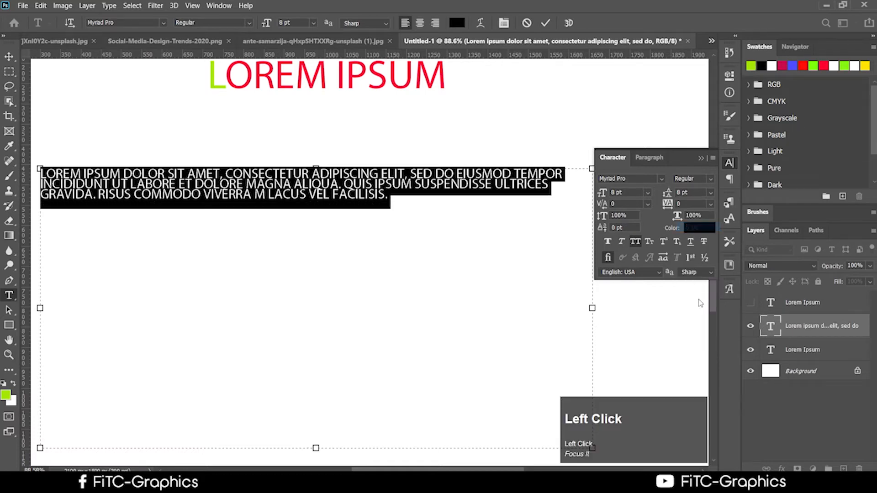
{"action": "left_click", "coordinate": [405, 199]}
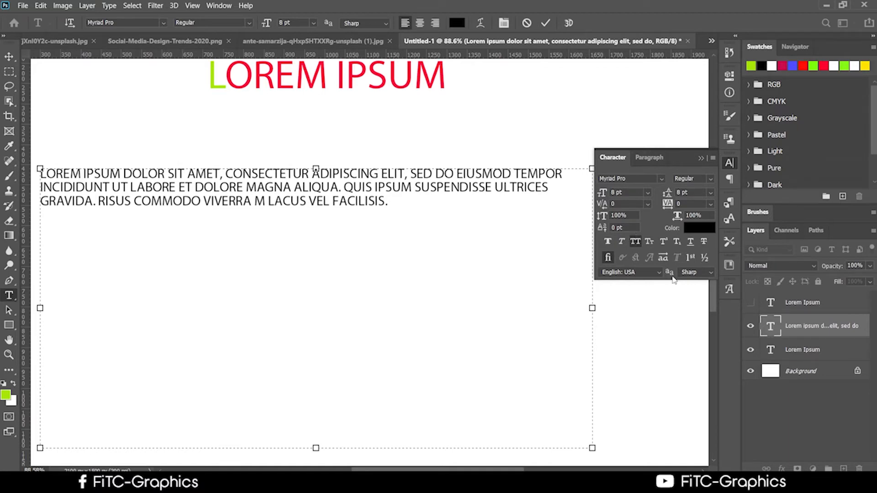
{"action": "left_click", "coordinate": [347, 181]}
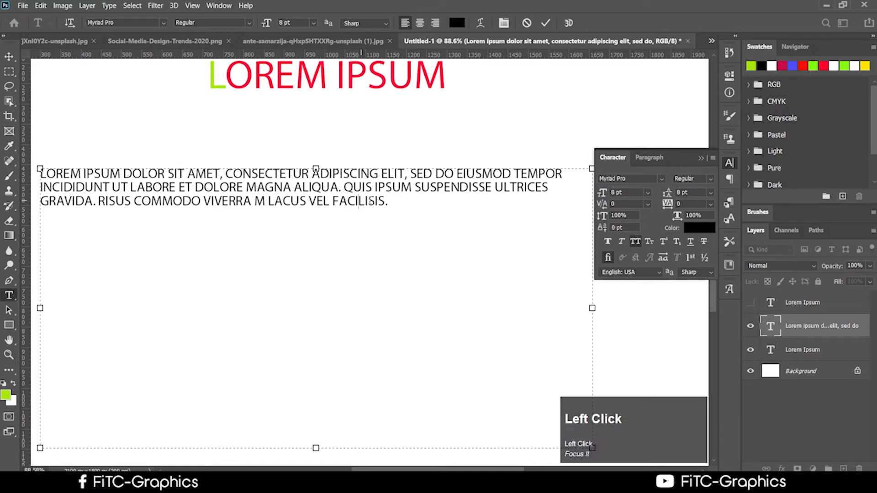
{"action": "left_click_drag", "start_coordinate": [390, 201], "coordinate": [29, 169]}
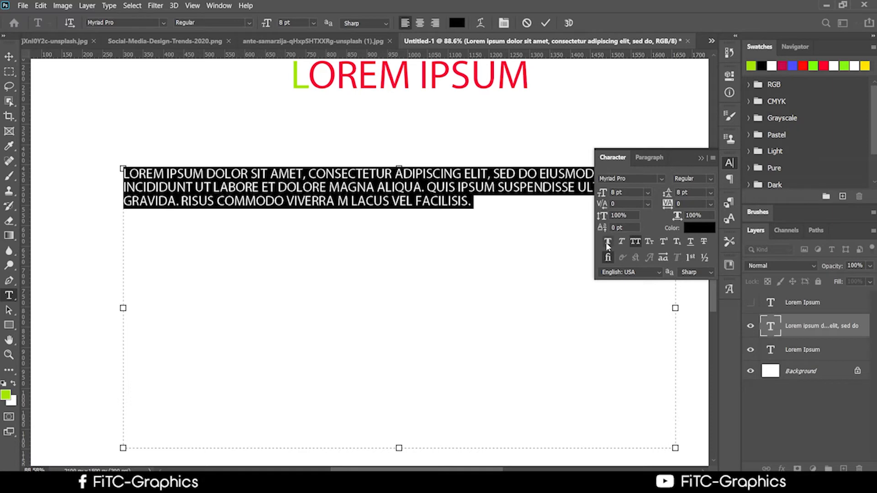
{"action": "left_click", "coordinate": [679, 204]}
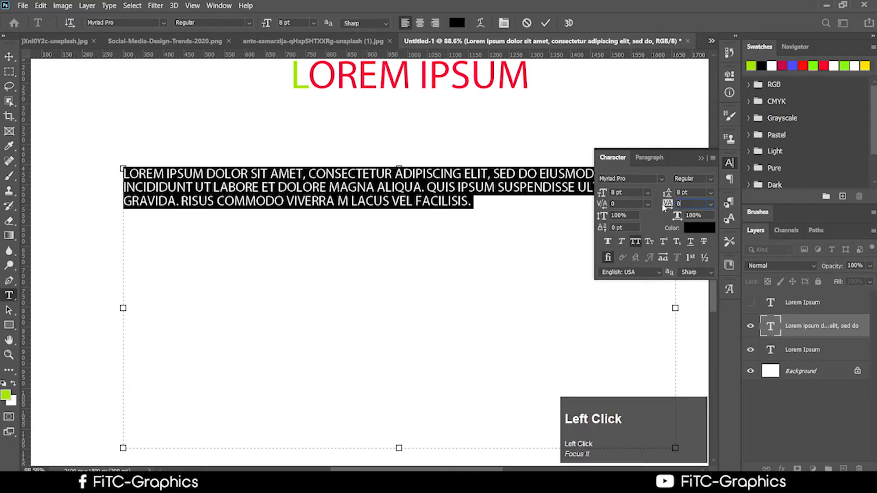
{"action": "left_click", "coordinate": [461, 188]}
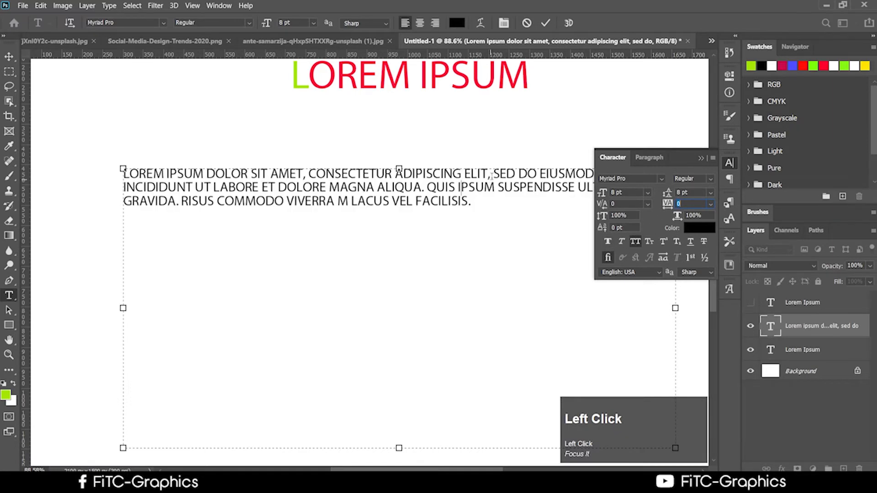
{"action": "left_click_drag", "start_coordinate": [492, 174], "coordinate": [309, 175]}
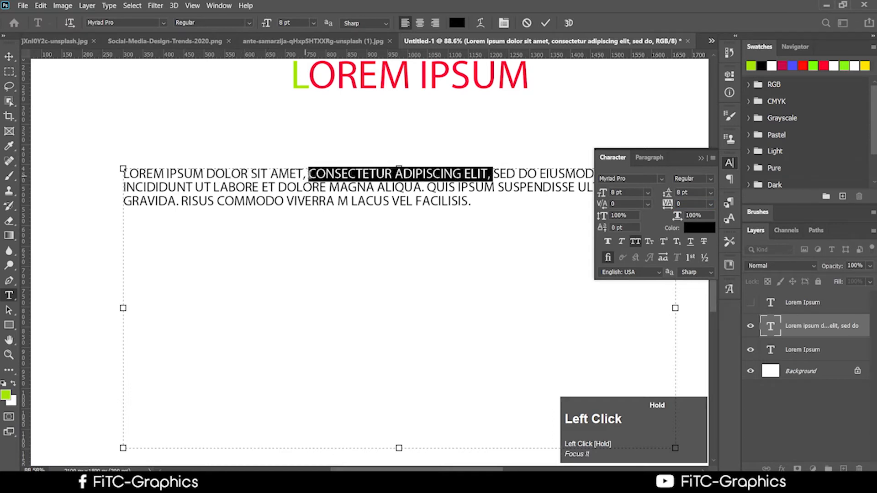
{"action": "left_click_drag", "start_coordinate": [664, 204], "coordinate": [678, 205]}
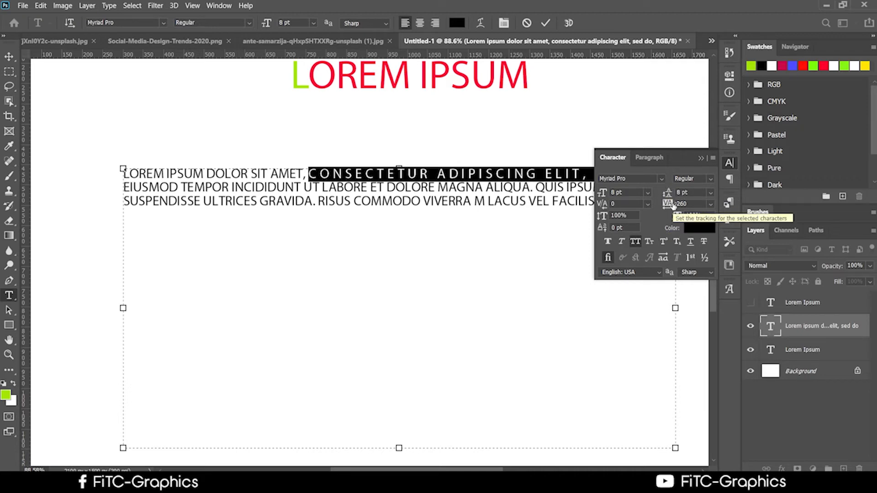
{"action": "left_click_drag", "start_coordinate": [673, 205], "coordinate": [667, 204]}
{"action": "type", "text": "09"}
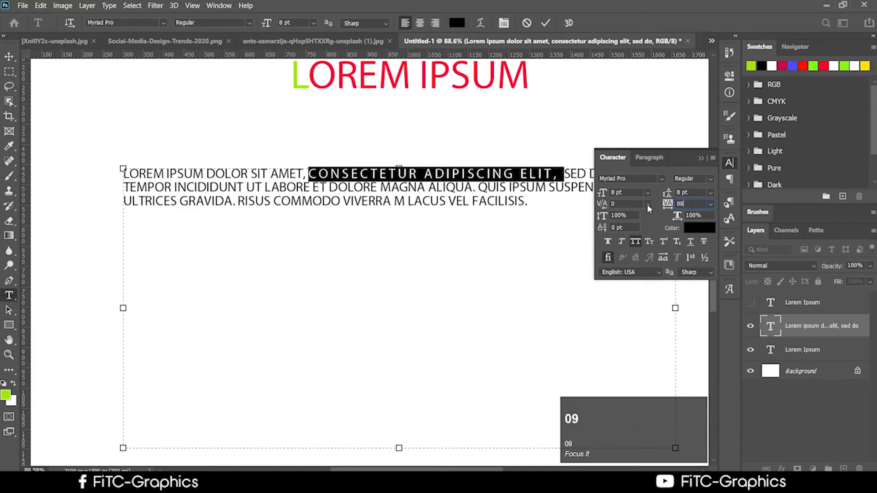
{"action": "key", "text": "BackSpace"}
{"action": "key", "text": "BackSpace"}
{"action": "type", "text": "0"}
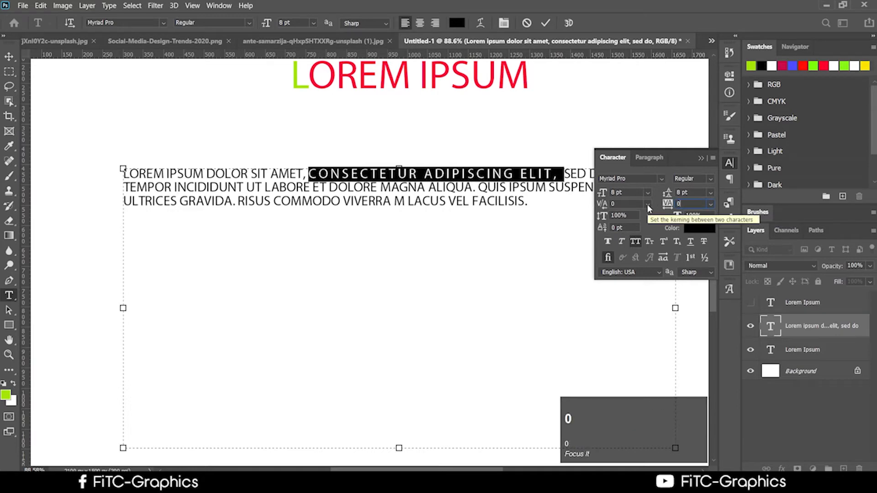
{"action": "left_click", "coordinate": [679, 204]}
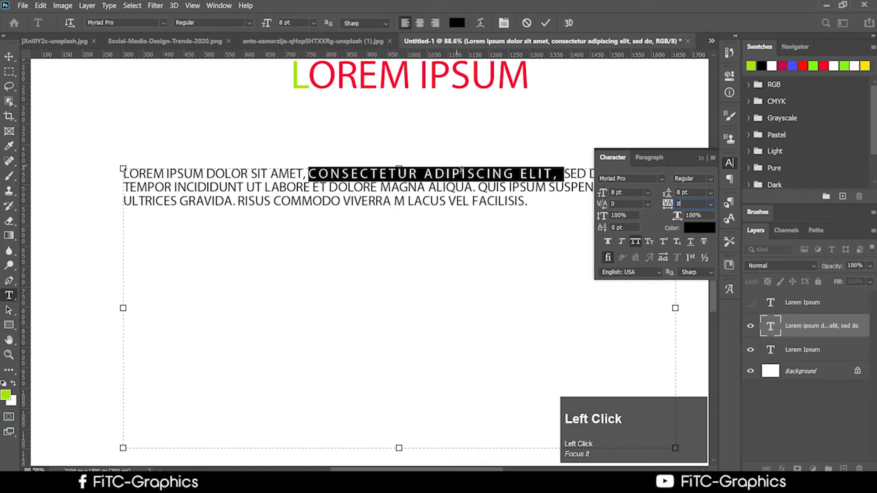
{"action": "left_click", "coordinate": [500, 176]}
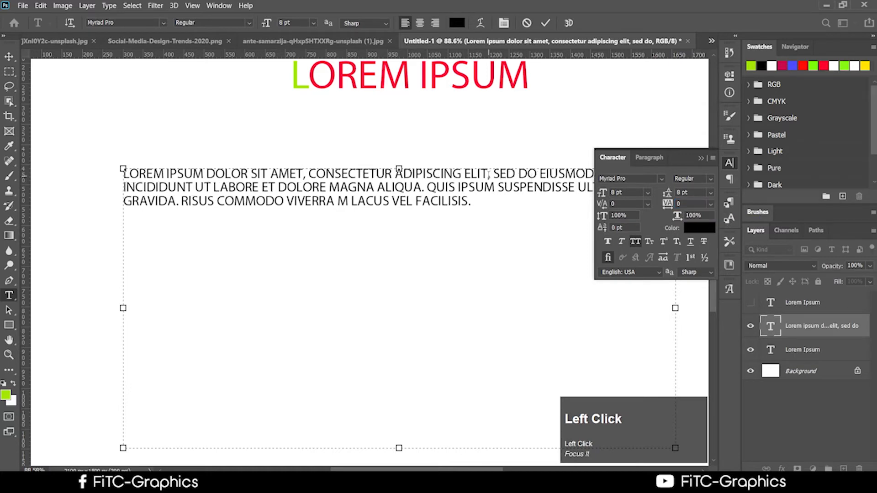
{"action": "left_click_drag", "start_coordinate": [488, 174], "coordinate": [303, 174]}
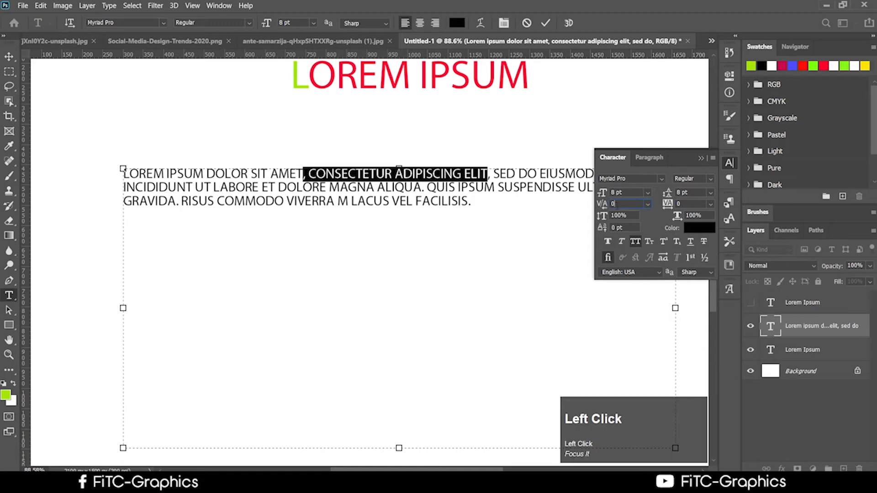
{"action": "left_click_drag", "start_coordinate": [471, 201], "coordinate": [121, 155]}
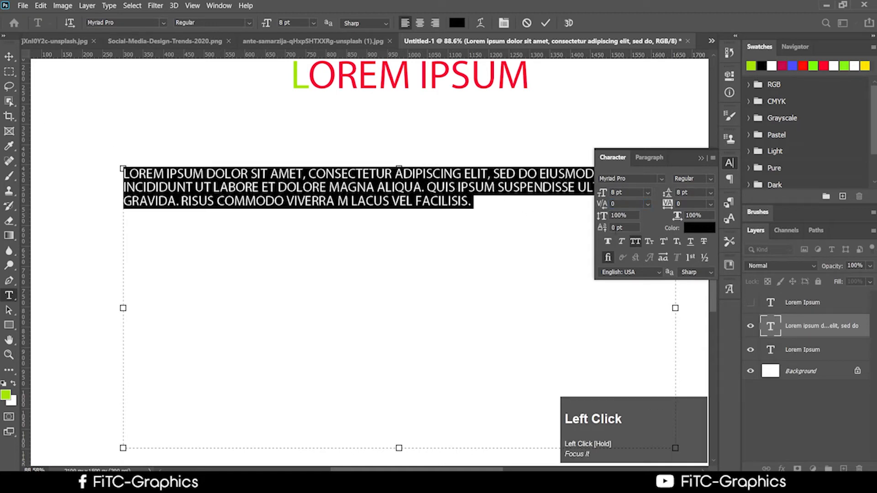
{"action": "left_click", "coordinate": [607, 204]}
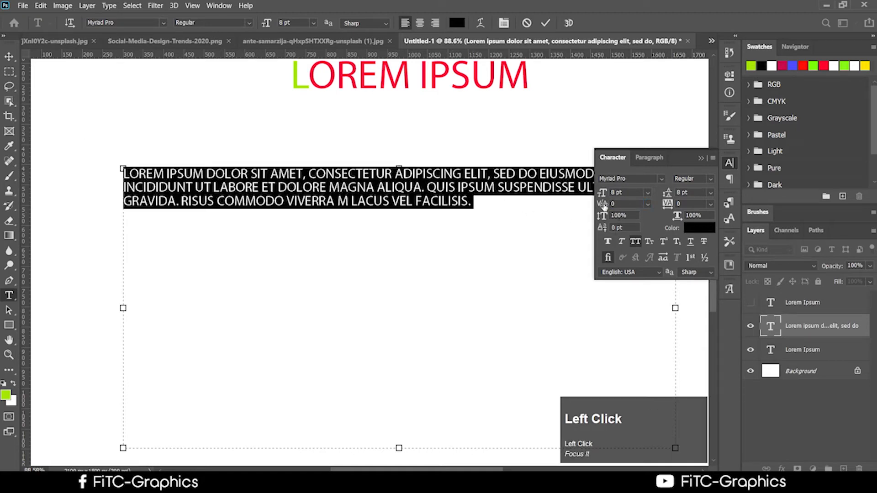
{"action": "left_click", "coordinate": [649, 206]}
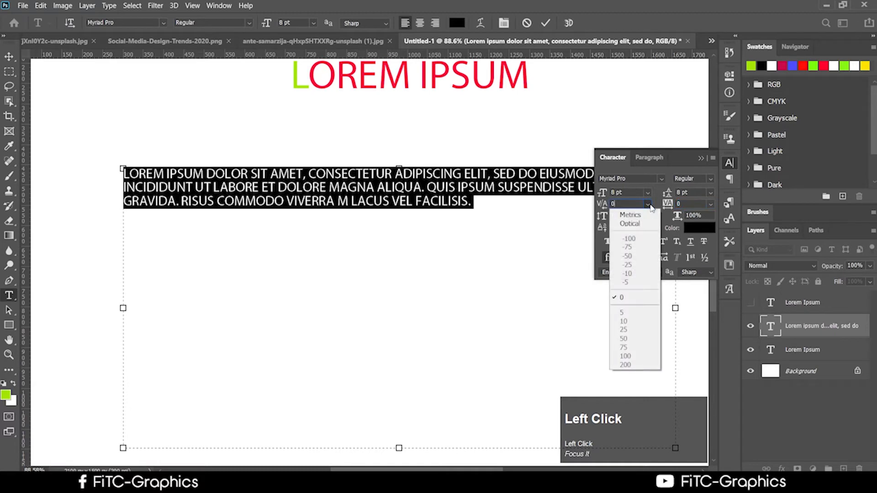
{"action": "left_click", "coordinate": [628, 297]}
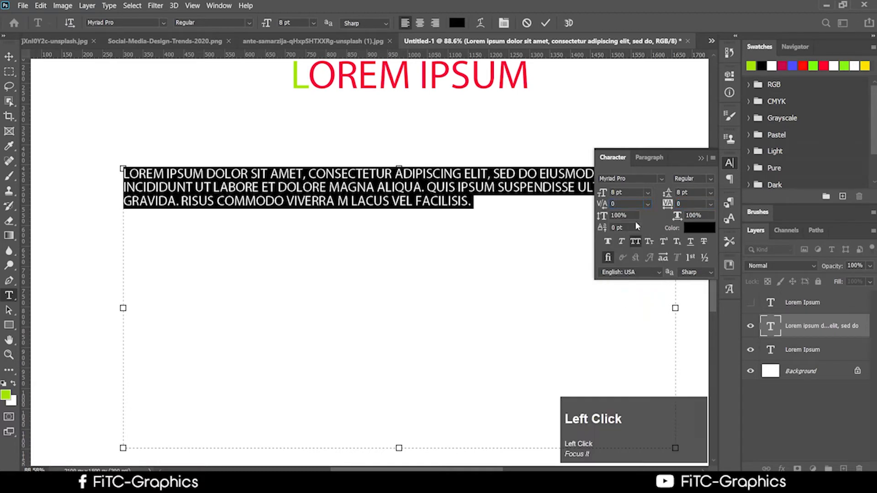
{"action": "left_click", "coordinate": [432, 186]}
{"action": "left_click", "coordinate": [9, 55]}
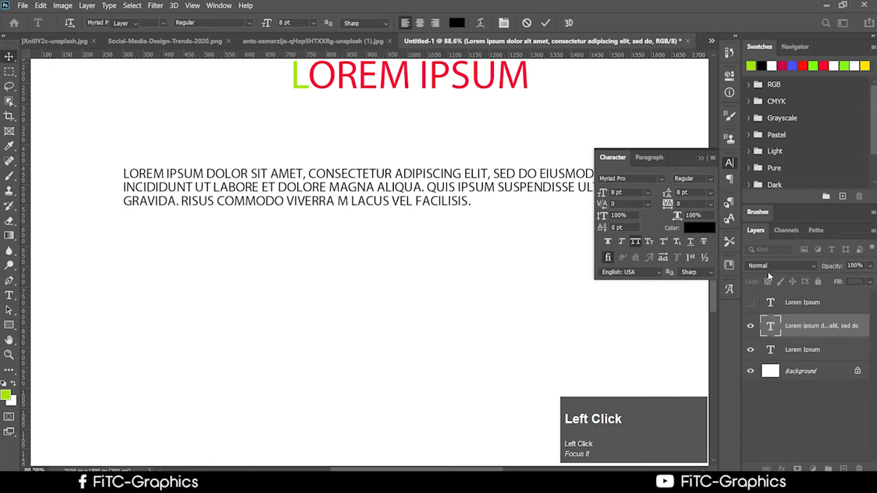
{"action": "left_click", "coordinate": [519, 224]}
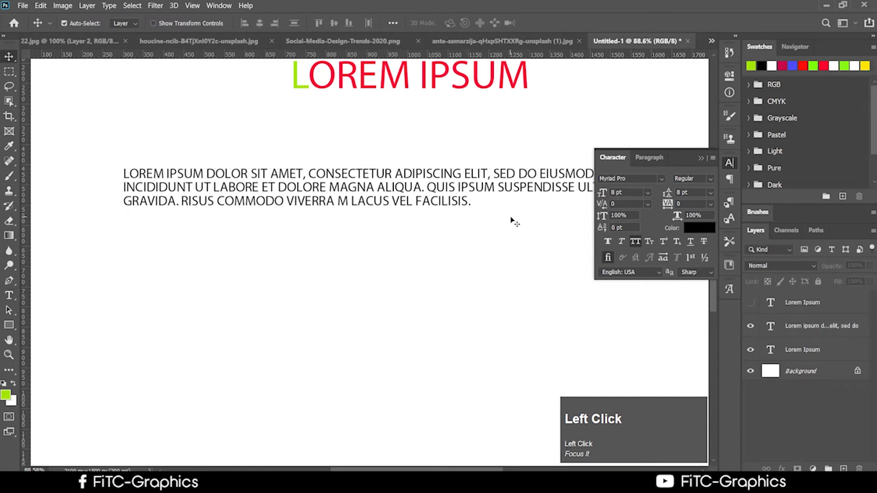
{"action": "left_click", "coordinate": [651, 204]}
{"action": "left_click", "coordinate": [650, 203]}
{"action": "left_click", "coordinate": [650, 204]}
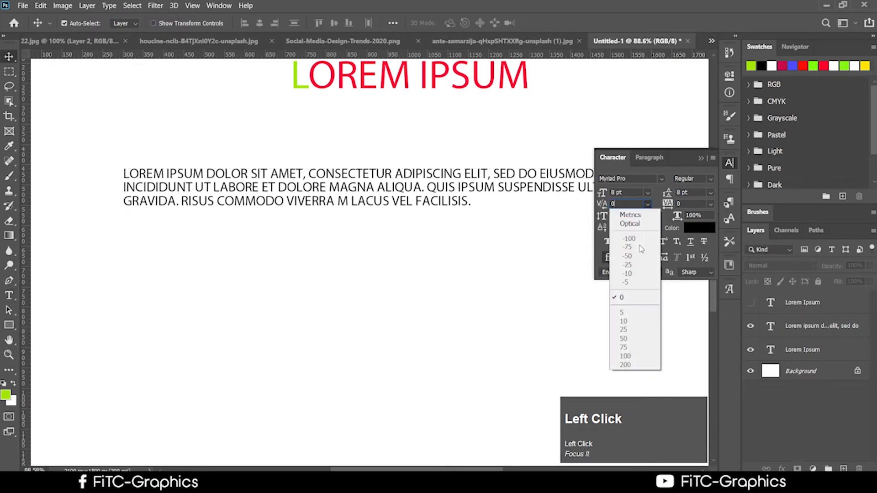
{"action": "left_click", "coordinate": [491, 210]}
{"action": "left_click", "coordinate": [470, 205]}
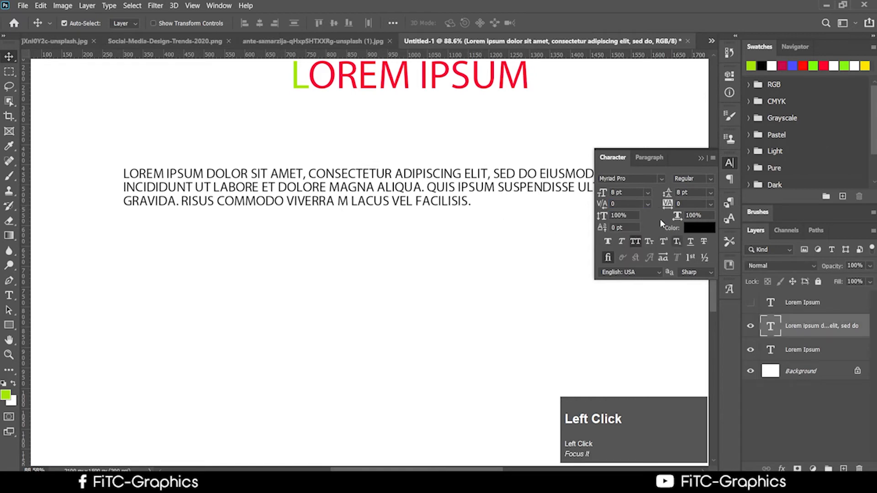
{"action": "left_click", "coordinate": [647, 204]}
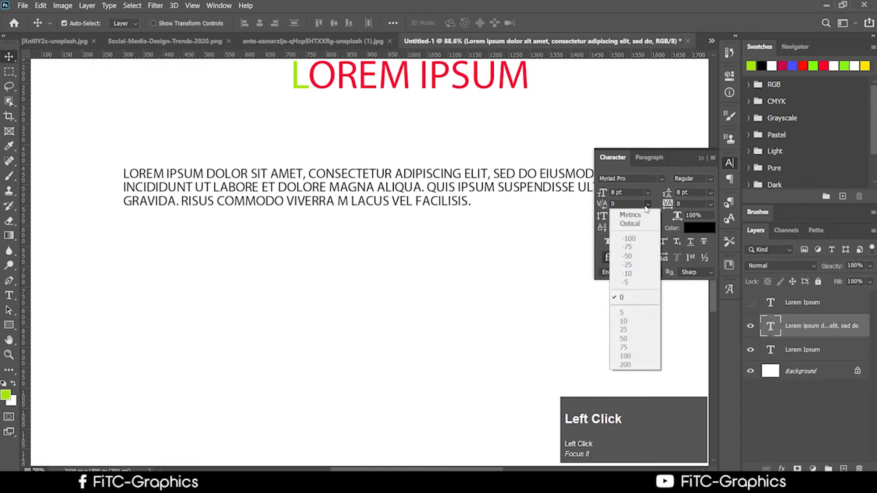
{"action": "left_click", "coordinate": [646, 208]}
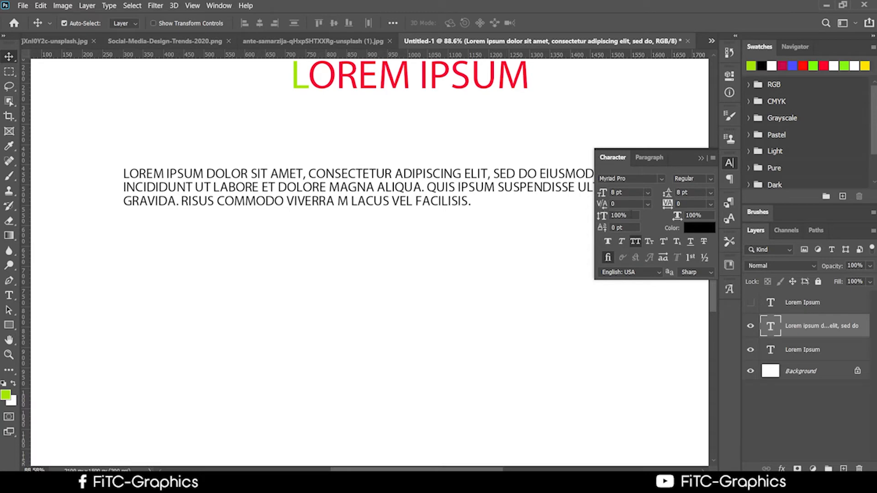
{"action": "left_click", "coordinate": [637, 215]}
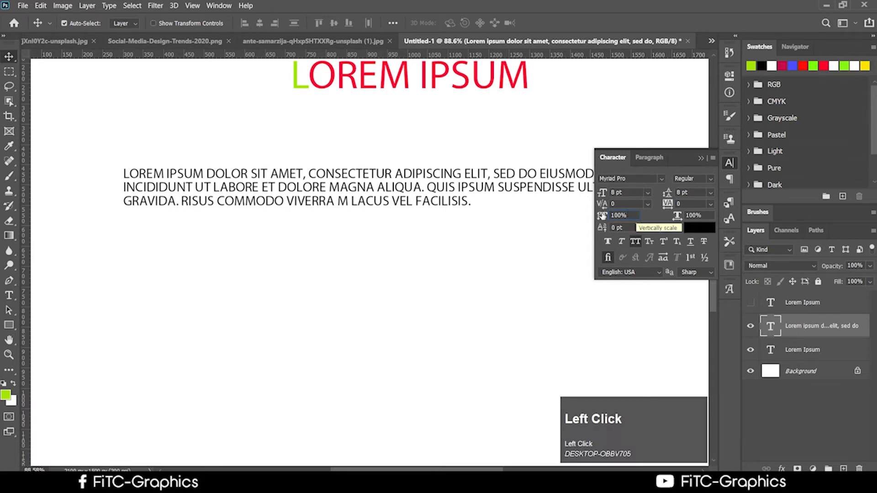
{"action": "left_click", "coordinate": [602, 215]}
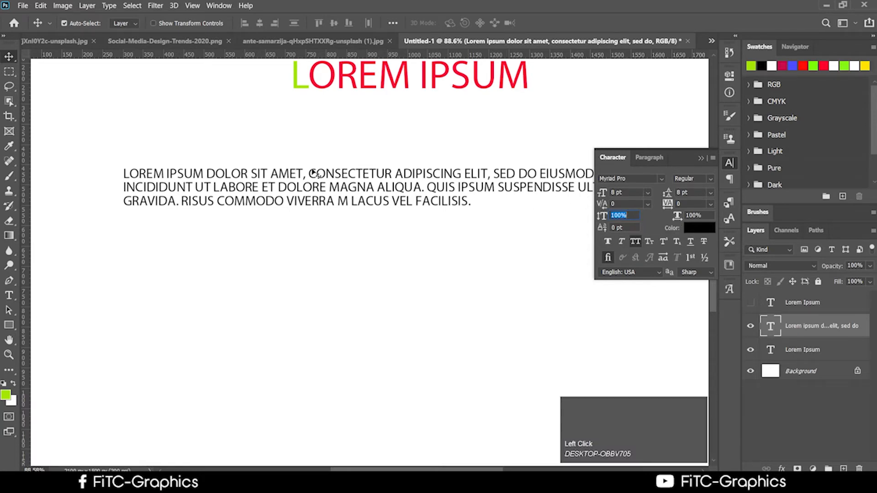
Step: Select the whole paragraph and set its Vertical Scale to 106%
{"action": "left_click", "coordinate": [8, 296]}
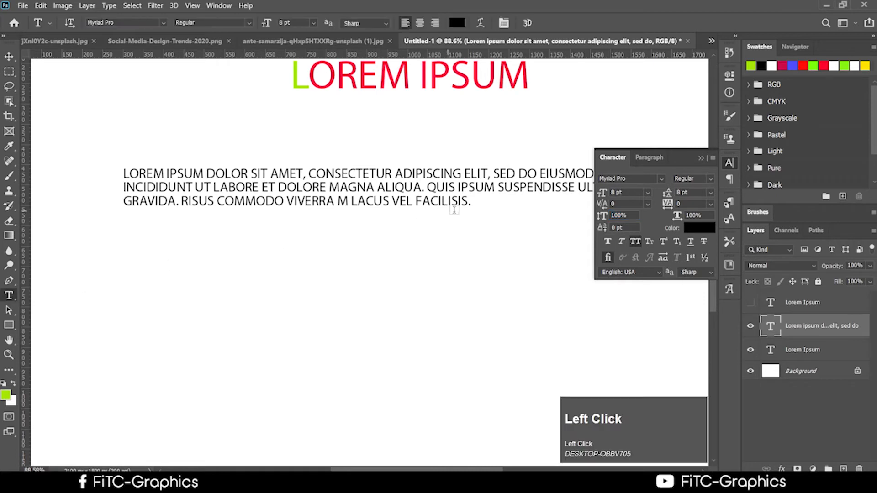
{"action": "left_click_drag", "start_coordinate": [474, 197], "coordinate": [111, 151]}
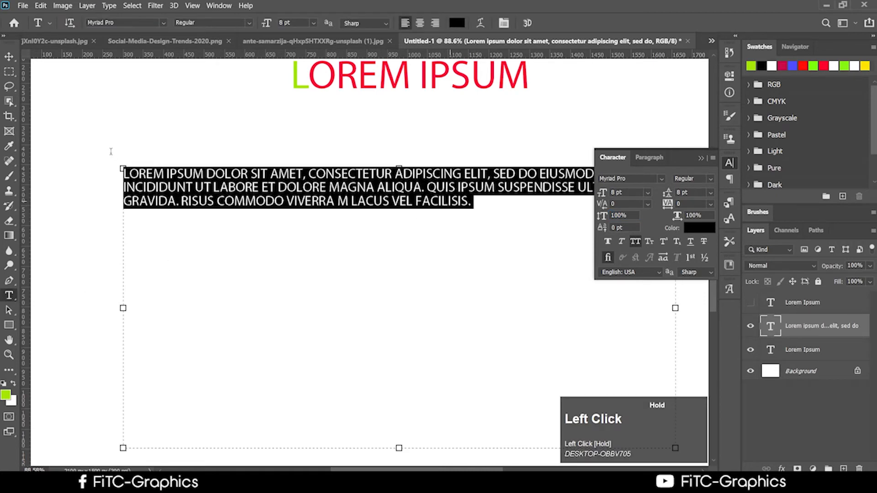
{"action": "left_click", "coordinate": [608, 257]}
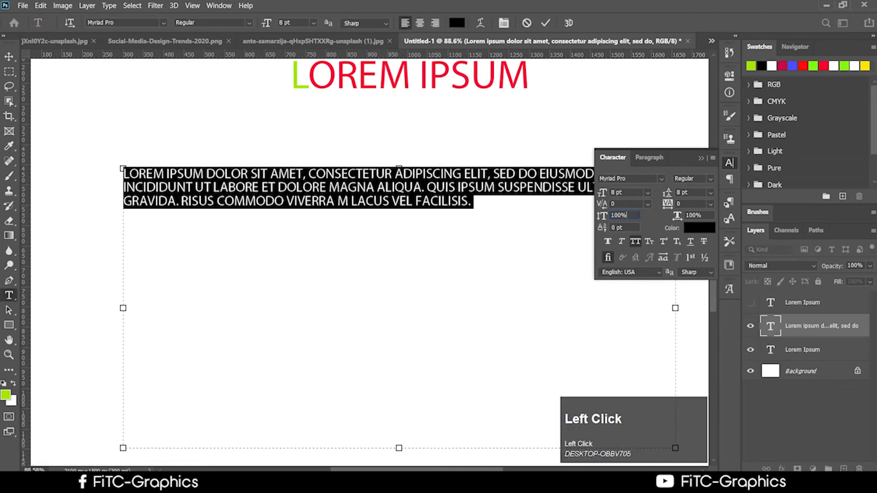
{"action": "left_click", "coordinate": [605, 217]}
{"action": "left_click_drag", "start_coordinate": [606, 218], "coordinate": [585, 213]}
{"action": "type", "text": "1-"}
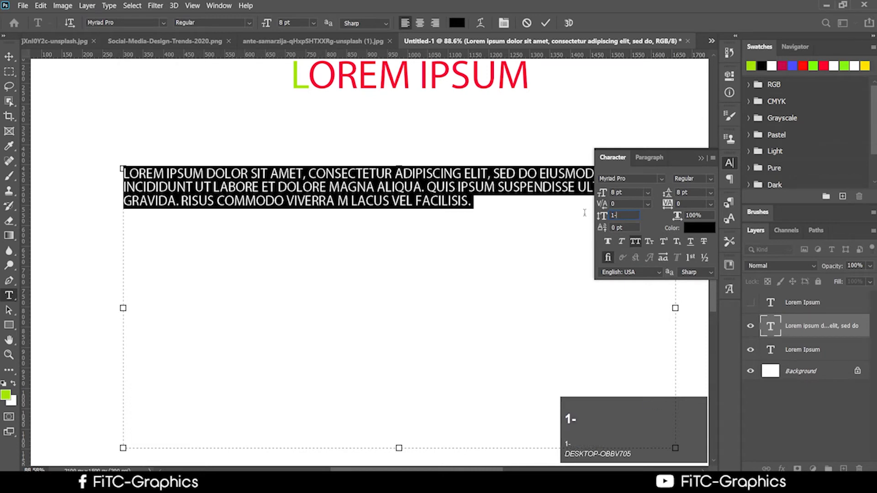
{"action": "type", "text": "00"}
{"action": "key", "text": "Num_Lock"}
{"action": "type", "text": "00"}
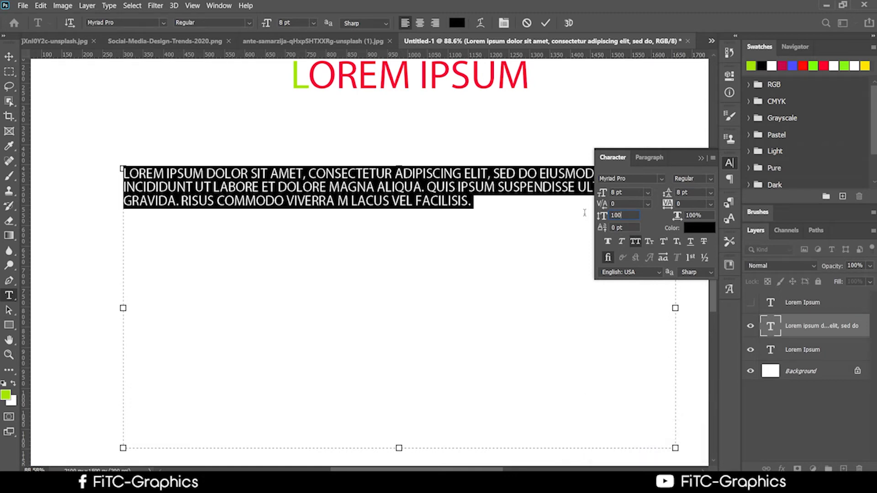
{"action": "key", "text": "super+ctrl+F24"}
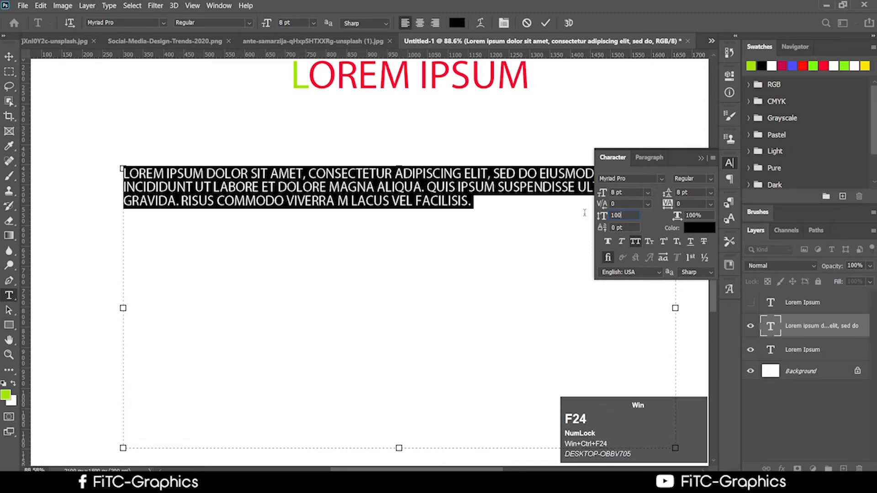
{"action": "left_click", "coordinate": [598, 325]}
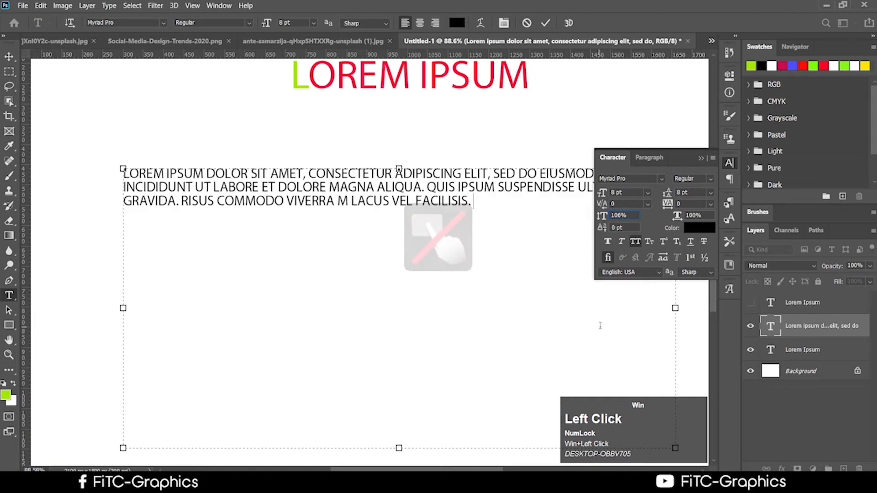
Step: Raise the paragraph with a 10 pt baseline shift
{"action": "left_click", "coordinate": [626, 228]}
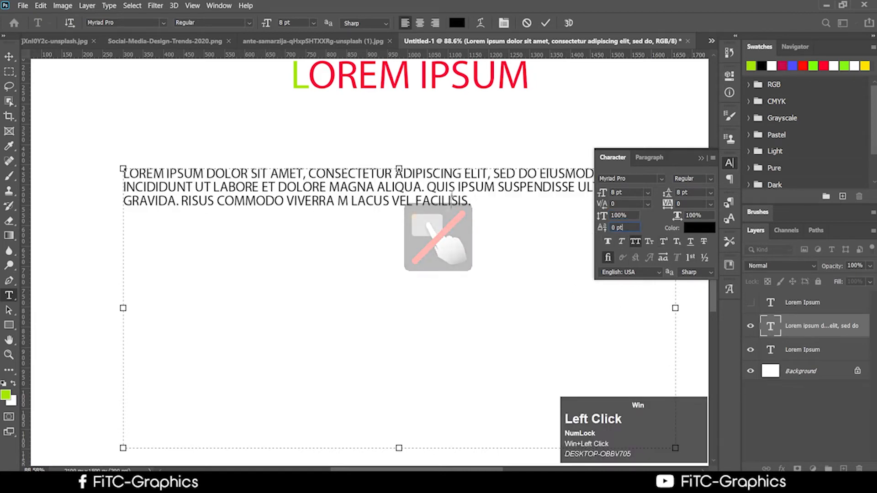
{"action": "left_click_drag", "start_coordinate": [452, 200], "coordinate": [122, 170]}
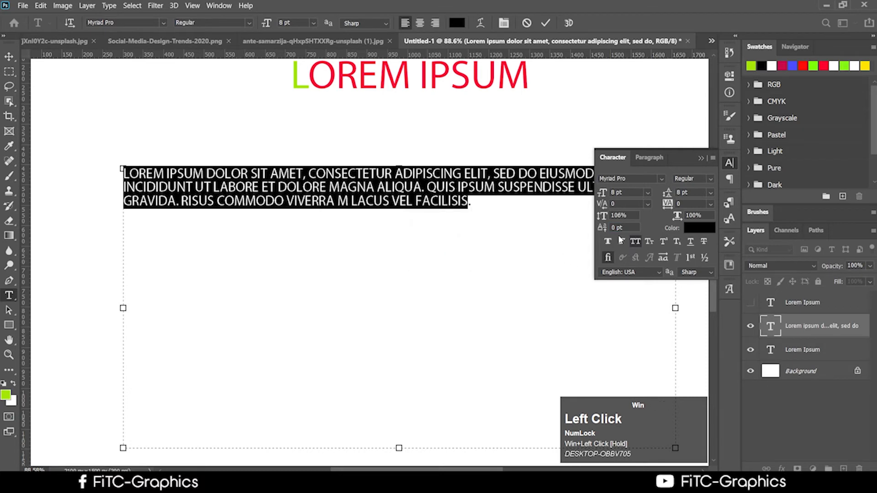
{"action": "left_click_drag", "start_coordinate": [603, 230], "coordinate": [609, 233]}
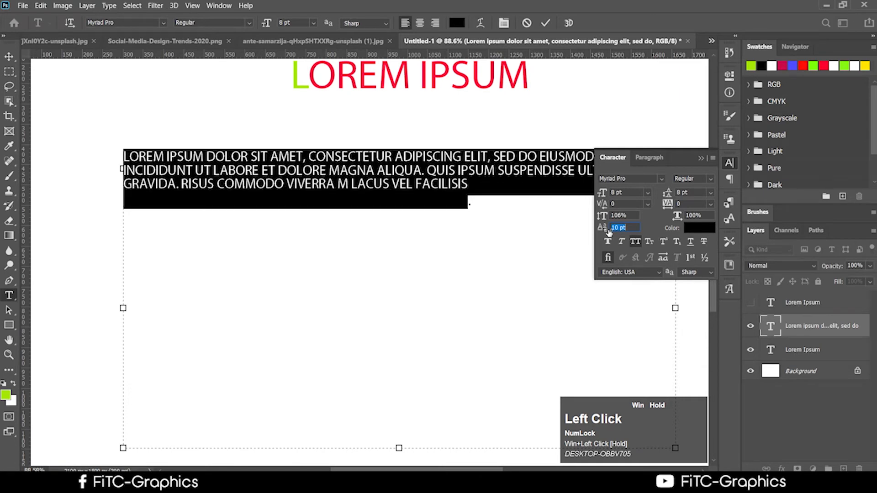
Step: Lower the baseline shift to 6 pt, leaving the language as English: USA
{"action": "left_click_drag", "start_coordinate": [609, 232], "coordinate": [603, 269]}
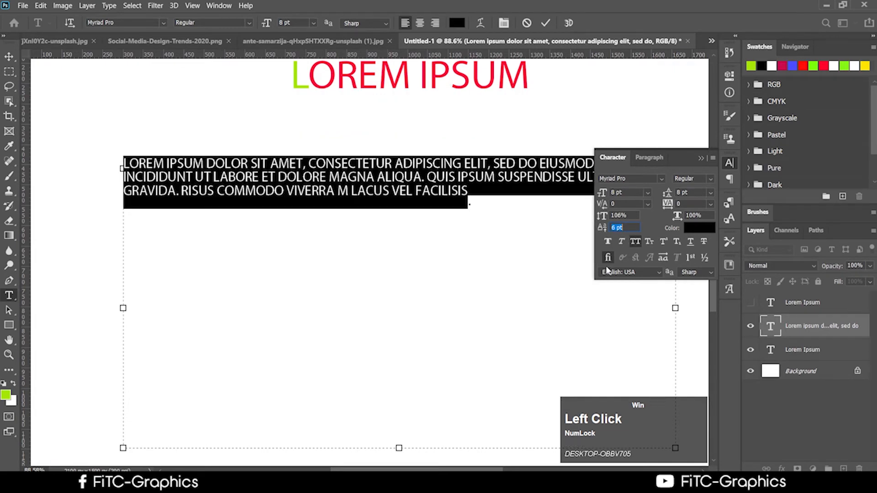
{"action": "left_click", "coordinate": [606, 268]}
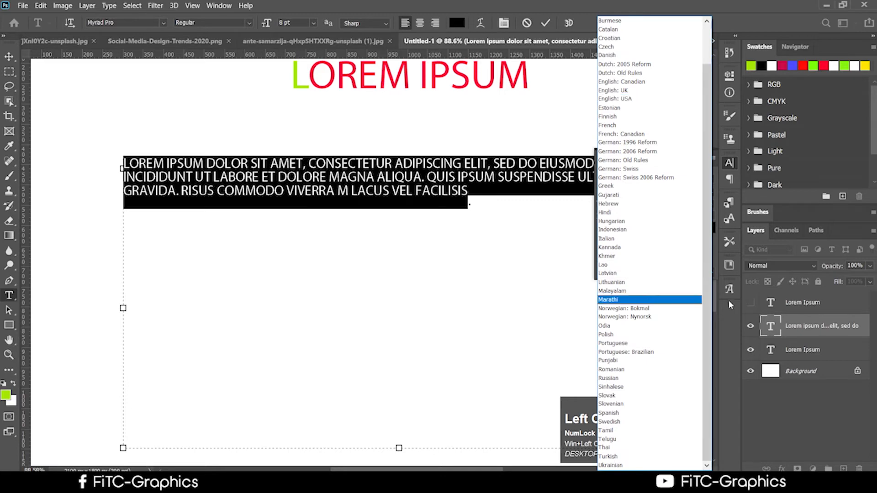
{"action": "left_click", "coordinate": [524, 268]}
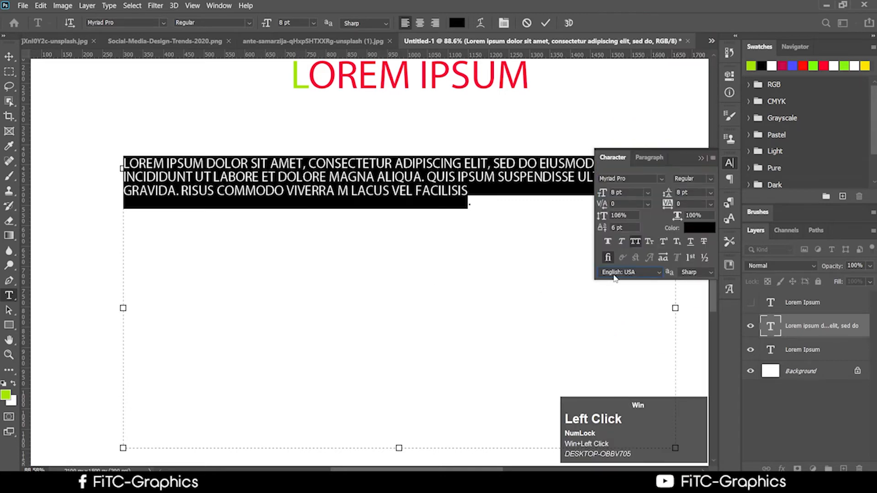
{"action": "left_click", "coordinate": [615, 274]}
{"action": "left_click", "coordinate": [548, 290]}
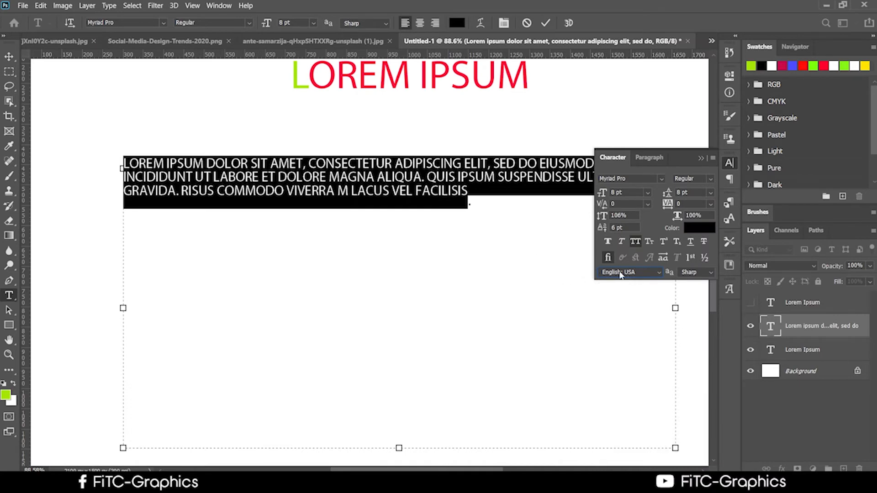
Step: Apply Faux Bold to the paragraph, partly undo it, and commit the text
{"action": "left_click", "coordinate": [610, 242]}
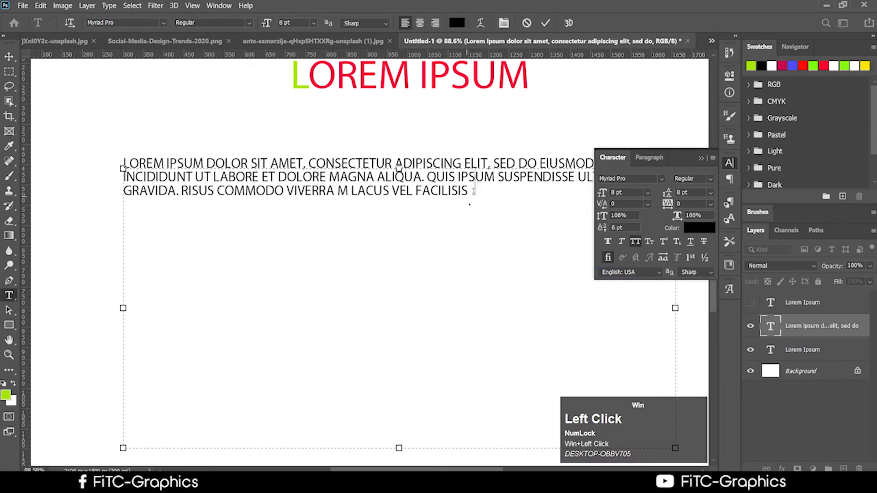
{"action": "left_click", "coordinate": [608, 242]}
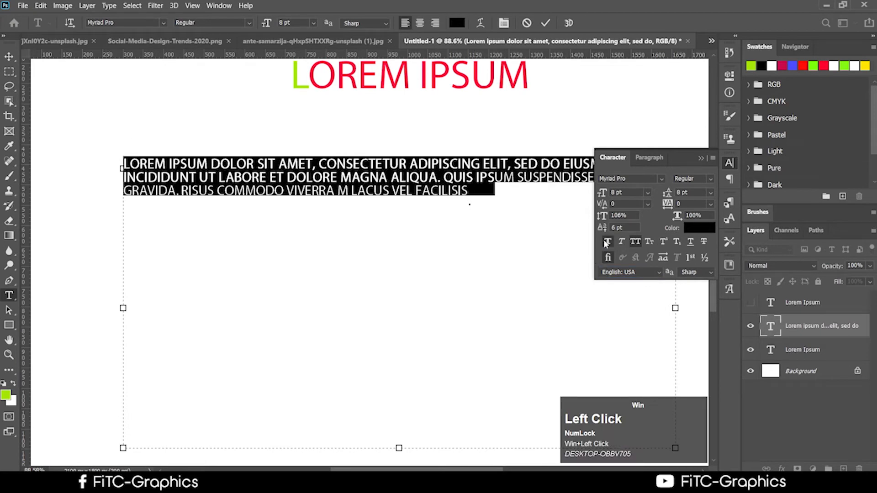
{"action": "left_click", "coordinate": [462, 185]}
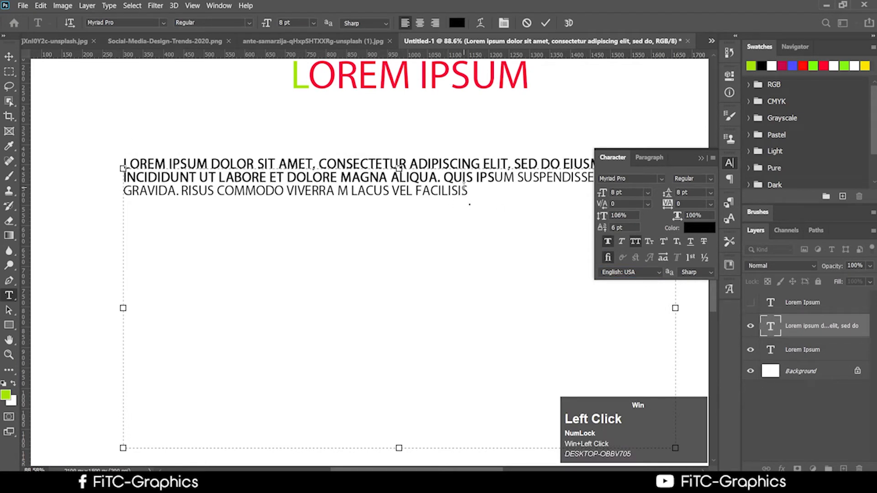
{"action": "key", "text": "ctrl+z"}
{"action": "left_click", "coordinate": [465, 187]}
{"action": "left_click", "coordinate": [279, 167]}
{"action": "left_click", "coordinate": [279, 162]}
{"action": "left_click", "coordinate": [241, 188]}
{"action": "left_click", "coordinate": [9, 56]}
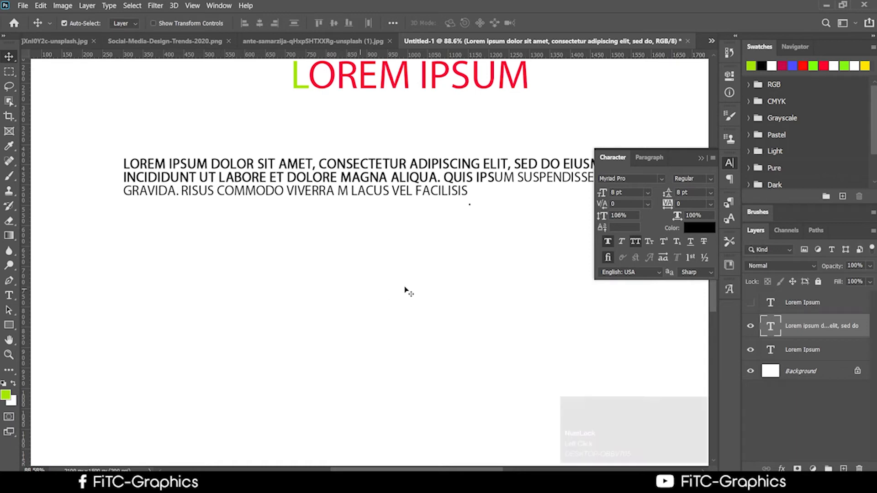
Step: Turn off All Caps so the paragraph reads in mixed case
{"action": "left_click", "coordinate": [622, 244]}
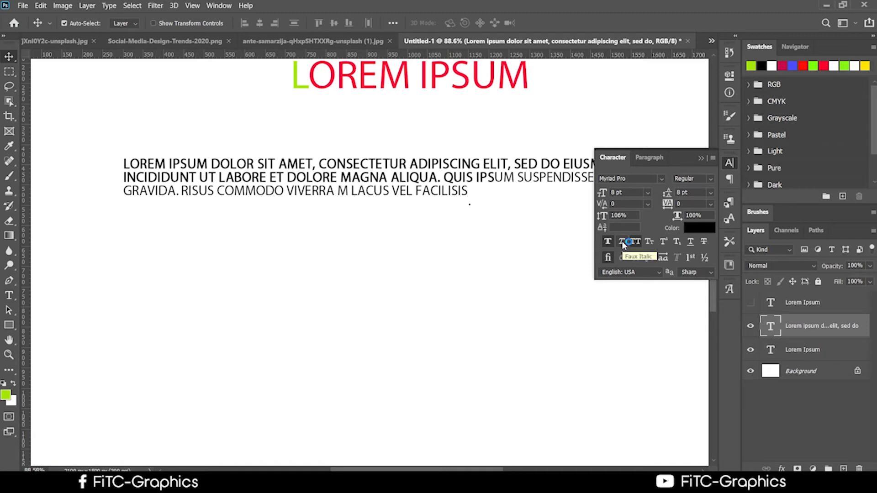
{"action": "left_click", "coordinate": [636, 242]}
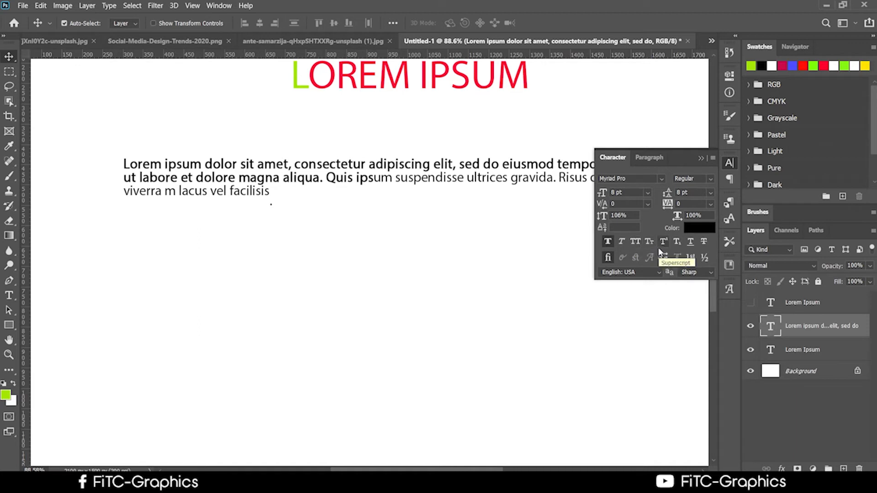
{"action": "left_click", "coordinate": [712, 158]}
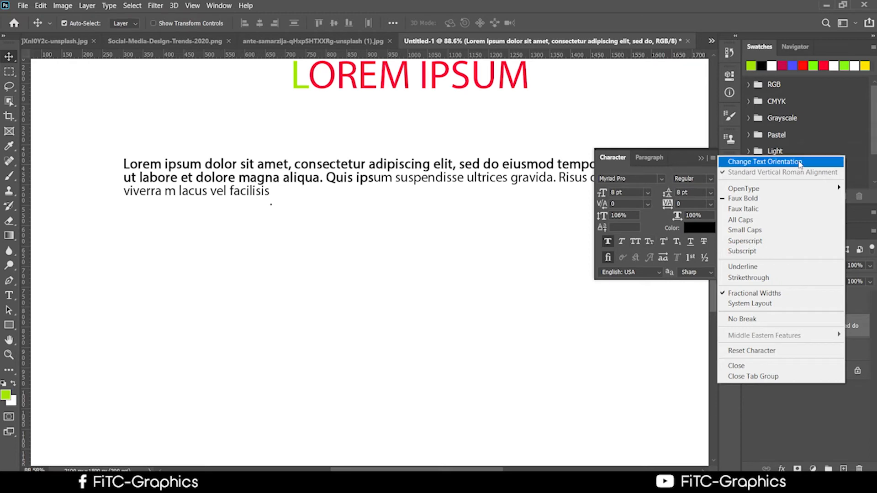
Step: Close and reopen the Character panel flyout menu, then dismiss it unchanged
{"action": "left_click", "coordinate": [711, 158]}
{"action": "left_click", "coordinate": [711, 158]}
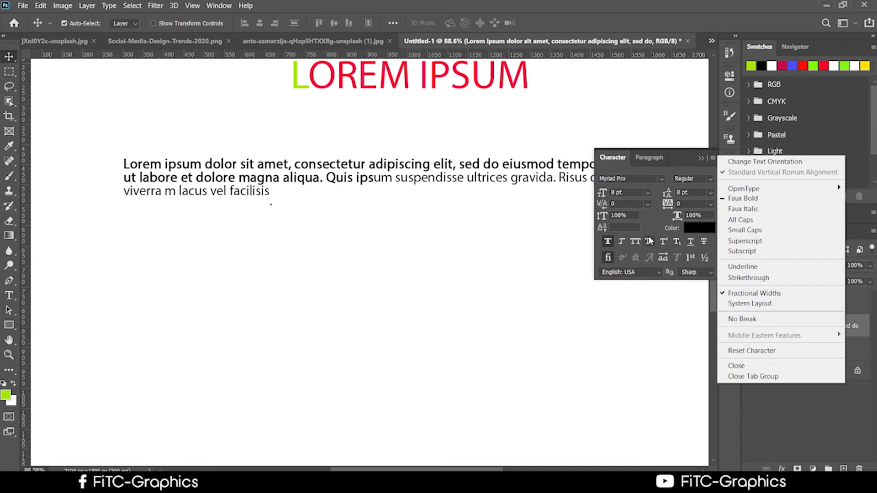
{"action": "left_click", "coordinate": [607, 258]}
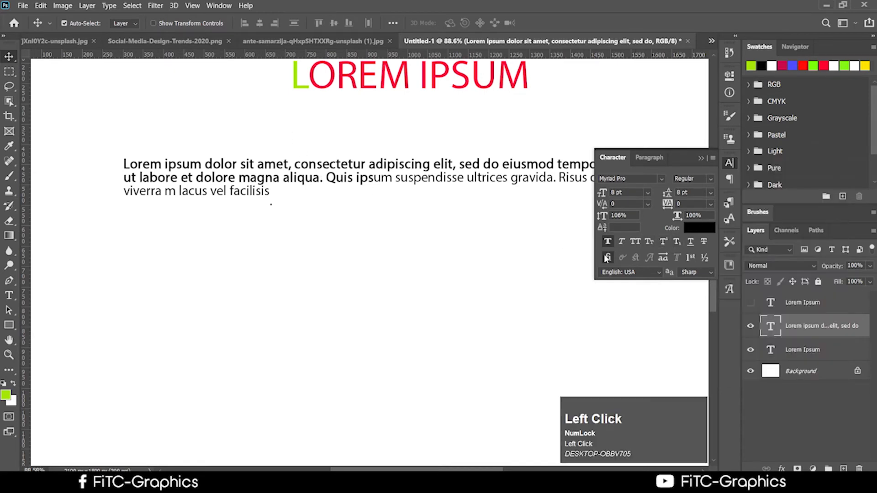
Step: Select the whole body paragraph under the red title and apply Small Caps
{"action": "left_click", "coordinate": [635, 246]}
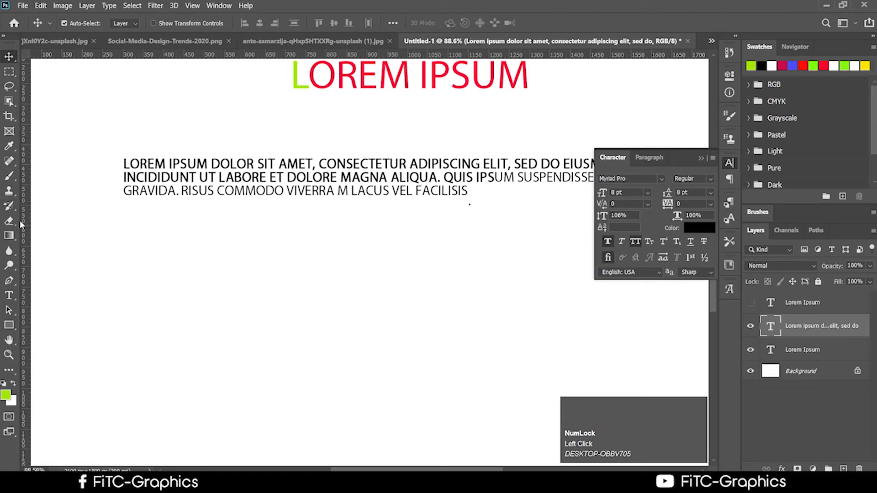
{"action": "left_click", "coordinate": [8, 296]}
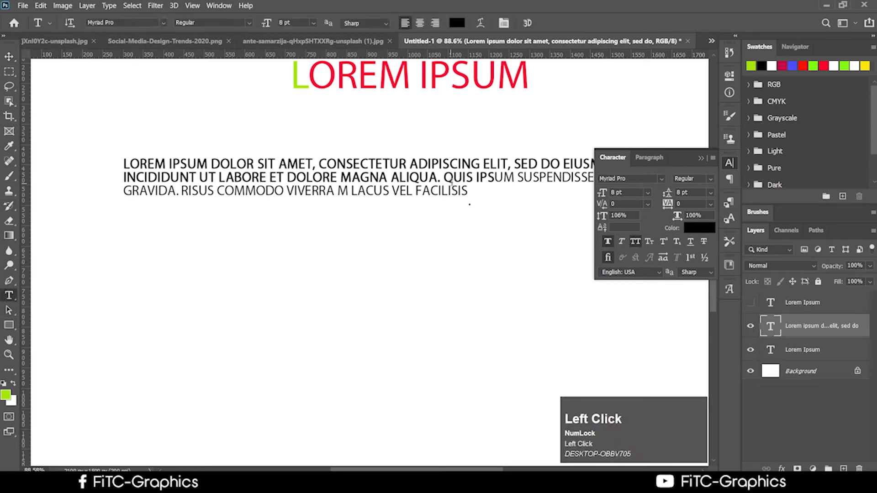
{"action": "left_click_drag", "start_coordinate": [470, 191], "coordinate": [28, 165]}
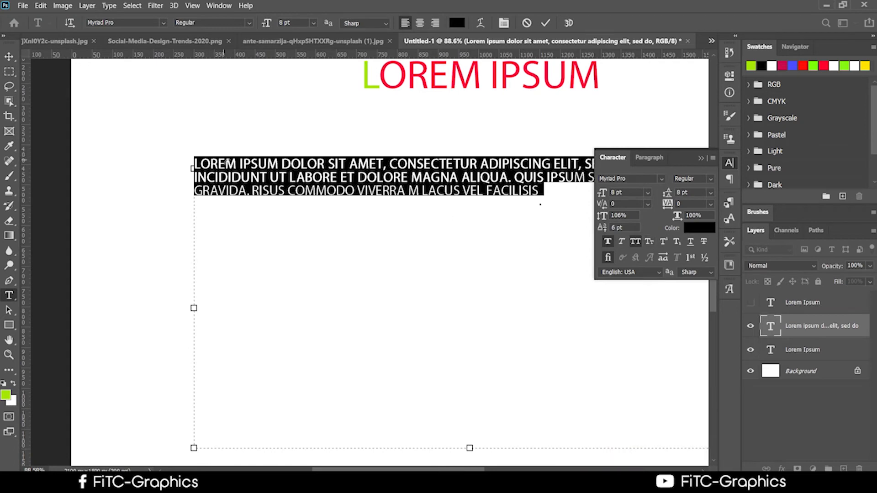
{"action": "left_click", "coordinate": [649, 242]}
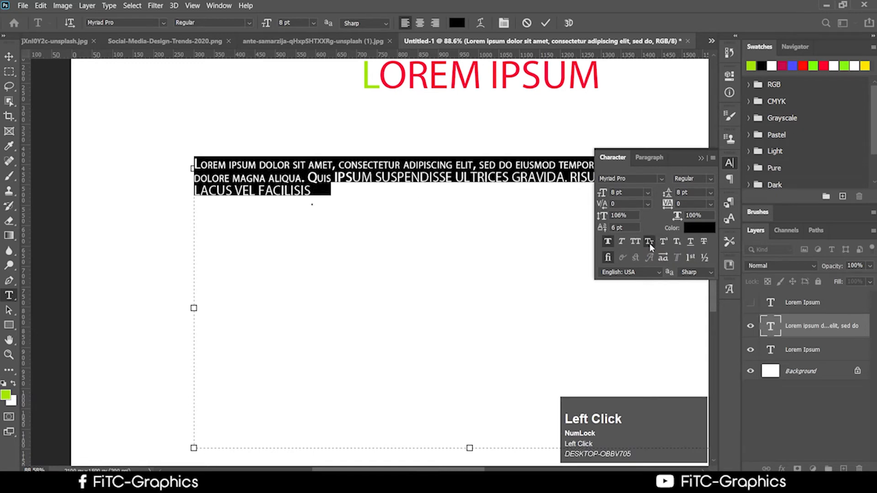
{"action": "left_click", "coordinate": [350, 180]}
{"action": "left_click_drag", "start_coordinate": [321, 181], "coordinate": [294, 179]}
{"action": "left_click", "coordinate": [304, 178]}
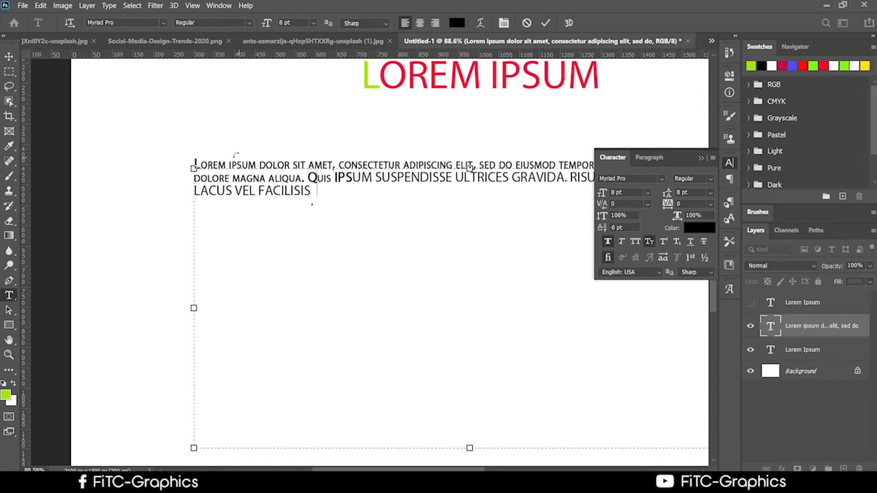
Step: Check the paragraph's lines and commit the small-caps text edit
{"action": "left_click", "coordinate": [666, 246]}
{"action": "left_click", "coordinate": [242, 304]}
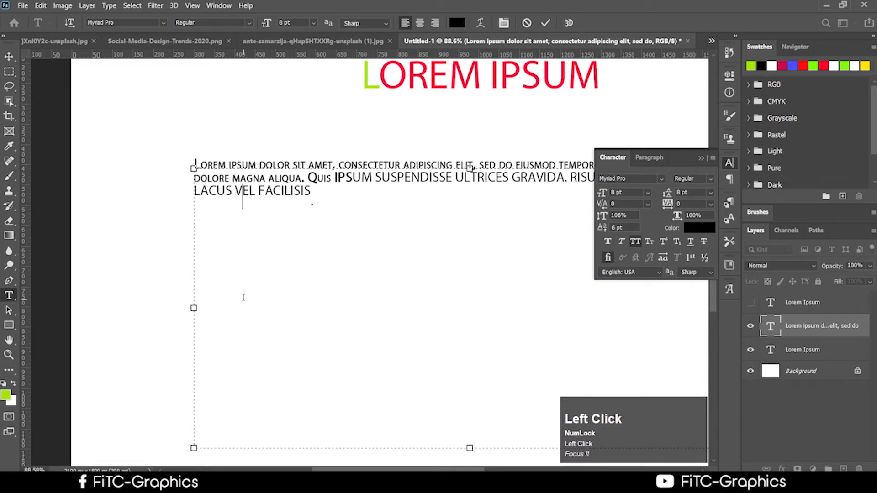
{"action": "left_click_drag", "start_coordinate": [313, 193], "coordinate": [195, 173]}
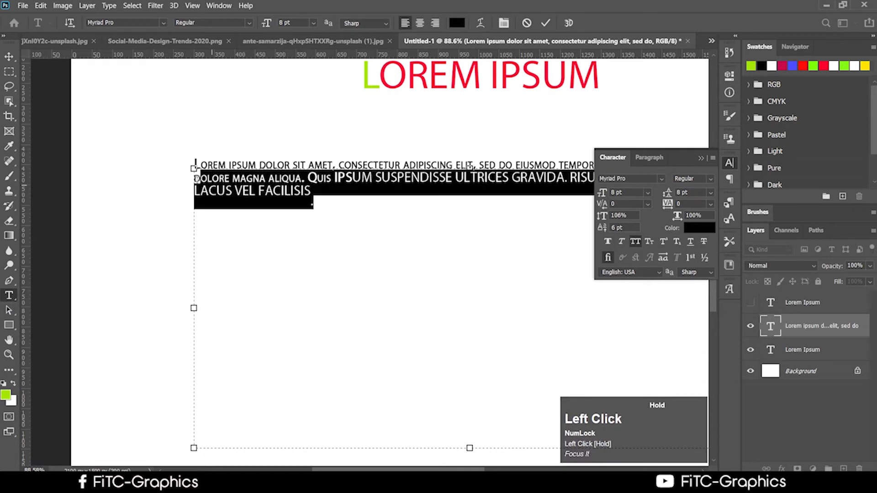
{"action": "left_click", "coordinate": [305, 218]}
{"action": "left_click", "coordinate": [13, 58]}
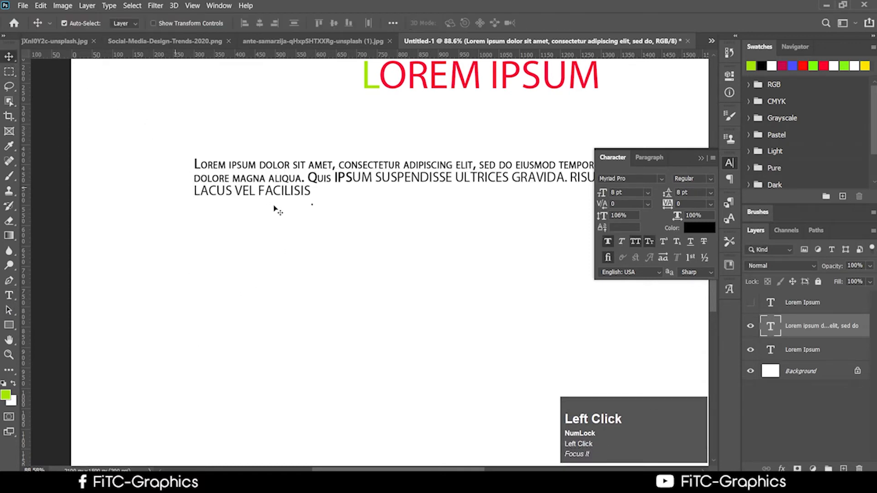
{"action": "scroll", "coordinate": [298, 306], "scroll_direction": "up", "scroll_amount": 3}
{"action": "left_click", "coordinate": [19, 296]}
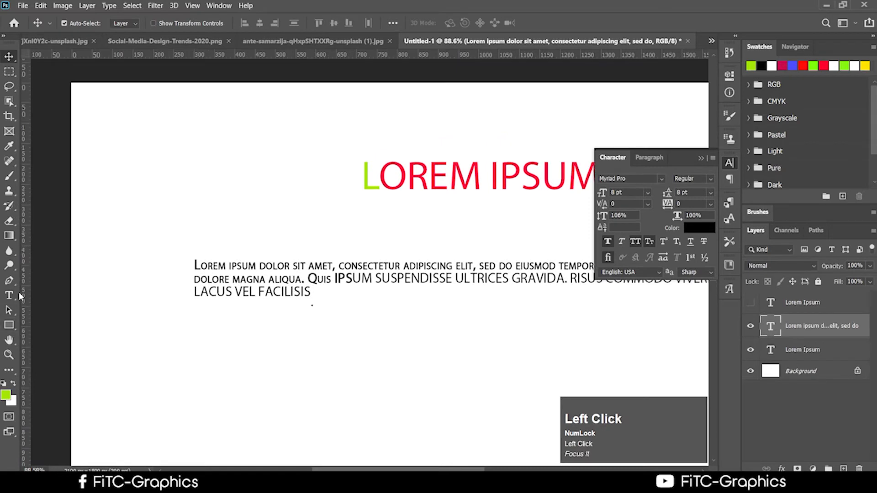
Step: Type 24 in a new text layer left of the title and make the 4 superscript
{"action": "left_click", "coordinate": [175, 197]}
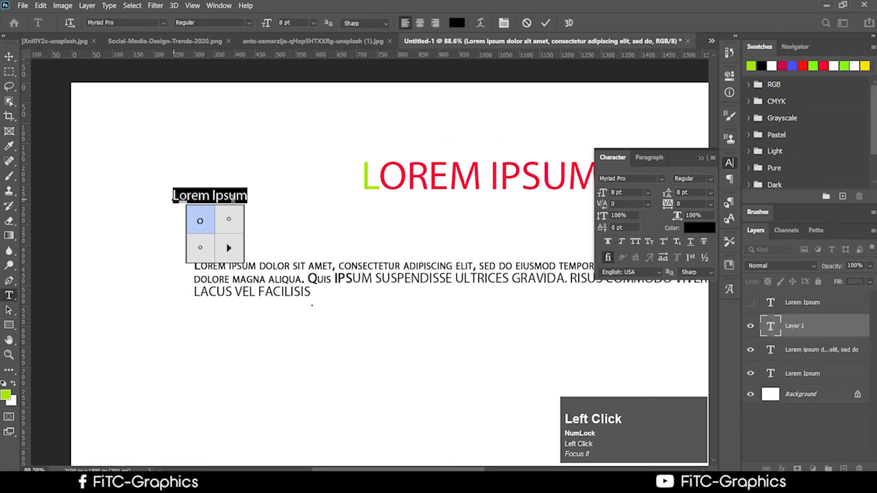
{"action": "type", "text": "2"}
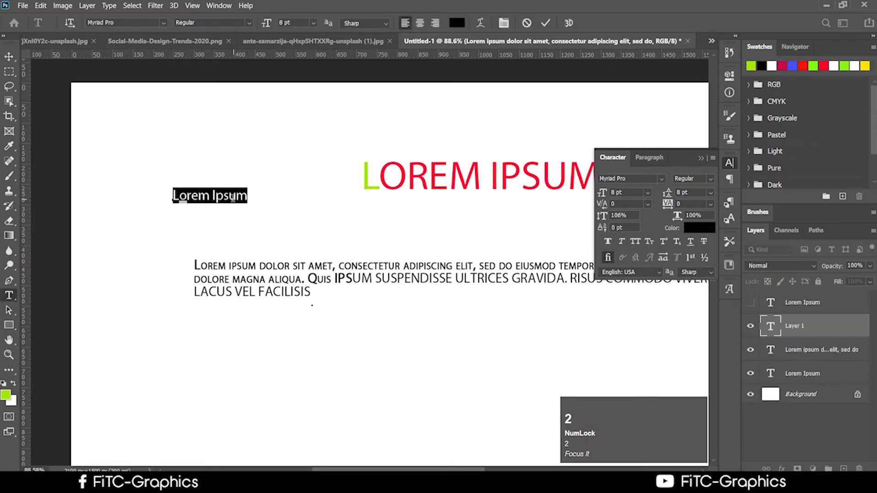
{"action": "type", "text": "2"}
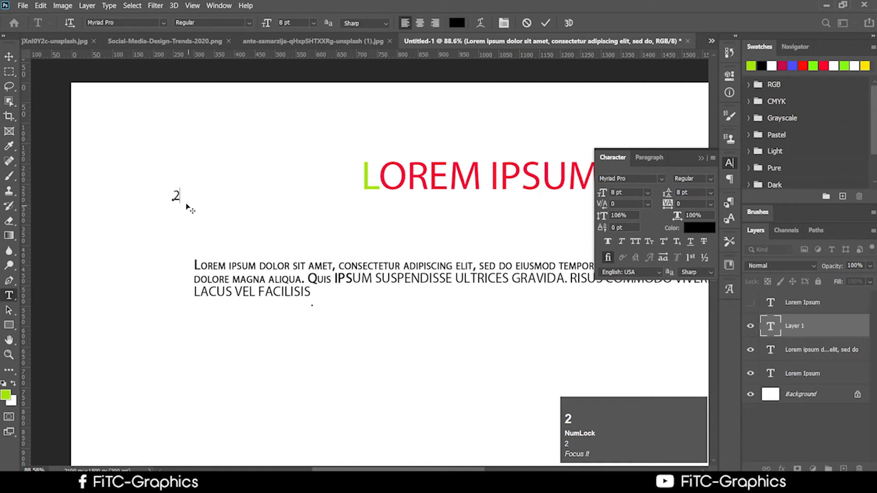
{"action": "type", "text": "4"}
{"action": "left_click_drag", "start_coordinate": [187, 196], "coordinate": [179, 195]}
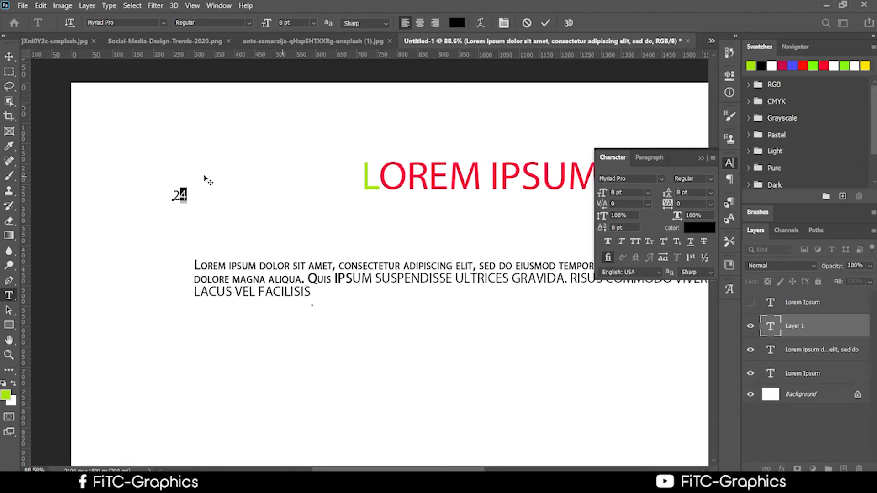
{"action": "left_click", "coordinate": [188, 195]}
{"action": "left_click_drag", "start_coordinate": [188, 194], "coordinate": [181, 195]}
{"action": "left_click", "coordinate": [666, 242]}
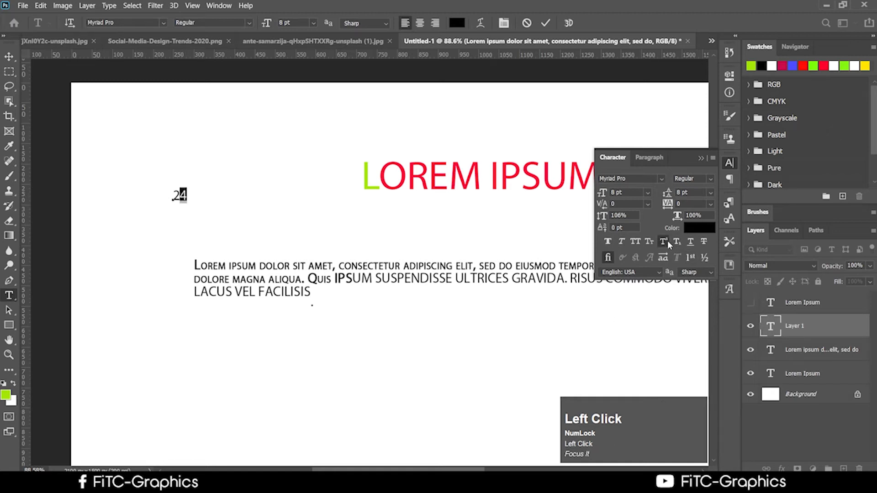
{"action": "left_click", "coordinate": [193, 192]}
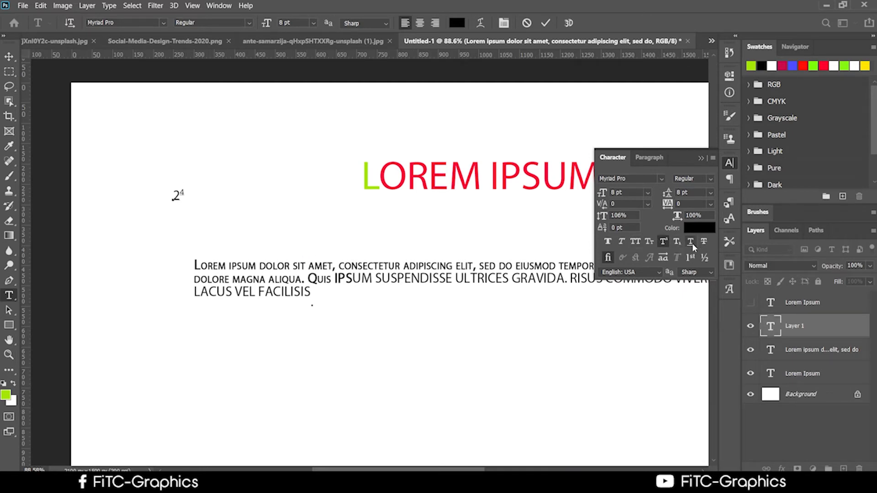
Step: Commit the 2⁴ text and click into the LOREM IPSUM title for editing
{"action": "left_click", "coordinate": [693, 258]}
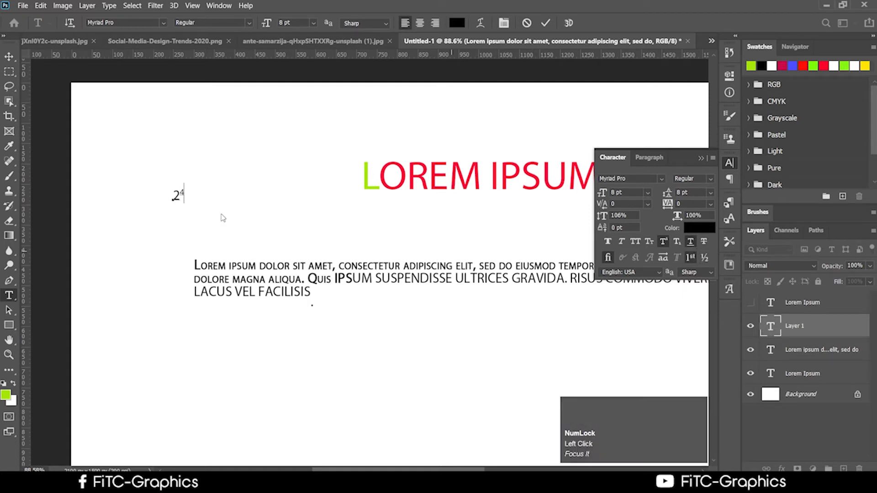
{"action": "left_click", "coordinate": [301, 204]}
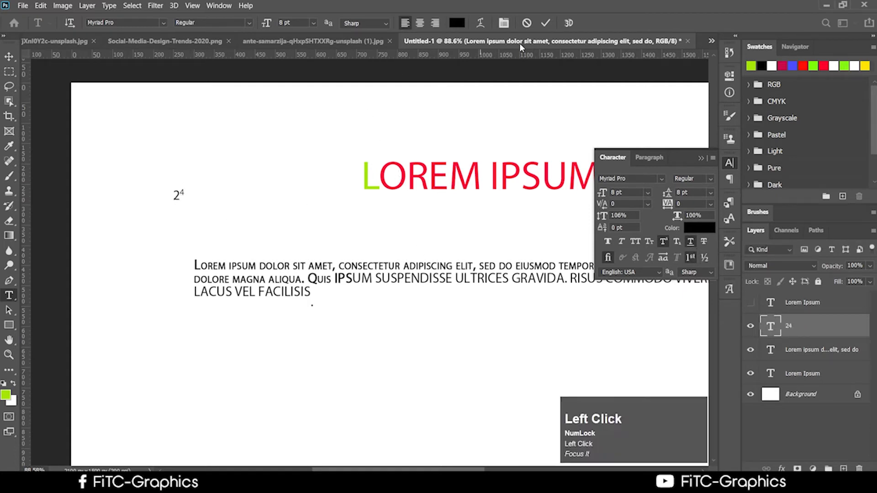
{"action": "left_click", "coordinate": [8, 56]}
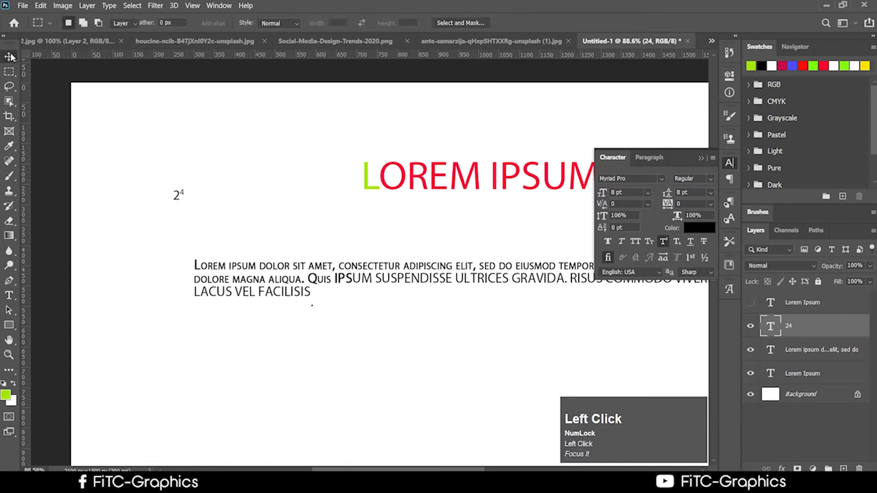
{"action": "left_click", "coordinate": [9, 295]}
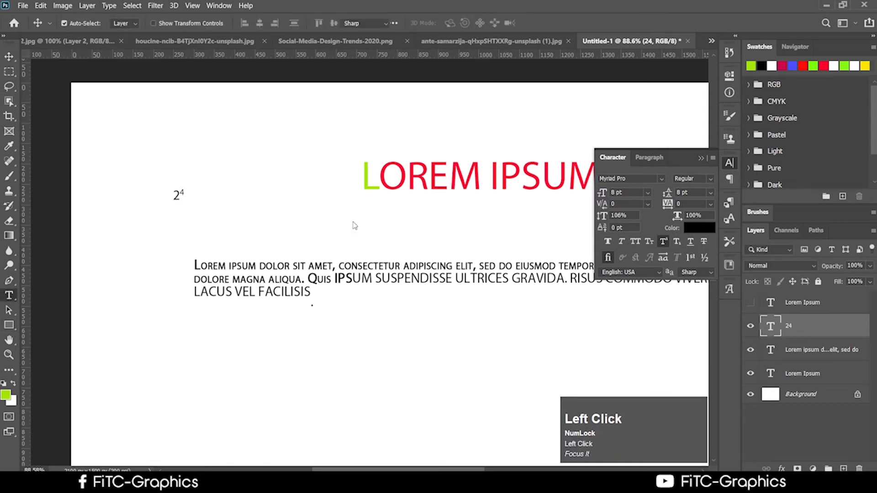
{"action": "left_click", "coordinate": [394, 187]}
Step: Underline the entire LOREM IPSUM title and commit the change
{"action": "key", "text": "ctrl+a"}
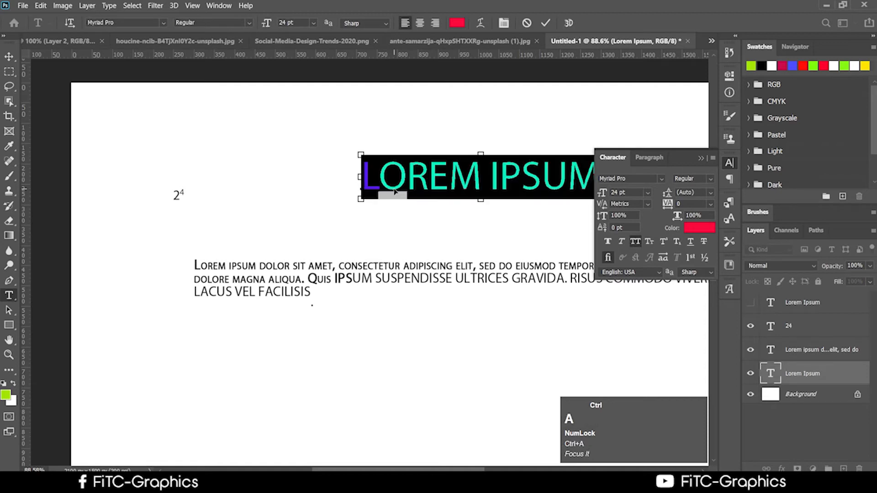
{"action": "left_click", "coordinate": [691, 241]}
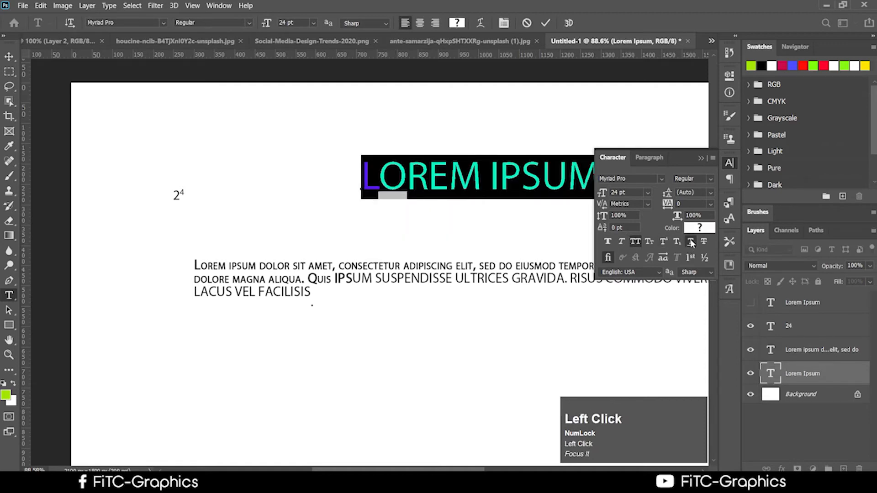
{"action": "left_click", "coordinate": [520, 180]}
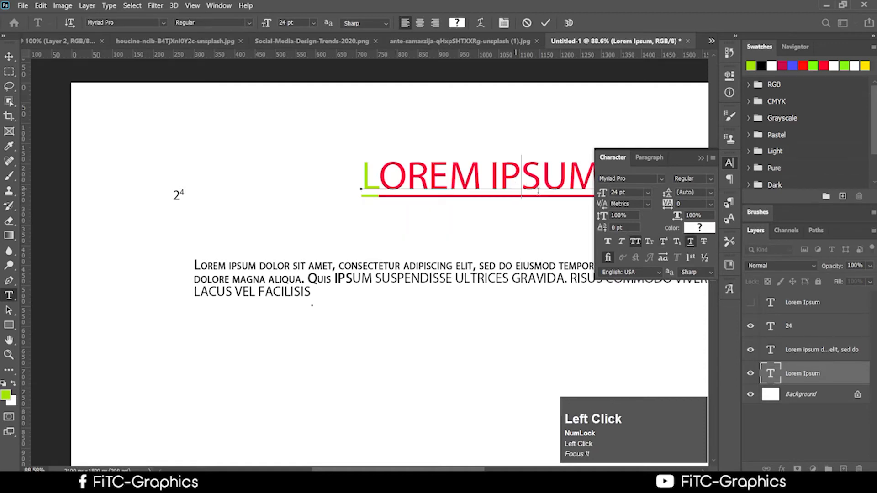
{"action": "left_click", "coordinate": [545, 24]}
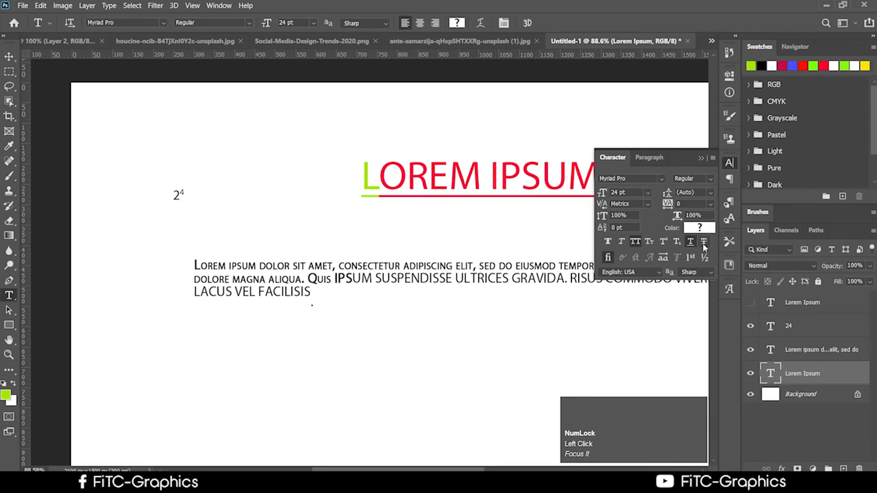
Step: Bring the Chrome window with the Google Docs course notes forward
{"action": "left_click", "coordinate": [438, 179]}
{"action": "scroll", "coordinate": [617, 319], "scroll_direction": "down", "scroll_amount": 2}
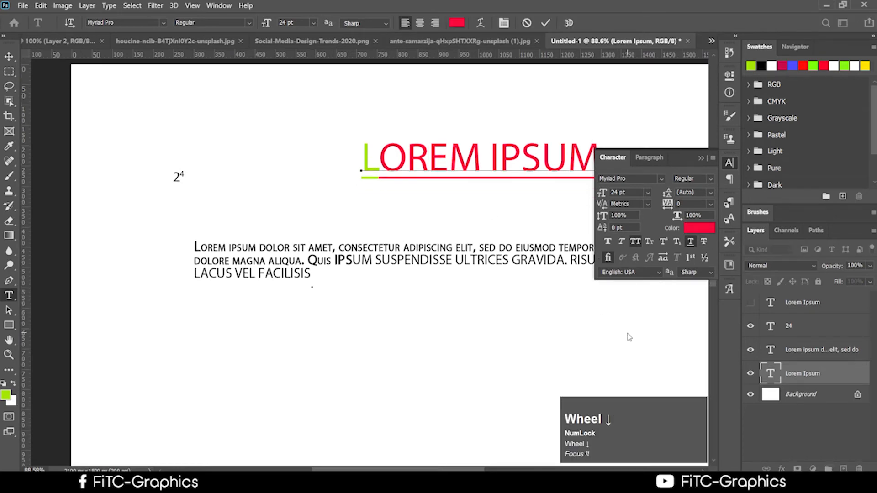
{"action": "scroll", "coordinate": [544, 354], "scroll_direction": "up", "scroll_amount": 2}
{"action": "scroll", "coordinate": [197, 412], "scroll_direction": "down", "scroll_amount": 1}
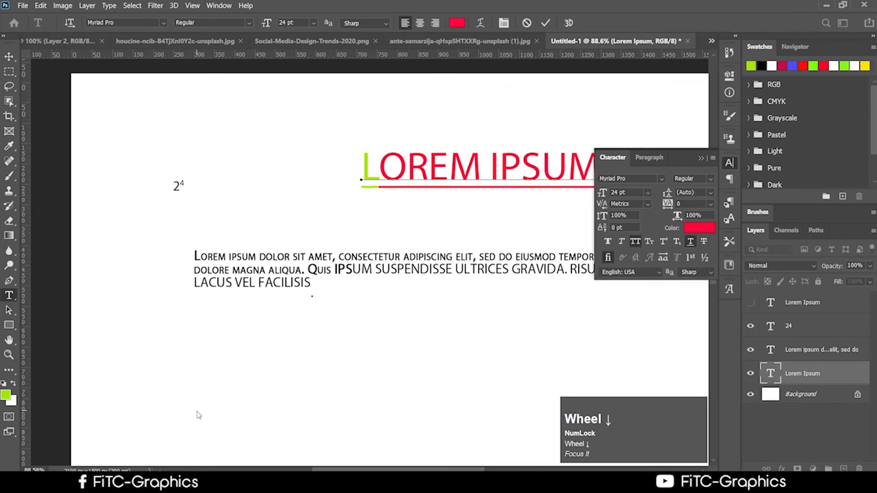
{"action": "scroll", "coordinate": [199, 415], "scroll_direction": "down", "scroll_amount": 2}
{"action": "left_click", "coordinate": [199, 484]}
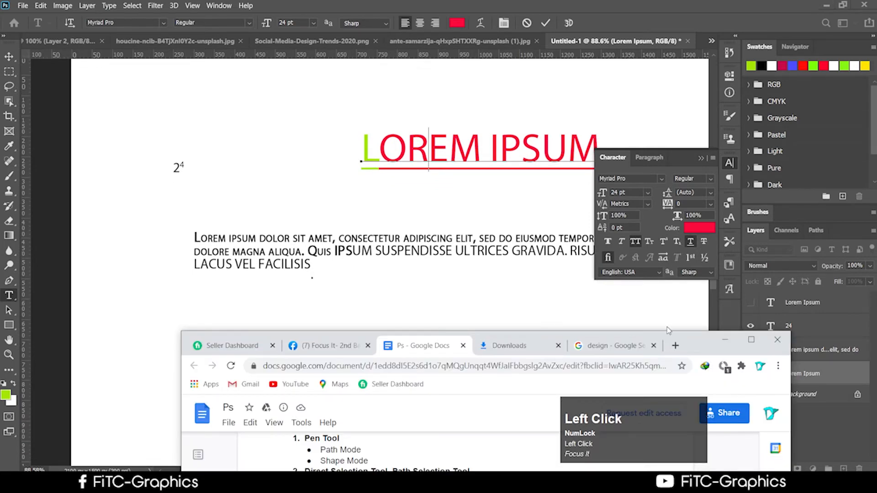
Step: Reposition the Google Docs course-notes browser window higher on the screen
{"action": "left_click_drag", "start_coordinate": [703, 336], "coordinate": [562, 65]}
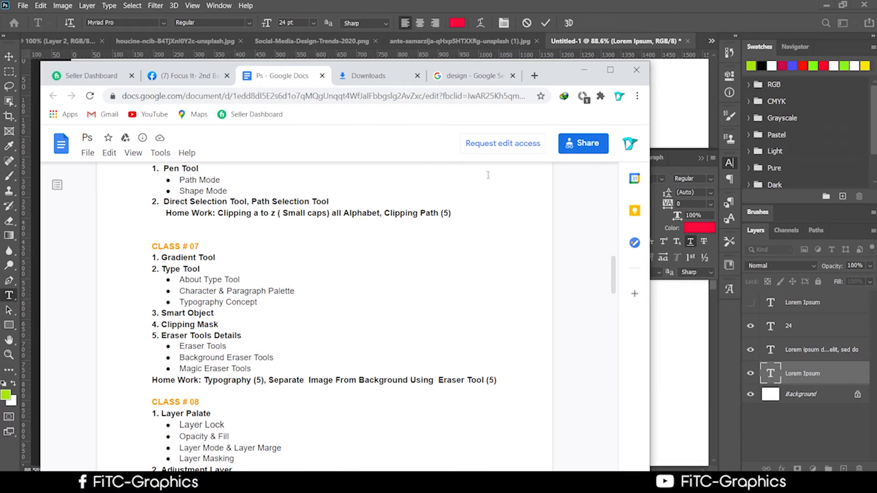
{"action": "left_click", "coordinate": [554, 43]}
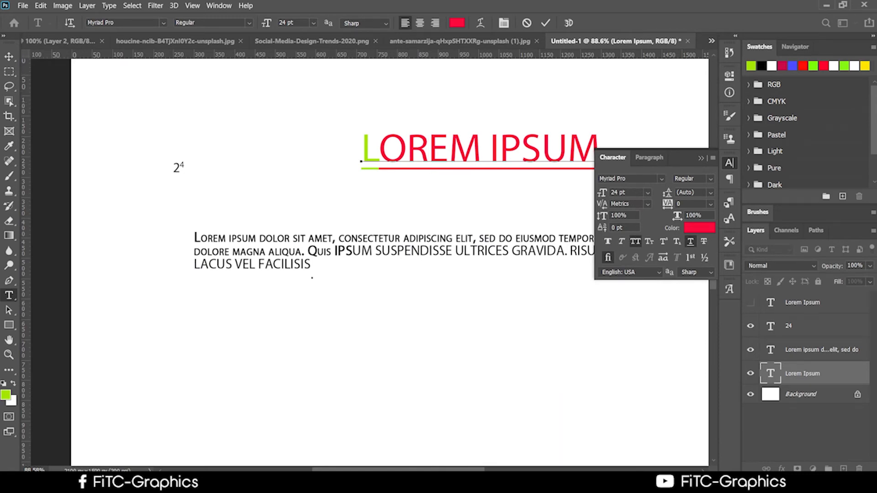
{"action": "left_click", "coordinate": [228, 484]}
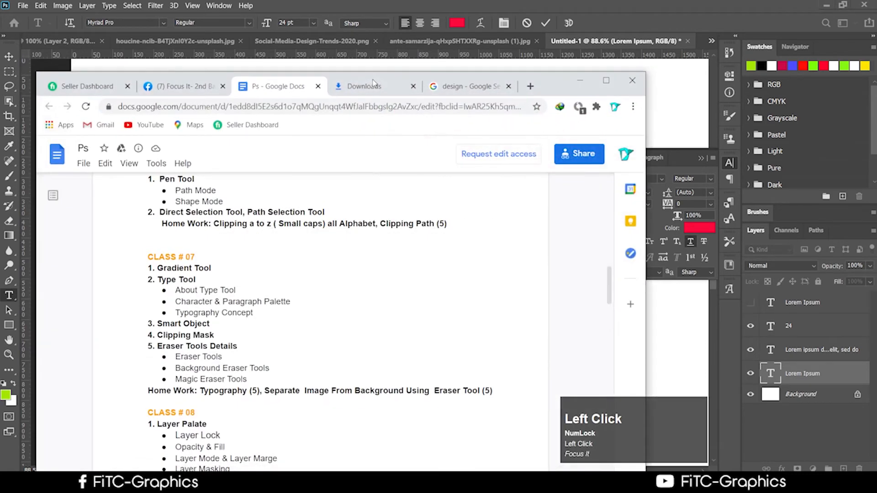
{"action": "left_click_drag", "start_coordinate": [563, 80], "coordinate": [602, 39]}
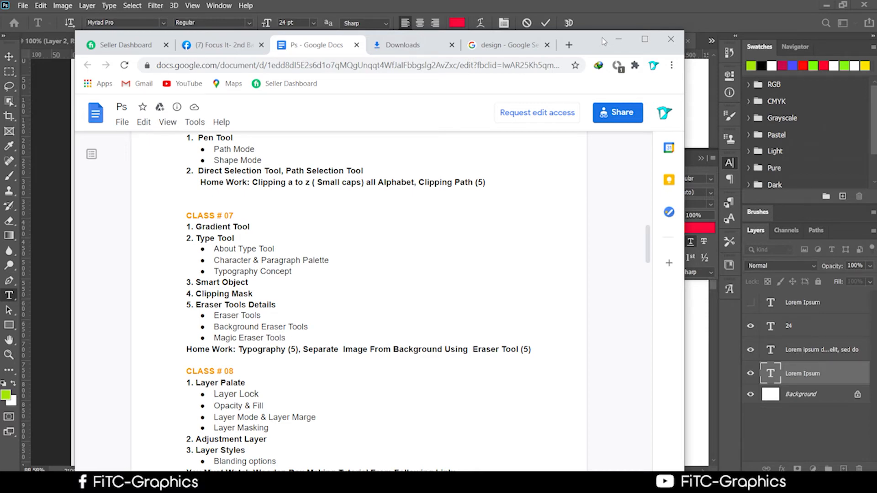
Step: Copy the 'Typography Concept' bullet and open a new blank browser tab
{"action": "left_click_drag", "start_coordinate": [294, 274], "coordinate": [211, 275]}
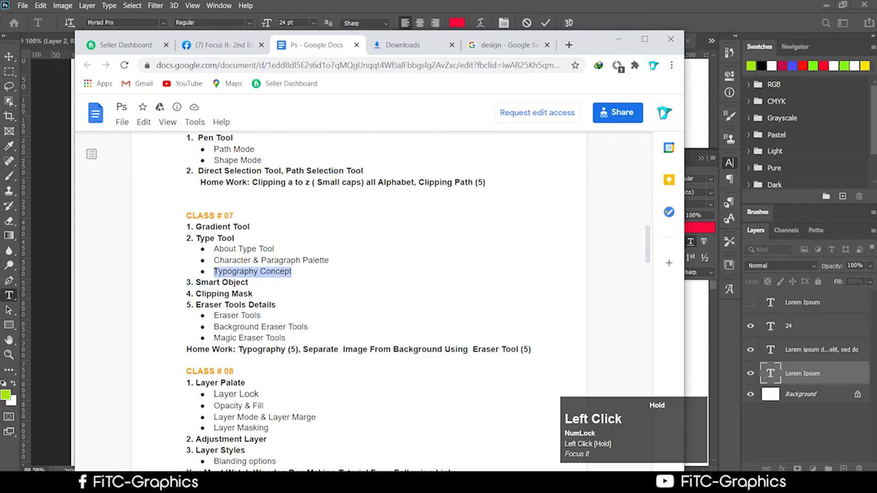
{"action": "right_click", "coordinate": [215, 272]}
{"action": "left_click", "coordinate": [254, 283]}
{"action": "left_click", "coordinate": [620, 38]}
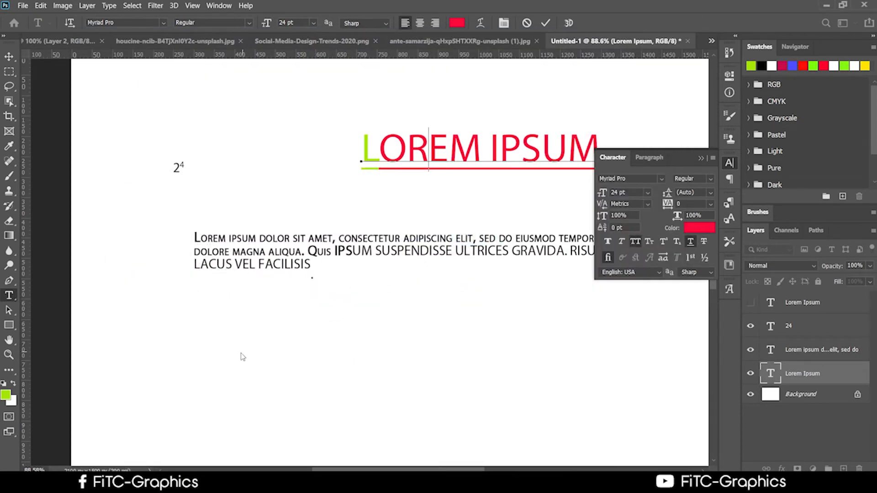
{"action": "left_click", "coordinate": [238, 483]}
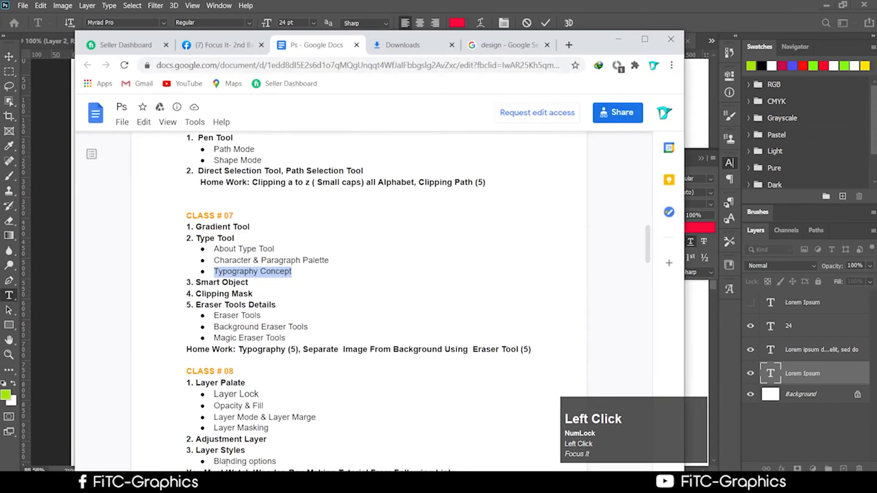
{"action": "left_click", "coordinate": [568, 45]}
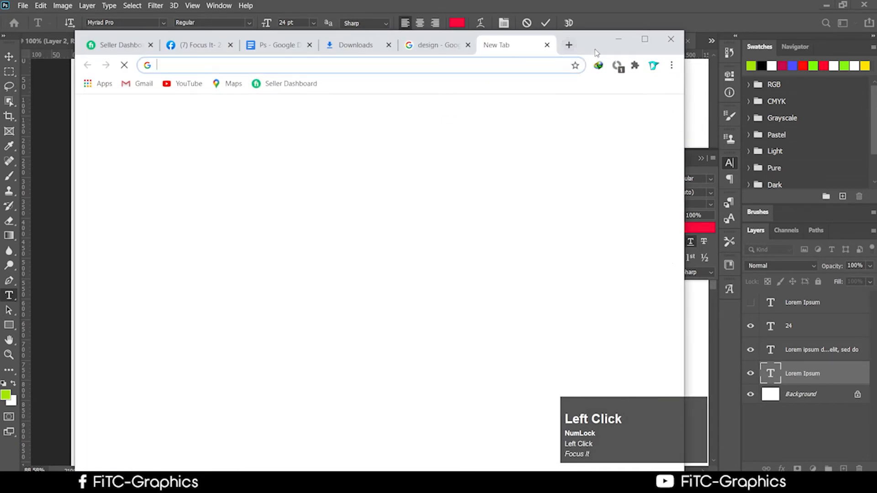
Step: Paste 'Typography Concept' into the address bar, search, and open the Bangladesh word-map image
{"action": "left_click", "coordinate": [651, 45]}
{"action": "right_click", "coordinate": [283, 28]}
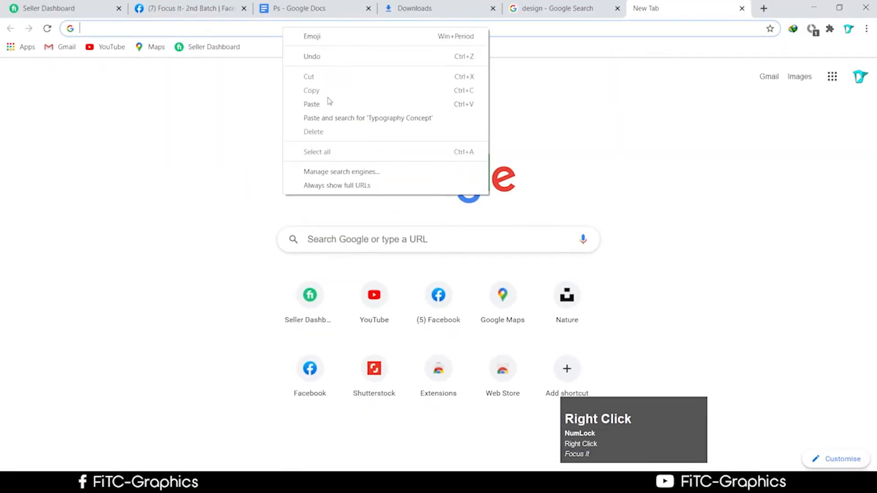
{"action": "left_click", "coordinate": [331, 105]}
{"action": "key", "text": "Return"}
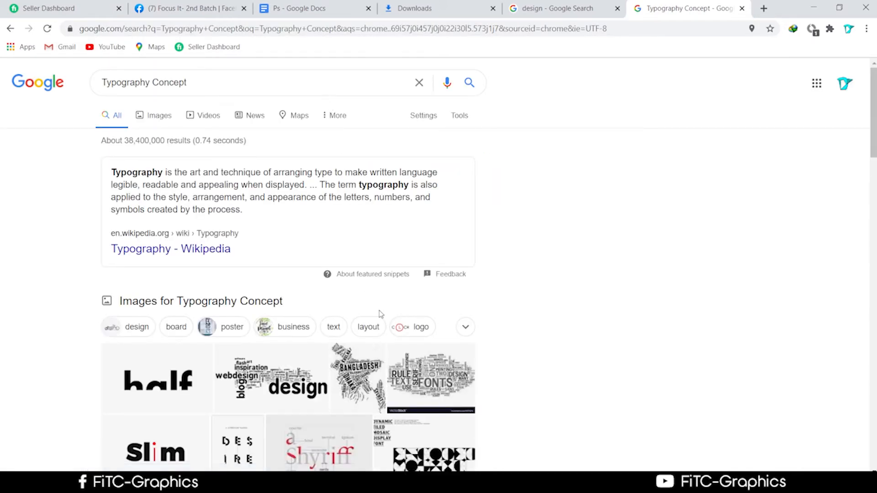
{"action": "left_click", "coordinate": [368, 366]}
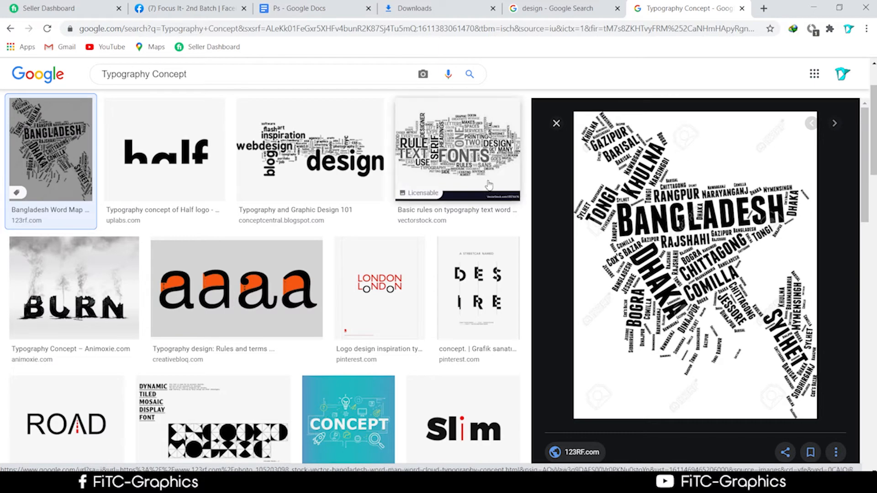
Step: Save the previewed Bangladesh word-map image to Downloads
{"action": "right_click", "coordinate": [654, 215]}
{"action": "left_click", "coordinate": [677, 311]}
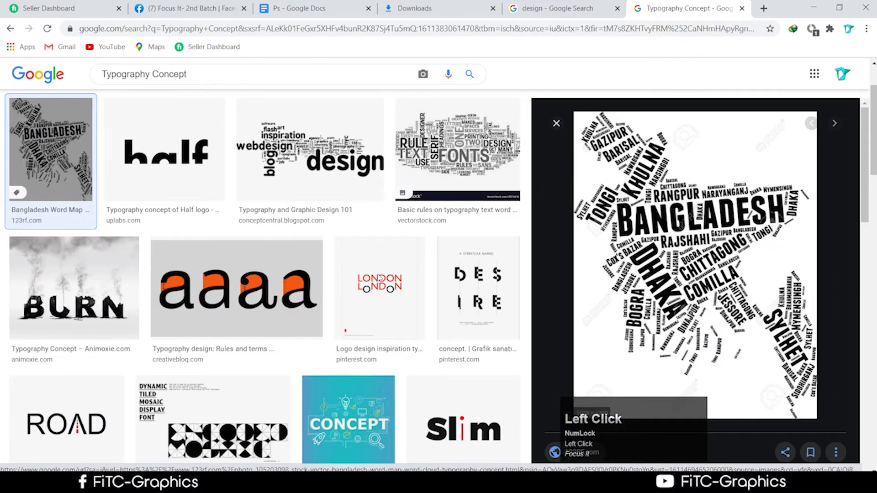
{"action": "left_click", "coordinate": [421, 322]}
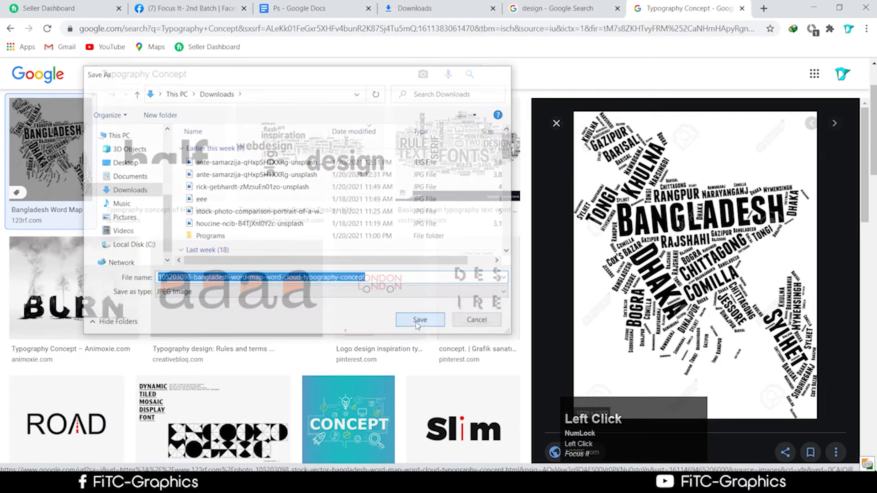
Step: Browse the image results and preview the second Bangladesh word-map image
{"action": "left_click", "coordinate": [120, 287]}
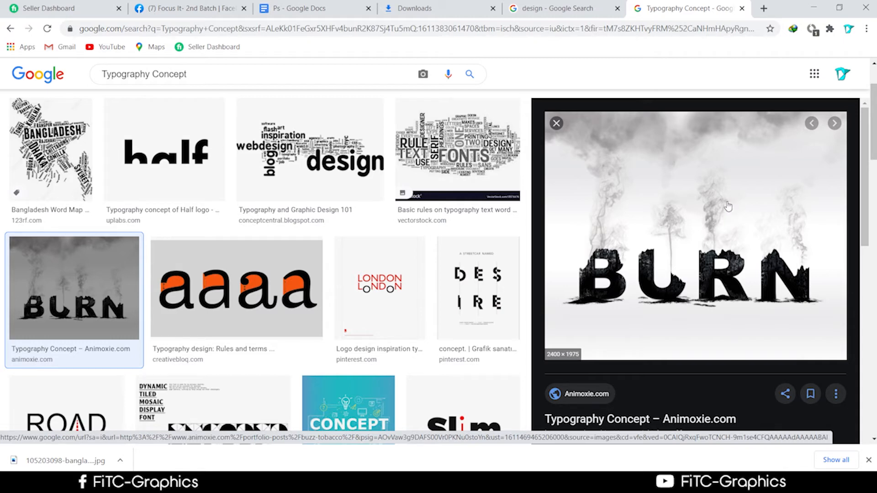
{"action": "scroll", "coordinate": [658, 245], "scroll_direction": "down", "scroll_amount": 3}
{"action": "scroll", "coordinate": [843, 275], "scroll_direction": "down", "scroll_amount": 3}
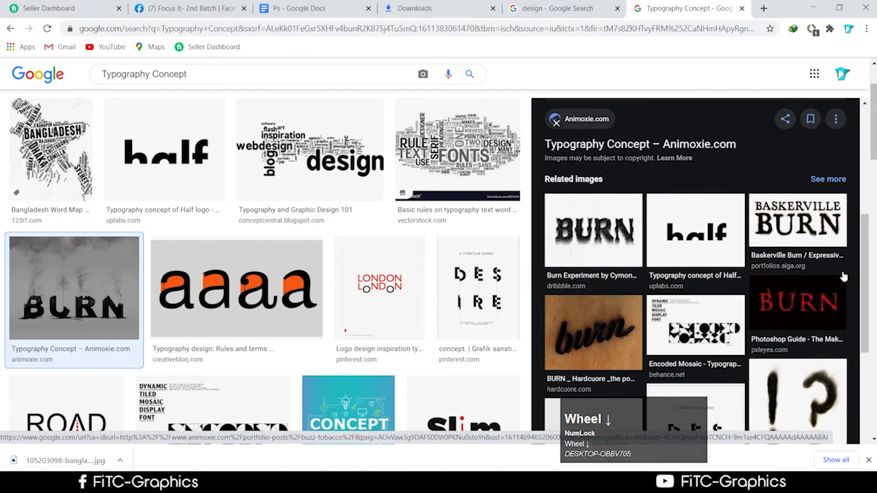
{"action": "scroll", "coordinate": [843, 275], "scroll_direction": "up", "scroll_amount": 1}
{"action": "scroll", "coordinate": [475, 286], "scroll_direction": "up", "scroll_amount": 2}
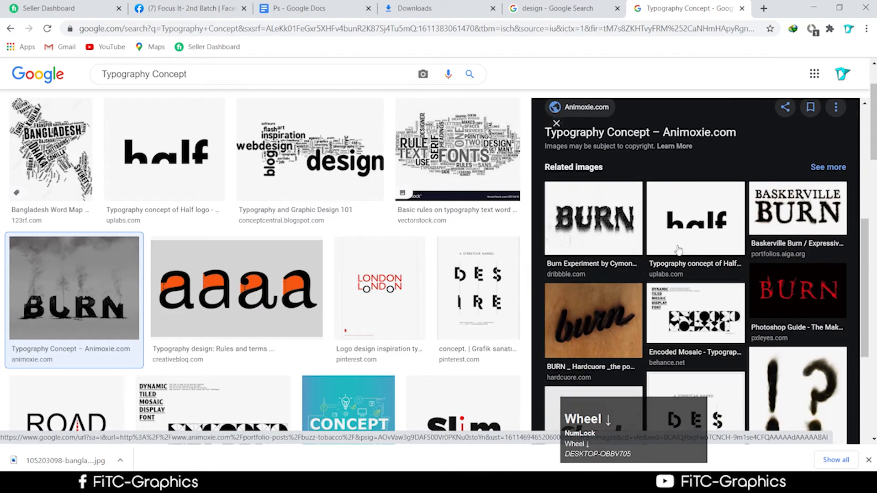
{"action": "scroll", "coordinate": [740, 326], "scroll_direction": "up", "scroll_amount": 3}
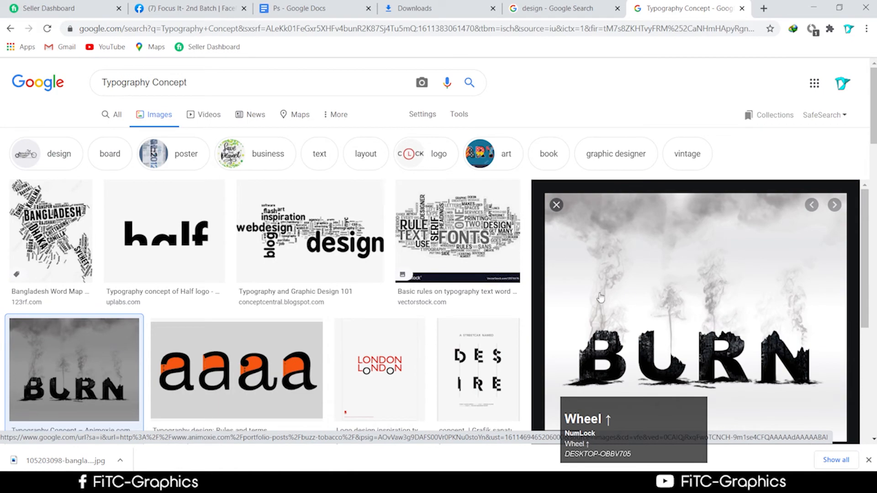
{"action": "scroll", "coordinate": [138, 264], "scroll_direction": "down", "scroll_amount": 7}
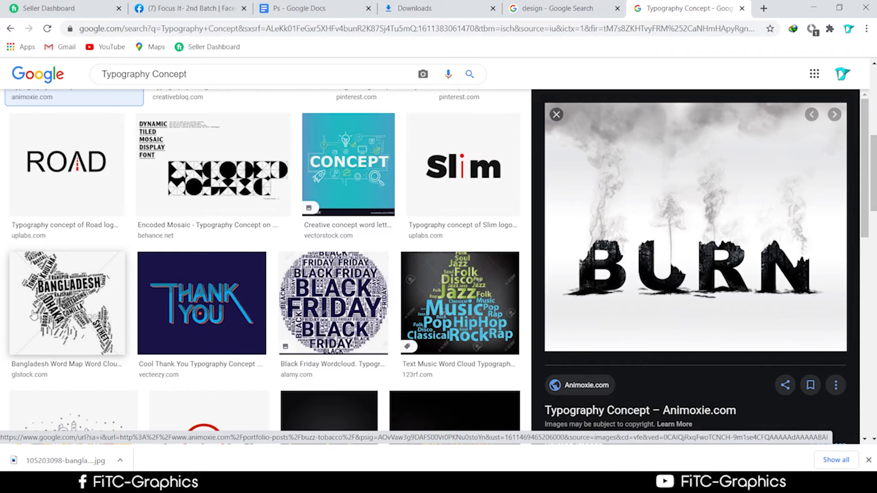
{"action": "scroll", "coordinate": [33, 315], "scroll_direction": "up", "scroll_amount": 1}
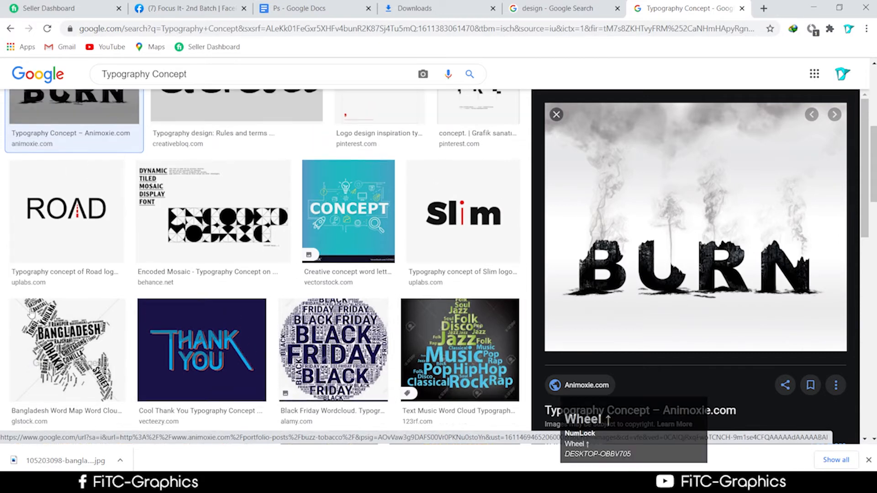
{"action": "left_click", "coordinate": [31, 315]}
Step: Save the second word-map image as download and show it in the Downloads folder
{"action": "right_click", "coordinate": [660, 175]}
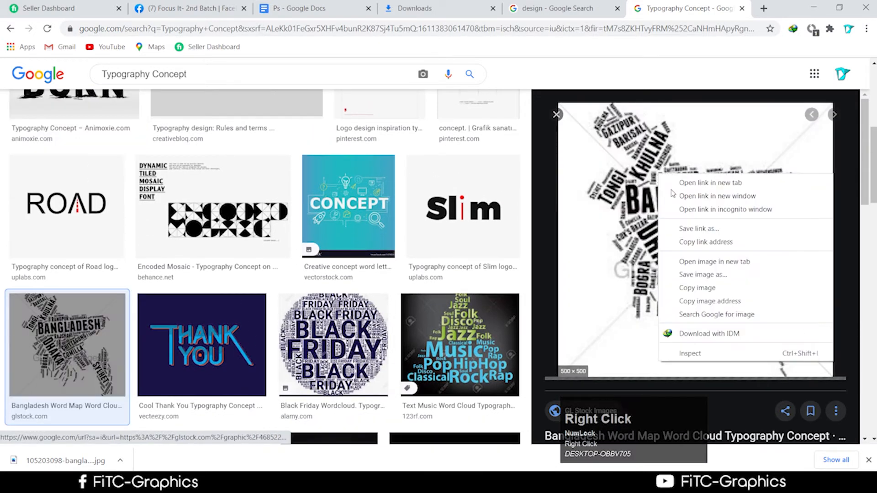
{"action": "left_click", "coordinate": [704, 275]}
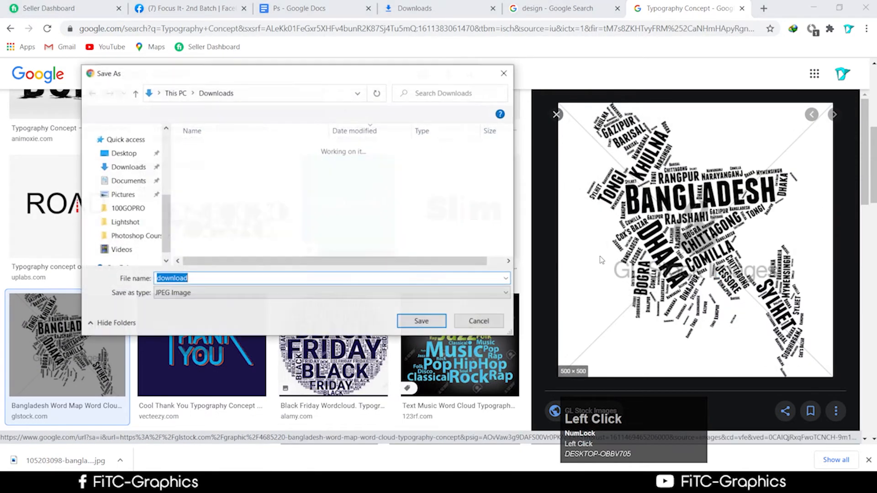
{"action": "left_click", "coordinate": [420, 321]}
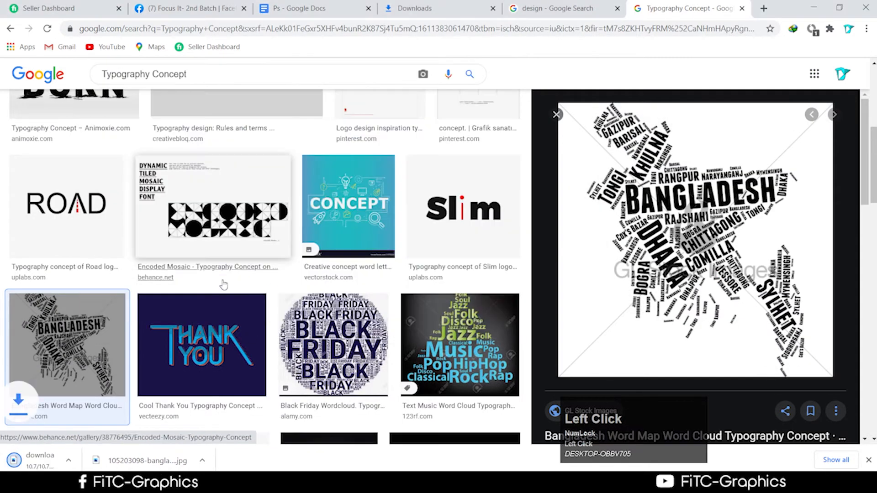
{"action": "scroll", "coordinate": [122, 356], "scroll_direction": "down", "scroll_amount": 3}
{"action": "right_click", "coordinate": [160, 461]}
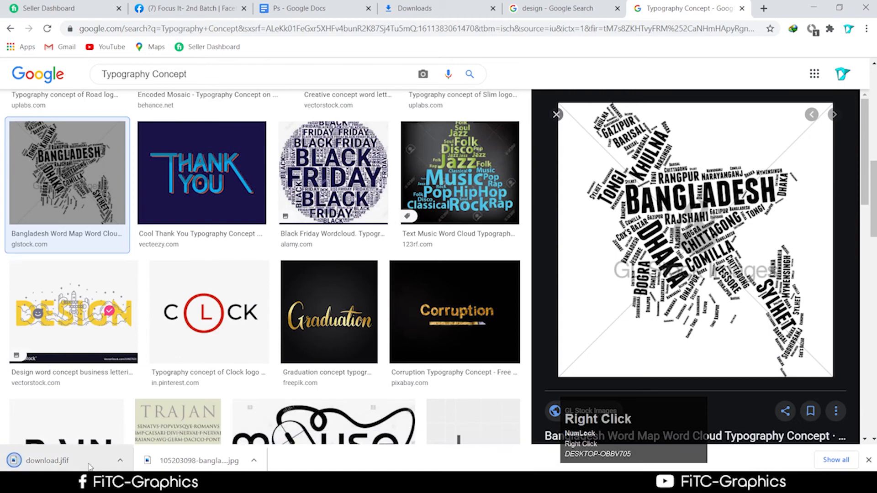
{"action": "left_click", "coordinate": [137, 433]}
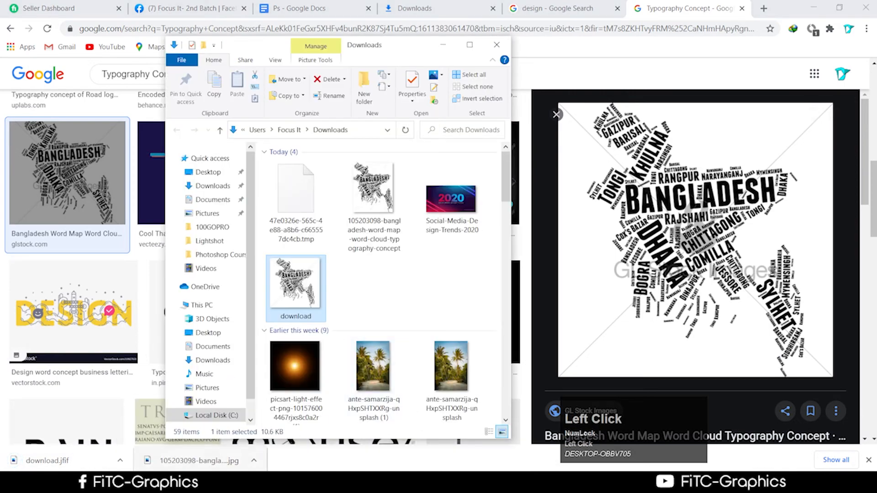
Step: Move the browser aside, drag the downloaded image toward Photoshop, minimize Explorer, and commit the title
{"action": "left_click", "coordinate": [846, 164]}
{"action": "left_click_drag", "start_coordinate": [786, 7], "coordinate": [577, 381]}
{"action": "left_click_drag", "start_coordinate": [296, 288], "coordinate": [620, 22]}
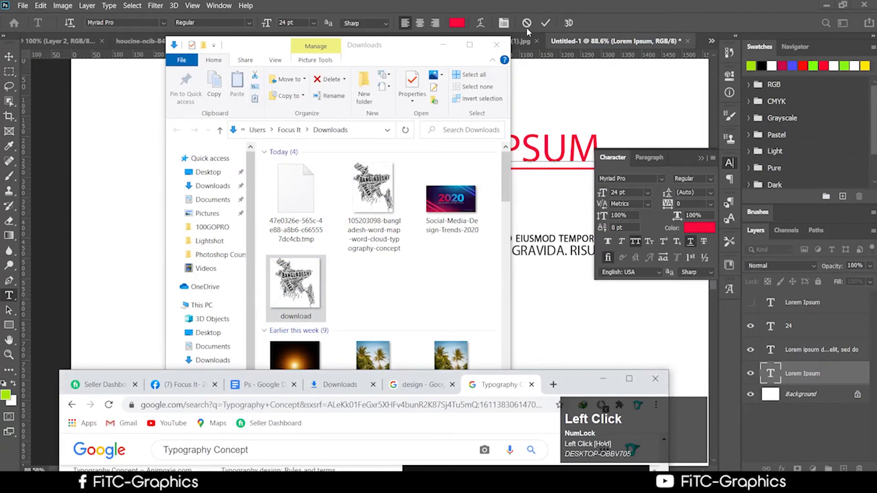
{"action": "left_click", "coordinate": [445, 45]}
{"action": "left_click", "coordinate": [545, 25]}
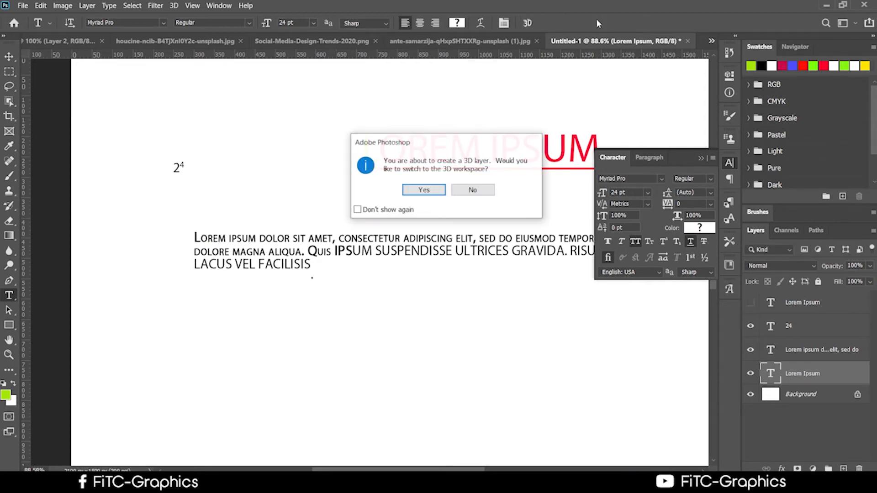
Step: Decline the 3D workspace and delete the extruded 3D Lorem Ipsum layer
{"action": "left_click", "coordinate": [490, 189]}
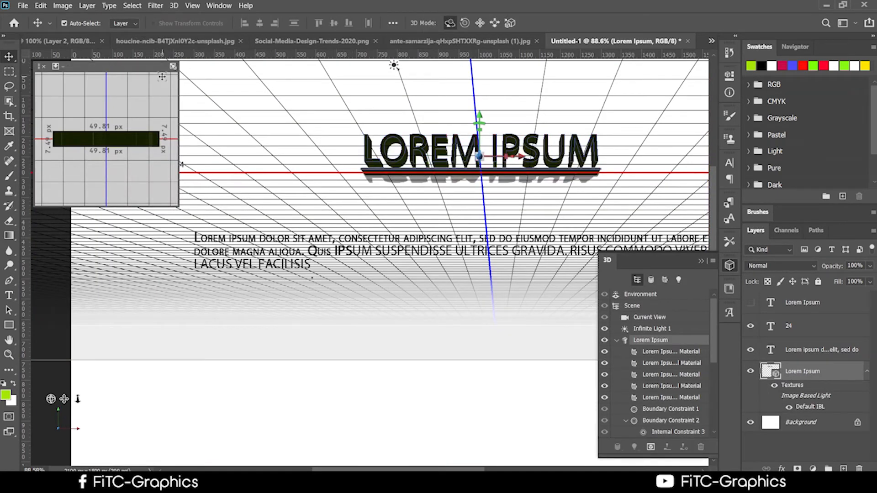
{"action": "left_click", "coordinate": [43, 67]}
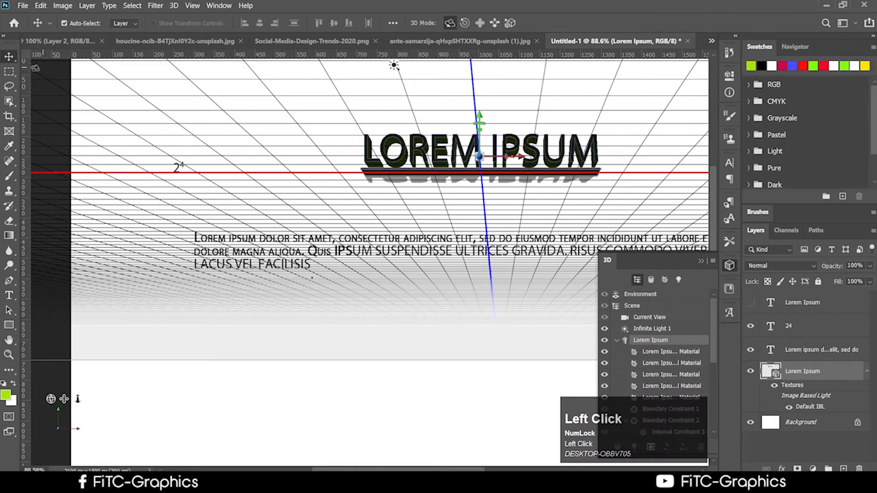
{"action": "right_click", "coordinate": [832, 374]}
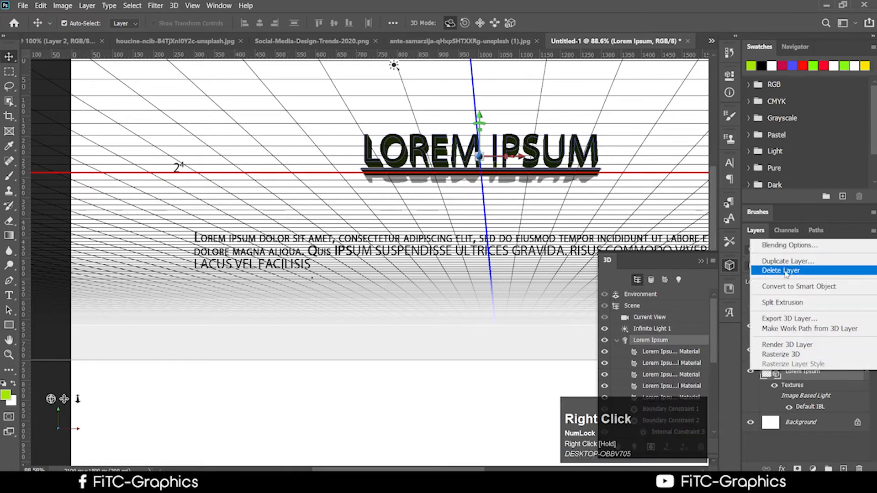
{"action": "left_click", "coordinate": [755, 271]}
{"action": "left_click", "coordinate": [402, 190]}
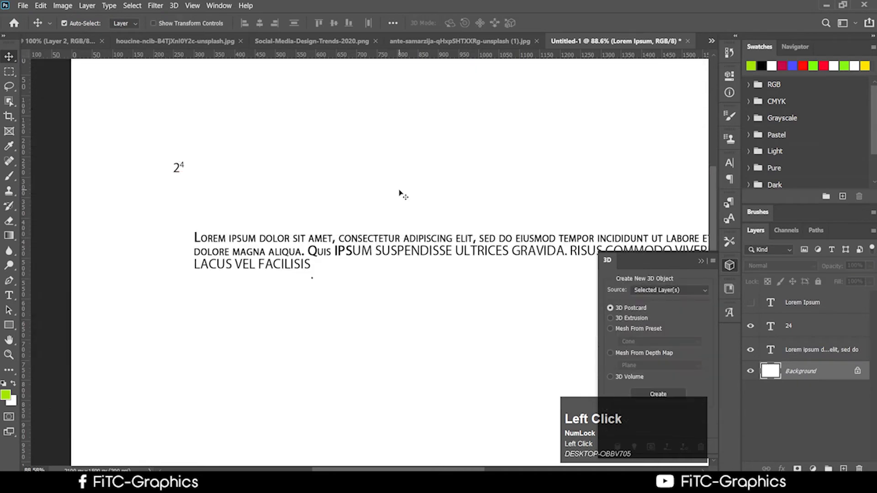
Step: Restore the Photoshop window and arrange it in front of the browser
{"action": "left_click_drag", "start_coordinate": [439, 10], "coordinate": [733, 431]}
{"action": "left_click_drag", "start_coordinate": [574, 381], "coordinate": [344, 145]}
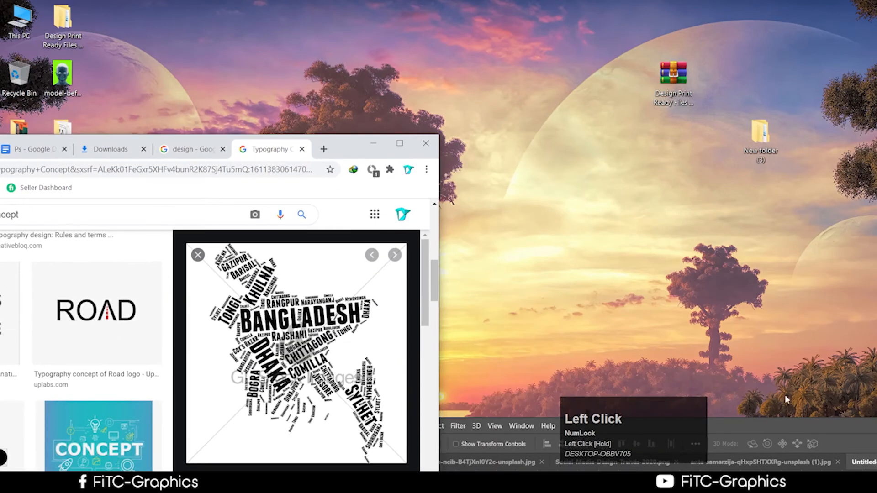
{"action": "left_click_drag", "start_coordinate": [786, 427], "coordinate": [736, 109]}
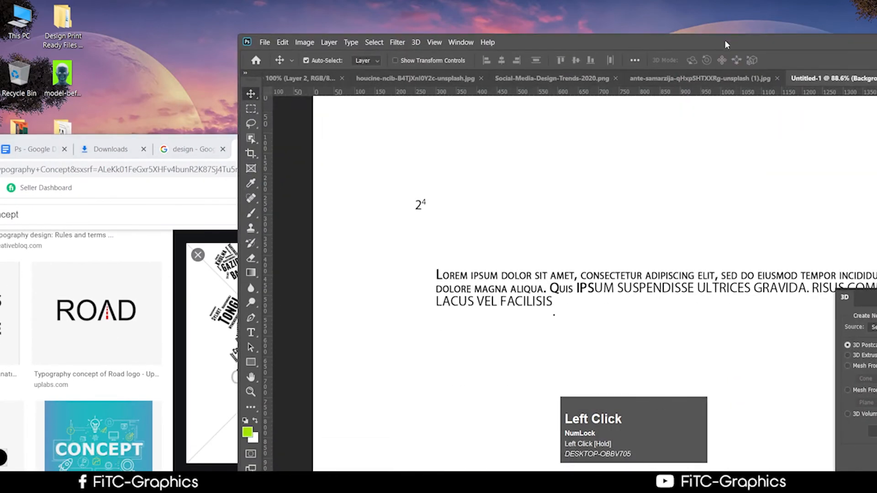
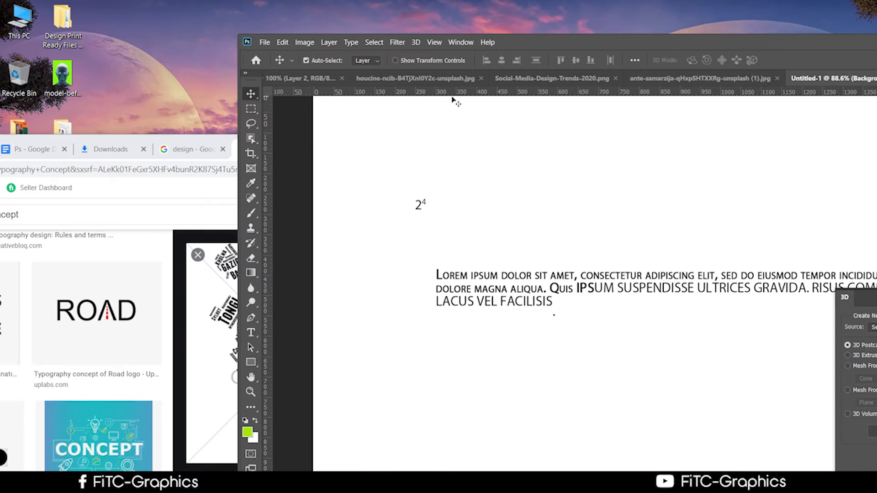
Step: Arrange the Photoshop and browser windows so the Google Images results are visible
{"action": "left_click_drag", "start_coordinate": [615, 40], "coordinate": [647, 284]}
{"action": "left_click_drag", "start_coordinate": [348, 147], "coordinate": [335, 45]}
{"action": "left_click", "coordinate": [704, 288]}
{"action": "left_click_drag", "start_coordinate": [703, 287], "coordinate": [739, 96]}
Step: Save the Bangladesh word-map image to Downloads as 'bangladesh'
{"action": "right_click", "coordinate": [238, 294]}
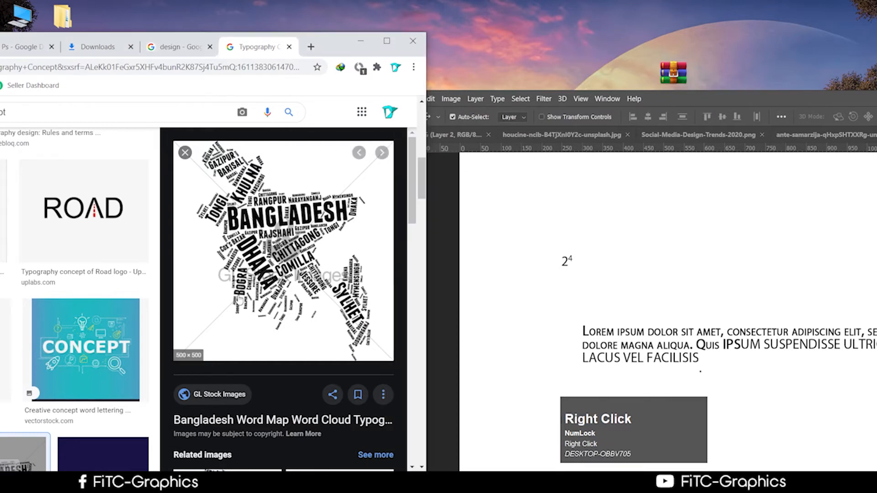
{"action": "left_click", "coordinate": [287, 209]}
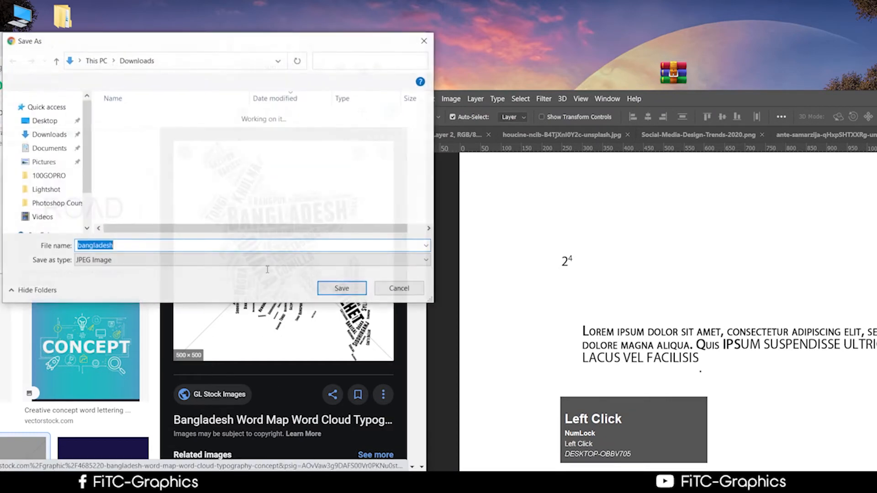
{"action": "left_click", "coordinate": [342, 288]}
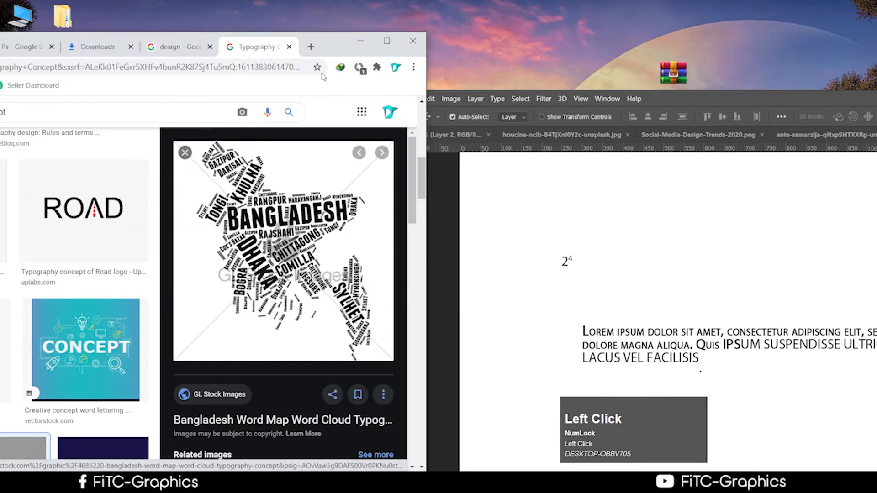
Step: Glance at Photoshop, then open the browser's list of downloaded files
{"action": "left_click", "coordinate": [366, 40]}
{"action": "left_click", "coordinate": [196, 482]}
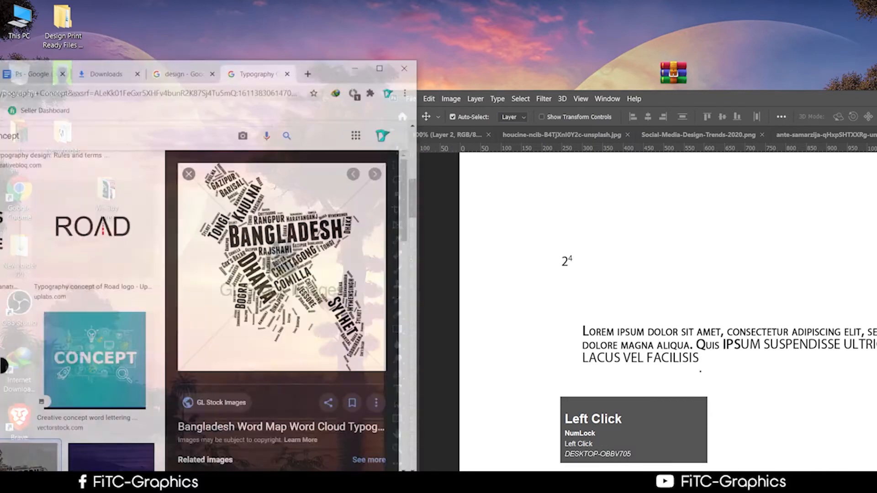
{"action": "left_click", "coordinate": [413, 67]}
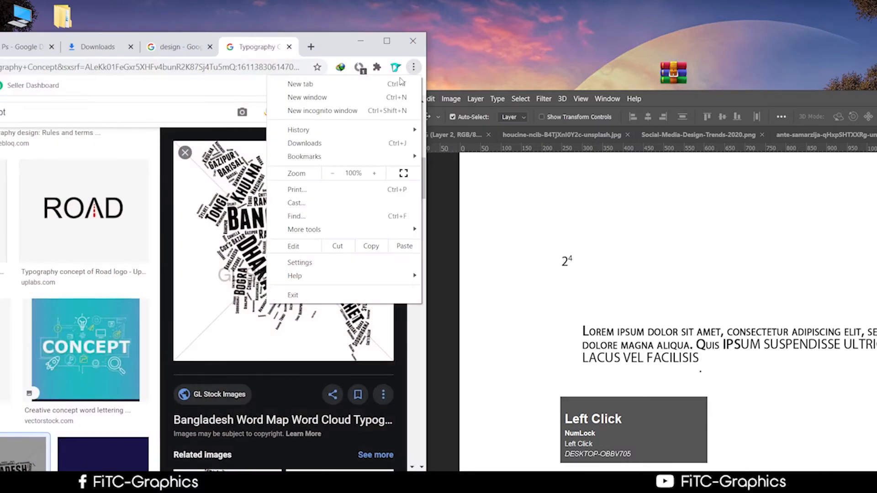
{"action": "left_click", "coordinate": [338, 143]}
Step: Place bangladesh.jpg onto the Photoshop canvas over the lorem ipsum text and commit it
{"action": "left_click_drag", "start_coordinate": [351, 58], "coordinate": [443, 25]}
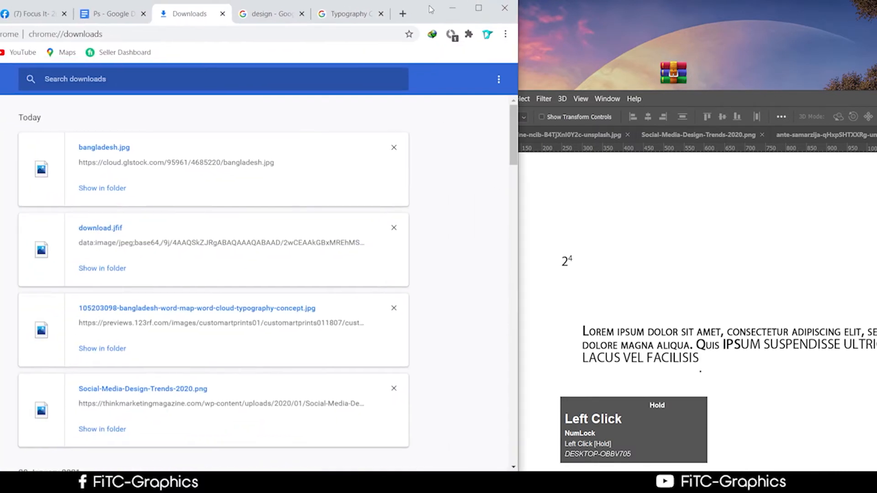
{"action": "left_click", "coordinate": [120, 188]}
{"action": "left_click_drag", "start_coordinate": [305, 201], "coordinate": [656, 270]}
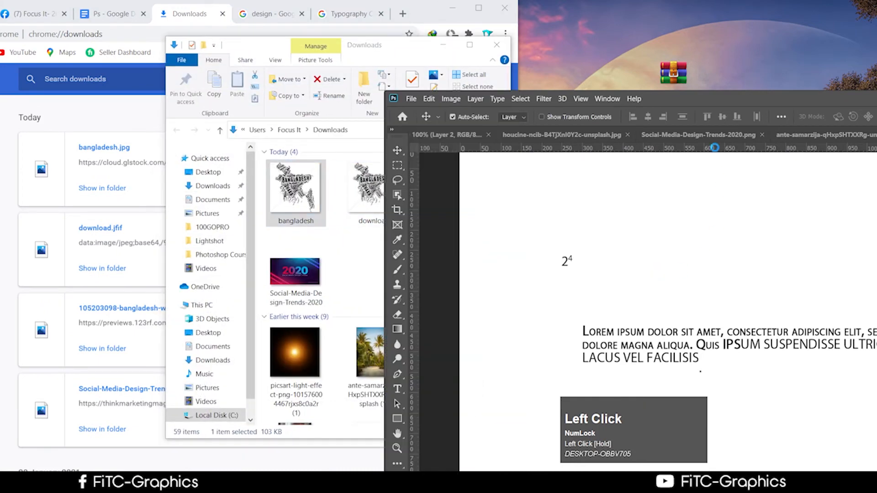
{"action": "left_click_drag", "start_coordinate": [729, 99], "coordinate": [506, 9]}
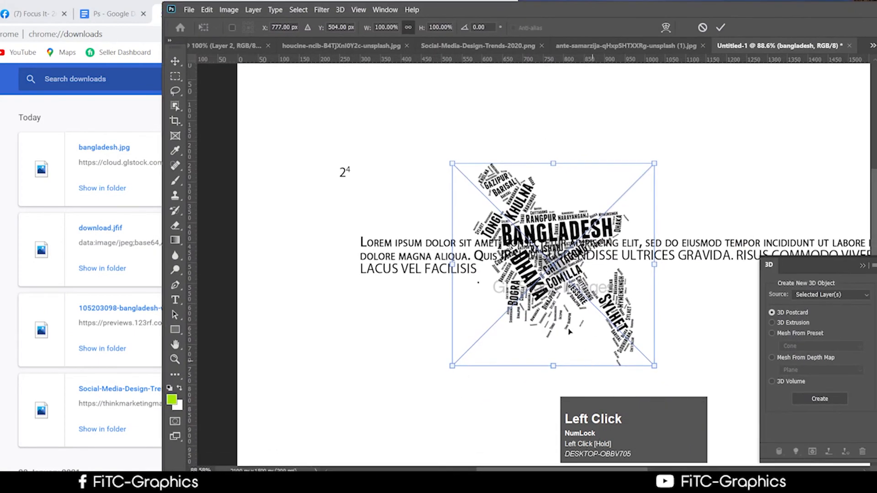
{"action": "left_click_drag", "start_coordinate": [554, 277], "coordinate": [544, 233]}
{"action": "left_click", "coordinate": [720, 28]}
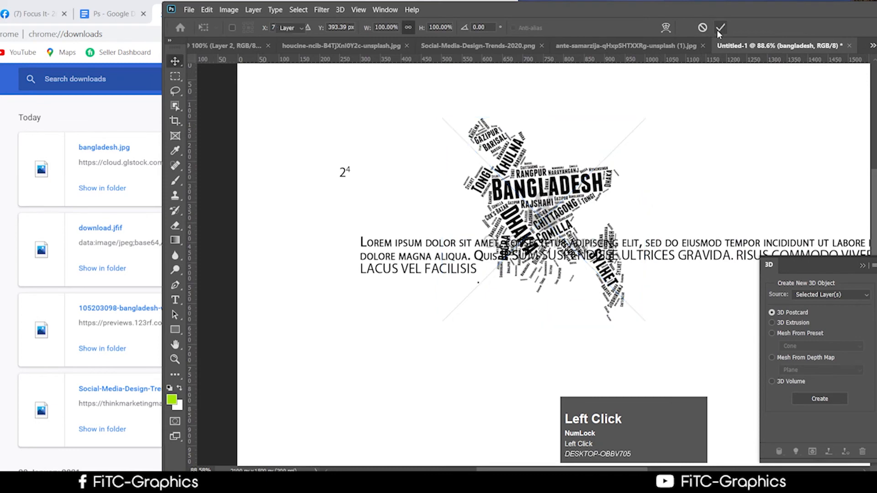
Step: Reposition the Photoshop window and return to the Chrome downloads page
{"action": "left_click_drag", "start_coordinate": [707, 9], "coordinate": [474, 22]}
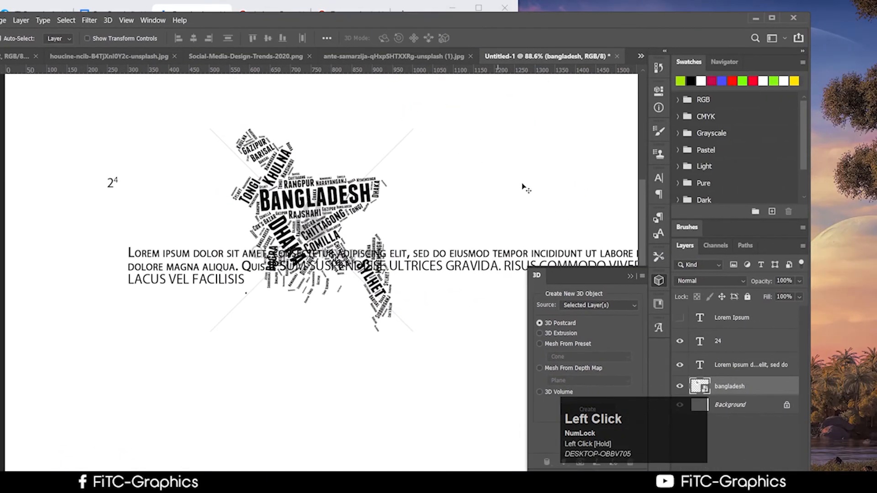
{"action": "scroll", "coordinate": [524, 186], "scroll_direction": "down", "scroll_amount": 1}
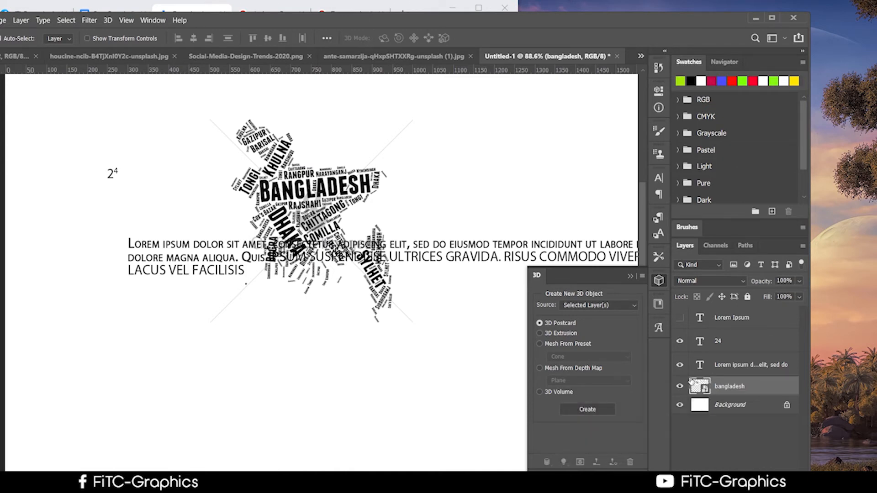
{"action": "left_click", "coordinate": [204, 484]}
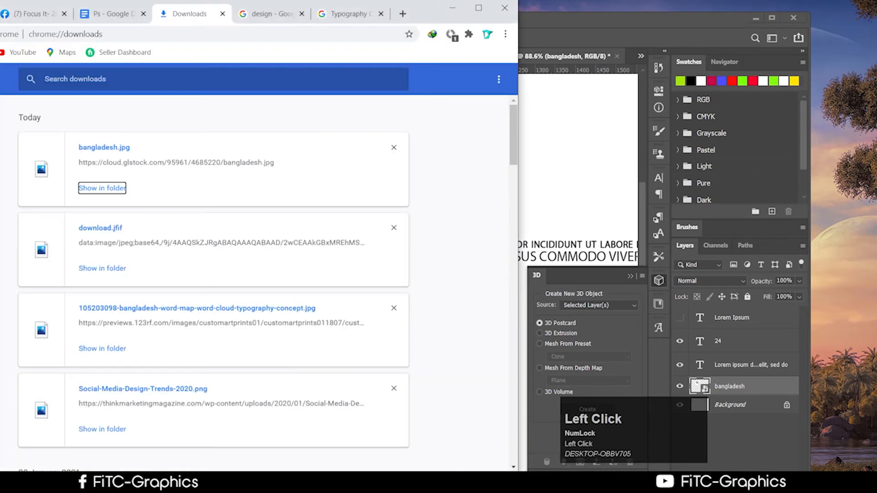
Step: Replace the Typography Concept image search with 'Typography 99design' and run it
{"action": "left_click", "coordinate": [479, 8]}
{"action": "left_click", "coordinate": [558, 8]}
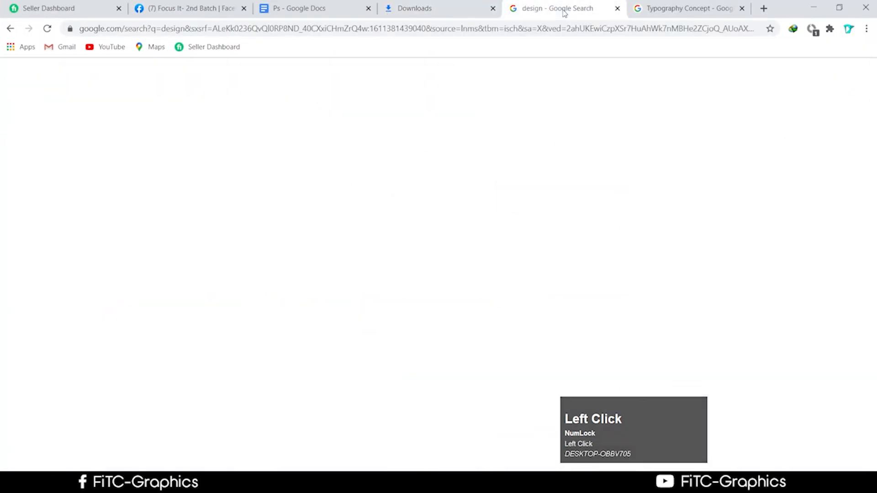
{"action": "left_click", "coordinate": [692, 6]}
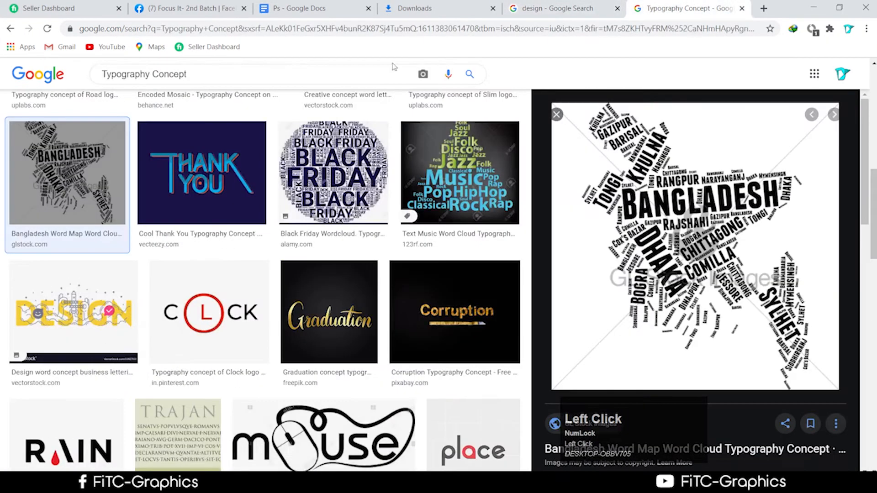
{"action": "left_click", "coordinate": [202, 78]}
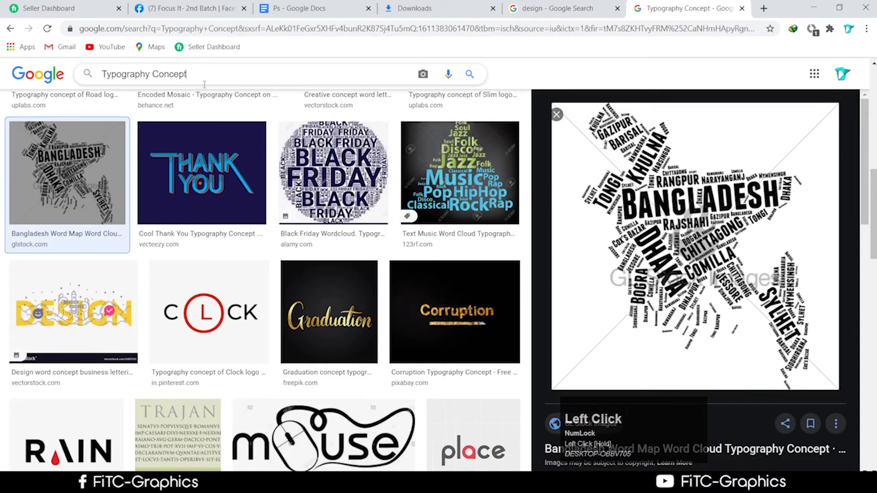
{"action": "key", "text": "BackSpace"}
{"action": "key", "text": "BackSpace"}
{"action": "key", "text": "BackSpace"}
{"action": "key", "text": "BackSpace"}
{"action": "key", "text": "BackSpace"}
{"action": "key", "text": "BackSpace"}
{"action": "key", "text": "BackSpace"}
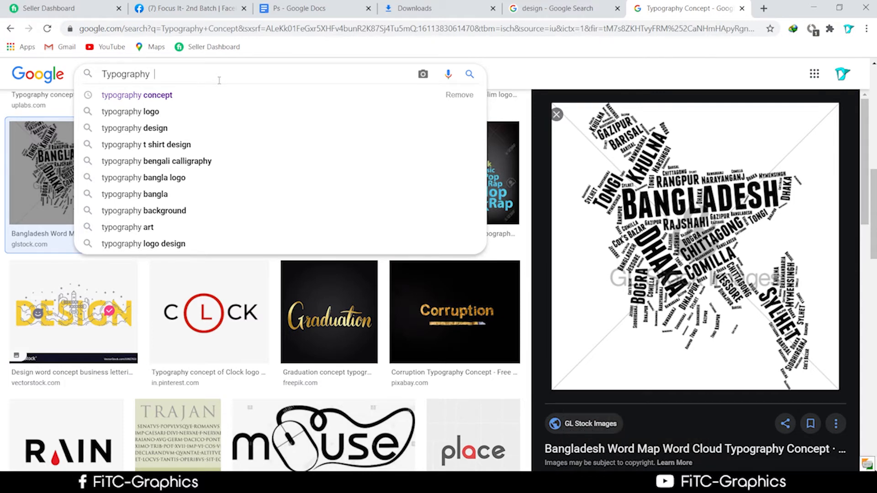
{"action": "type", "text": "99"}
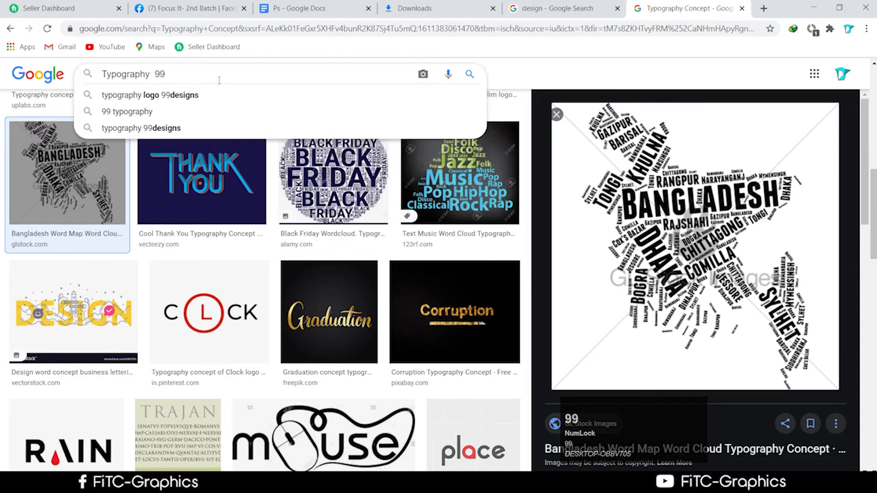
{"action": "type", "text": "des"}
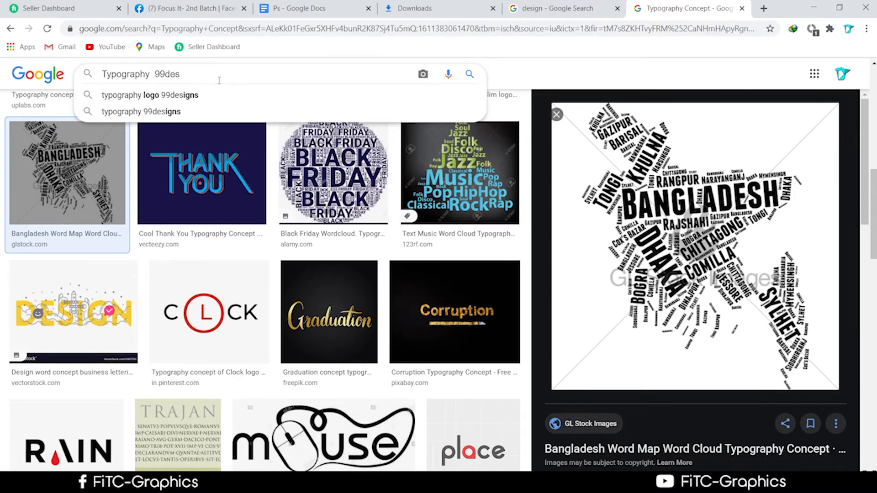
{"action": "type", "text": "ign"}
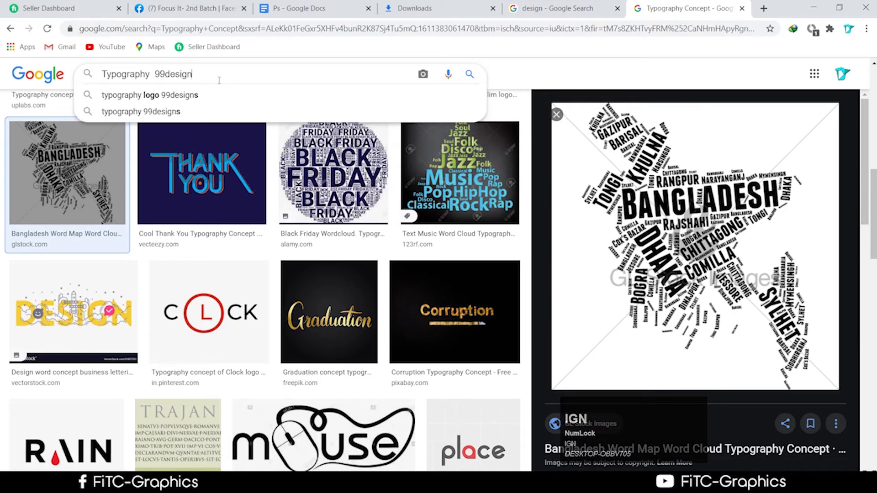
{"action": "key", "text": "Return"}
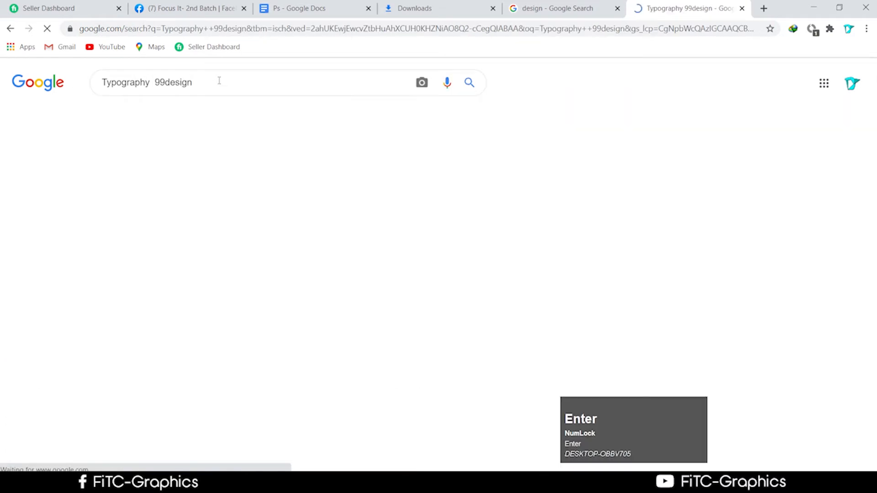
Step: Browse the Typography 99design results, previewing the Light Rocket logo and two t-shirt designs
{"action": "scroll", "coordinate": [516, 324], "scroll_direction": "down", "scroll_amount": 1}
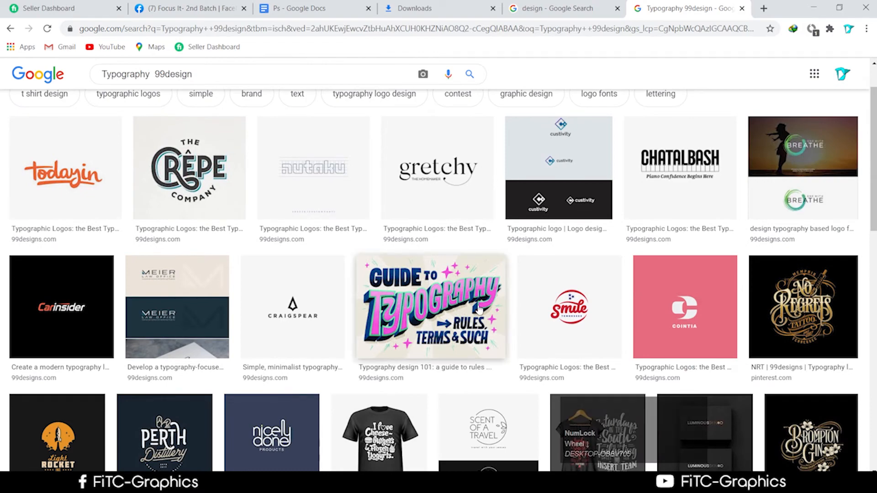
{"action": "scroll", "coordinate": [444, 317], "scroll_direction": "down", "scroll_amount": 3}
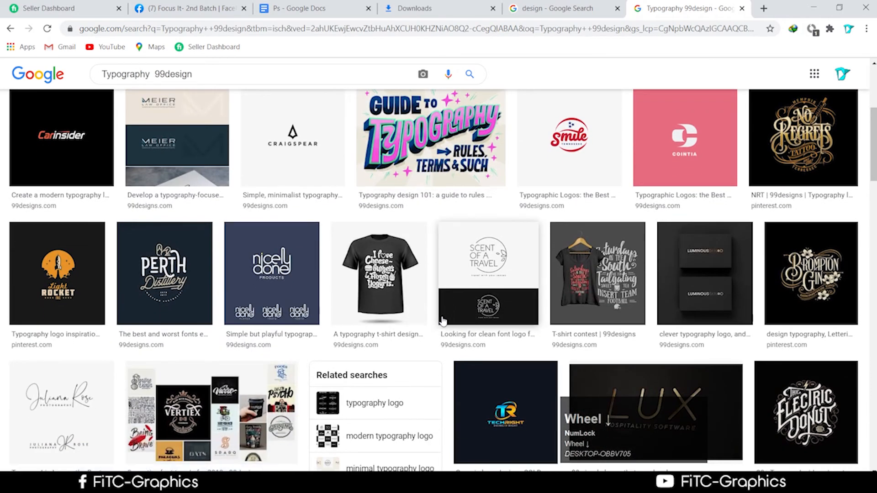
{"action": "left_click", "coordinate": [23, 270]}
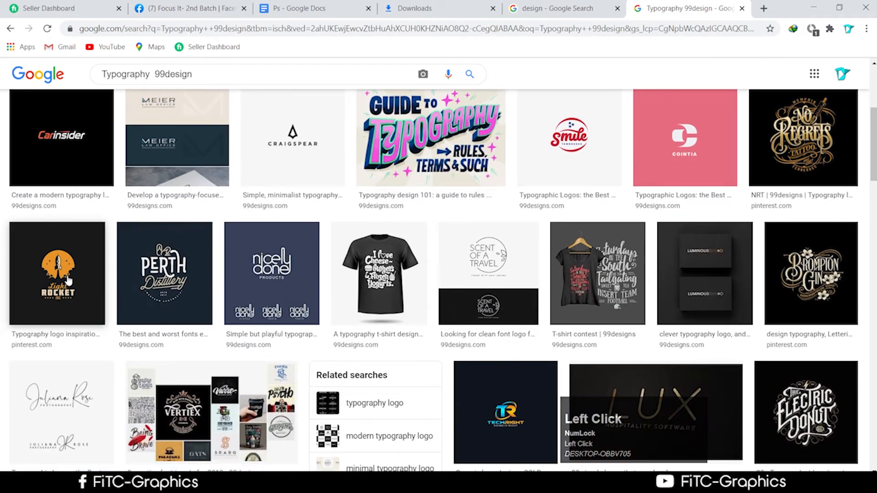
{"action": "scroll", "coordinate": [539, 276], "scroll_direction": "down", "scroll_amount": 1}
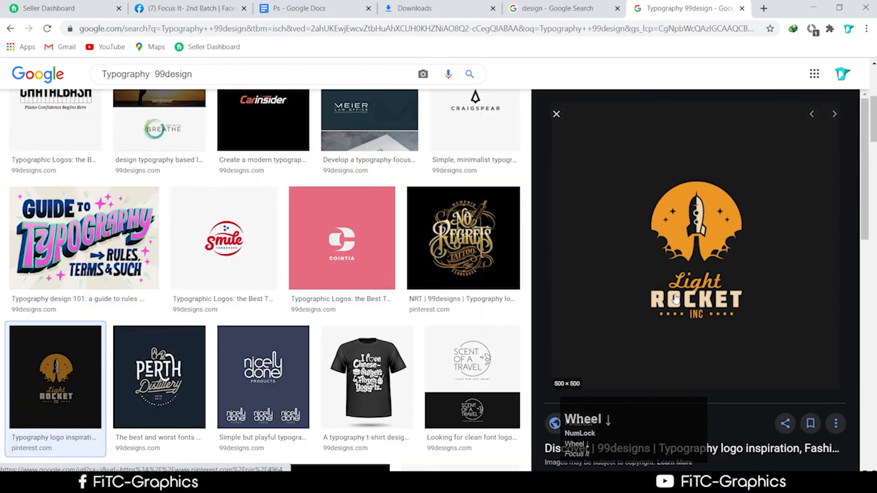
{"action": "scroll", "coordinate": [265, 325], "scroll_direction": "down", "scroll_amount": 2}
{"action": "scroll", "coordinate": [264, 325], "scroll_direction": "down", "scroll_amount": 2}
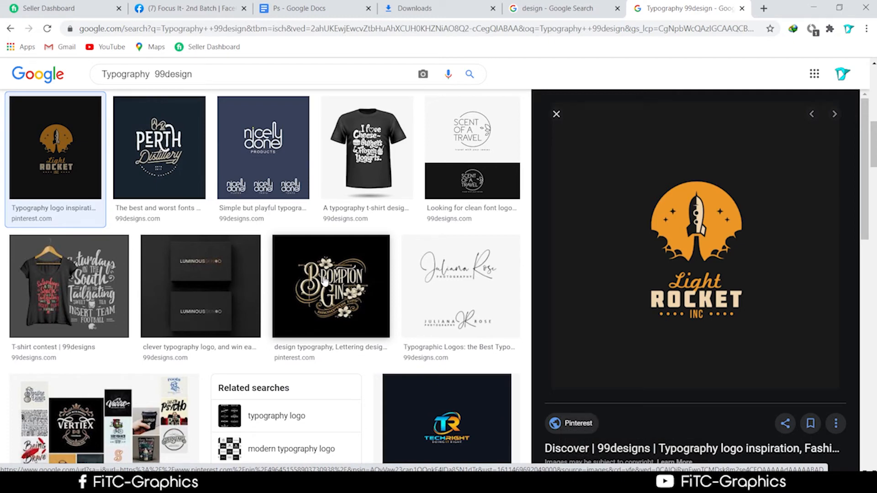
{"action": "left_click", "coordinate": [355, 182]}
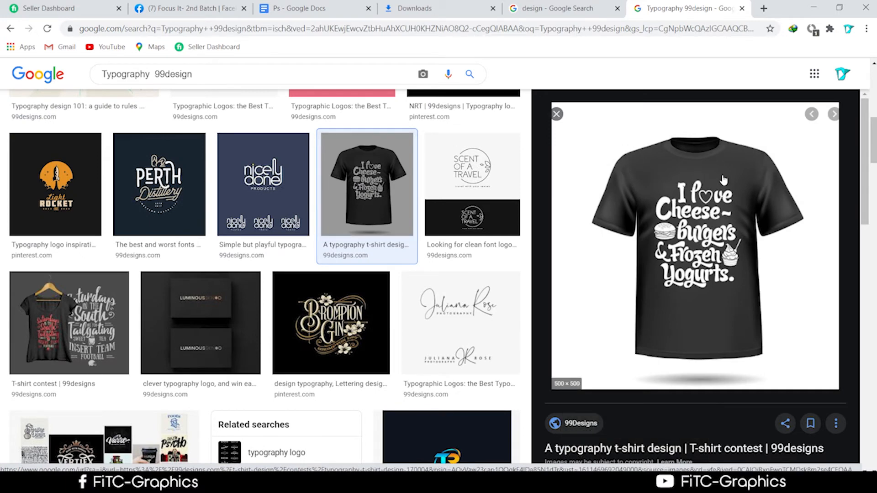
{"action": "left_click", "coordinate": [105, 324]}
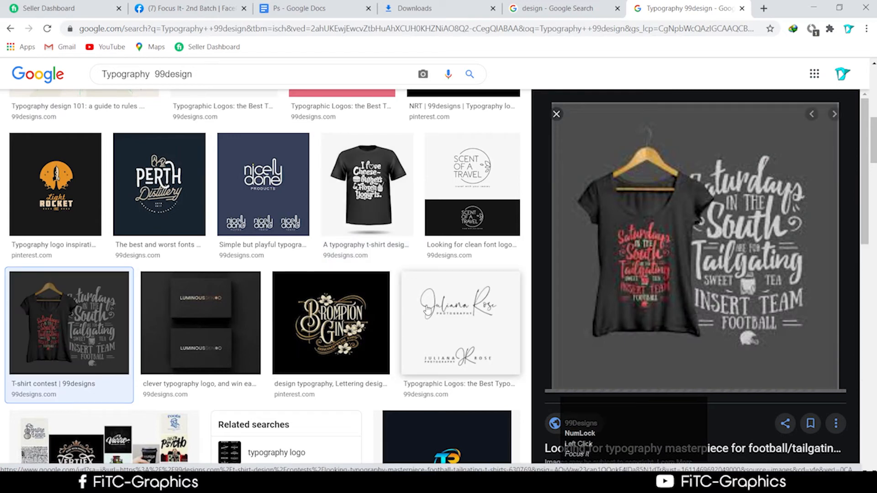
Step: Preview the Electric Donut logo and Cut Your Cravings book cover, then briefly check Photoshop
{"action": "scroll", "coordinate": [349, 350], "scroll_direction": "down", "scroll_amount": 5}
{"action": "scroll", "coordinate": [349, 351], "scroll_direction": "down", "scroll_amount": 3}
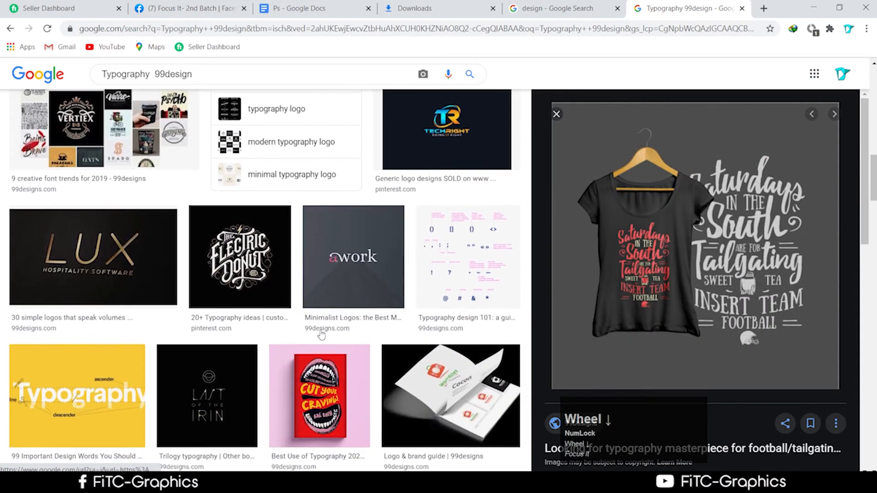
{"action": "left_click", "coordinate": [240, 256]}
{"action": "left_click", "coordinate": [353, 373]}
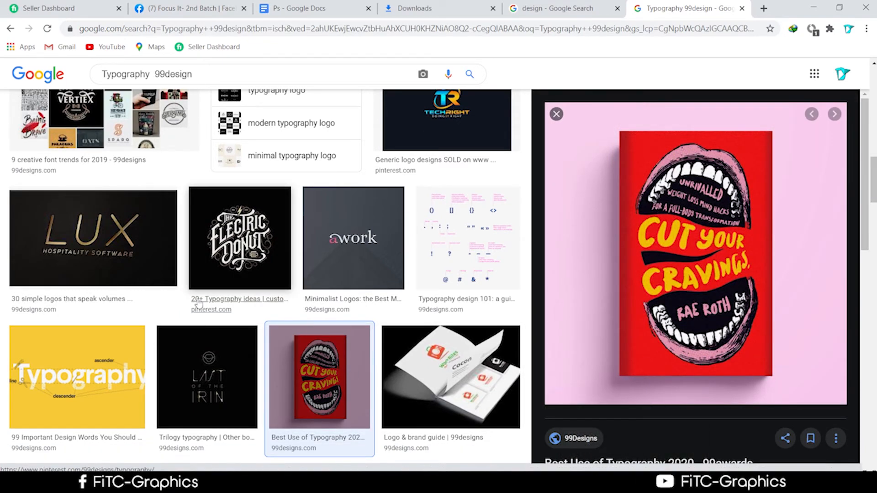
{"action": "scroll", "coordinate": [194, 362], "scroll_direction": "down", "scroll_amount": 5}
{"action": "scroll", "coordinate": [194, 363], "scroll_direction": "down", "scroll_amount": 1}
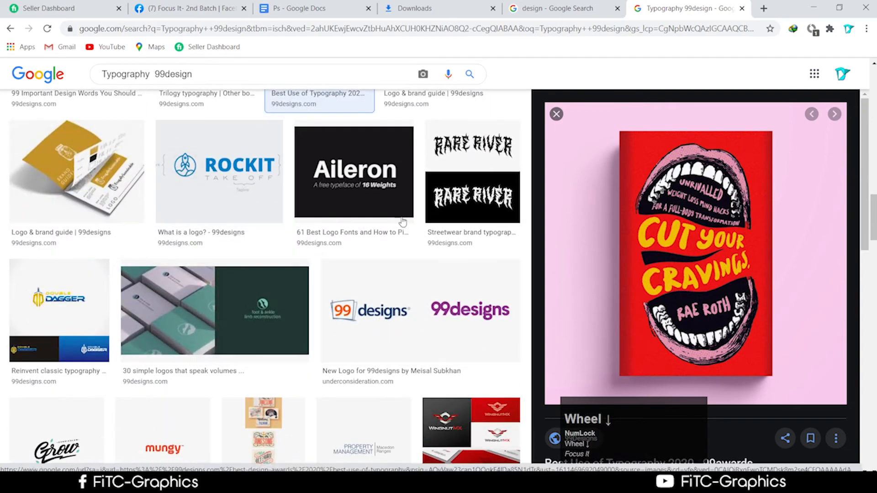
{"action": "scroll", "coordinate": [304, 256], "scroll_direction": "down", "scroll_amount": 6}
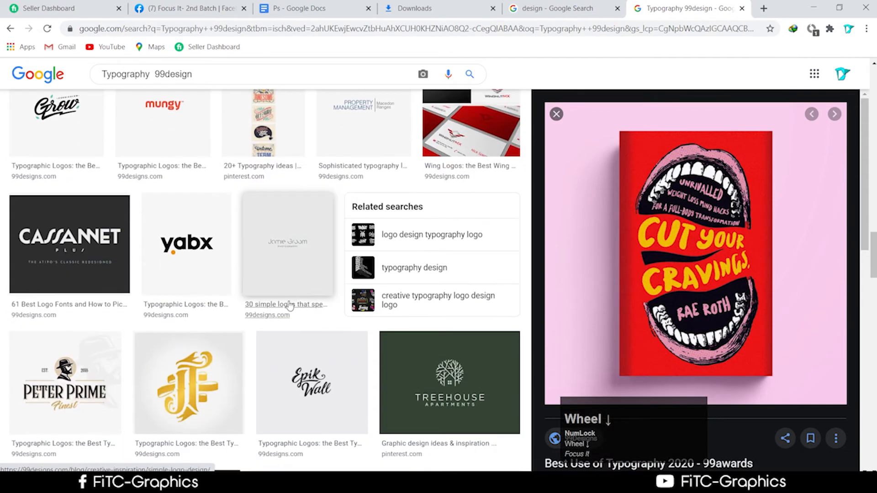
{"action": "scroll", "coordinate": [290, 304], "scroll_direction": "down", "scroll_amount": 2}
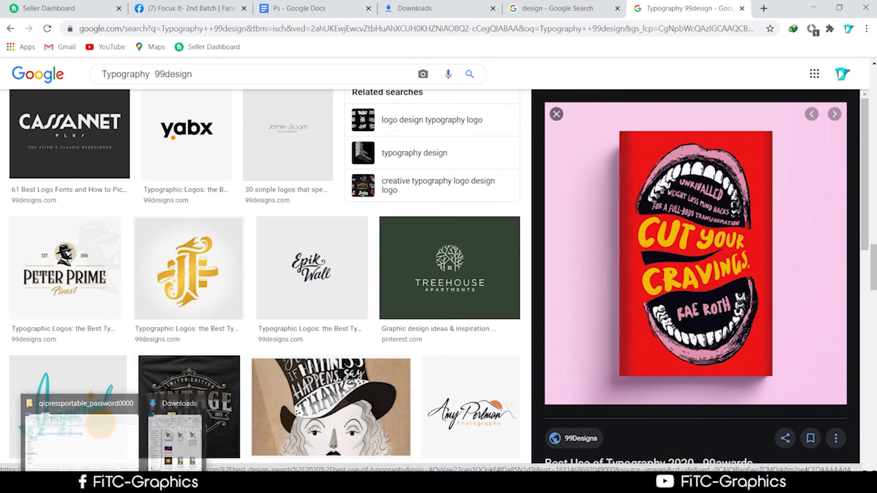
{"action": "left_click", "coordinate": [228, 483]}
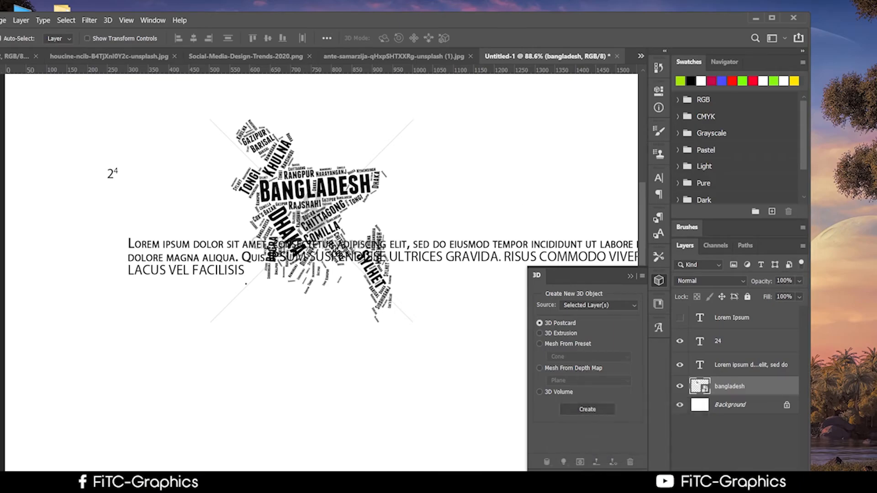
{"action": "left_click", "coordinate": [229, 483]}
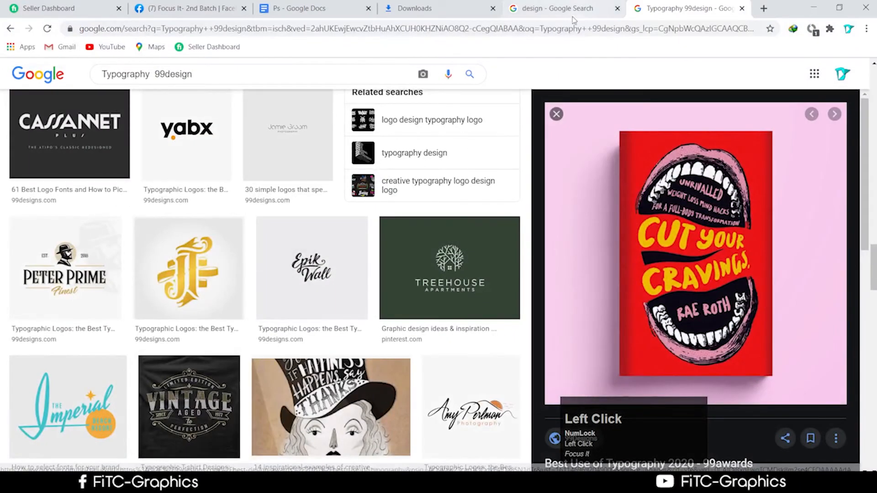
Step: Switch to the Ps course outline, clear the Typography Concept highlight, and scroll to Class 09
{"action": "left_click", "coordinate": [311, 8]}
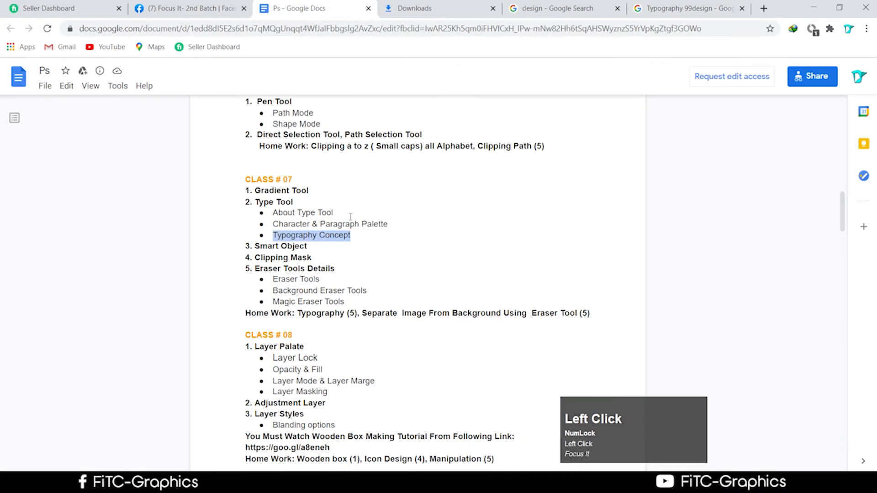
{"action": "left_click", "coordinate": [331, 236]}
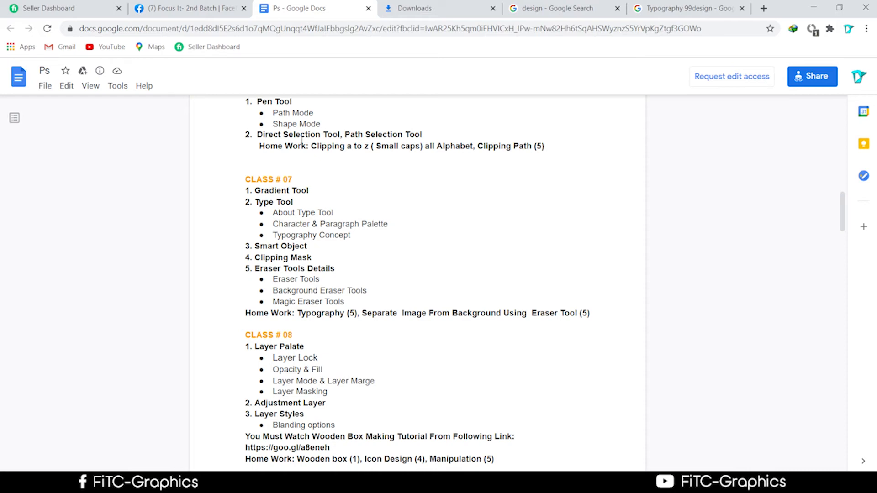
{"action": "scroll", "coordinate": [398, 219], "scroll_direction": "down", "scroll_amount": 4}
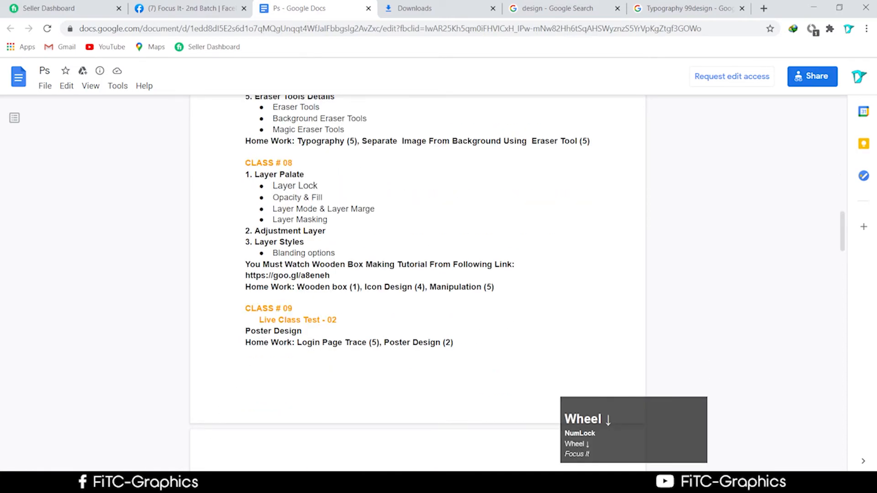
Step: Check Photoshop, then return to the Typography 99design image results in Chrome
{"action": "left_click", "coordinate": [319, 484]}
{"action": "left_click_drag", "start_coordinate": [517, 20], "coordinate": [561, 122]}
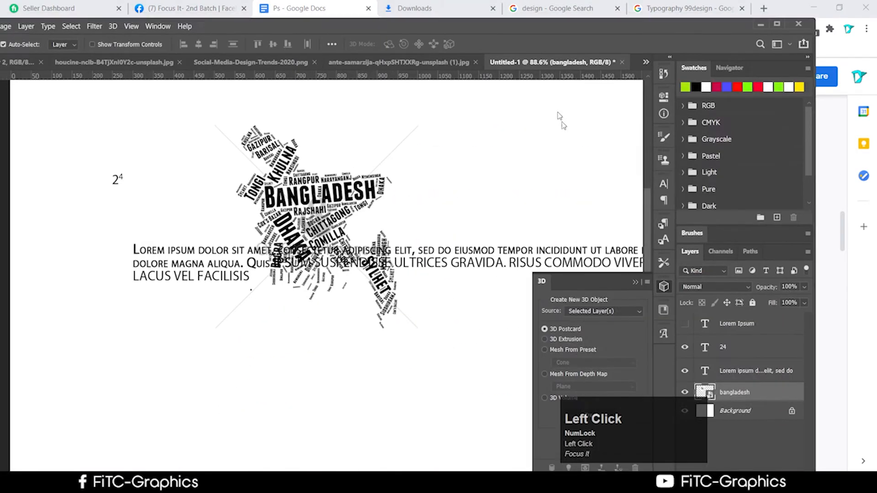
{"action": "left_click", "coordinate": [187, 8]}
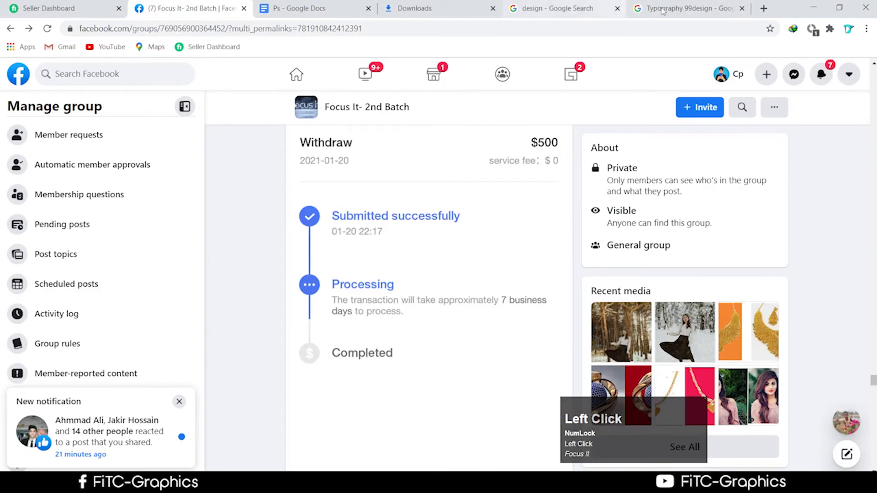
{"action": "left_click", "coordinate": [663, 10]}
{"action": "scroll", "coordinate": [365, 288], "scroll_direction": "down", "scroll_amount": 5}
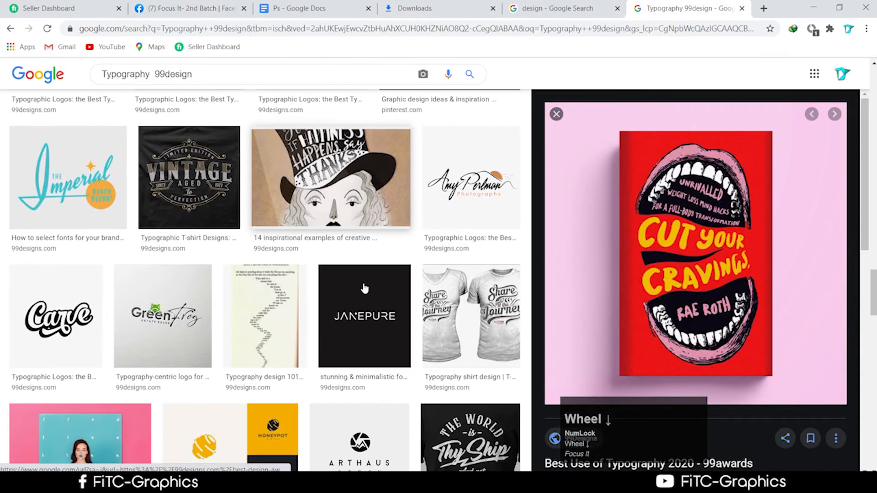
{"action": "scroll", "coordinate": [365, 288], "scroll_direction": "up", "scroll_amount": 2}
{"action": "scroll", "coordinate": [366, 288], "scroll_direction": "down", "scroll_amount": 8}
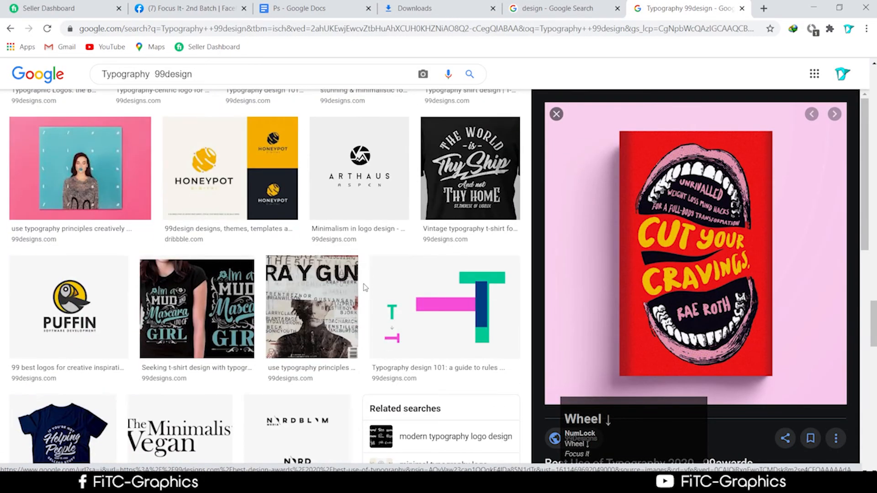
{"action": "scroll", "coordinate": [364, 288], "scroll_direction": "up", "scroll_amount": 9}
{"action": "left_click", "coordinate": [280, 72]}
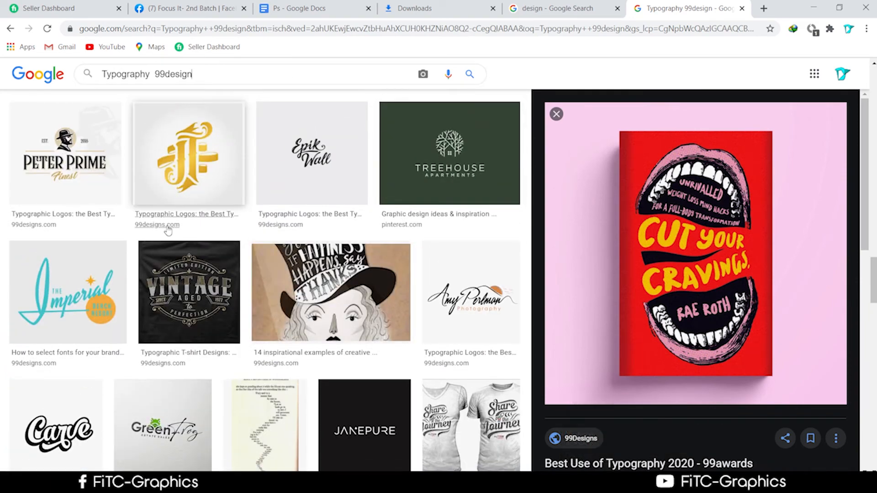
{"action": "scroll", "coordinate": [168, 232], "scroll_direction": "down", "scroll_amount": 3}
Step: Save the Green Frog logo as a PNG in Downloads and switch to the design results
{"action": "left_click", "coordinate": [157, 331]}
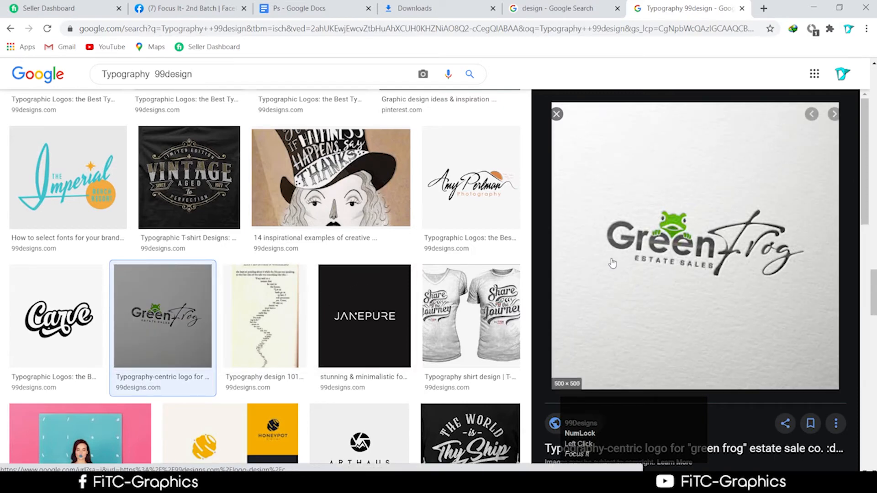
{"action": "right_click", "coordinate": [692, 233]}
{"action": "left_click", "coordinate": [742, 337]}
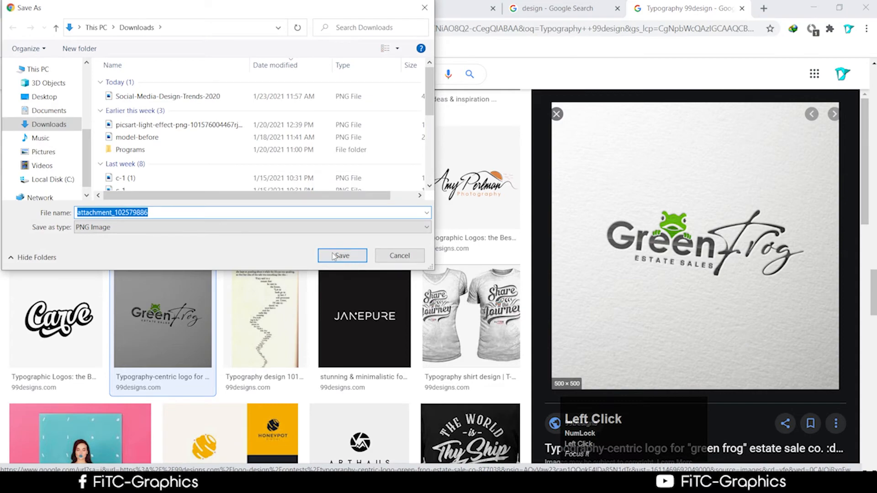
{"action": "left_click", "coordinate": [342, 255]}
{"action": "scroll", "coordinate": [268, 329], "scroll_direction": "down", "scroll_amount": 3}
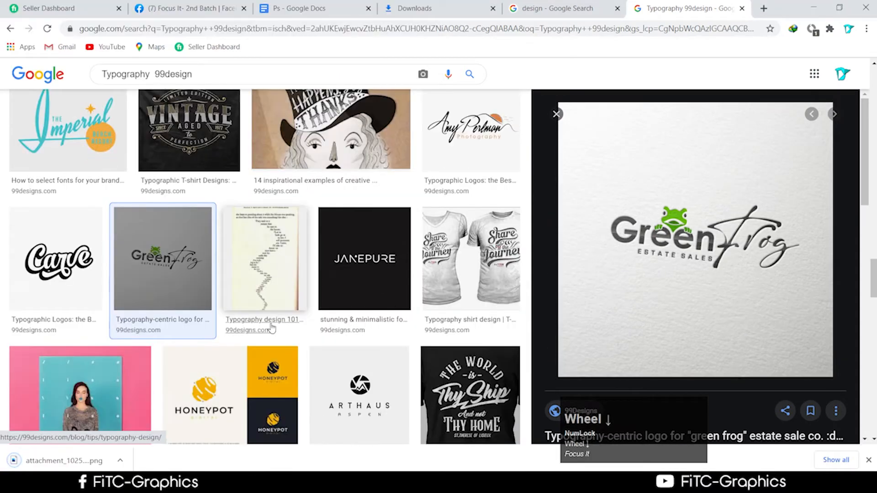
{"action": "scroll", "coordinate": [269, 329], "scroll_direction": "up", "scroll_amount": 3}
{"action": "left_click", "coordinate": [563, 8]}
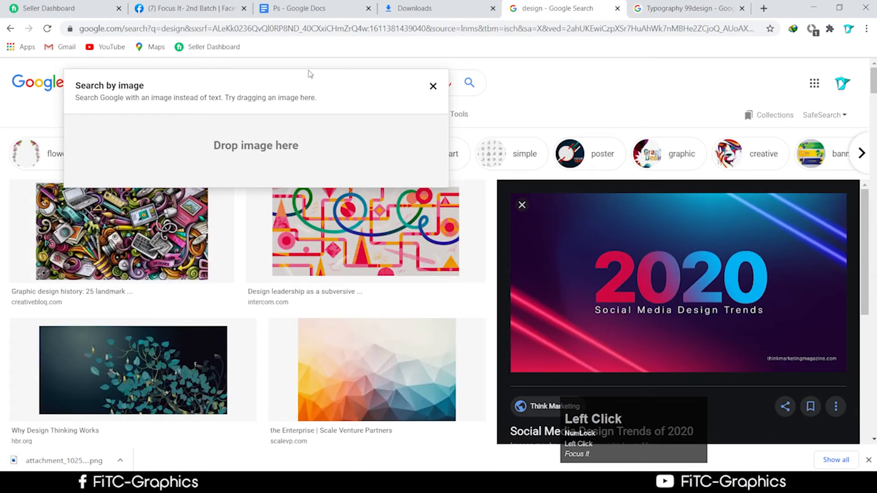
Step: Close the Search by image box and scroll through the design image results
{"action": "left_click", "coordinate": [433, 87]}
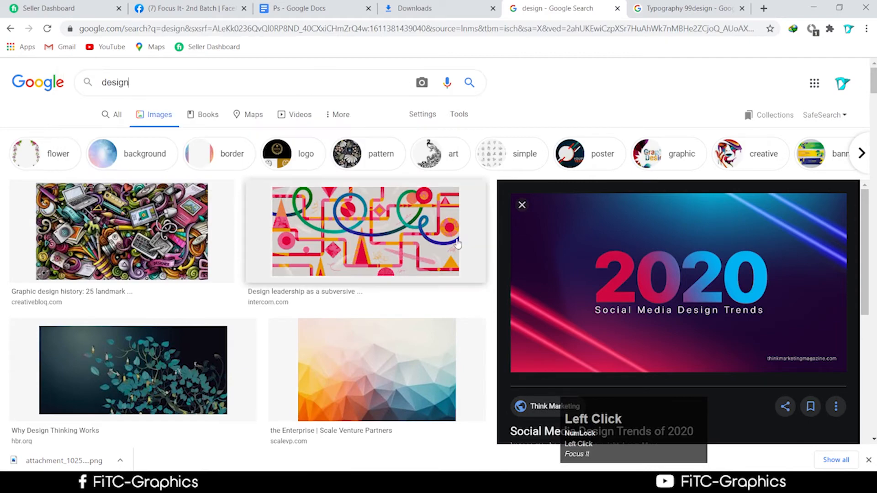
{"action": "scroll", "coordinate": [443, 278], "scroll_direction": "down", "scroll_amount": 10}
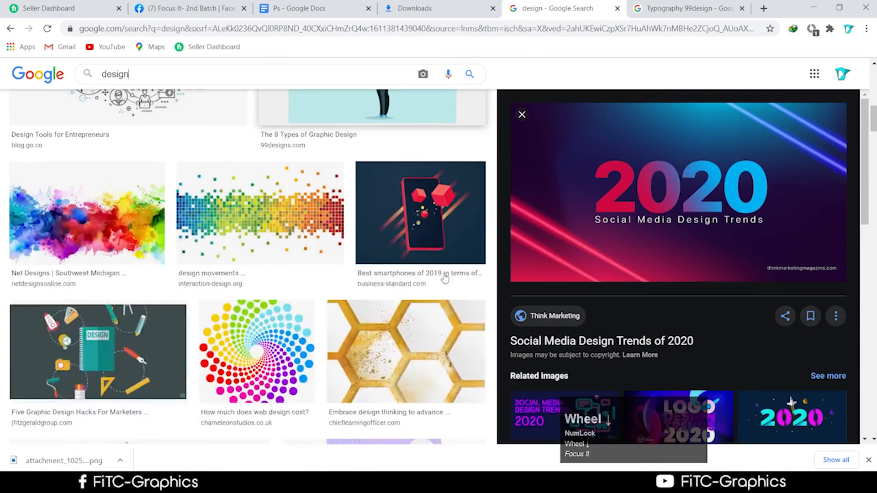
{"action": "scroll", "coordinate": [444, 278], "scroll_direction": "down", "scroll_amount": 10}
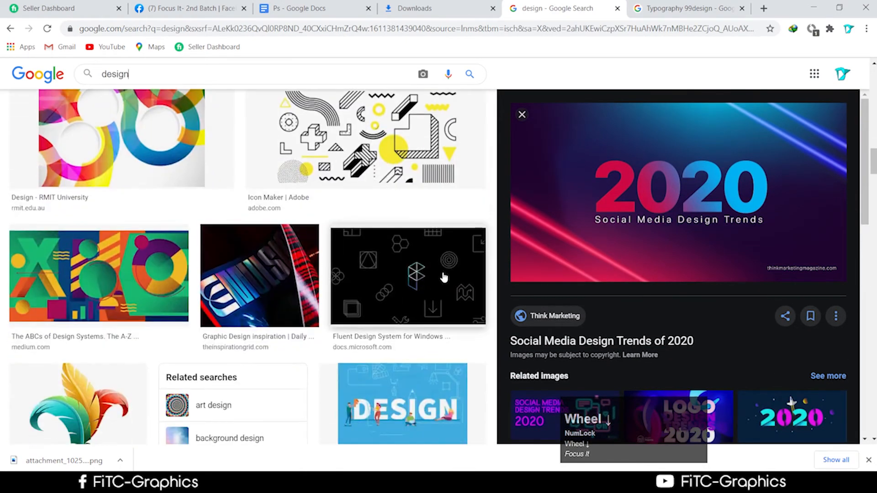
{"action": "scroll", "coordinate": [444, 278], "scroll_direction": "down", "scroll_amount": 10}
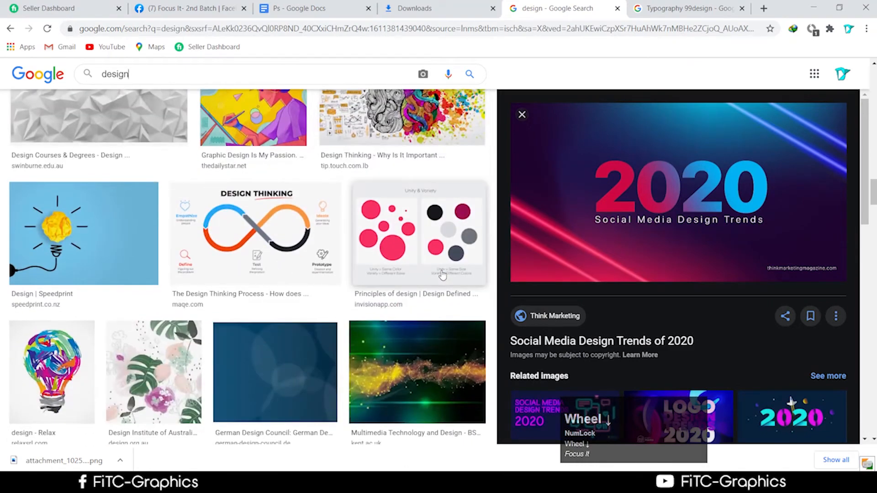
{"action": "scroll", "coordinate": [442, 274], "scroll_direction": "down", "scroll_amount": 10}
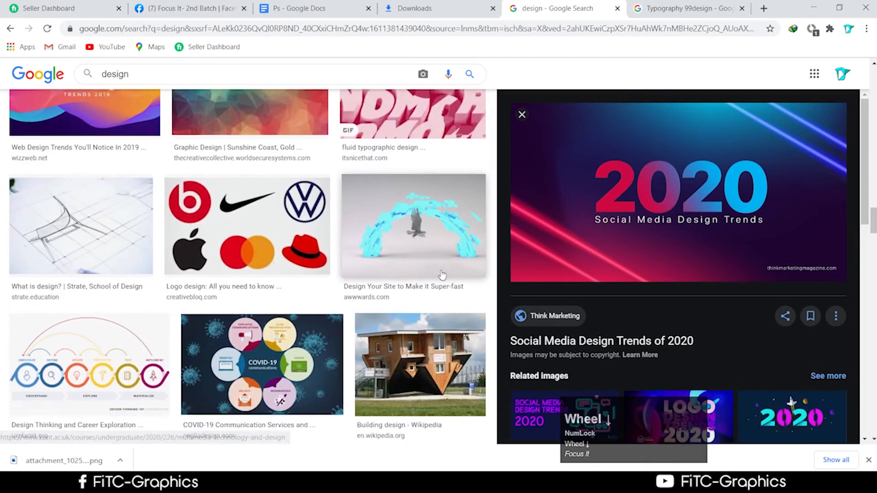
{"action": "scroll", "coordinate": [443, 275], "scroll_direction": "down", "scroll_amount": 7}
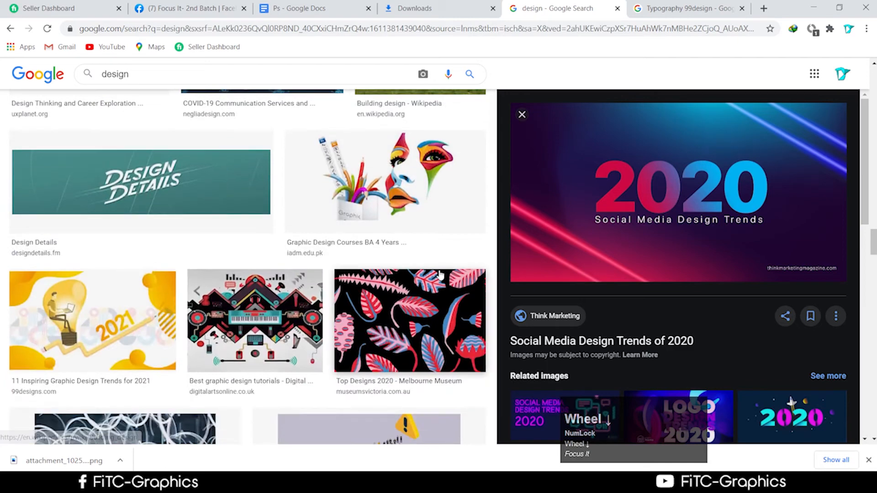
{"action": "scroll", "coordinate": [440, 275], "scroll_direction": "down", "scroll_amount": 7}
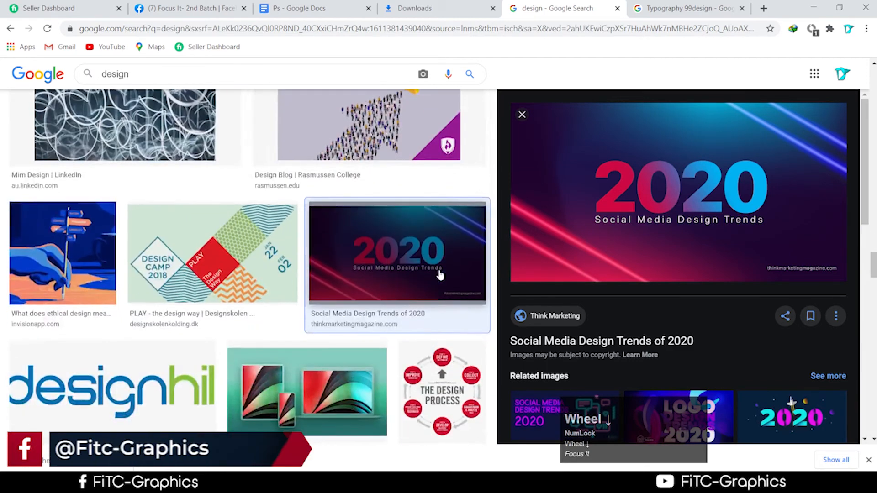
{"action": "scroll", "coordinate": [440, 275], "scroll_direction": "down", "scroll_amount": 2}
{"action": "scroll", "coordinate": [411, 229], "scroll_direction": "up", "scroll_amount": 2}
{"action": "left_click", "coordinate": [222, 74]}
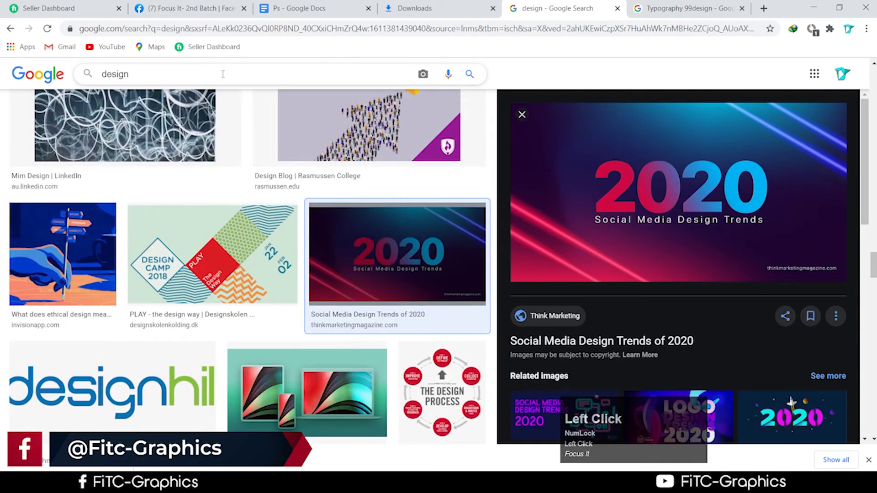
Step: Search images for 'background' and preview the lamp-lit blue brick wall photo
{"action": "key", "text": "BackSpace"}
{"action": "key", "text": "BackSpace"}
{"action": "key", "text": "BackSpace"}
{"action": "key", "text": "BackSpace"}
{"action": "key", "text": "BackSpace"}
{"action": "key", "text": "BackSpace"}
{"action": "type", "text": "b"}
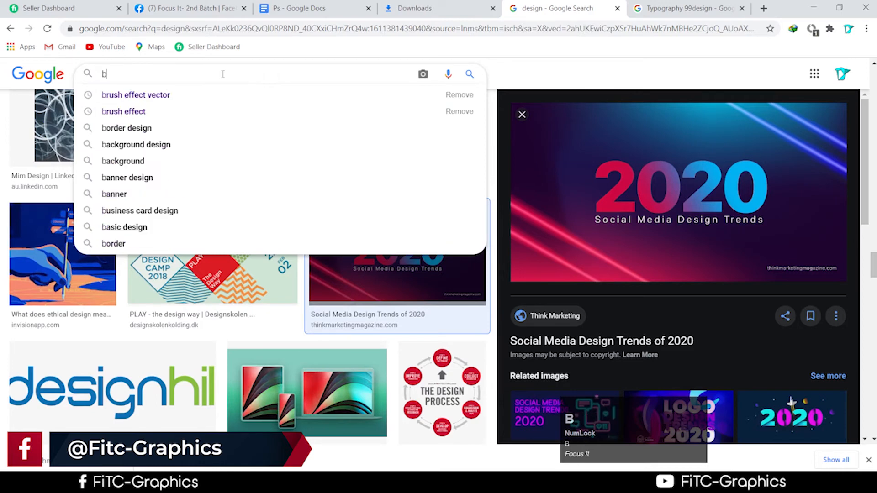
{"action": "type", "text": "ack"}
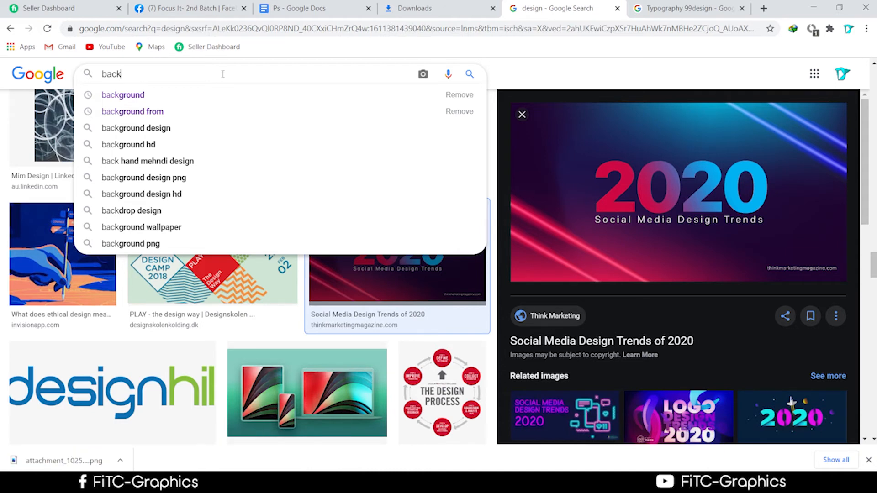
{"action": "left_click", "coordinate": [141, 95]}
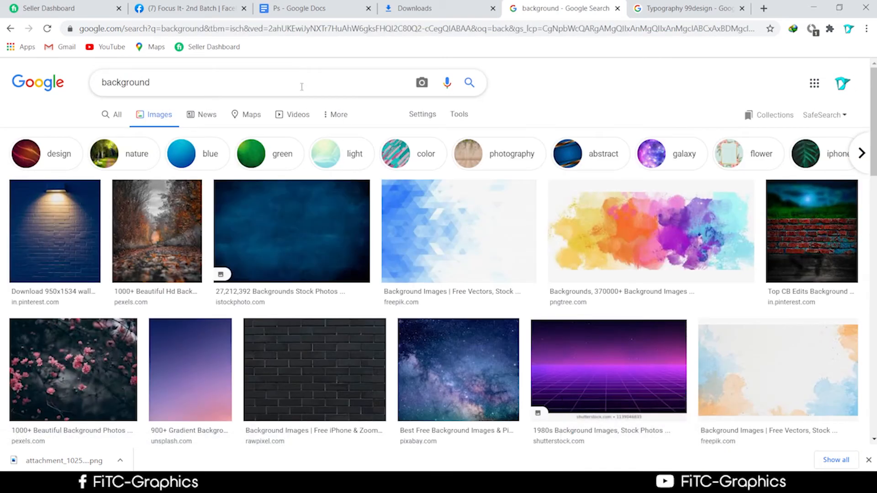
{"action": "scroll", "coordinate": [310, 211], "scroll_direction": "down", "scroll_amount": 2}
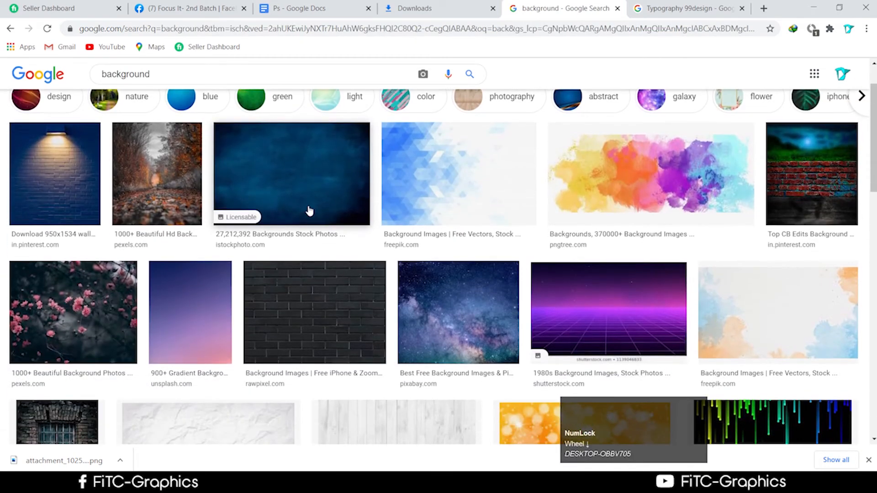
{"action": "scroll", "coordinate": [310, 211], "scroll_direction": "down", "scroll_amount": 3}
{"action": "scroll", "coordinate": [94, 204], "scroll_direction": "up", "scroll_amount": 2}
{"action": "scroll", "coordinate": [94, 204], "scroll_direction": "up", "scroll_amount": 2}
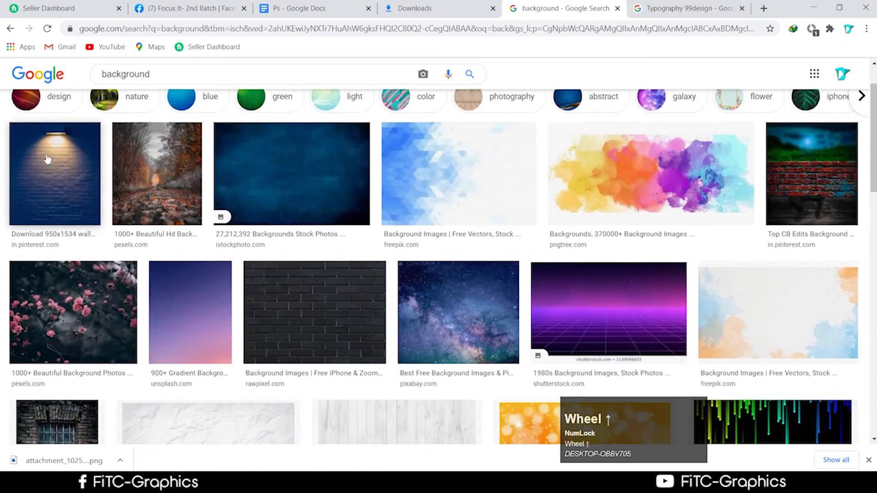
{"action": "left_click", "coordinate": [47, 159]}
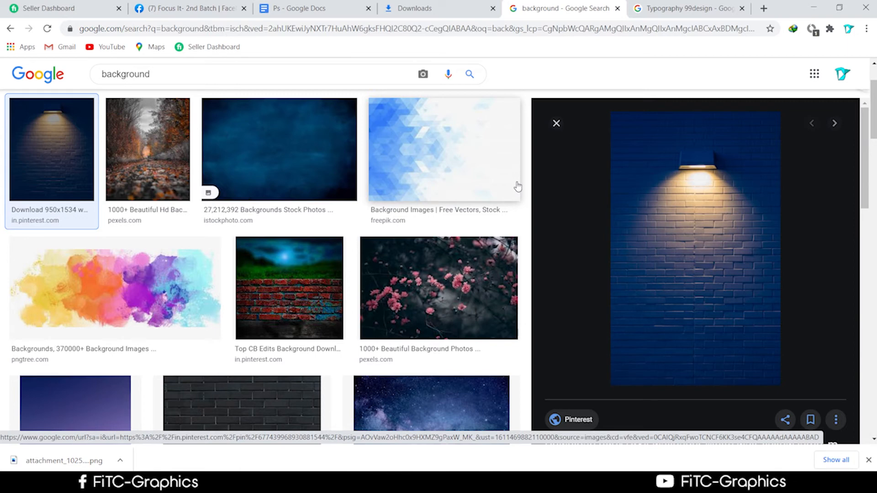
Step: Save the brick wall image as a JPG and show it in the Downloads folder
{"action": "right_click", "coordinate": [777, 241]}
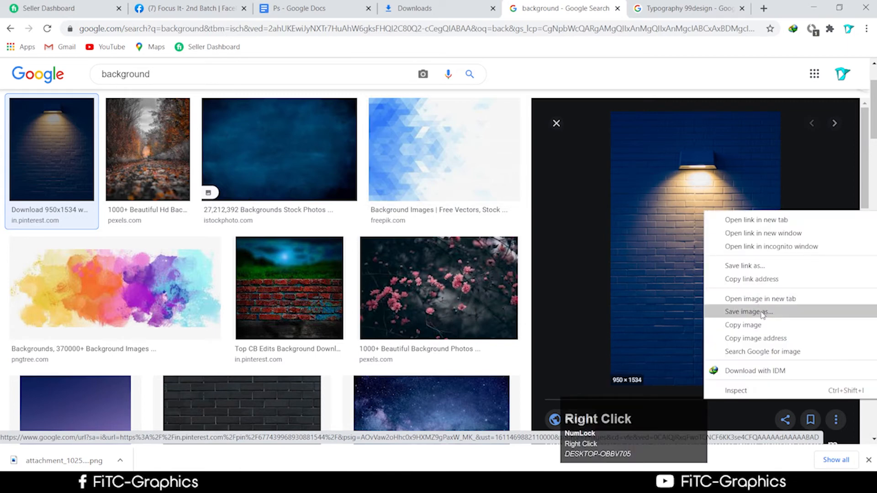
{"action": "left_click", "coordinate": [761, 315]}
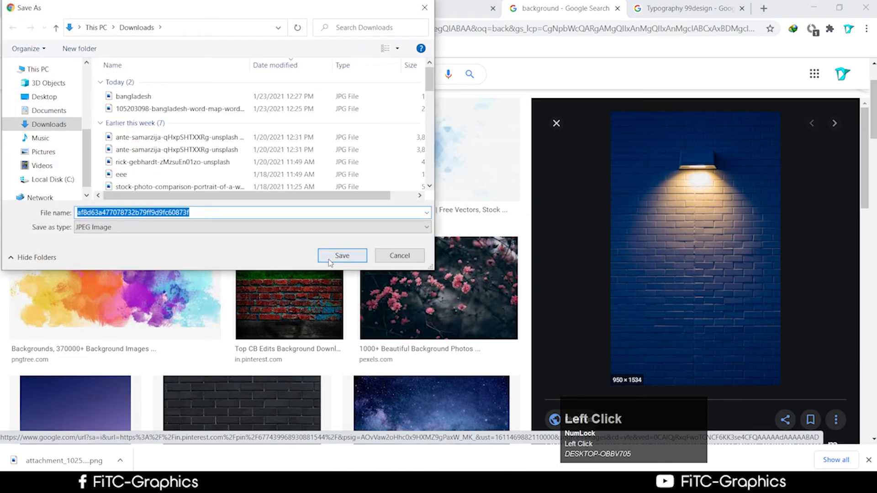
{"action": "left_click", "coordinate": [330, 257]}
{"action": "right_click", "coordinate": [94, 464]}
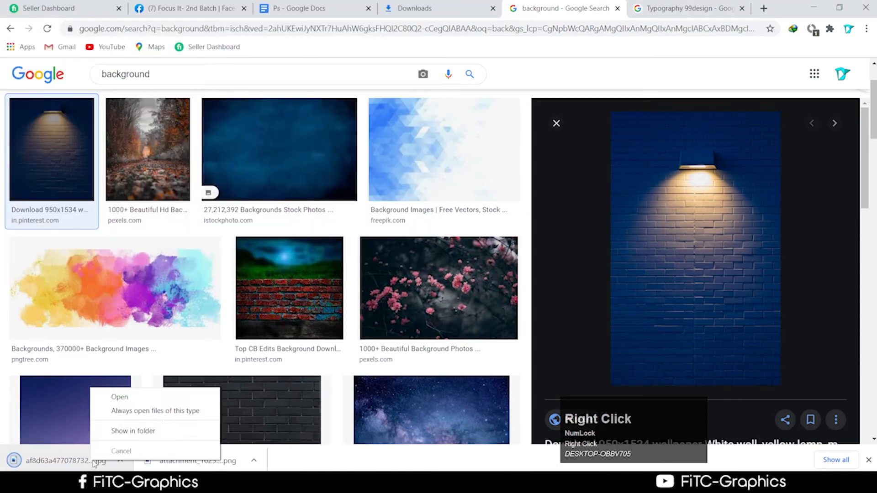
{"action": "left_click", "coordinate": [128, 431]}
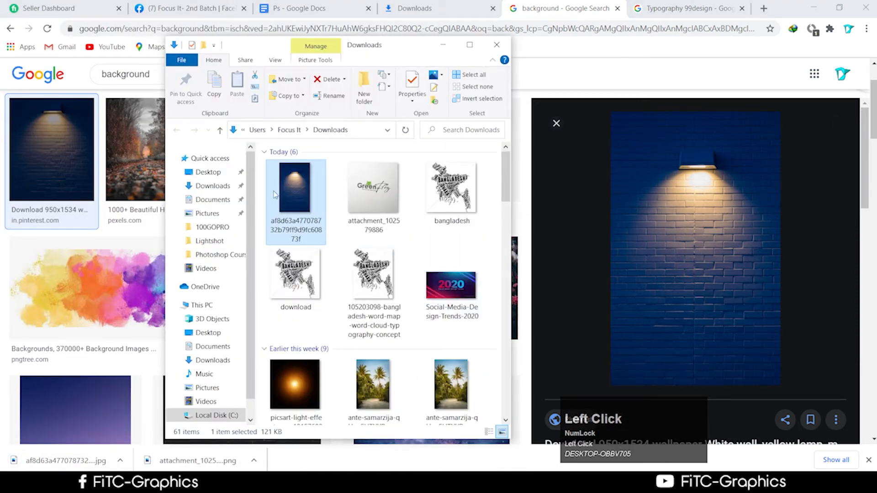
Step: Open the brick-wall lamp JPG and bangladesh.jpg as Photoshop documents, then minimize Photoshop
{"action": "left_click_drag", "start_coordinate": [275, 194], "coordinate": [574, 203]}
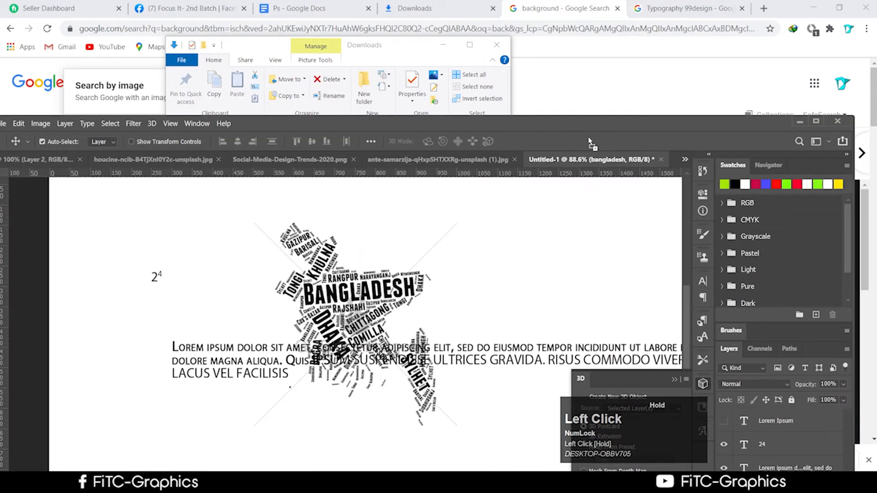
{"action": "left_click_drag", "start_coordinate": [589, 139], "coordinate": [692, 329]}
{"action": "left_click_drag", "start_coordinate": [451, 193], "coordinate": [533, 6]}
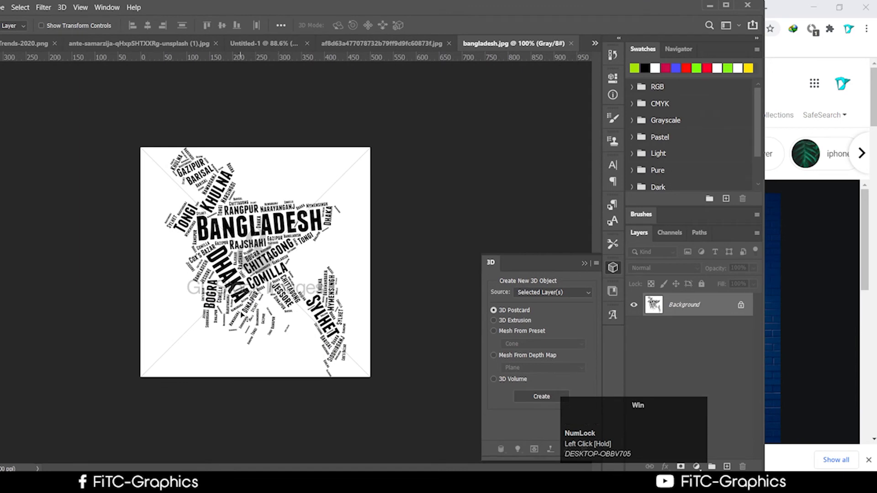
{"action": "key", "text": "super"}
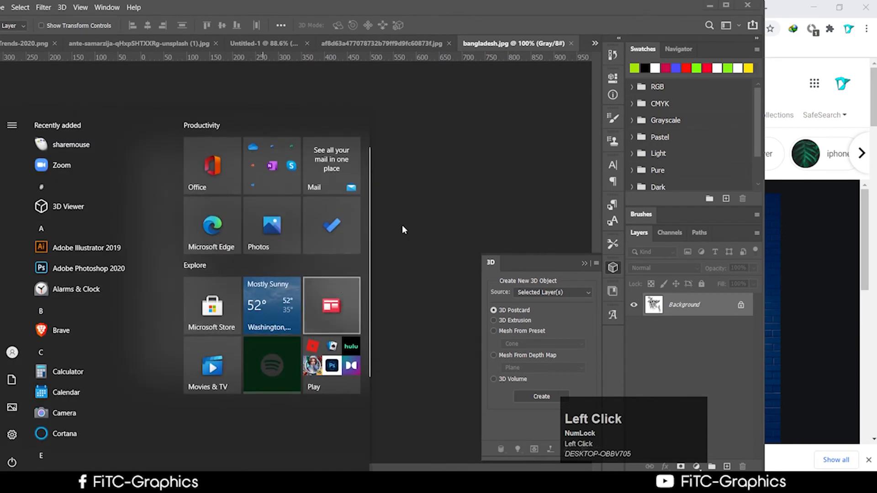
{"action": "scroll", "coordinate": [281, 310], "scroll_direction": "up", "scroll_amount": 3}
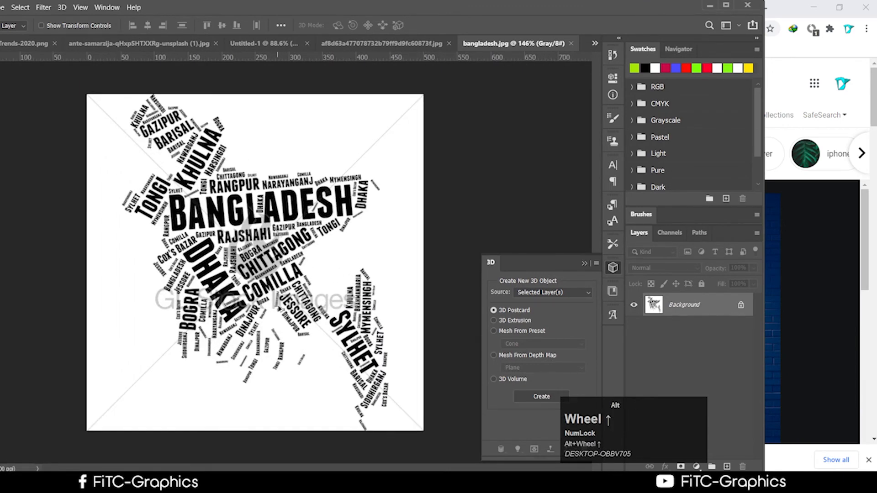
{"action": "scroll", "coordinate": [279, 311], "scroll_direction": "down", "scroll_amount": 2}
{"action": "scroll", "coordinate": [279, 310], "scroll_direction": "up", "scroll_amount": 2}
{"action": "left_click", "coordinate": [710, 5]}
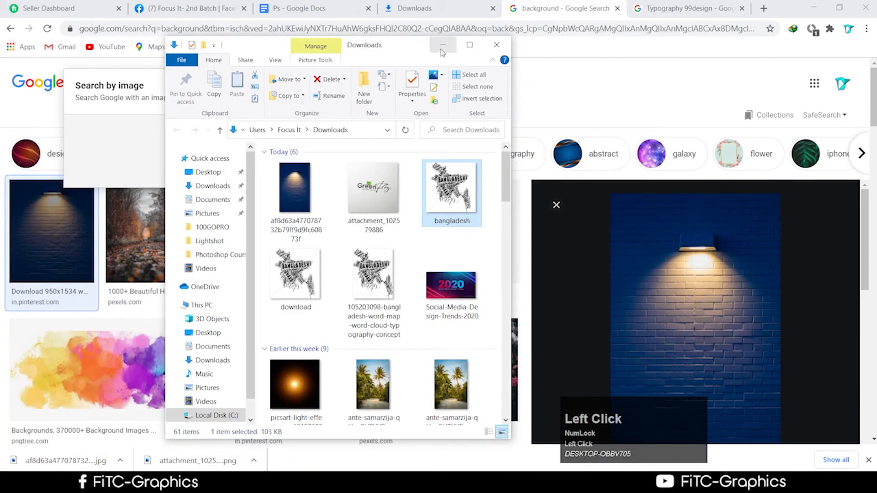
Step: Close the Search by image panel and search Google Images for 'Logo png'
{"action": "left_click", "coordinate": [442, 49]}
{"action": "scroll", "coordinate": [254, 274], "scroll_direction": "up", "scroll_amount": 2}
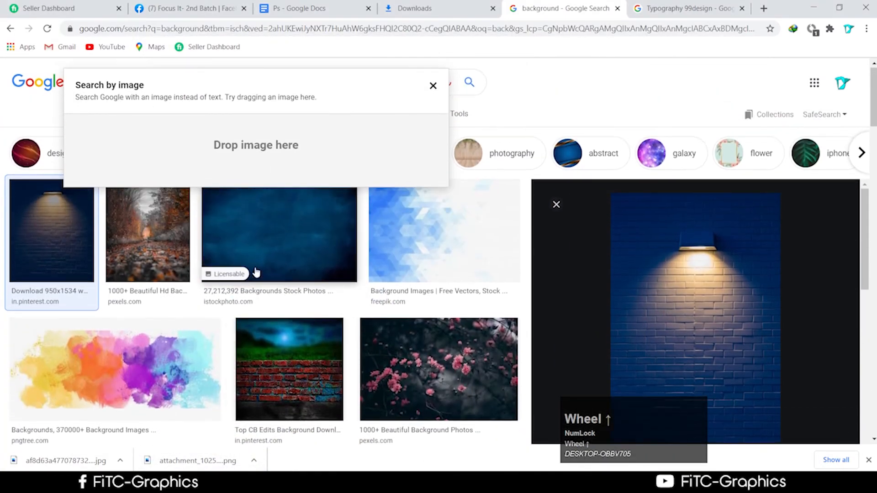
{"action": "left_click", "coordinate": [433, 86]}
{"action": "left_click_drag", "start_coordinate": [151, 83], "coordinate": [18, 109]}
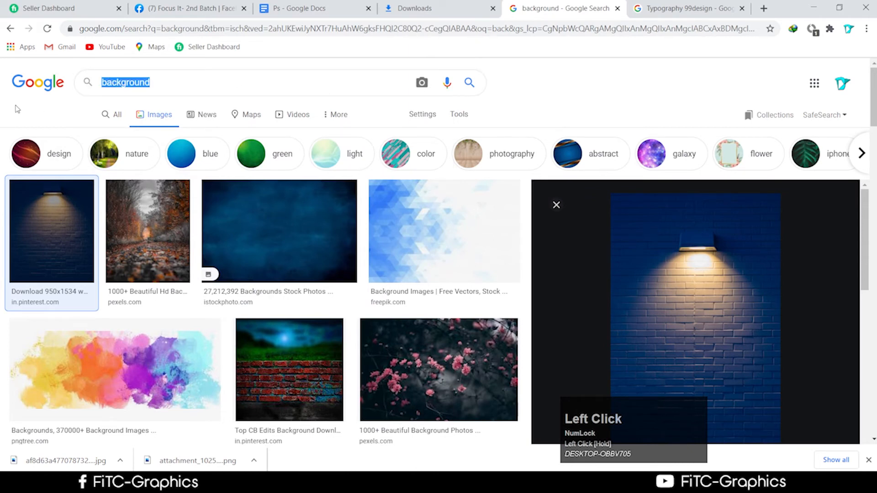
{"action": "key", "text": "BackSpace"}
{"action": "type", "text": "P"}
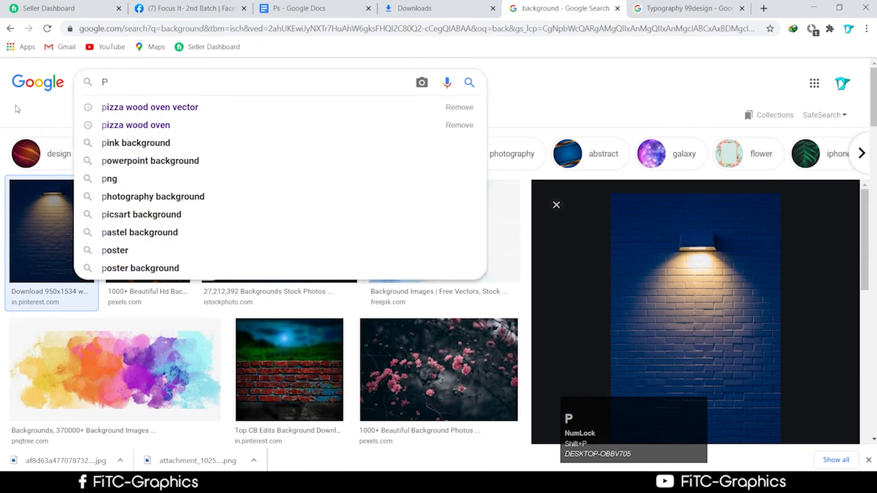
{"action": "type", "text": "ng"}
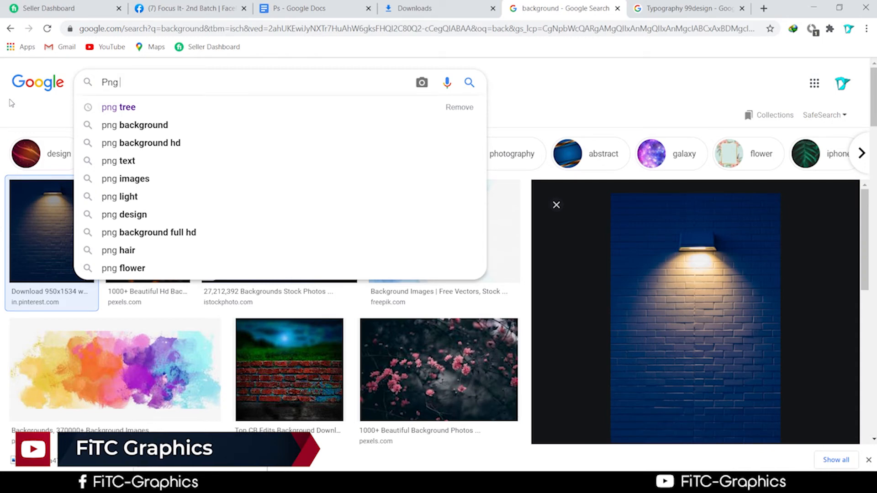
{"action": "key", "text": "BackSpace"}
{"action": "key", "text": "BackSpace"}
{"action": "key", "text": "BackSpace"}
{"action": "key", "text": "BackSpace"}
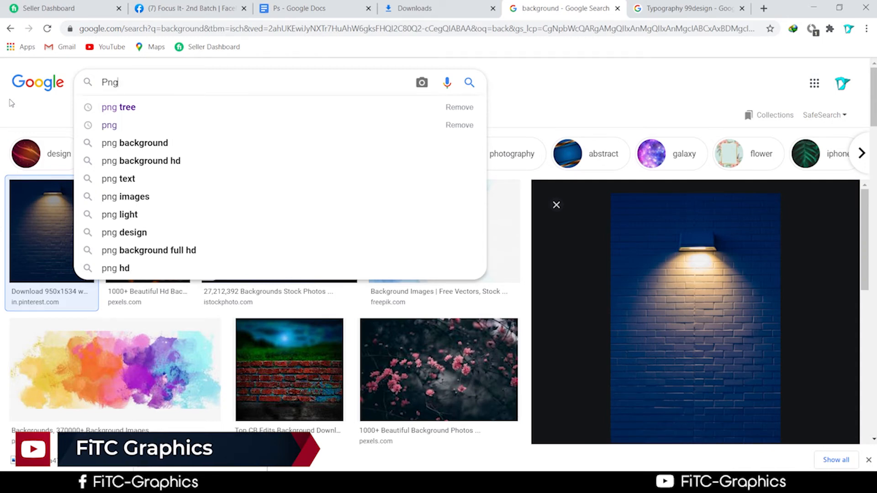
{"action": "type", "text": "L"}
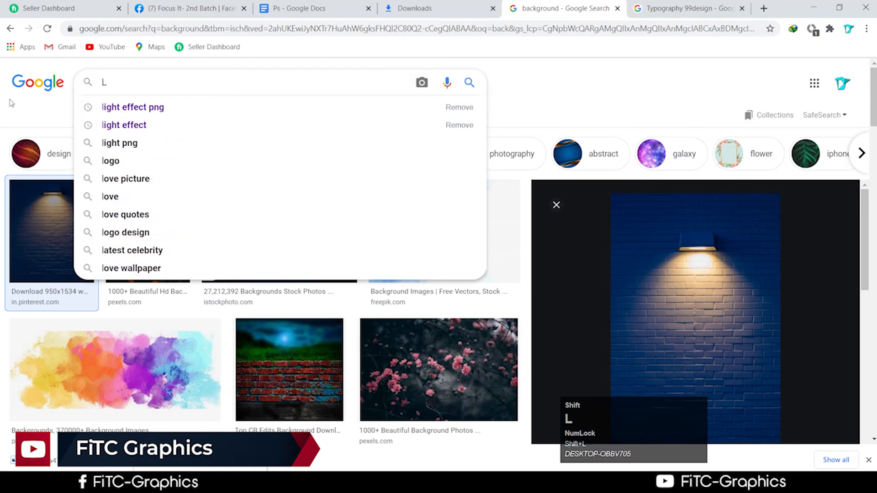
{"action": "type", "text": "ogo "}
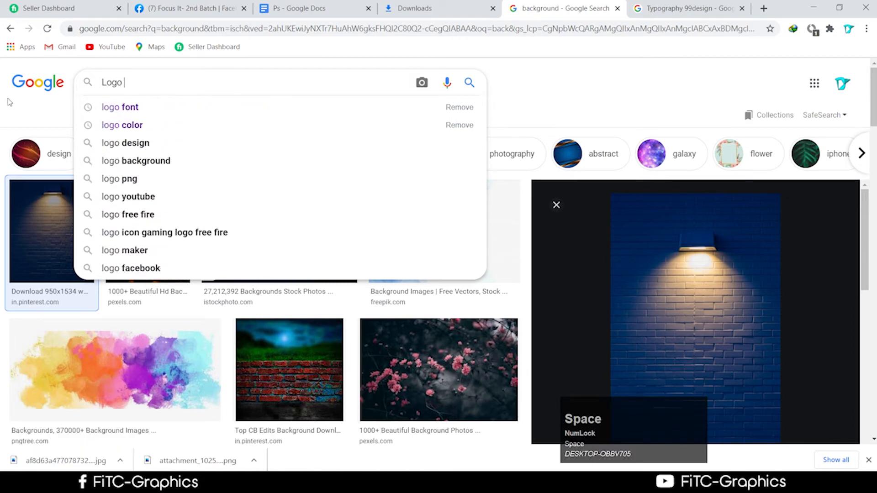
{"action": "type", "text": "o"}
{"action": "key", "text": "BackSpace"}
{"action": "type", "text": "pn"}
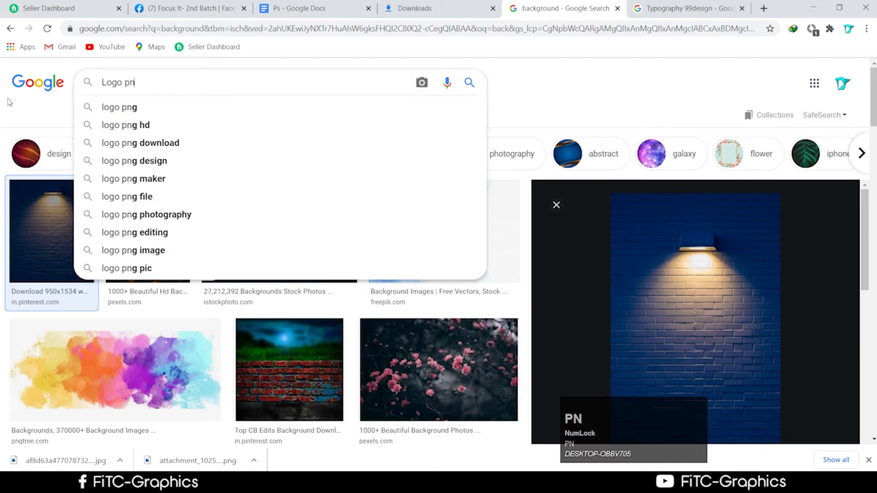
{"action": "type", "text": "f"}
{"action": "key", "text": "BackSpace"}
{"action": "type", "text": "g"}
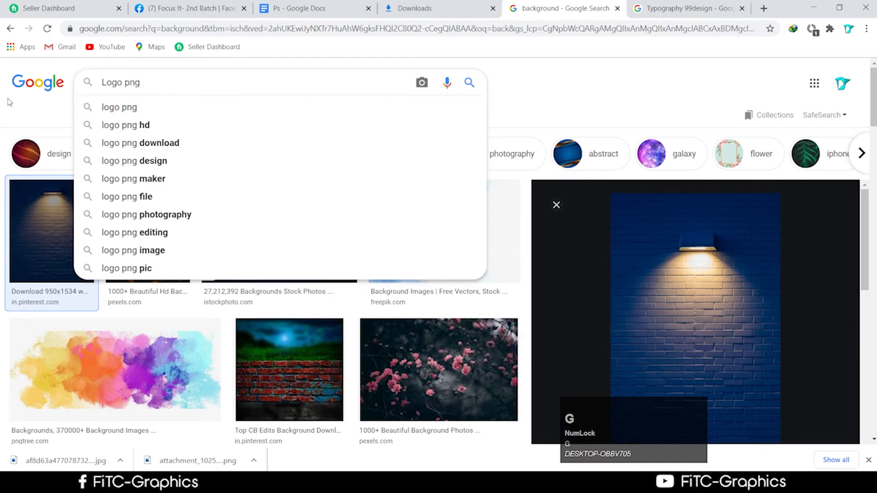
{"action": "key", "text": "Return"}
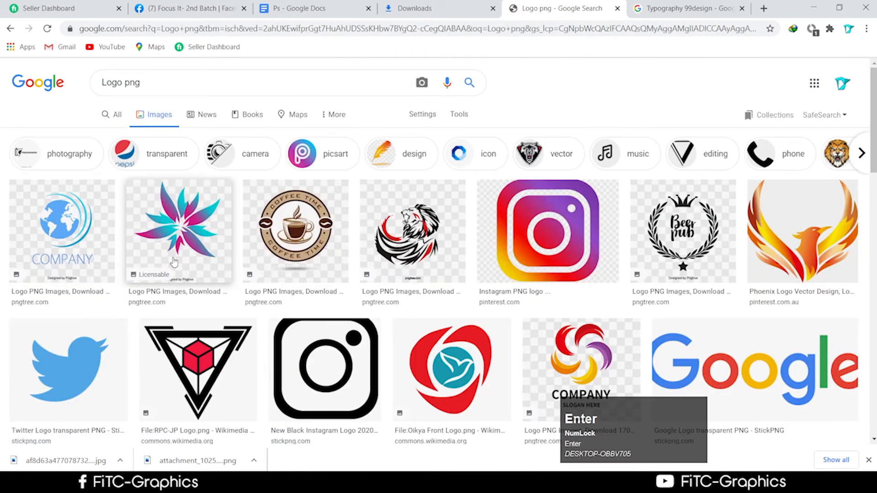
Step: Preview the lion and Google logo results and open the Google logo's StickPNG page
{"action": "scroll", "coordinate": [176, 263], "scroll_direction": "down", "scroll_amount": 4}
{"action": "scroll", "coordinate": [188, 267], "scroll_direction": "up", "scroll_amount": 1}
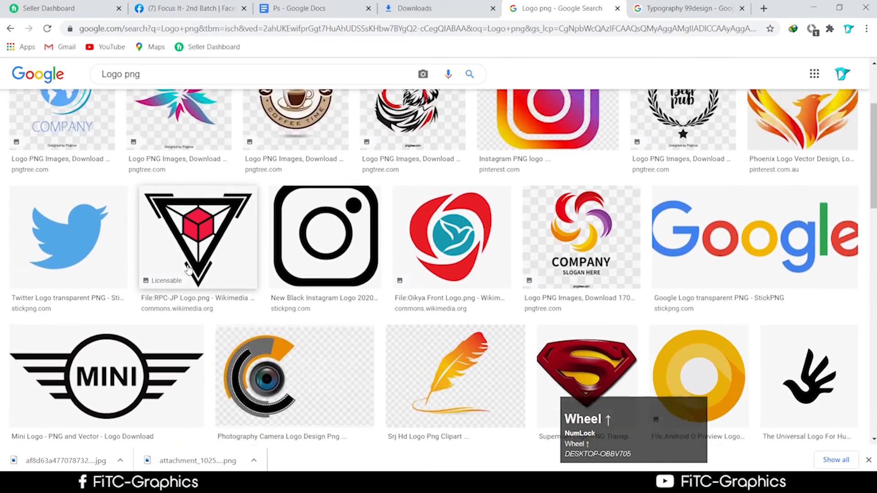
{"action": "scroll", "coordinate": [187, 267], "scroll_direction": "up", "scroll_amount": 2}
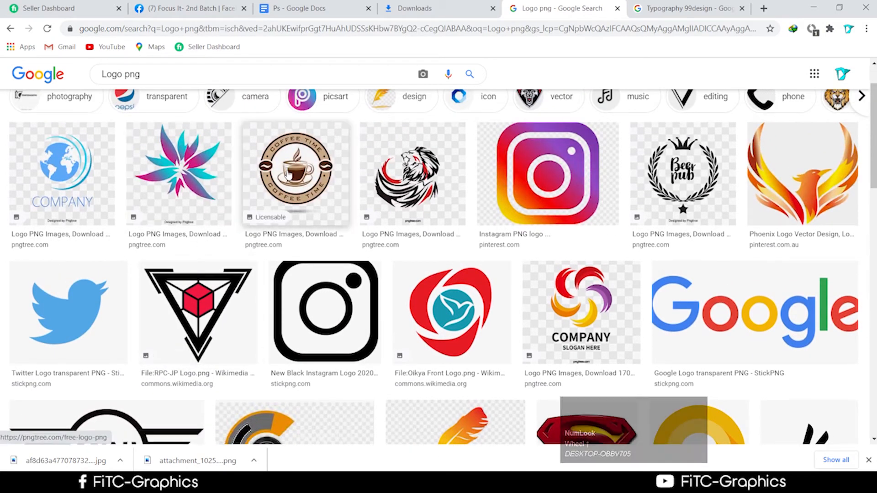
{"action": "left_click", "coordinate": [380, 196]}
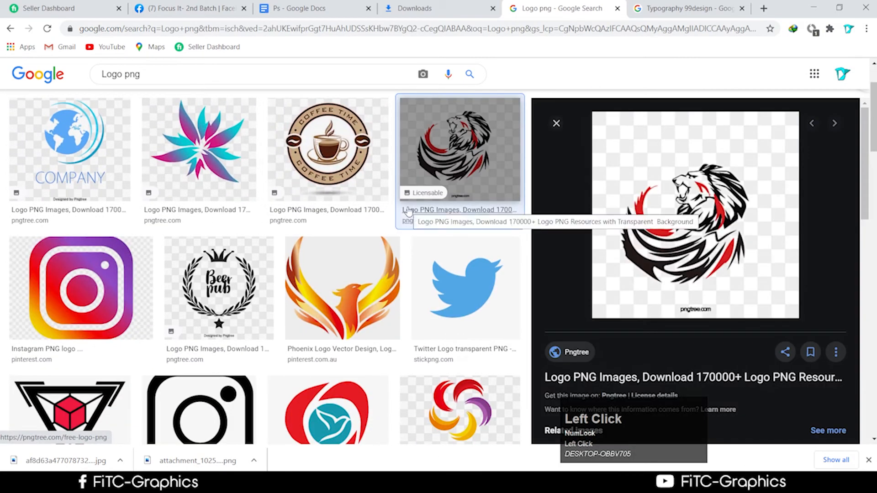
{"action": "scroll", "coordinate": [361, 245], "scroll_direction": "down", "scroll_amount": 5}
{"action": "scroll", "coordinate": [361, 245], "scroll_direction": "up", "scroll_amount": 5}
{"action": "scroll", "coordinate": [360, 246], "scroll_direction": "down", "scroll_amount": 9}
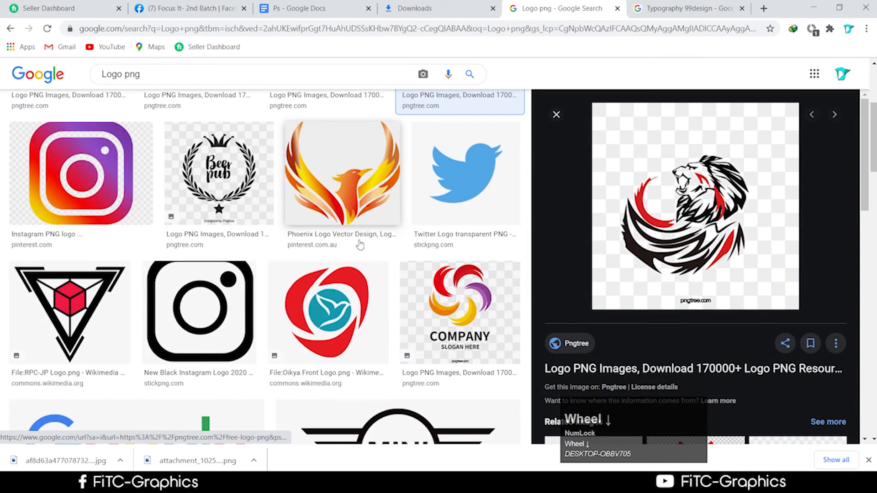
{"action": "scroll", "coordinate": [358, 245], "scroll_direction": "down", "scroll_amount": 1}
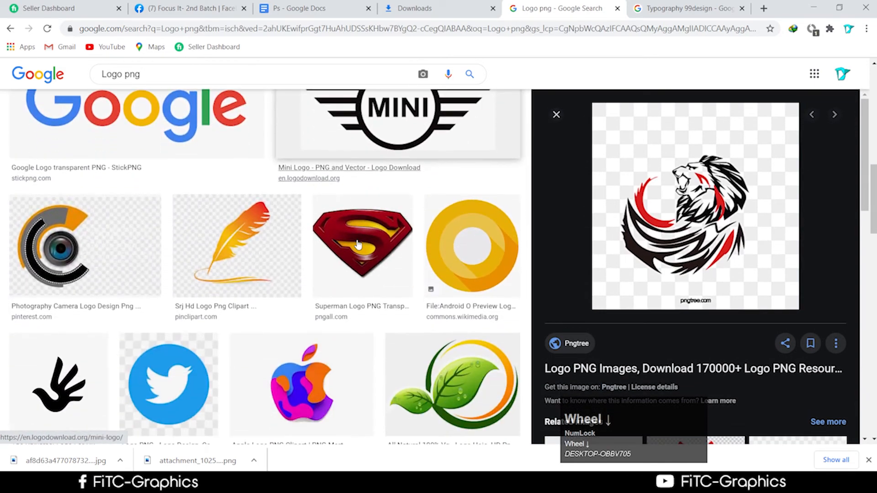
{"action": "scroll", "coordinate": [221, 211], "scroll_direction": "up", "scroll_amount": 2}
{"action": "left_click", "coordinate": [223, 214]}
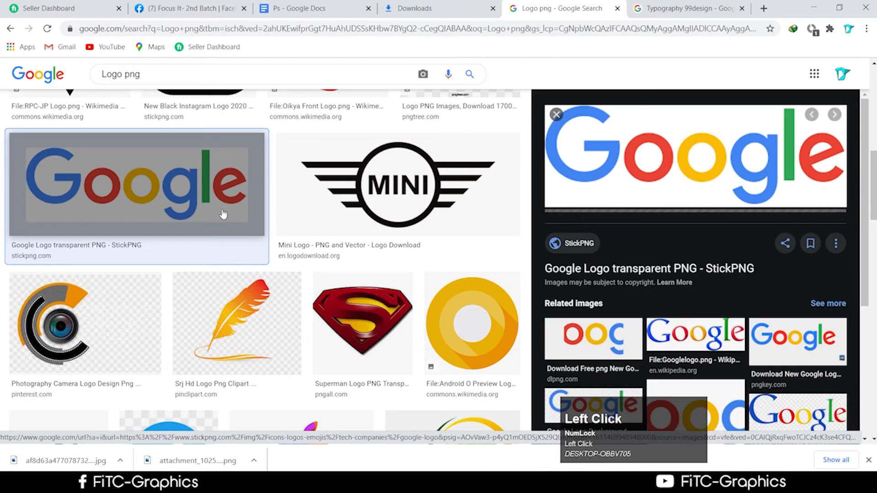
{"action": "left_click", "coordinate": [578, 245]}
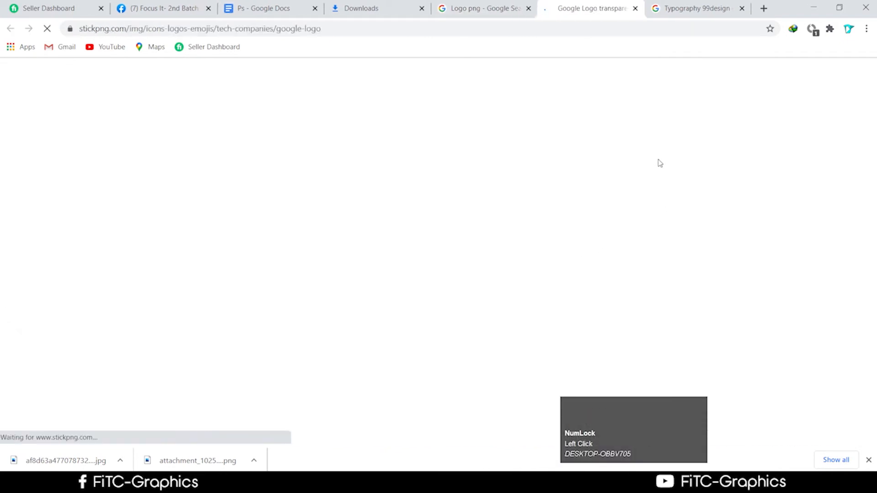
Step: Download the Google logo PNG, dismiss the ad, and return to the Typography 99design results
{"action": "scroll", "coordinate": [511, 231], "scroll_direction": "down", "scroll_amount": 1}
{"action": "scroll", "coordinate": [512, 231], "scroll_direction": "down", "scroll_amount": 3}
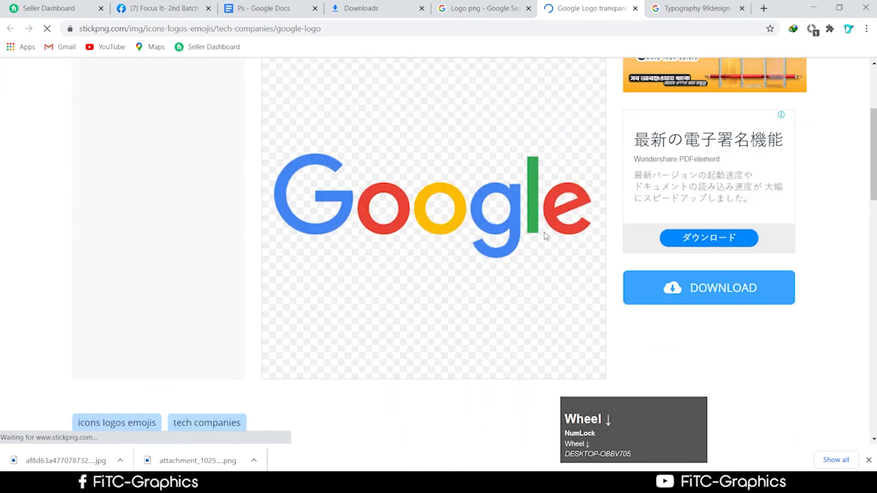
{"action": "left_click", "coordinate": [730, 290]}
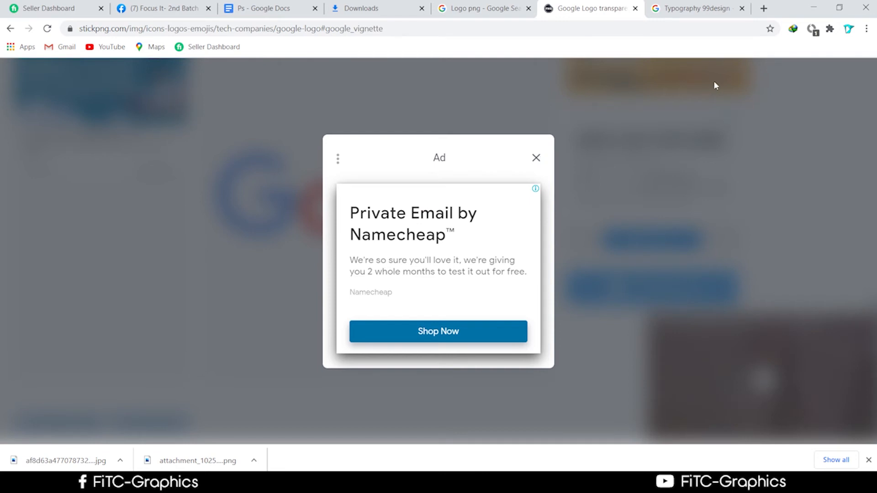
{"action": "left_click", "coordinate": [537, 157]}
{"action": "scroll", "coordinate": [507, 197], "scroll_direction": "down", "scroll_amount": 5}
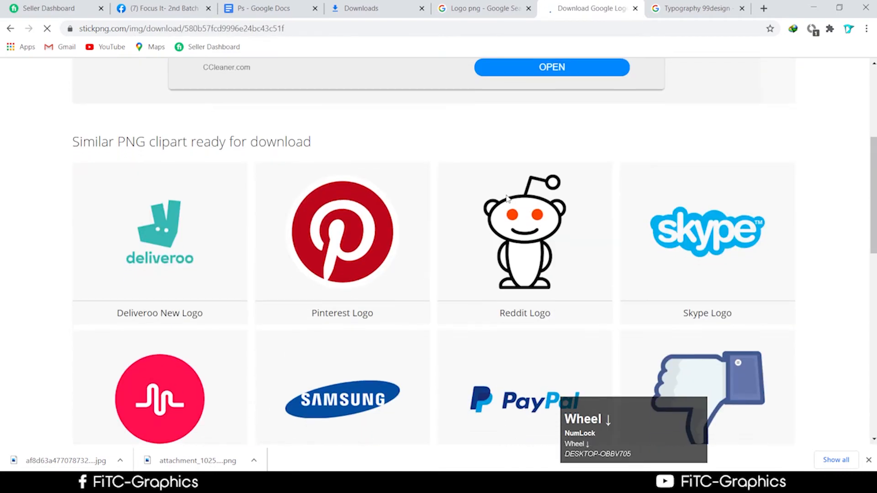
{"action": "scroll", "coordinate": [507, 198], "scroll_direction": "down", "scroll_amount": 3}
{"action": "left_click", "coordinate": [675, 8]}
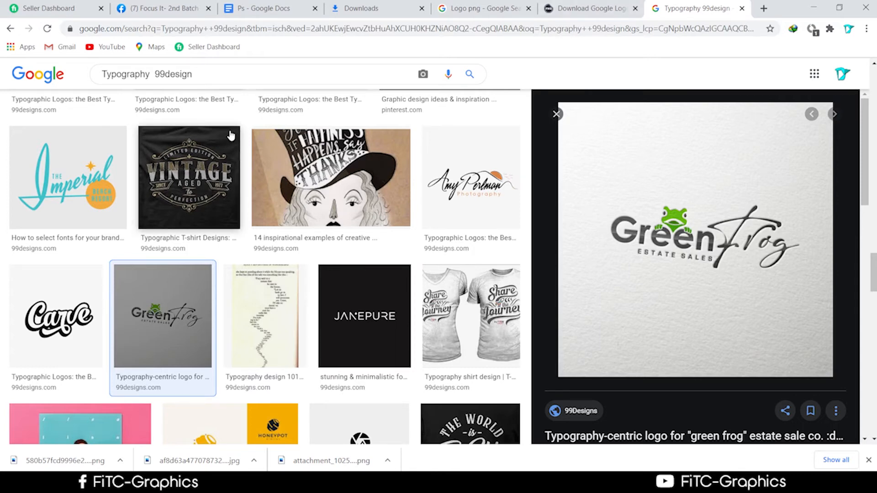
Step: Save the Carve typographic logo from Google Images to Downloads as attachment_81157422
{"action": "scroll", "coordinate": [243, 244], "scroll_direction": "down", "scroll_amount": 3}
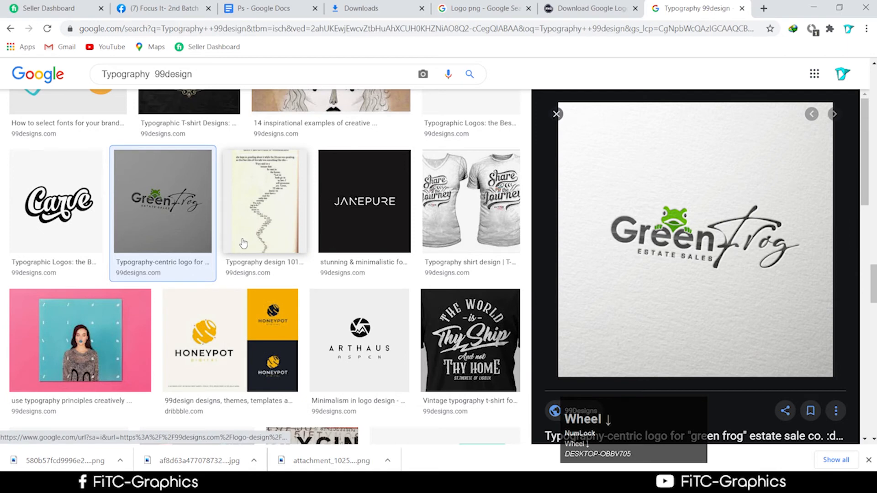
{"action": "left_click", "coordinate": [63, 187]}
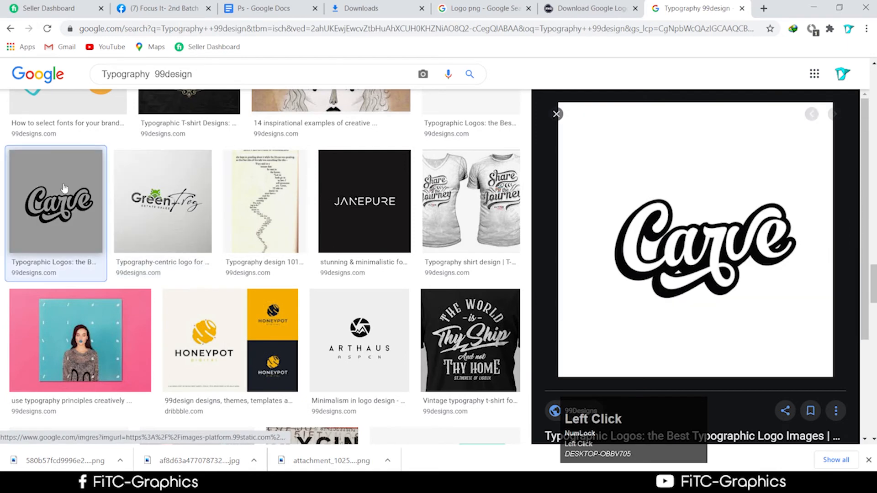
{"action": "right_click", "coordinate": [706, 275]}
{"action": "left_click", "coordinate": [749, 374]}
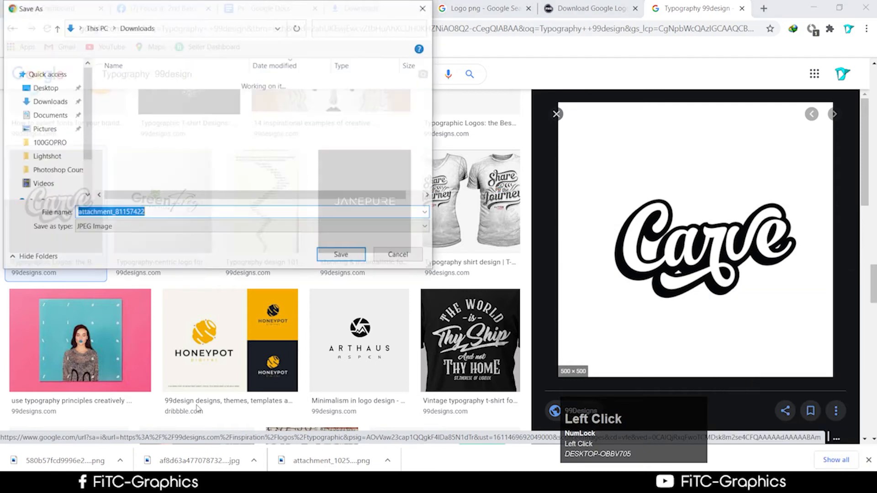
{"action": "left_click", "coordinate": [348, 258]}
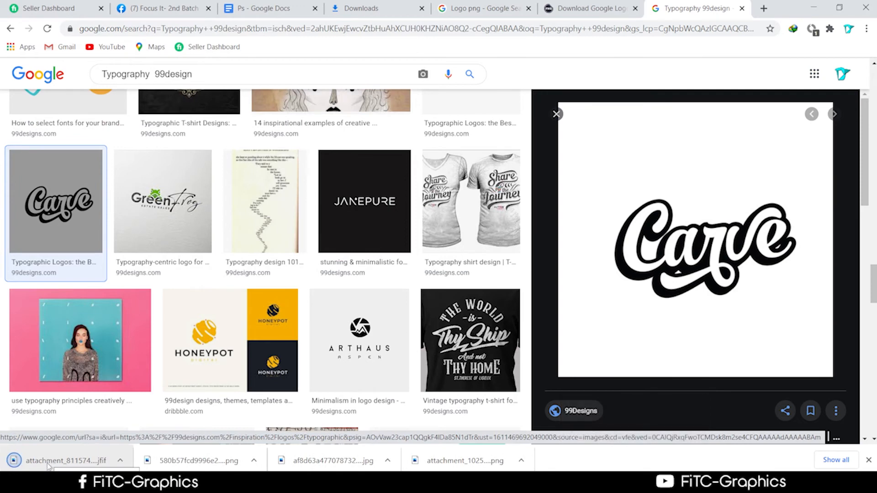
Step: Open the downloaded attachment_81157422.jfif from its folder in Photoshop
{"action": "right_click", "coordinate": [56, 466]}
{"action": "left_click", "coordinate": [106, 431]}
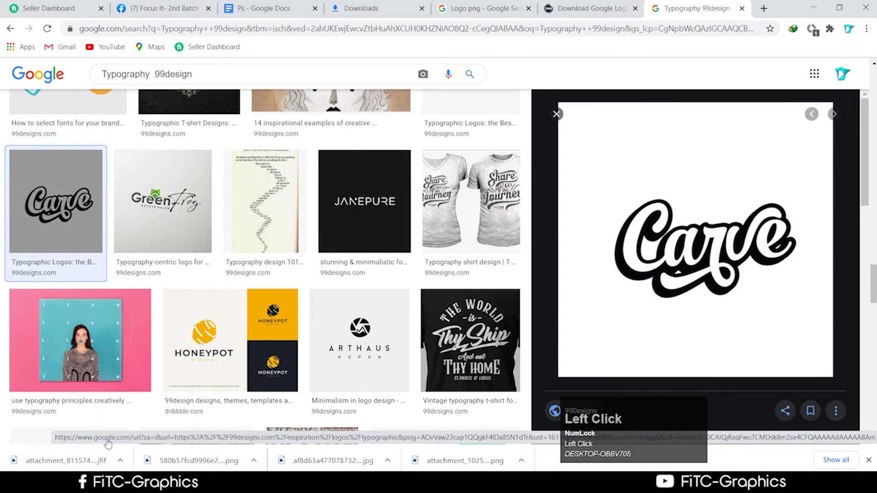
{"action": "left_click_drag", "start_coordinate": [296, 189], "coordinate": [503, 24]}
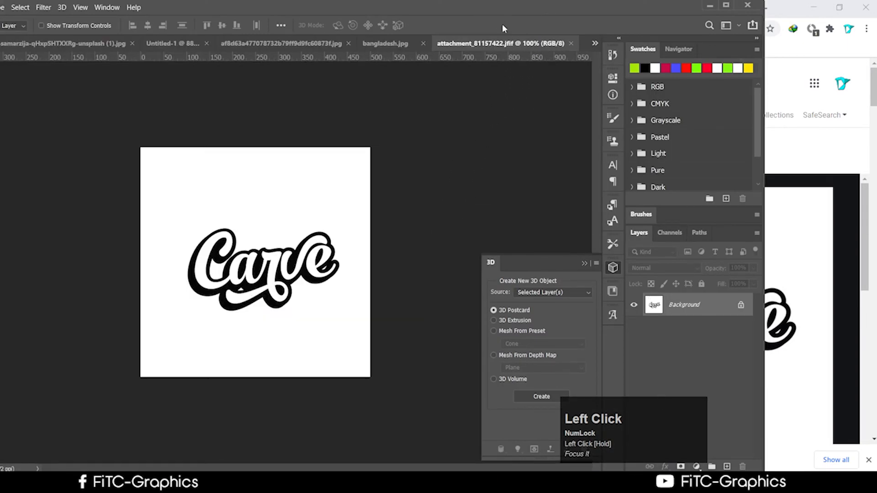
Step: Unlock the Carve logo's background as Layer 0 and erase its white with the Magic Eraser
{"action": "left_click", "coordinate": [741, 304]}
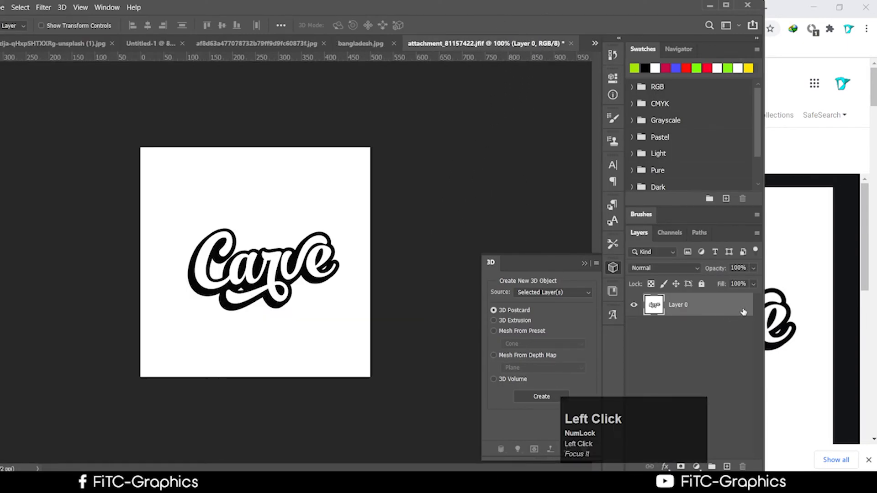
{"action": "left_click_drag", "start_coordinate": [299, 6], "coordinate": [424, 2]}
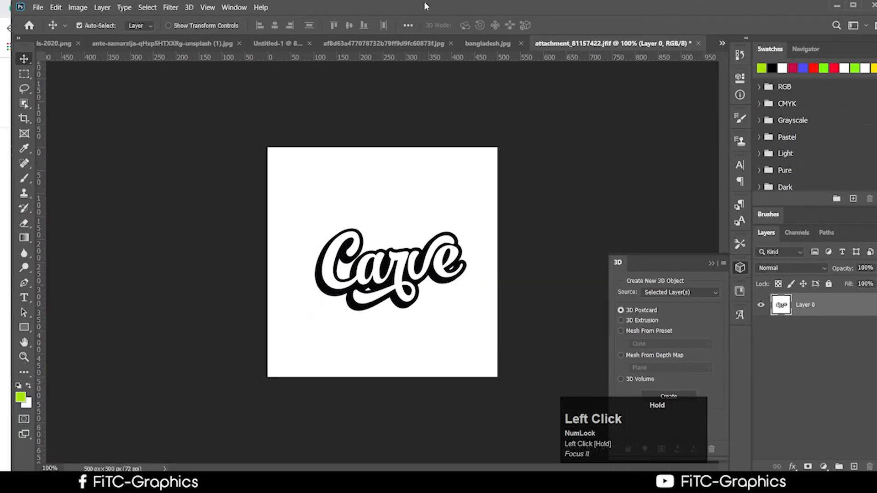
{"action": "left_click", "coordinate": [28, 224]}
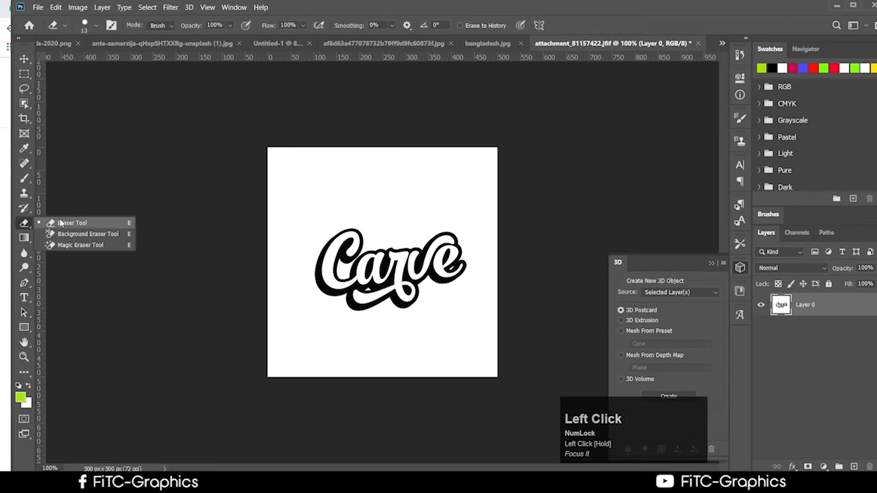
{"action": "left_click", "coordinate": [73, 246]}
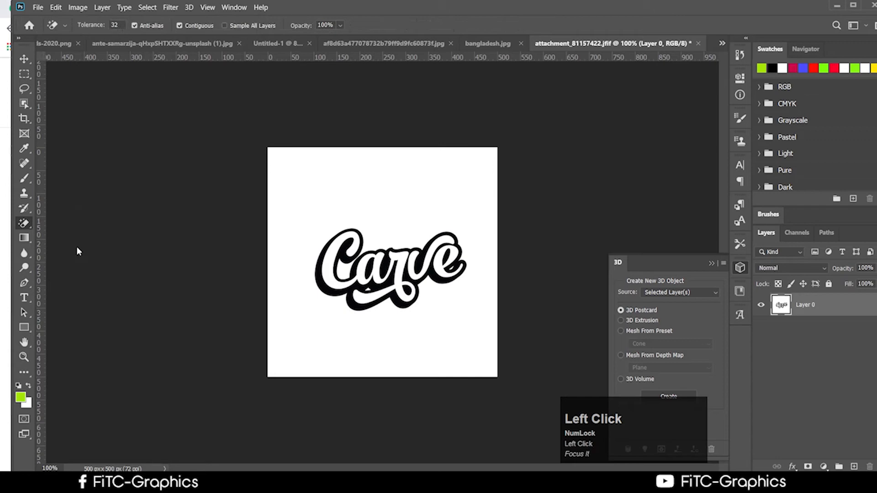
{"action": "left_click", "coordinate": [294, 199]}
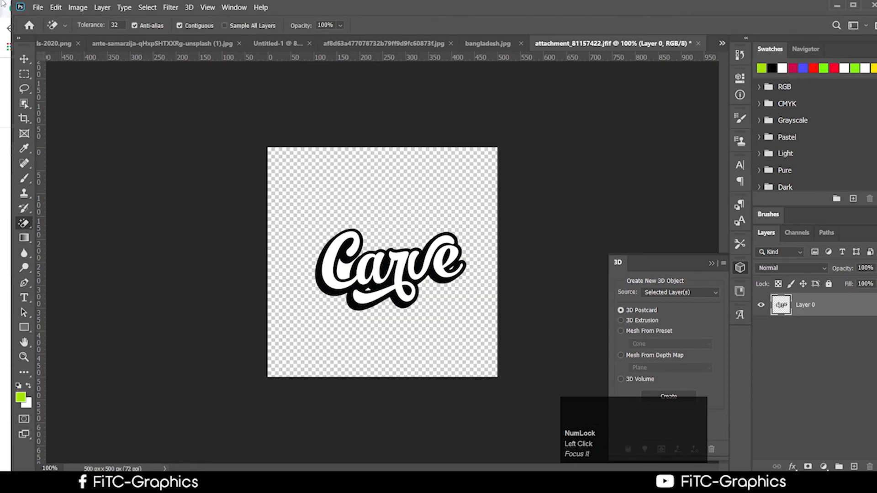
{"action": "left_click", "coordinate": [22, 57]}
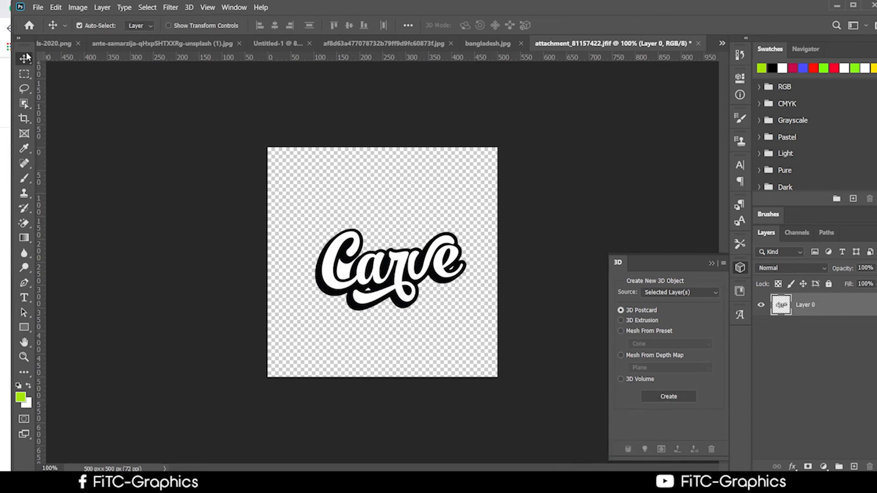
Step: Drag the Carve logo onto the brick wall document as Layer 1
{"action": "left_click_drag", "start_coordinate": [418, 261], "coordinate": [386, 269]}
{"action": "scroll", "coordinate": [390, 263], "scroll_direction": "up", "scroll_amount": 2}
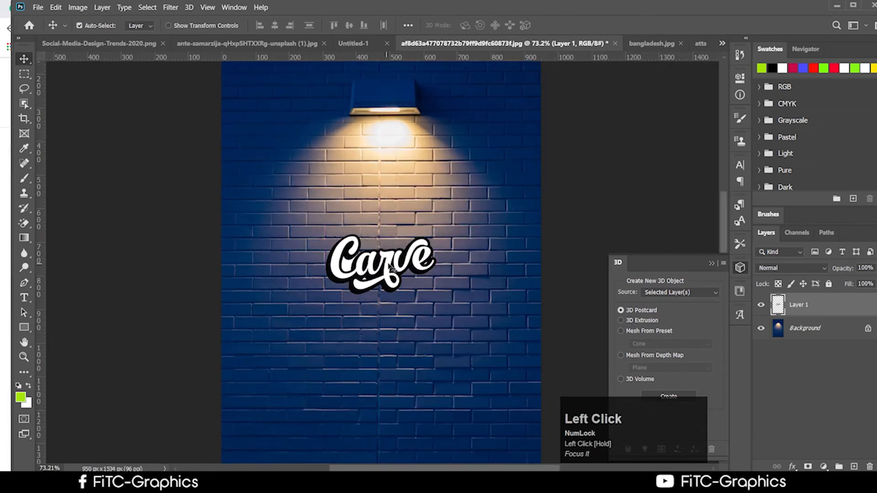
{"action": "scroll", "coordinate": [392, 270], "scroll_direction": "up", "scroll_amount": 2}
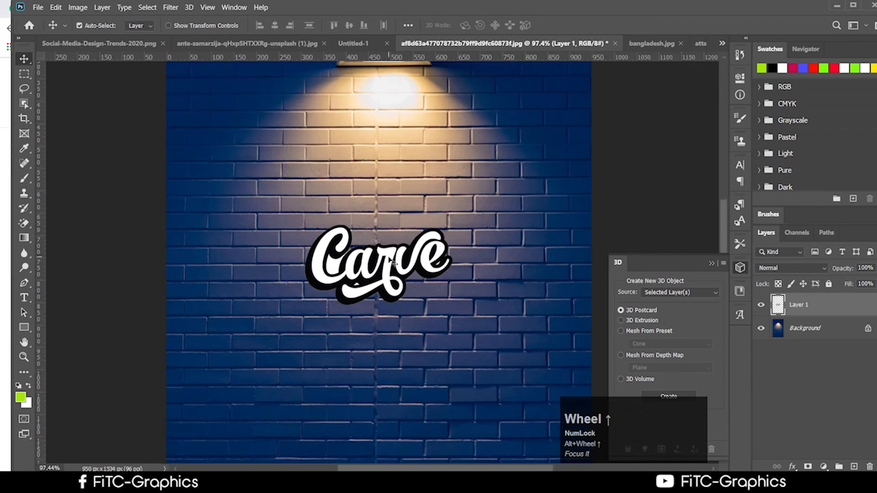
{"action": "left_click_drag", "start_coordinate": [821, 316], "coordinate": [807, 303]}
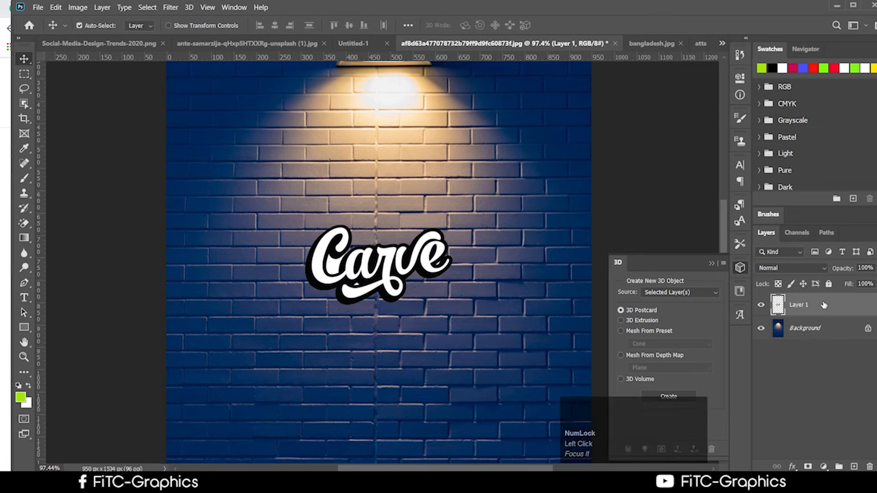
Step: Unlock the brick wall as Layer 0 and convert Layer 1 to a smart object
{"action": "left_click", "coordinate": [868, 329]}
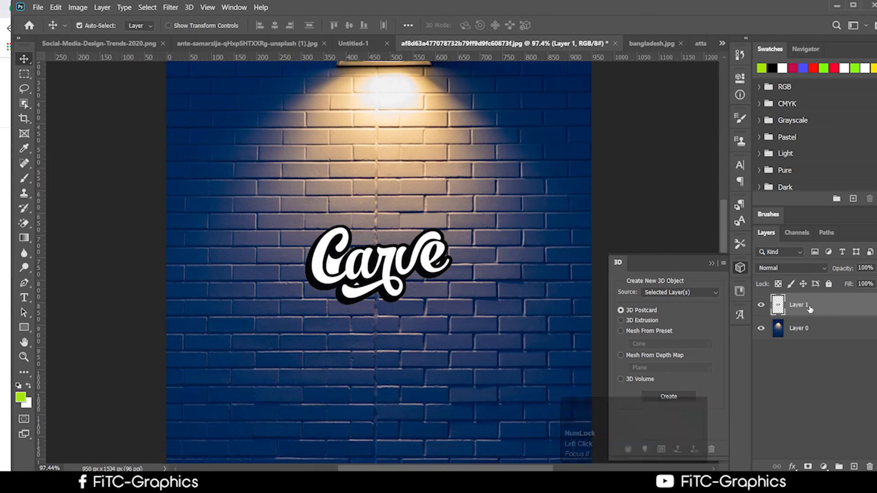
{"action": "right_click", "coordinate": [810, 311]}
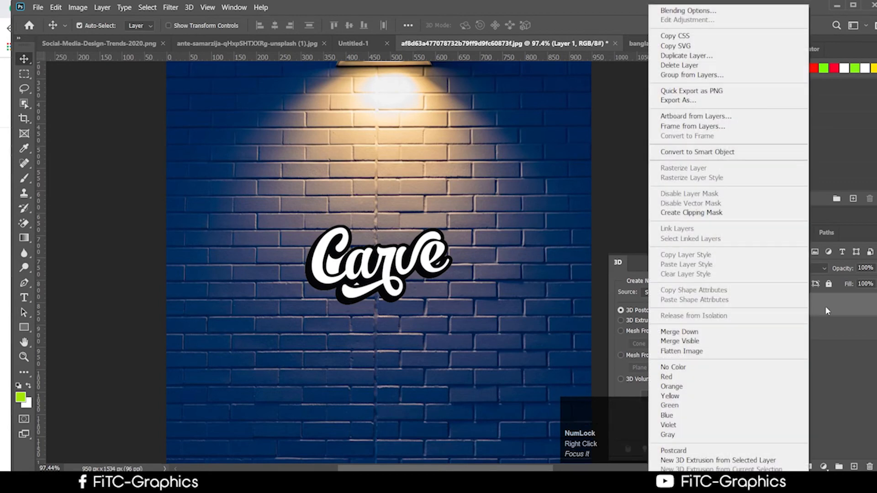
{"action": "left_click", "coordinate": [707, 156]}
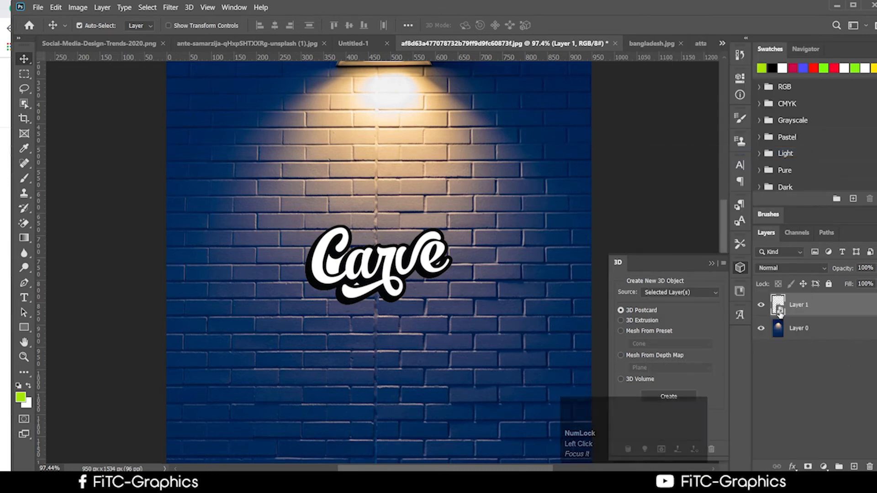
Step: Try Multiply blending in Layer 1's style settings, then cancel the changes
{"action": "left_click", "coordinate": [836, 307]}
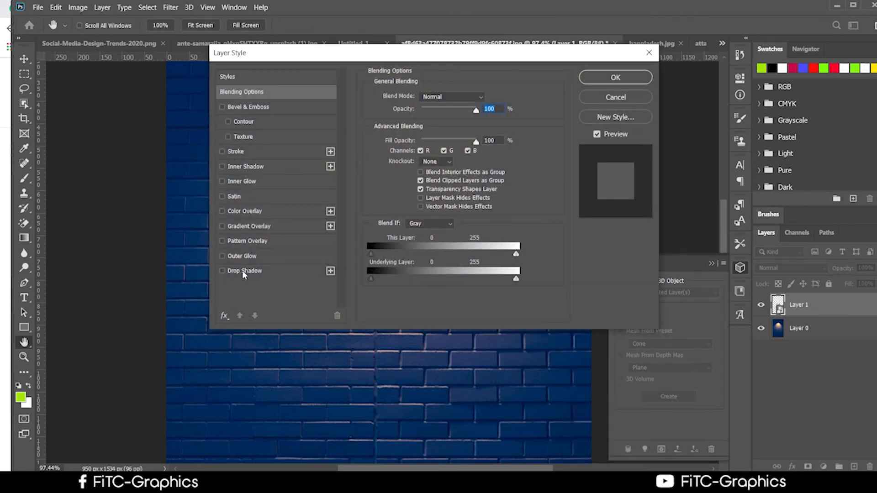
{"action": "left_click_drag", "start_coordinate": [348, 56], "coordinate": [447, 244]}
{"action": "left_click_drag", "start_coordinate": [329, 242], "coordinate": [223, 191]}
{"action": "left_click", "coordinate": [437, 233]}
{"action": "left_click", "coordinate": [437, 232]}
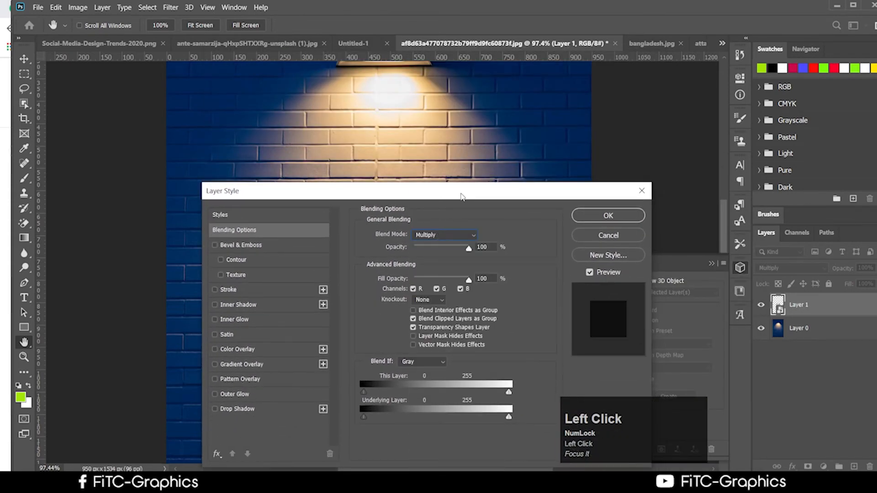
{"action": "left_click_drag", "start_coordinate": [461, 193], "coordinate": [446, 202]}
{"action": "left_click", "coordinate": [593, 246]}
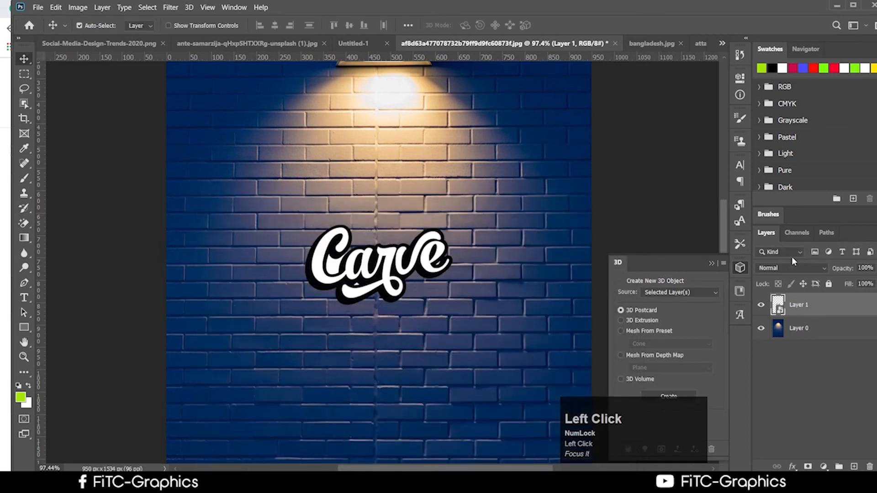
Step: Set Layer 1 to Soft Light and move the Carve logo higher on the wall
{"action": "left_click", "coordinate": [788, 268]}
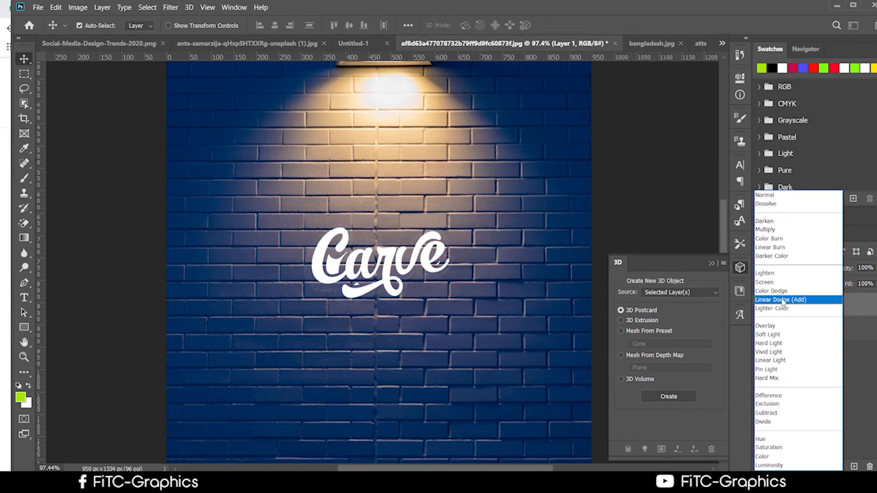
{"action": "left_click", "coordinate": [787, 336]}
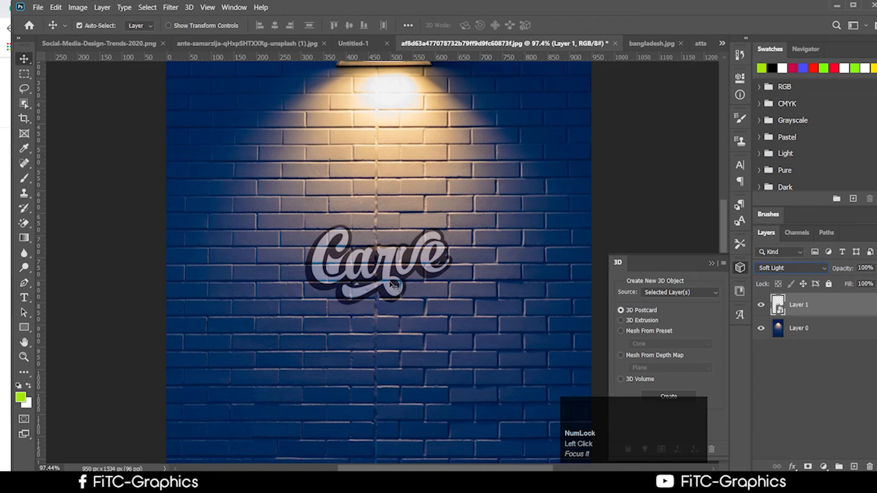
{"action": "left_click_drag", "start_coordinate": [392, 285], "coordinate": [386, 261]}
{"action": "scroll", "coordinate": [391, 251], "scroll_direction": "up", "scroll_amount": 2}
Step: Scale the Carve logo to about 144% and nudge it slightly right and down
{"action": "key", "text": "ctrl+t"}
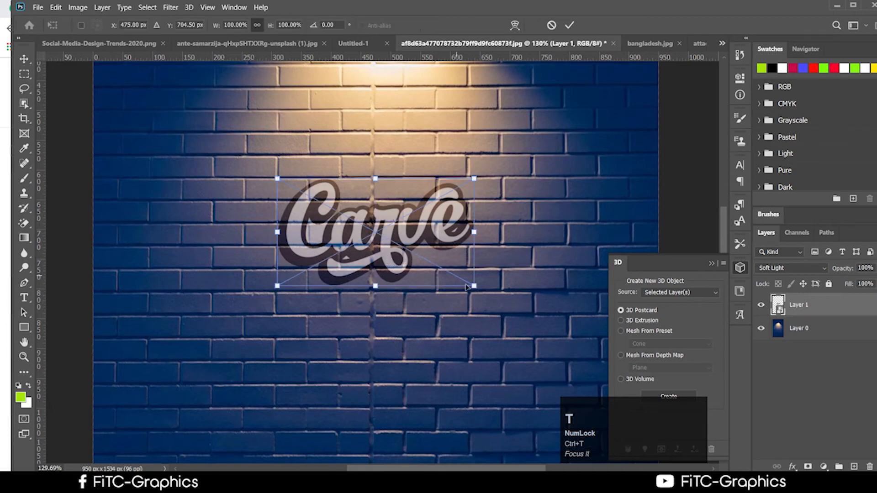
{"action": "left_click_drag", "start_coordinate": [467, 287], "coordinate": [439, 249]}
{"action": "left_click", "coordinate": [570, 25]}
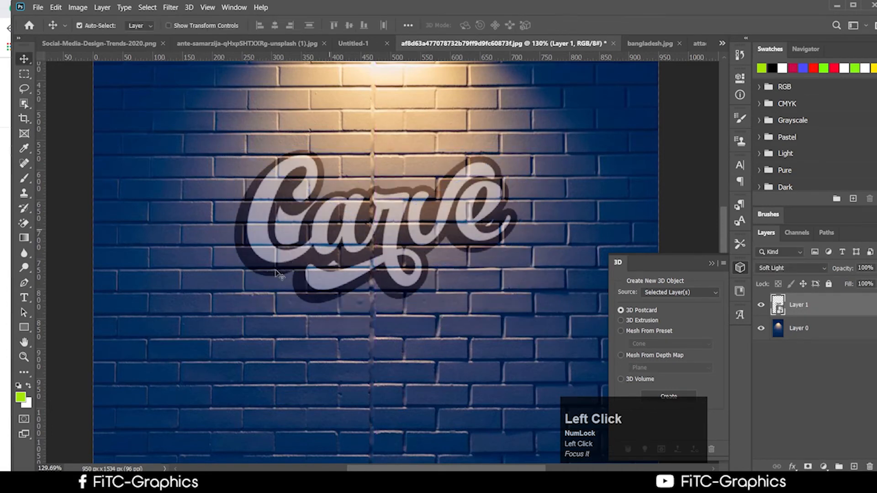
{"action": "scroll", "coordinate": [301, 324], "scroll_direction": "down", "scroll_amount": 2}
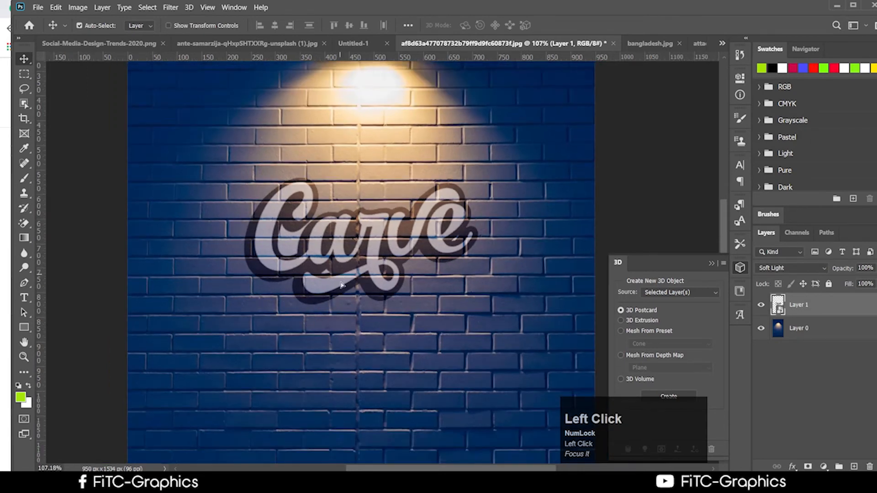
{"action": "mouse_move", "coordinate": [340, 275]}
{"action": "left_mouse_down"}
{"action": "mouse_move", "coordinate": [329, 271]}
{"action": "mouse_move", "coordinate": [348, 281]}
{"action": "left_mouse_up"}
{"action": "scroll", "coordinate": [365, 304], "scroll_direction": "down", "scroll_amount": 2}
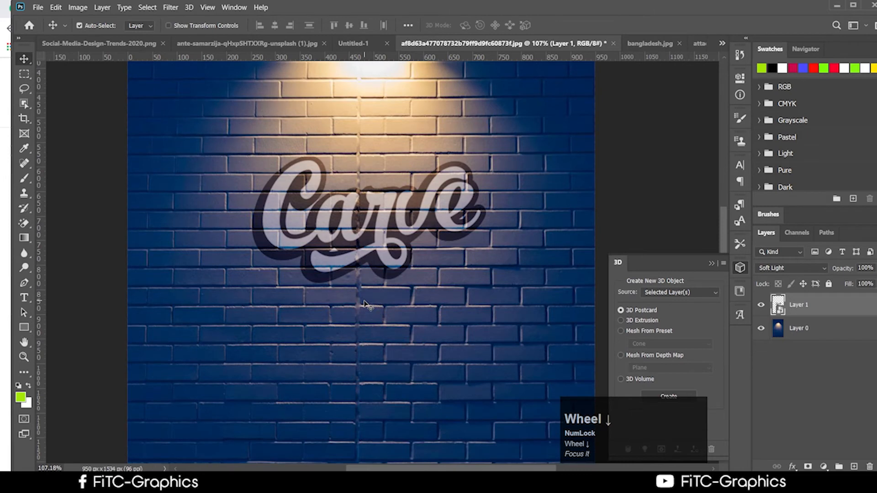
{"action": "scroll", "coordinate": [366, 304], "scroll_direction": "up", "scroll_amount": 3}
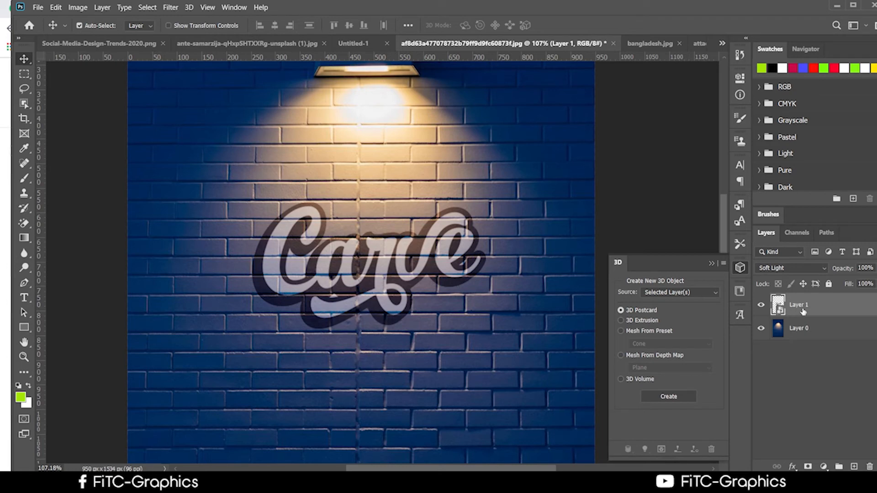
{"action": "left_click", "coordinate": [833, 315]}
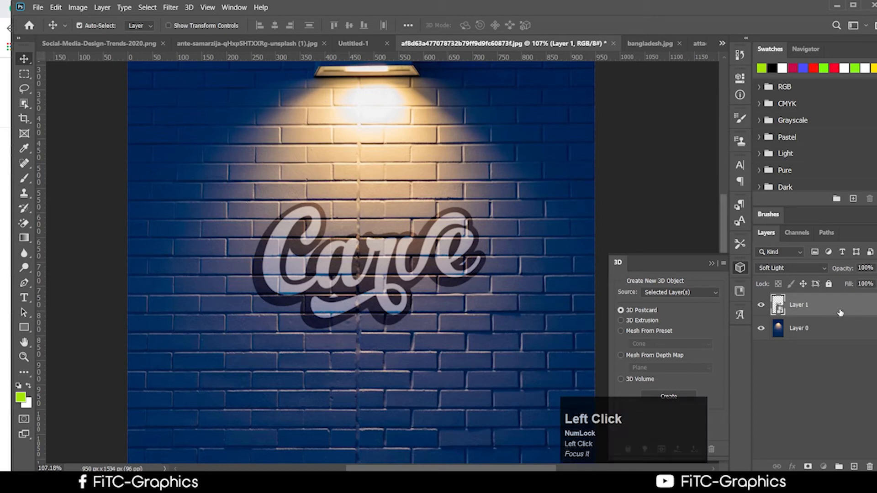
Step: Add a thinner Bevel & Emboss effect to the Carve logo on Layer 1
{"action": "double_click", "coordinate": [841, 311]}
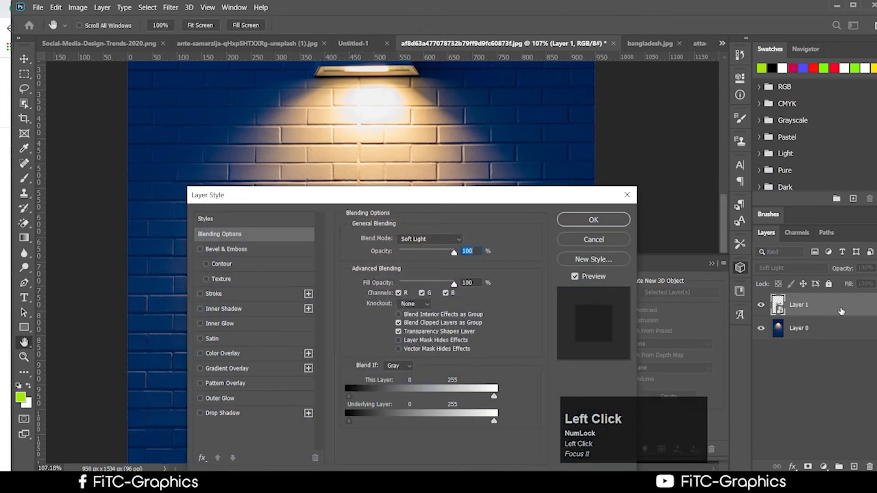
{"action": "left_click_drag", "start_coordinate": [329, 197], "coordinate": [637, 153]}
{"action": "left_click", "coordinate": [510, 206]}
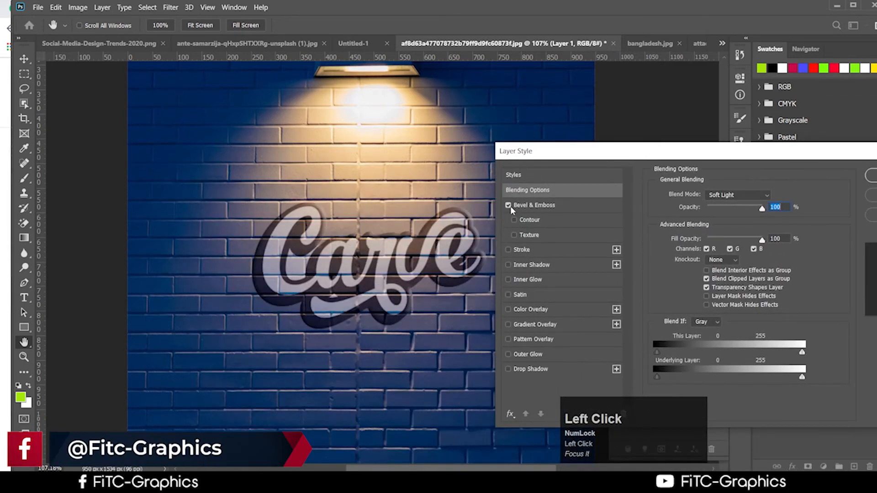
{"action": "left_click", "coordinate": [509, 205]}
{"action": "left_click", "coordinate": [550, 206]}
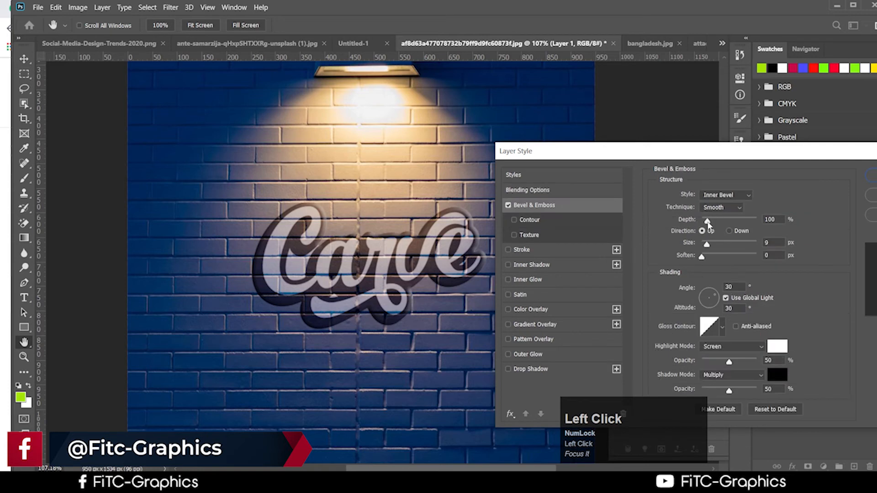
{"action": "left_click_drag", "start_coordinate": [707, 245], "coordinate": [730, 259]}
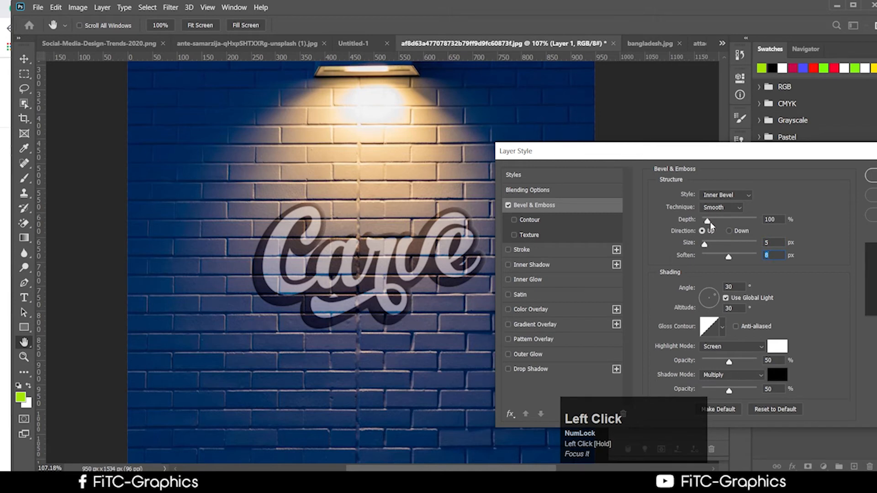
Step: Add an enlarged Drop Shadow, apply the styles, and open the smart object's contents
{"action": "left_click", "coordinate": [530, 310]}
{"action": "left_click", "coordinate": [506, 311]}
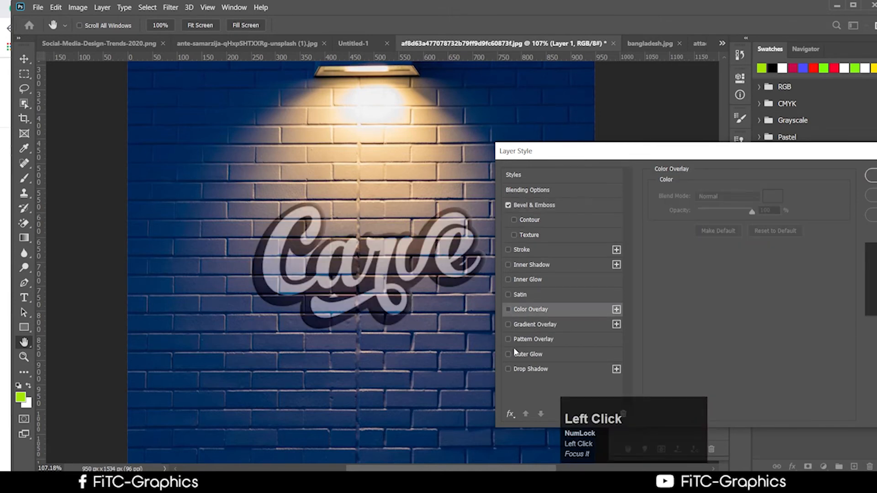
{"action": "left_click", "coordinate": [509, 370]}
{"action": "left_click", "coordinate": [553, 368]}
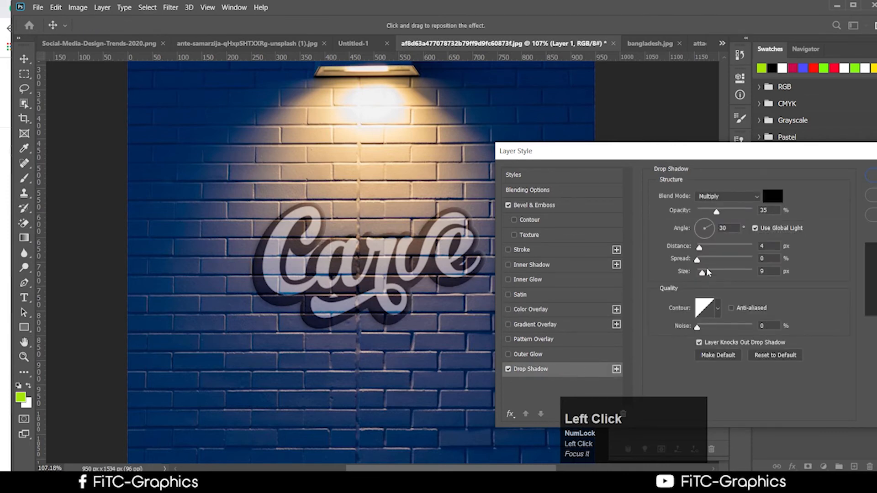
{"action": "mouse_move", "coordinate": [702, 273]}
{"action": "left_mouse_down"}
{"action": "mouse_move", "coordinate": [715, 281]}
{"action": "mouse_move", "coordinate": [706, 276]}
{"action": "mouse_move", "coordinate": [705, 251]}
{"action": "mouse_move", "coordinate": [698, 254]}
{"action": "mouse_move", "coordinate": [708, 266]}
{"action": "mouse_move", "coordinate": [698, 263]}
{"action": "left_mouse_up"}
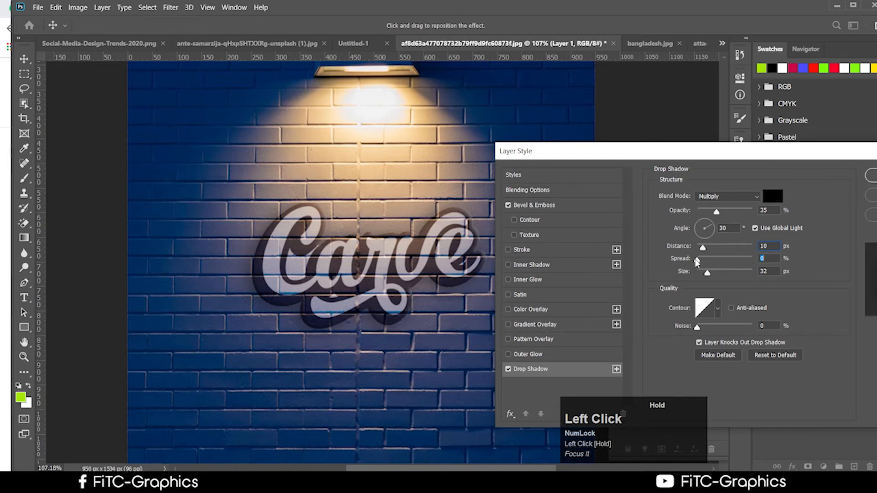
{"action": "left_click_drag", "start_coordinate": [757, 154], "coordinate": [607, 171]}
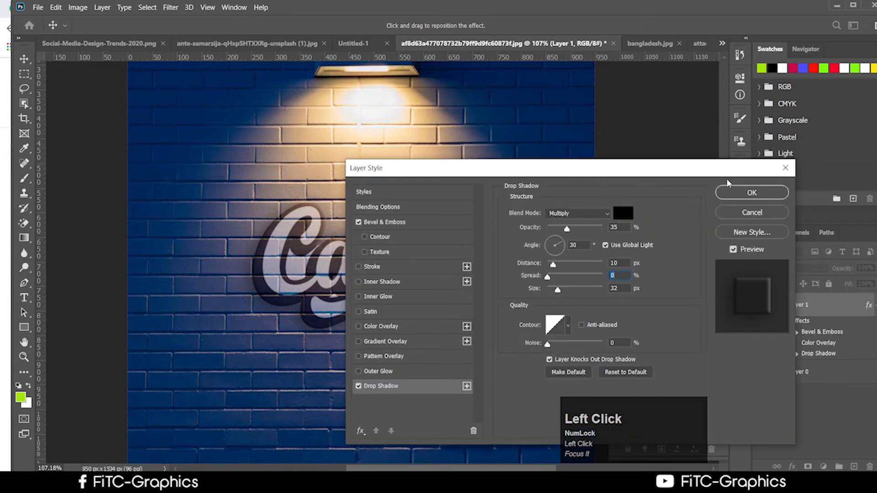
{"action": "left_click", "coordinate": [752, 193]}
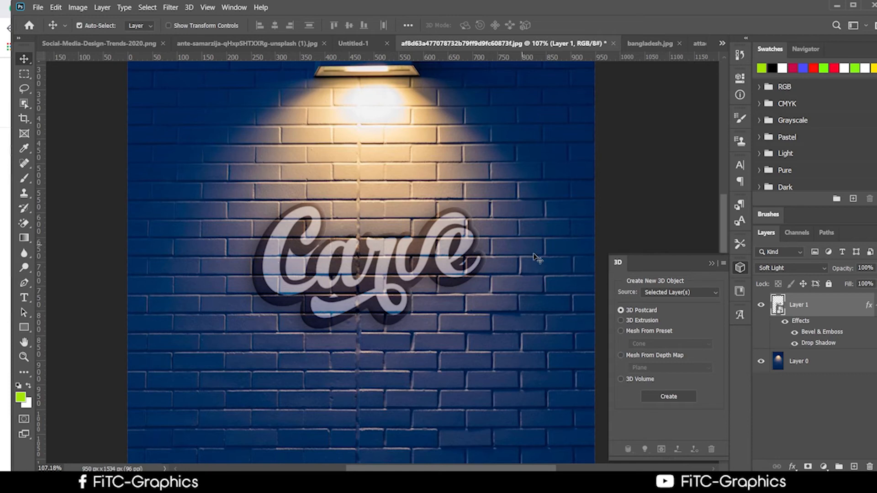
{"action": "double_click", "coordinate": [778, 310]}
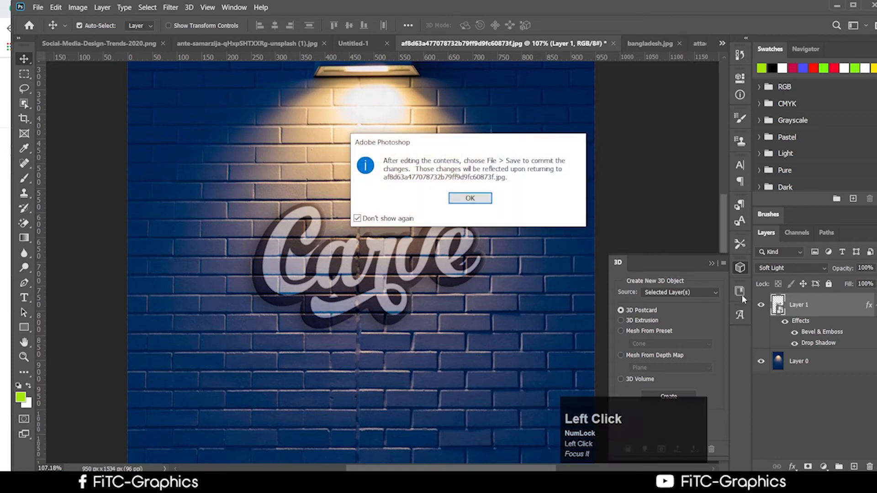
Step: Dismiss the smart object notice and hide the Carve layer inside Layer 1.psb
{"action": "left_click", "coordinate": [453, 200]}
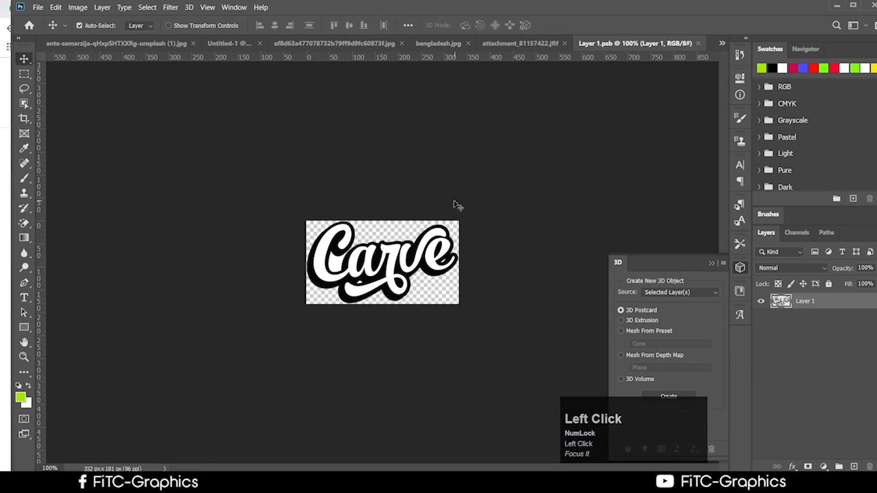
{"action": "left_click", "coordinate": [761, 301]}
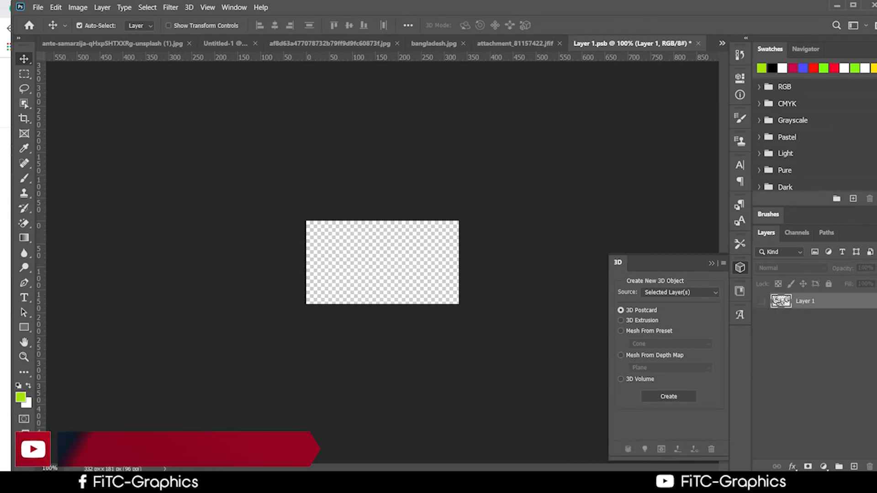
{"action": "left_click", "coordinate": [140, 483]}
Step: Browse Google Images and save The Door Rising escape room logo to Downloads
{"action": "scroll", "coordinate": [631, 297], "scroll_direction": "down", "scroll_amount": 10}
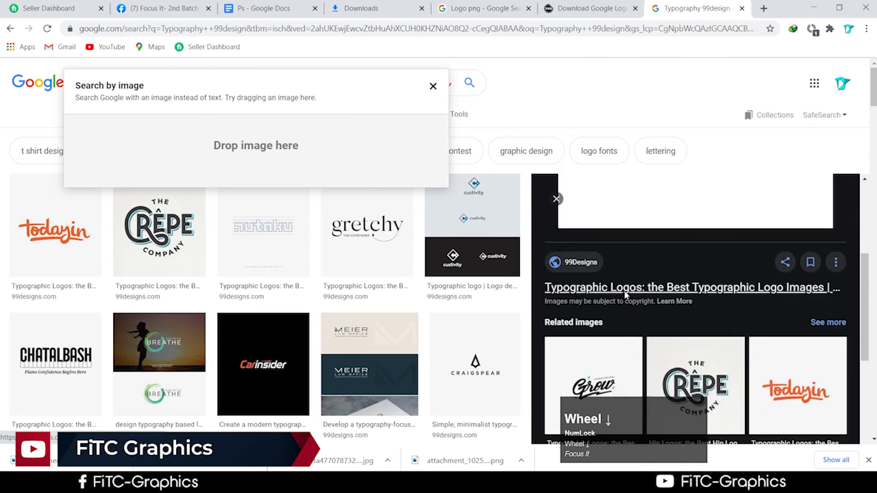
{"action": "scroll", "coordinate": [641, 314], "scroll_direction": "up", "scroll_amount": 10}
{"action": "left_click", "coordinate": [688, 294]}
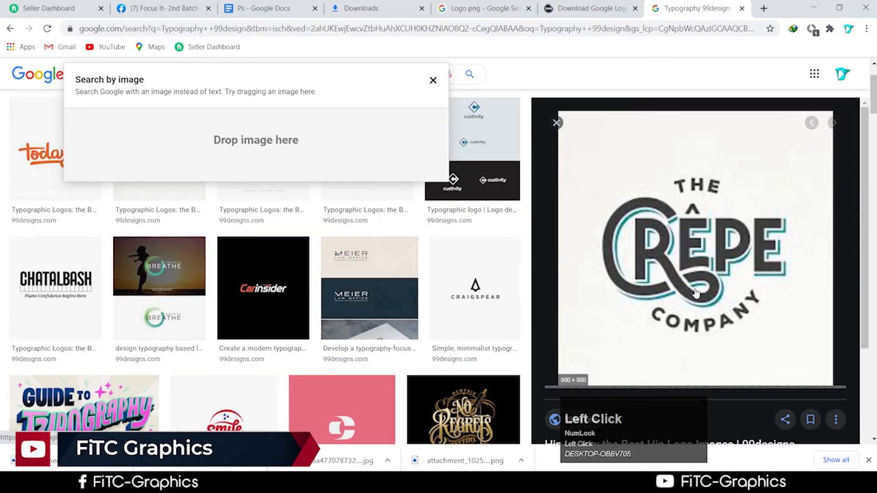
{"action": "scroll", "coordinate": [722, 301], "scroll_direction": "down", "scroll_amount": 2}
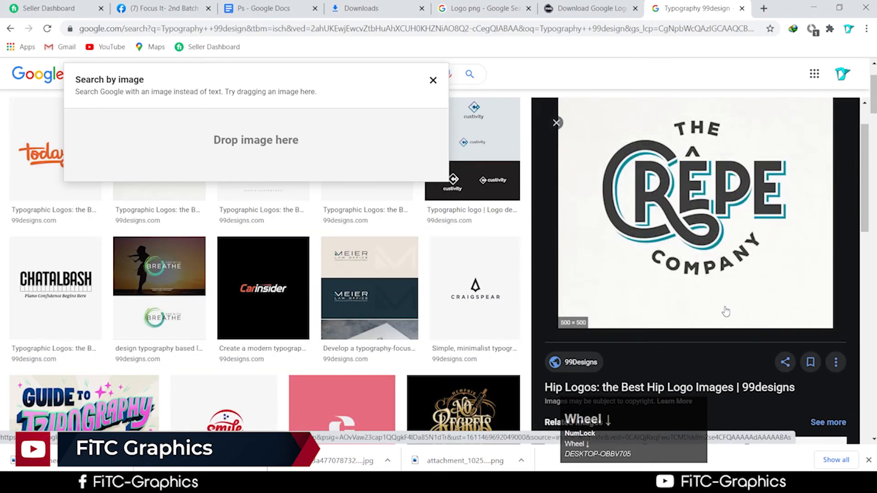
{"action": "scroll", "coordinate": [726, 312], "scroll_direction": "down", "scroll_amount": 3}
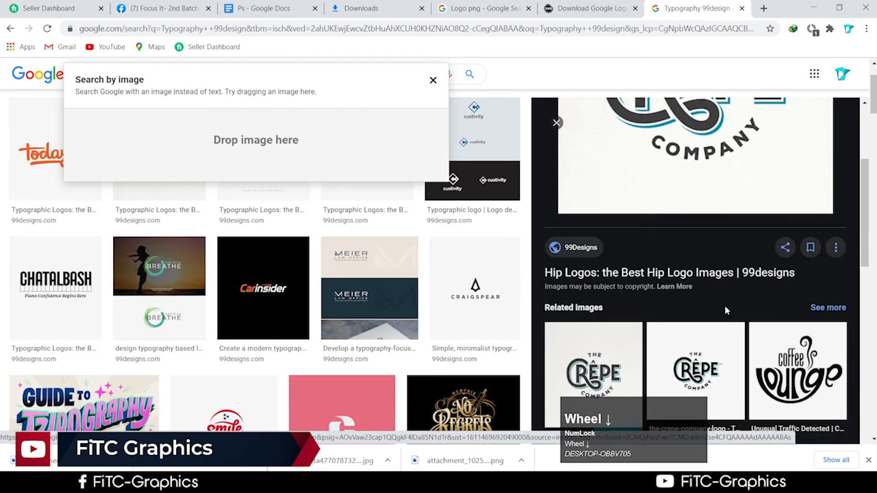
{"action": "scroll", "coordinate": [726, 311], "scroll_direction": "down", "scroll_amount": 3}
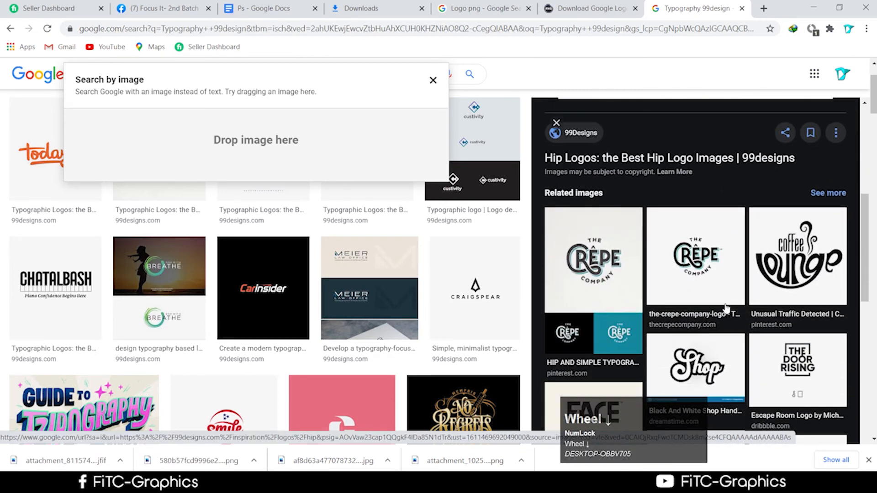
{"action": "left_click", "coordinate": [783, 361]}
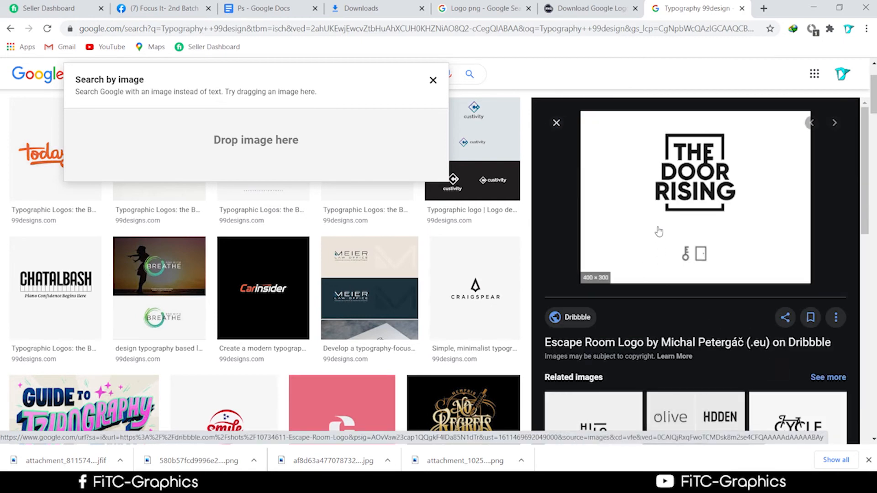
{"action": "scroll", "coordinate": [662, 241], "scroll_direction": "down", "scroll_amount": 1}
{"action": "right_click", "coordinate": [649, 187]}
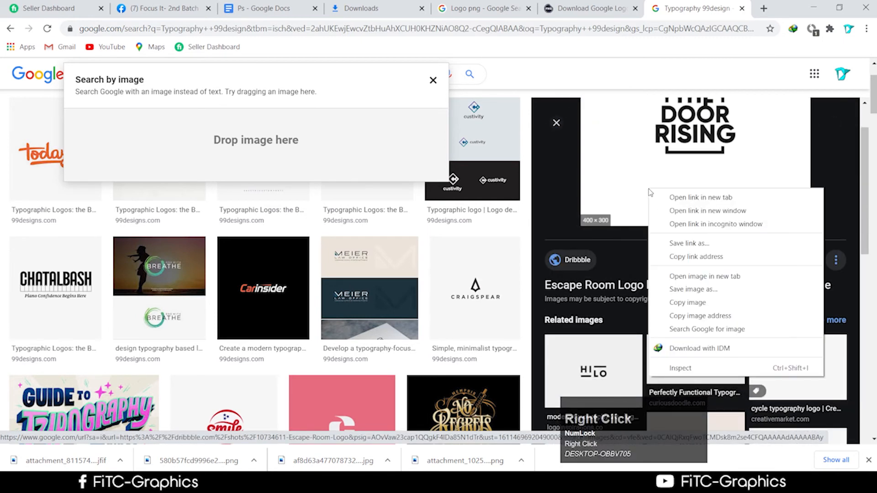
{"action": "left_click", "coordinate": [694, 289]}
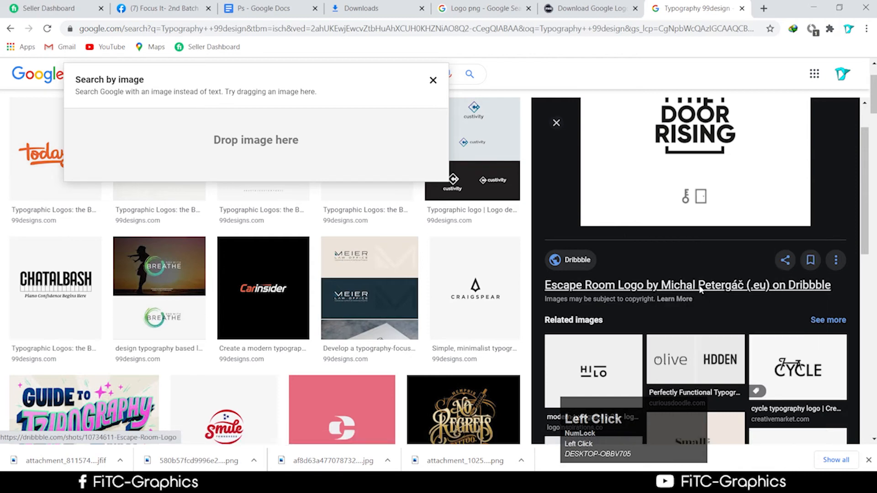
{"action": "left_click", "coordinate": [342, 256]}
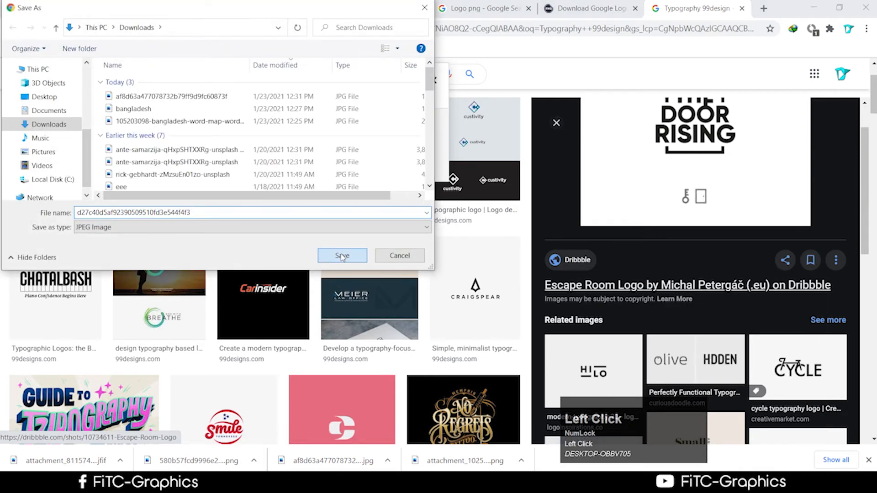
Step: Save the Carinsider logo as attachment_95258711.png and show it in its folder
{"action": "left_click", "coordinate": [241, 296]}
{"action": "scroll", "coordinate": [741, 274], "scroll_direction": "down", "scroll_amount": 3}
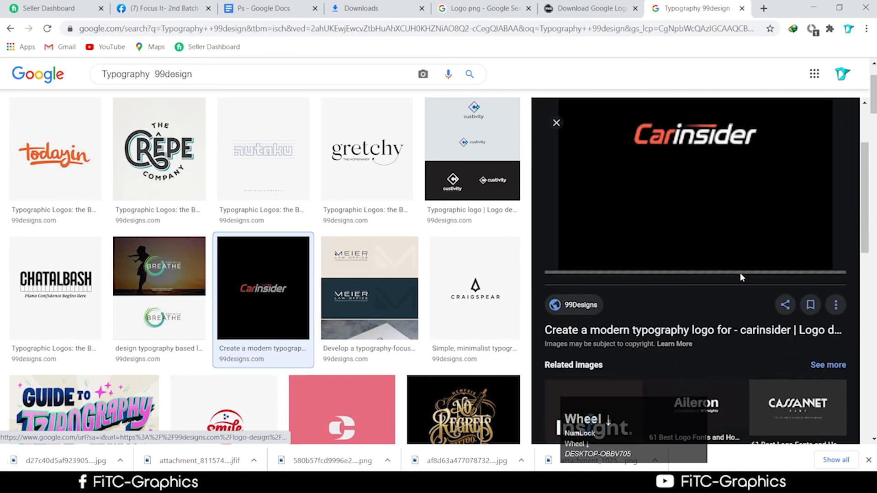
{"action": "left_click", "coordinate": [685, 212]}
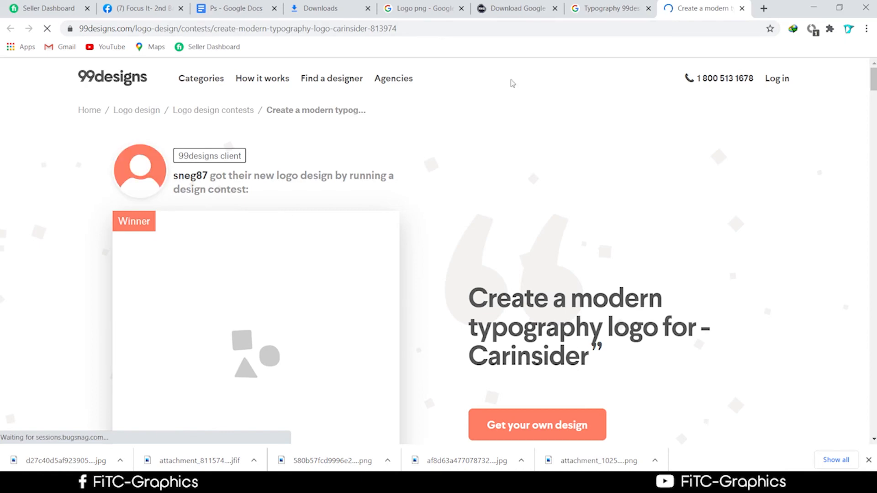
{"action": "left_click", "coordinate": [585, 11]}
{"action": "right_click", "coordinate": [658, 210]}
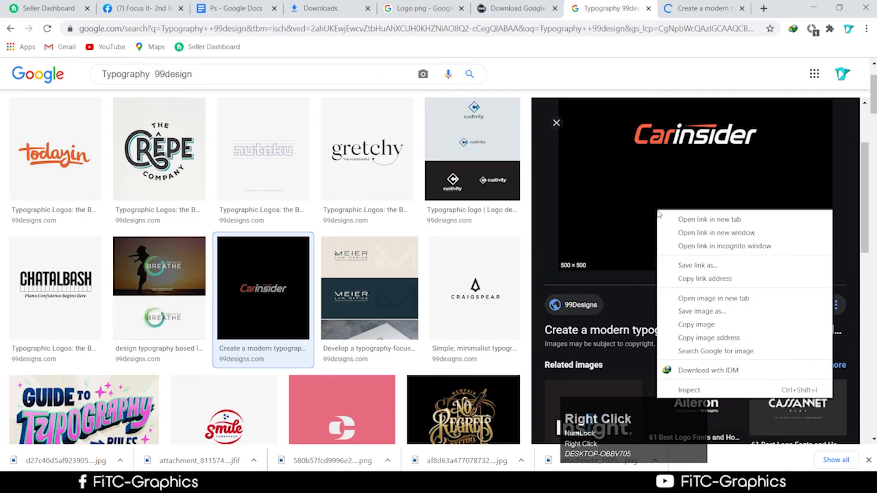
{"action": "left_click", "coordinate": [702, 315]}
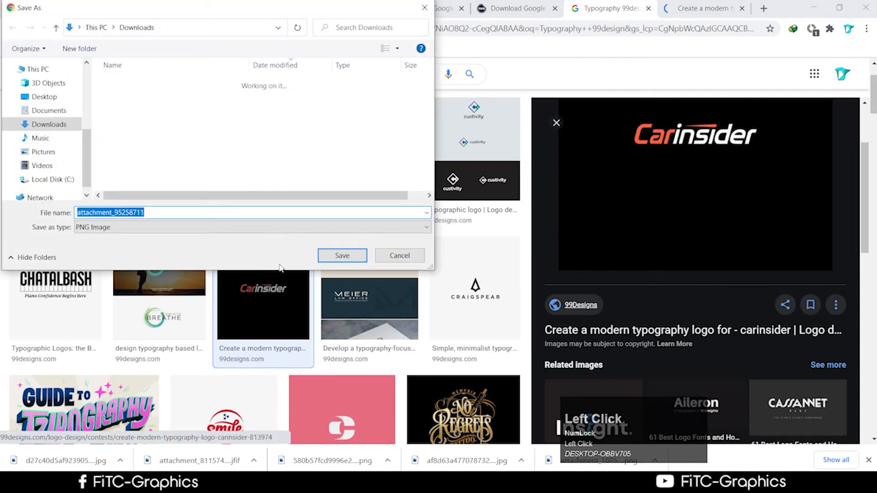
{"action": "right_click", "coordinate": [46, 468]}
{"action": "left_click", "coordinate": [68, 433]}
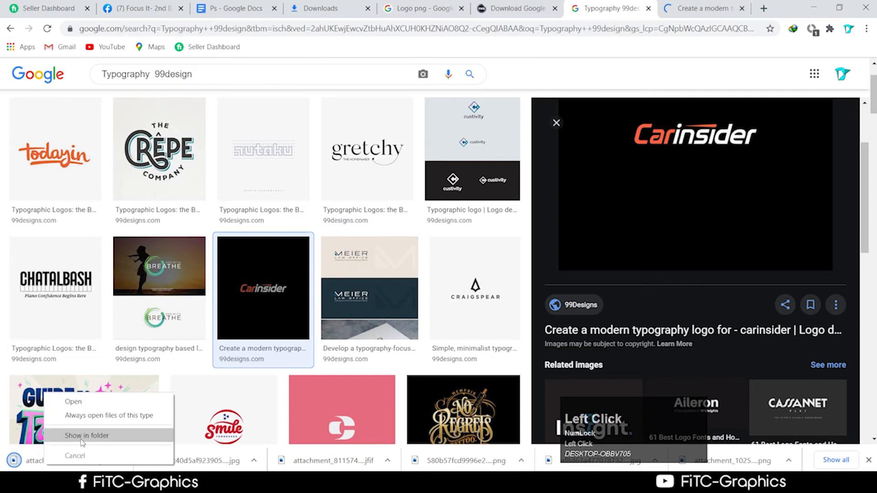
Step: Open the Carinsider PNG and magic-erase its black background and the black inside the letters
{"action": "left_click_drag", "start_coordinate": [282, 194], "coordinate": [661, 21]}
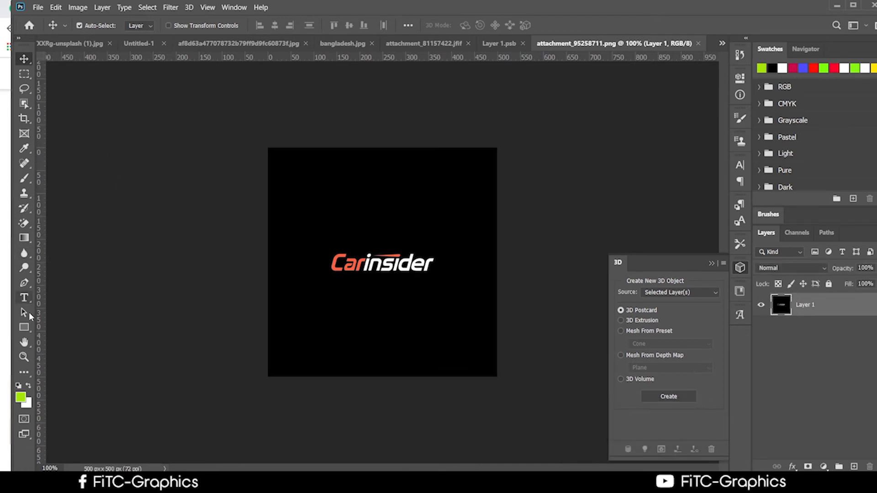
{"action": "left_click", "coordinate": [25, 224]}
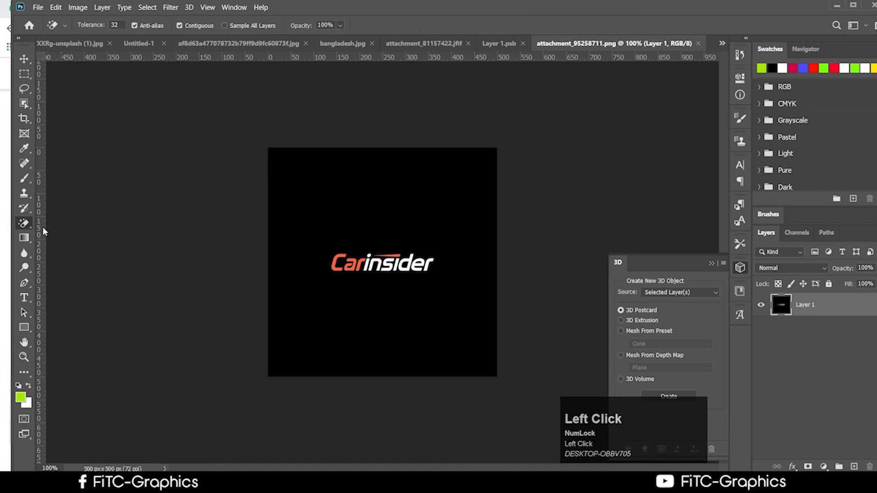
{"action": "left_click", "coordinate": [384, 197]}
{"action": "scroll", "coordinate": [444, 279], "scroll_direction": "up", "scroll_amount": 4}
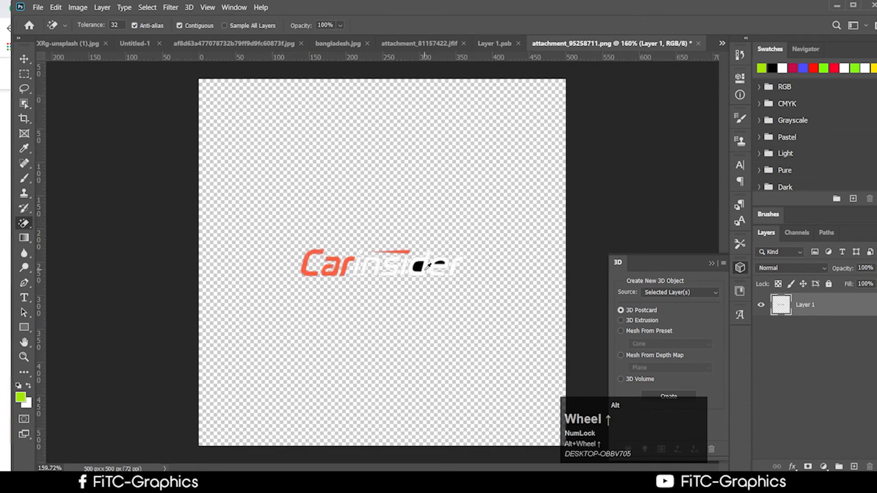
{"action": "left_click", "coordinate": [424, 263]}
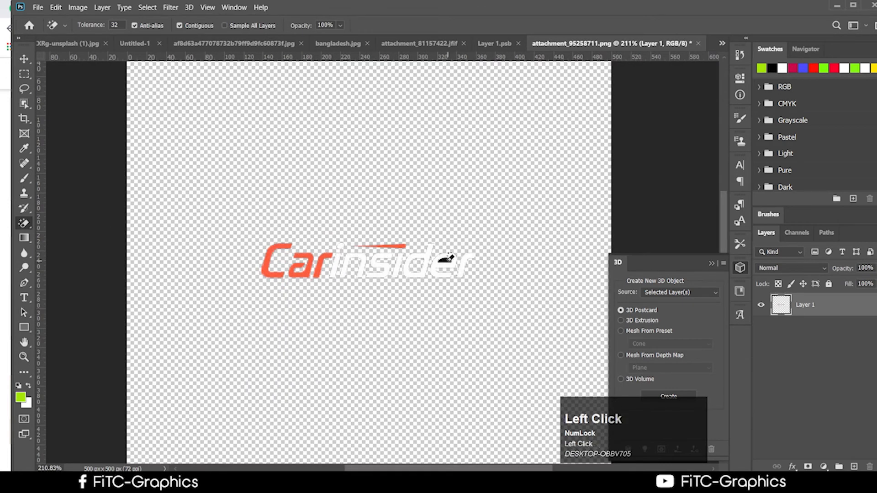
{"action": "left_click", "coordinate": [447, 261]}
{"action": "left_click", "coordinate": [24, 59]}
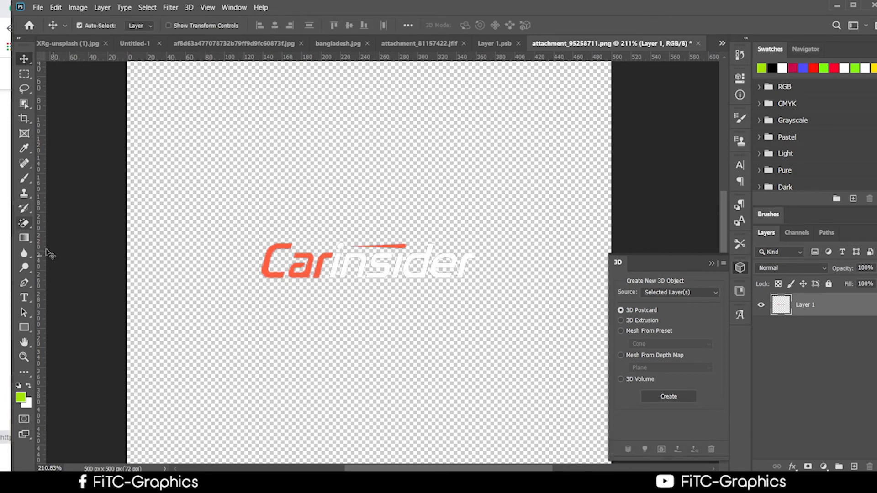
{"action": "left_click", "coordinate": [31, 220]}
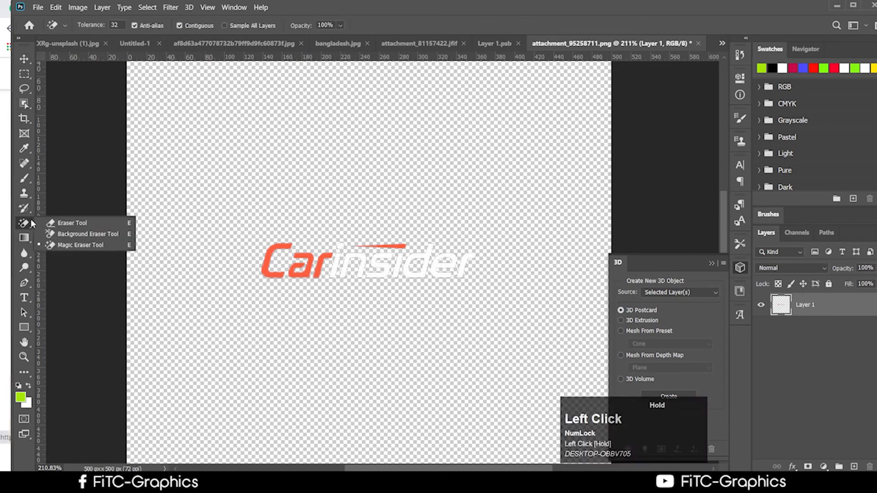
Step: Erase test bands across the Carinsider logo with the Eraser, undoing each to restore it
{"action": "left_click", "coordinate": [72, 222]}
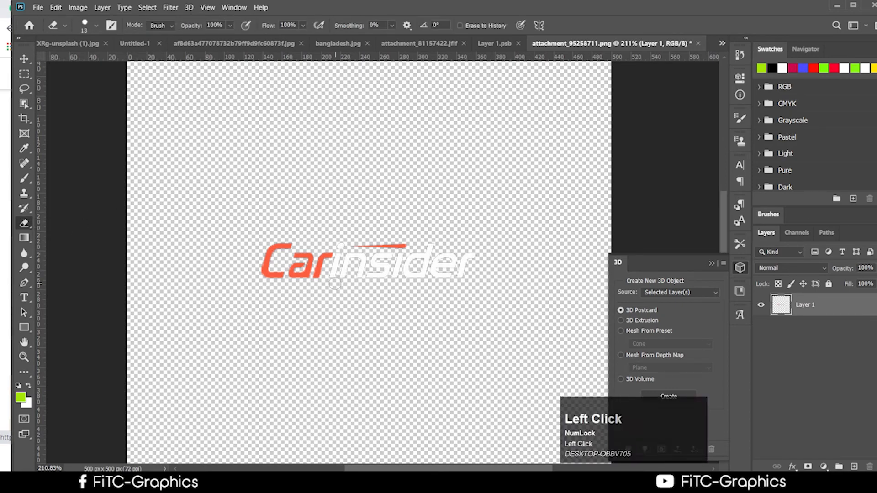
{"action": "mouse_move", "coordinate": [279, 268]}
{"action": "left_mouse_down"}
{"action": "mouse_move", "coordinate": [356, 269]}
{"action": "mouse_move", "coordinate": [311, 278]}
{"action": "mouse_move", "coordinate": [483, 268]}
{"action": "mouse_move", "coordinate": [383, 278]}
{"action": "left_mouse_up"}
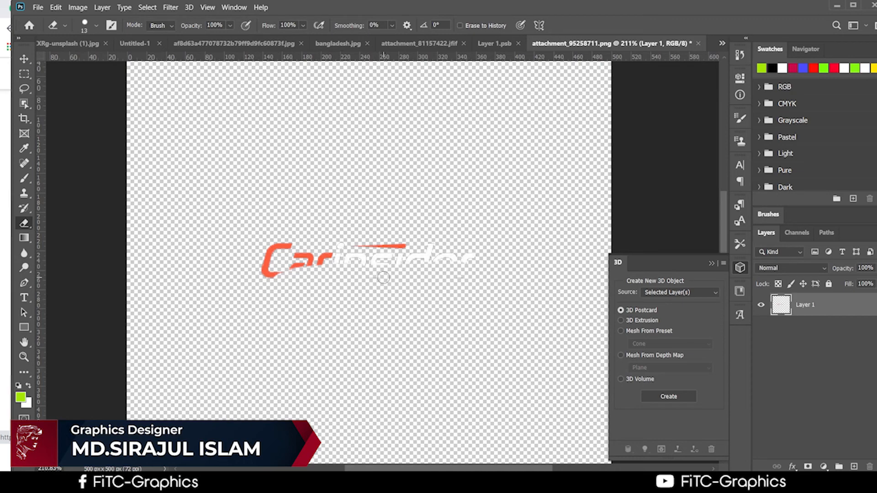
{"action": "key", "text": "ctrl+z"}
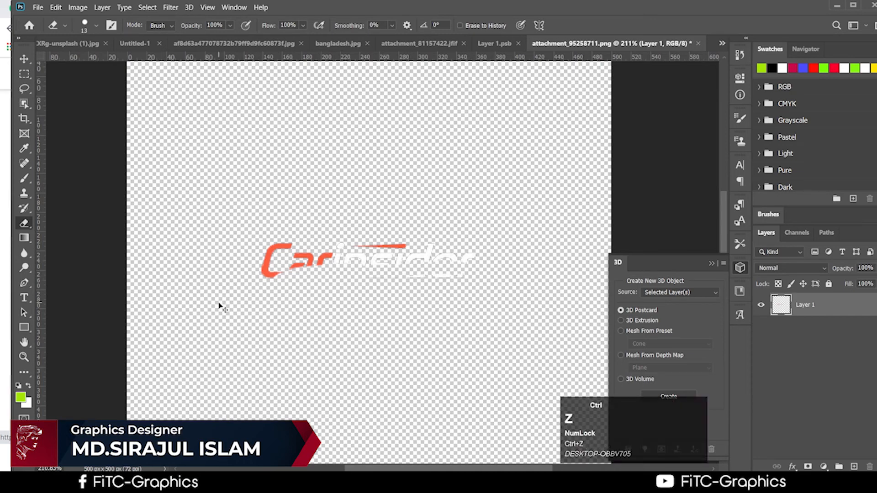
{"action": "key", "text": "ctrl+z"}
{"action": "key", "text": "ctrl+z"}
{"action": "key", "text": "ctrl+z"}
{"action": "key", "text": "ctrl+z"}
{"action": "key", "text": "ctrl+z"}
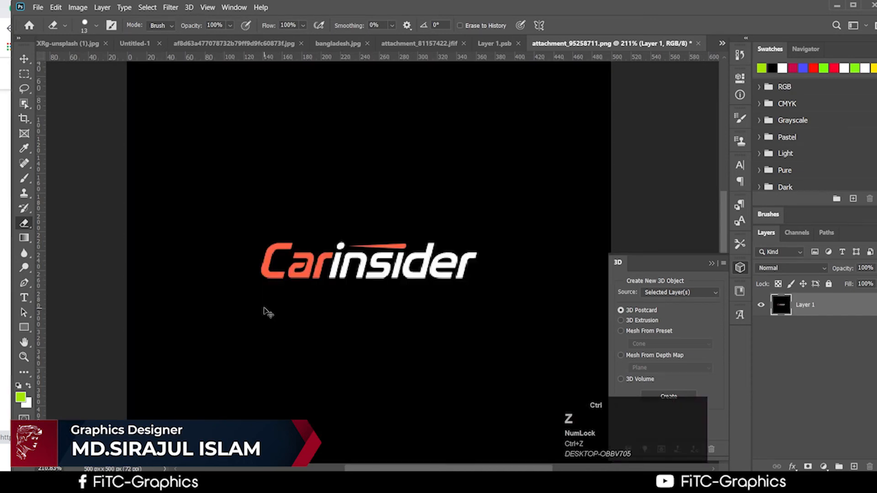
{"action": "left_click_drag", "start_coordinate": [227, 273], "coordinate": [309, 270]}
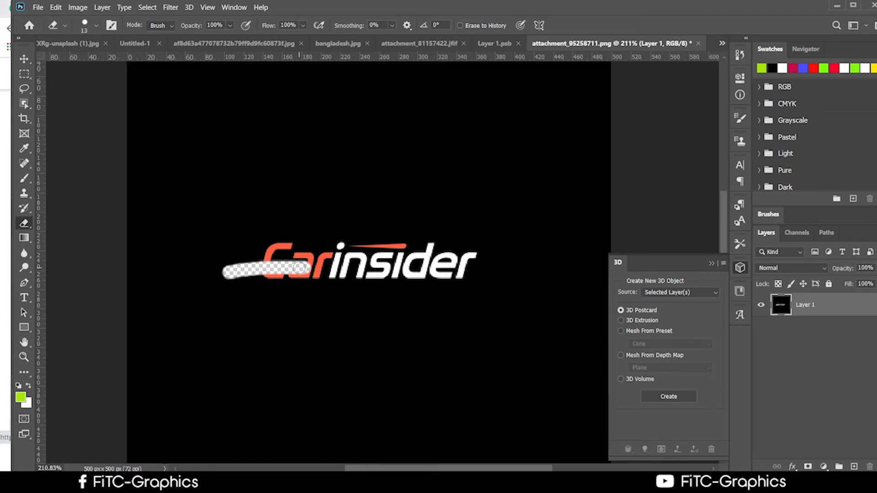
{"action": "left_click", "coordinate": [301, 270], "text": "ctrl"}
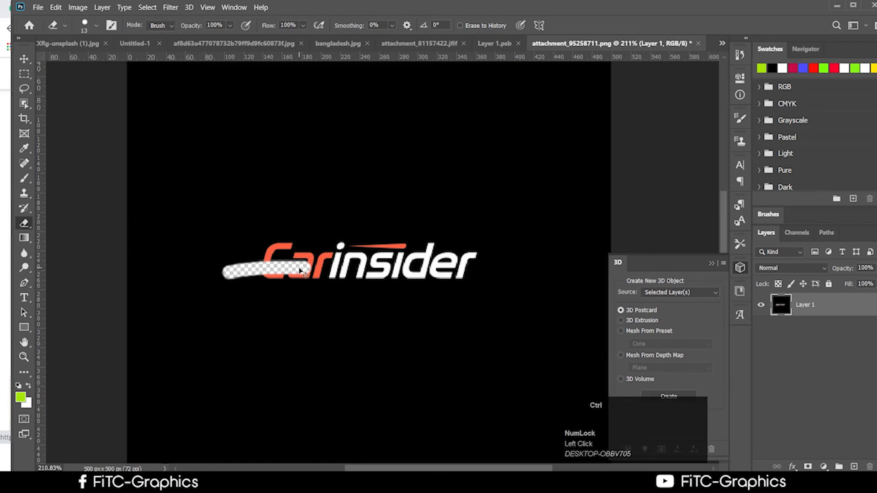
{"action": "key", "text": "ctrl+z"}
{"action": "left_click_drag", "start_coordinate": [201, 284], "coordinate": [462, 267]}
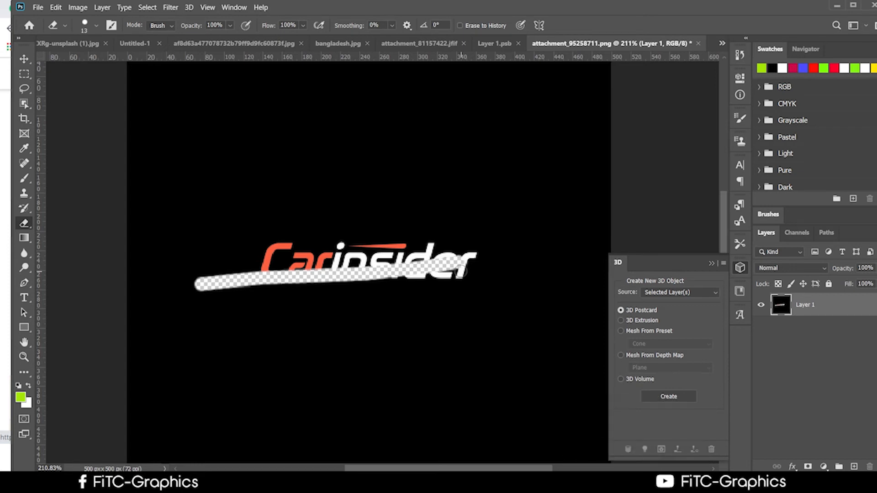
{"action": "left_click", "coordinate": [463, 274], "text": "ctrl"}
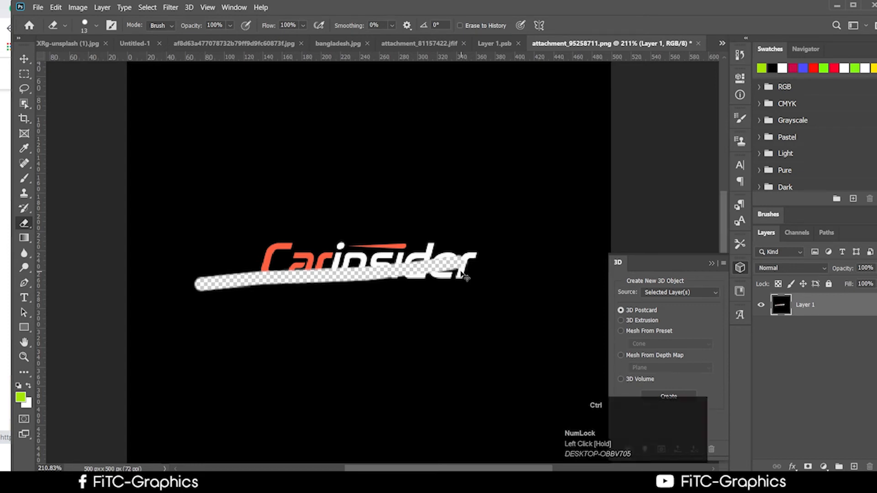
{"action": "key", "text": "ctrl+z"}
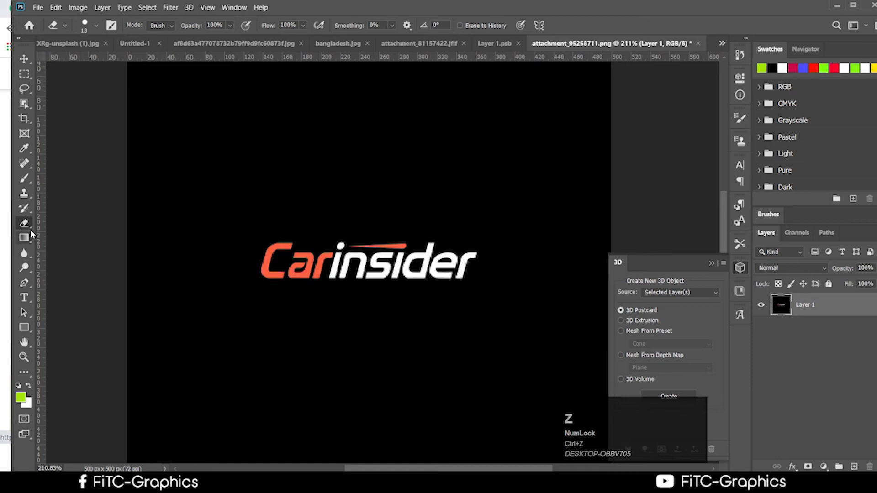
{"action": "left_click", "coordinate": [31, 230]}
{"action": "left_click", "coordinate": [86, 234]}
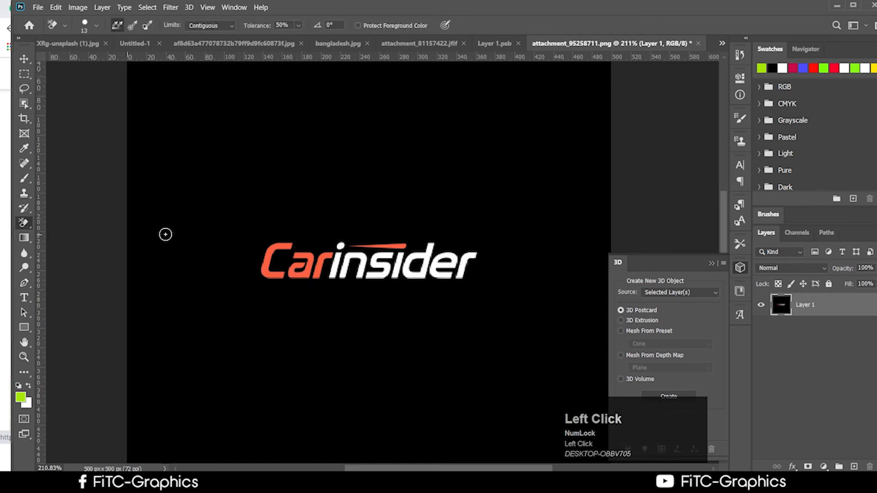
{"action": "mouse_move", "coordinate": [199, 204]}
{"action": "left_mouse_down"}
{"action": "mouse_move", "coordinate": [217, 259]}
{"action": "mouse_move", "coordinate": [258, 277]}
{"action": "mouse_move", "coordinate": [298, 240]}
{"action": "mouse_move", "coordinate": [251, 256]}
{"action": "mouse_move", "coordinate": [257, 279]}
{"action": "mouse_move", "coordinate": [273, 287]}
{"action": "mouse_move", "coordinate": [276, 242]}
{"action": "mouse_move", "coordinate": [266, 264]}
{"action": "mouse_move", "coordinate": [280, 283]}
{"action": "mouse_move", "coordinate": [253, 255]}
{"action": "left_mouse_up"}
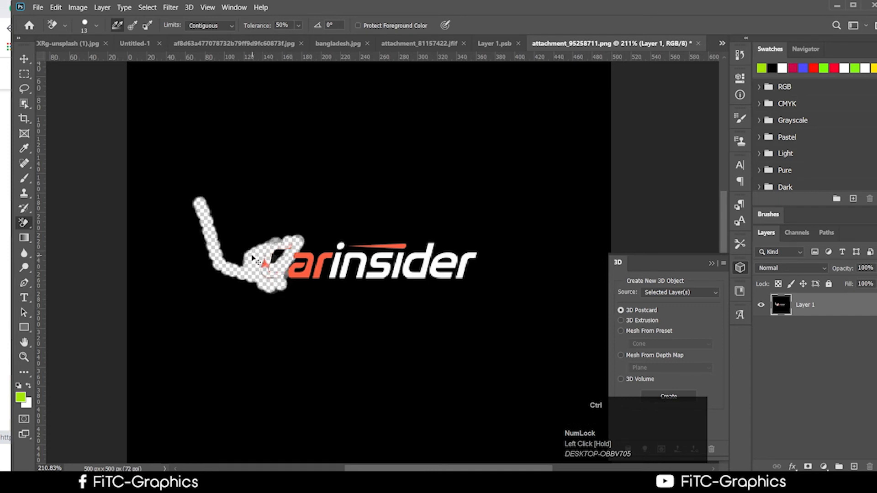
{"action": "key", "text": "ctrl+z"}
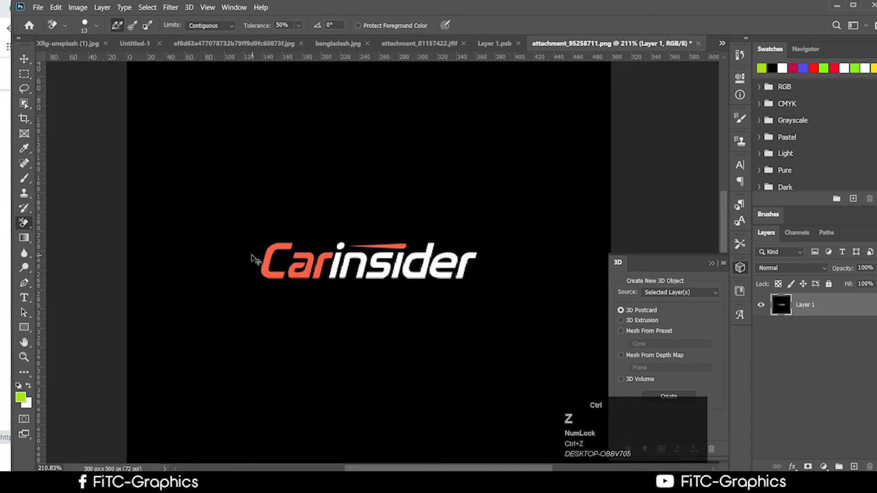
{"action": "left_click", "coordinate": [24, 224]}
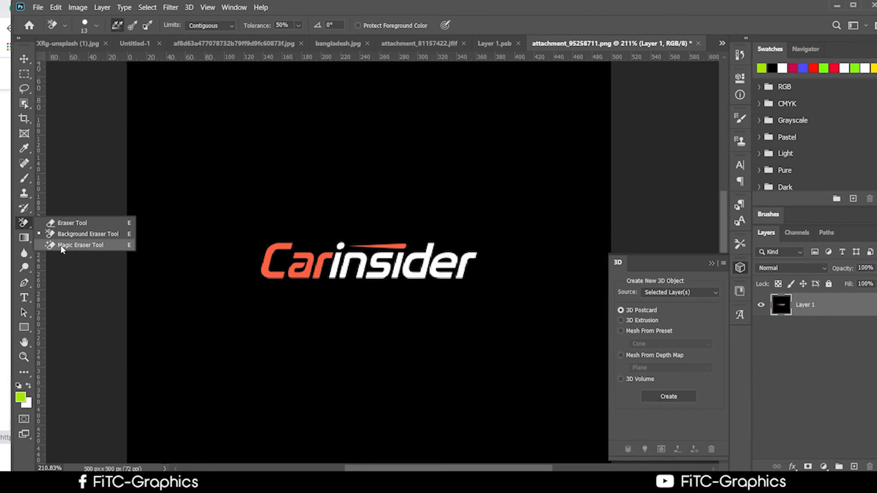
Step: Magic-erase the Carinsider logo's black background, undo it, then erase it again
{"action": "left_click", "coordinate": [73, 246]}
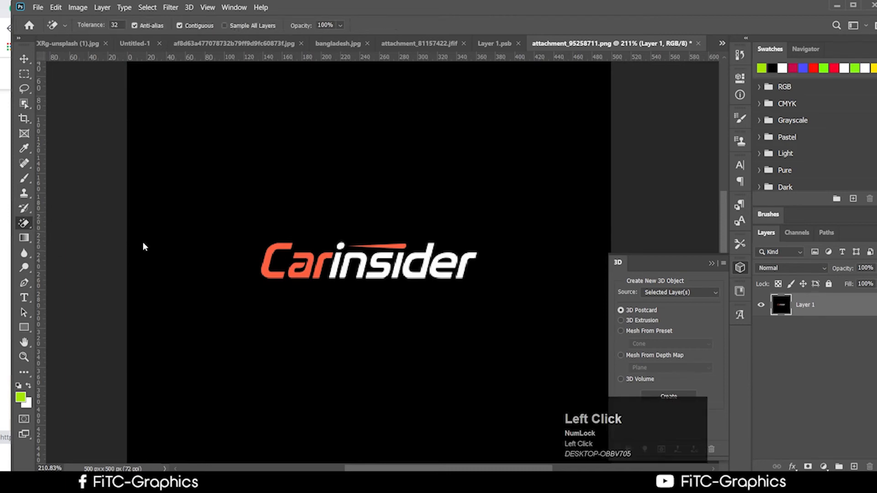
{"action": "left_click", "coordinate": [143, 242]}
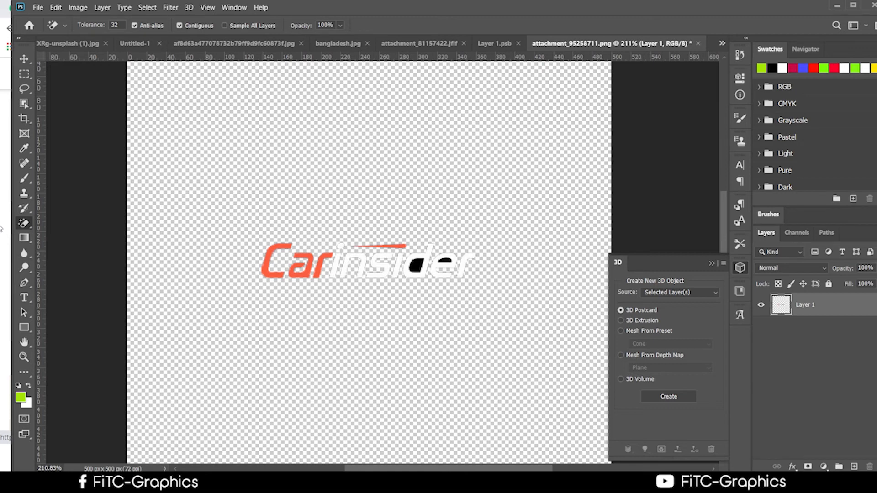
{"action": "key", "text": "ctrl+z"}
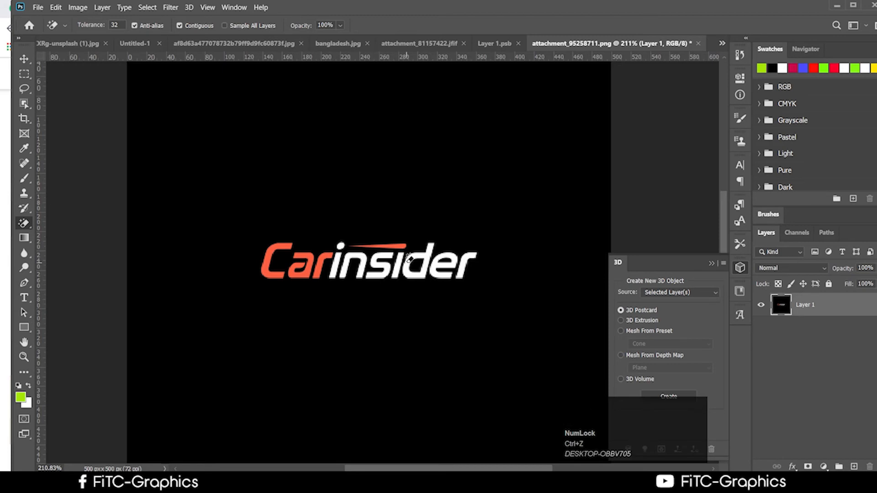
{"action": "left_click", "coordinate": [352, 309]}
Step: Erase the black left inside the Carinsider logo's 'd', then preview the Light Rocket logo
{"action": "scroll", "coordinate": [404, 285], "scroll_direction": "up", "scroll_amount": 1}
{"action": "left_click", "coordinate": [421, 262]}
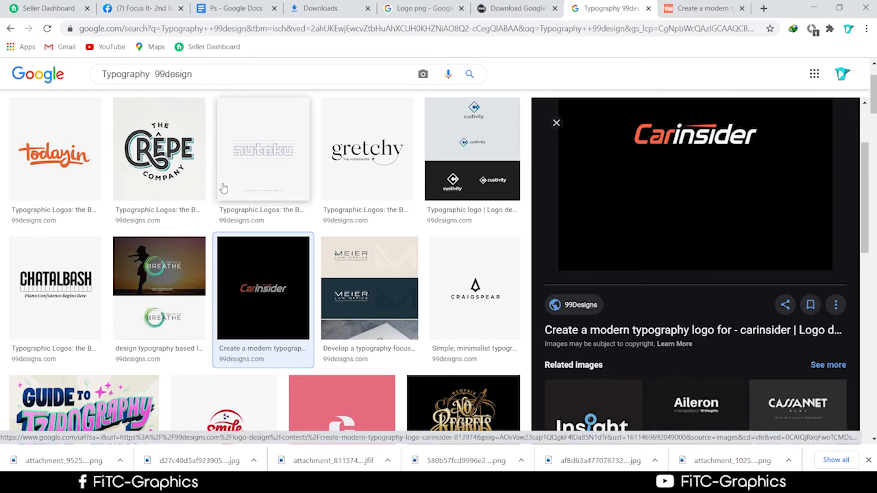
{"action": "scroll", "coordinate": [467, 366], "scroll_direction": "down", "scroll_amount": 5}
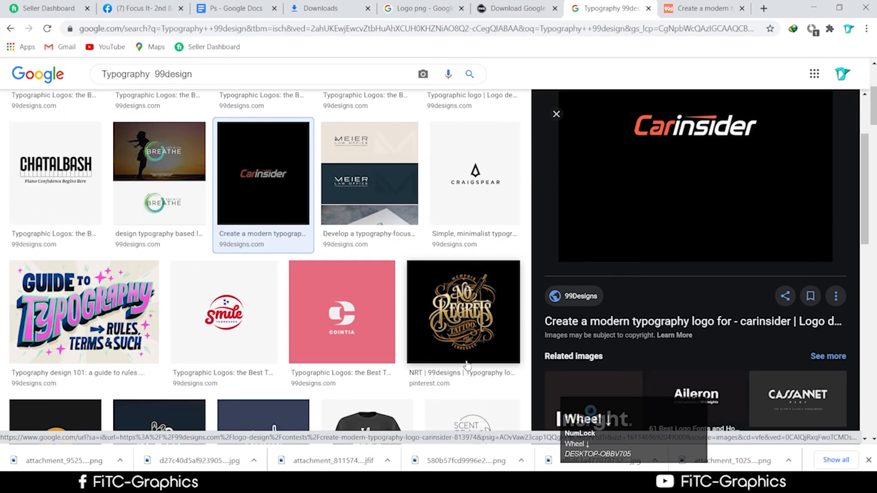
{"action": "scroll", "coordinate": [467, 366], "scroll_direction": "down", "scroll_amount": 4}
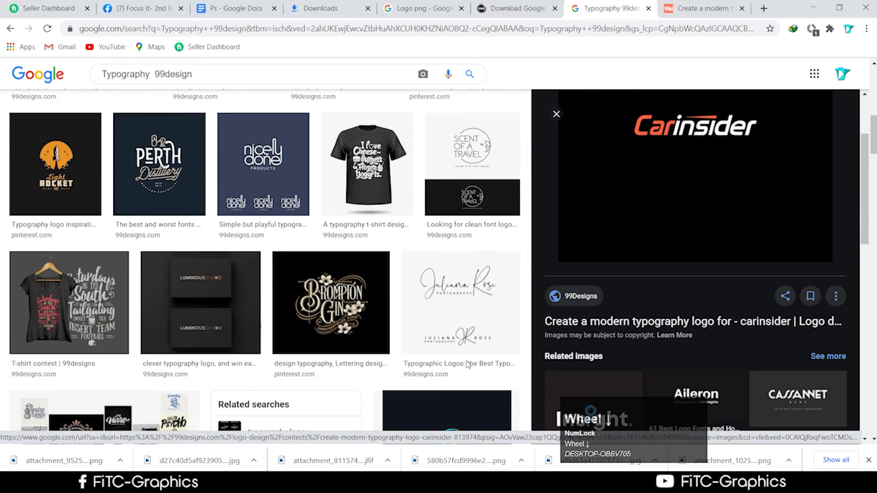
{"action": "left_click", "coordinate": [86, 190]}
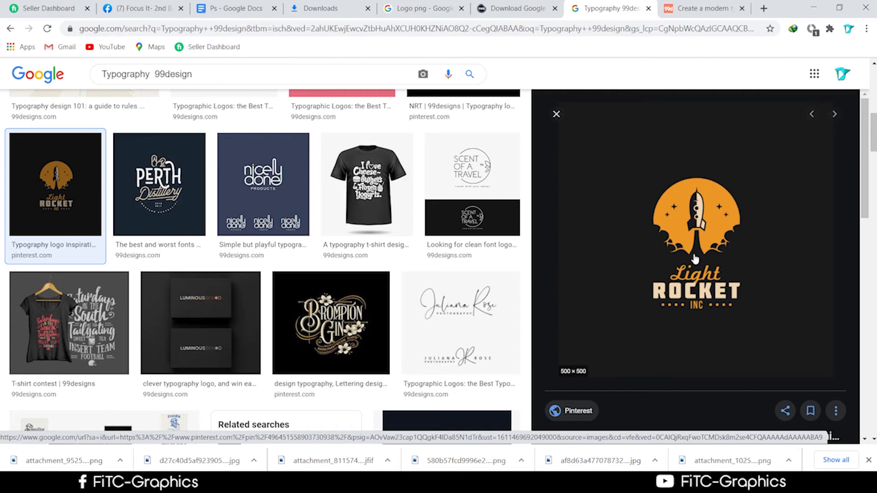
Step: Find and preview the transparent 99designs logo PNG in Google Images
{"action": "scroll", "coordinate": [441, 254], "scroll_direction": "down", "scroll_amount": 1}
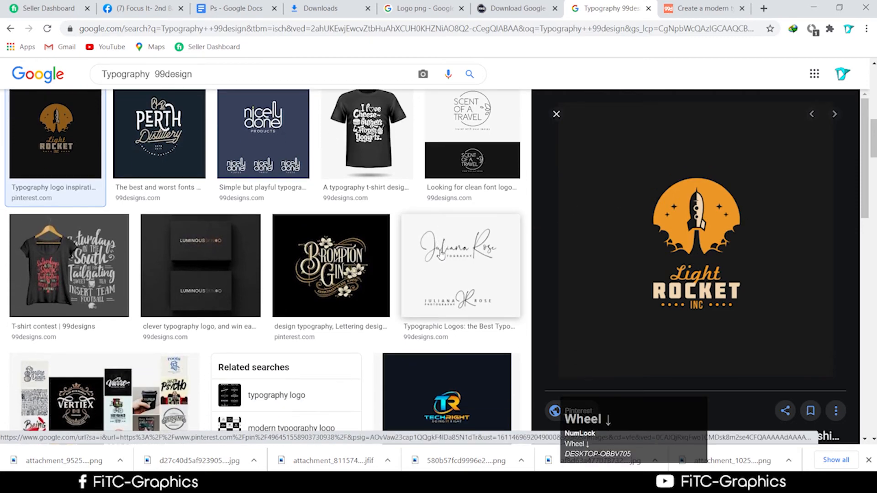
{"action": "scroll", "coordinate": [441, 254], "scroll_direction": "down", "scroll_amount": 9}
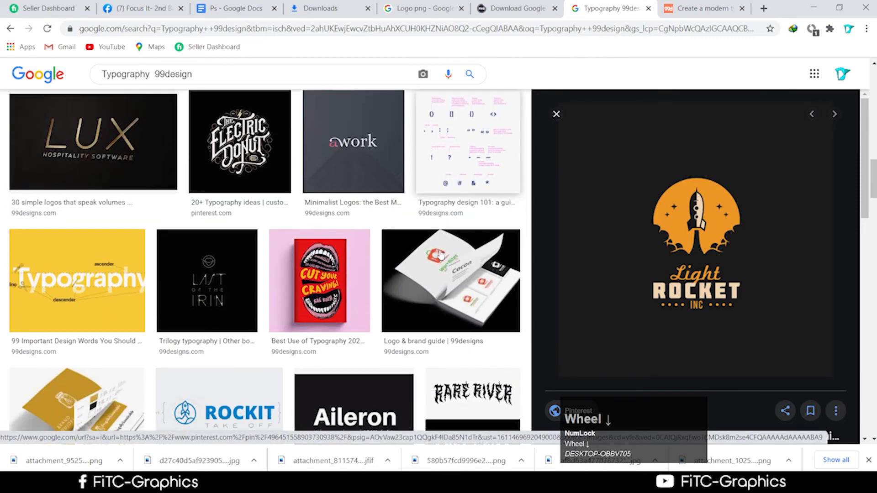
{"action": "scroll", "coordinate": [441, 255], "scroll_direction": "down", "scroll_amount": 4}
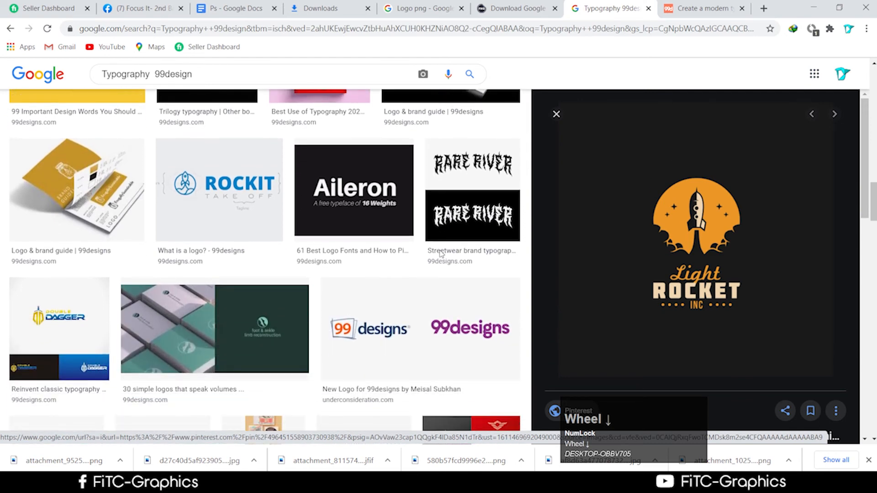
{"action": "scroll", "coordinate": [441, 254], "scroll_direction": "down", "scroll_amount": 2}
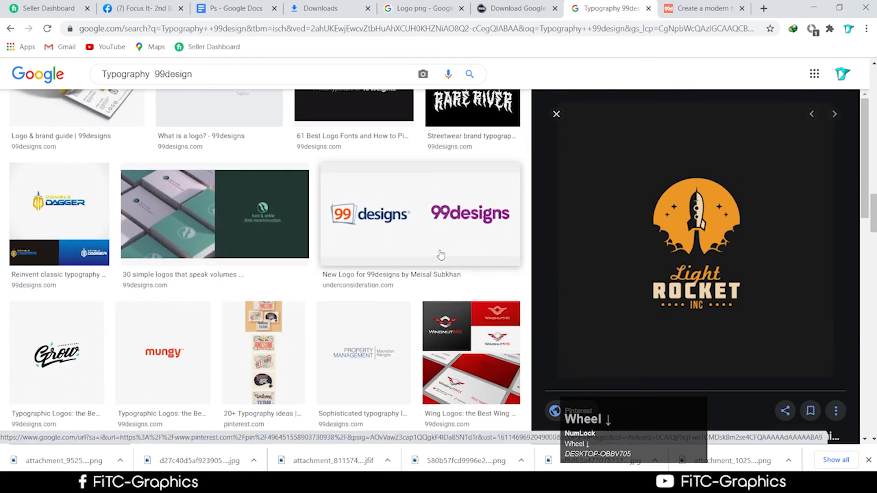
{"action": "scroll", "coordinate": [441, 255], "scroll_direction": "down", "scroll_amount": 2}
{"action": "scroll", "coordinate": [440, 254], "scroll_direction": "up", "scroll_amount": 2}
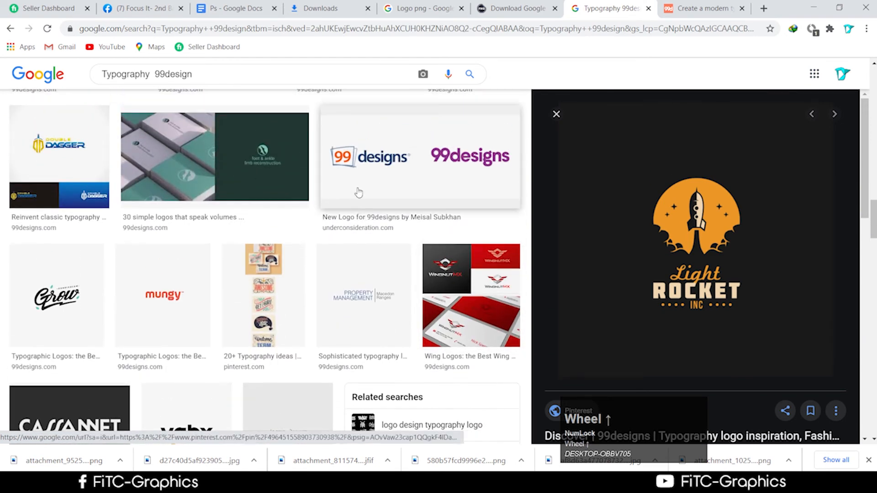
{"action": "left_click", "coordinate": [333, 197]}
{"action": "scroll", "coordinate": [333, 198], "scroll_direction": "down", "scroll_amount": 2}
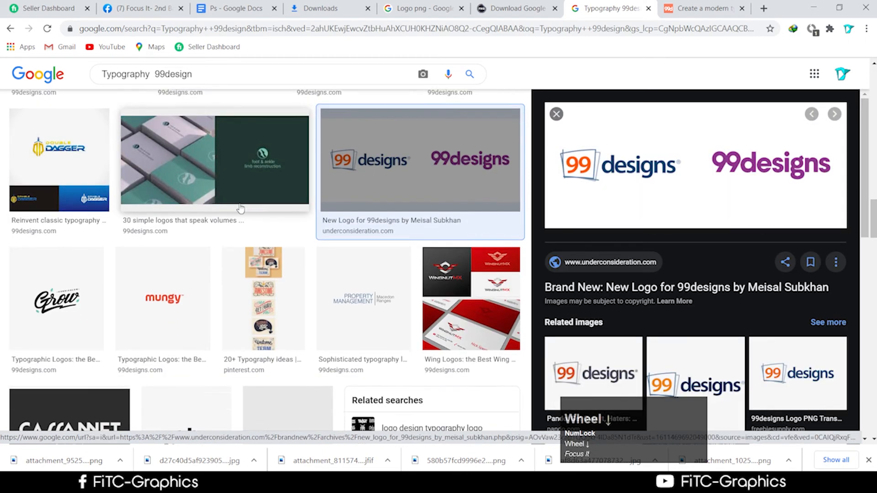
{"action": "left_click", "coordinate": [797, 374]}
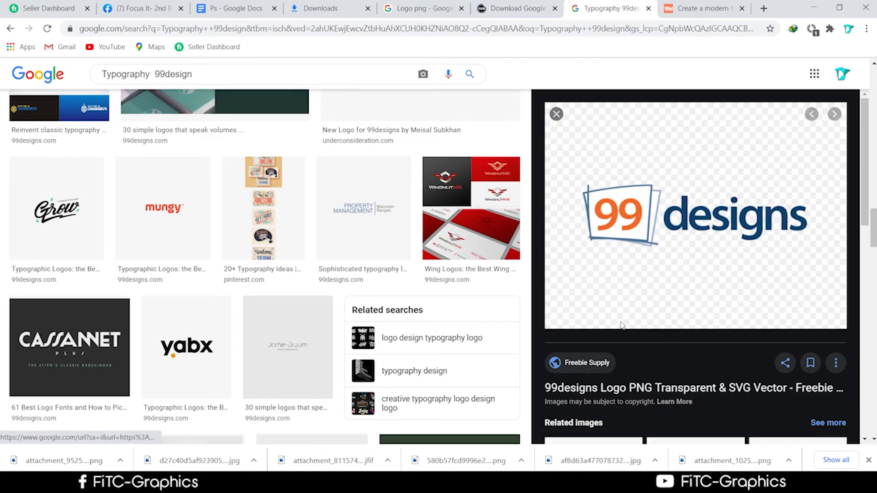
Step: Drag the 99designs logo image from Chrome onto the desktop
{"action": "left_click_drag", "start_coordinate": [620, 325], "coordinate": [778, 4]}
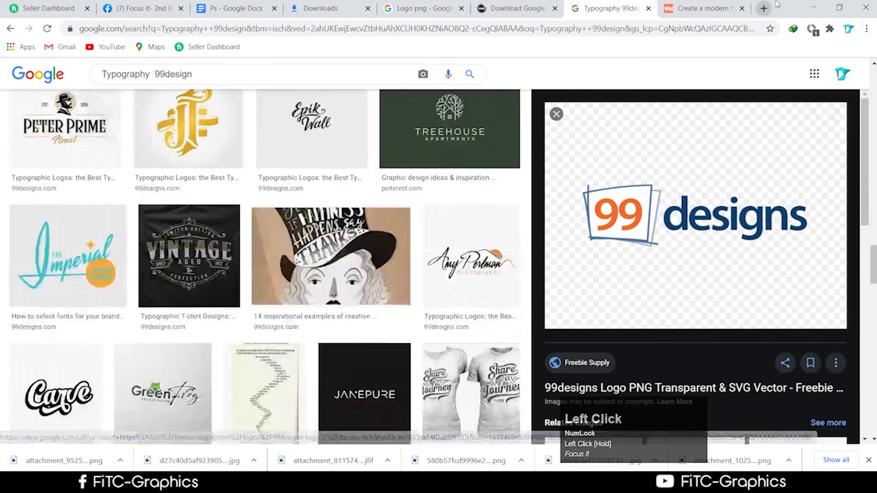
{"action": "left_click", "coordinate": [813, 7]}
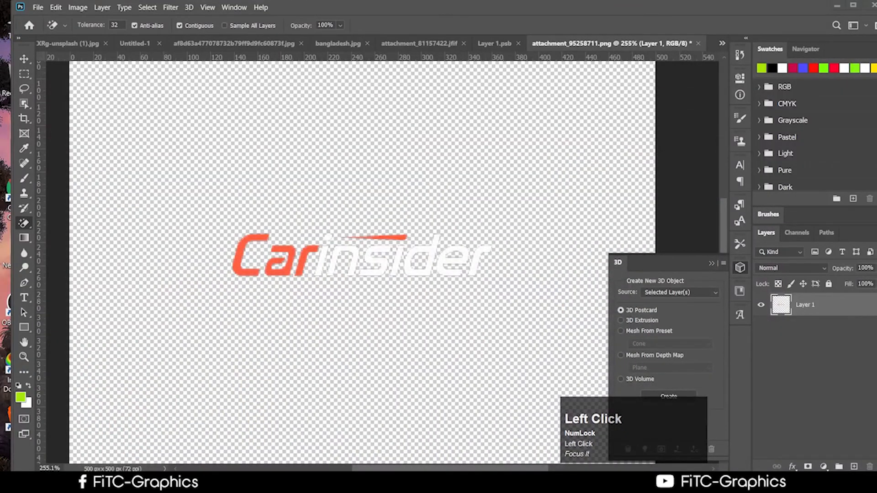
{"action": "left_click", "coordinate": [219, 483]}
{"action": "left_click_drag", "start_coordinate": [789, 11], "coordinate": [825, 335]}
{"action": "left_click_drag", "start_coordinate": [383, 201], "coordinate": [311, 126]}
{"action": "left_click_drag", "start_coordinate": [249, 297], "coordinate": [630, 133]}
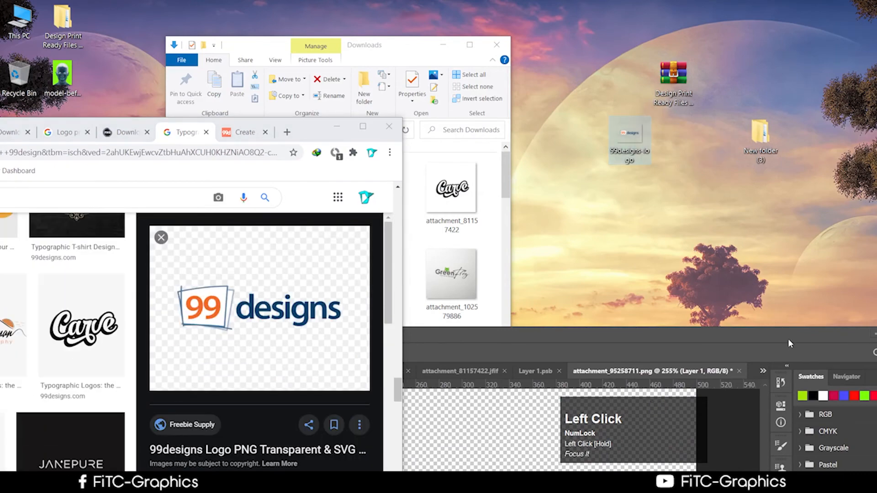
{"action": "left_click_drag", "start_coordinate": [788, 339], "coordinate": [717, 59]}
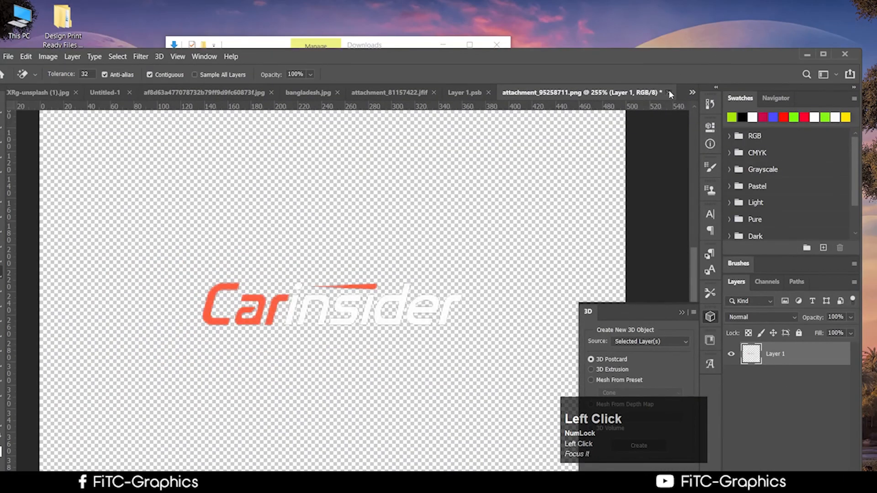
Step: Close the Carinsider logo document without saving and maximize Photoshop
{"action": "left_click", "coordinate": [669, 93]}
{"action": "left_click", "coordinate": [459, 189]}
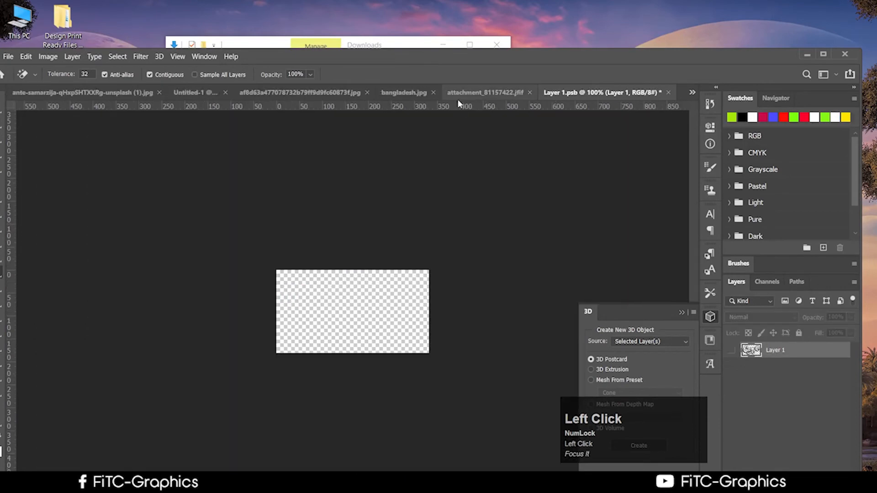
{"action": "left_click", "coordinate": [457, 97]}
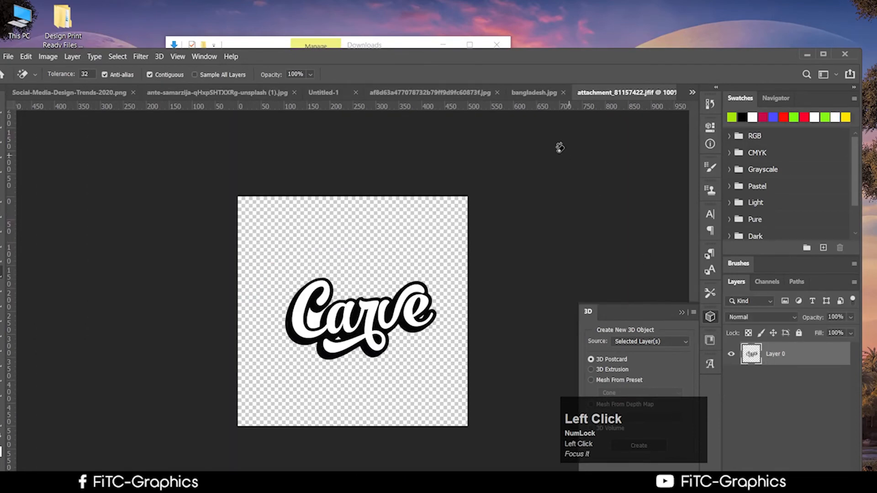
{"action": "left_click", "coordinate": [656, 93]}
{"action": "left_click", "coordinate": [823, 55]}
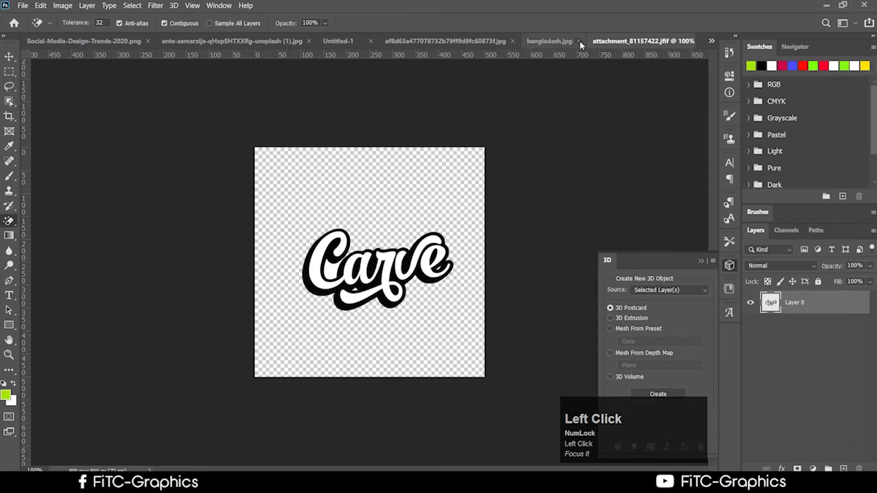
{"action": "left_click", "coordinate": [462, 41]}
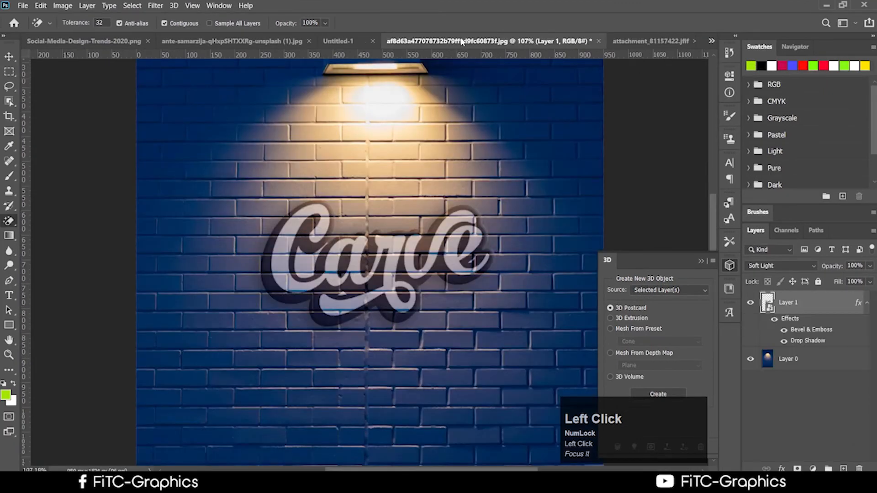
{"action": "left_click", "coordinate": [671, 42]}
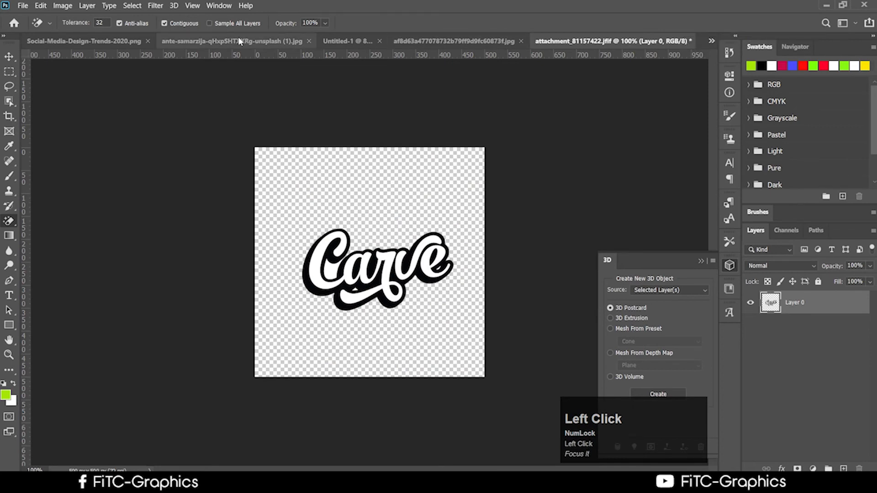
Step: Close Social-Media-Design-Trends-2020.png, the portrait and the palm trees photo without saving
{"action": "left_click", "coordinate": [82, 42]}
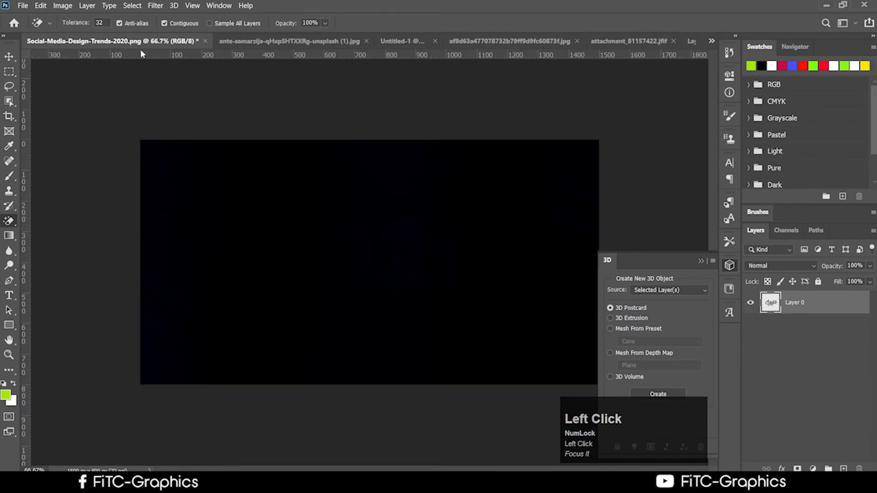
{"action": "left_click", "coordinate": [206, 42]}
{"action": "left_click", "coordinate": [452, 191]}
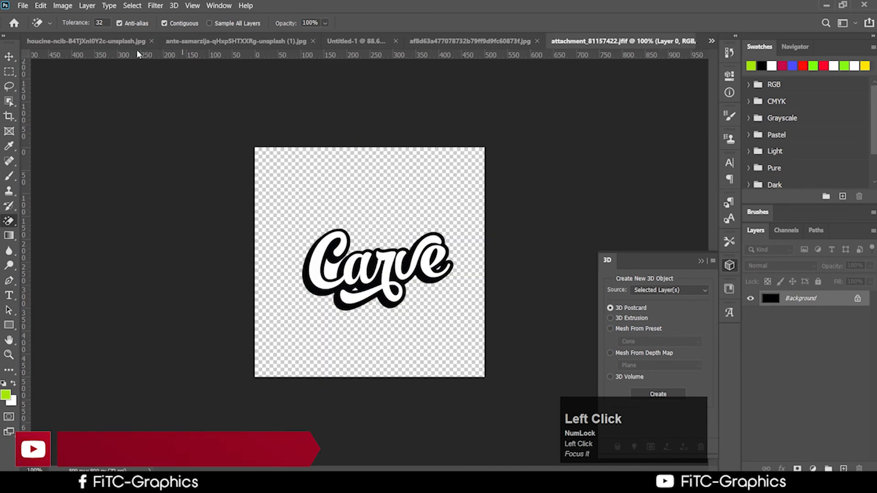
{"action": "left_click", "coordinate": [129, 45]}
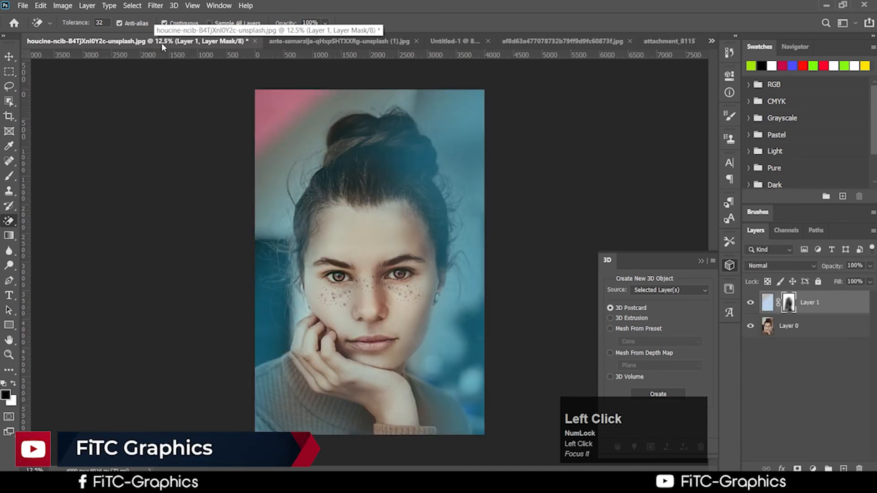
{"action": "left_click", "coordinate": [254, 41]}
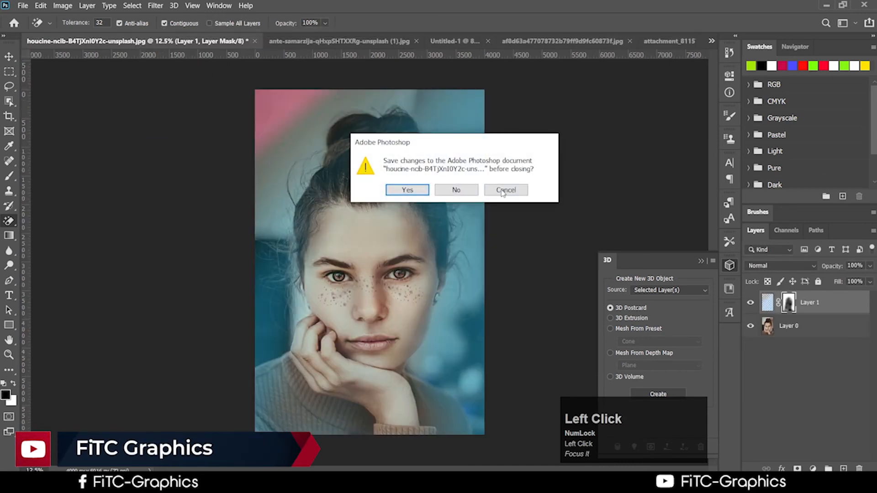
{"action": "left_click", "coordinate": [457, 190]}
{"action": "left_click", "coordinate": [116, 41]}
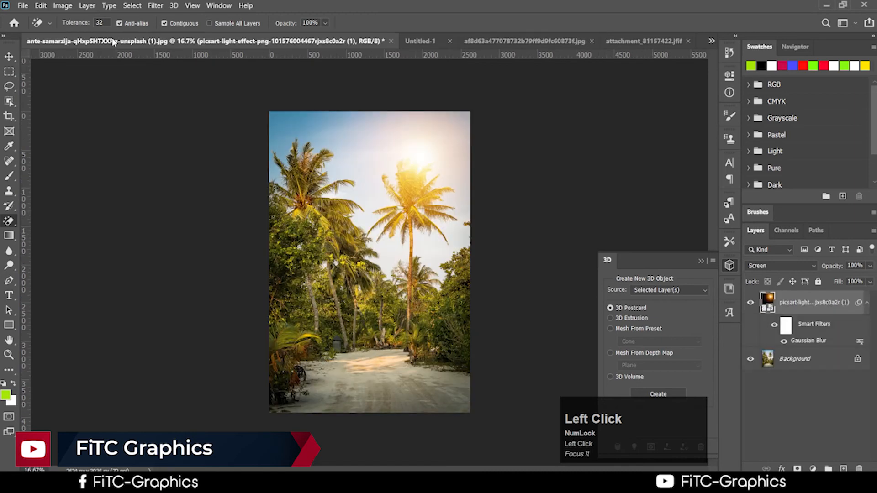
{"action": "left_click", "coordinate": [391, 41]}
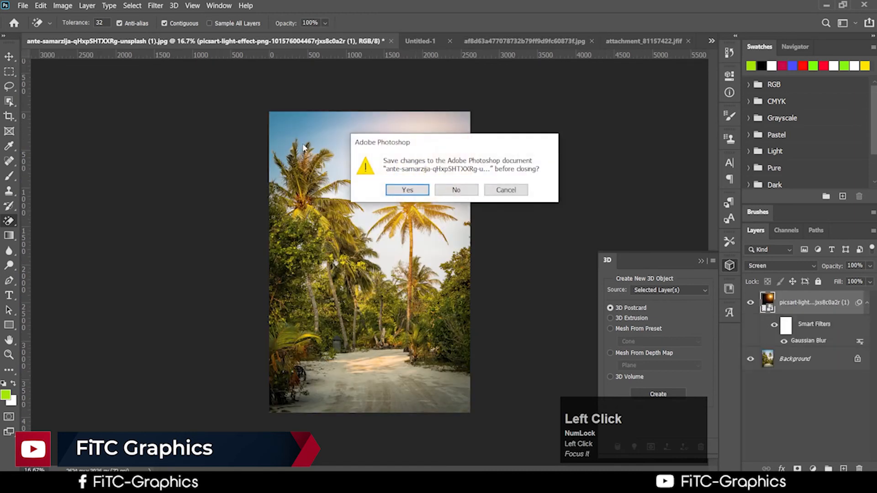
{"action": "left_click", "coordinate": [456, 189]}
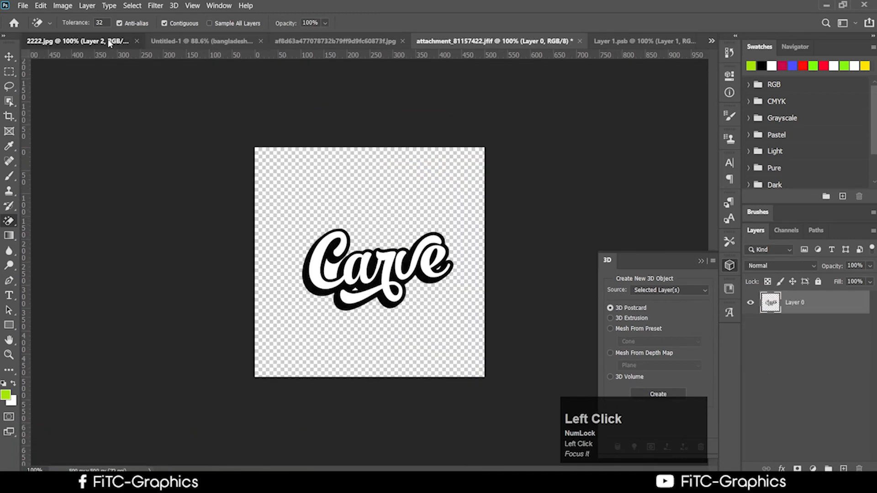
Step: Close 2222.jpg, Untitled-1 and Layer 1.psb without saving
{"action": "left_click", "coordinate": [109, 42]}
{"action": "left_click", "coordinate": [143, 41]}
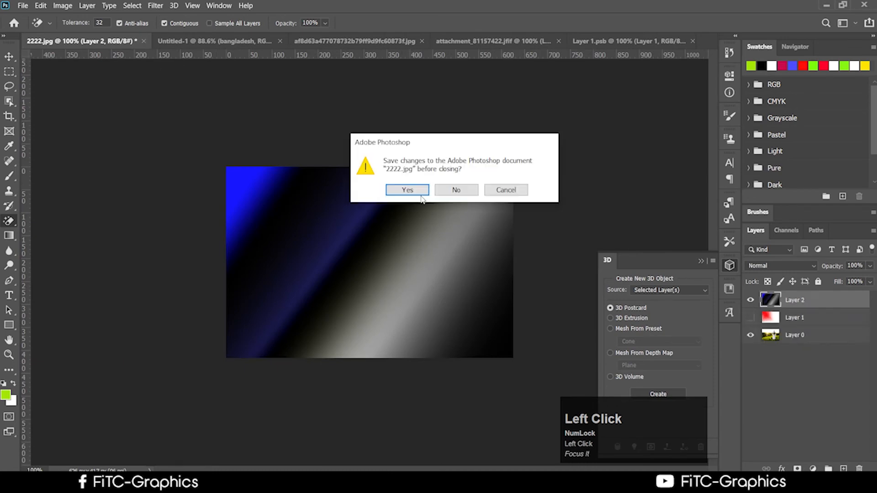
{"action": "left_click", "coordinate": [456, 190]}
{"action": "left_click", "coordinate": [105, 42]}
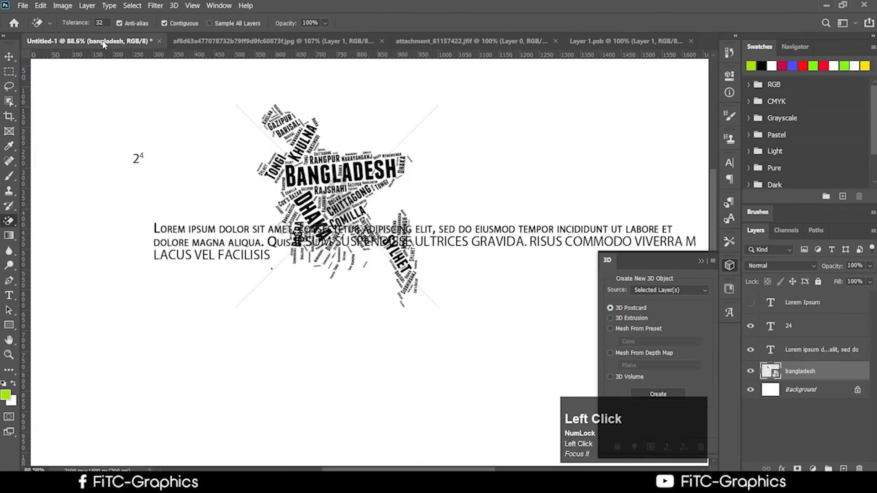
{"action": "left_click", "coordinate": [159, 41]}
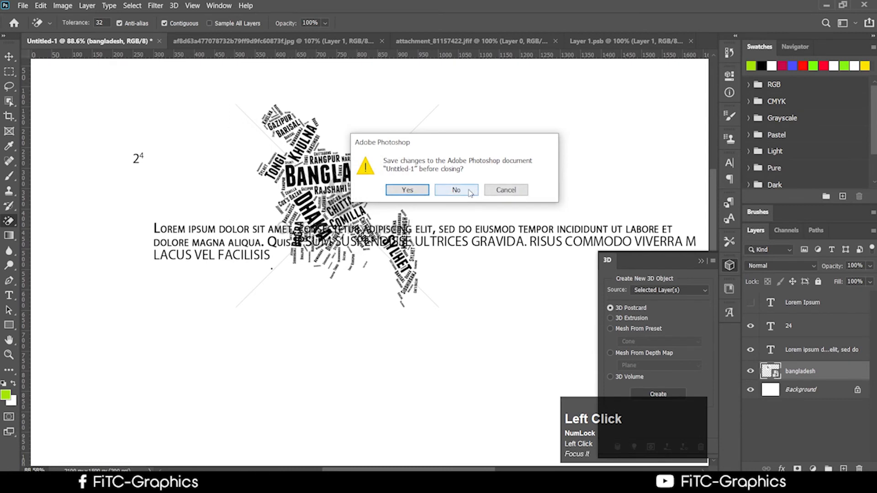
{"action": "left_click", "coordinate": [470, 192]}
{"action": "left_click", "coordinate": [181, 41]}
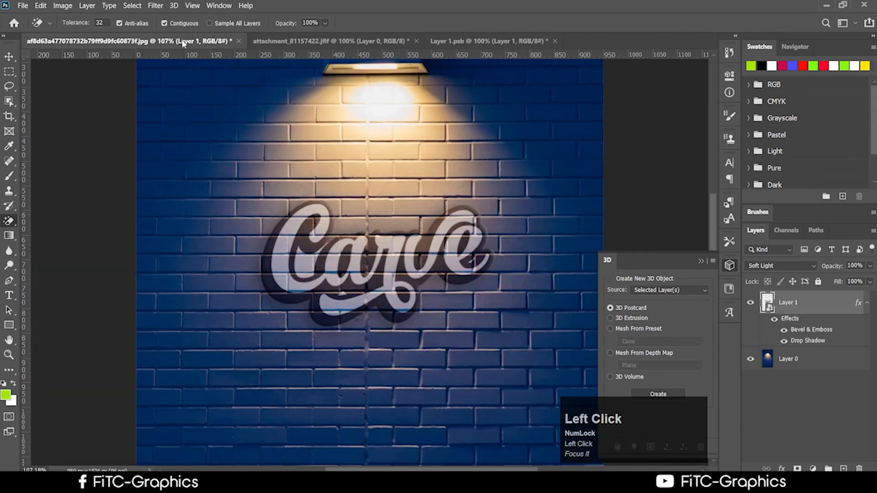
{"action": "left_click", "coordinate": [309, 41]}
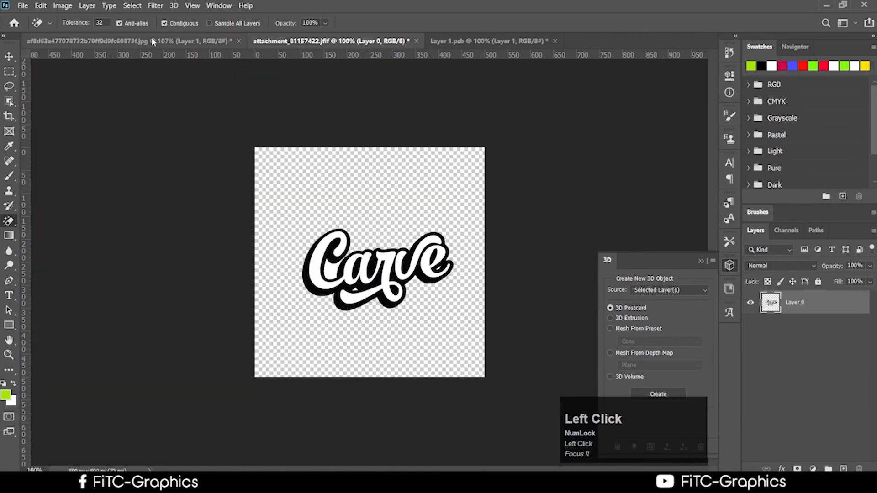
{"action": "left_click", "coordinate": [153, 41]}
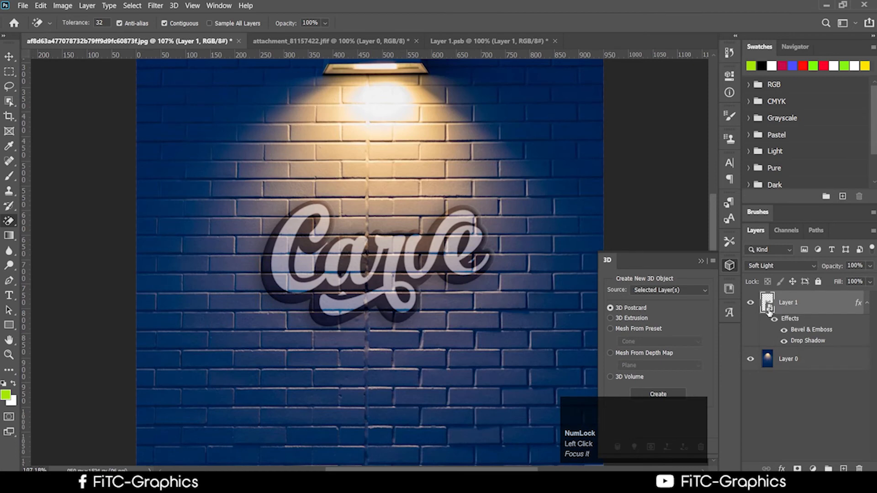
{"action": "left_click", "coordinate": [560, 42]}
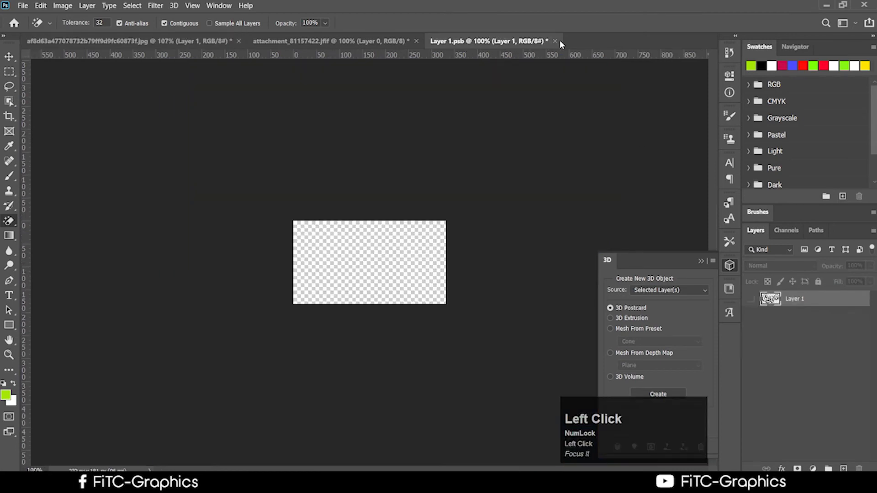
{"action": "left_click", "coordinate": [555, 42]}
{"action": "left_click", "coordinate": [472, 191]}
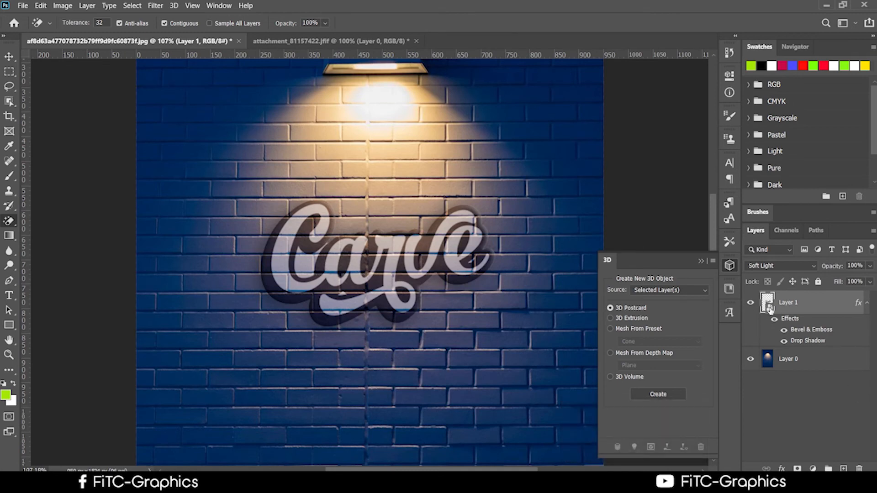
Step: Convert the Carve layer with its bevel and shadow into a smart object and open it as Layer 11.psb
{"action": "right_click", "coordinate": [807, 307]}
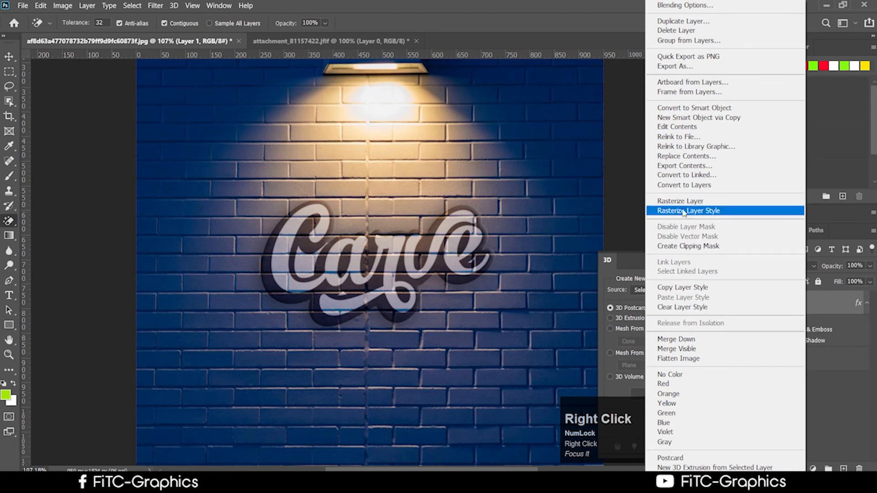
{"action": "left_click", "coordinate": [714, 203]}
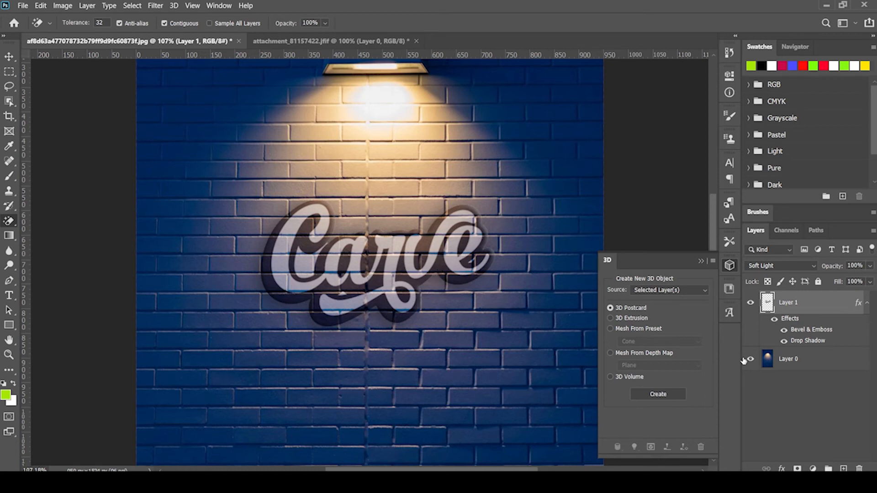
{"action": "right_click", "coordinate": [795, 299]}
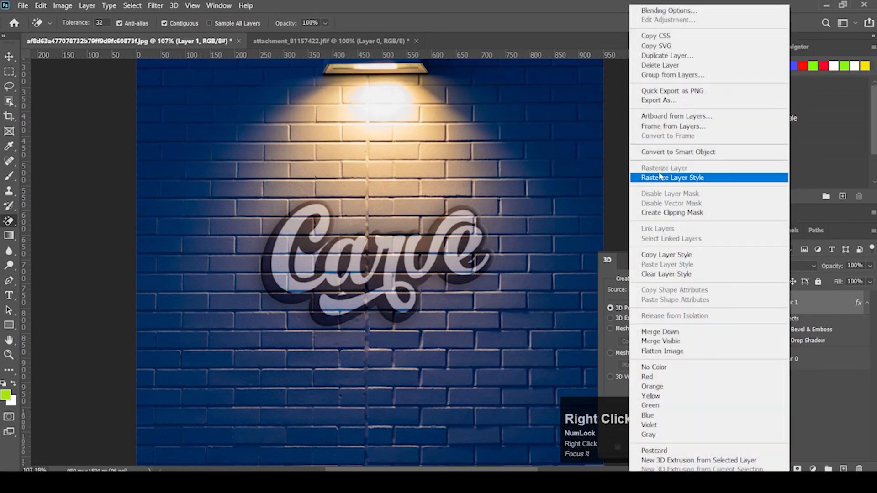
{"action": "left_click", "coordinate": [670, 153]}
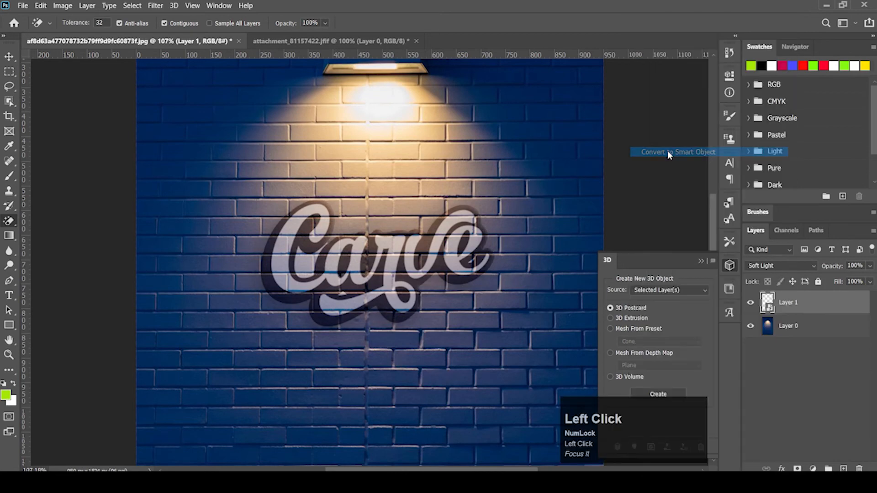
{"action": "double_click", "coordinate": [769, 307]}
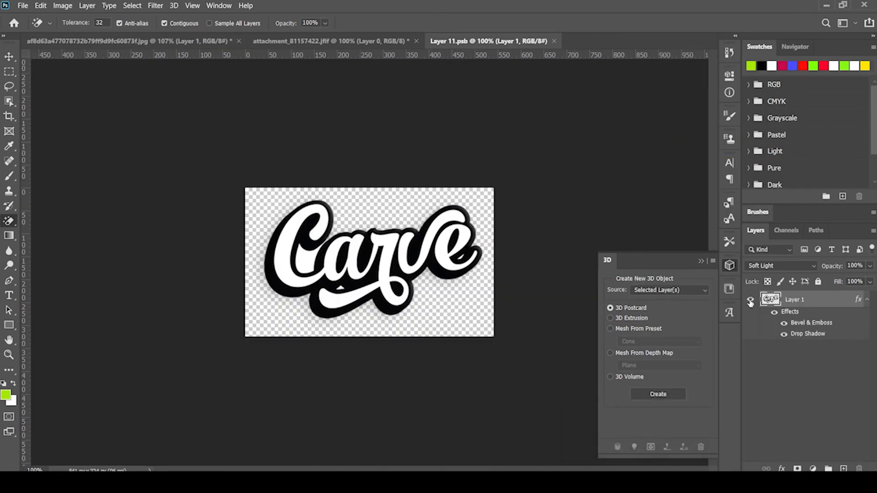
Step: Hide the Carve layer and look through the attachment files in Downloads
{"action": "left_click", "coordinate": [751, 300]}
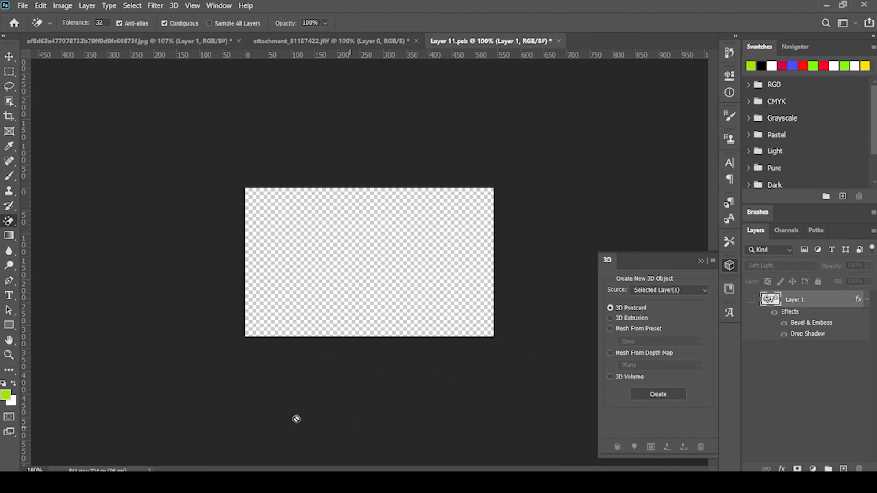
{"action": "left_click", "coordinate": [137, 483]}
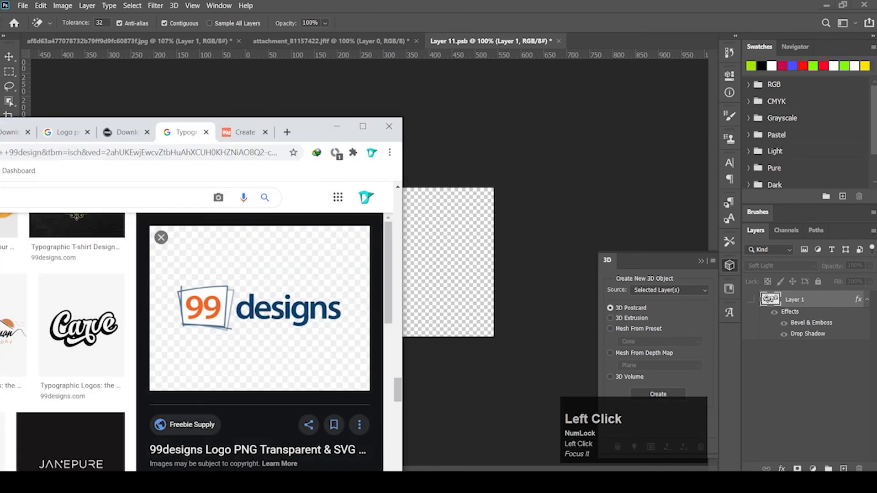
{"action": "left_click", "coordinate": [114, 482]}
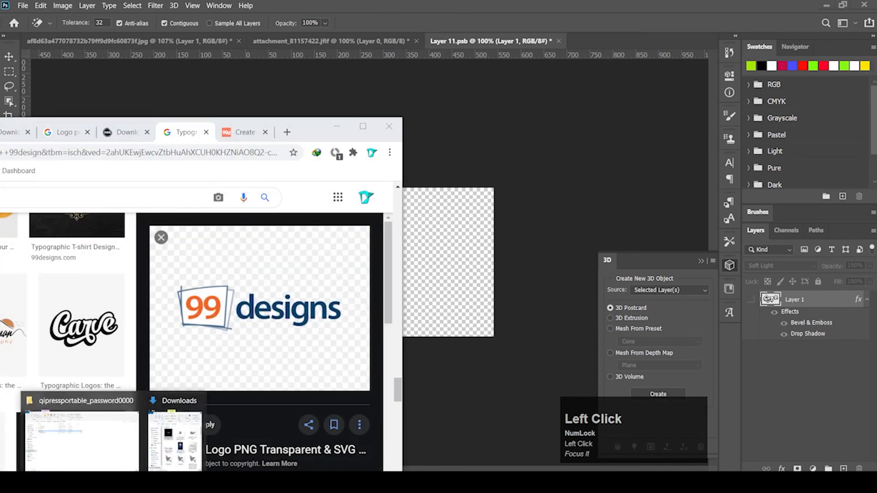
{"action": "left_click", "coordinate": [178, 434]}
{"action": "left_click_drag", "start_coordinate": [402, 44], "coordinate": [176, 87]}
{"action": "left_click", "coordinate": [218, 315]}
{"action": "scroll", "coordinate": [110, 351], "scroll_direction": "down", "scroll_amount": 5}
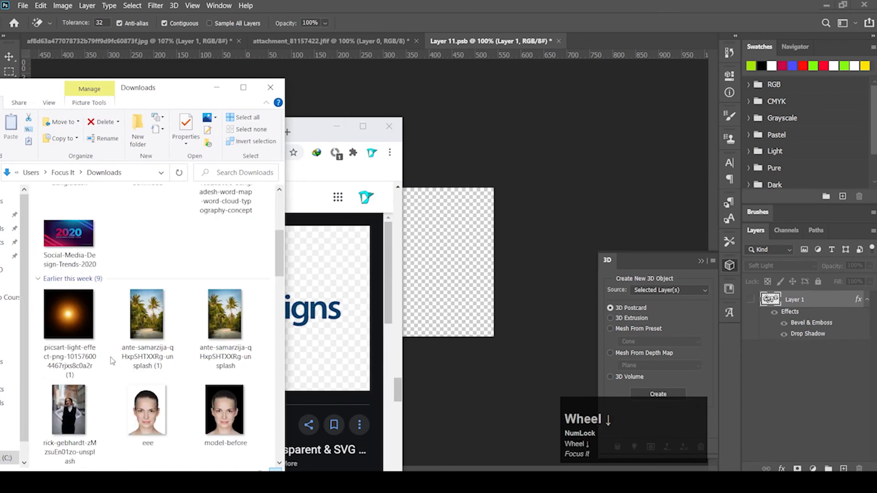
{"action": "scroll", "coordinate": [112, 360], "scroll_direction": "up", "scroll_amount": 5}
{"action": "left_click", "coordinate": [96, 247]}
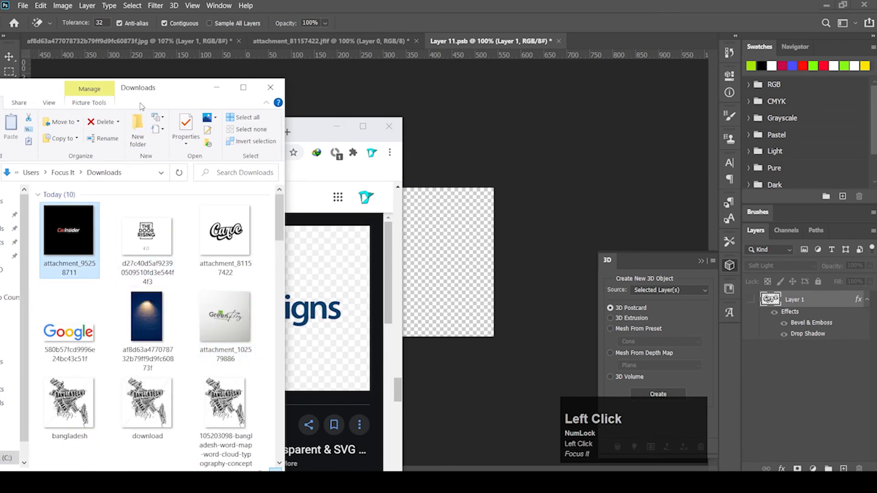
{"action": "left_click_drag", "start_coordinate": [143, 93], "coordinate": [309, 103]}
Step: Show the Desktop folder as large icons and select the 99designs-logo file
{"action": "left_click", "coordinate": [156, 227]}
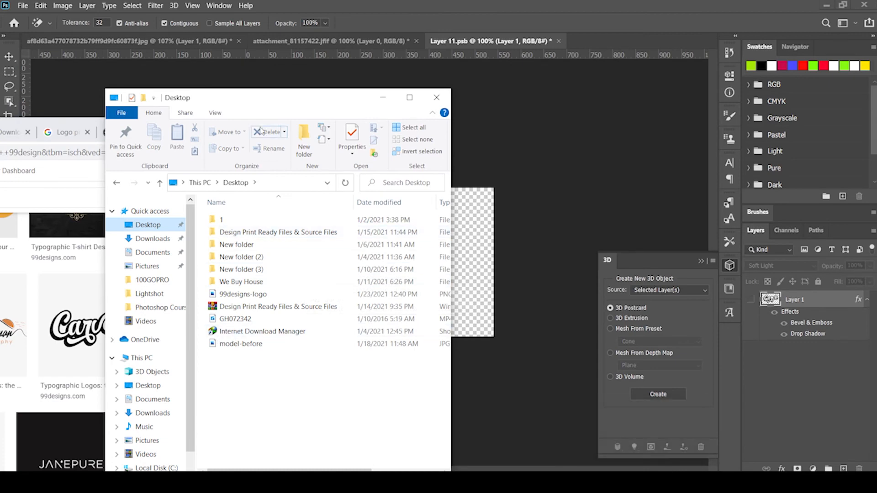
{"action": "left_click", "coordinate": [215, 113]}
{"action": "left_click", "coordinate": [268, 128]}
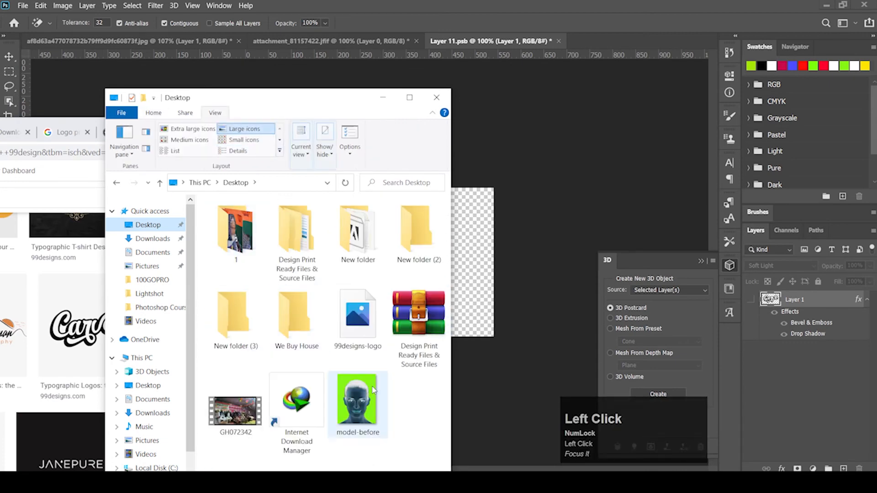
{"action": "left_click", "coordinate": [348, 335]}
{"action": "left_click_drag", "start_coordinate": [326, 99], "coordinate": [104, 134]}
Step: Place the 99designs logo in the smart object, move the bevel and shadow onto it, and save
{"action": "left_click", "coordinate": [337, 126]}
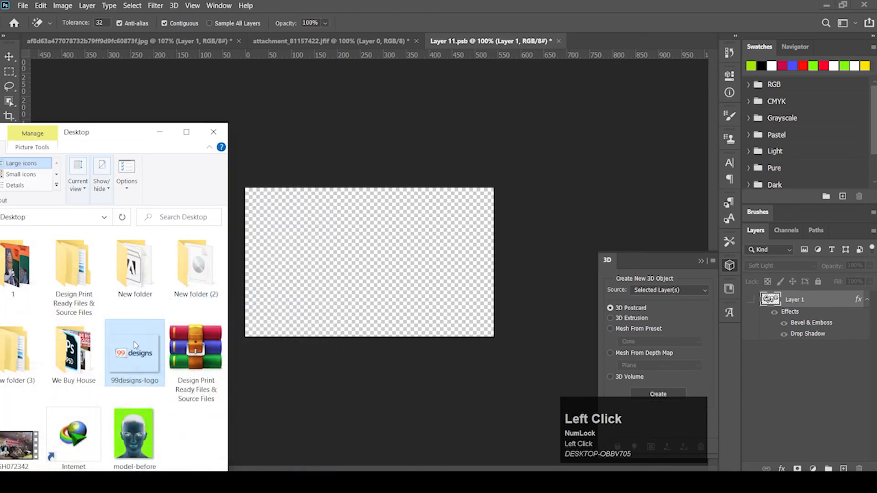
{"action": "left_click_drag", "start_coordinate": [133, 347], "coordinate": [372, 264]}
{"action": "left_click", "coordinate": [557, 25]}
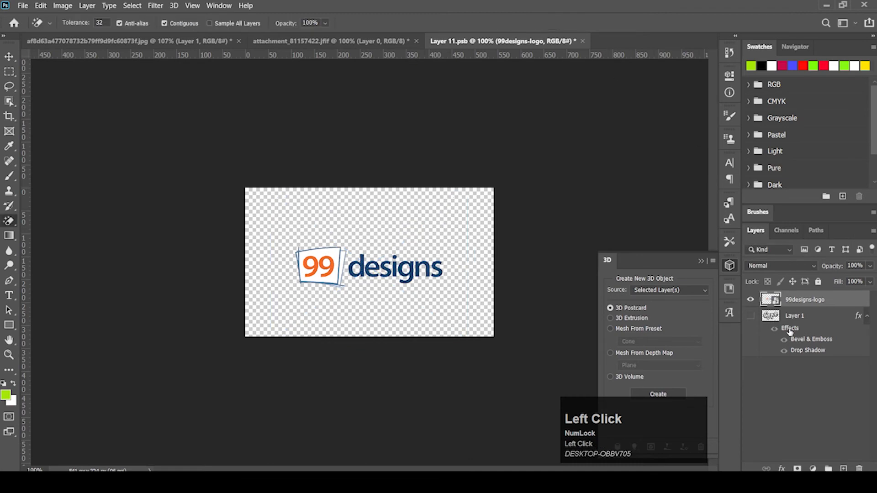
{"action": "left_click_drag", "start_coordinate": [790, 331], "coordinate": [787, 302]}
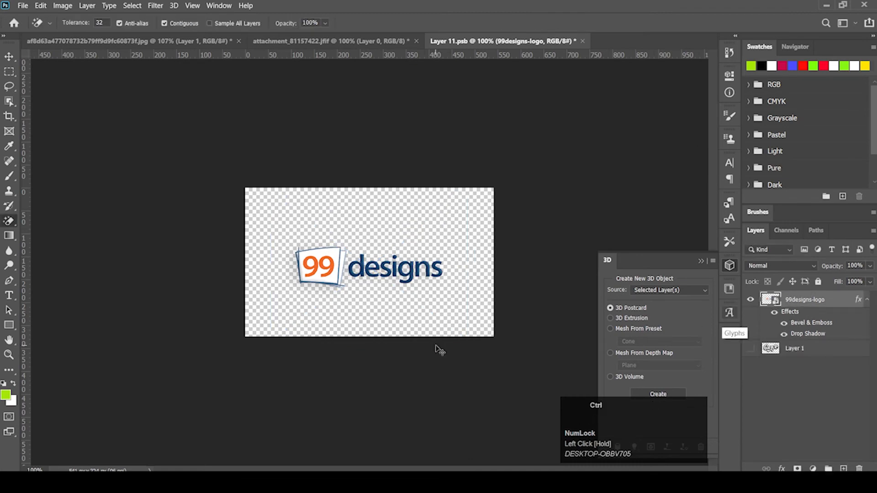
{"action": "key", "text": "ctrl+s"}
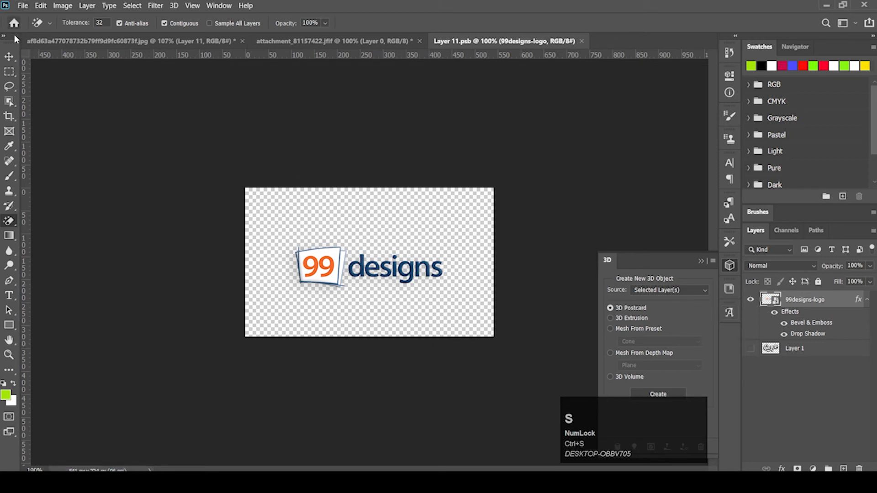
Step: Check the brick wall showing the 99designs logo, then return to the image search results
{"action": "left_click", "coordinate": [20, 6]}
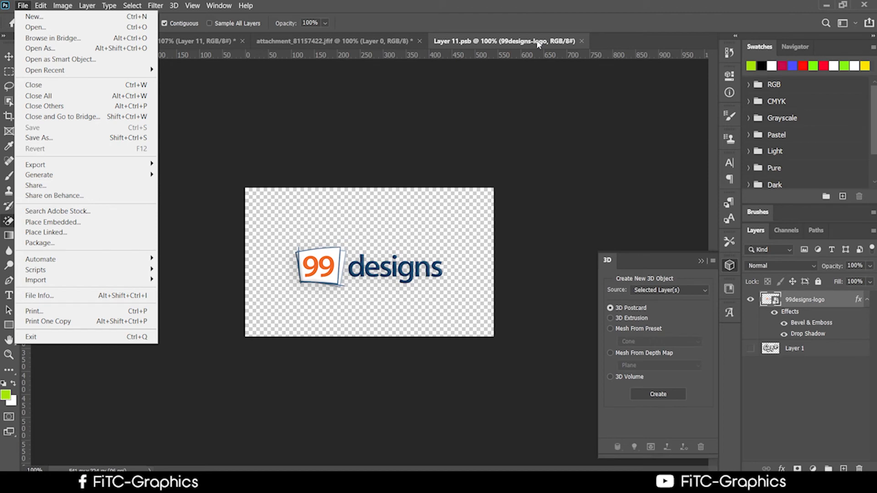
{"action": "left_click", "coordinate": [350, 43]}
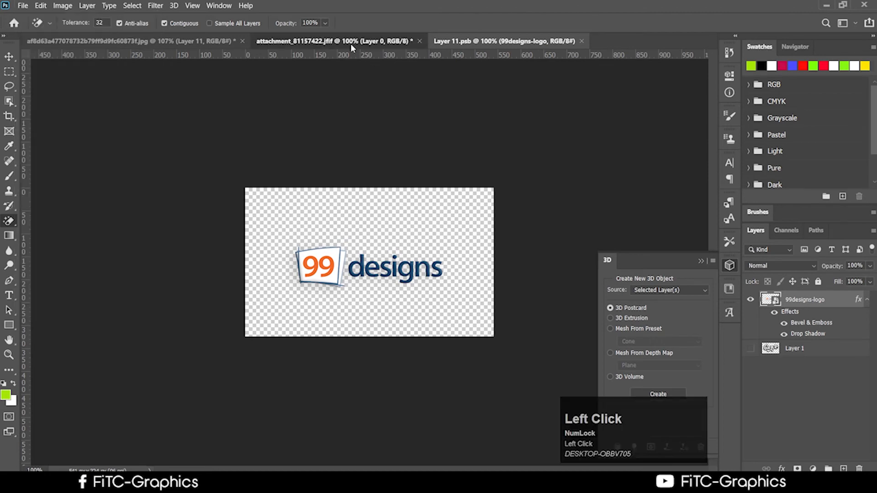
{"action": "left_click", "coordinate": [182, 43]}
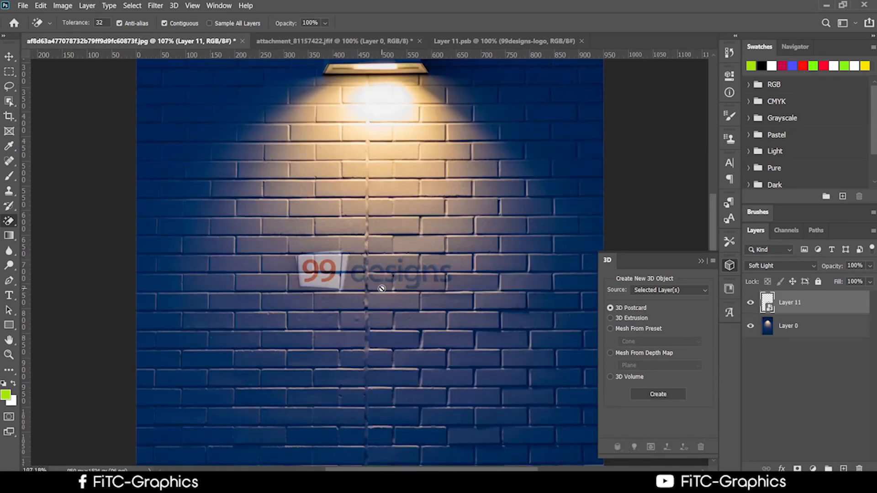
{"action": "left_click", "coordinate": [504, 43]}
{"action": "left_click", "coordinate": [115, 482]}
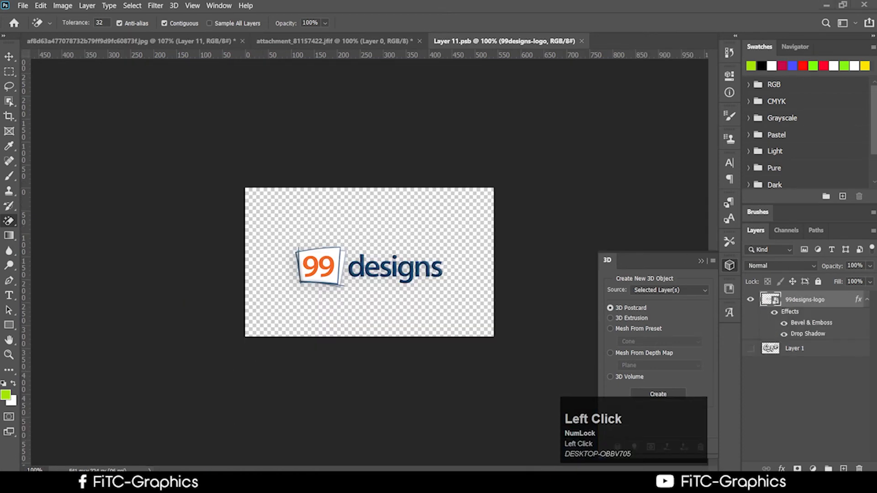
{"action": "left_click", "coordinate": [165, 447]}
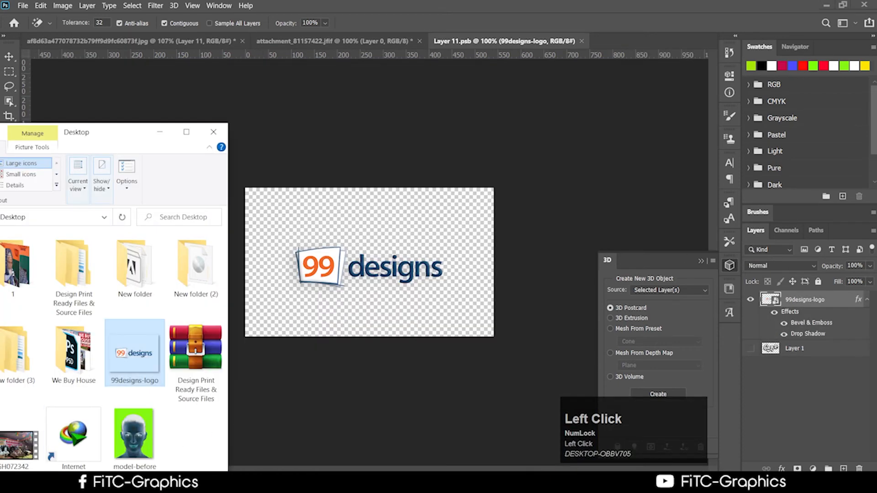
{"action": "left_click", "coordinate": [142, 482]}
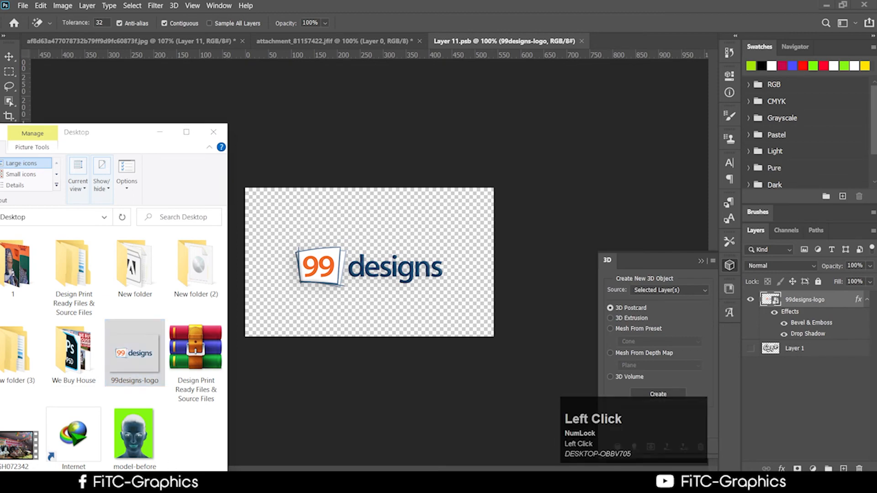
Step: Scroll the image results and preview the Puffin logo
{"action": "left_click_drag", "start_coordinate": [308, 138], "coordinate": [663, 20]}
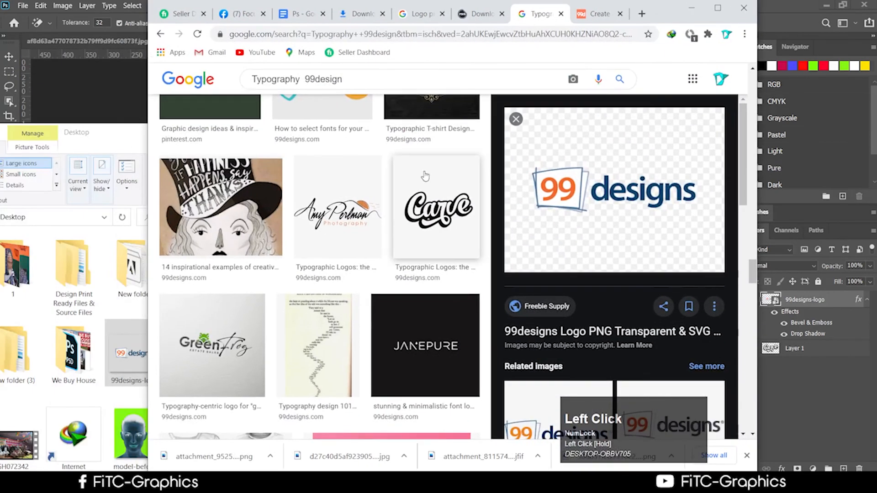
{"action": "scroll", "coordinate": [364, 230], "scroll_direction": "down", "scroll_amount": 6}
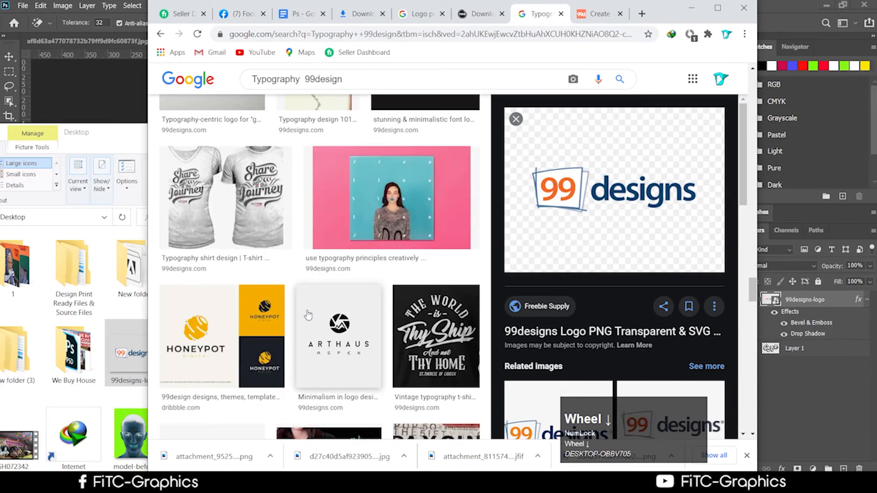
{"action": "scroll", "coordinate": [307, 313], "scroll_direction": "down", "scroll_amount": 6}
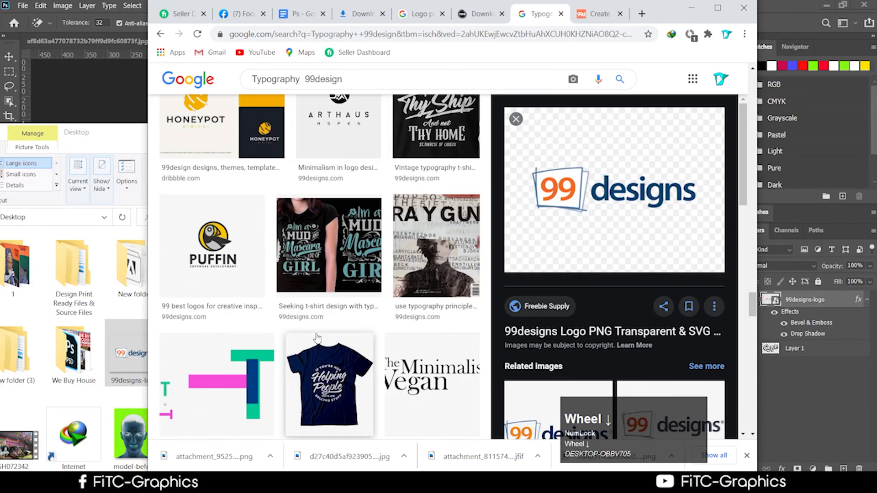
{"action": "scroll", "coordinate": [315, 334], "scroll_direction": "down", "scroll_amount": 2}
{"action": "scroll", "coordinate": [237, 274], "scroll_direction": "up", "scroll_amount": 1}
{"action": "left_click", "coordinate": [210, 203]}
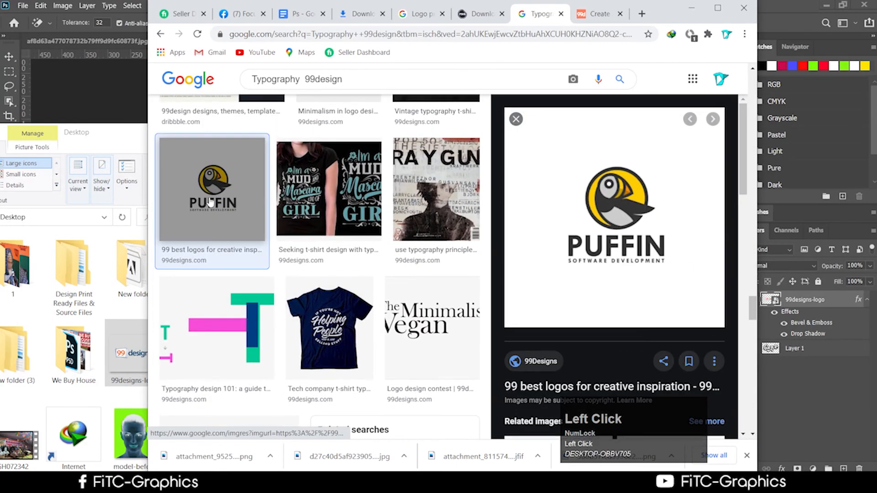
Step: Save the Puffin image to Downloads and drag the file into Photoshop
{"action": "right_click", "coordinate": [625, 229]}
{"action": "left_click", "coordinate": [668, 327]}
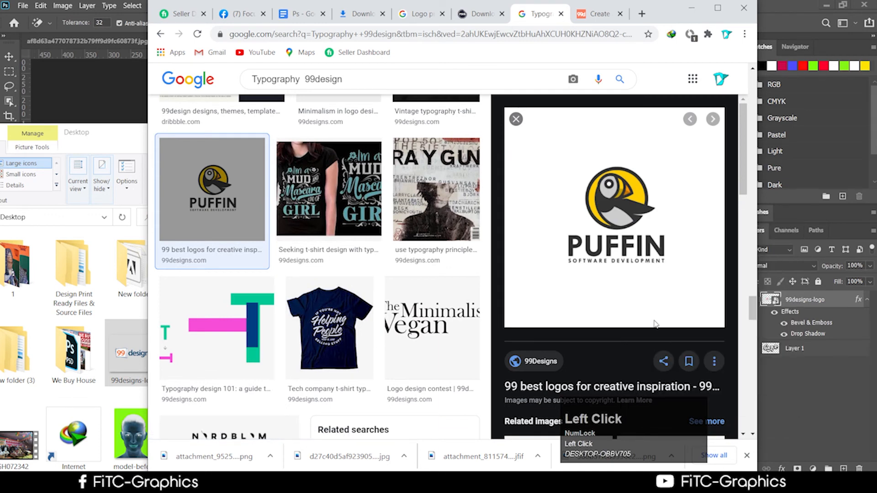
{"action": "left_click", "coordinate": [492, 255]}
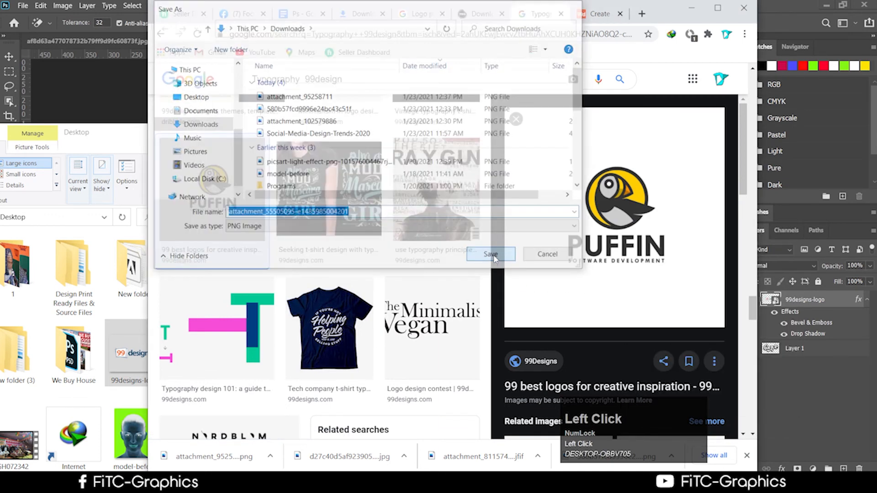
{"action": "right_click", "coordinate": [231, 461]}
{"action": "left_click", "coordinate": [257, 433]}
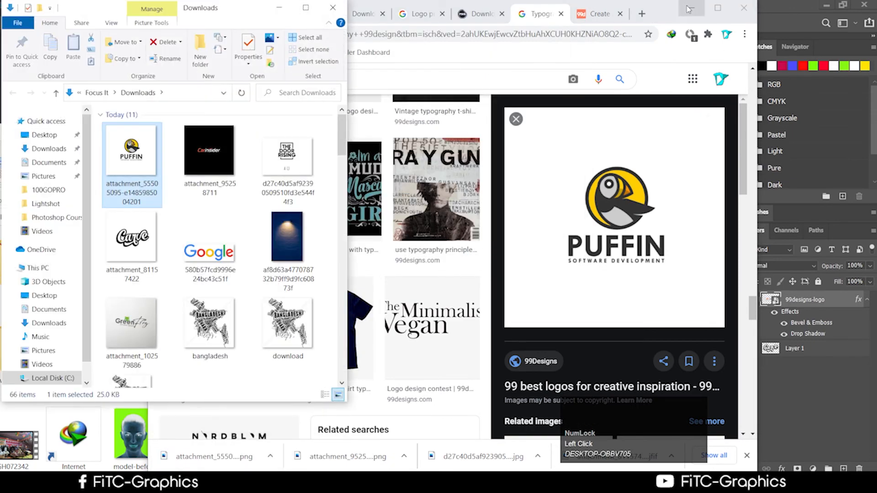
{"action": "left_click", "coordinate": [689, 10]}
{"action": "left_click_drag", "start_coordinate": [146, 162], "coordinate": [634, 38]}
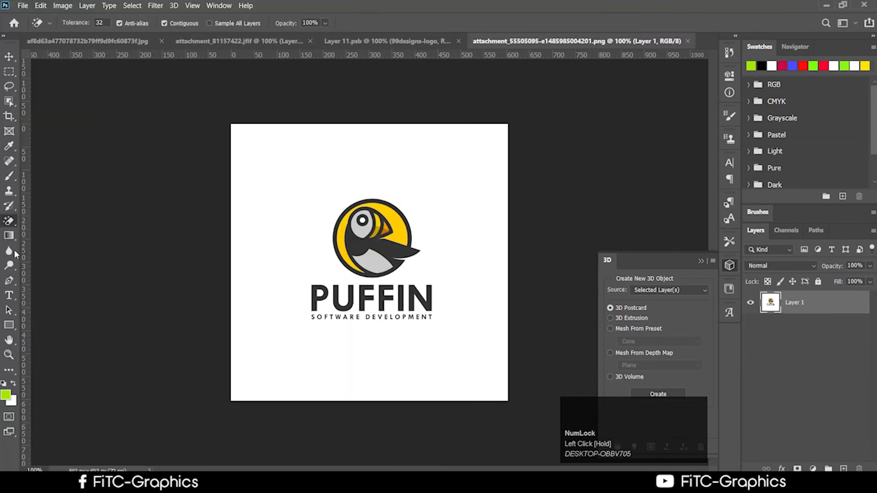
Step: Magic Erase the Puffin logo's white background, undoing the accidental erase of the O
{"action": "left_click_drag", "start_coordinate": [9, 221], "coordinate": [73, 242]}
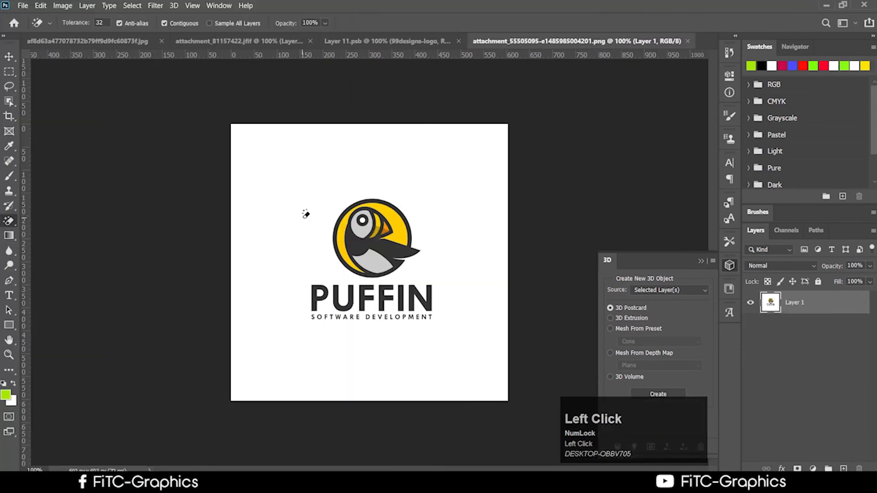
{"action": "left_click", "coordinate": [304, 211]}
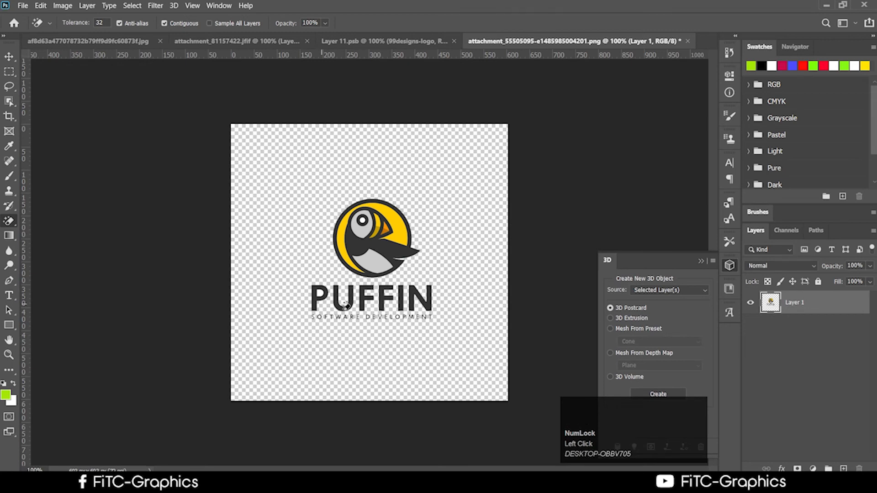
{"action": "scroll", "coordinate": [347, 320], "scroll_direction": "up", "scroll_amount": 3}
{"action": "scroll", "coordinate": [301, 315], "scroll_direction": "up", "scroll_amount": 2}
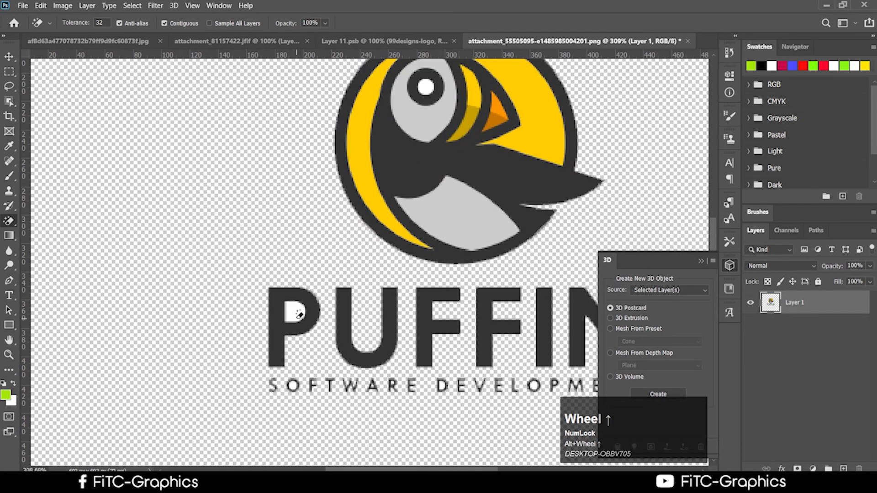
{"action": "left_click", "coordinate": [299, 313]}
{"action": "scroll", "coordinate": [452, 397], "scroll_direction": "down", "scroll_amount": 2}
{"action": "scroll", "coordinate": [411, 400], "scroll_direction": "up", "scroll_amount": 3}
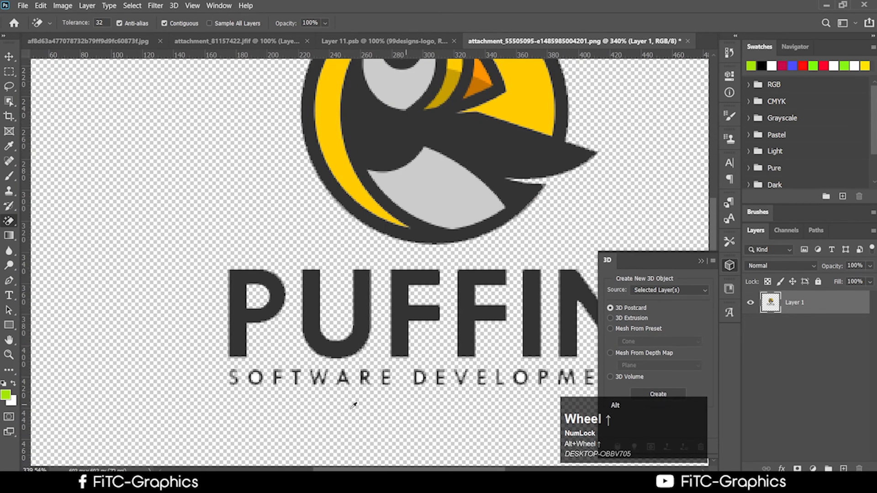
{"action": "left_click", "coordinate": [230, 376]}
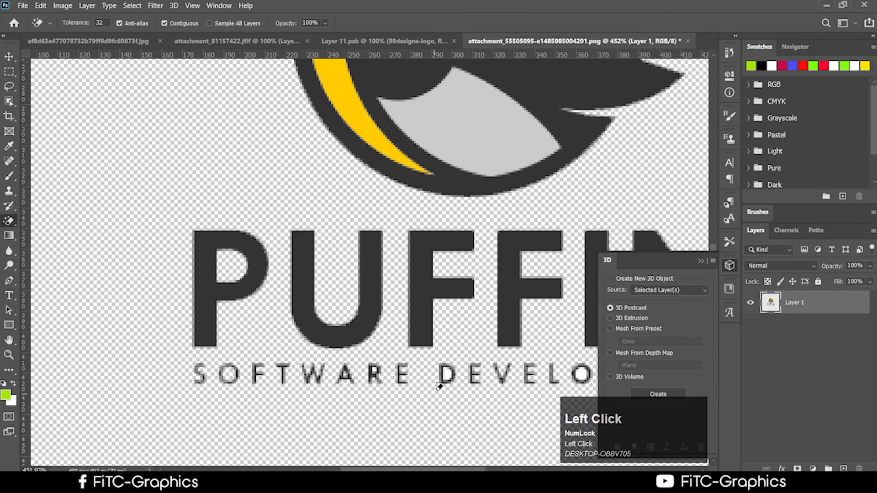
{"action": "key", "text": "ctrl+z"}
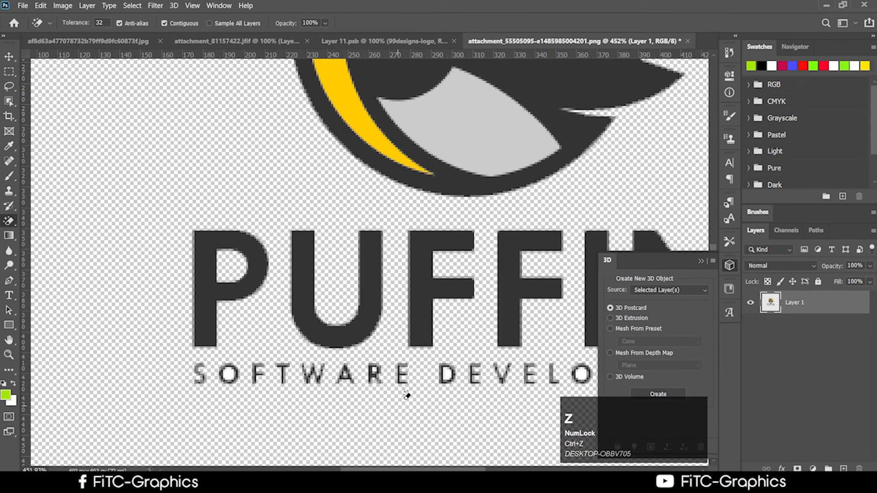
Step: Move the Puffin logo into Layer 11.psb as Layer 2
{"action": "scroll", "coordinate": [424, 407], "scroll_direction": "down", "scroll_amount": 2}
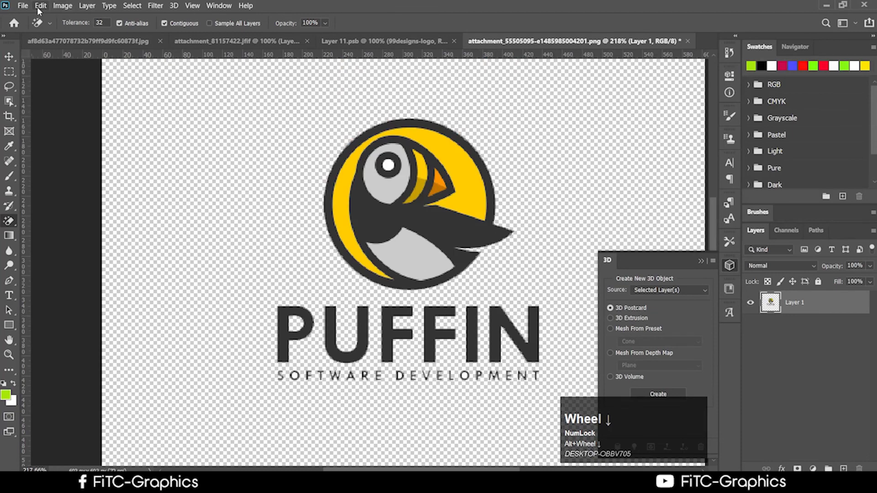
{"action": "scroll", "coordinate": [482, 232], "scroll_direction": "down", "scroll_amount": 3}
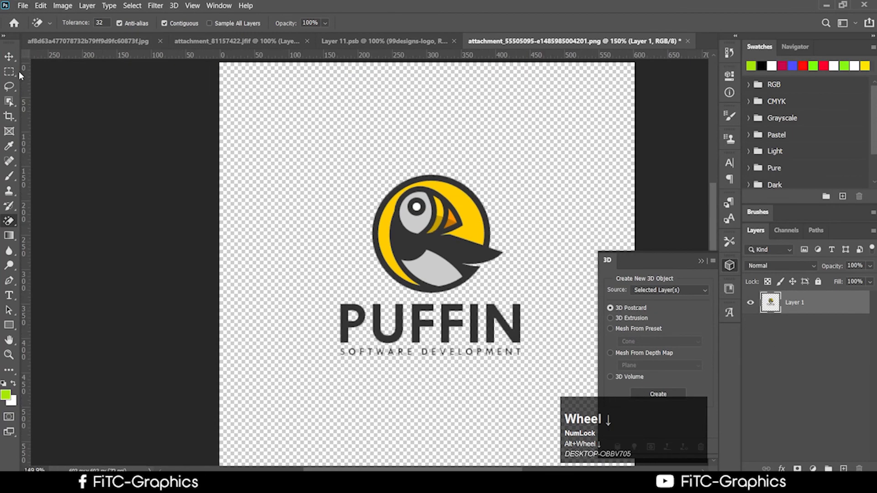
{"action": "left_click", "coordinate": [9, 57]}
{"action": "scroll", "coordinate": [445, 345], "scroll_direction": "up", "scroll_amount": 3}
{"action": "scroll", "coordinate": [445, 345], "scroll_direction": "down", "scroll_amount": 3}
{"action": "left_click_drag", "start_coordinate": [412, 260], "coordinate": [373, 275]}
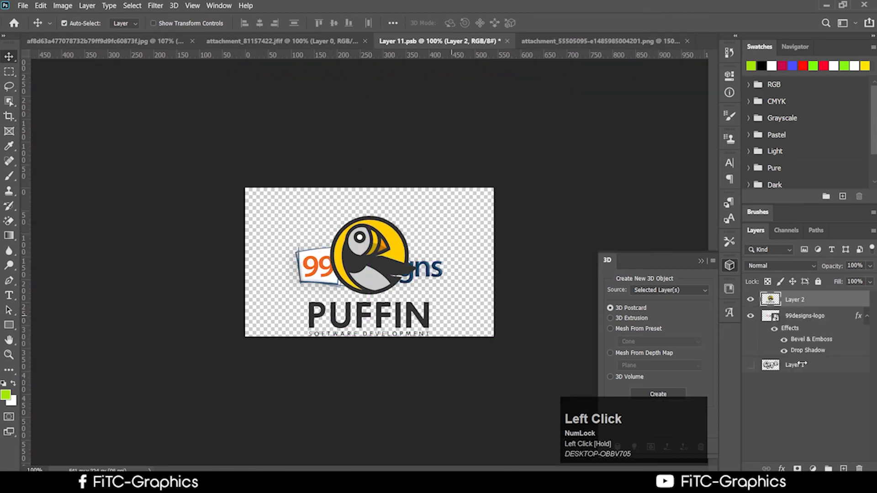
Step: Hide the 99designs logo and copy its layer effects onto the Puffin layer
{"action": "left_click", "coordinate": [751, 299]}
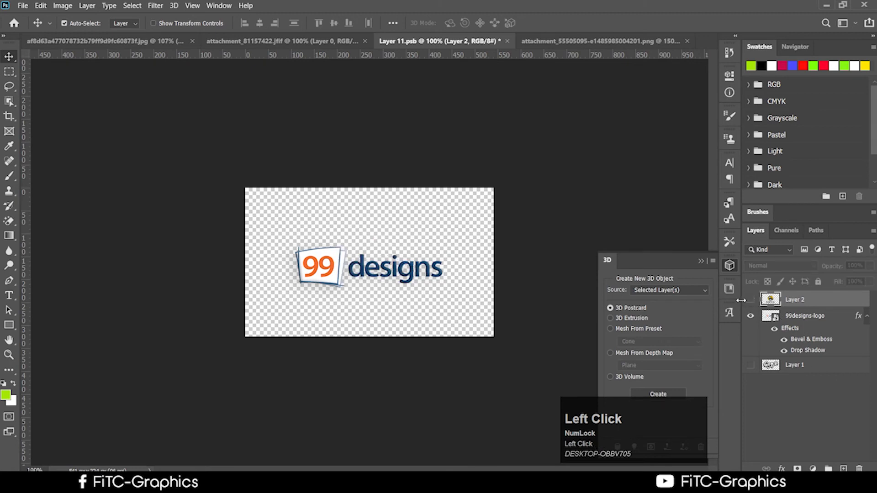
{"action": "left_click", "coordinate": [751, 300]}
{"action": "left_click", "coordinate": [751, 315]}
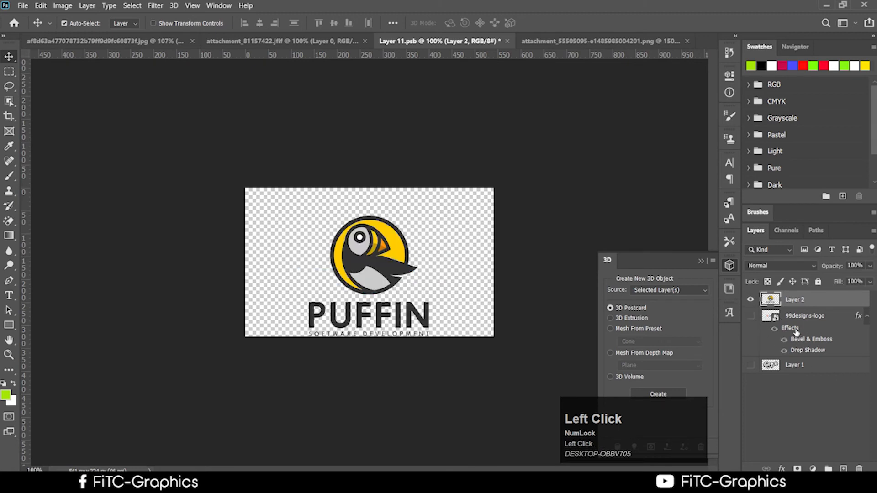
{"action": "key", "text": "ctrl"}
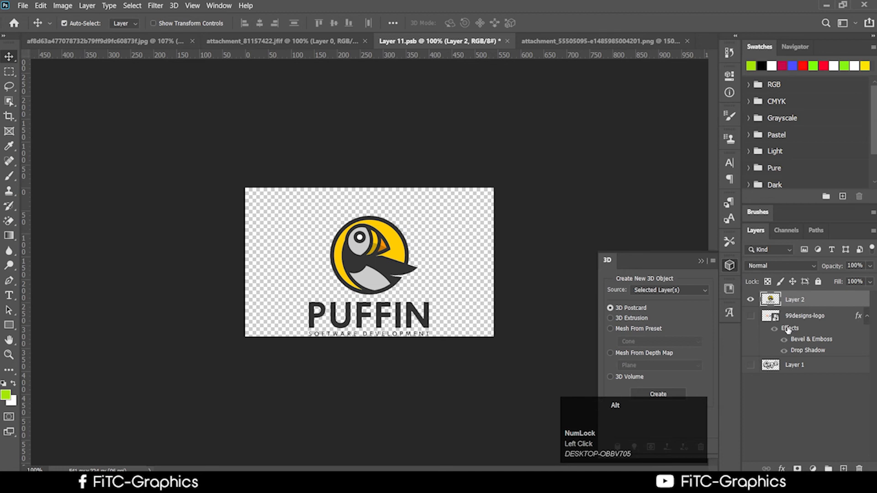
{"action": "left_click_drag", "start_coordinate": [790, 329], "coordinate": [790, 297]}
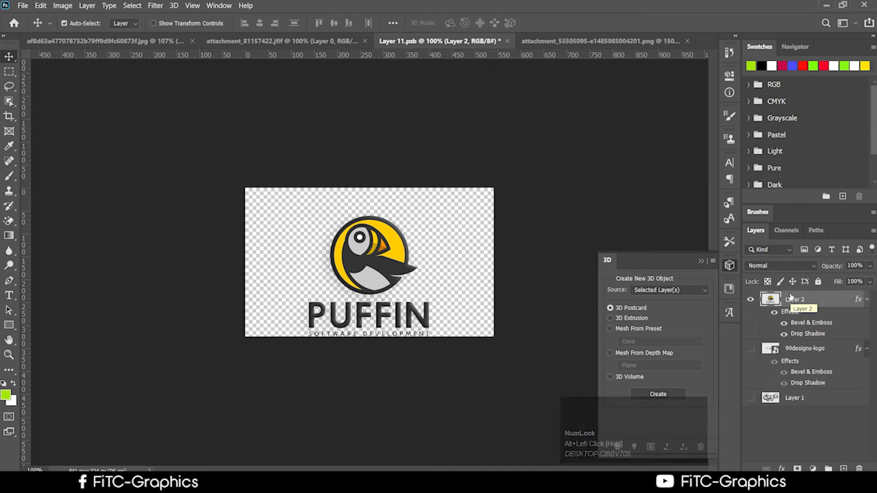
Step: Turn off the Puffin's Bevel & Emboss and nudge the logo slightly up and left
{"action": "left_click", "coordinate": [785, 325]}
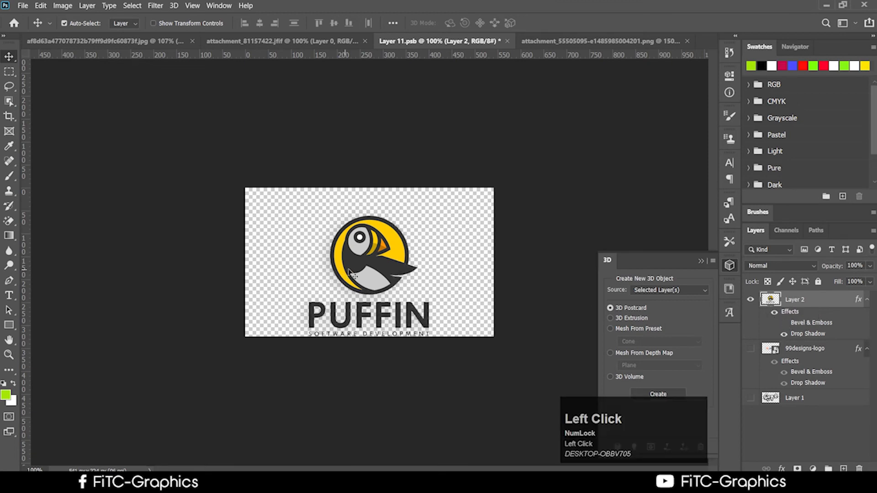
{"action": "left_click_drag", "start_coordinate": [355, 274], "coordinate": [351, 261]}
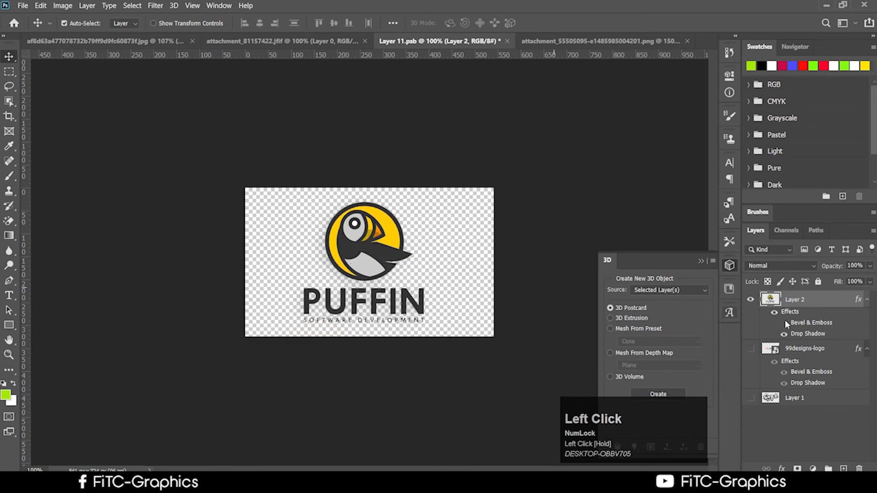
{"action": "key", "text": "ctrl"}
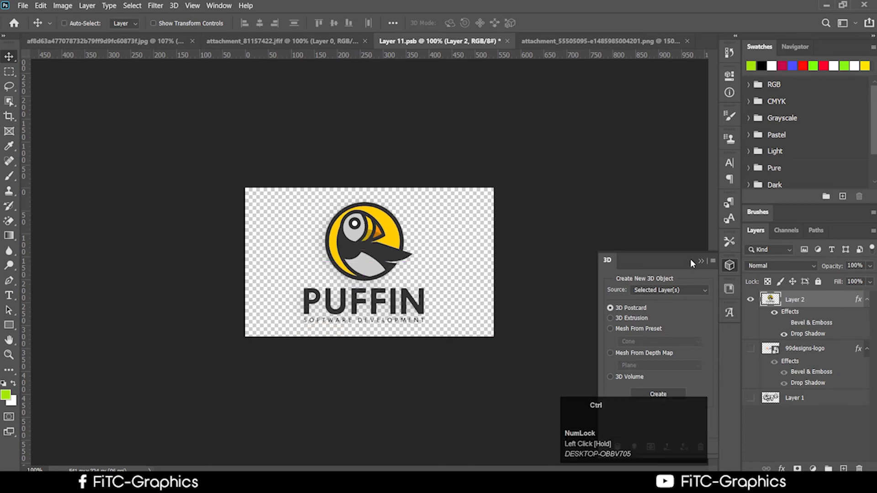
{"action": "key", "text": "ctrl+d"}
{"action": "left_click", "coordinate": [437, 48]}
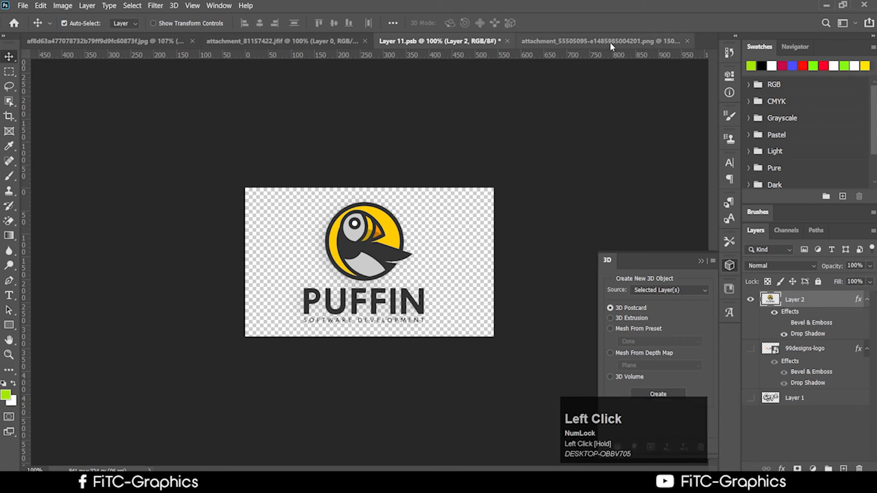
Step: Close the Puffin PNG without saving, save Layer 11.psb, and view the brick wall with Puffin
{"action": "left_click", "coordinate": [658, 41]}
{"action": "left_click", "coordinate": [688, 42]}
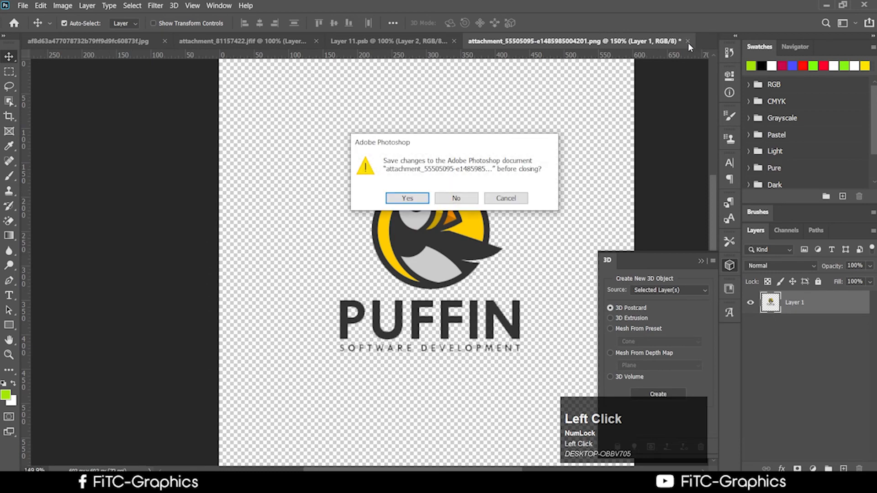
{"action": "left_click", "coordinate": [457, 199]}
{"action": "left_click", "coordinate": [366, 42]}
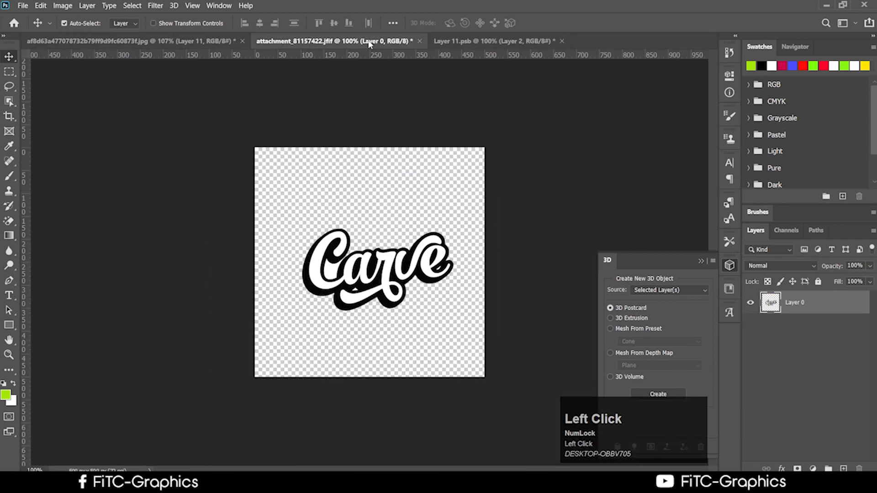
{"action": "left_click", "coordinate": [141, 42]}
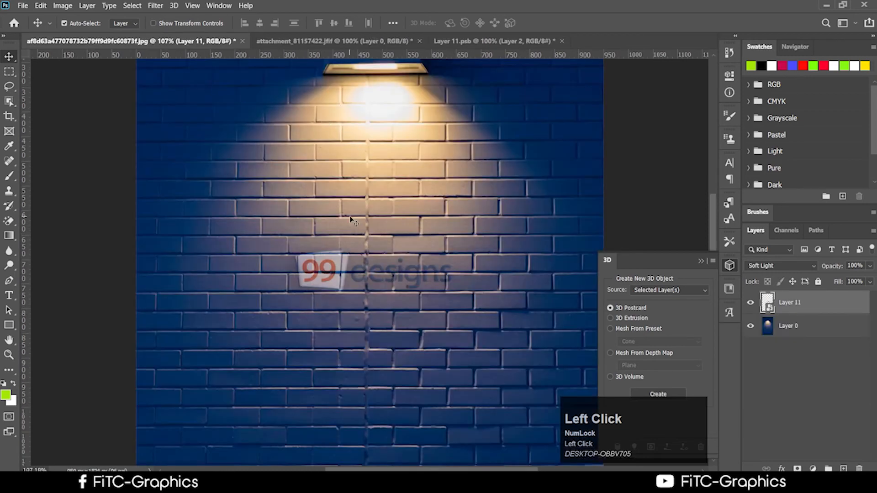
{"action": "left_click", "coordinate": [514, 41]}
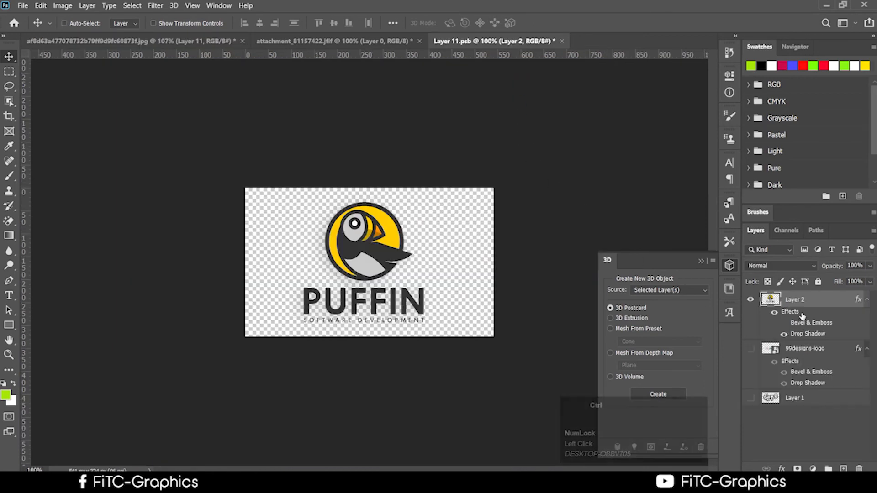
{"action": "key", "text": "ctrl+s"}
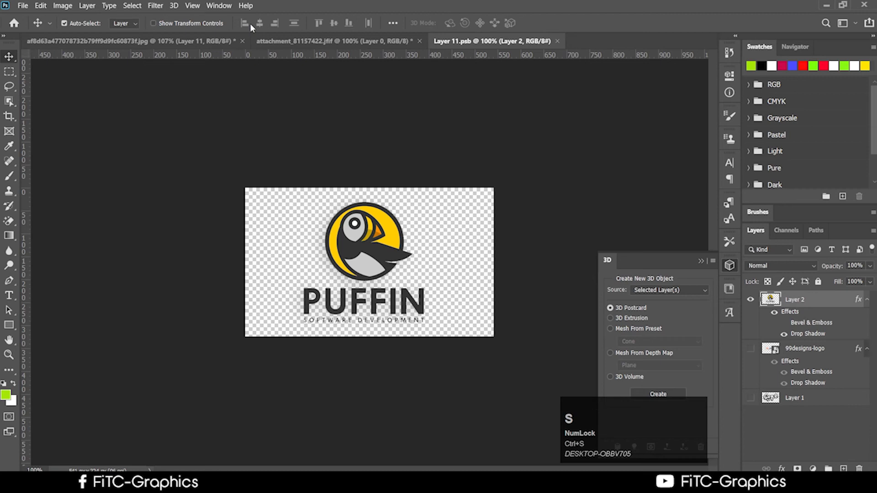
{"action": "left_click", "coordinate": [226, 42]}
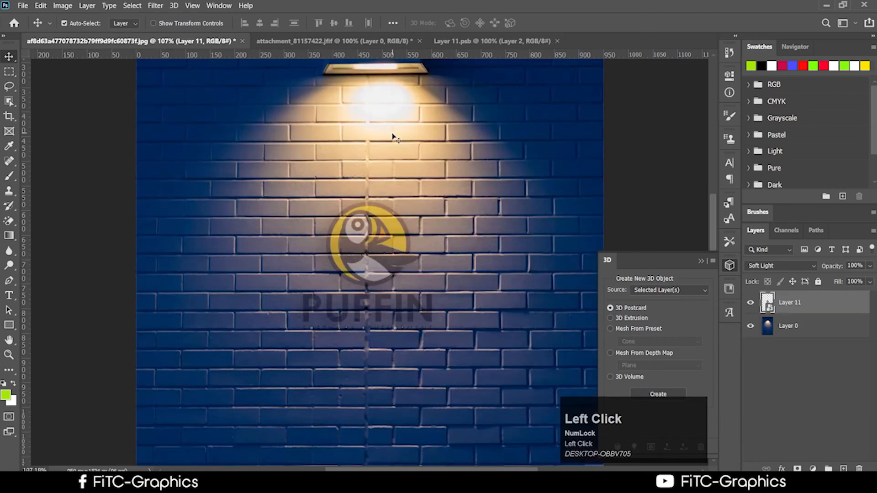
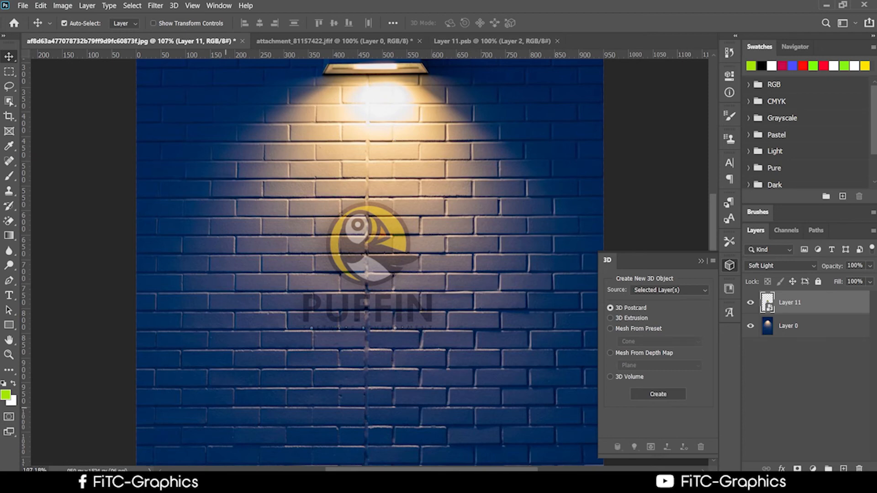
Step: Bring up the Ps class notes in Chrome, review the Class #07 topics, and move the window aside
{"action": "left_click", "coordinate": [213, 484]}
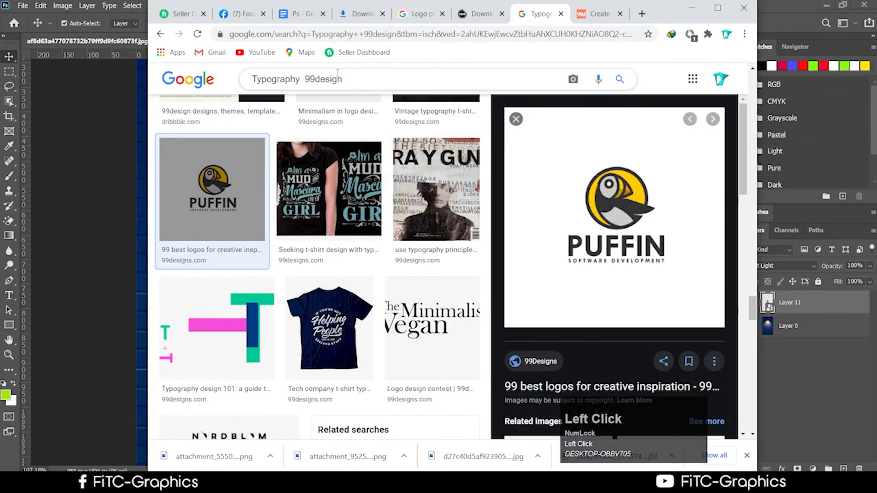
{"action": "left_click", "coordinate": [299, 14]}
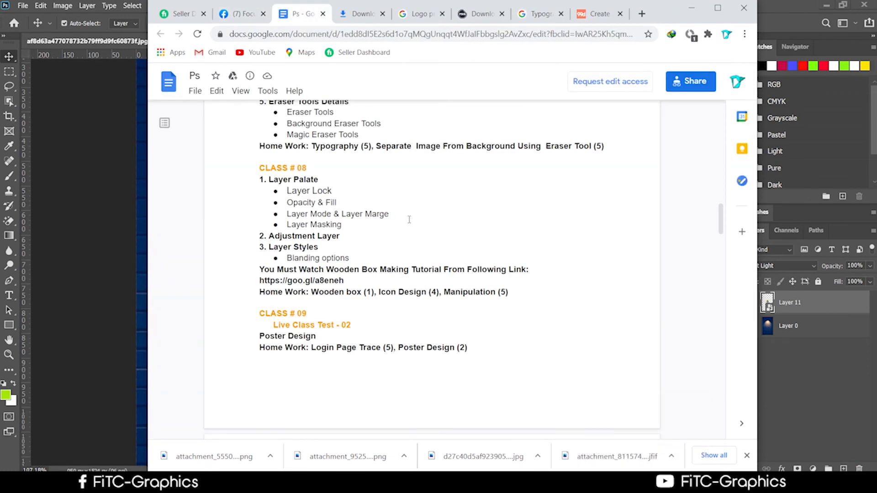
{"action": "scroll", "coordinate": [410, 220], "scroll_direction": "up", "scroll_amount": 3}
{"action": "scroll", "coordinate": [410, 228], "scroll_direction": "up", "scroll_amount": 2}
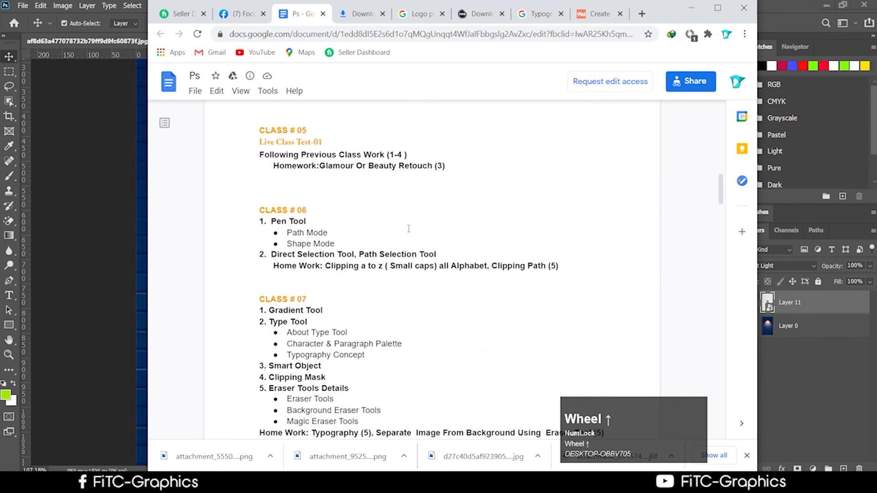
{"action": "scroll", "coordinate": [406, 232], "scroll_direction": "down", "scroll_amount": 2}
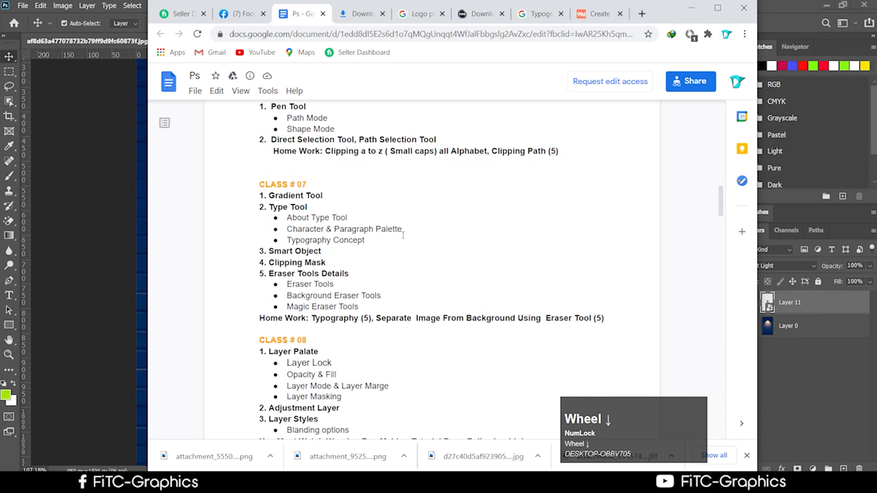
{"action": "left_click", "coordinate": [329, 263]}
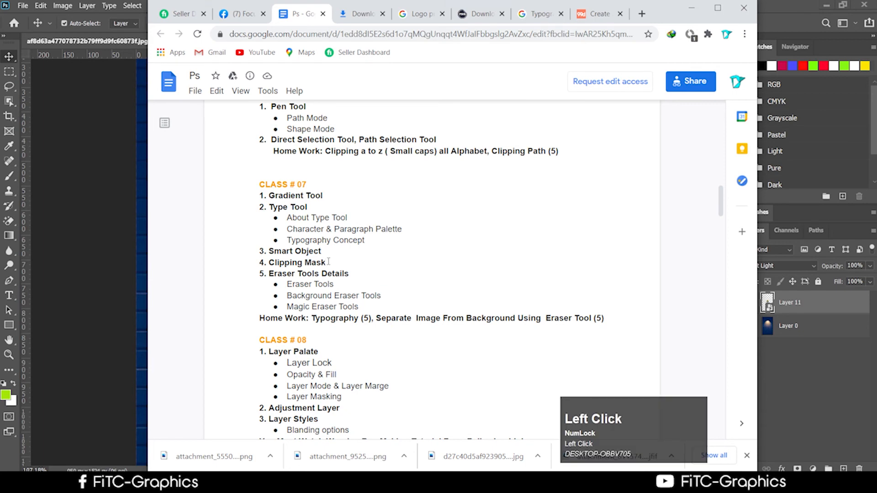
{"action": "left_click_drag", "start_coordinate": [658, 21], "coordinate": [334, 167]}
Step: Back in Photoshop, hide the Puffin logo layer (Layer 11)
{"action": "left_click", "coordinate": [488, 167]}
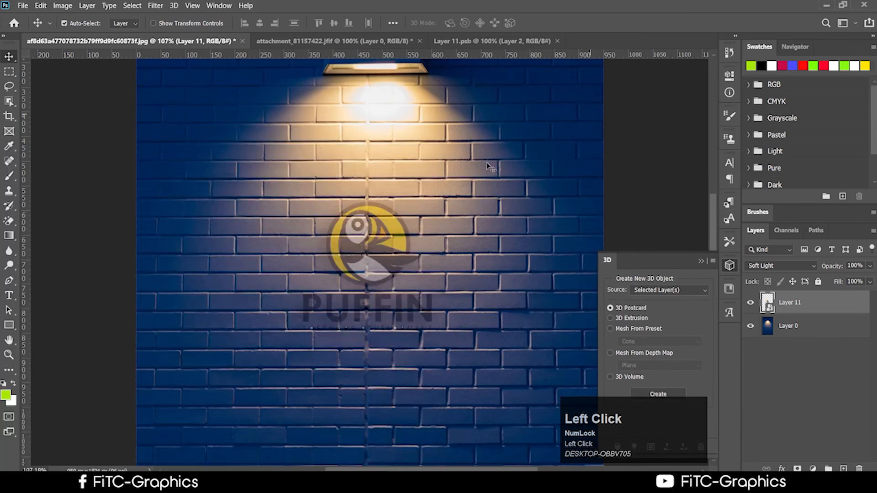
{"action": "scroll", "coordinate": [378, 230], "scroll_direction": "up", "scroll_amount": 3}
{"action": "scroll", "coordinate": [387, 262], "scroll_direction": "down", "scroll_amount": 4}
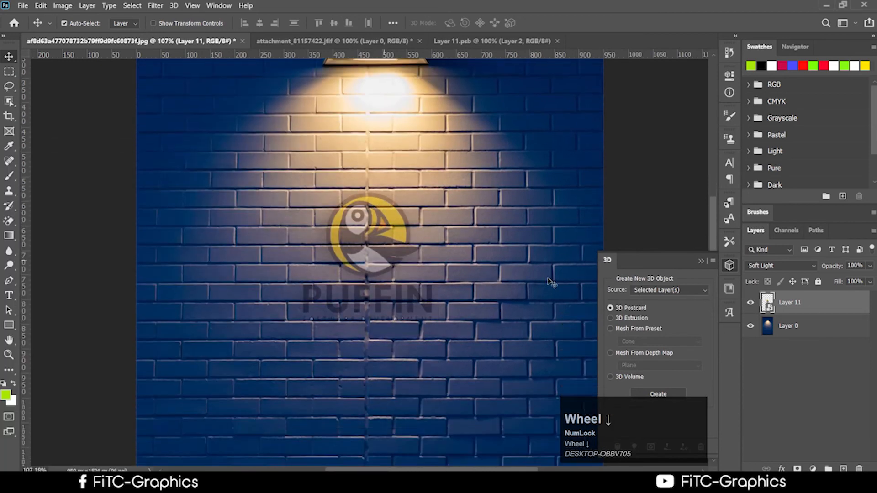
{"action": "left_click", "coordinate": [751, 303]}
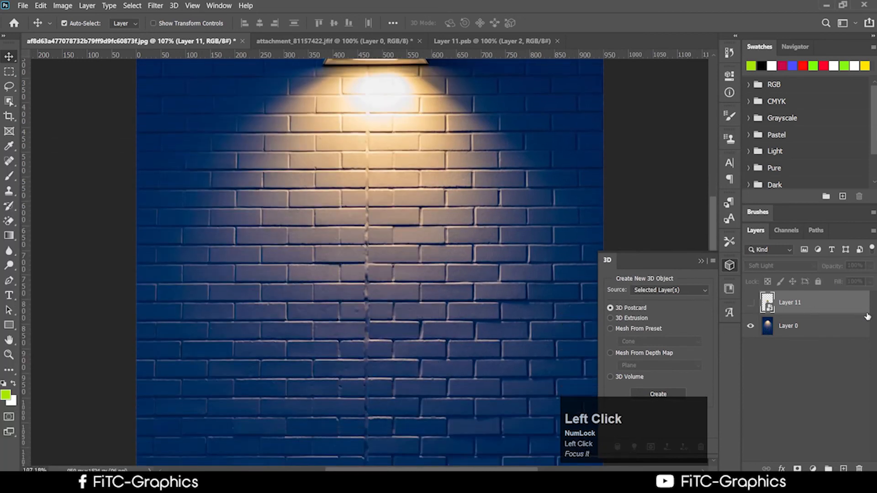
{"action": "scroll", "coordinate": [152, 196], "scroll_direction": "up", "scroll_amount": 3}
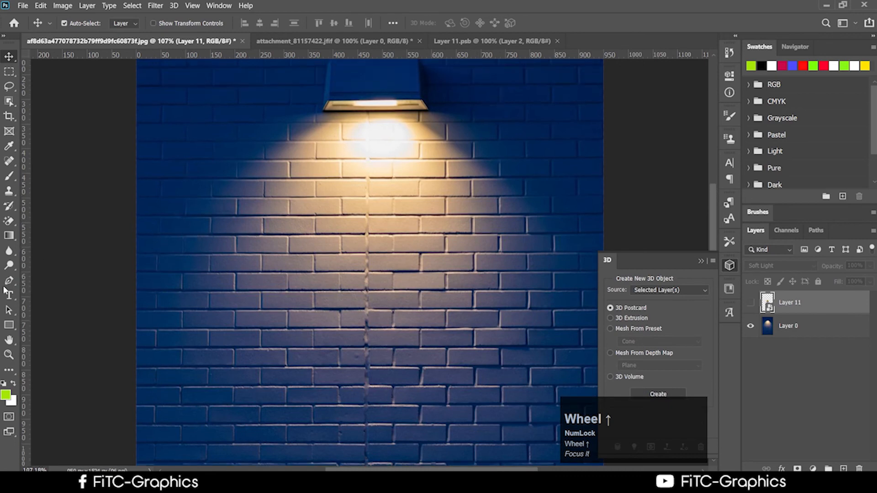
Step: Draw a 429×302 px lime-green rectangle below the lamp, then hide it
{"action": "left_click_drag", "start_coordinate": [3, 323], "coordinate": [50, 326]}
{"action": "left_click_drag", "start_coordinate": [287, 221], "coordinate": [498, 368]}
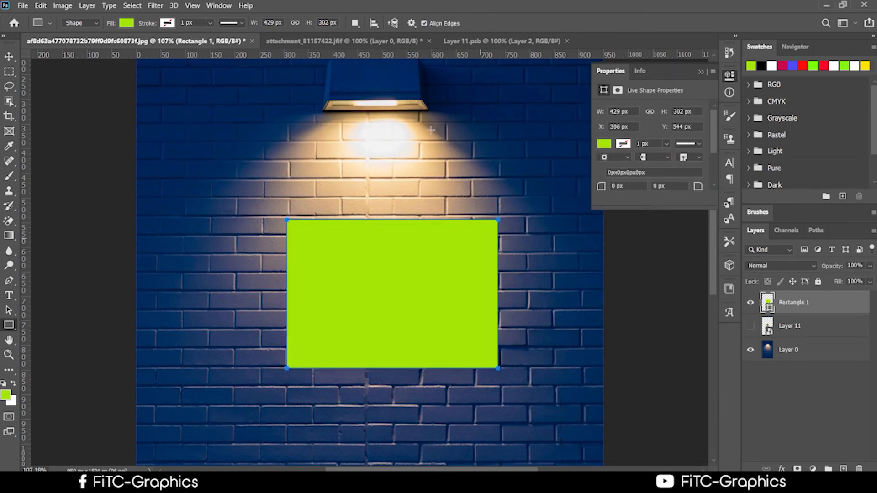
{"action": "left_click", "coordinate": [9, 56]}
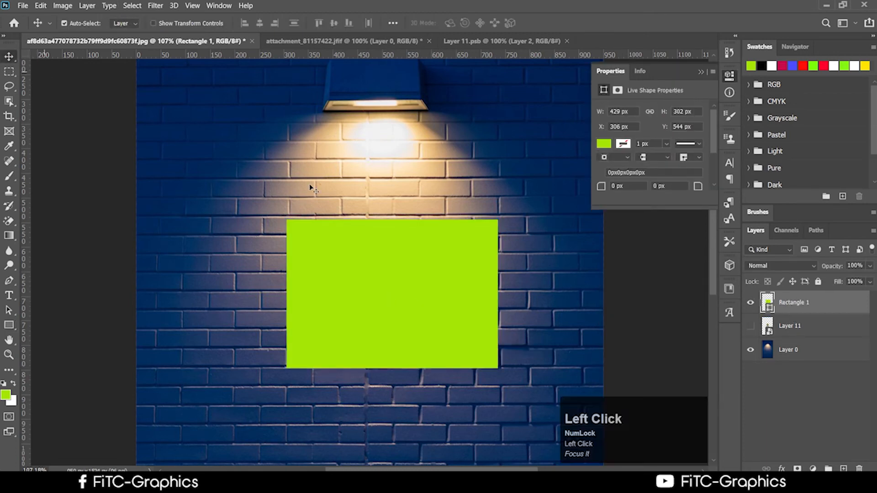
{"action": "left_click", "coordinate": [752, 306]}
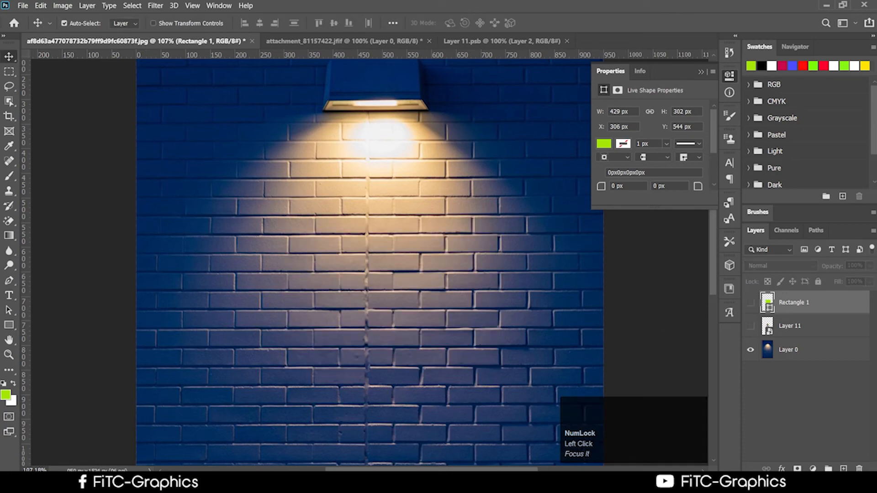
{"action": "left_click", "coordinate": [87, 483]}
Step: Place THE DOOR RISING logo (d27c40 file) from Downloads onto the wall canvas
{"action": "left_click", "coordinate": [209, 453]}
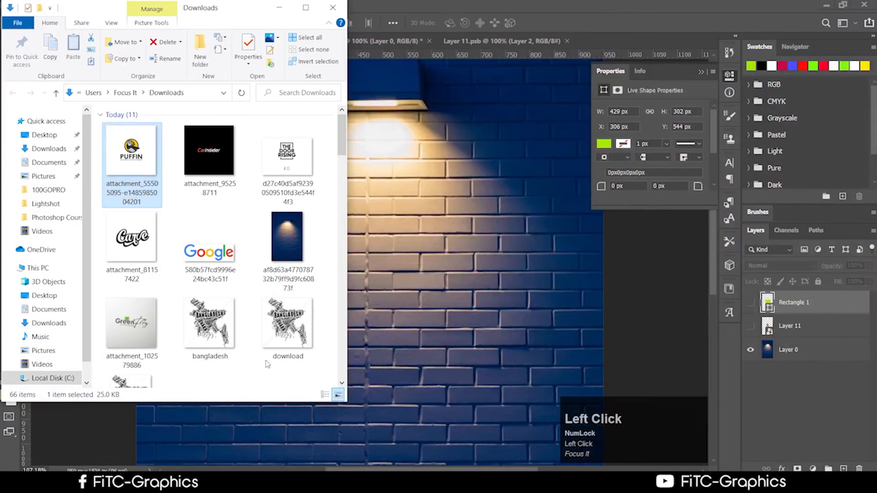
{"action": "left_click", "coordinate": [282, 323]}
{"action": "left_click_drag", "start_coordinate": [287, 158], "coordinate": [425, 249]}
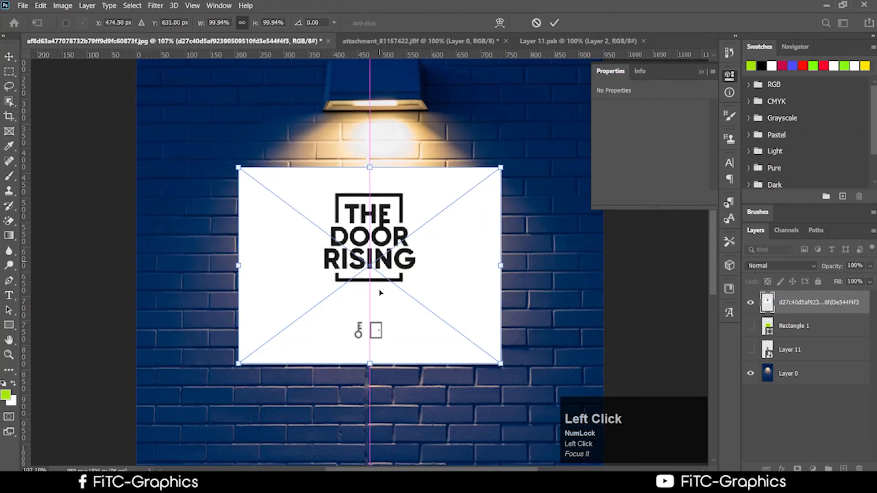
{"action": "left_click", "coordinate": [555, 23]}
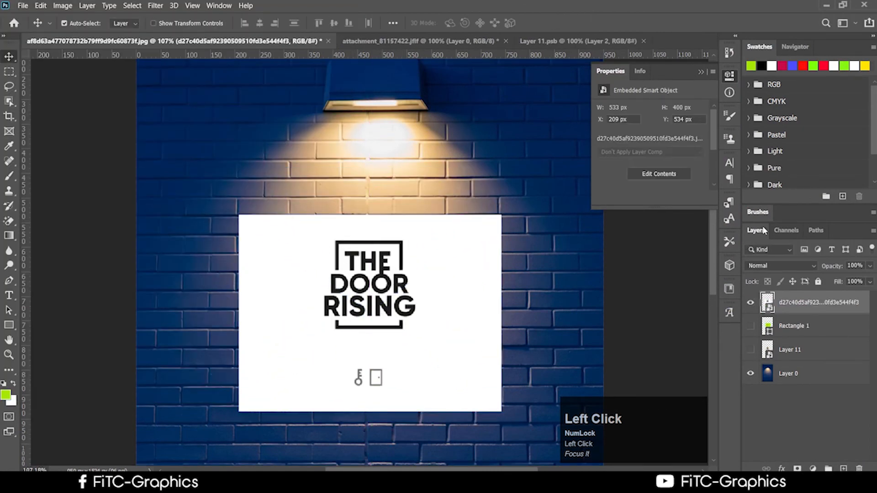
Step: Blend the logo in Darker Color mode and move it higher into the lamplight
{"action": "left_click", "coordinate": [771, 266]}
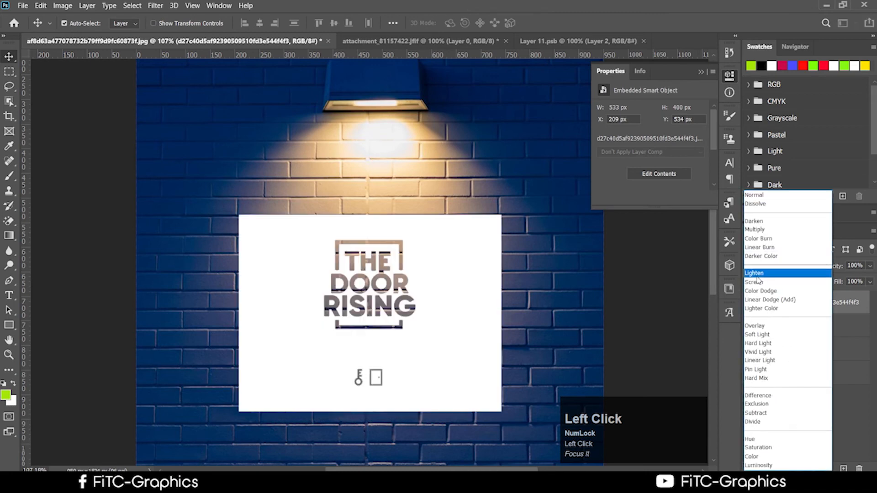
{"action": "left_click", "coordinate": [760, 256]}
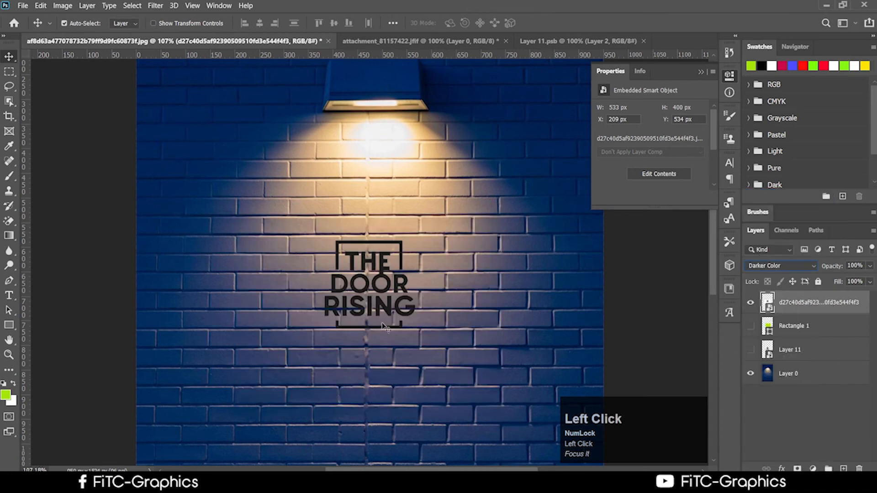
{"action": "scroll", "coordinate": [384, 326], "scroll_direction": "up", "scroll_amount": 1}
{"action": "left_click_drag", "start_coordinate": [371, 301], "coordinate": [366, 277]}
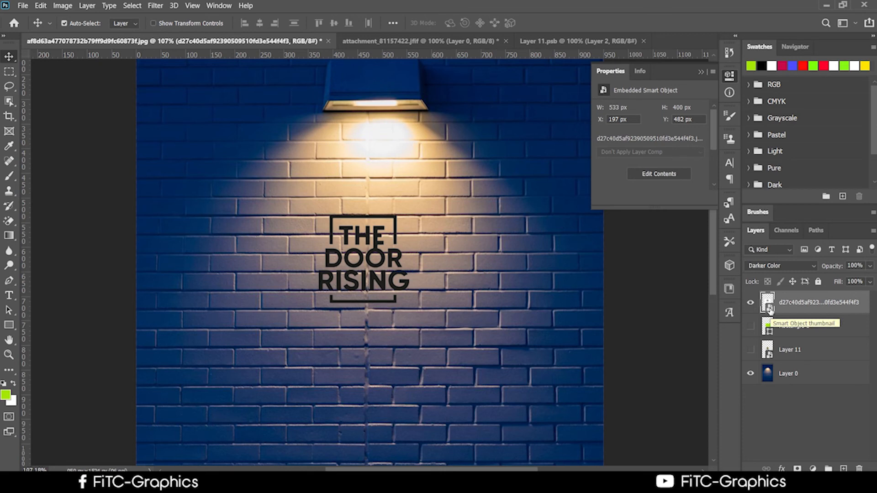
{"action": "right_click", "coordinate": [800, 304]}
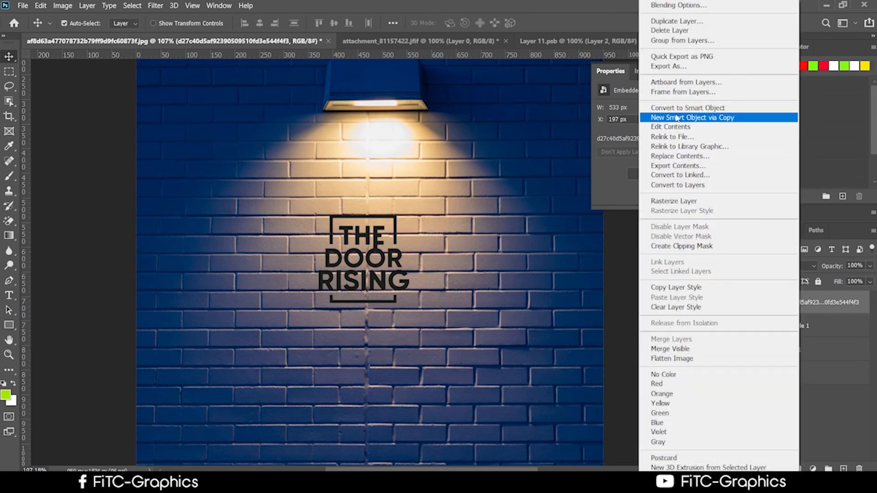
{"action": "left_click", "coordinate": [809, 298]}
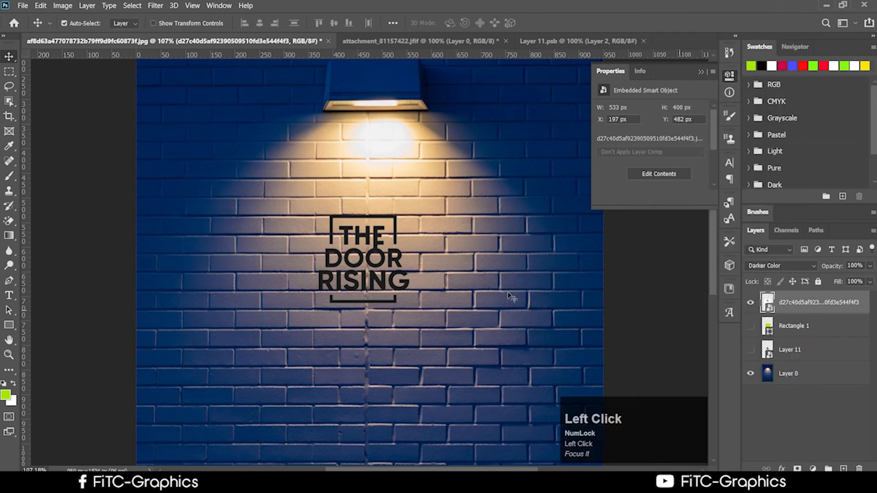
Step: Try erasing the logo with the Eraser and dismiss the smart-object error
{"action": "left_click", "coordinate": [5, 225]}
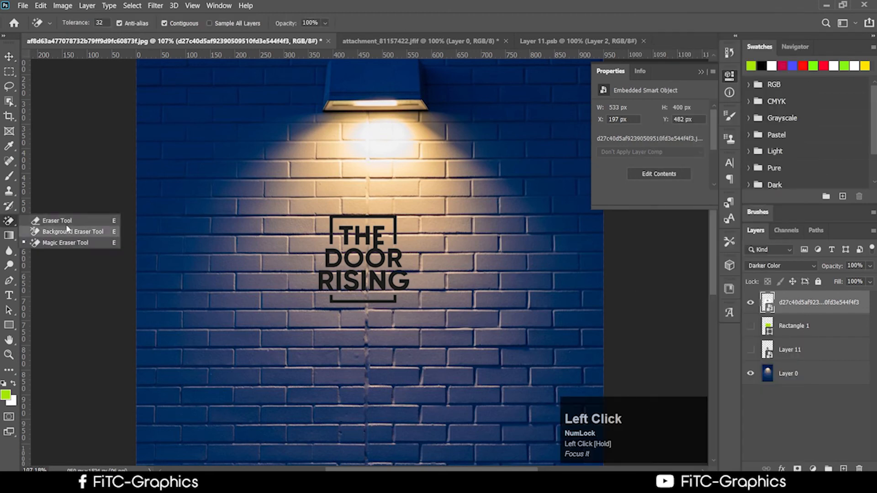
{"action": "left_click", "coordinate": [45, 222]}
{"action": "left_click", "coordinate": [380, 309]}
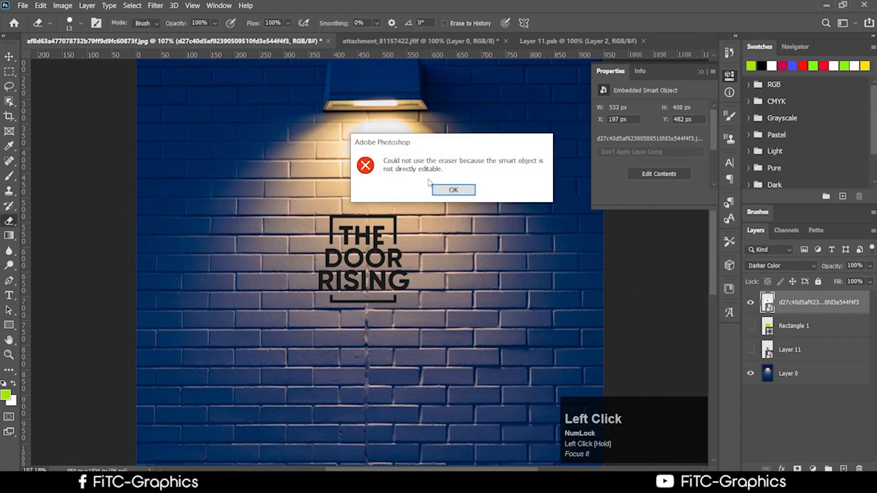
{"action": "left_click", "coordinate": [450, 189]}
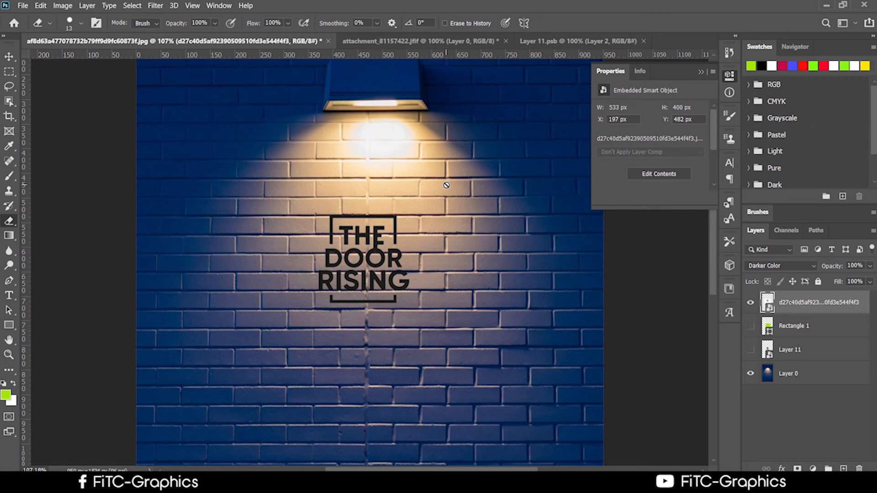
Step: Rasterize THE DOOR RISING layer, test-erase part of RISING, and undo it
{"action": "right_click", "coordinate": [824, 306]}
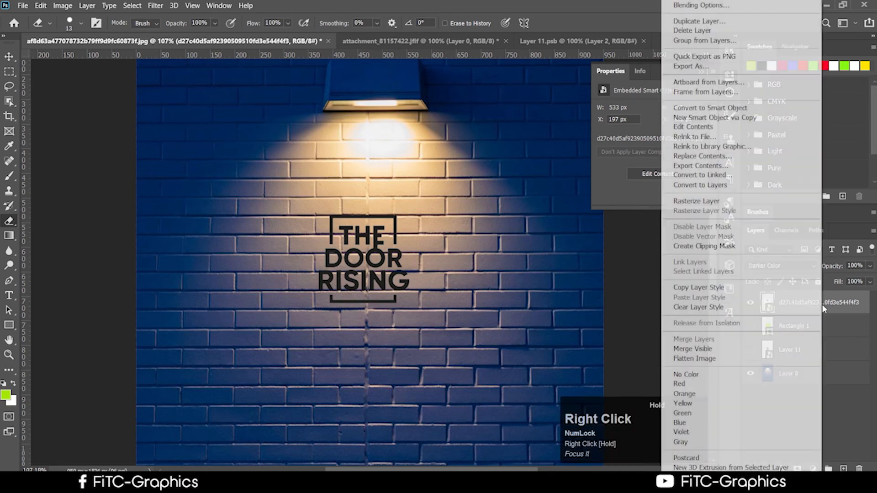
{"action": "left_click", "coordinate": [708, 201]}
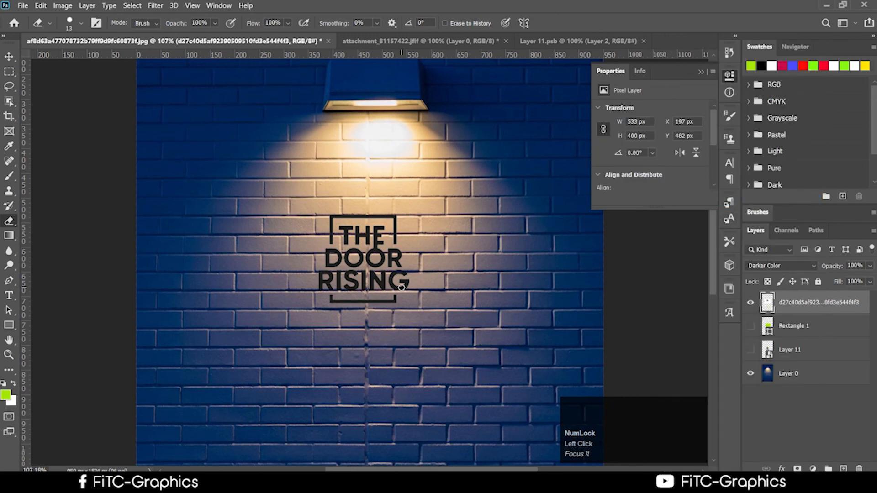
{"action": "mouse_move", "coordinate": [410, 286]}
{"action": "left_mouse_down"}
{"action": "mouse_move", "coordinate": [372, 286]}
{"action": "mouse_move", "coordinate": [397, 294]}
{"action": "mouse_move", "coordinate": [387, 299]}
{"action": "mouse_move", "coordinate": [386, 273]}
{"action": "mouse_move", "coordinate": [350, 277]}
{"action": "mouse_move", "coordinate": [415, 274]}
{"action": "mouse_move", "coordinate": [350, 285]}
{"action": "left_mouse_up"}
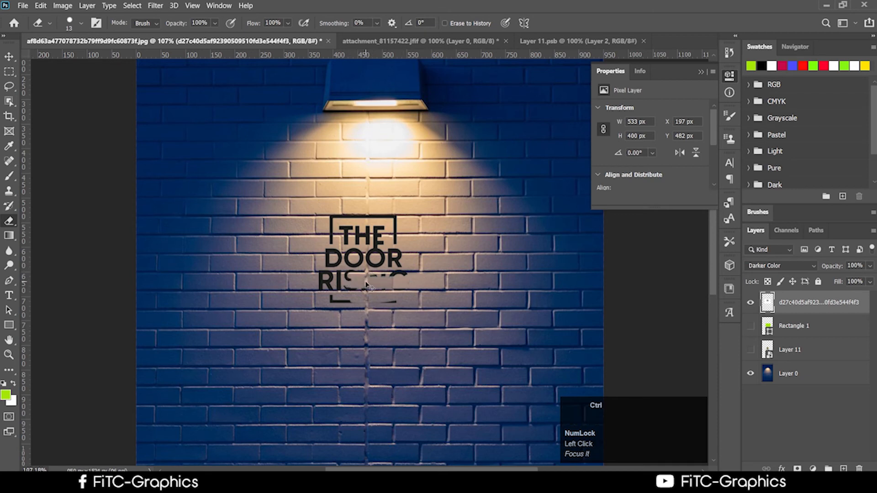
{"action": "key", "text": "ctrl+z"}
{"action": "key", "text": "ctrl+z"}
{"action": "key", "text": "ctrl+z"}
{"action": "key", "text": "ctrl+z"}
{"action": "key", "text": "ctrl+z"}
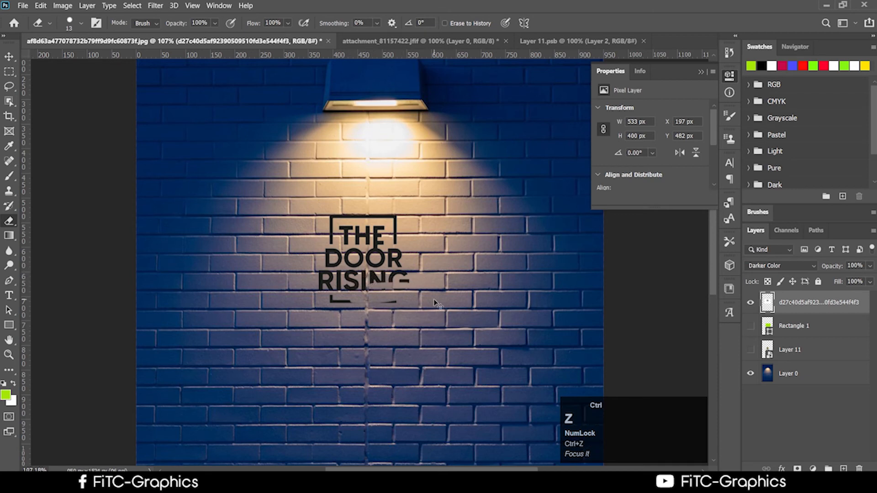
{"action": "scroll", "coordinate": [431, 302], "scroll_direction": "up", "scroll_amount": 2}
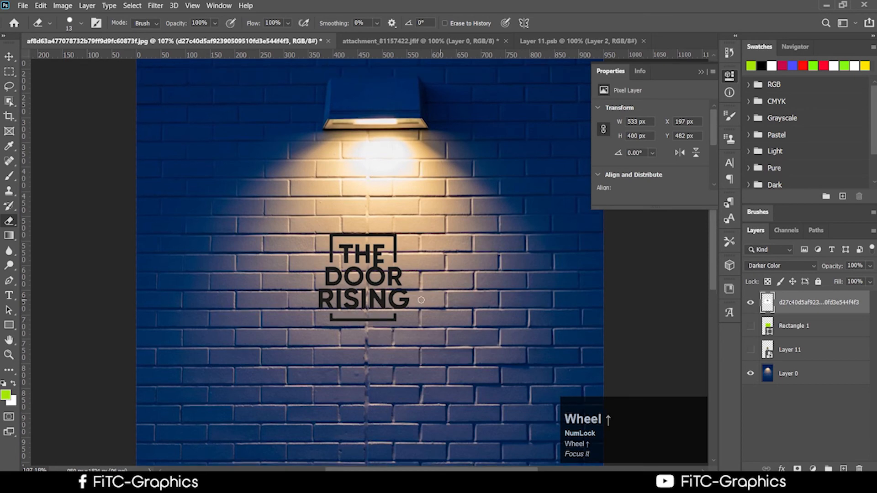
{"action": "scroll", "coordinate": [420, 300], "scroll_direction": "down", "scroll_amount": 1}
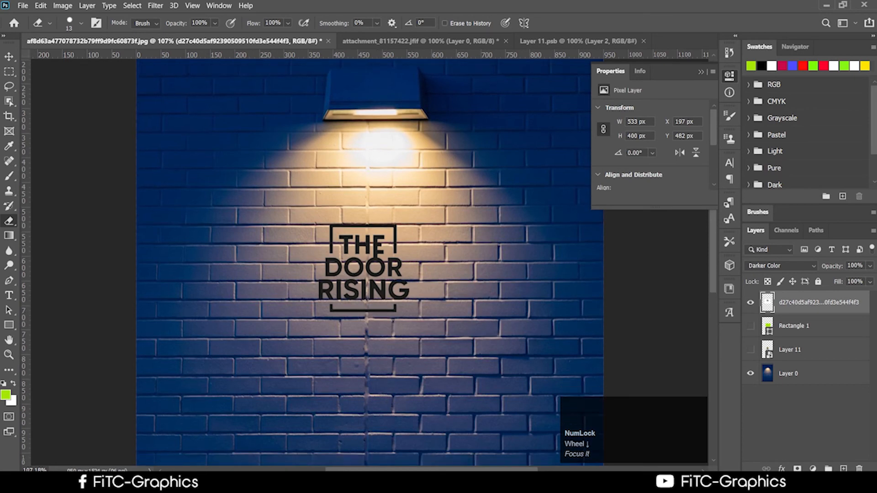
{"action": "left_click", "coordinate": [123, 482]}
Step: Place the orange picsart light-effect image from Downloads onto the wall canvas
{"action": "left_click", "coordinate": [188, 434]}
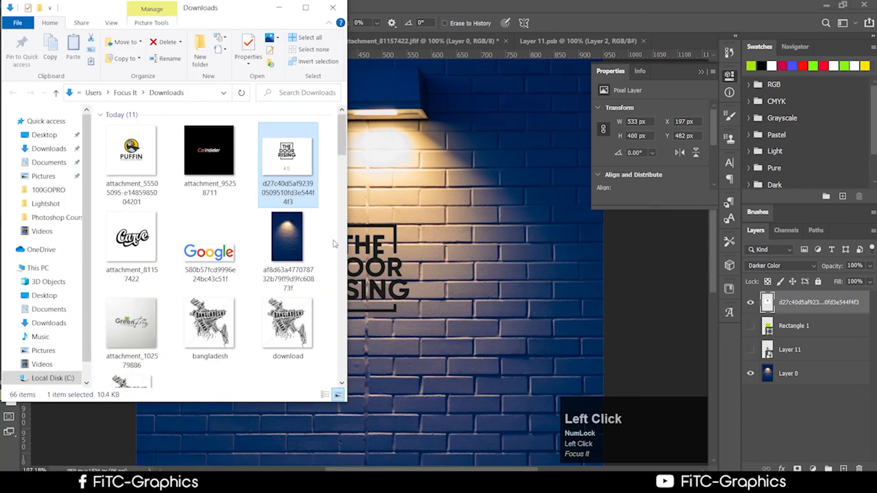
{"action": "left_click", "coordinate": [284, 232]}
{"action": "left_click_drag", "start_coordinate": [251, 16], "coordinate": [273, 3]}
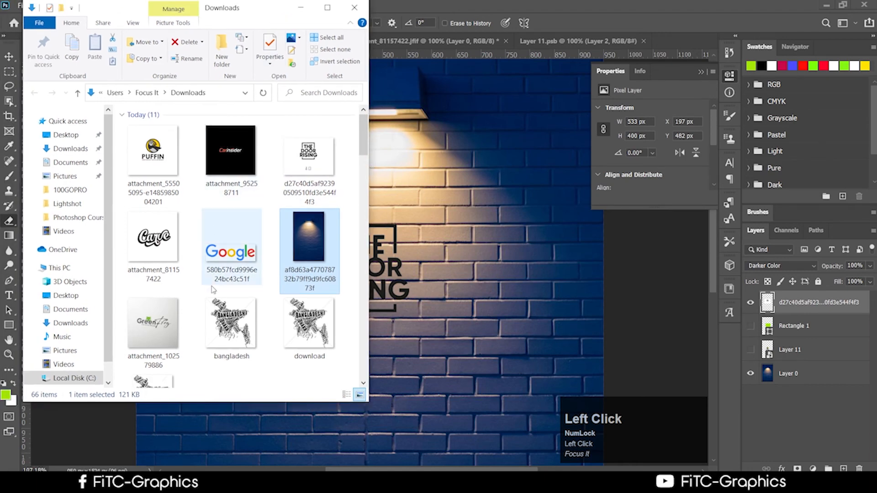
{"action": "scroll", "coordinate": [216, 302], "scroll_direction": "down", "scroll_amount": 3}
{"action": "scroll", "coordinate": [217, 307], "scroll_direction": "down", "scroll_amount": 12}
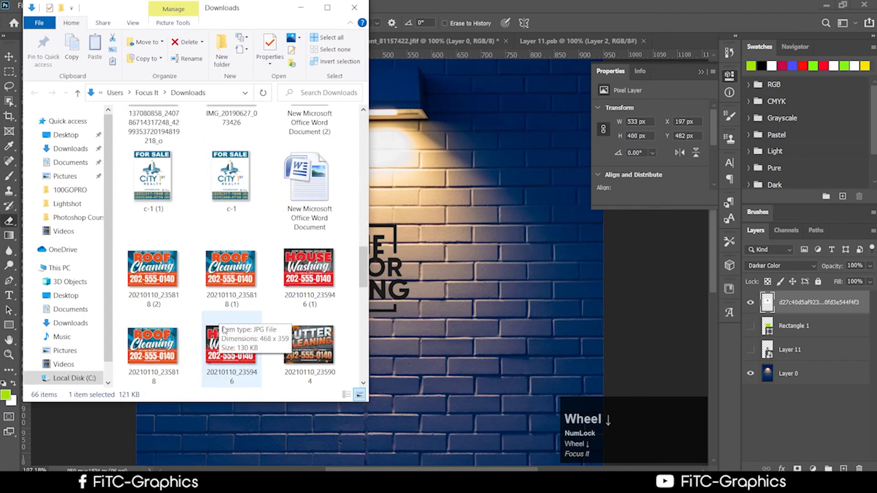
{"action": "scroll", "coordinate": [225, 338], "scroll_direction": "down", "scroll_amount": 3}
{"action": "scroll", "coordinate": [226, 336], "scroll_direction": "up", "scroll_amount": 12}
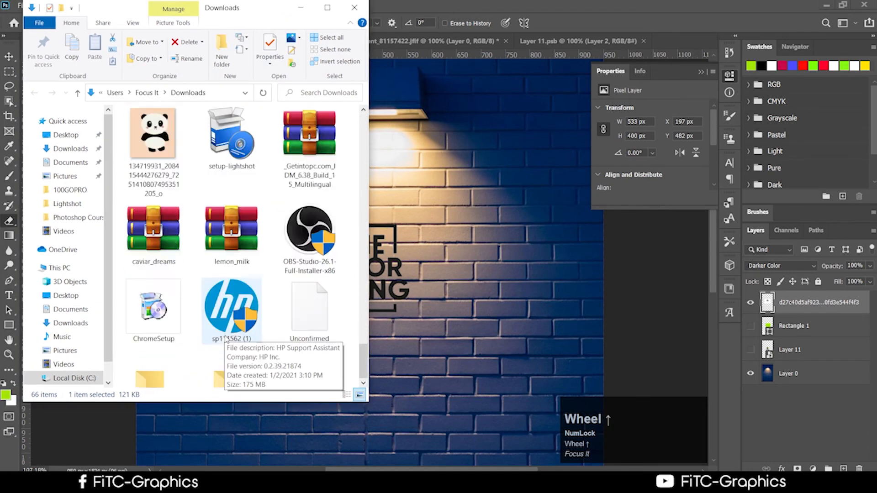
{"action": "left_click", "coordinate": [315, 199]}
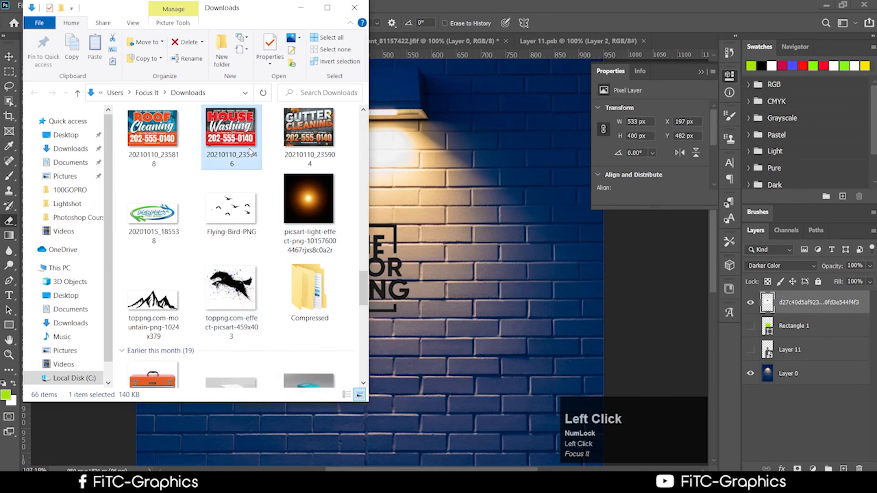
{"action": "left_click_drag", "start_coordinate": [305, 203], "coordinate": [425, 280]}
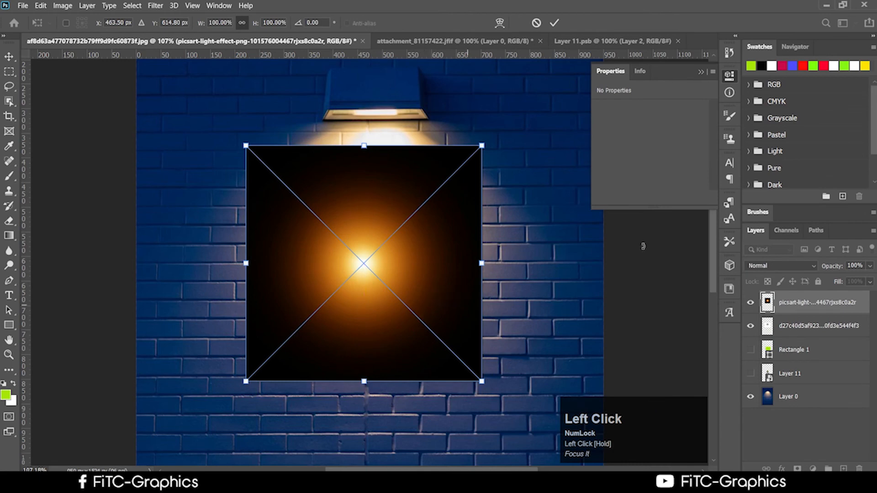
{"action": "left_click", "coordinate": [554, 23]}
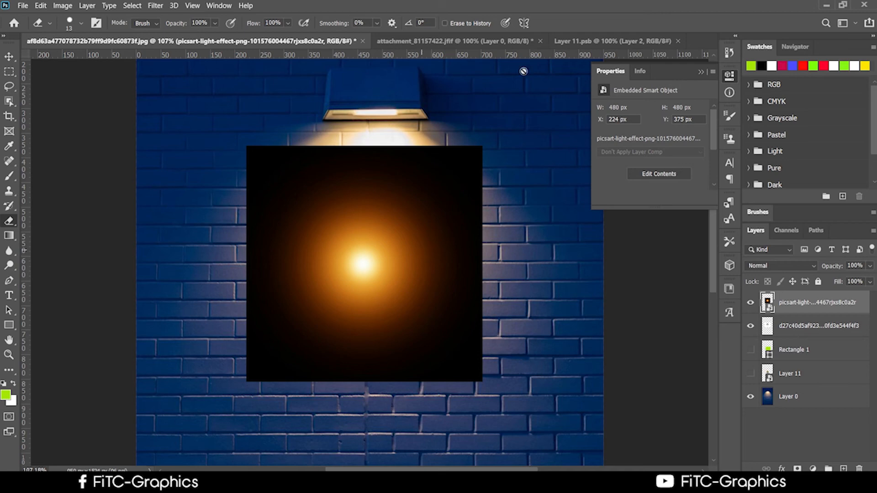
Step: Clip the light-effect image to the layer below and hide that layer
{"action": "right_click", "coordinate": [810, 307]}
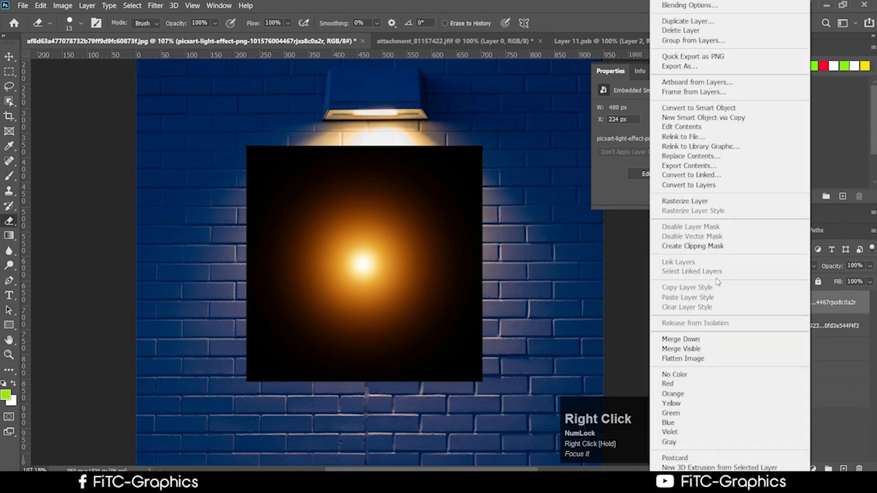
{"action": "left_click", "coordinate": [722, 247]}
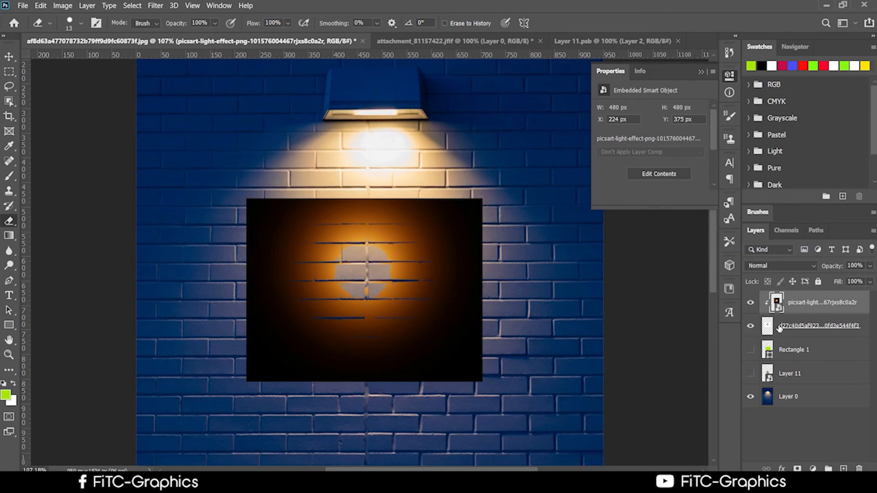
{"action": "left_click", "coordinate": [751, 327]}
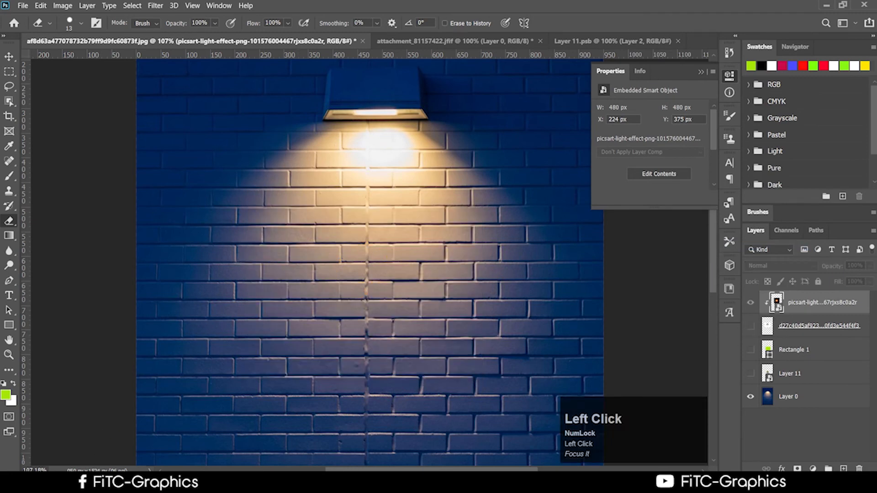
Step: Draw a perfect lime-green circle with the Ellipse Tool and move it up under the lamp
{"action": "mouse_move", "coordinate": [116, 482]}
{"action": "left_click", "coordinate": [180, 445]}
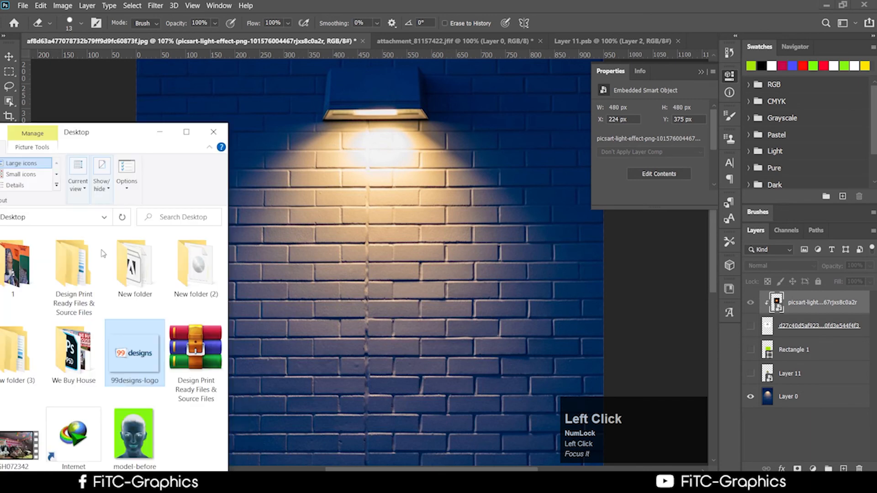
{"action": "left_click", "coordinate": [159, 132]}
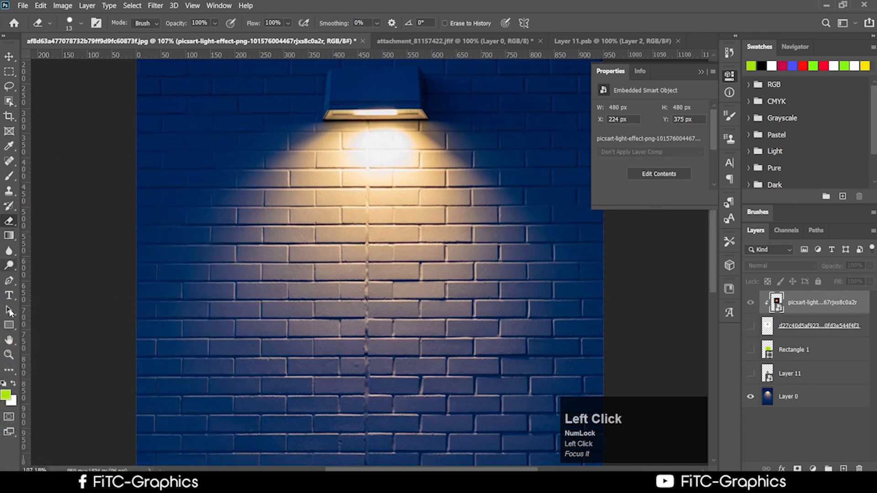
{"action": "left_click_drag", "start_coordinate": [9, 324], "coordinate": [59, 346]}
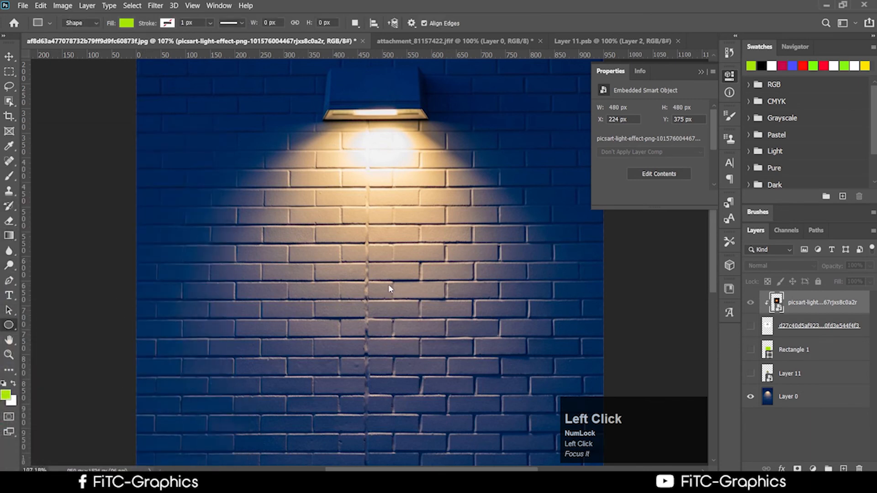
{"action": "left_click_drag", "start_coordinate": [315, 227], "coordinate": [476, 389]}
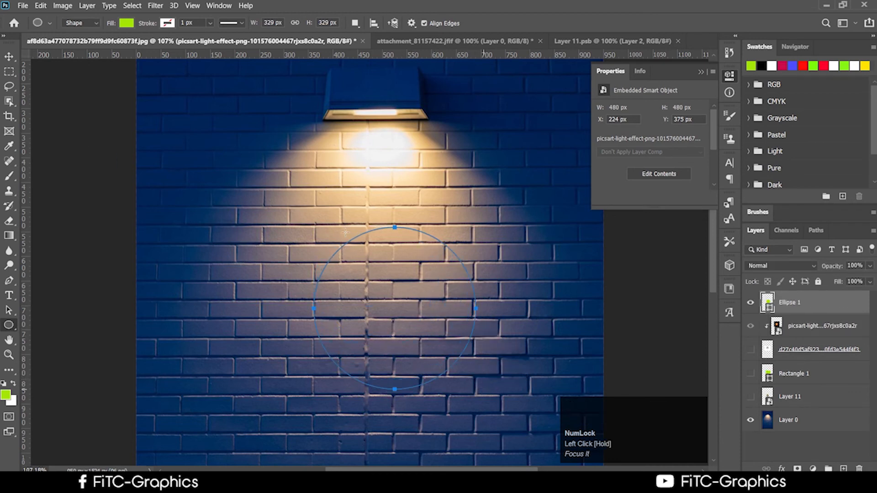
{"action": "left_click", "coordinate": [9, 56]}
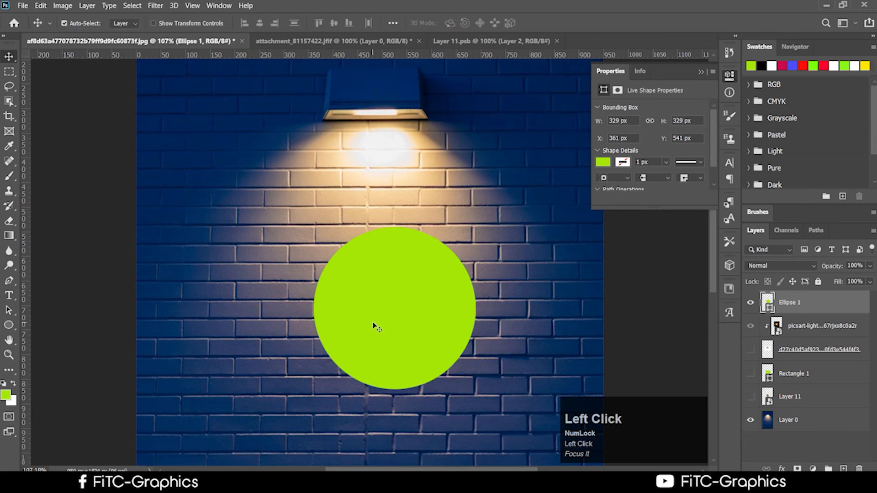
{"action": "left_click_drag", "start_coordinate": [373, 321], "coordinate": [342, 284]}
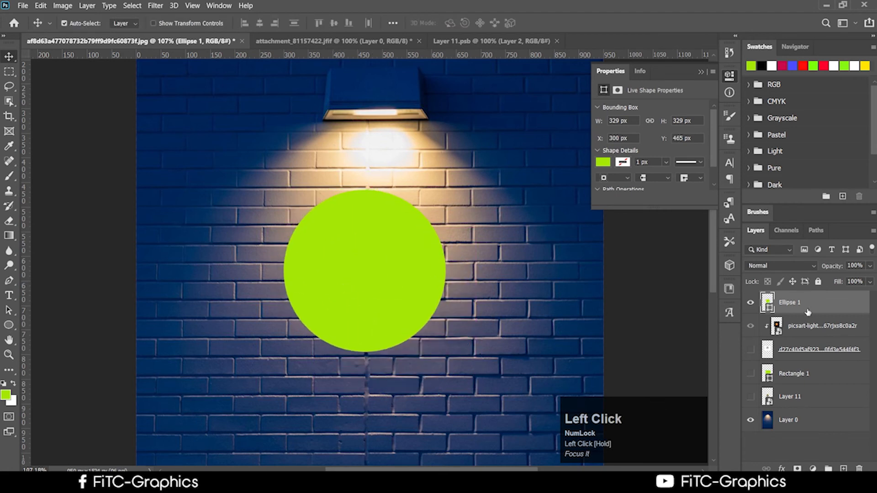
Step: Release the glow image's clipping mask and stack it above Ellipse 1
{"action": "left_click", "coordinate": [817, 336]}
{"action": "right_click", "coordinate": [826, 332]}
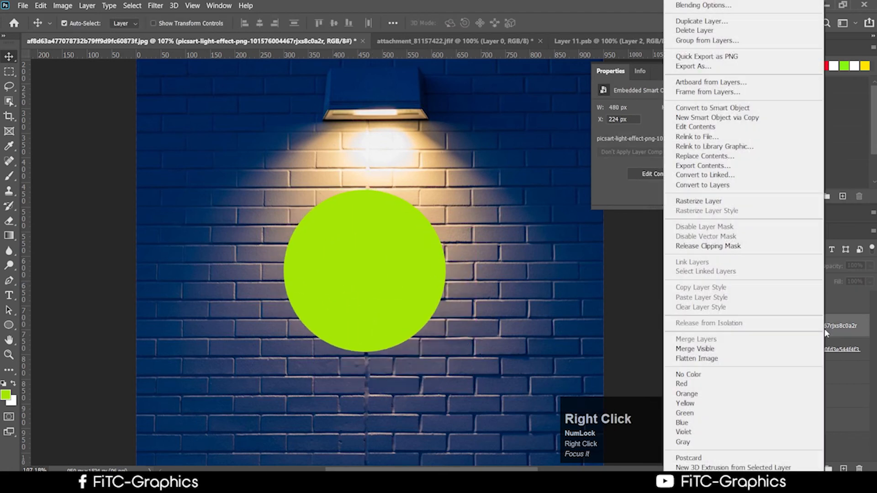
{"action": "left_click", "coordinate": [734, 247]}
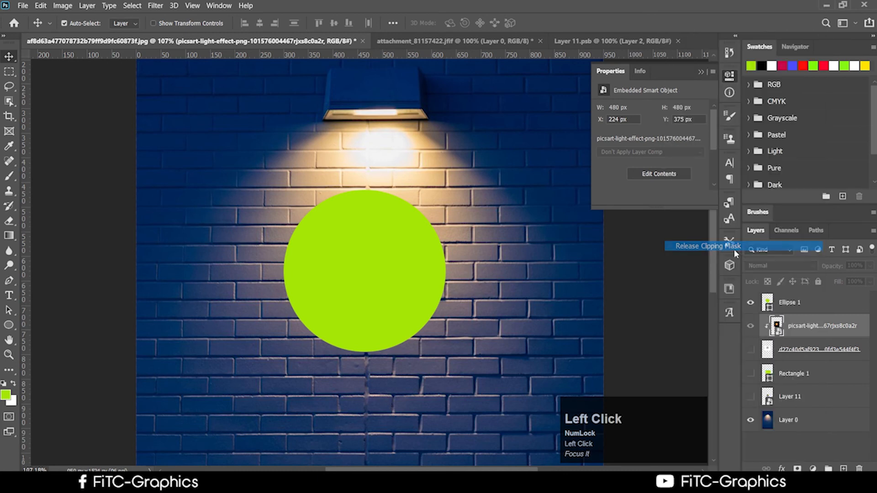
{"action": "left_click", "coordinate": [780, 345]}
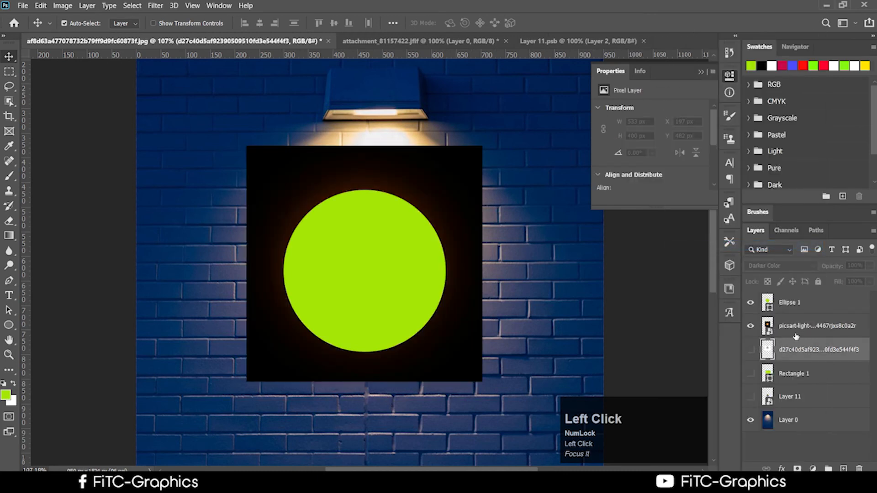
{"action": "left_click_drag", "start_coordinate": [803, 331], "coordinate": [819, 310]}
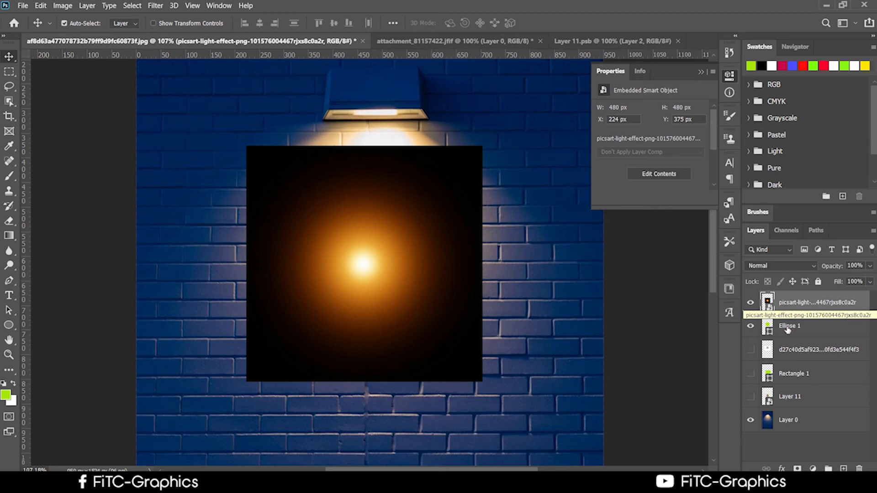
{"action": "left_click", "coordinate": [749, 303]}
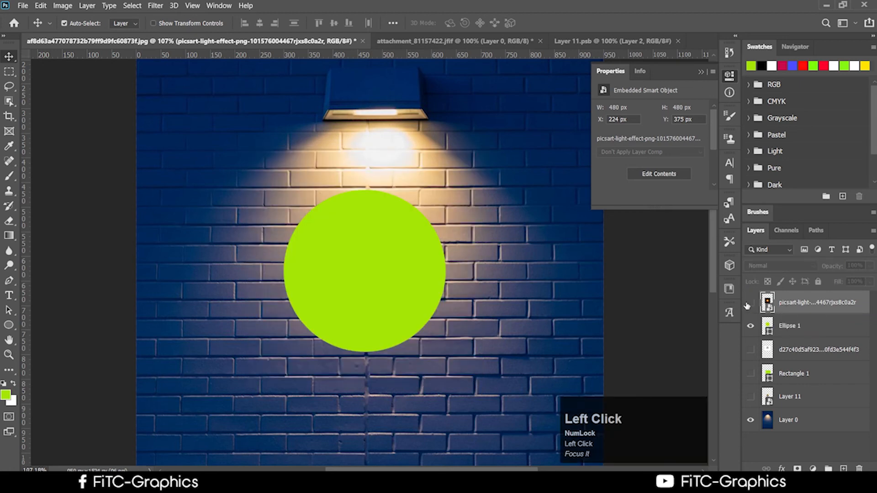
{"action": "left_click", "coordinate": [750, 303]}
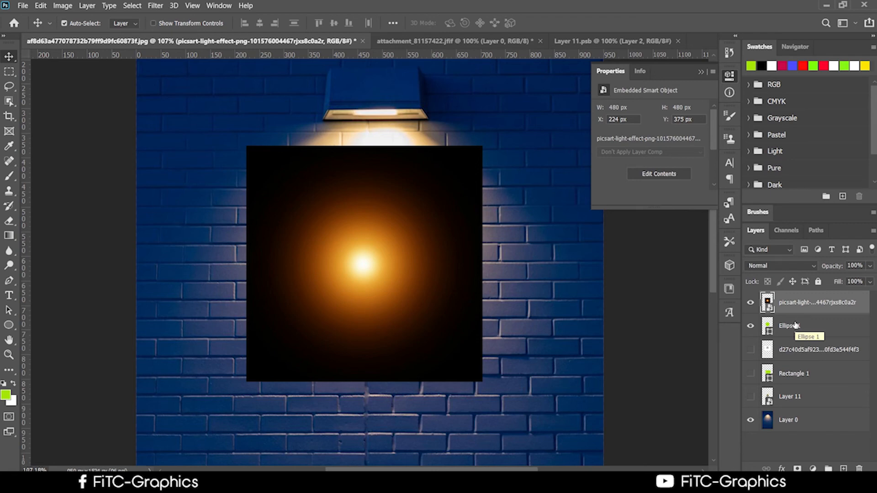
{"action": "right_click", "coordinate": [794, 302]}
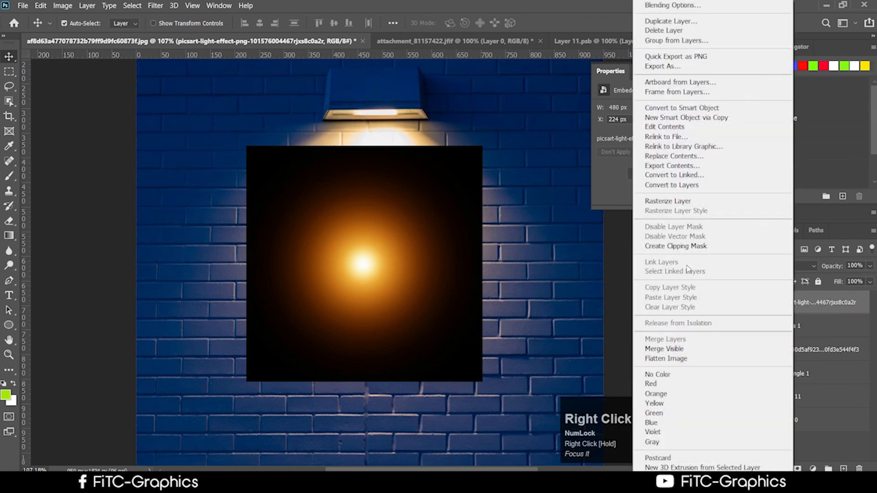
Step: Clip the orange glow into the green circle and set its blend mode to Lighten
{"action": "left_click", "coordinate": [689, 251]}
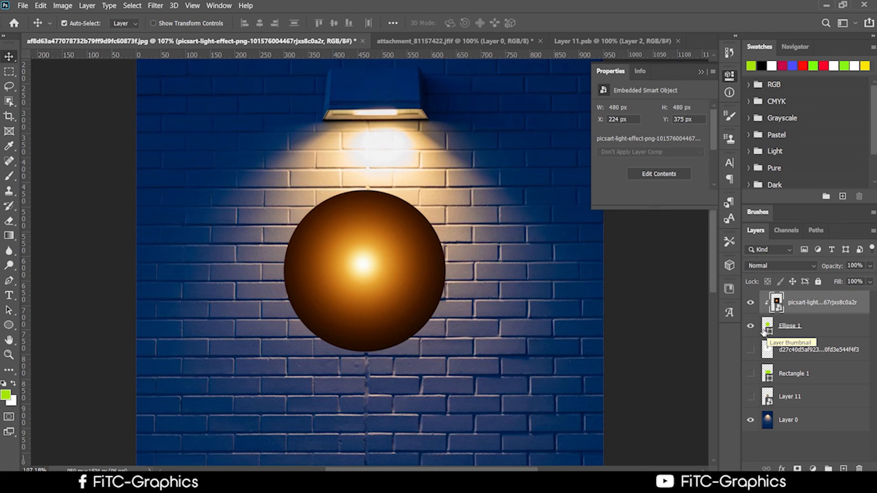
{"action": "left_click", "coordinate": [808, 302]}
{"action": "left_click", "coordinate": [780, 266]}
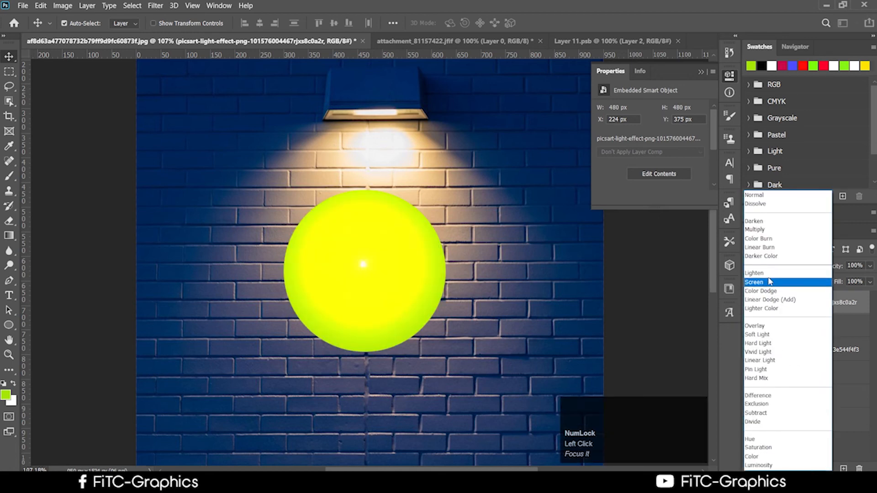
{"action": "left_click", "coordinate": [768, 274]}
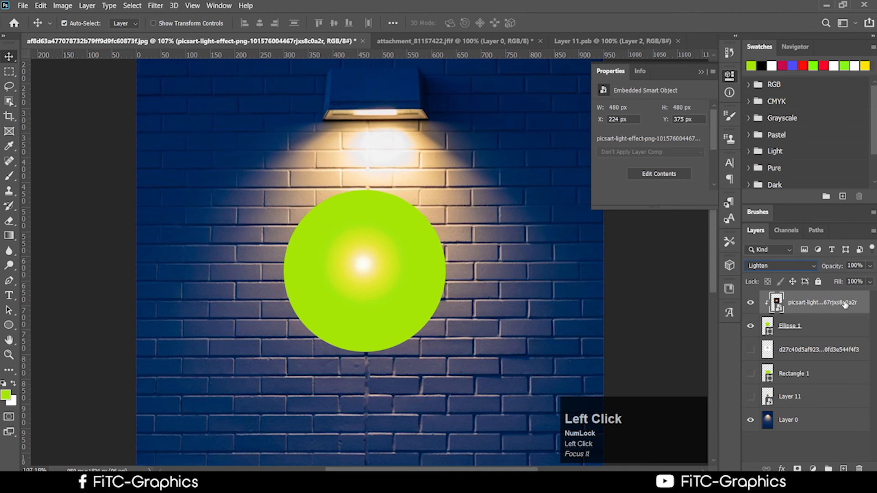
{"action": "left_click", "coordinate": [798, 326]}
{"action": "mouse_move", "coordinate": [198, 483]}
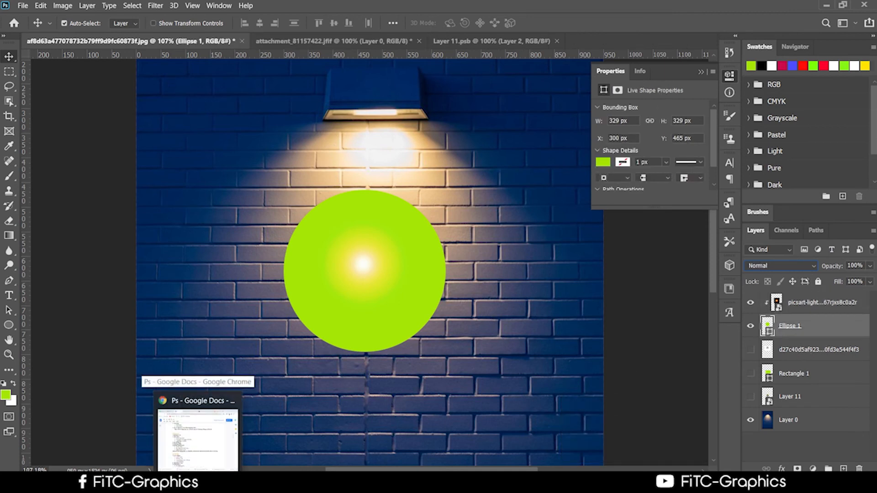
Step: Return to the Logo png image results in Chrome and preview an orange feather logo
{"action": "left_click", "coordinate": [198, 436]}
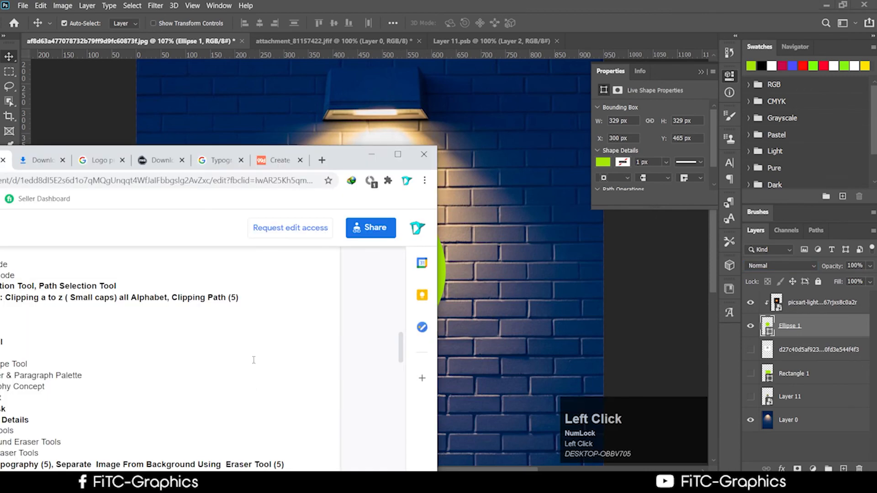
{"action": "left_click_drag", "start_coordinate": [361, 160], "coordinate": [630, 112]}
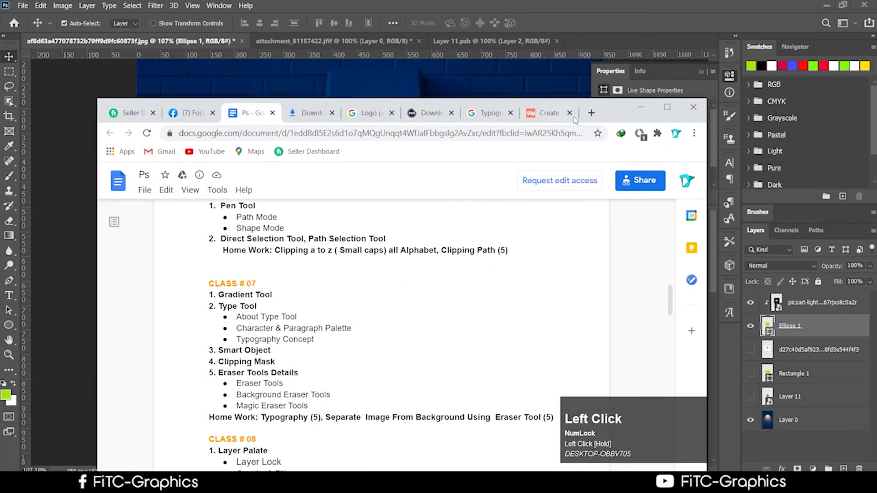
{"action": "left_click", "coordinate": [595, 113]}
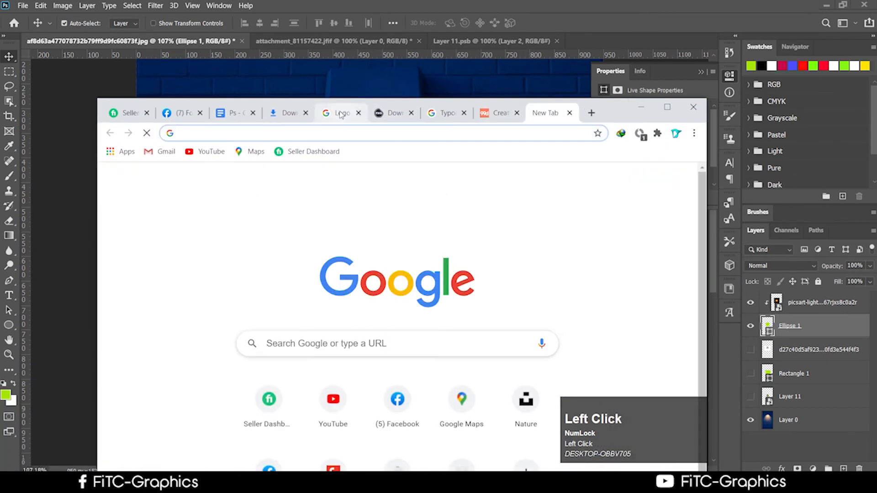
{"action": "left_click", "coordinate": [341, 115]}
{"action": "scroll", "coordinate": [541, 325], "scroll_direction": "down", "scroll_amount": 3}
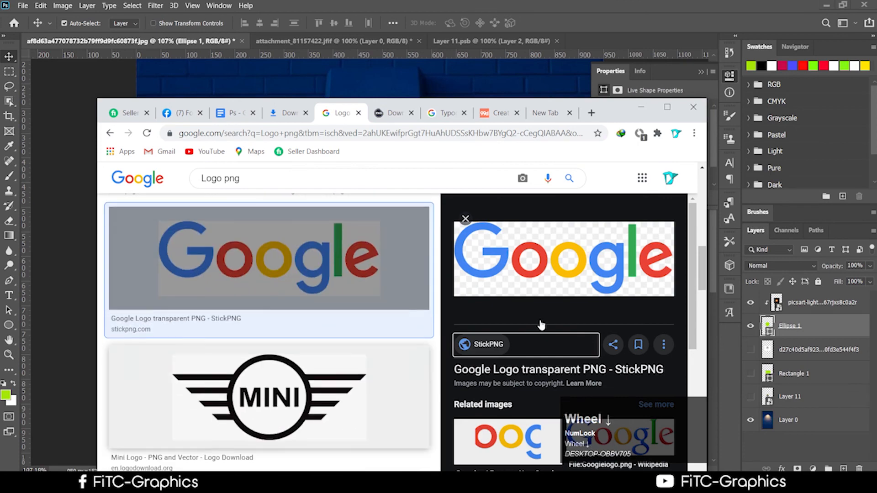
{"action": "left_click_drag", "start_coordinate": [631, 113], "coordinate": [619, 35]}
{"action": "scroll", "coordinate": [389, 290], "scroll_direction": "down", "scroll_amount": 1}
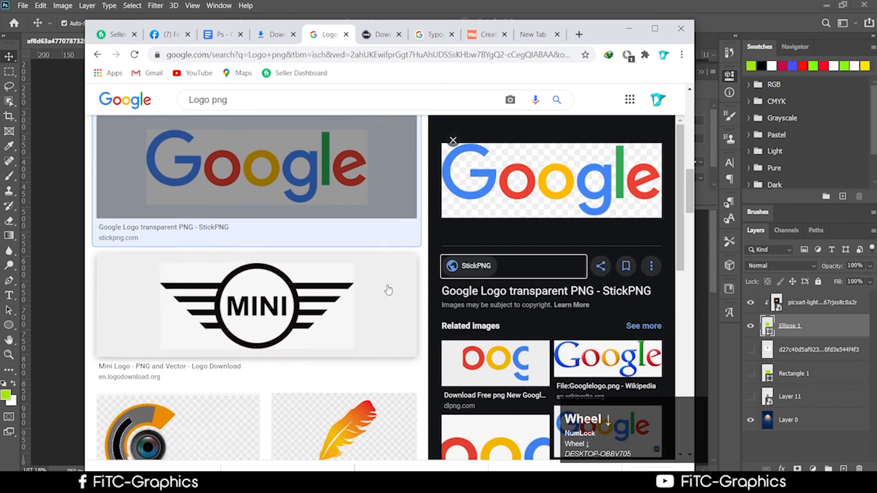
{"action": "scroll", "coordinate": [388, 290], "scroll_direction": "down", "scroll_amount": 3}
{"action": "left_click", "coordinate": [357, 302]}
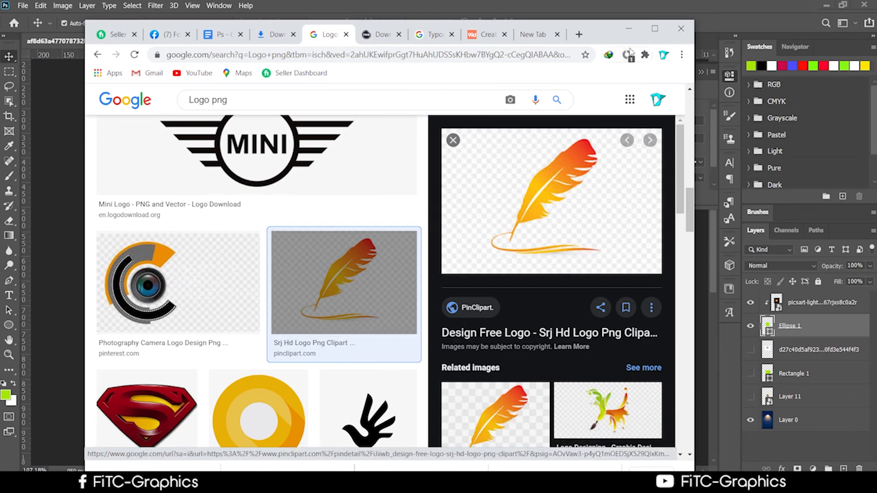
{"action": "left_click", "coordinate": [655, 29]}
Step: Preview the black Bird of prey logo and open its PNGWing page
{"action": "scroll", "coordinate": [681, 365], "scroll_direction": "down", "scroll_amount": 1}
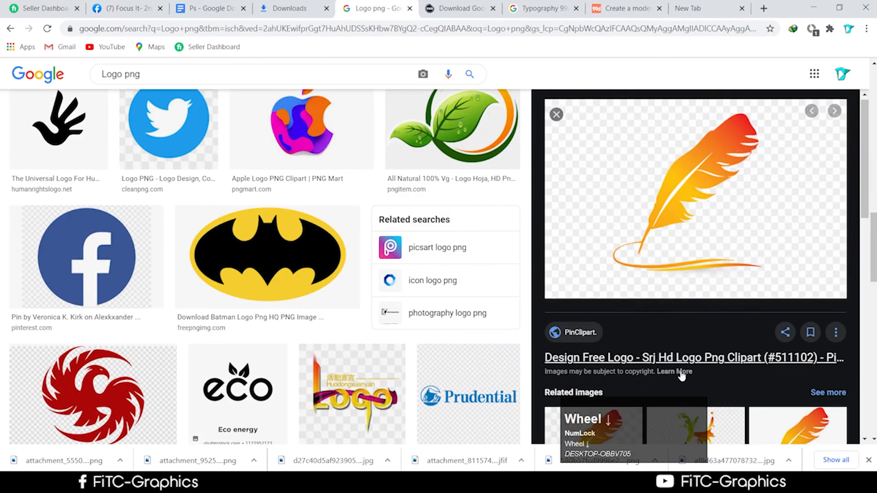
{"action": "left_click", "coordinate": [577, 279]}
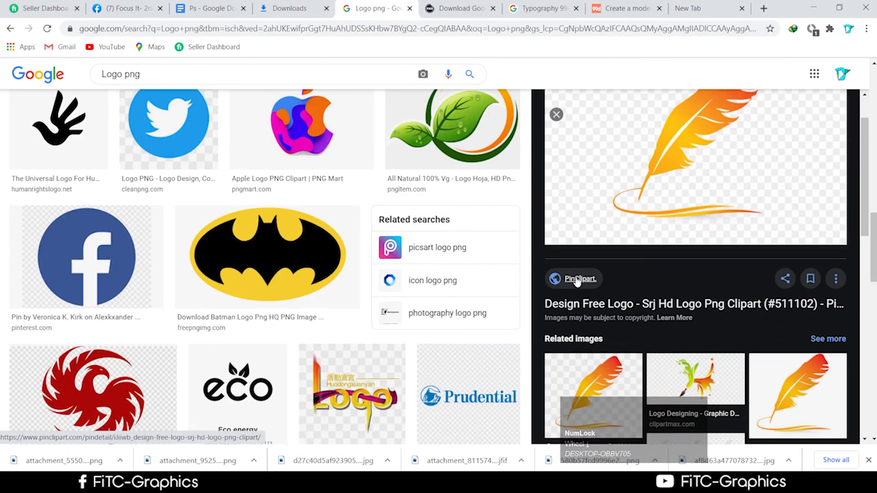
{"action": "scroll", "coordinate": [664, 253], "scroll_direction": "down", "scroll_amount": 3}
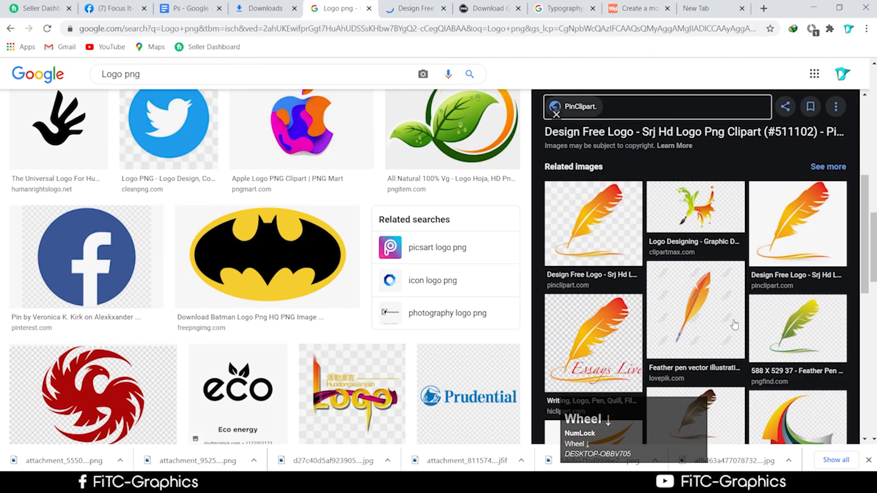
{"action": "scroll", "coordinate": [734, 324], "scroll_direction": "down", "scroll_amount": 1}
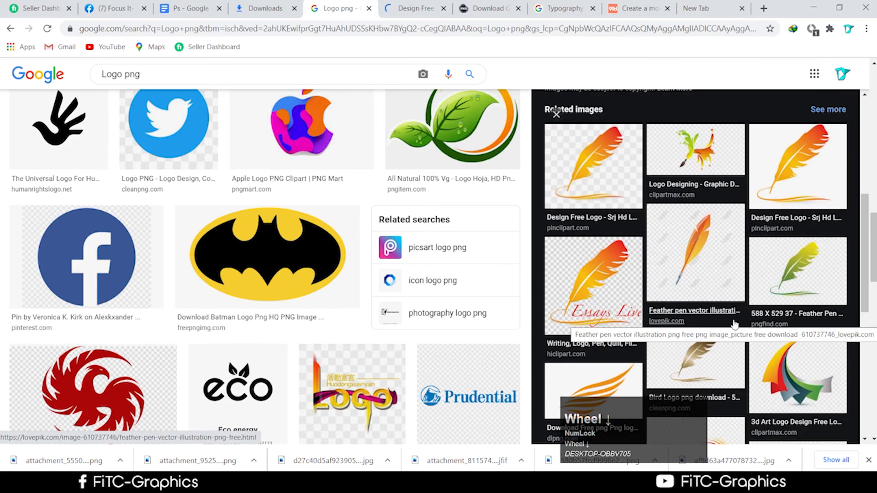
{"action": "scroll", "coordinate": [427, 311], "scroll_direction": "down", "scroll_amount": 3}
{"action": "scroll", "coordinate": [427, 311], "scroll_direction": "down", "scroll_amount": 1}
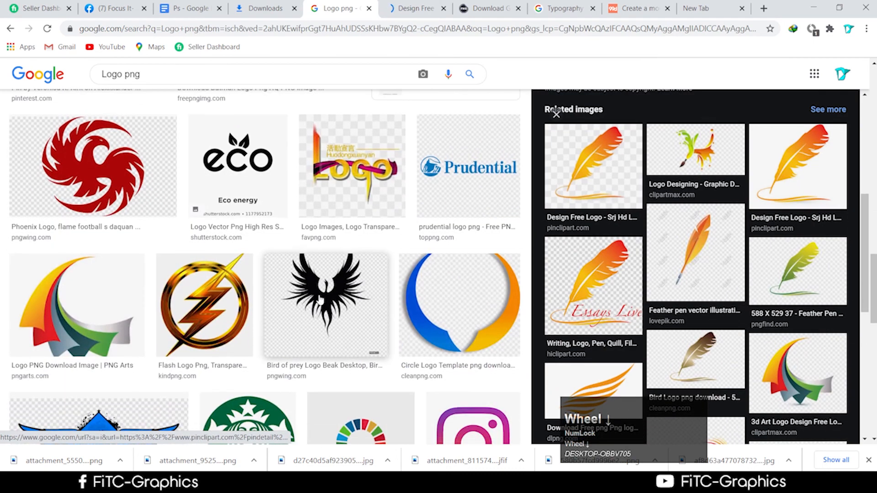
{"action": "left_click", "coordinate": [320, 301]}
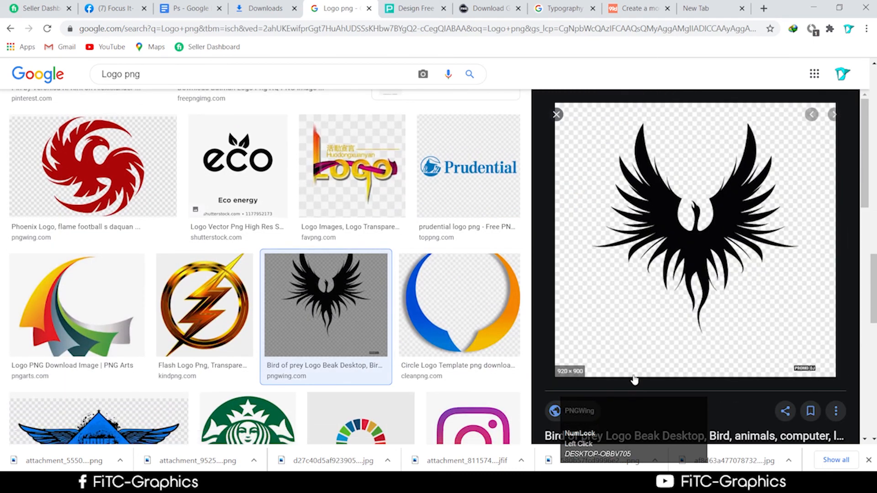
{"action": "scroll", "coordinate": [587, 325], "scroll_direction": "down", "scroll_amount": 2}
{"action": "scroll", "coordinate": [591, 316], "scroll_direction": "up", "scroll_amount": 1}
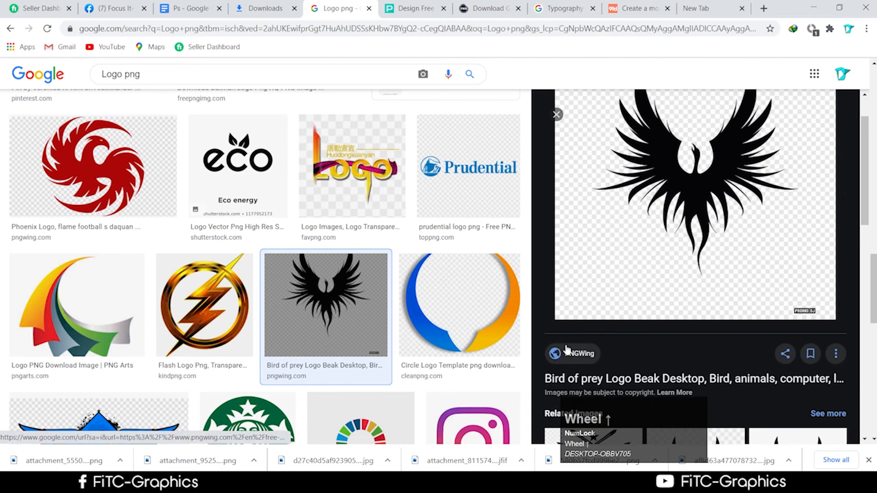
{"action": "left_click", "coordinate": [580, 365]}
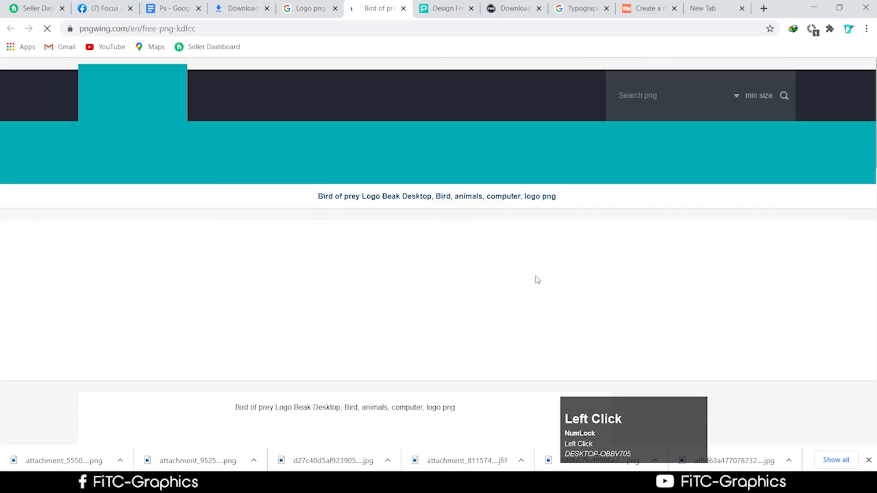
{"action": "scroll", "coordinate": [308, 261], "scroll_direction": "down", "scroll_amount": 5}
{"action": "scroll", "coordinate": [322, 270], "scroll_direction": "down", "scroll_amount": 9}
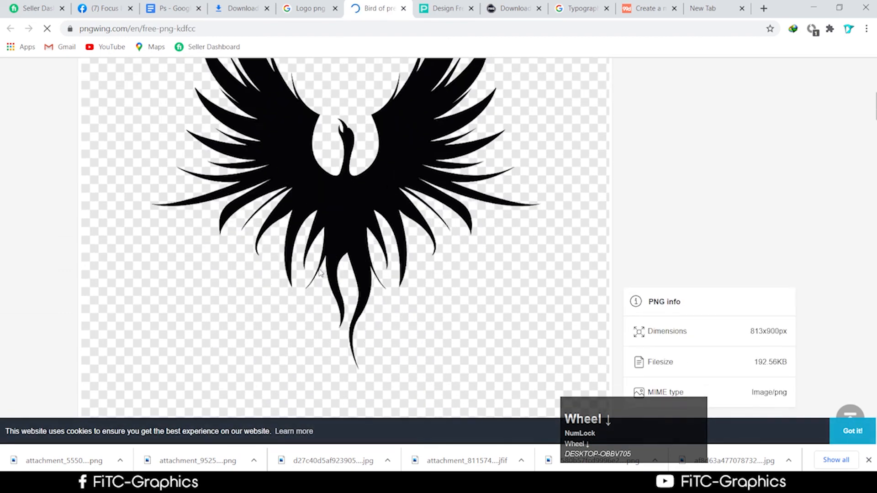
{"action": "scroll", "coordinate": [340, 268], "scroll_direction": "up", "scroll_amount": 1}
{"action": "scroll", "coordinate": [340, 267], "scroll_direction": "up", "scroll_amount": 8}
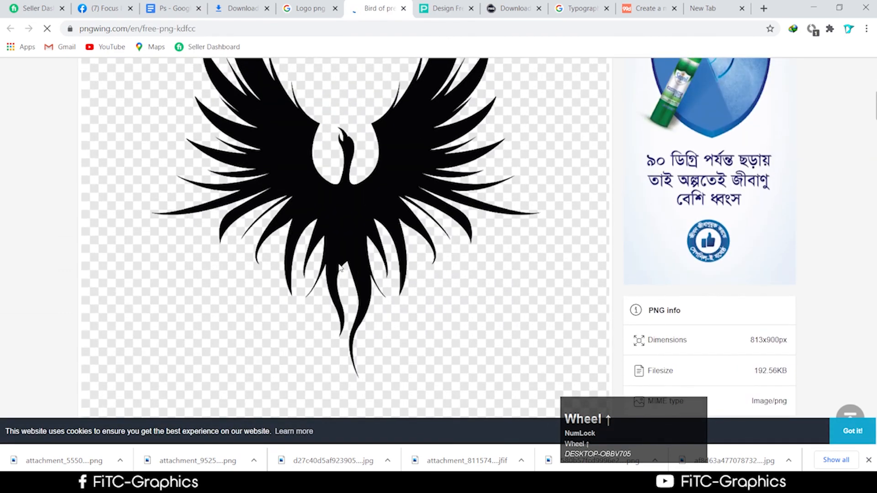
{"action": "scroll", "coordinate": [341, 268], "scroll_direction": "down", "scroll_amount": 12}
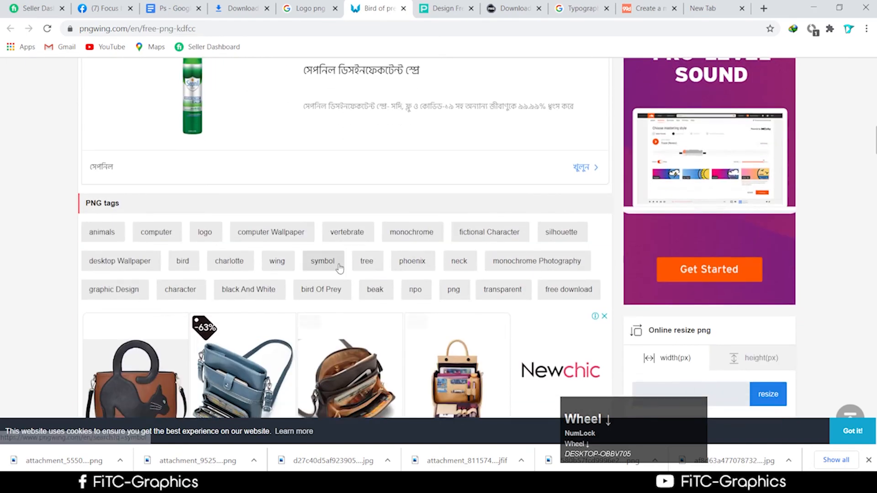
{"action": "scroll", "coordinate": [341, 268], "scroll_direction": "up", "scroll_amount": 6}
{"action": "left_click_drag", "start_coordinate": [329, 111], "coordinate": [410, 193]}
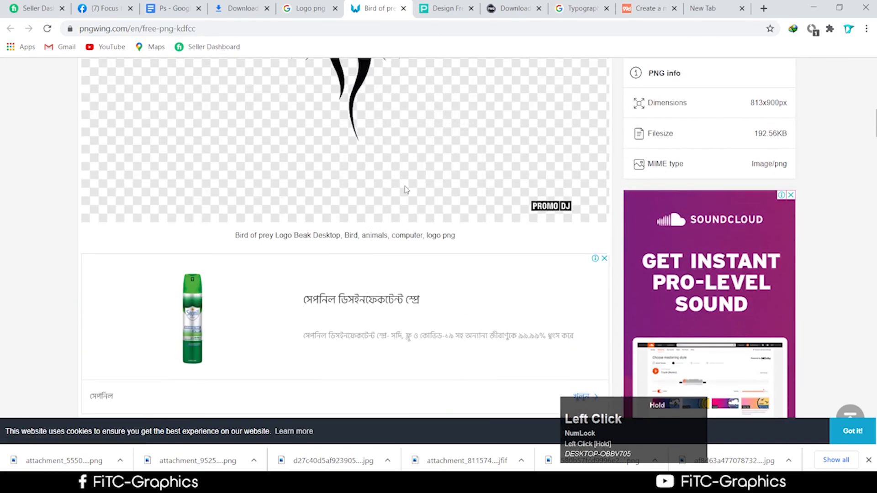
{"action": "scroll", "coordinate": [627, 318], "scroll_direction": "up", "scroll_amount": 5}
{"action": "scroll", "coordinate": [626, 319], "scroll_direction": "down", "scroll_amount": 6}
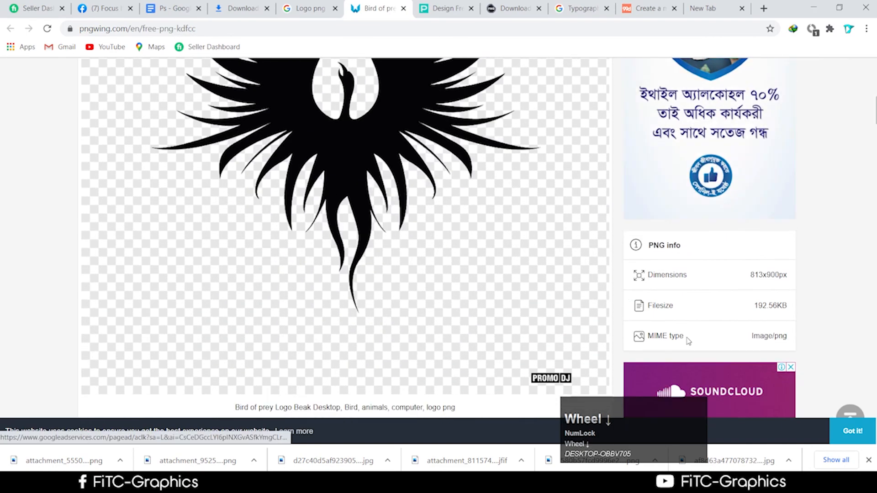
{"action": "scroll", "coordinate": [674, 229], "scroll_direction": "down", "scroll_amount": 5}
{"action": "scroll", "coordinate": [686, 307], "scroll_direction": "down", "scroll_amount": 4}
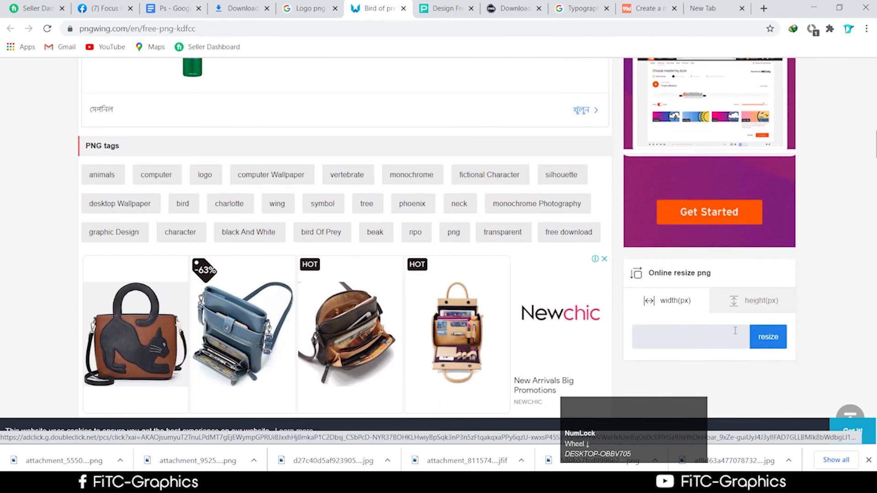
{"action": "left_click", "coordinate": [670, 300]}
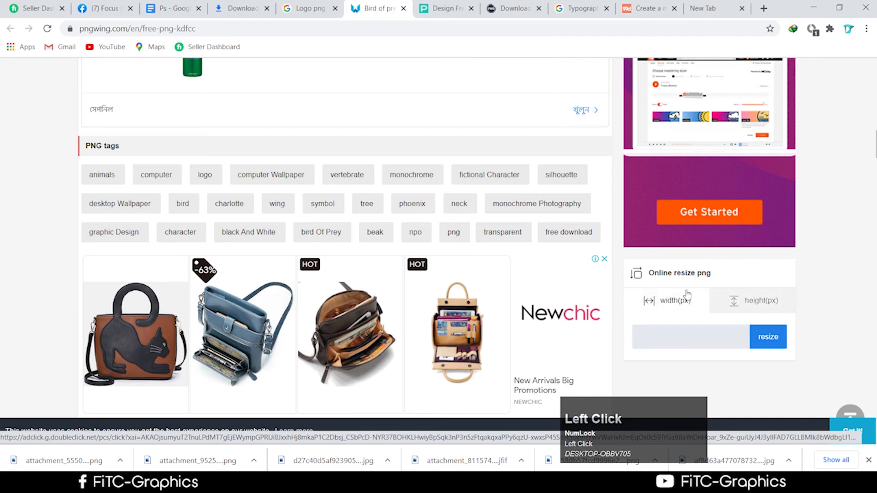
{"action": "scroll", "coordinate": [703, 349], "scroll_direction": "down", "scroll_amount": 5}
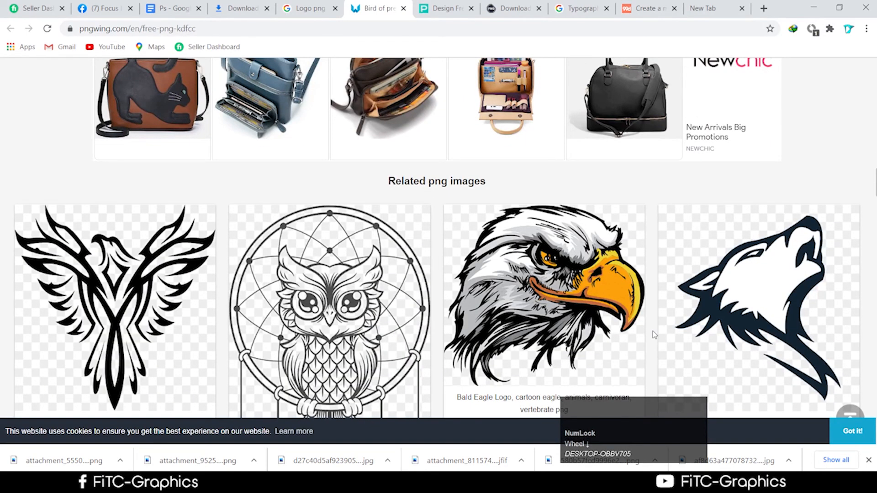
{"action": "scroll", "coordinate": [655, 335], "scroll_direction": "up", "scroll_amount": 10}
{"action": "scroll", "coordinate": [702, 217], "scroll_direction": "up", "scroll_amount": 5}
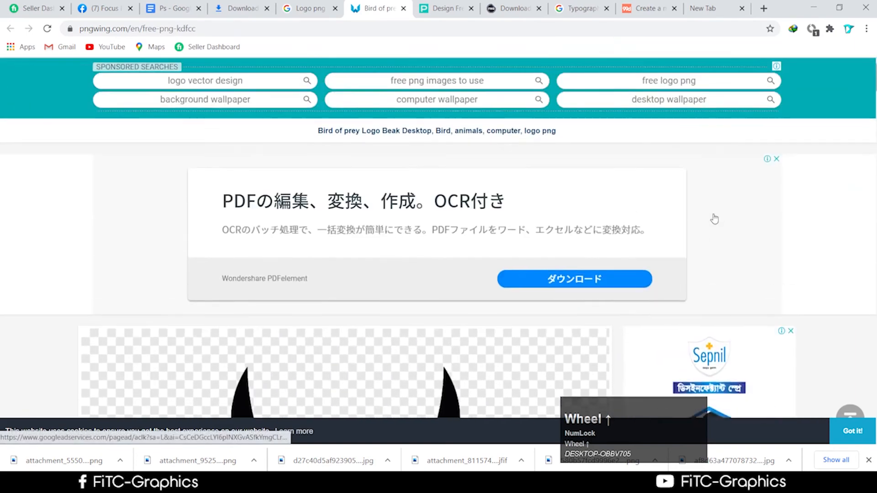
{"action": "scroll", "coordinate": [713, 219], "scroll_direction": "down", "scroll_amount": 7}
{"action": "right_click", "coordinate": [393, 232]}
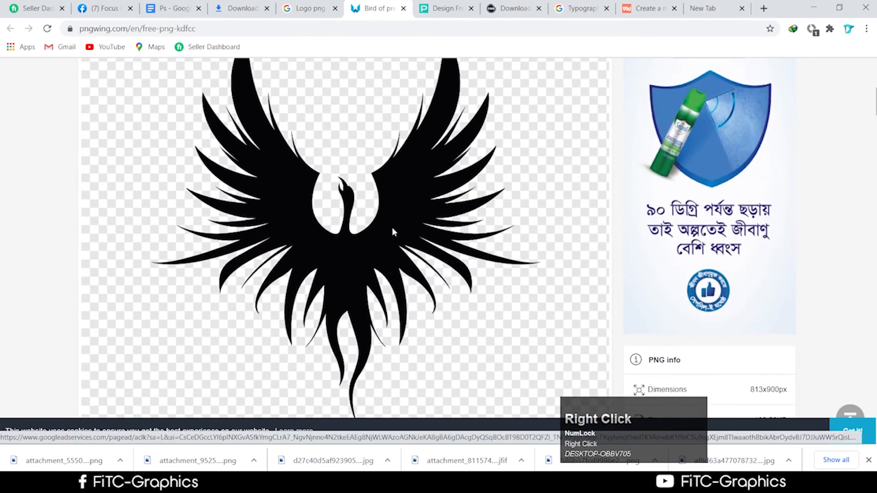
{"action": "left_click_drag", "start_coordinate": [393, 228], "coordinate": [489, 278]}
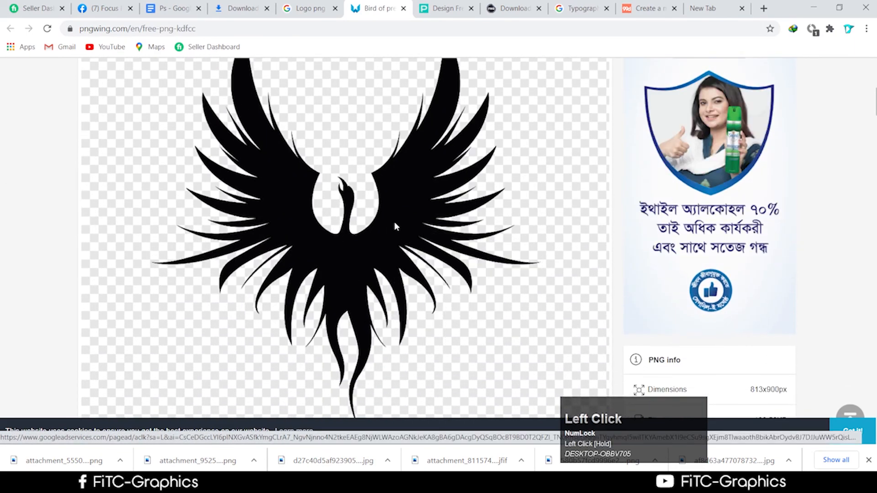
{"action": "right_click", "coordinate": [394, 222]}
{"action": "left_click", "coordinate": [395, 226]}
{"action": "scroll", "coordinate": [394, 224], "scroll_direction": "down", "scroll_amount": 8}
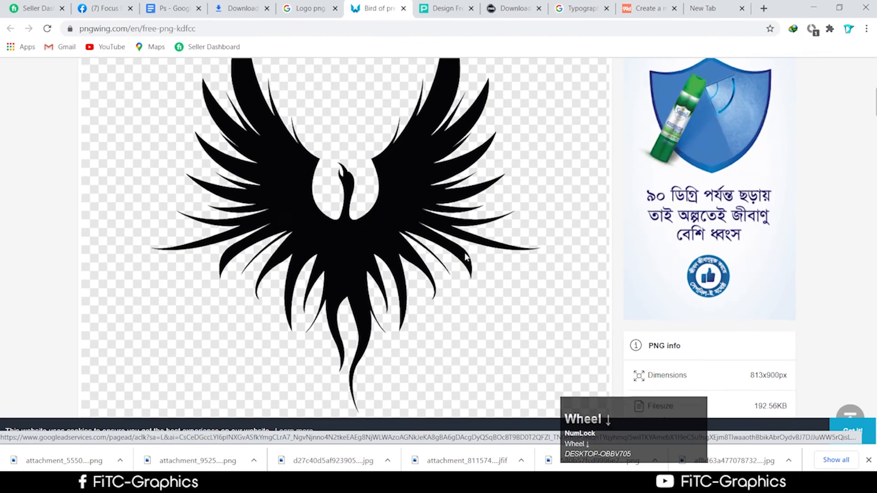
{"action": "scroll", "coordinate": [314, 169], "scroll_direction": "down", "scroll_amount": 15}
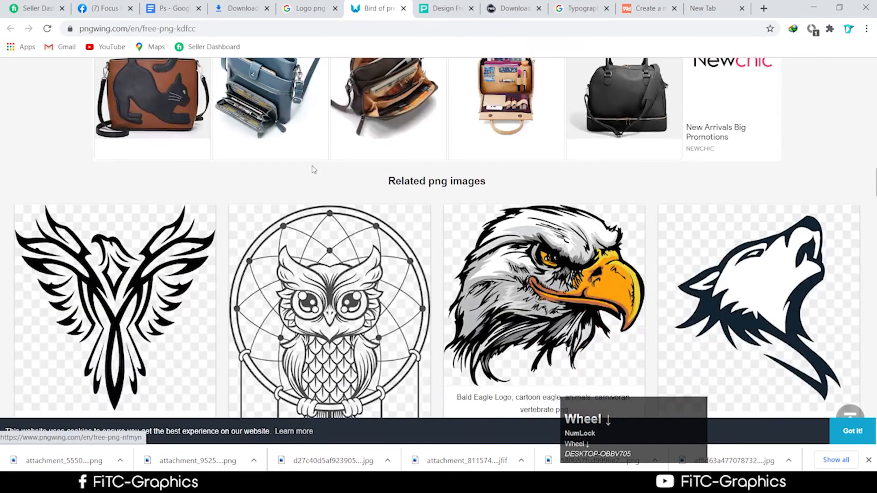
{"action": "scroll", "coordinate": [314, 170], "scroll_direction": "down", "scroll_amount": 4}
Step: Open the owl dreamcatcher image page on PNGWing and download the free PNG
{"action": "left_click", "coordinate": [349, 190]}
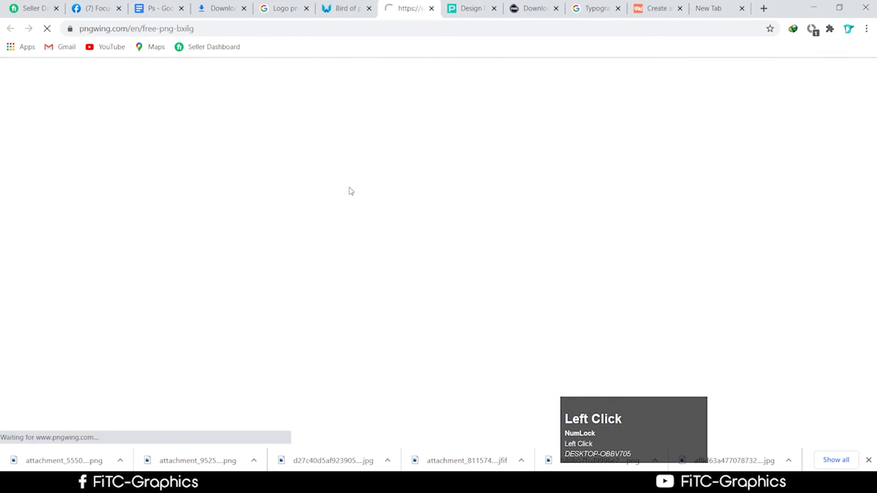
{"action": "scroll", "coordinate": [529, 180], "scroll_direction": "down", "scroll_amount": 10}
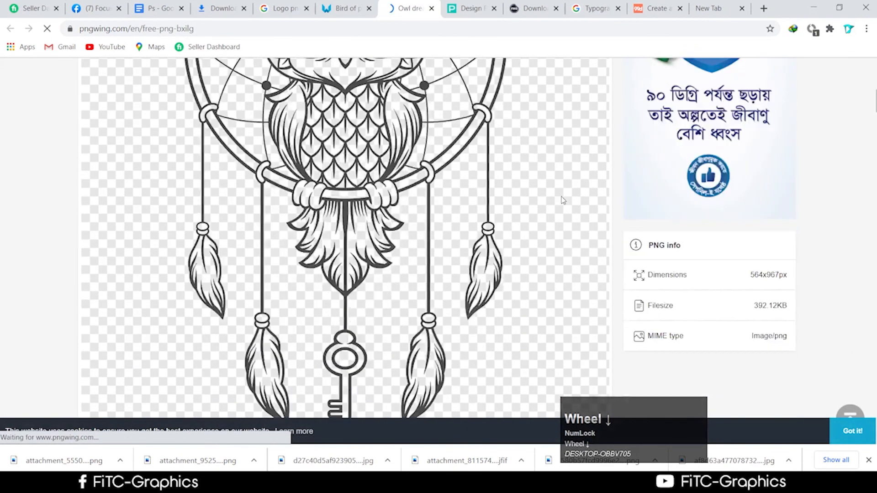
{"action": "left_click", "coordinate": [742, 297]}
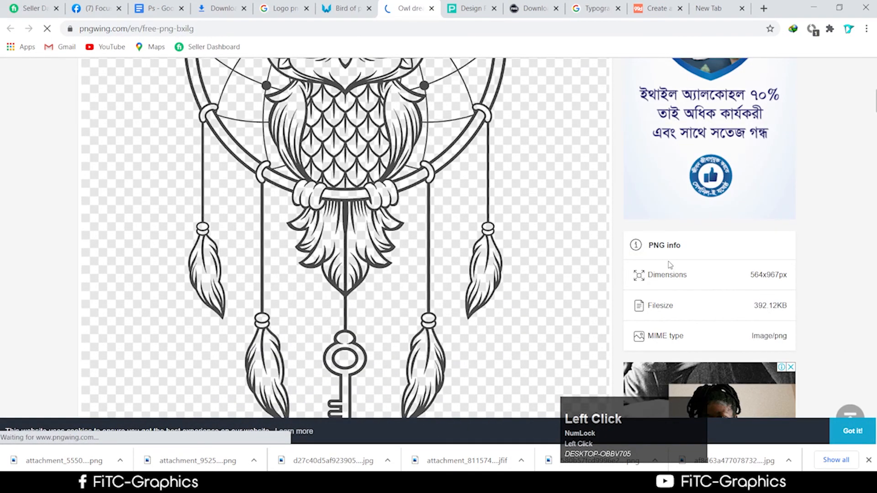
{"action": "scroll", "coordinate": [700, 277], "scroll_direction": "down", "scroll_amount": 10}
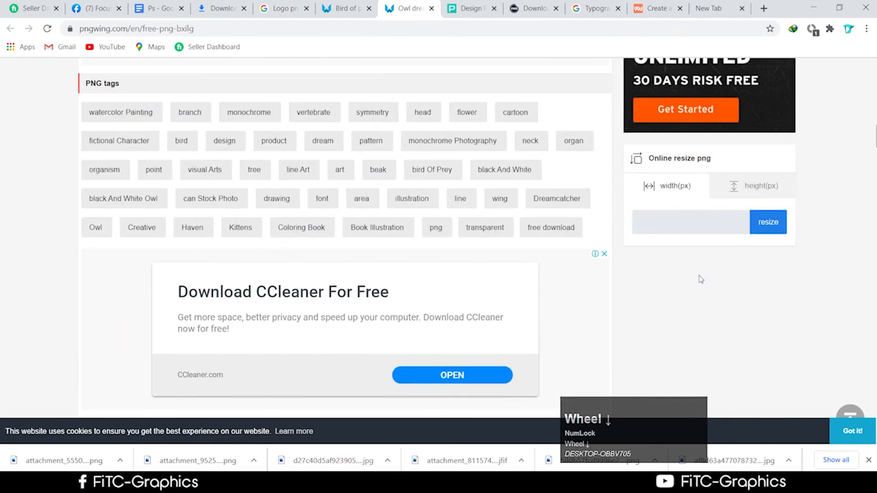
{"action": "left_click", "coordinate": [750, 193]}
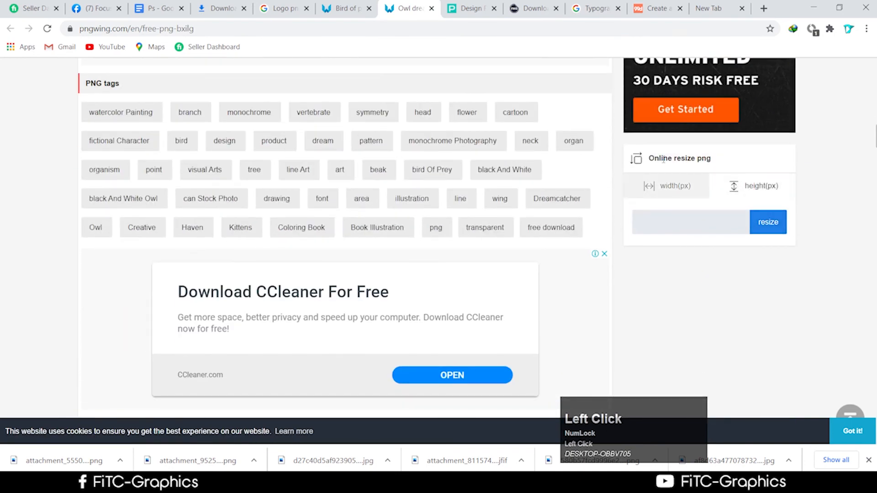
{"action": "scroll", "coordinate": [679, 195], "scroll_direction": "down", "scroll_amount": 5}
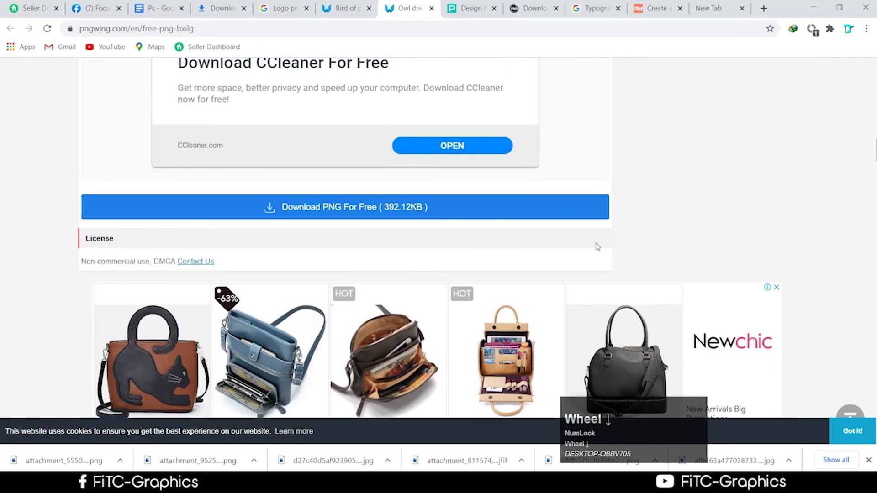
{"action": "left_click", "coordinate": [422, 217]}
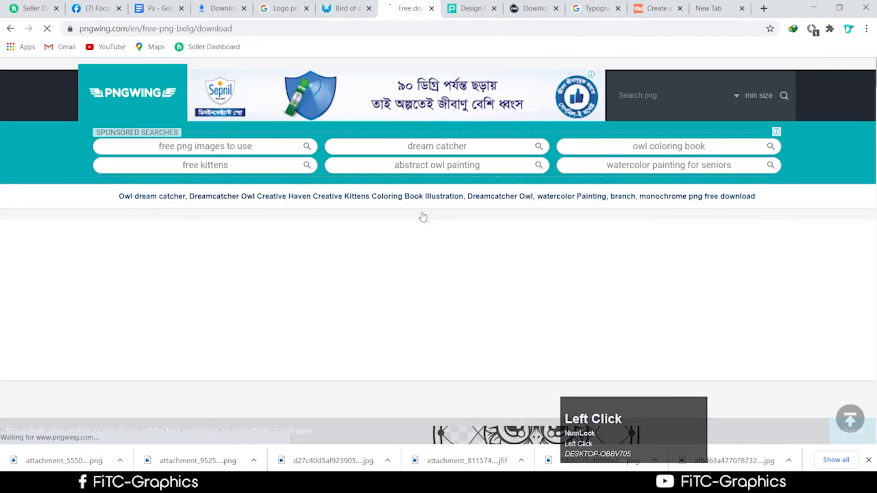
Step: Show the downloaded pngwing.com.png in its Downloads folder
{"action": "scroll", "coordinate": [422, 217], "scroll_direction": "down", "scroll_amount": 5}
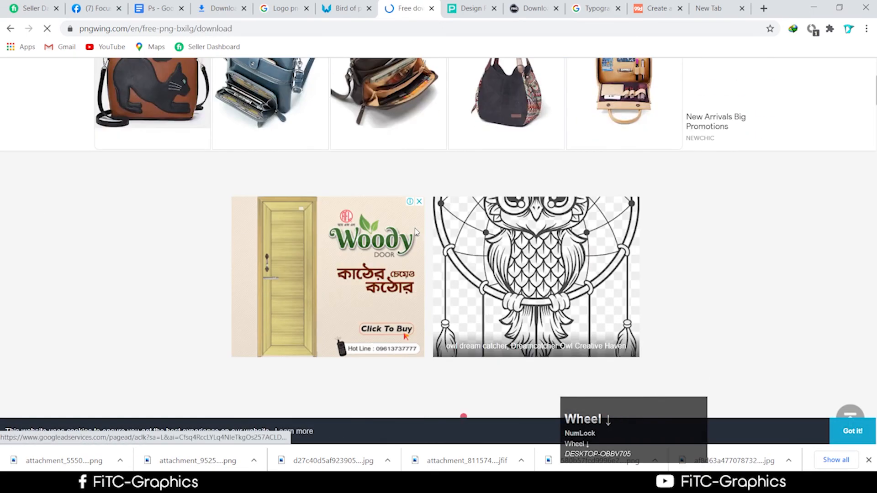
{"action": "scroll", "coordinate": [417, 232], "scroll_direction": "down", "scroll_amount": 7}
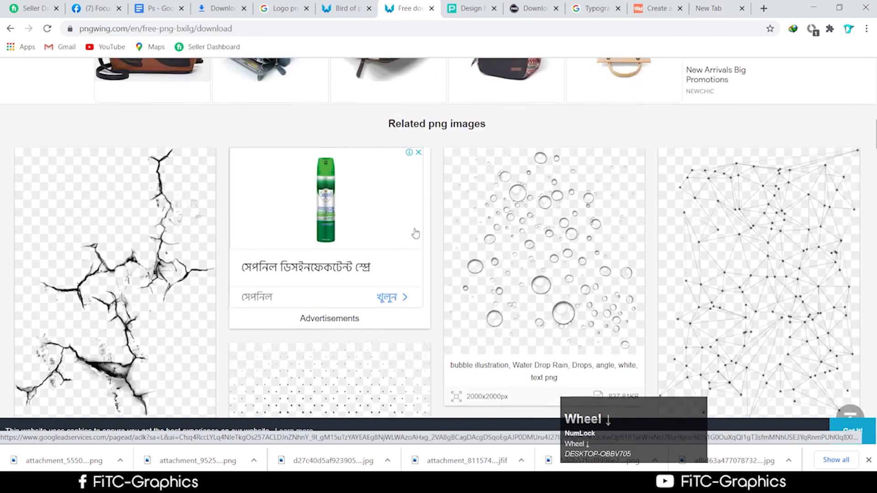
{"action": "scroll", "coordinate": [416, 234], "scroll_direction": "down", "scroll_amount": 5}
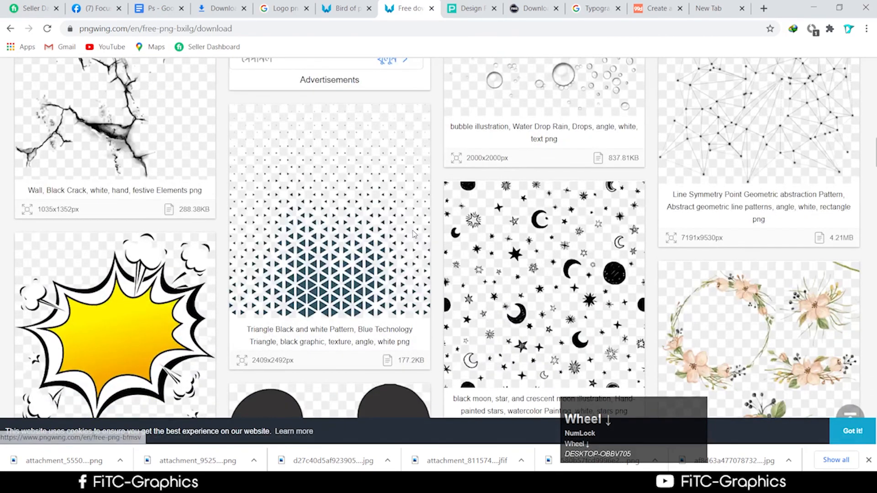
{"action": "scroll", "coordinate": [405, 242], "scroll_direction": "down", "scroll_amount": 4}
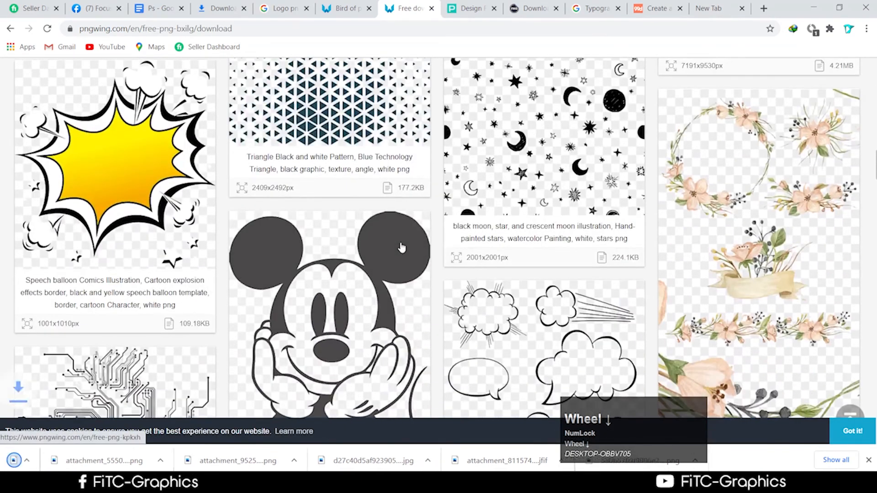
{"action": "scroll", "coordinate": [402, 249], "scroll_direction": "down", "scroll_amount": 5}
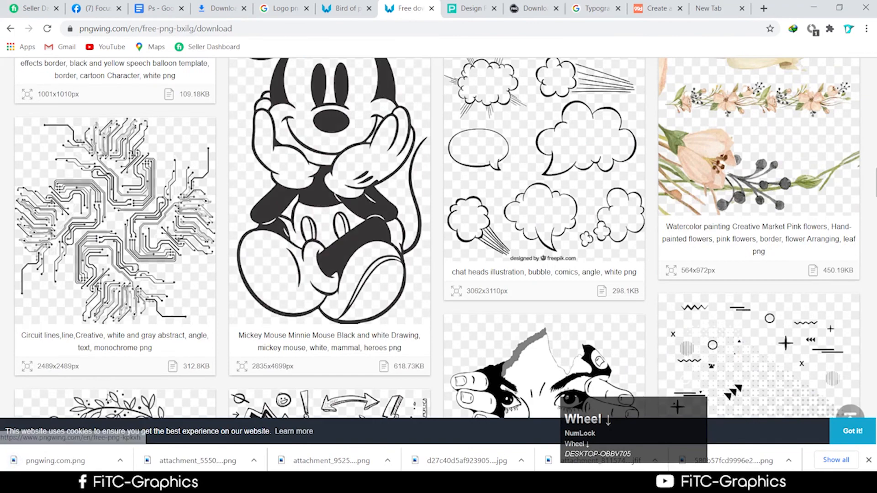
{"action": "right_click", "coordinate": [132, 450]}
{"action": "left_click", "coordinate": [137, 432]}
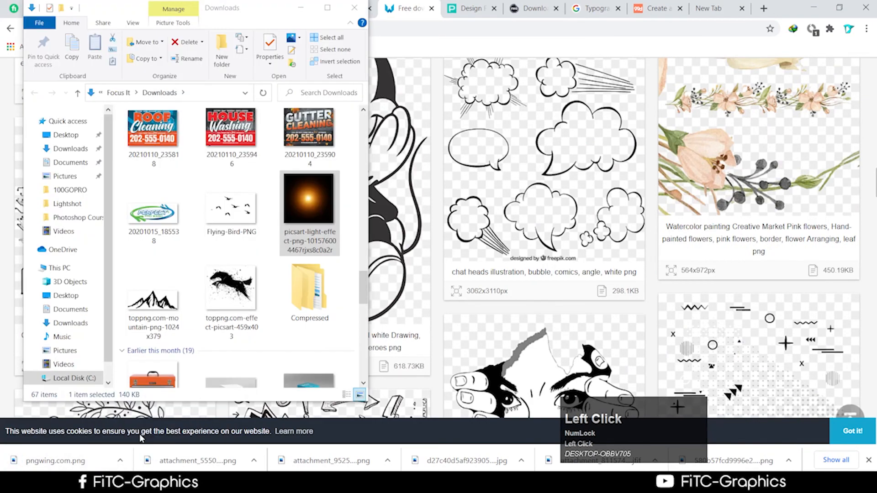
Step: Place the pngwing.com owl dreamcatcher onto the canvas, scaled down over the circle
{"action": "left_click_drag", "start_coordinate": [154, 161], "coordinate": [488, 280]}
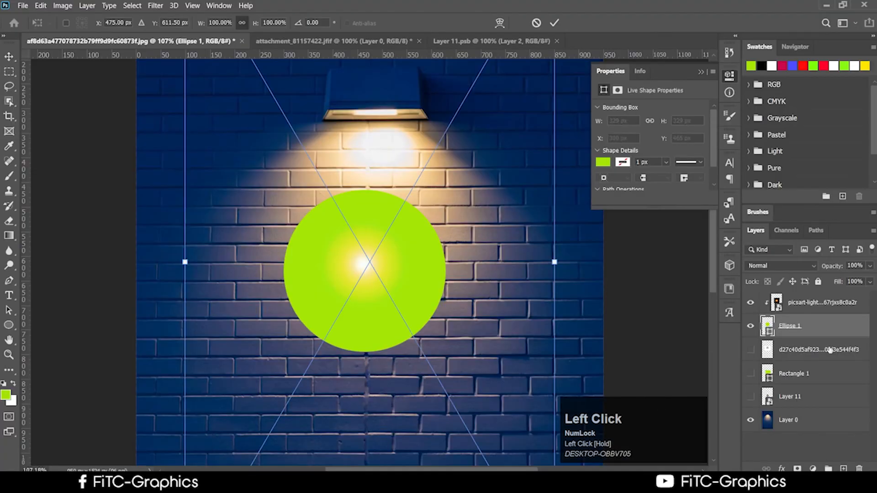
{"action": "scroll", "coordinate": [515, 425], "scroll_direction": "down", "scroll_amount": 3}
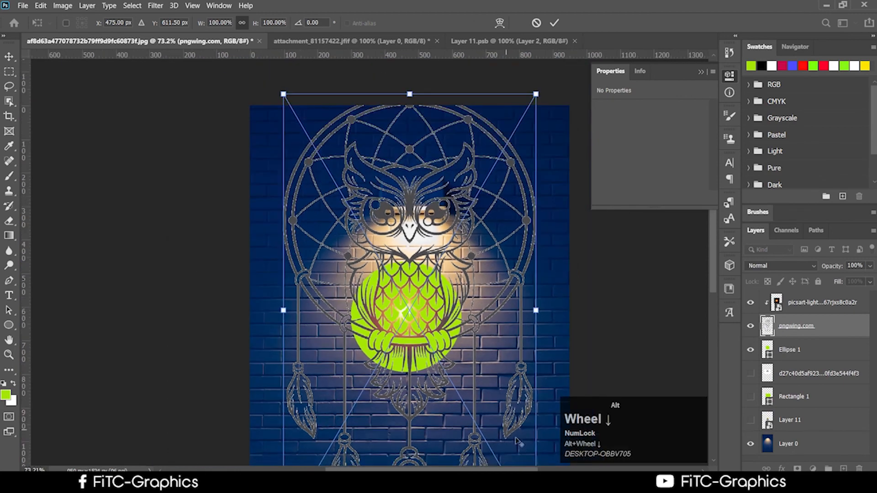
{"action": "left_click_drag", "start_coordinate": [455, 374], "coordinate": [311, 192]}
{"action": "left_click_drag", "start_coordinate": [302, 115], "coordinate": [354, 228]}
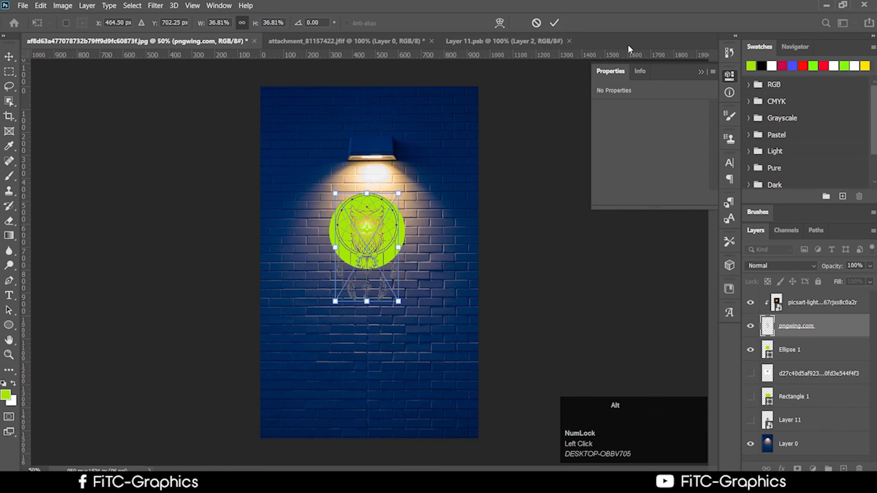
{"action": "left_click", "coordinate": [554, 23]}
Step: Hide the light glow and stack the owl layer above it
{"action": "scroll", "coordinate": [314, 289], "scroll_direction": "up", "scroll_amount": 3}
{"action": "left_click", "coordinate": [379, 241]}
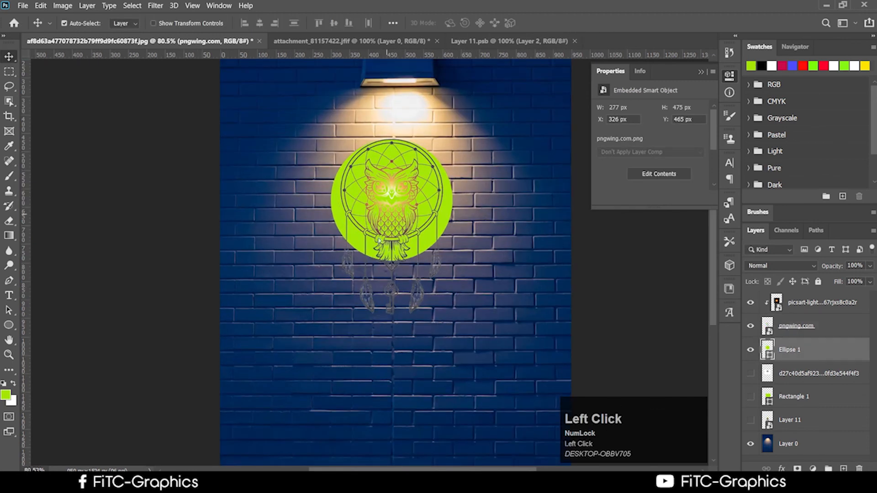
{"action": "left_click_drag", "start_coordinate": [379, 241], "coordinate": [433, 377]}
{"action": "left_click", "coordinate": [751, 302]}
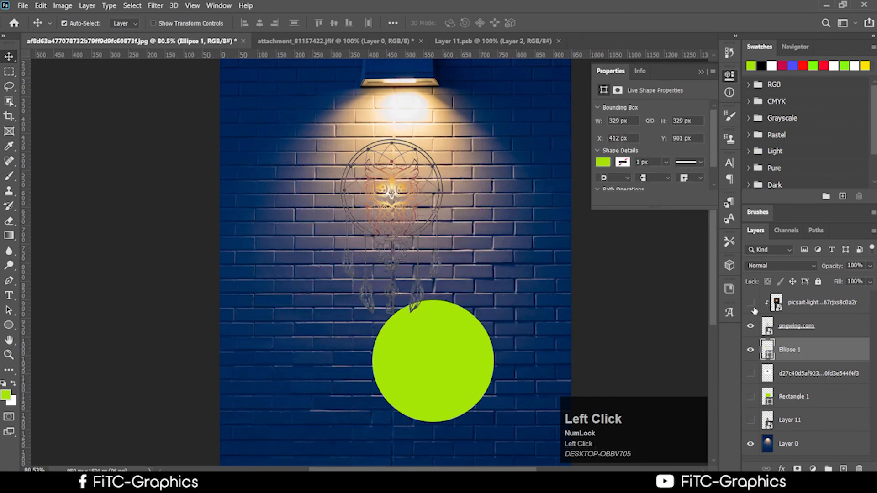
{"action": "left_click", "coordinate": [805, 337]}
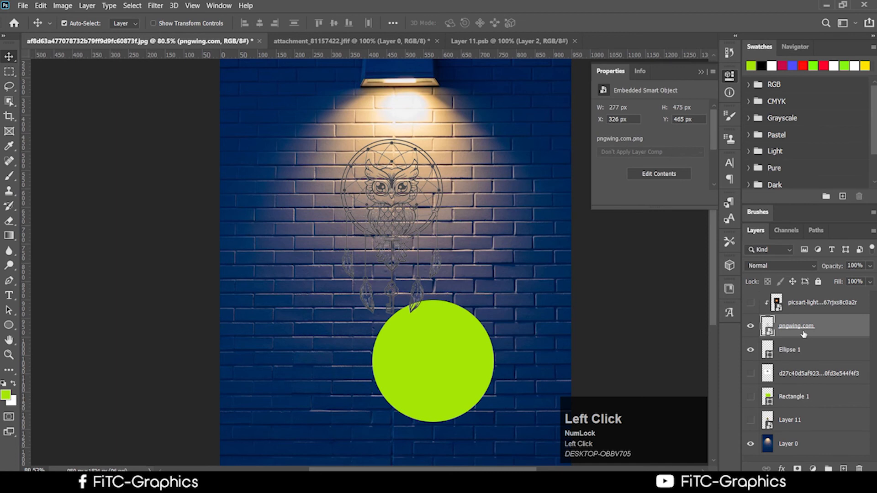
{"action": "left_click_drag", "start_coordinate": [804, 335], "coordinate": [795, 297]}
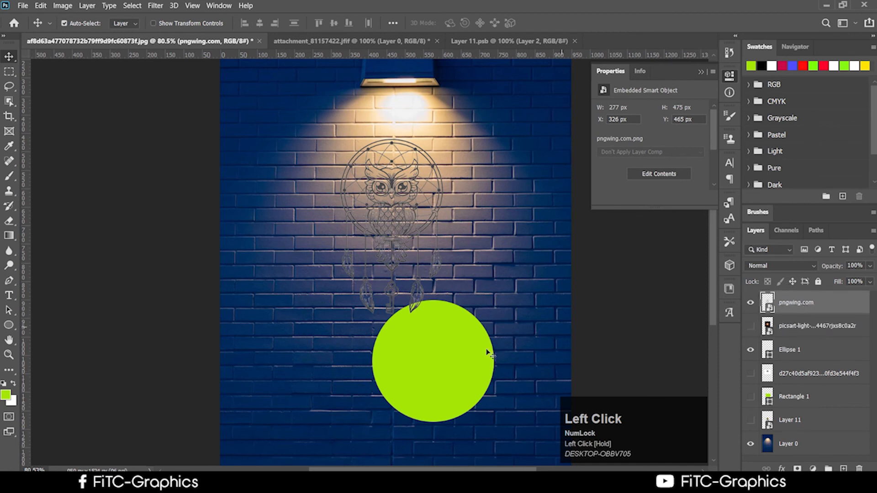
Step: Move the green circle back behind the owl, try enlarging it, then hide Ellipse 1
{"action": "left_click_drag", "start_coordinate": [457, 361], "coordinate": [415, 190]}
{"action": "key", "text": "ctrl+t"}
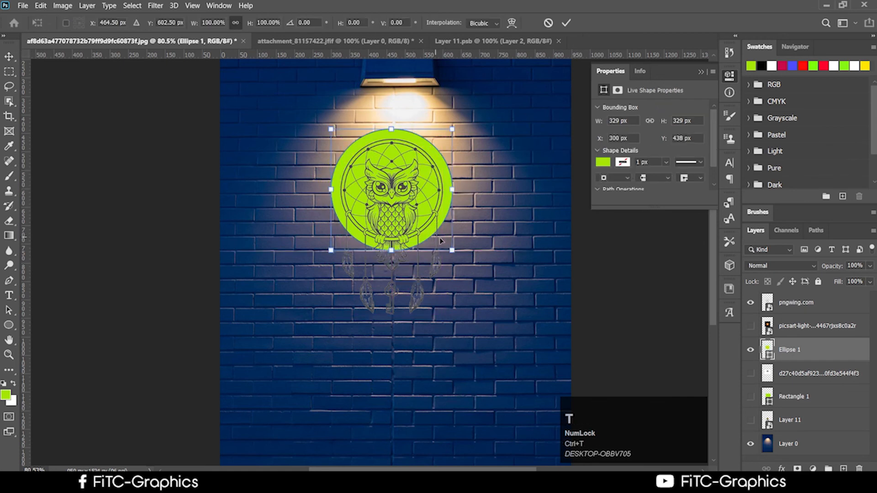
{"action": "mouse_move", "coordinate": [451, 250]}
{"action": "left_mouse_down"}
{"action": "mouse_move", "coordinate": [520, 317]}
{"action": "mouse_move", "coordinate": [430, 229]}
{"action": "mouse_move", "coordinate": [421, 239]}
{"action": "mouse_move", "coordinate": [462, 247]}
{"action": "left_mouse_up"}
{"action": "left_click_drag", "start_coordinate": [486, 315], "coordinate": [521, 350]}
{"action": "left_click_drag", "start_coordinate": [473, 296], "coordinate": [459, 281]}
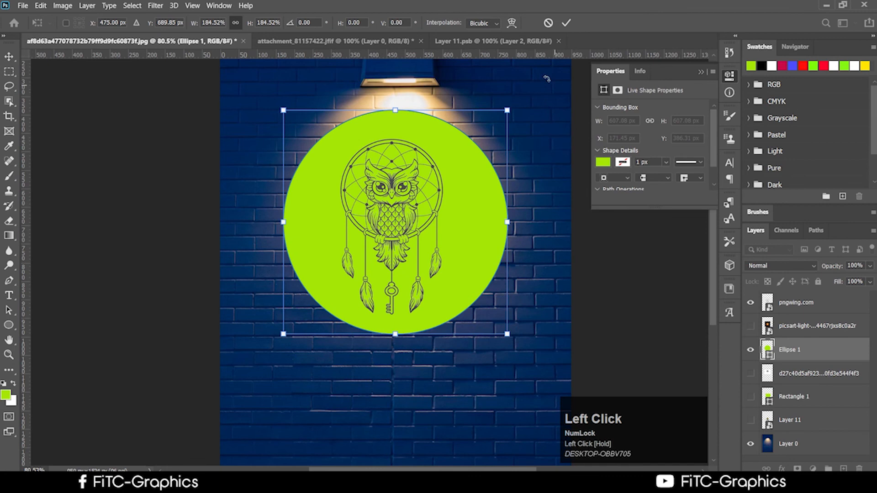
{"action": "left_click", "coordinate": [548, 23]}
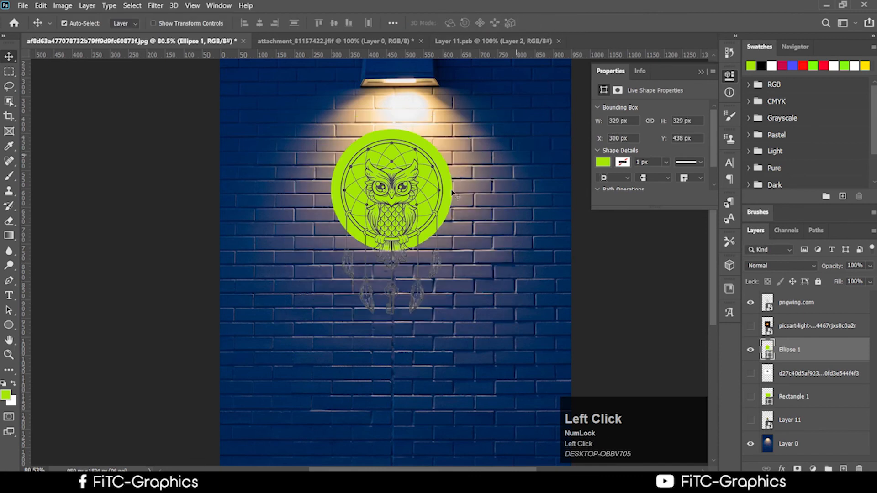
{"action": "left_click", "coordinate": [751, 350]}
{"action": "left_click", "coordinate": [751, 351]}
{"action": "left_click", "coordinate": [752, 350]}
{"action": "left_click", "coordinate": [751, 351]}
{"action": "left_click", "coordinate": [751, 350]}
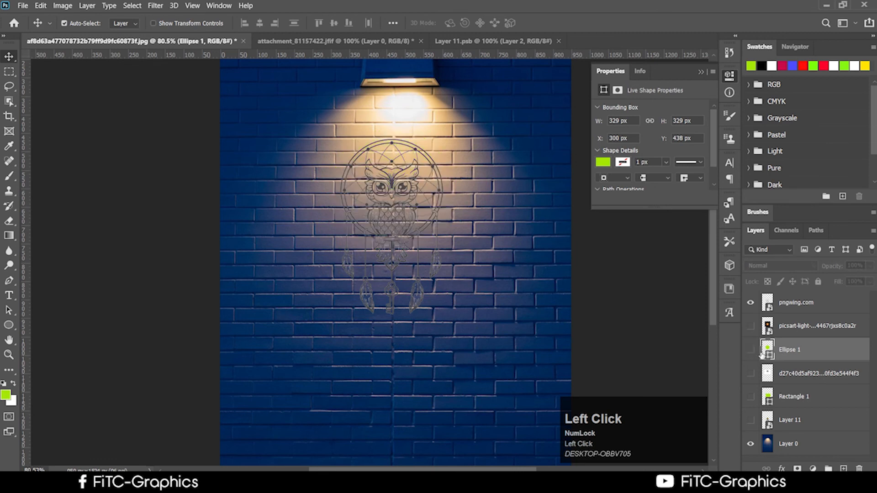
Step: Replace the trial ellipse with a lime-green rectangle drawn over the owl dreamcatcher
{"action": "left_click", "coordinate": [9, 325]}
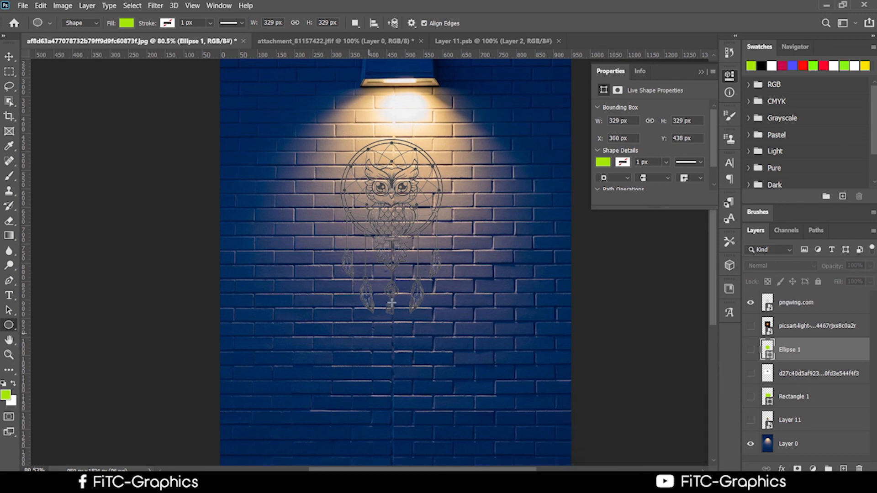
{"action": "left_click_drag", "start_coordinate": [294, 115], "coordinate": [486, 351]}
{"action": "key", "text": "ctrl+z"}
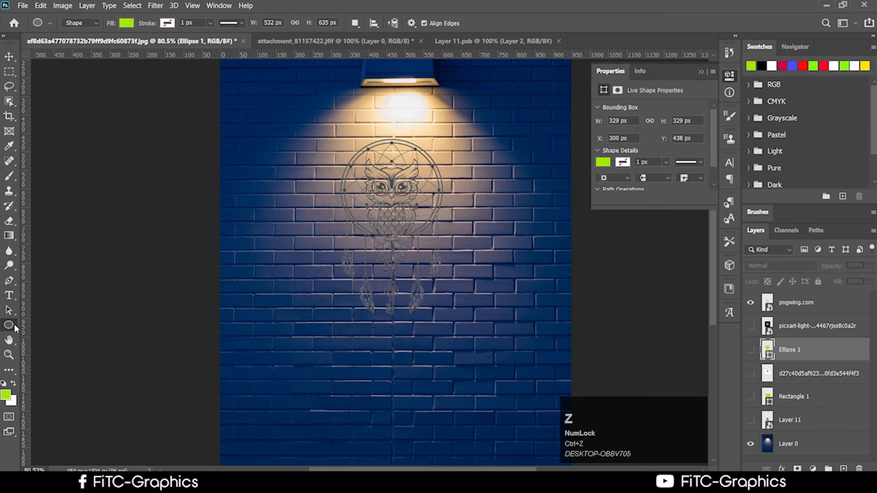
{"action": "left_click", "coordinate": [15, 324]}
{"action": "left_click", "coordinate": [108, 325]}
{"action": "left_click_drag", "start_coordinate": [286, 102], "coordinate": [472, 351]}
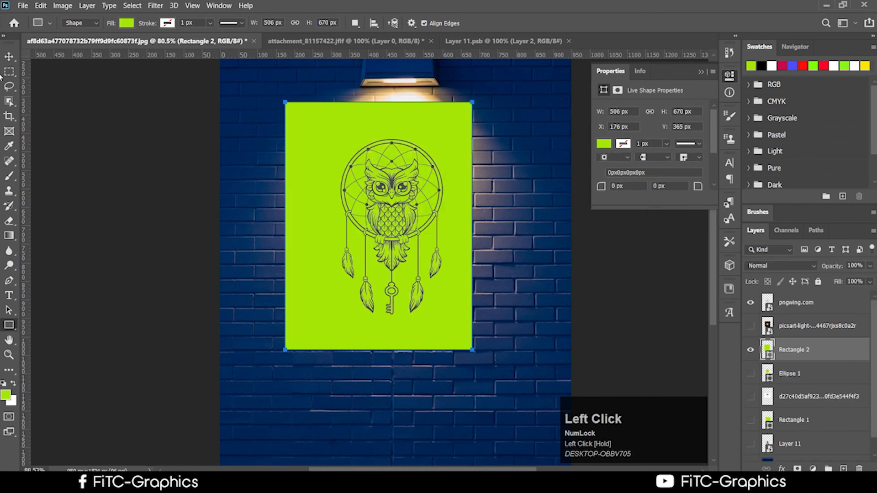
Step: Nudge the rectangle right over the owl and move Rectangle 2 above the owl layer
{"action": "left_click", "coordinate": [8, 57]}
{"action": "left_click_drag", "start_coordinate": [454, 158], "coordinate": [468, 159]}
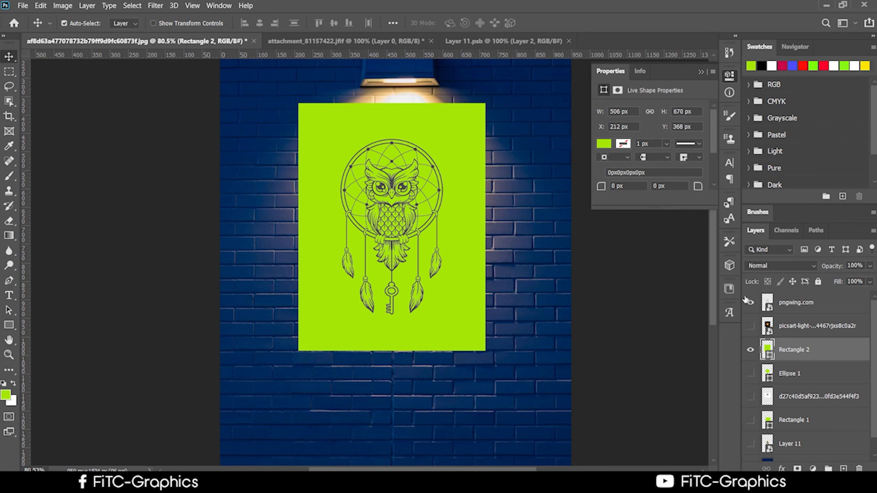
{"action": "left_click_drag", "start_coordinate": [794, 349], "coordinate": [795, 296]}
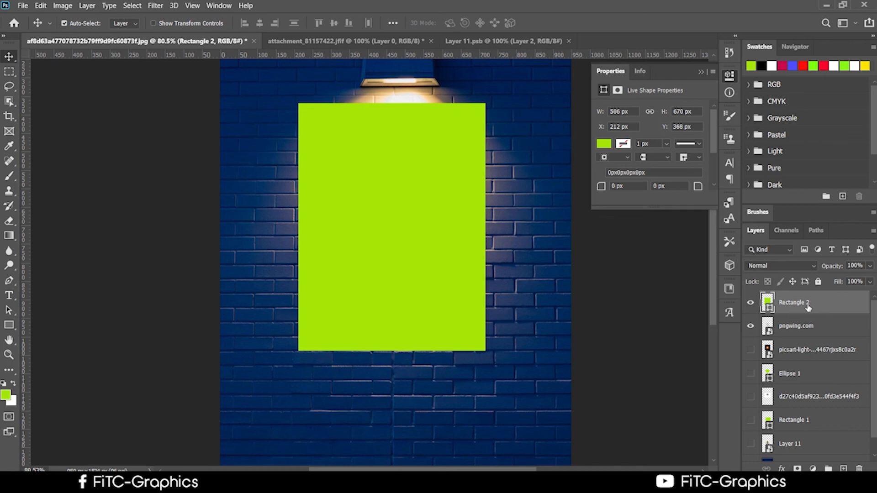
Step: Clip Rectangle 2 to the pngwing.com owl so the line art turns lime, then minimize Photoshop
{"action": "right_click", "coordinate": [807, 307]}
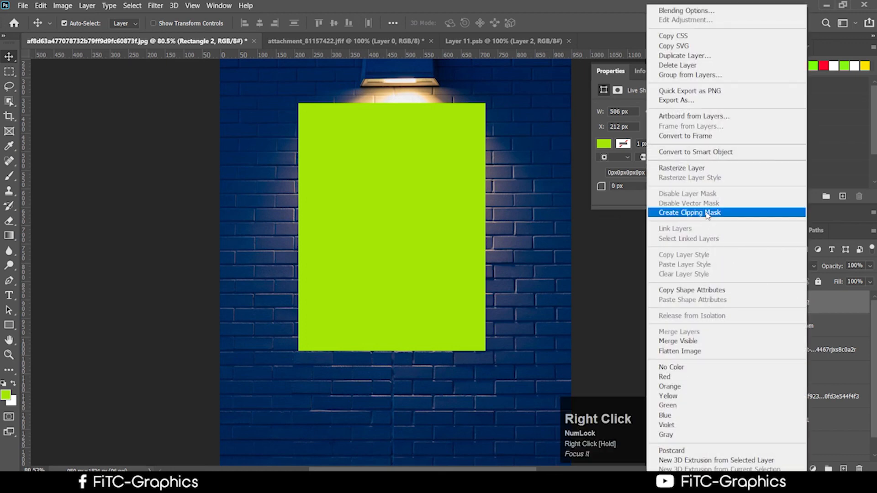
{"action": "left_click", "coordinate": [706, 214]}
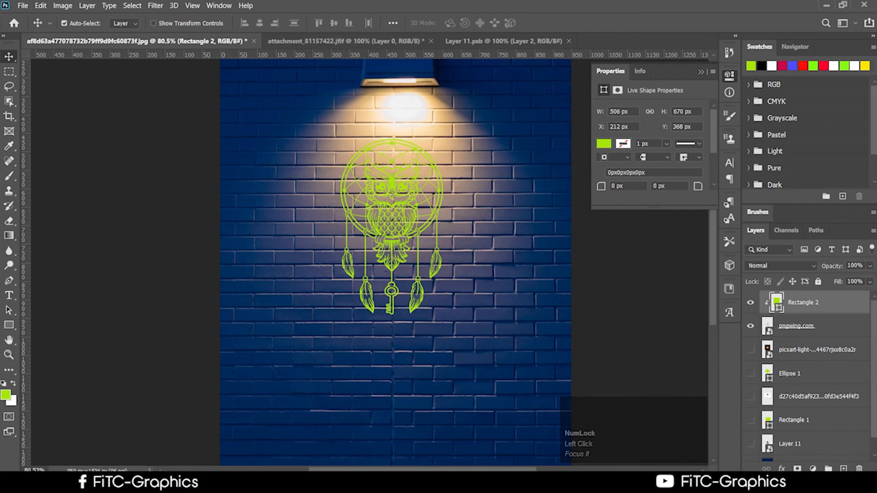
{"action": "left_click", "coordinate": [828, 5]}
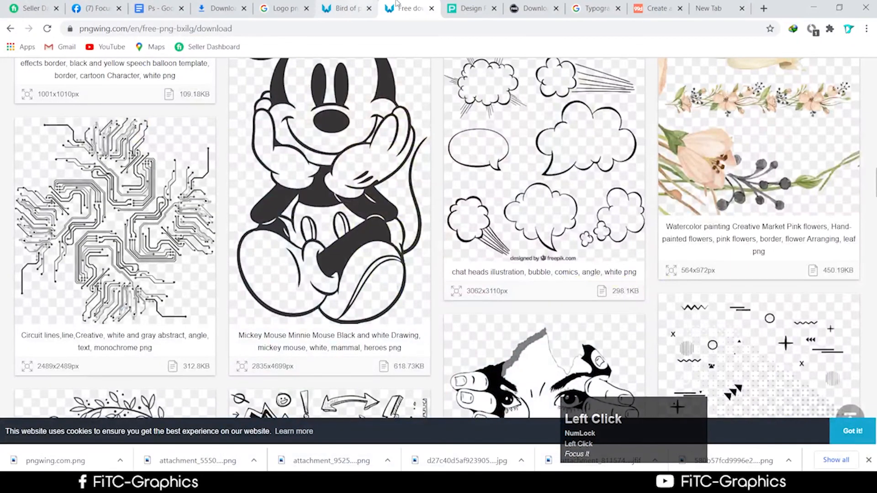
Step: Return to the Typography 99design image results, scroll to the top and focus the search box
{"action": "left_click", "coordinate": [158, 8]}
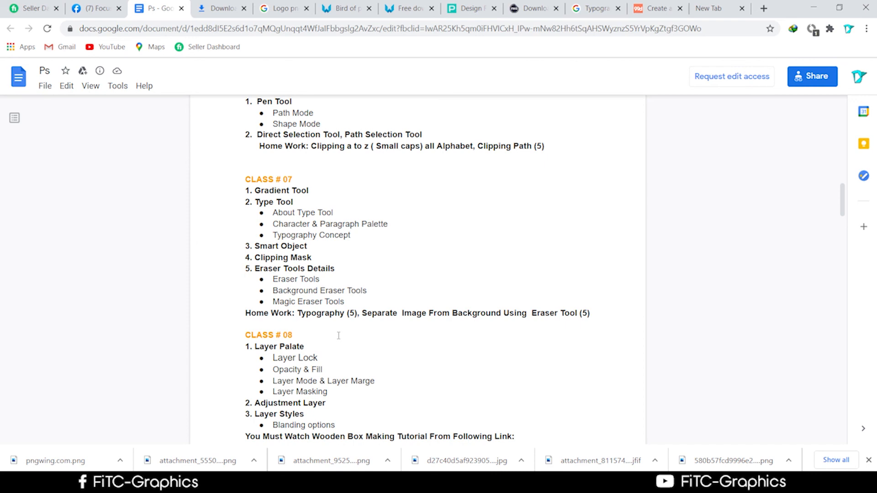
{"action": "left_click", "coordinate": [590, 10]}
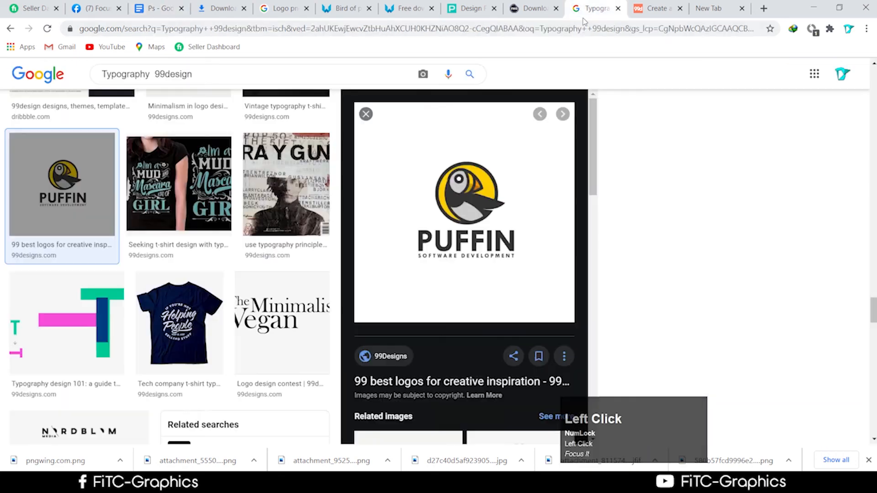
{"action": "scroll", "coordinate": [337, 258], "scroll_direction": "up", "scroll_amount": 15}
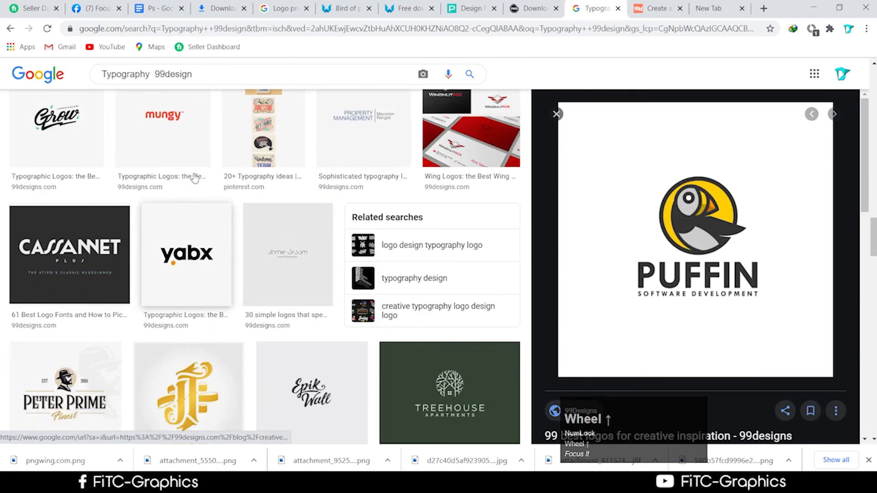
{"action": "scroll", "coordinate": [311, 185], "scroll_direction": "up", "scroll_amount": 6}
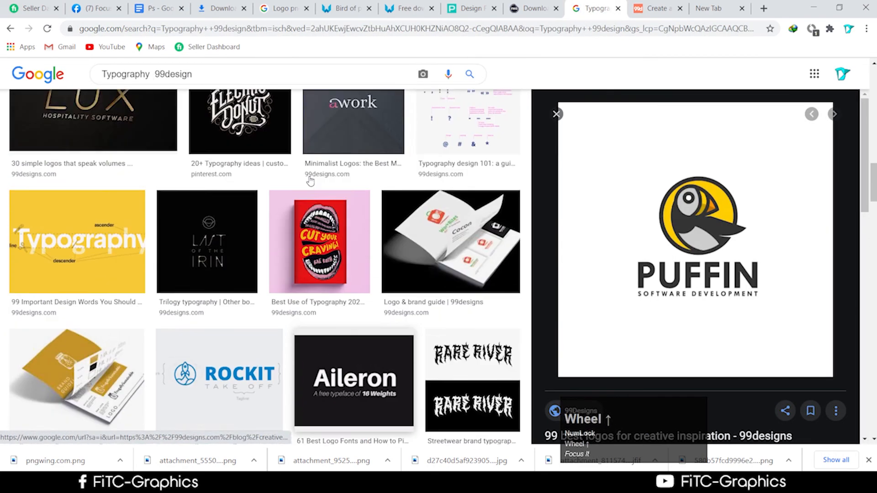
{"action": "scroll", "coordinate": [311, 185], "scroll_direction": "up", "scroll_amount": 15}
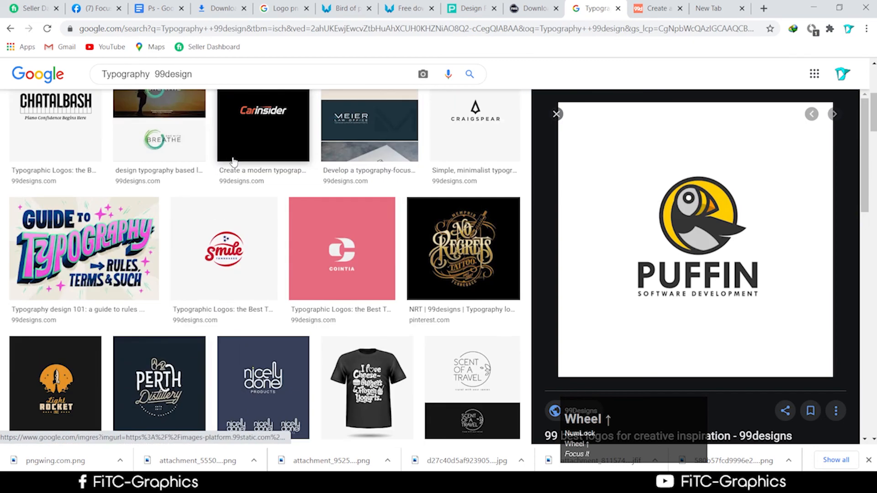
{"action": "scroll", "coordinate": [233, 162], "scroll_direction": "up", "scroll_amount": 5}
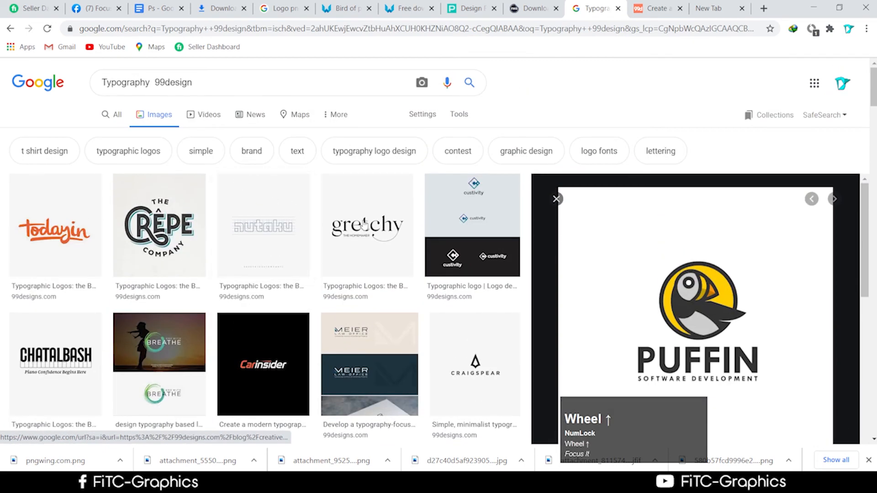
{"action": "left_click", "coordinate": [211, 85]}
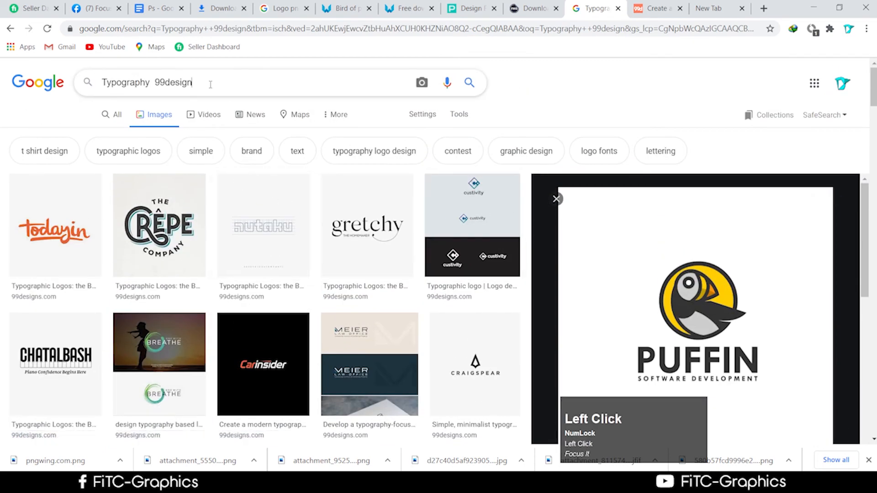
Step: Resubmit the Typography 99design search and browse the typographic logo results
{"action": "key", "text": "Return"}
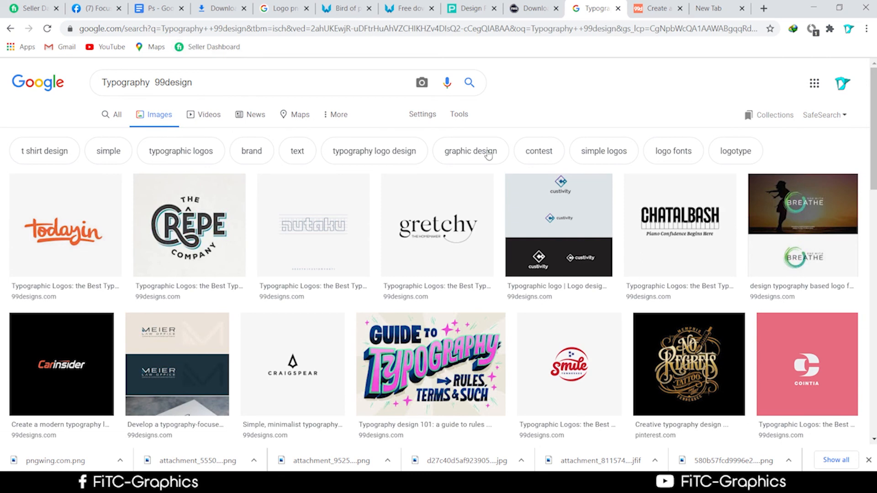
{"action": "scroll", "coordinate": [541, 276], "scroll_direction": "down", "scroll_amount": 5}
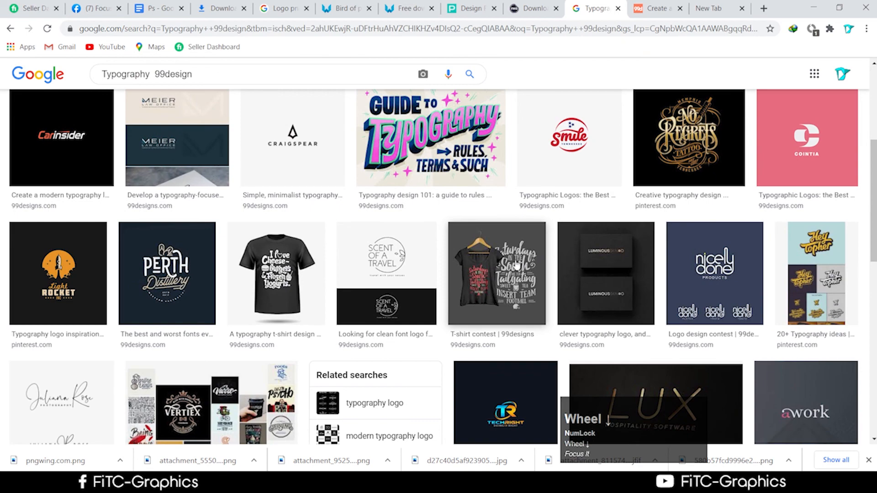
{"action": "scroll", "coordinate": [304, 296], "scroll_direction": "down", "scroll_amount": 1}
{"action": "scroll", "coordinate": [304, 296], "scroll_direction": "down", "scroll_amount": 5}
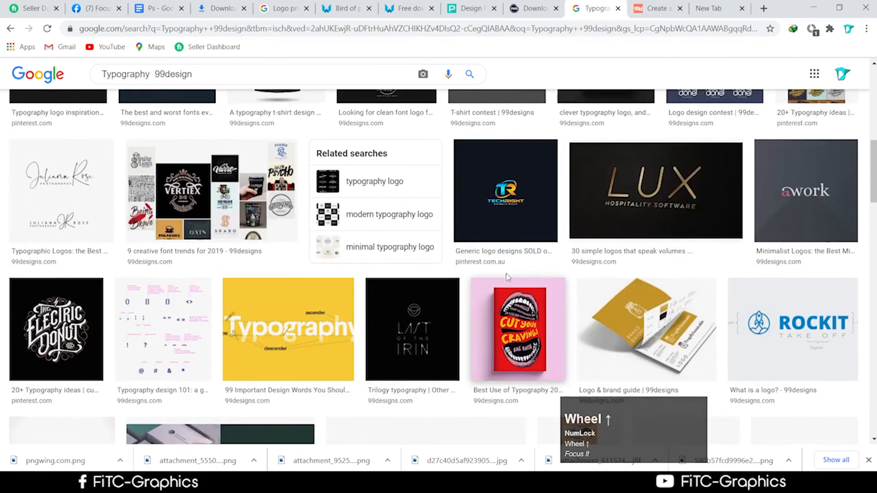
{"action": "scroll", "coordinate": [236, 103], "scroll_direction": "up", "scroll_amount": 10}
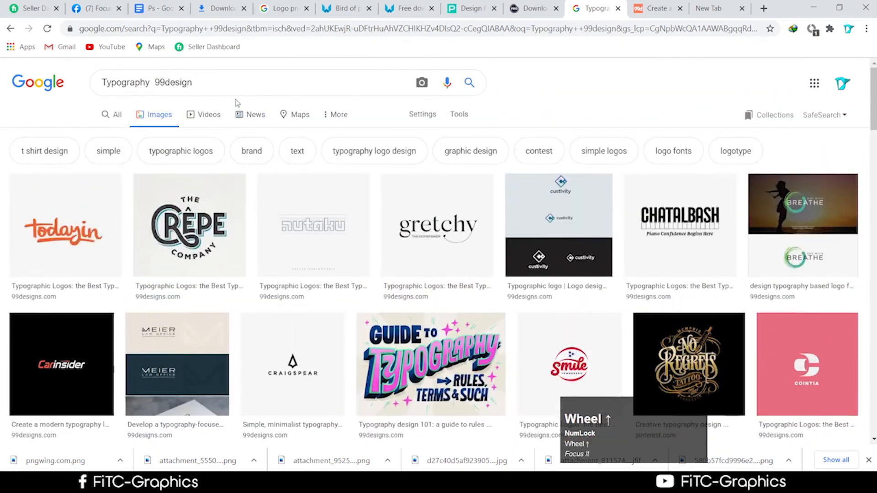
Step: Change the image search to 'Typography design 99design' and run it
{"action": "left_click", "coordinate": [155, 86]}
{"action": "type", "text": "desi"}
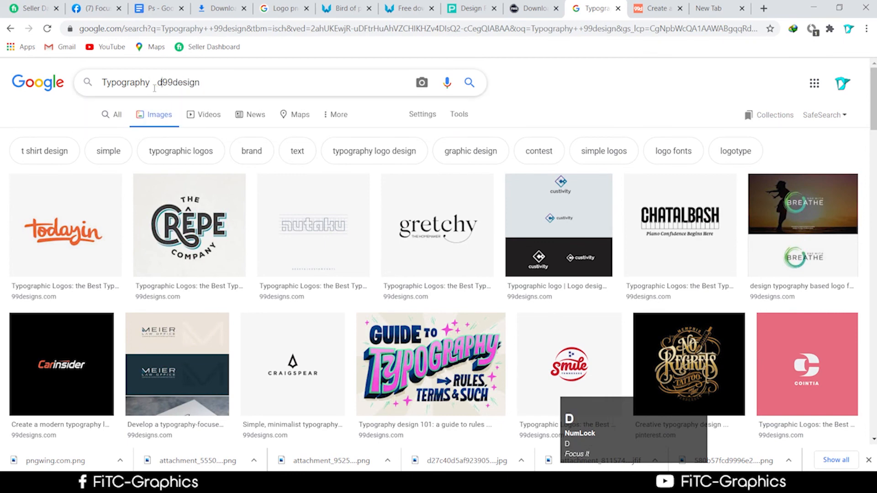
{"action": "type", "text": "gn"}
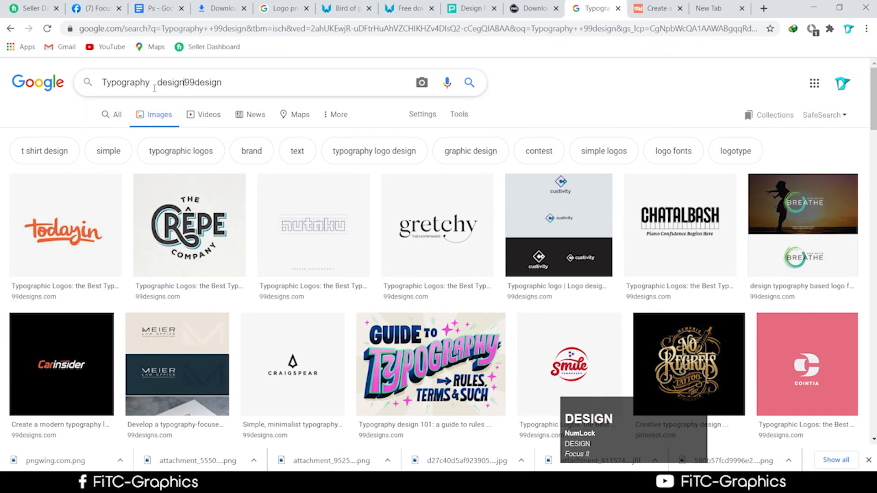
{"action": "key", "text": "Return"}
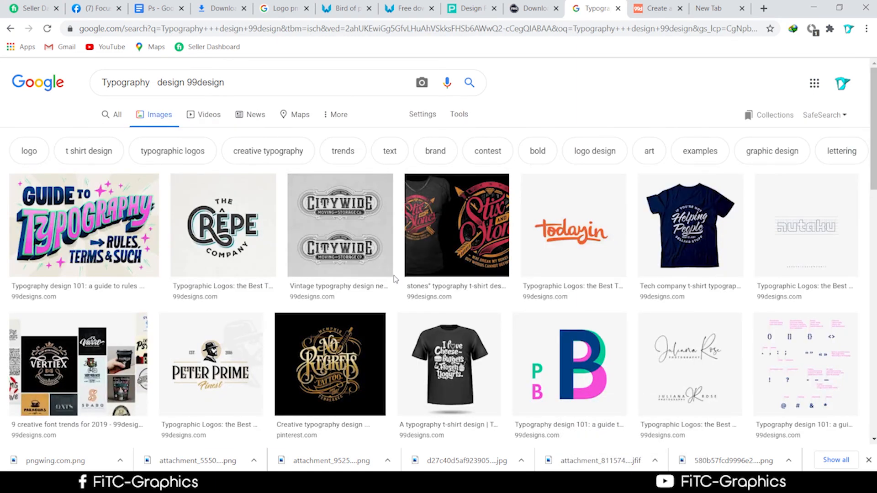
Step: Preview the 'If happiness happens, say thanks' hat-lettering illustration from the results
{"action": "scroll", "coordinate": [452, 294], "scroll_direction": "down", "scroll_amount": 4}
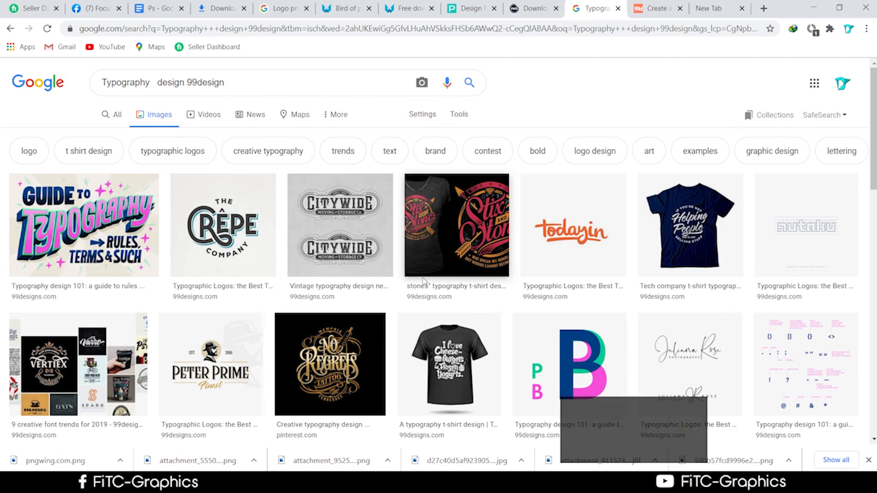
{"action": "scroll", "coordinate": [453, 294], "scroll_direction": "down", "scroll_amount": 4}
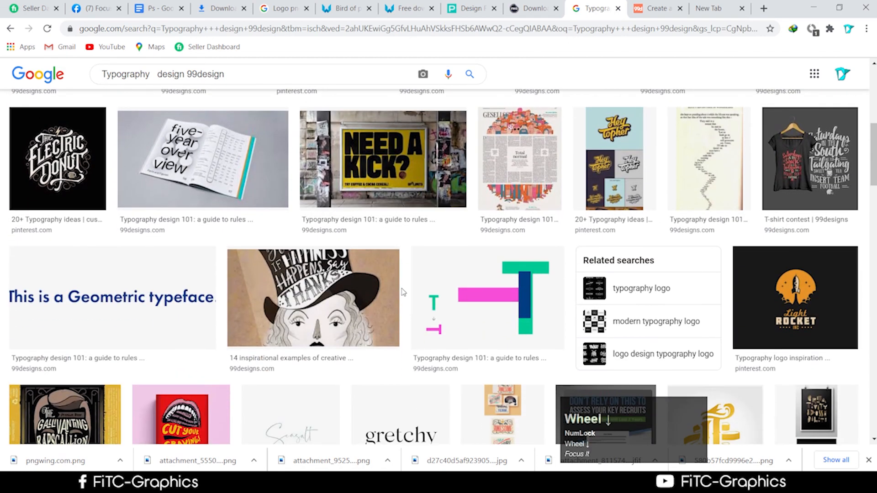
{"action": "left_click", "coordinate": [288, 316]}
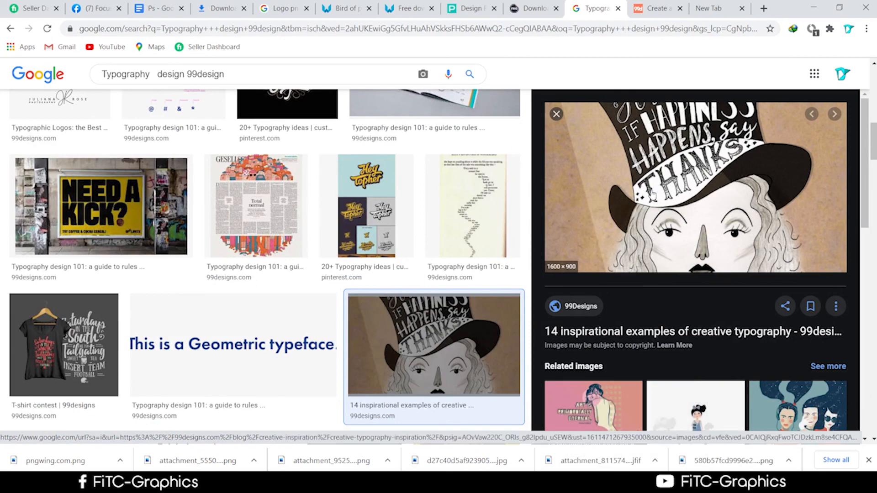
{"action": "scroll", "coordinate": [664, 160], "scroll_direction": "up", "scroll_amount": 3}
{"action": "left_click", "coordinate": [866, 28]}
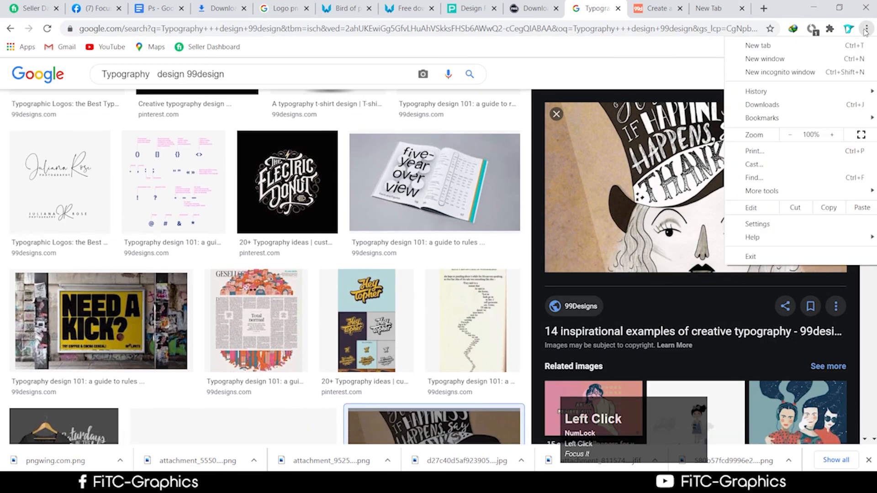
Step: Open Chrome's Downloads folder in File Explorer and view bangladesh.jpg in Photos
{"action": "left_click", "coordinate": [770, 104]}
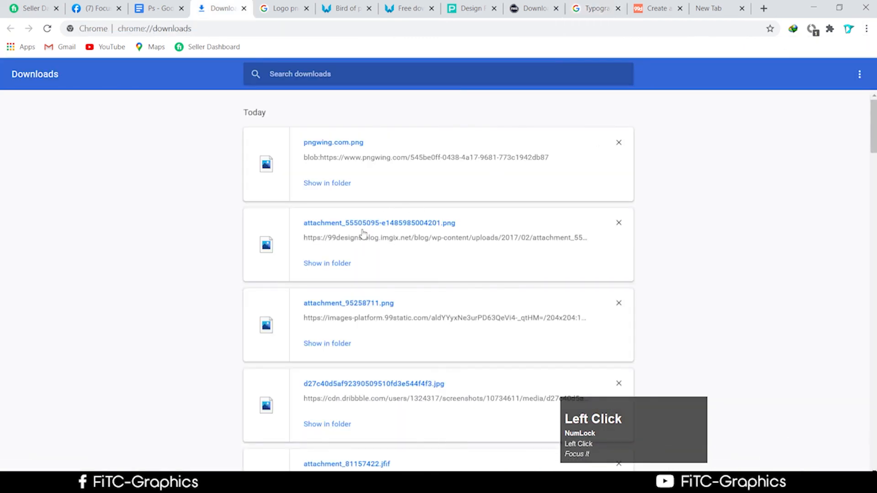
{"action": "left_click", "coordinate": [333, 262]}
{"action": "scroll", "coordinate": [260, 228], "scroll_direction": "down", "scroll_amount": 3}
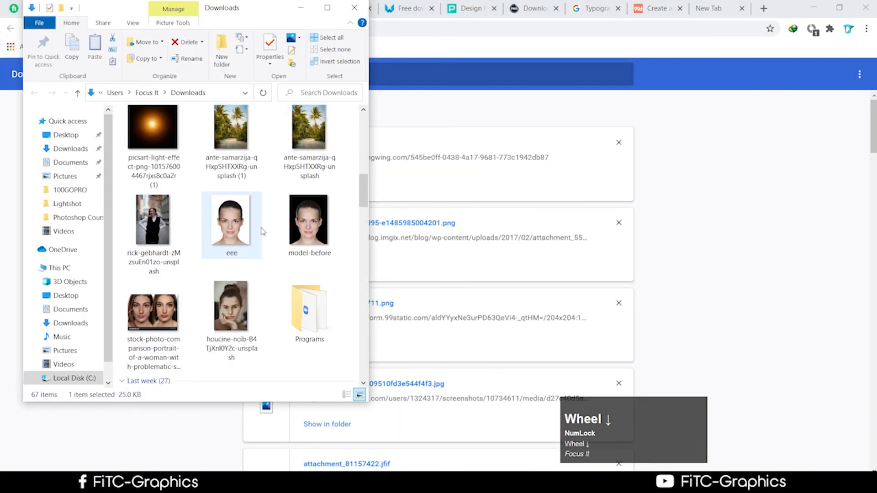
{"action": "scroll", "coordinate": [261, 231], "scroll_direction": "up", "scroll_amount": 1}
{"action": "scroll", "coordinate": [259, 269], "scroll_direction": "down", "scroll_amount": 1}
{"action": "scroll", "coordinate": [259, 265], "scroll_direction": "up", "scroll_amount": 4}
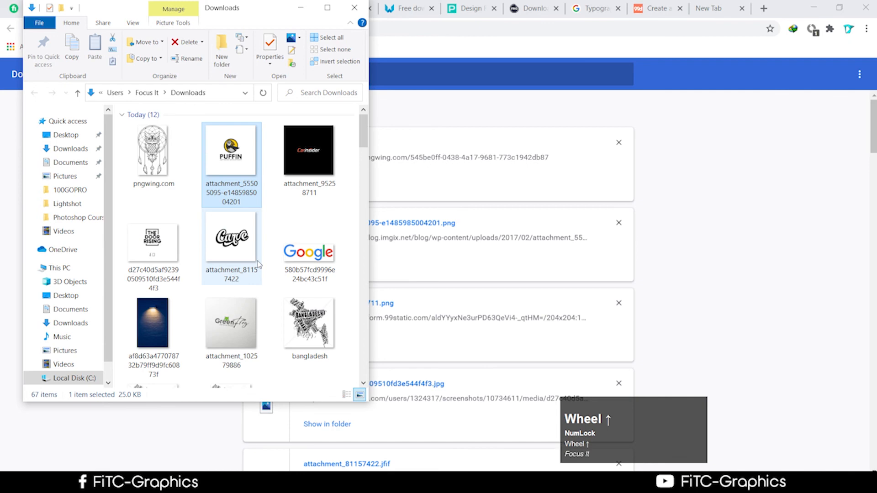
{"action": "double_click", "coordinate": [309, 322]}
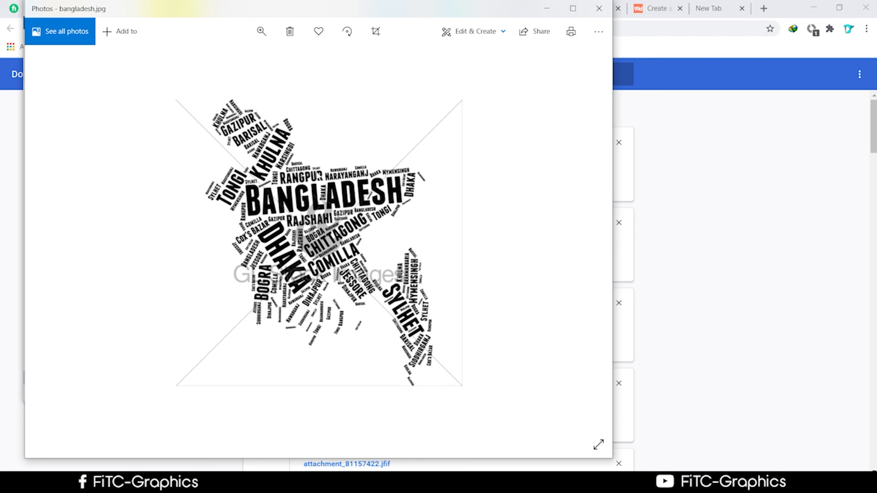
Step: Minimize the Photos viewer showing bangladesh.jpg
{"action": "left_click", "coordinate": [547, 8]}
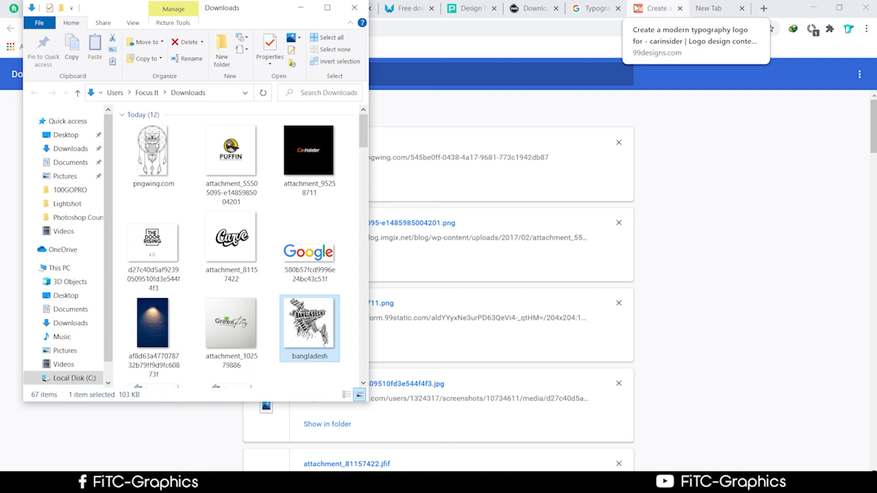
Step: Select attachment_81157422, minimize Chrome and bring the Photoshop owl composition forward
{"action": "left_click", "coordinate": [233, 254]}
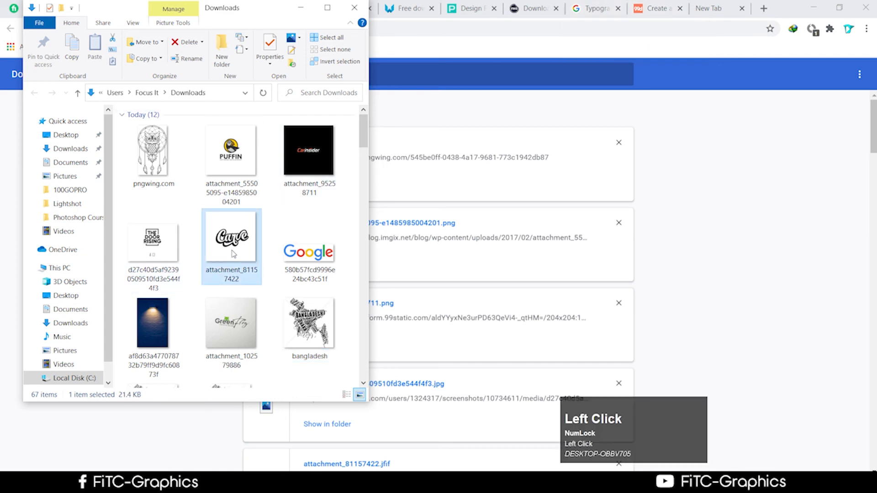
{"action": "left_click", "coordinate": [817, 9]}
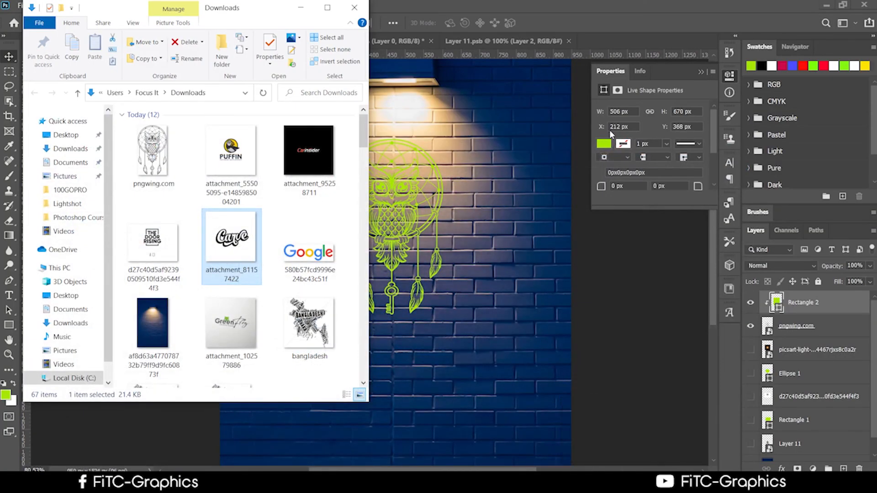
{"action": "left_click", "coordinate": [579, 18]}
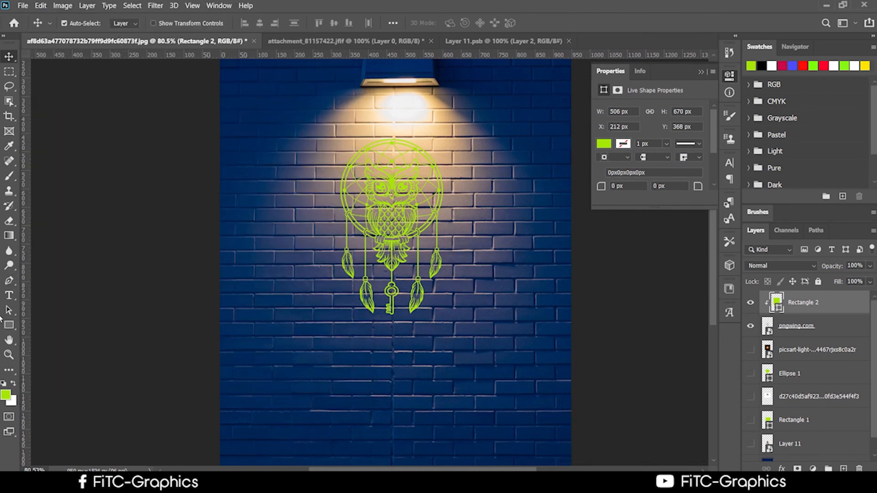
Step: Add a lime LOREM IPSUM placeholder text layer below the owl, then select the brick wall layer
{"action": "left_click", "coordinate": [6, 296]}
{"action": "left_click", "coordinate": [276, 364]}
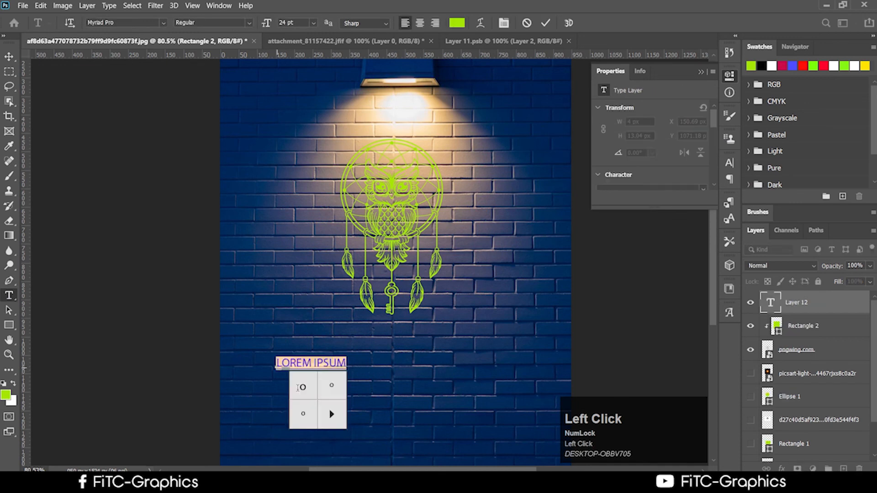
{"action": "left_click", "coordinate": [9, 56]}
{"action": "scroll", "coordinate": [354, 388], "scroll_direction": "up", "scroll_amount": 2}
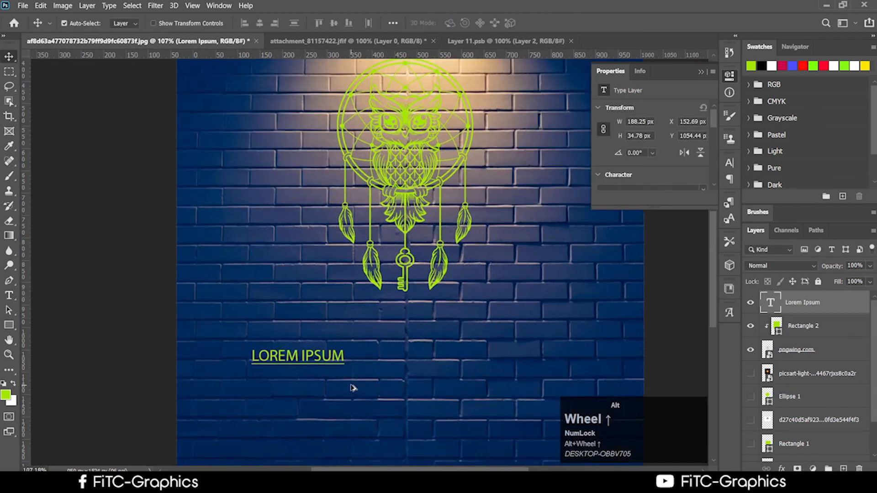
{"action": "left_click", "coordinate": [9, 281]}
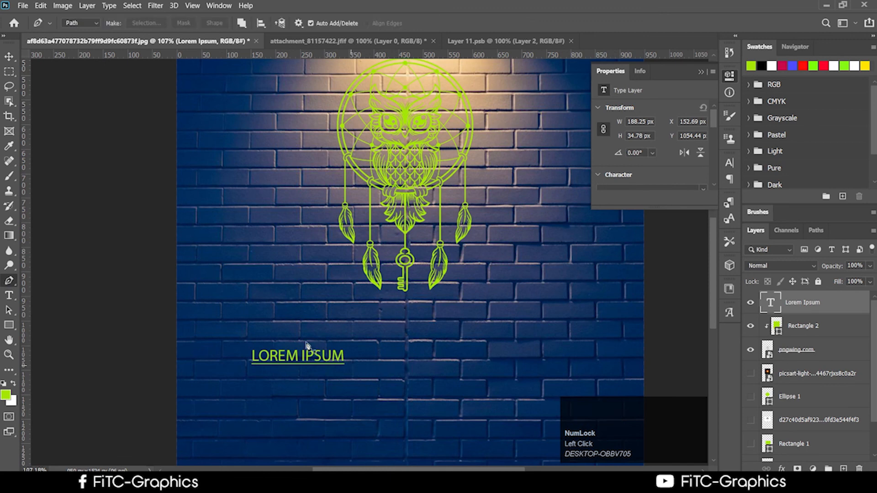
{"action": "left_click", "coordinate": [9, 56]}
{"action": "scroll", "coordinate": [450, 416], "scroll_direction": "down", "scroll_amount": 1}
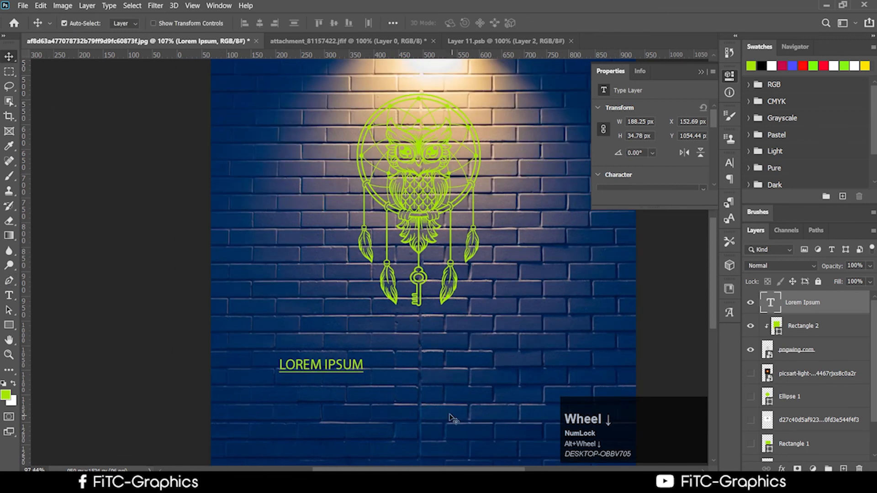
{"action": "left_click", "coordinate": [443, 414]}
Step: Sketch trial pen paths up the wall's right side, undoing each attempt
{"action": "left_click", "coordinate": [8, 280]}
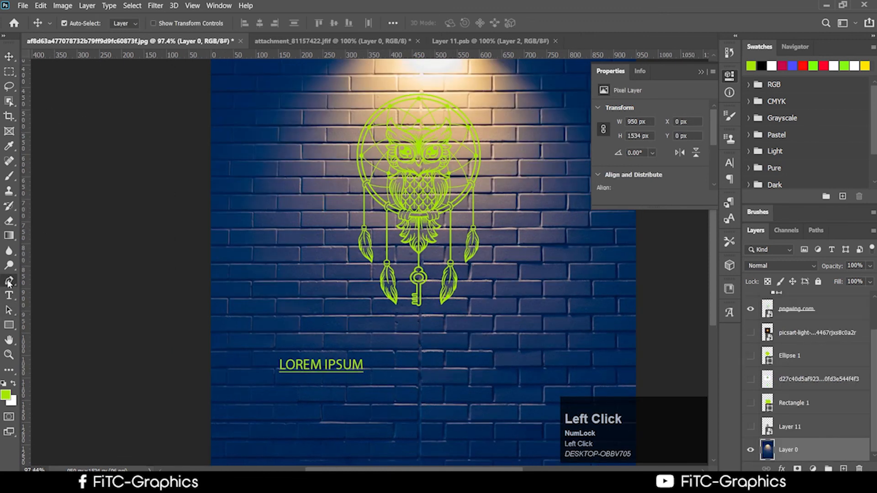
{"action": "left_click", "coordinate": [401, 406]}
{"action": "left_click", "coordinate": [528, 324]}
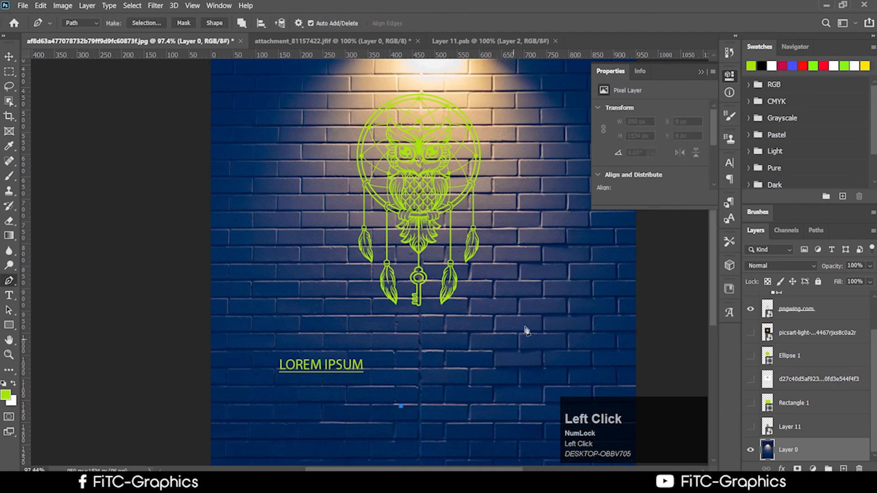
{"action": "left_click", "coordinate": [542, 264]}
{"action": "left_click", "coordinate": [534, 221]}
{"action": "left_click", "coordinate": [535, 208]}
{"action": "left_click", "coordinate": [529, 170]}
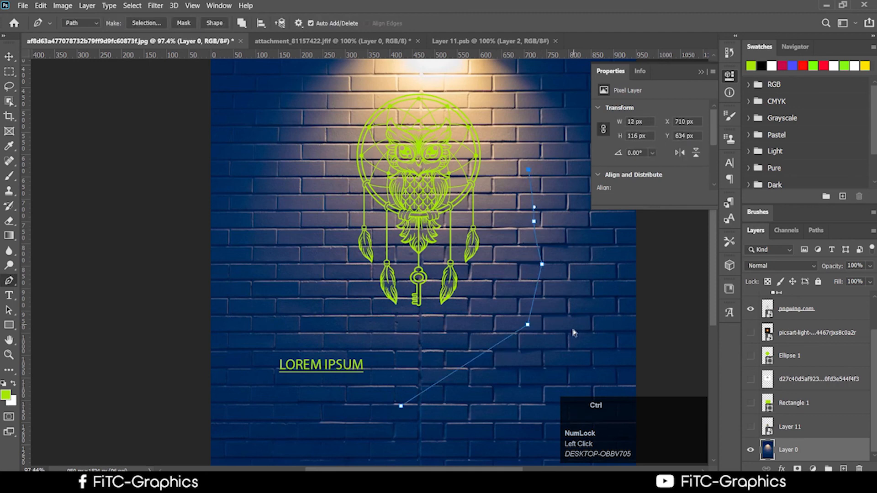
{"action": "key", "text": "ctrl+z"}
{"action": "key", "text": "ctrl+z"}
{"action": "key", "text": "ctrl+z"}
{"action": "key", "text": "ctrl+z"}
{"action": "key", "text": "ctrl+z"}
{"action": "key", "text": "ctrl+z"}
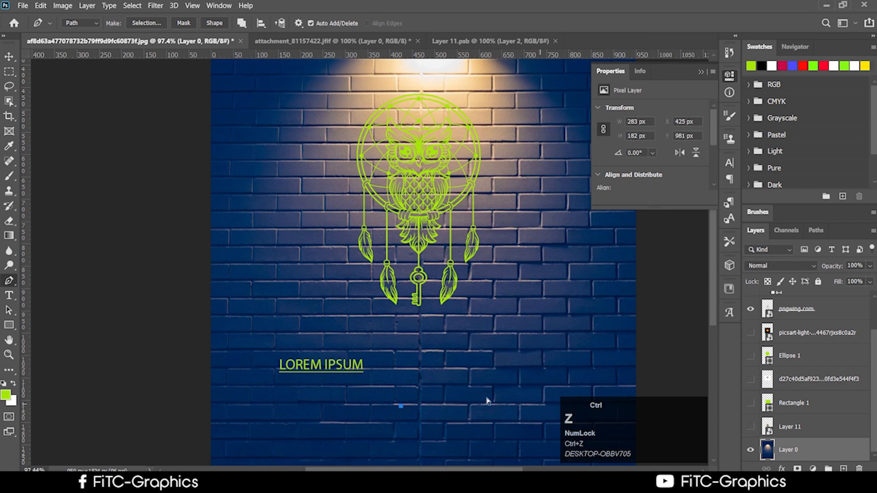
{"action": "left_click", "coordinate": [383, 336]}
{"action": "left_click", "coordinate": [419, 349]}
{"action": "left_click_drag", "start_coordinate": [560, 345], "coordinate": [569, 256]}
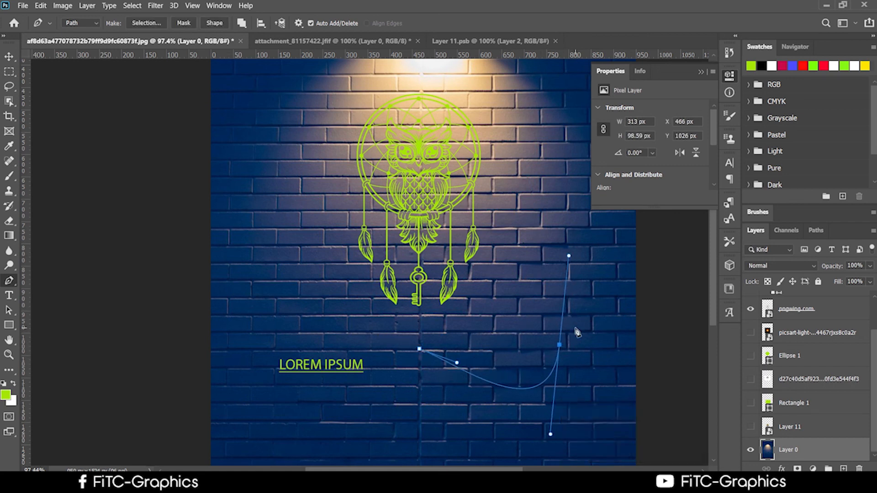
{"action": "key", "text": "ctrl+z"}
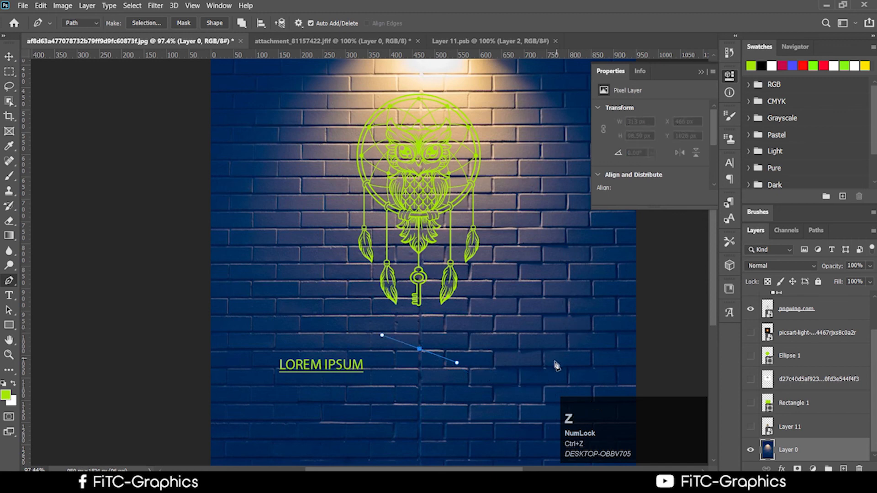
{"action": "key", "text": "ctrl+z"}
{"action": "left_click", "coordinate": [10, 283]}
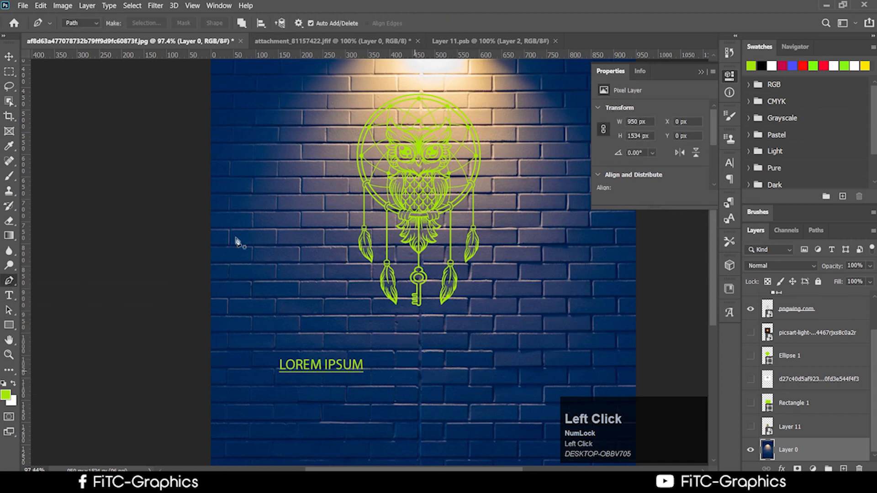
Step: Draw the final curved path from level with LOREM IPSUM sweeping up toward the lamp
{"action": "left_click", "coordinate": [421, 346]}
{"action": "key", "text": "ctrl+z"}
{"action": "left_click", "coordinate": [416, 369]}
{"action": "left_click_drag", "start_coordinate": [576, 259], "coordinate": [572, 208]}
{"action": "left_click_drag", "start_coordinate": [565, 162], "coordinate": [563, 123]}
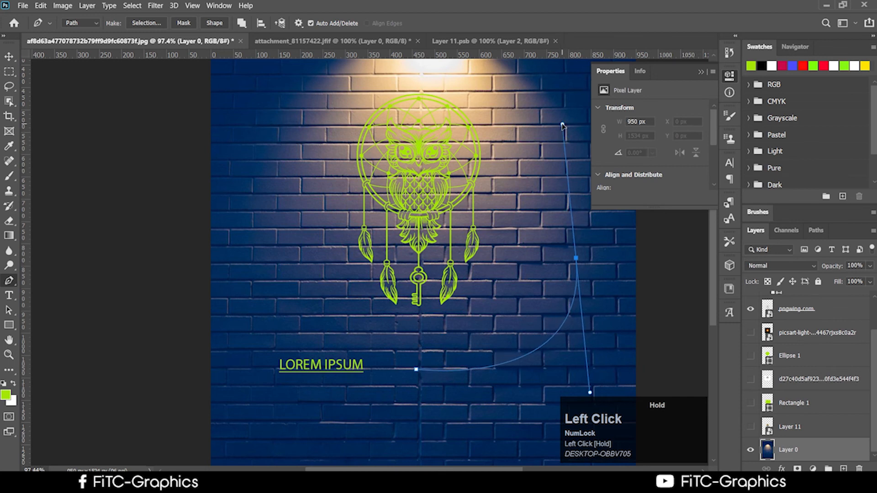
{"action": "left_click", "coordinate": [8, 297]}
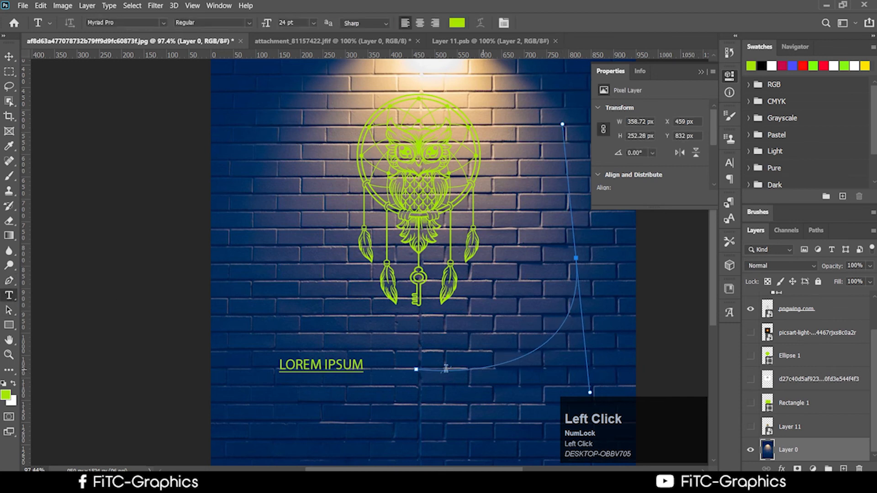
Step: Type FFFFFFFF along the curved path from its start point and commit the text
{"action": "left_click", "coordinate": [416, 369]}
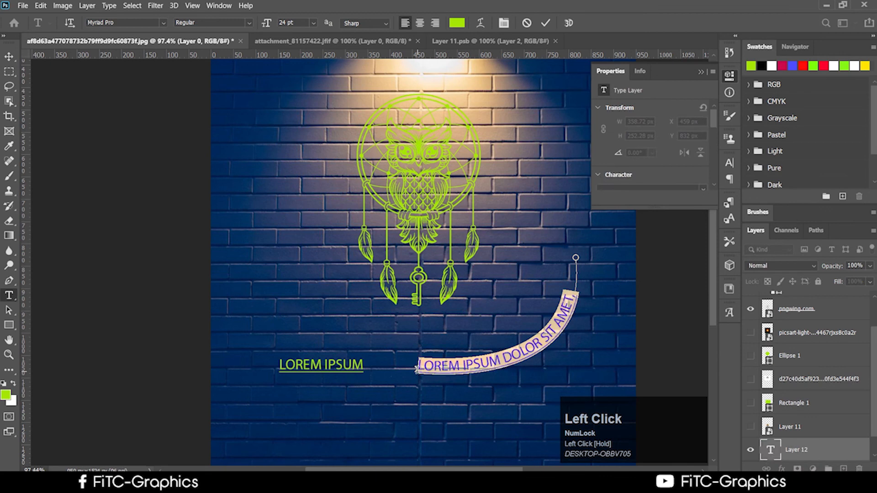
{"action": "type", "text": "FFFFFFFF"}
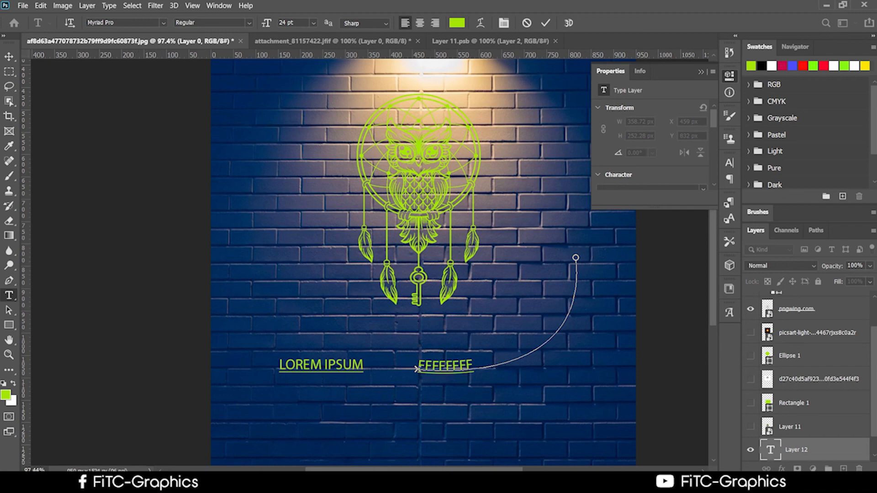
{"action": "left_click", "coordinate": [141, 483]}
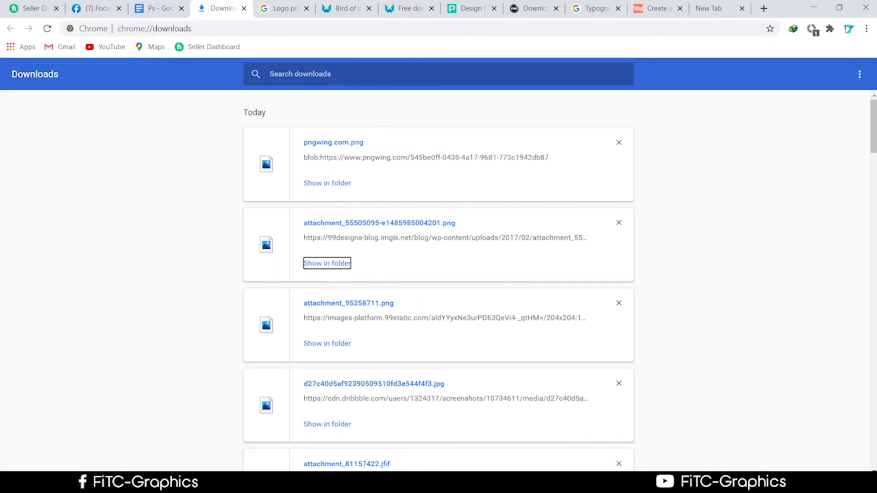
{"action": "left_click", "coordinate": [141, 483]}
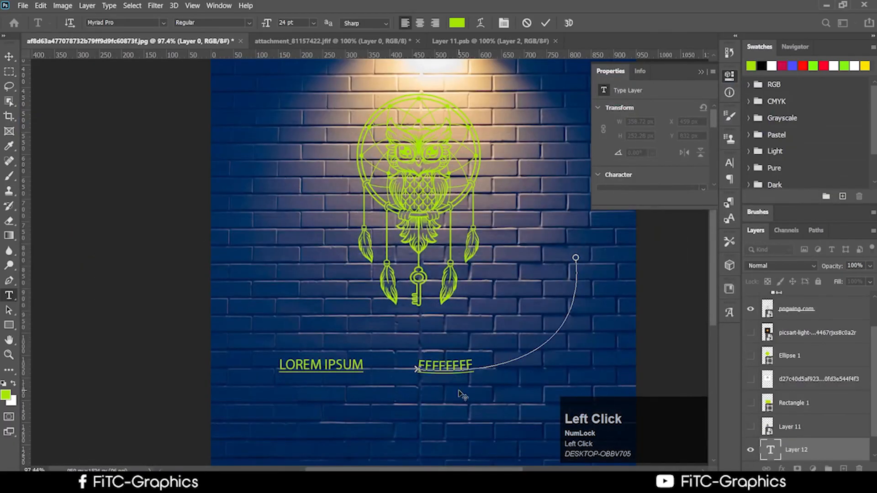
{"action": "left_click", "coordinate": [9, 56]}
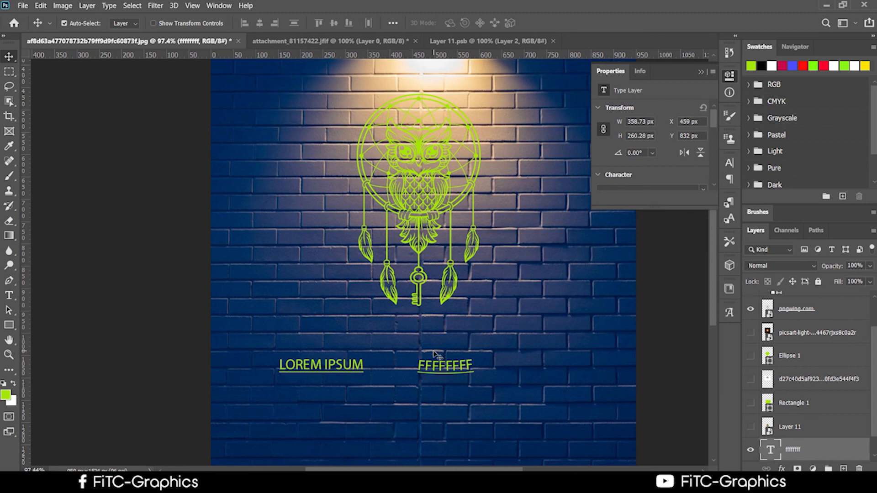
Step: Add a new LOREM IPSUM text left of the dreamcatcher and shift it right
{"action": "left_click", "coordinate": [9, 296]}
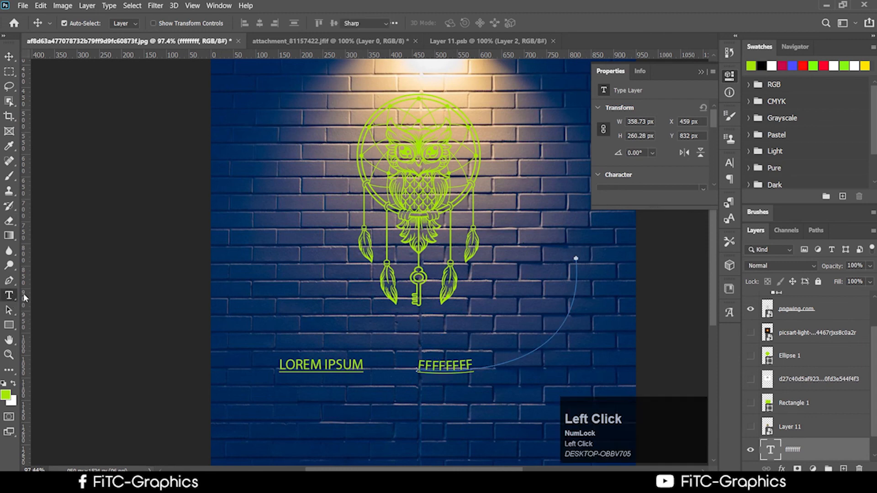
{"action": "left_click", "coordinate": [210, 206]}
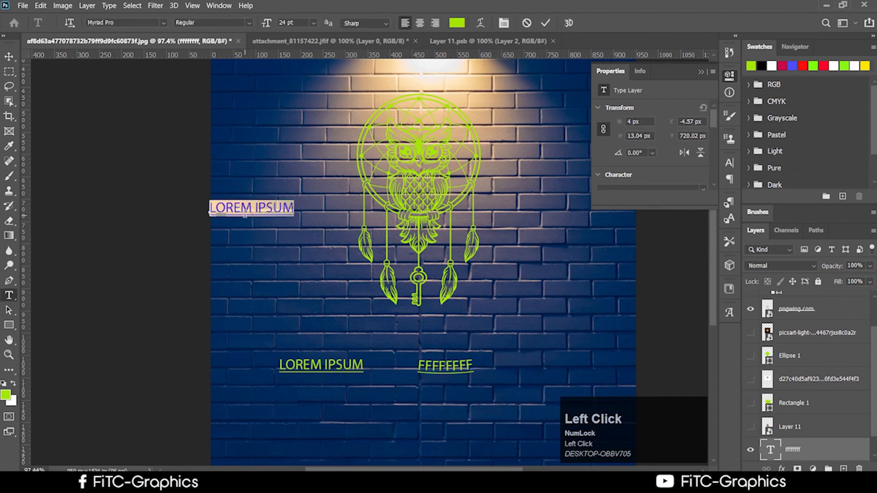
{"action": "left_click", "coordinate": [8, 56]}
{"action": "left_click_drag", "start_coordinate": [239, 211], "coordinate": [281, 216]}
Step: Select the new text's characters, enlarge the panel area for character settings, and hide the rulers
{"action": "left_click", "coordinate": [8, 296]}
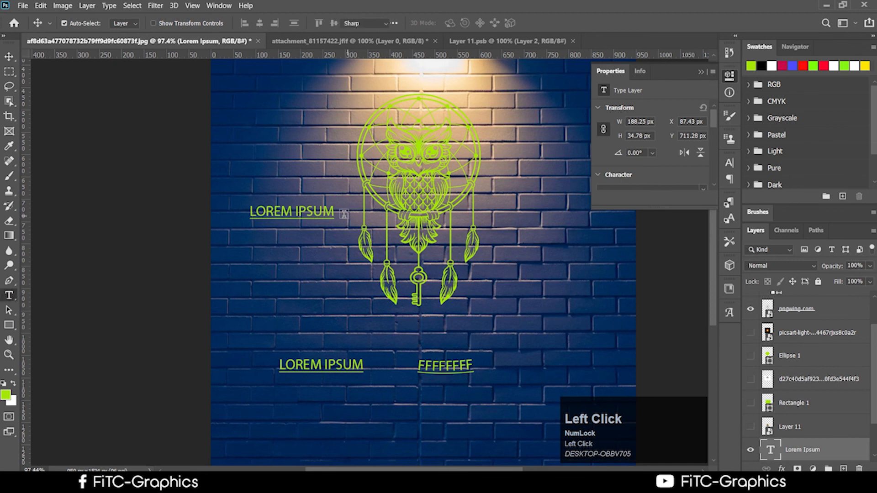
{"action": "left_click", "coordinate": [281, 212]}
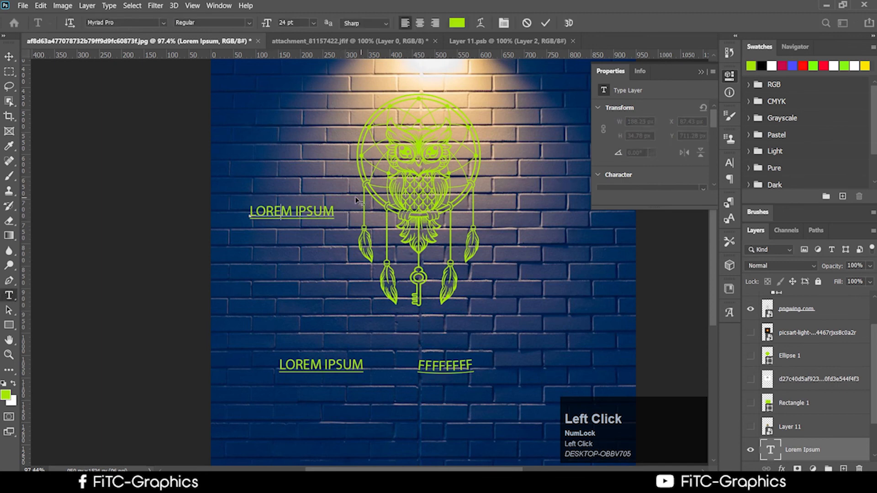
{"action": "key", "text": "ctrl+a"}
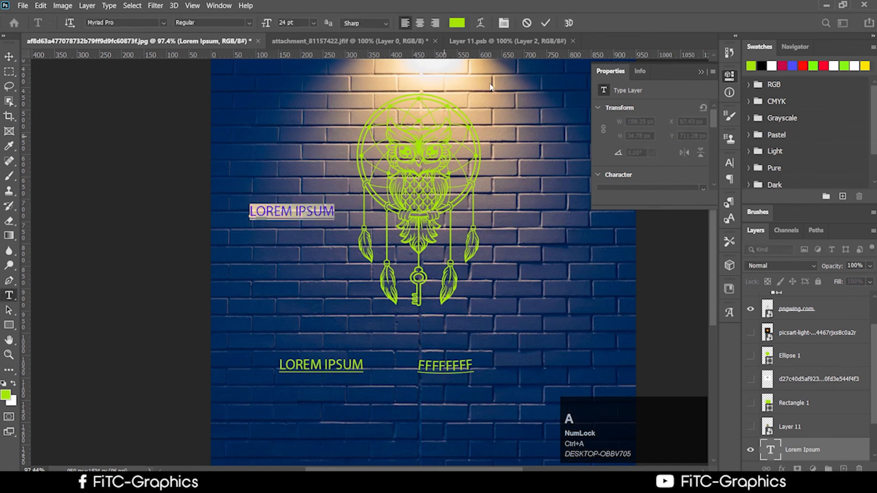
{"action": "left_click_drag", "start_coordinate": [660, 209], "coordinate": [659, 286]}
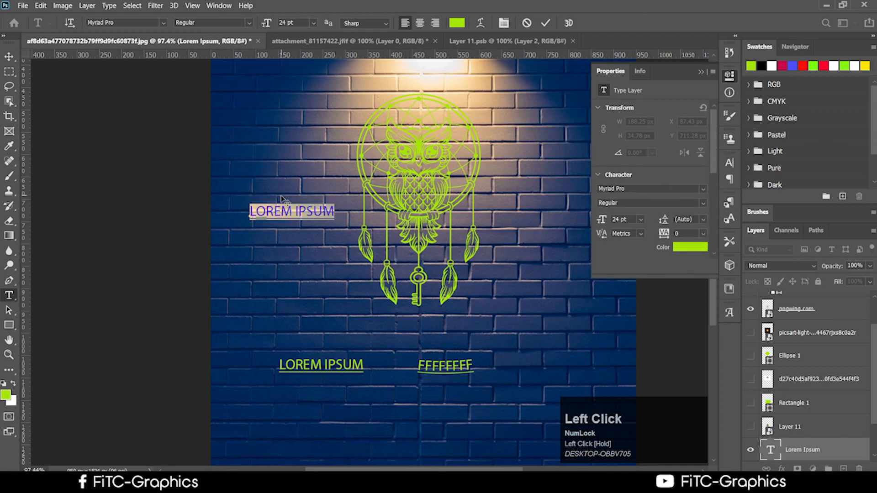
{"action": "left_click", "coordinate": [305, 214]}
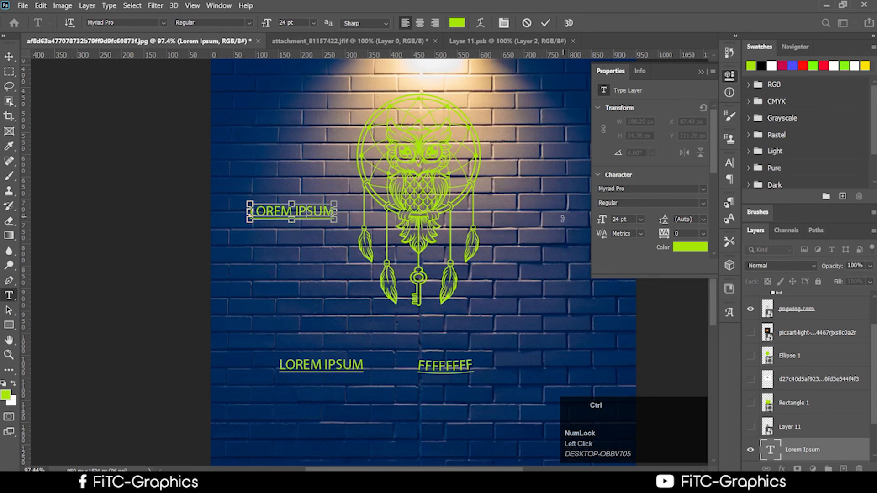
{"action": "key", "text": "ctrl+r"}
Step: Select all the upper LOREM IPSUM characters and turn off Underline in the Character panel
{"action": "left_click", "coordinate": [246, 204]}
{"action": "key", "text": "ctrl+a"}
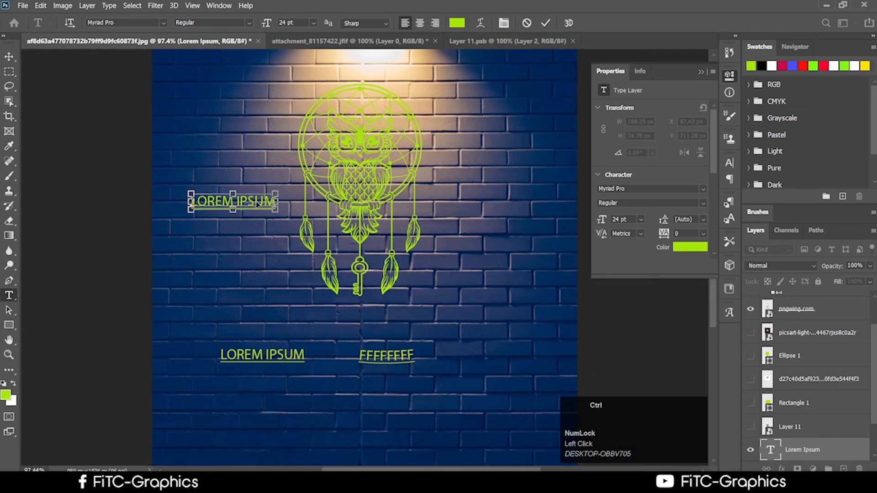
{"action": "key", "text": "ctrl+t"}
{"action": "left_click", "coordinate": [259, 203]}
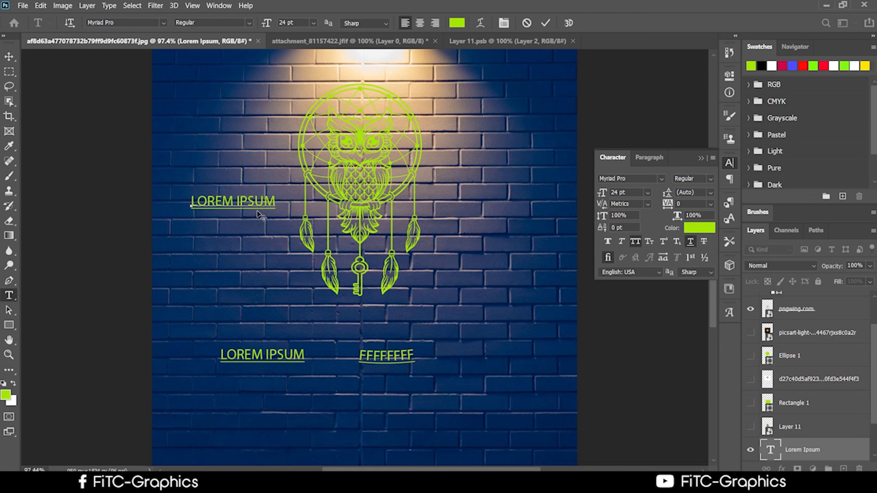
{"action": "left_click", "coordinate": [690, 241]}
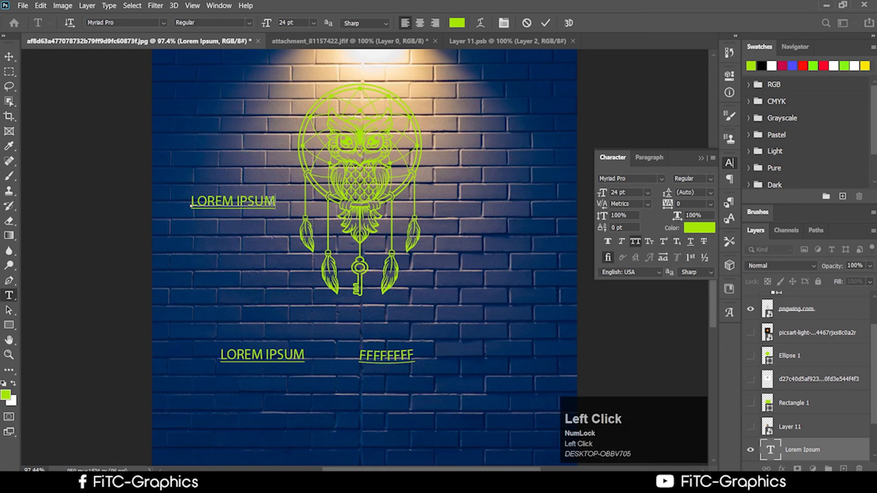
{"action": "left_click_drag", "start_coordinate": [275, 201], "coordinate": [129, 199]}
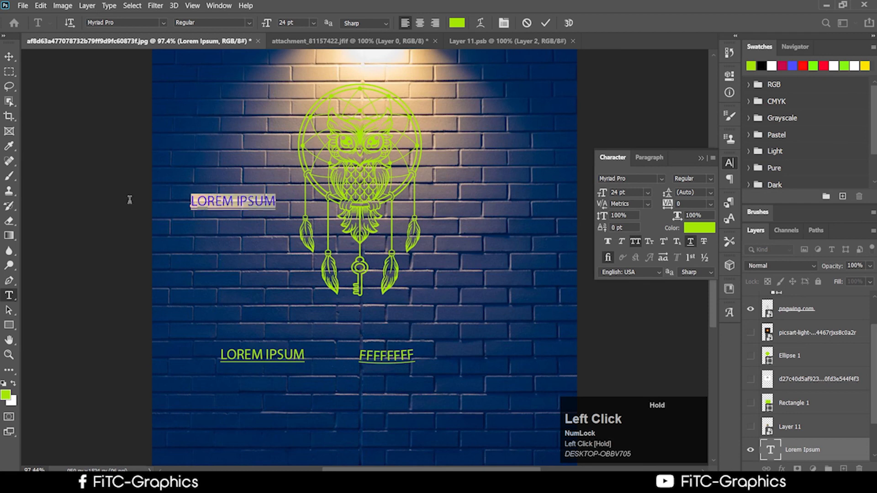
{"action": "left_click", "coordinate": [691, 242]}
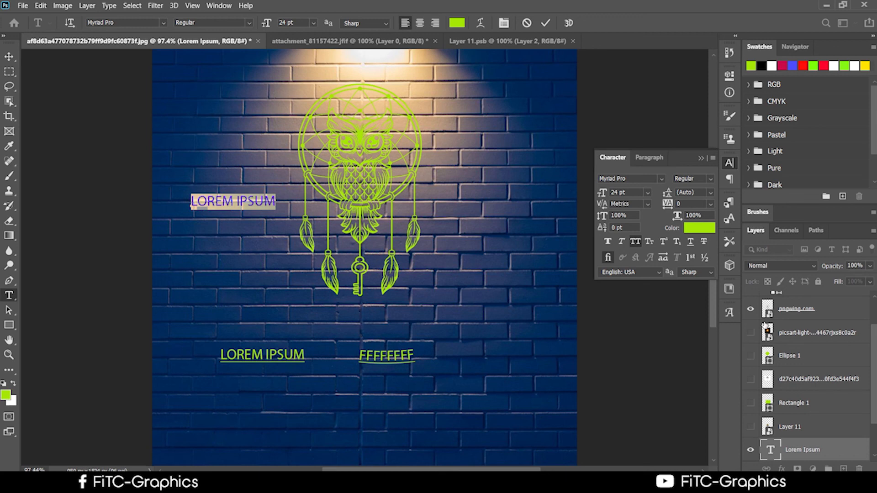
{"action": "left_click", "coordinate": [267, 201]}
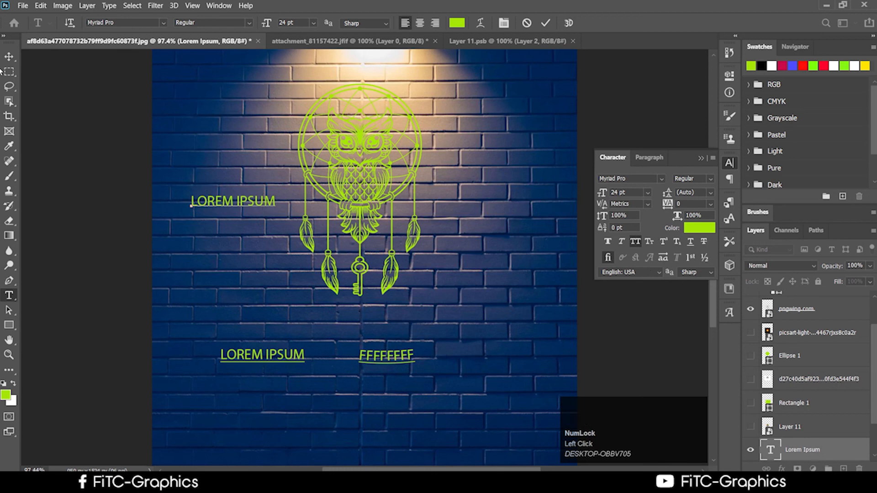
{"action": "left_click", "coordinate": [12, 61]}
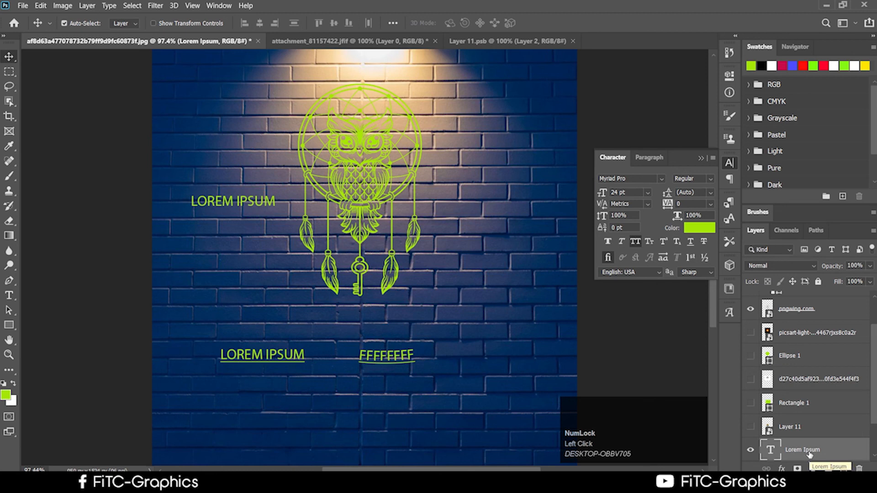
Step: Convert the upper Lorem Ipsum layer to a smart object, try a Distort transform, then cancel it
{"action": "right_click", "coordinate": [823, 458]}
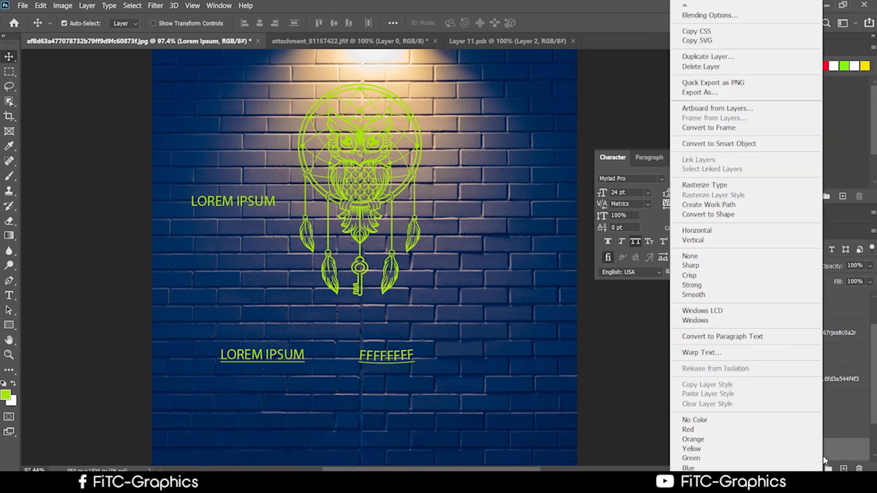
{"action": "left_click", "coordinate": [733, 144]}
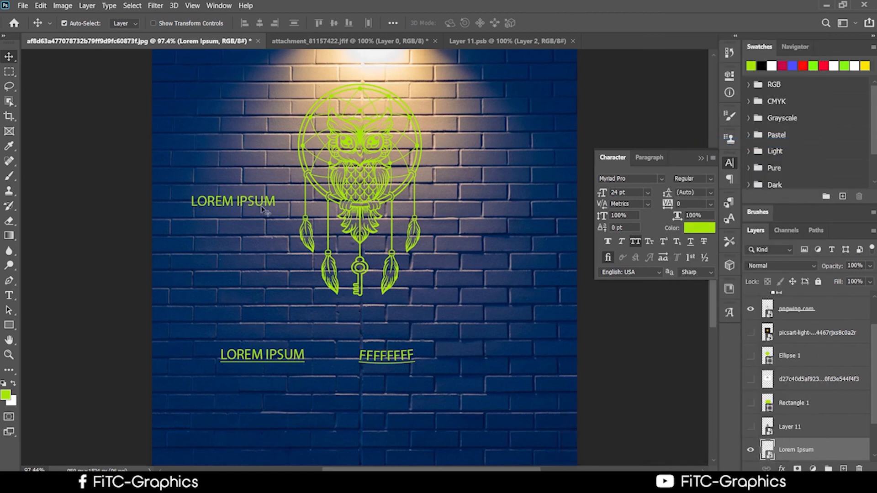
{"action": "key", "text": "ctrl+t"}
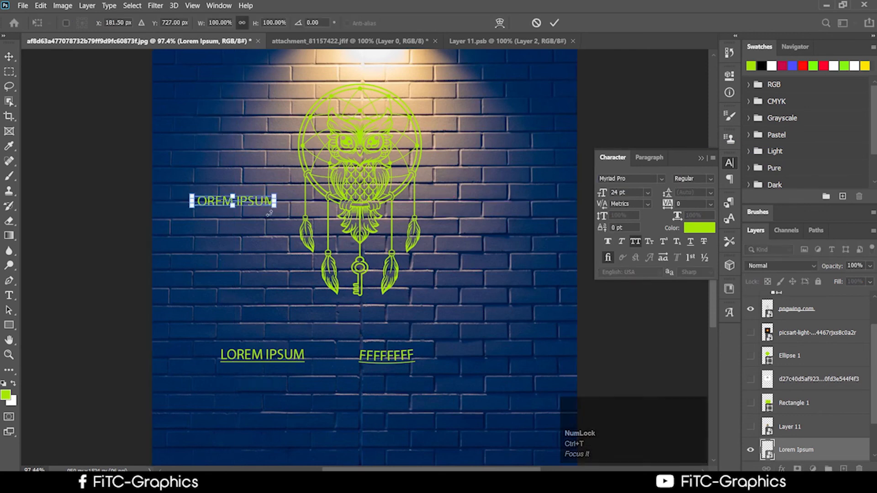
{"action": "right_click", "coordinate": [265, 208]}
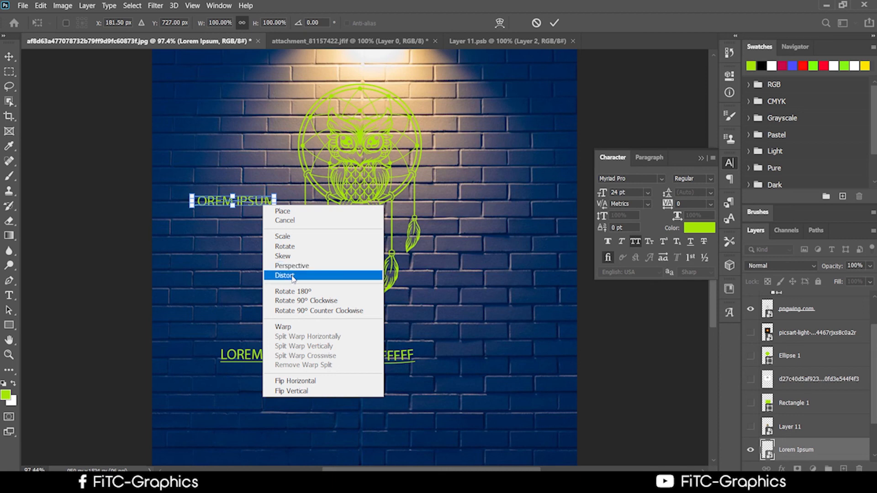
{"action": "left_click", "coordinate": [292, 275]}
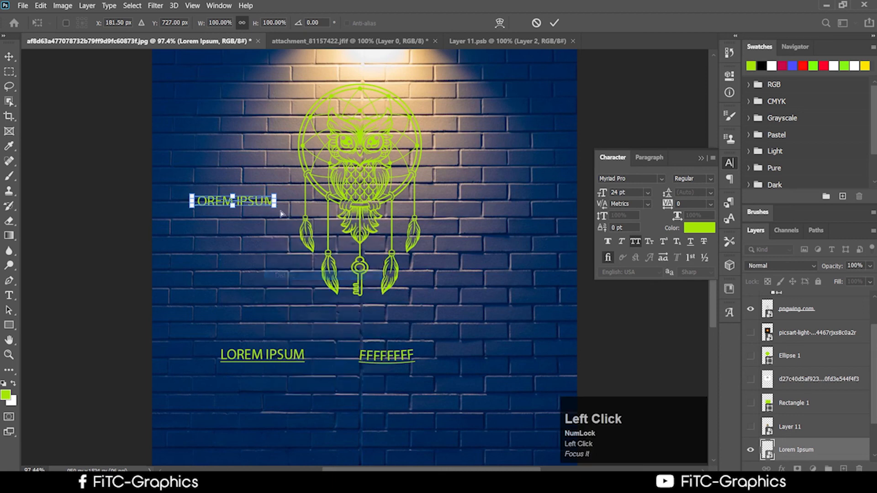
{"action": "left_click_drag", "start_coordinate": [275, 200], "coordinate": [279, 164]}
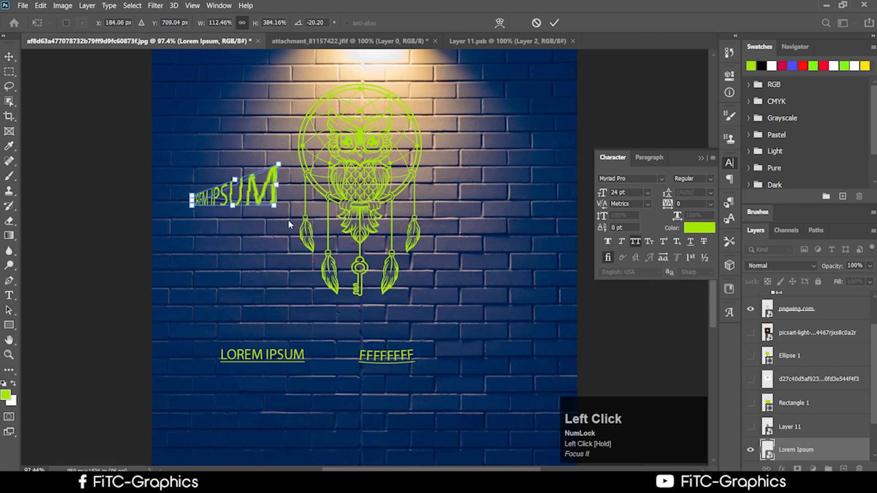
{"action": "left_click_drag", "start_coordinate": [275, 206], "coordinate": [296, 232]}
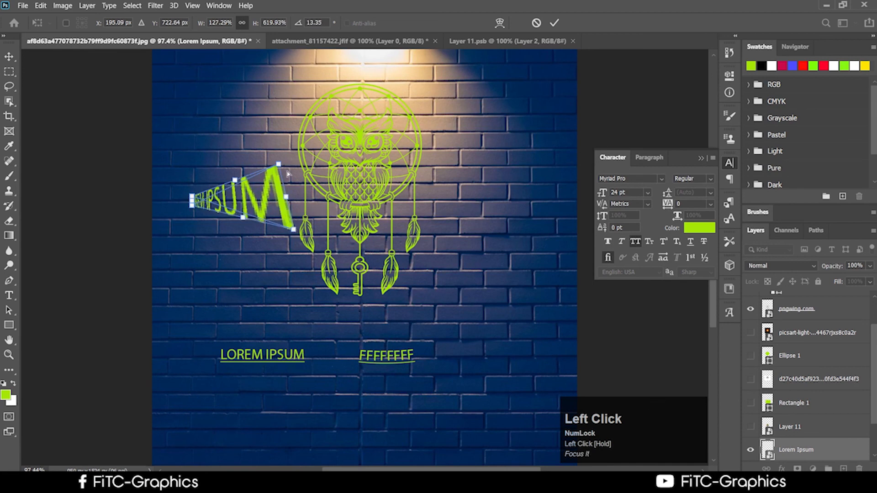
{"action": "left_click_drag", "start_coordinate": [276, 166], "coordinate": [272, 175]}
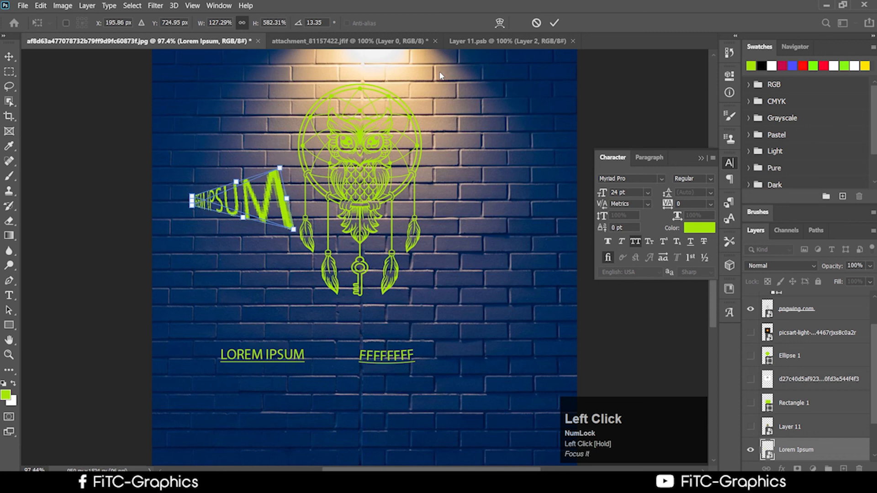
{"action": "left_click", "coordinate": [537, 22]}
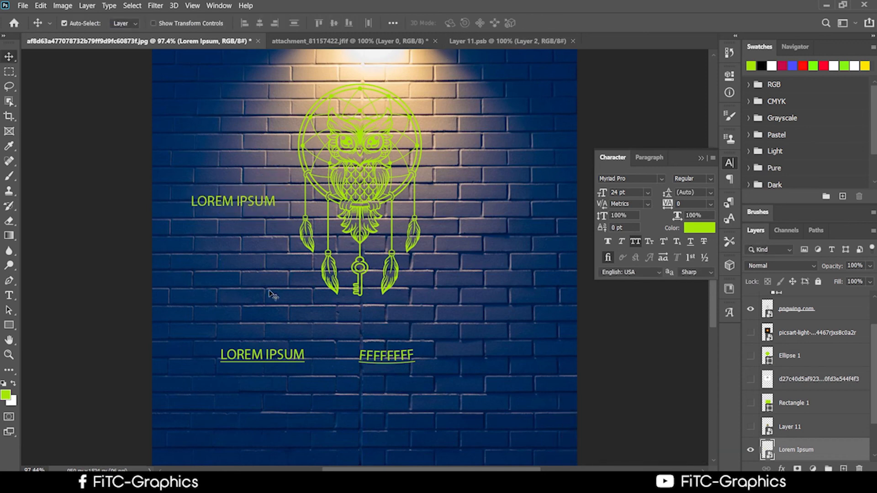
Step: Bring Chrome forward and show the 'Ps - Google Docs' class outline tab
{"action": "left_click", "coordinate": [411, 483]}
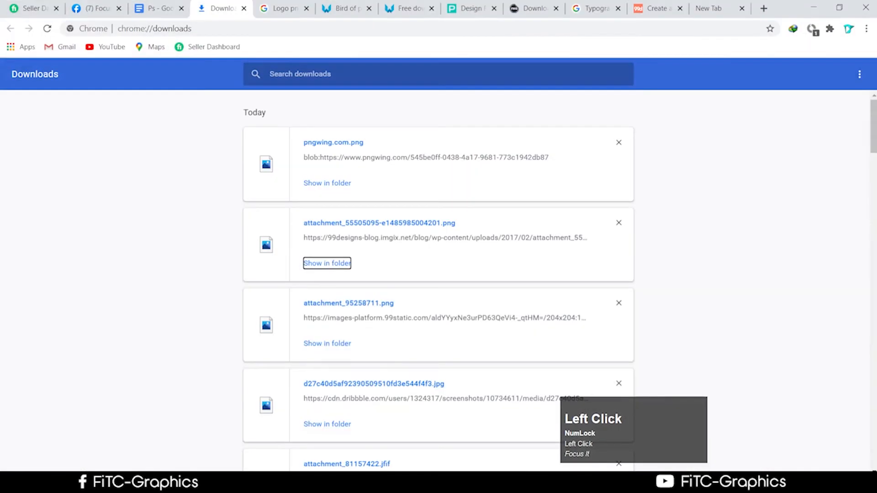
{"action": "left_click", "coordinate": [158, 8]}
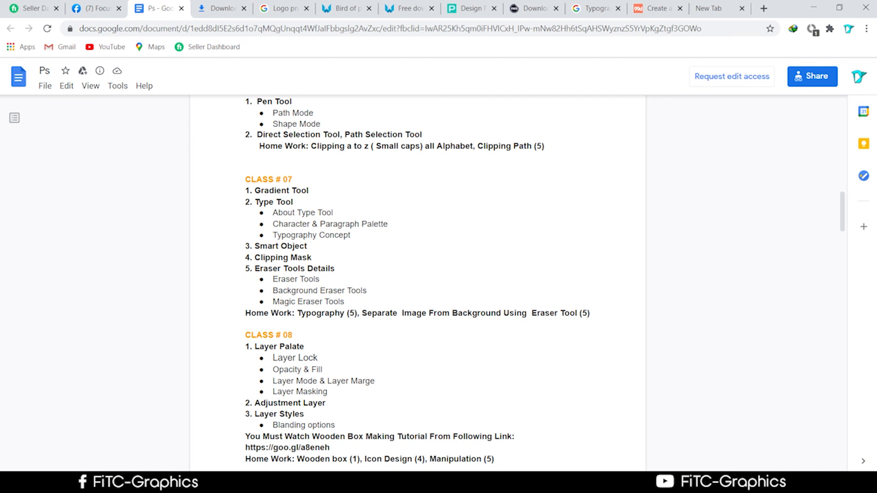
{"action": "mouse_move", "coordinate": [177, 484]}
{"action": "left_click", "coordinate": [753, 484]}
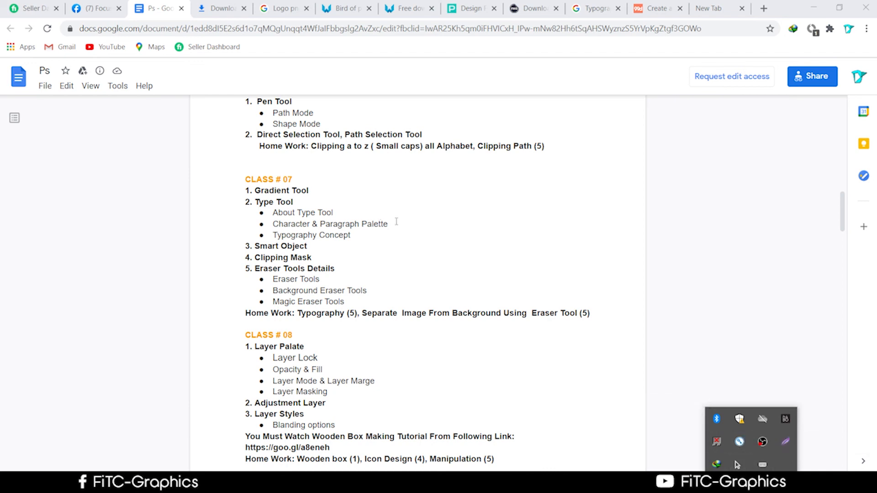
{"action": "left_click", "coordinate": [737, 465]}
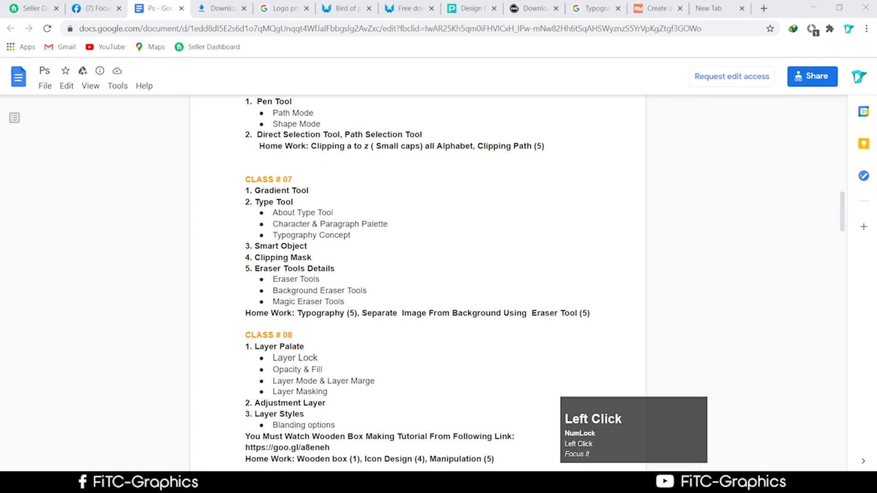
{"action": "left_click", "coordinate": [751, 484]}
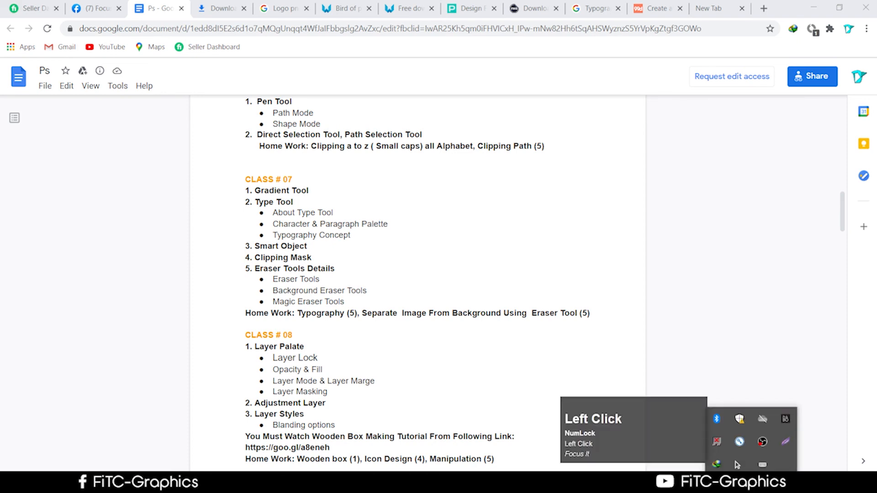